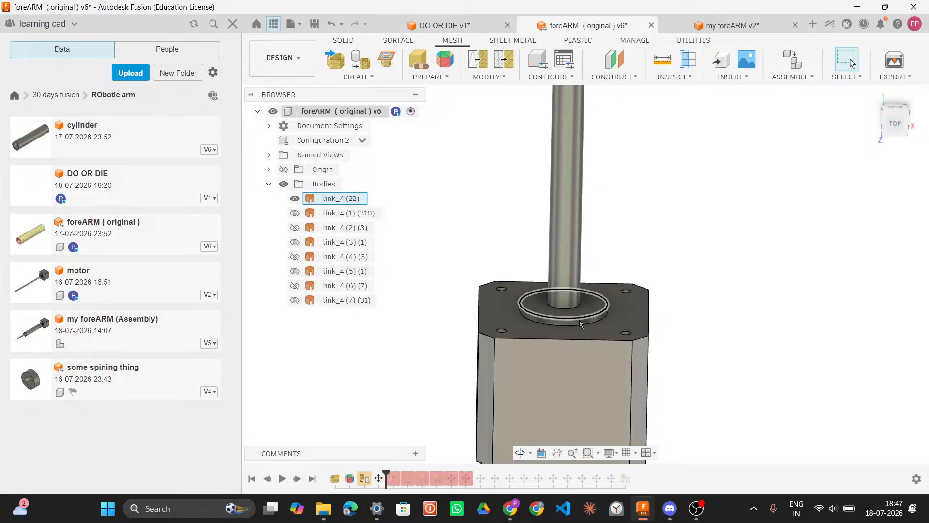
Step: Compare the shaft collar on the reference motor in foreARM with the circle sketch profile in the DO OR DIE design
{"action": "left_click", "coordinate": [527, 246]}
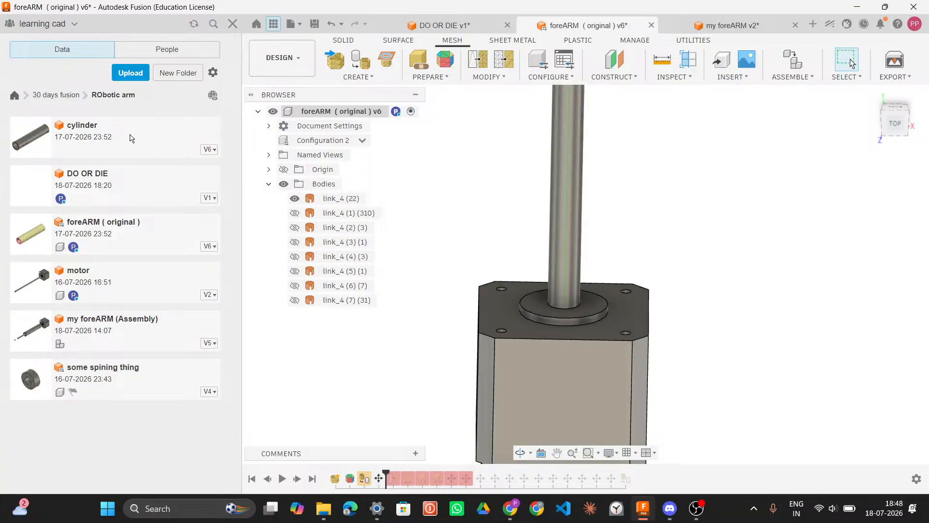
{"action": "left_click", "coordinate": [342, 199]}
{"action": "scroll", "coordinate": [572, 211], "scroll_direction": "down", "scroll_amount": 2}
{"action": "left_click", "coordinate": [570, 212]}
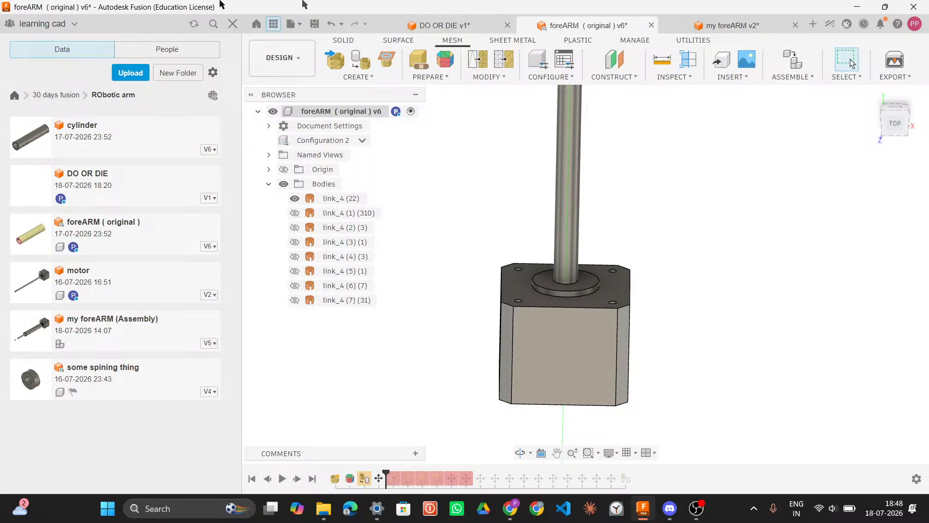
{"action": "left_click", "coordinate": [431, 30]}
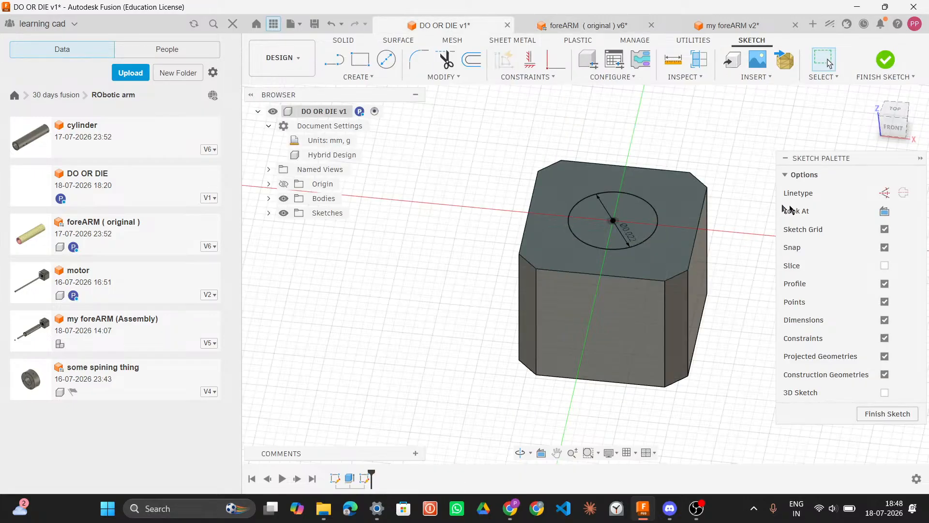
{"action": "left_click", "coordinate": [638, 207]}
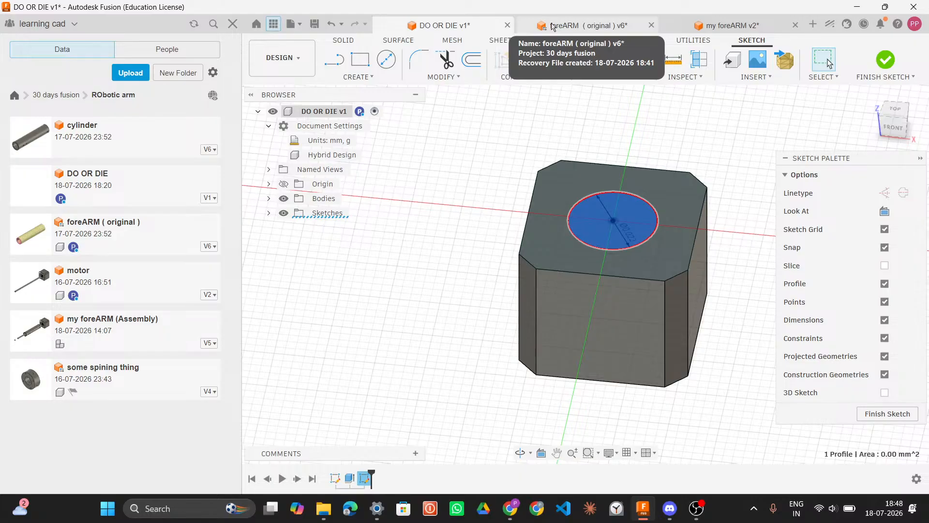
Step: Measure the distance between the collar's top and bottom edges in the foreARM reference model
{"action": "left_click", "coordinate": [593, 28]}
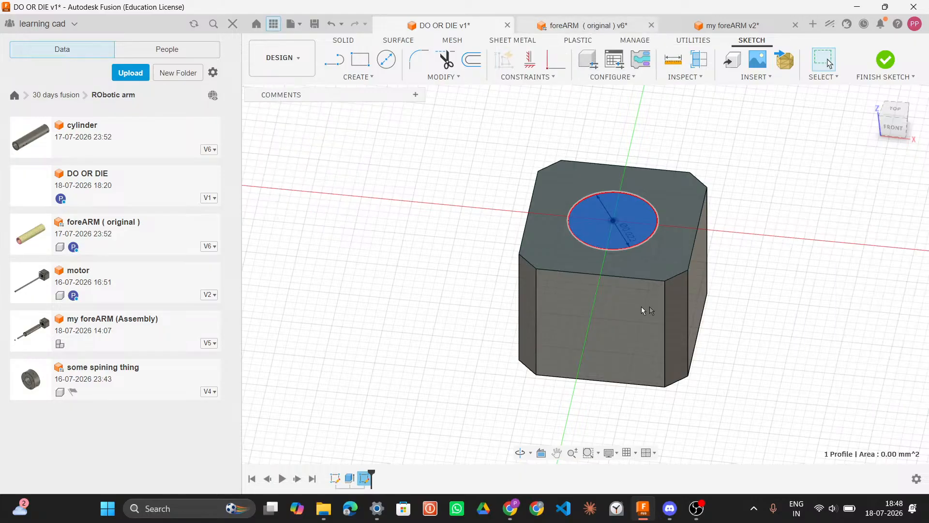
{"action": "scroll", "coordinate": [612, 290], "scroll_direction": "up", "scroll_amount": 4}
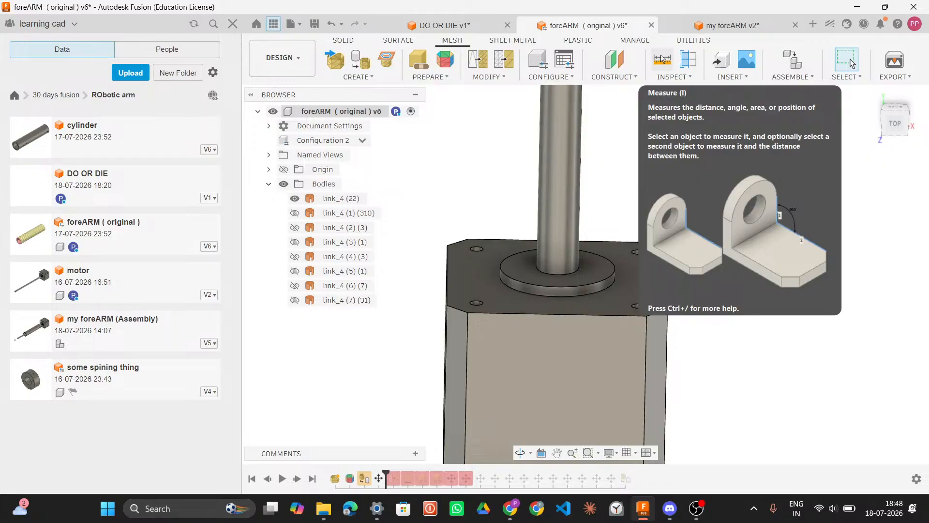
{"action": "key", "text": "XF86AudioMicMute"}
{"action": "key", "text": "XF86AudioMicMute"}
{"action": "left_click", "coordinate": [661, 58]}
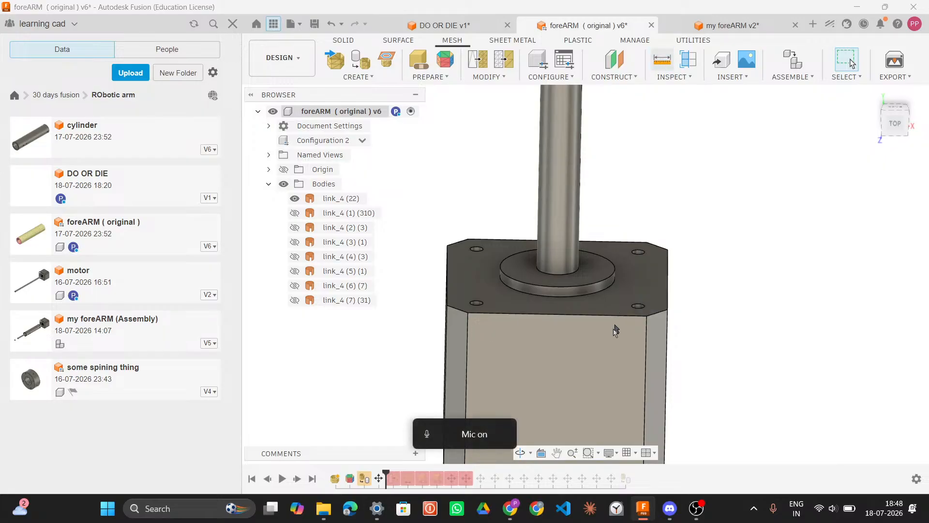
{"action": "left_click", "coordinate": [586, 286]}
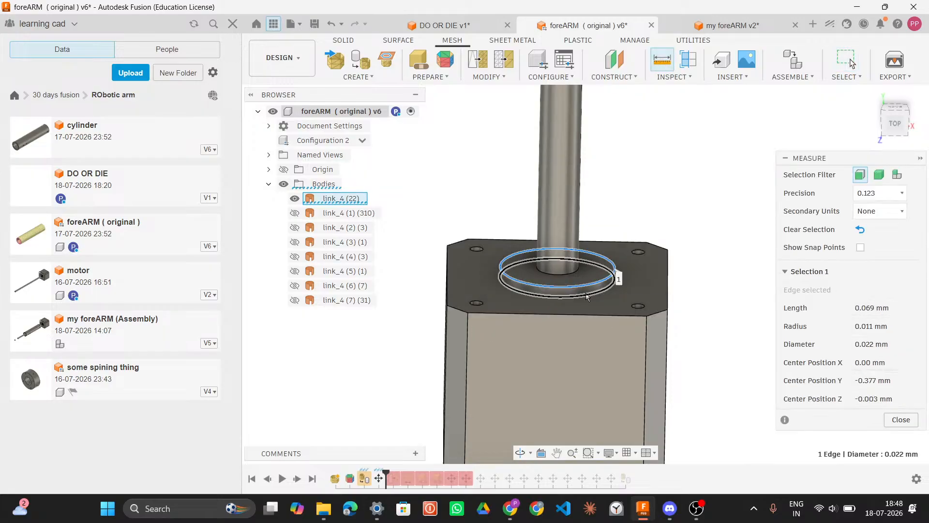
{"action": "left_click", "coordinate": [586, 296]}
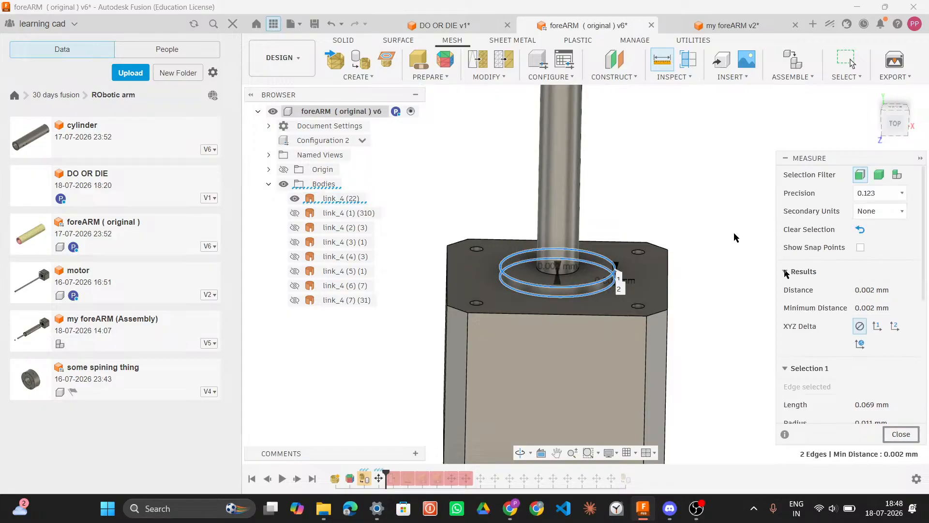
Step: Extrude the circle profile 0.002 mm in the DO OR DIE design, joining it to the motor body
{"action": "left_click", "coordinate": [459, 26]}
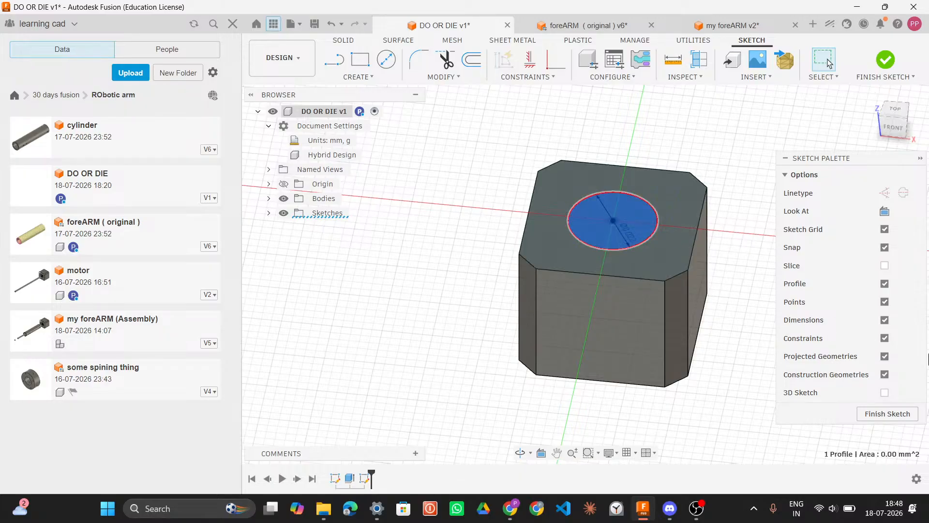
{"action": "key", "text": "e"}
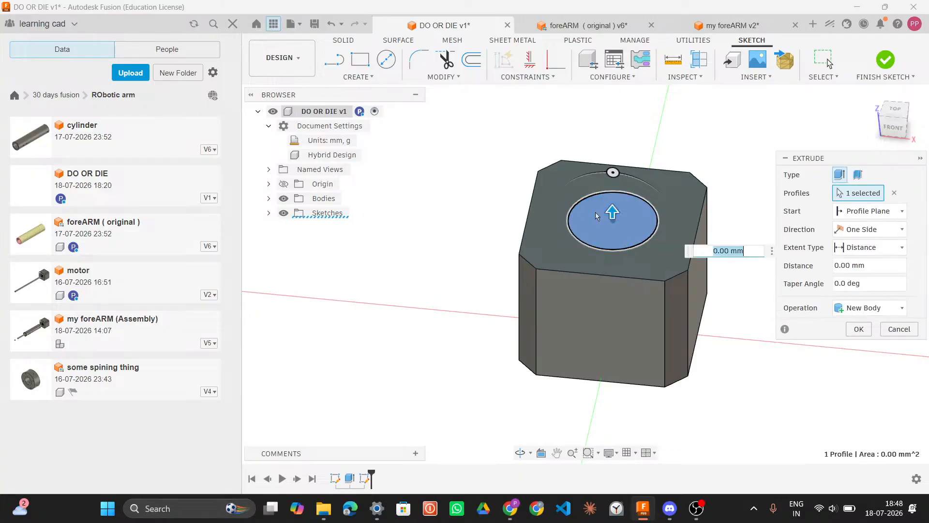
{"action": "left_click_drag", "start_coordinate": [612, 212], "coordinate": [611, 208]}
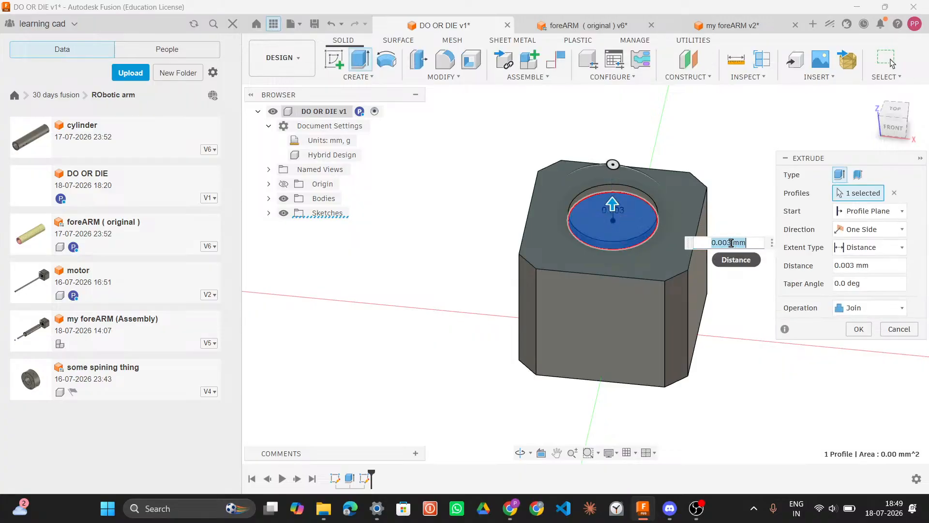
{"action": "type", "text": "2"}
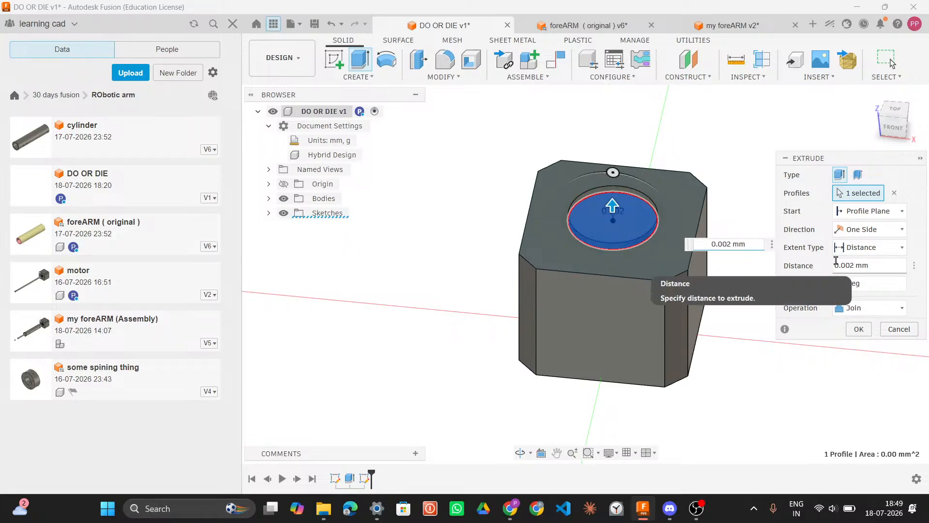
{"action": "key", "text": "Return"}
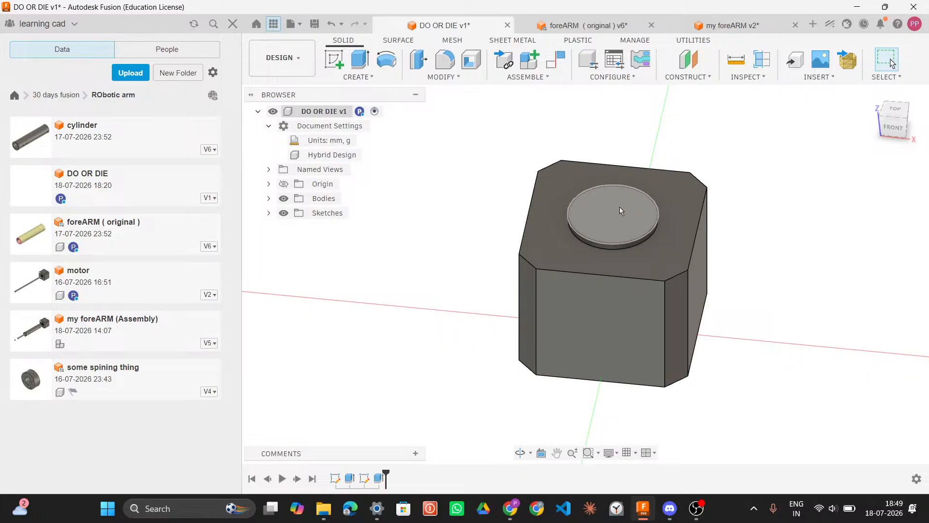
Step: Create a sketch on the collar's top face and read the shaft edge's diameter in the foreARM model
{"action": "left_click", "coordinate": [620, 207]}
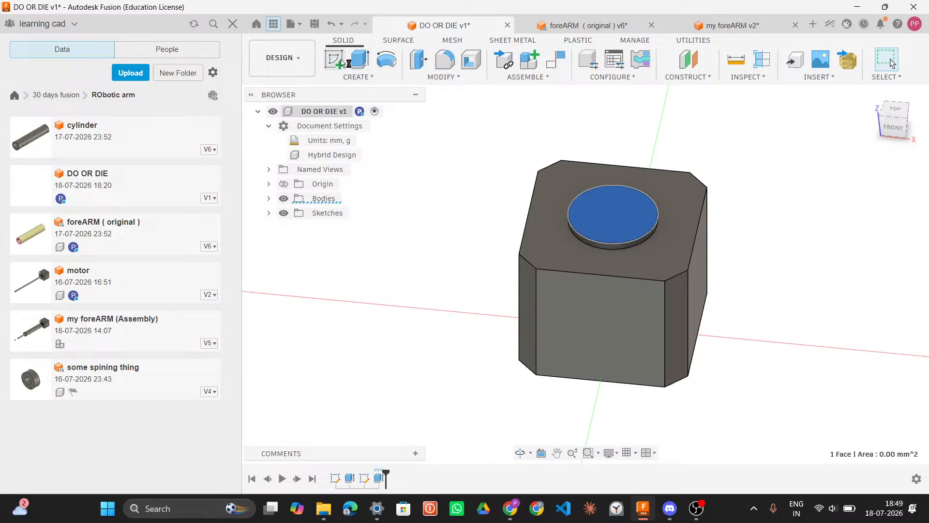
{"action": "left_click", "coordinate": [341, 62]}
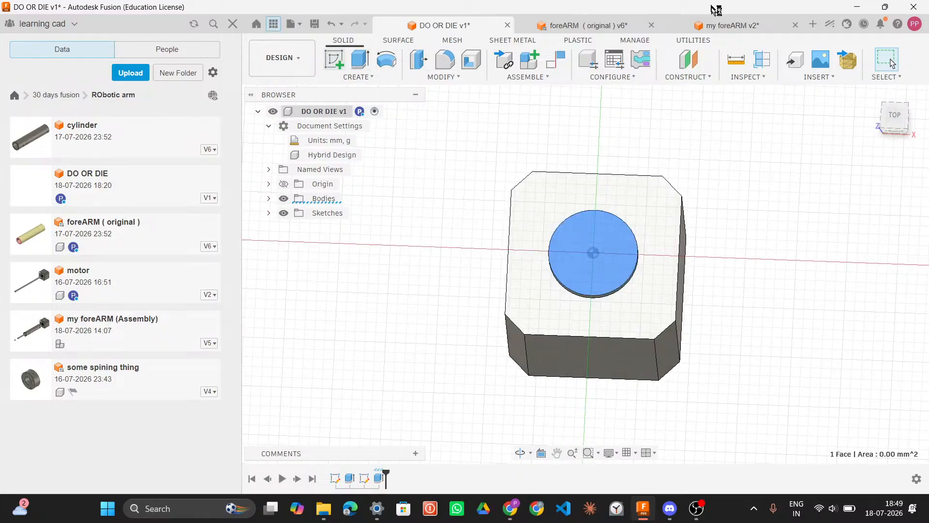
{"action": "left_click", "coordinate": [593, 26]}
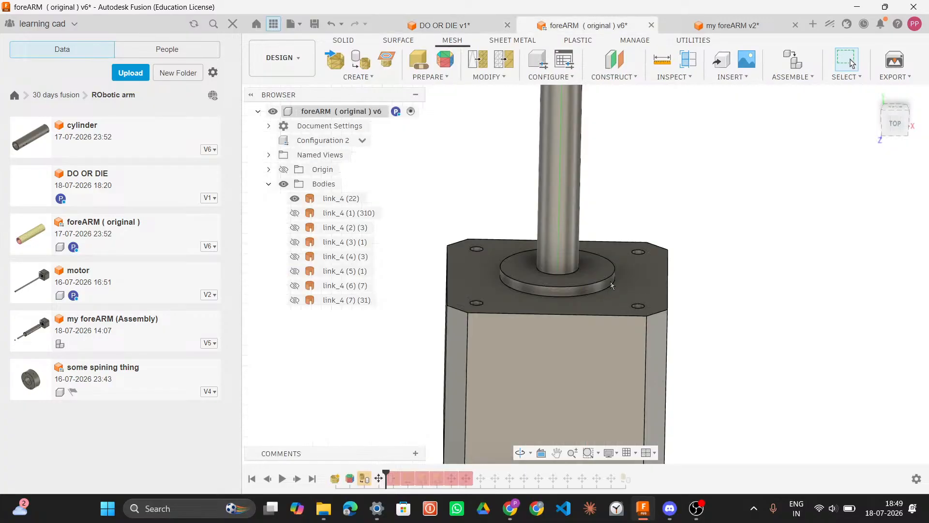
{"action": "scroll", "coordinate": [611, 281], "scroll_direction": "up", "scroll_amount": 3}
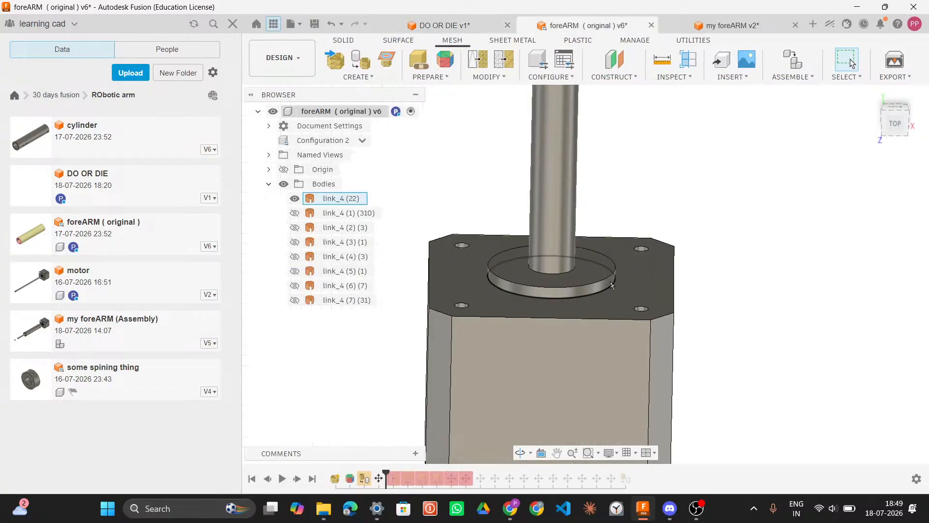
{"action": "left_click", "coordinate": [540, 274]}
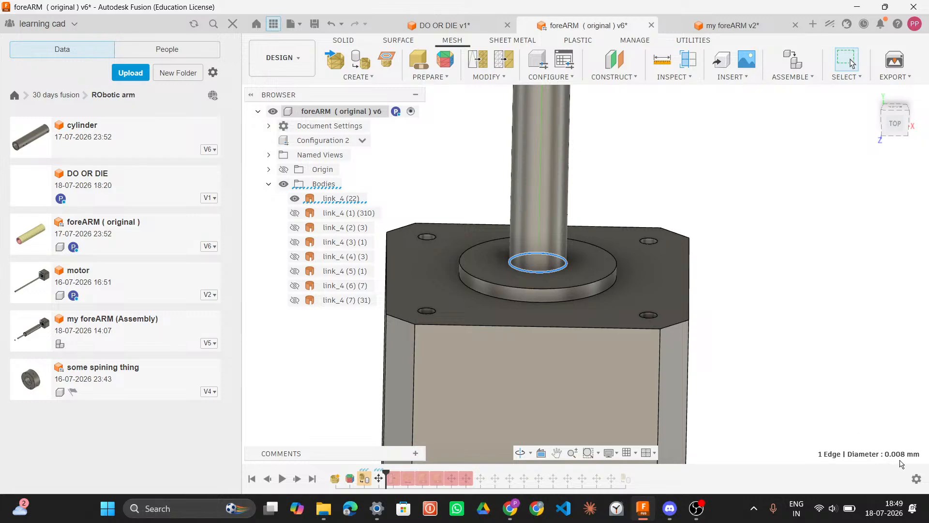
Step: Try to sketch a circle at the collar's centre with the Circle tool
{"action": "left_click", "coordinate": [427, 28]}
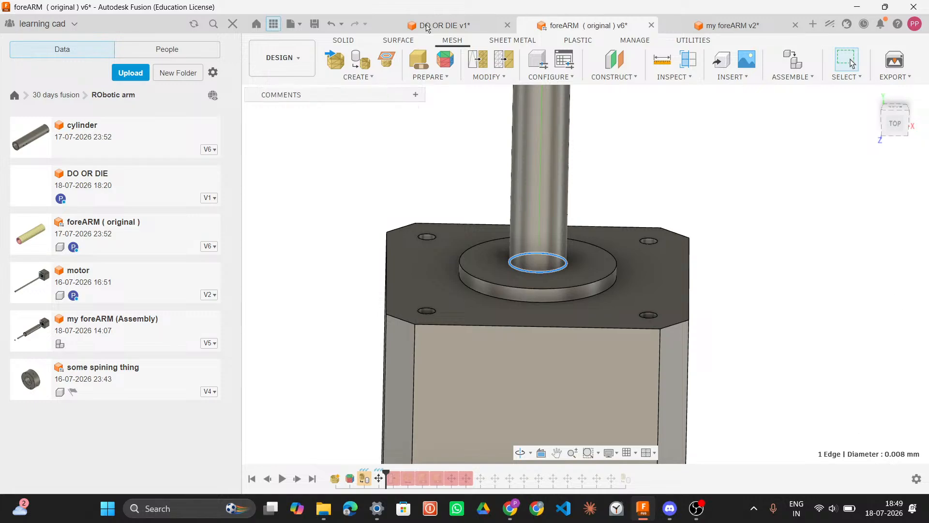
{"action": "left_click", "coordinate": [597, 282]}
{"action": "scroll", "coordinate": [597, 282], "scroll_direction": "up", "scroll_amount": 2}
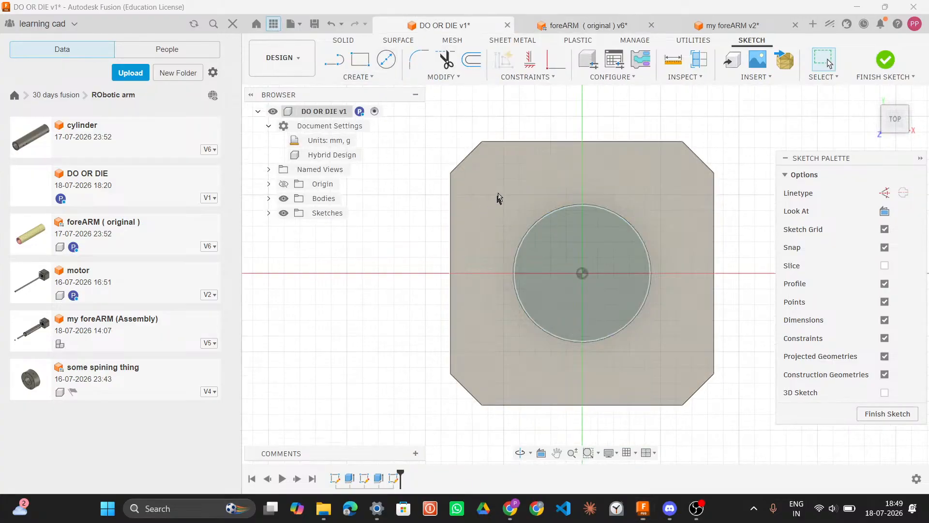
{"action": "key", "text": "s"}
{"action": "left_click", "coordinate": [527, 239]}
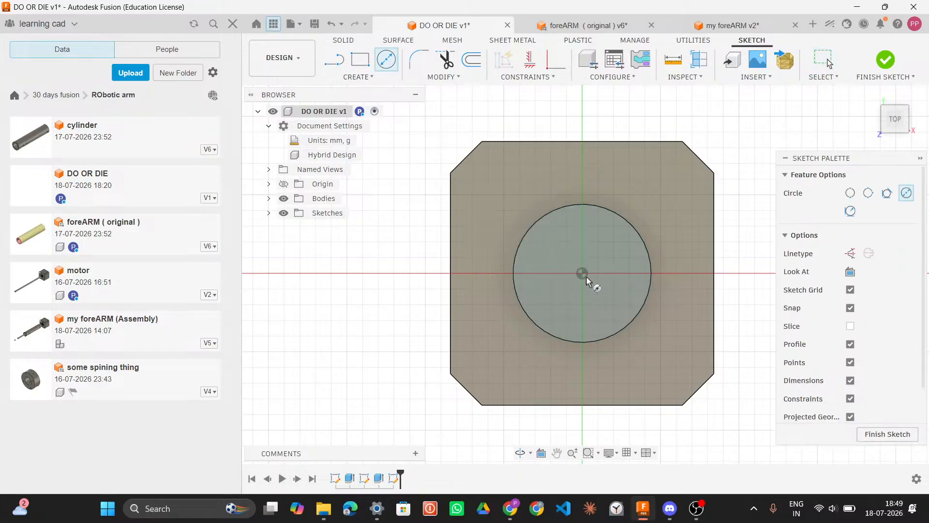
{"action": "left_click", "coordinate": [583, 275]}
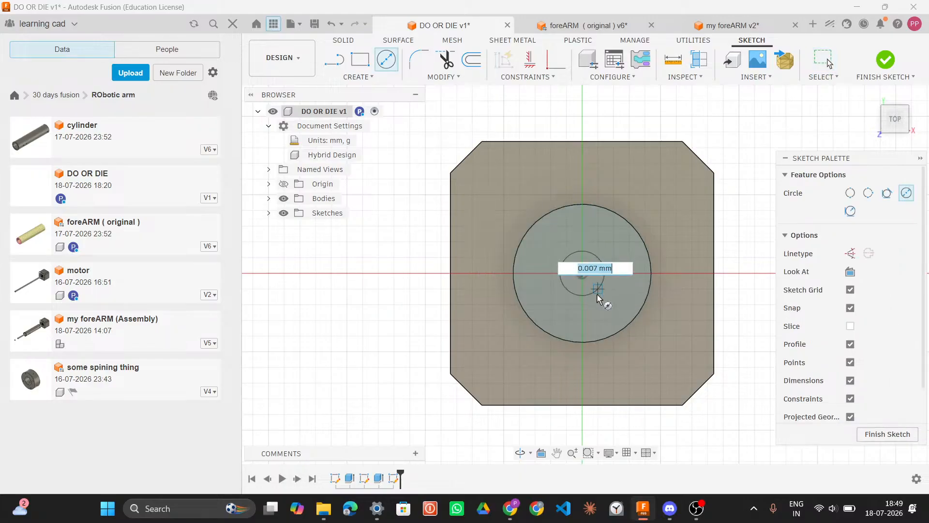
{"action": "left_click", "coordinate": [597, 296]}
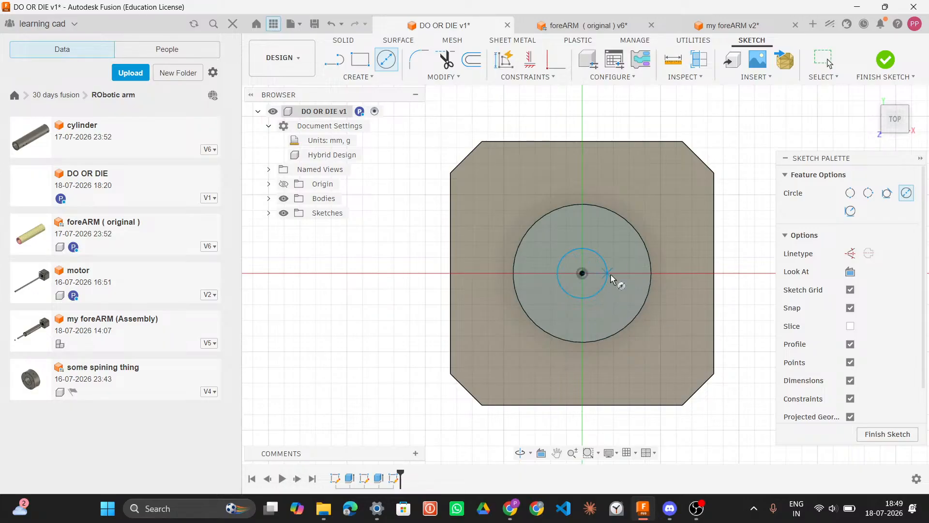
{"action": "key", "text": "Escape"}
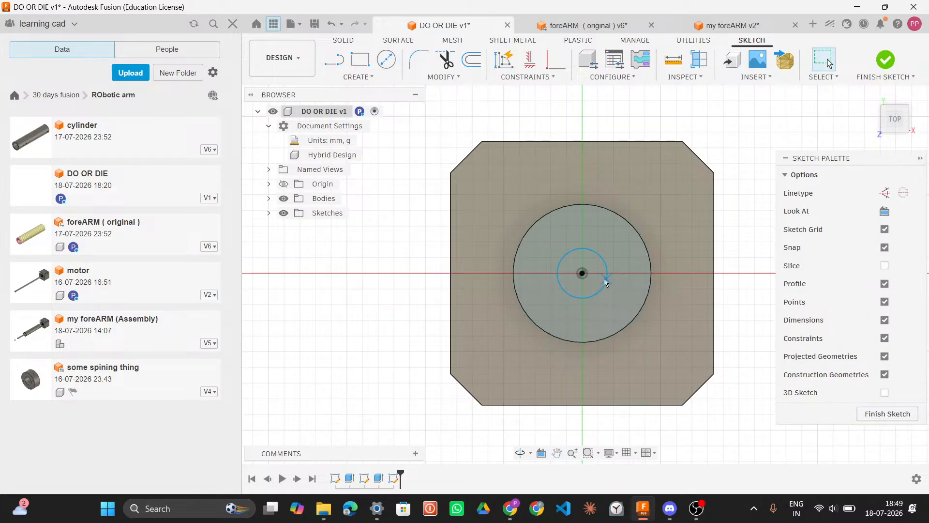
{"action": "key", "text": "ctrl+z"}
Step: Sketch a 0.008 mm diameter circle centred on the collar's centre point
{"action": "key", "text": "c"}
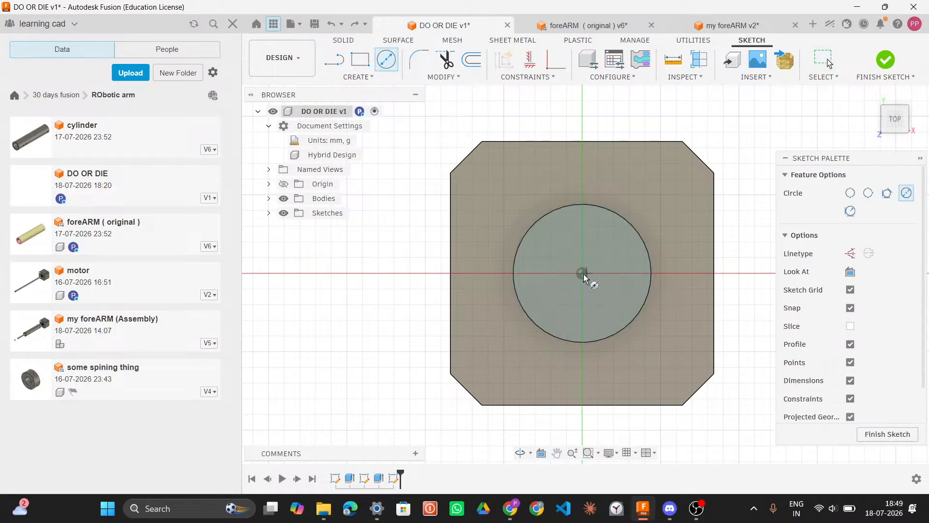
{"action": "left_click", "coordinate": [583, 274]}
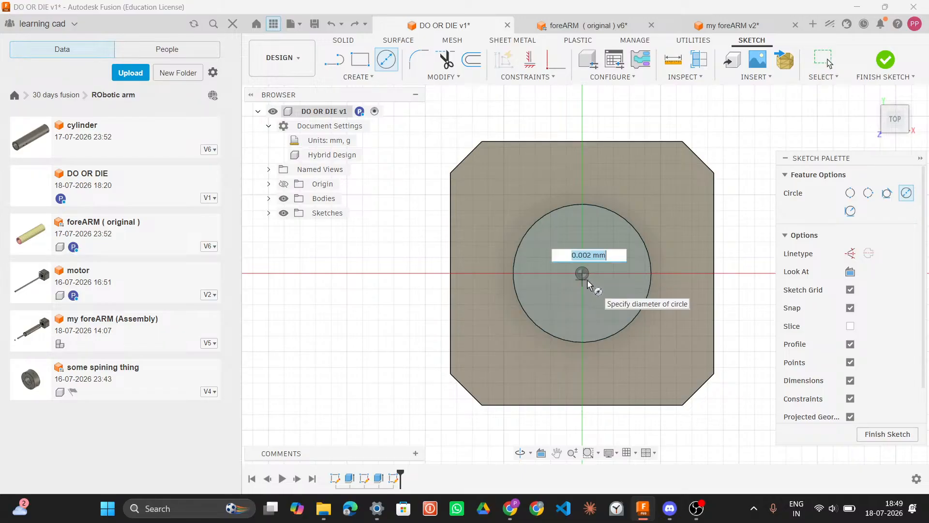
{"action": "type", "text": "0.008"}
{"action": "key", "text": "Return"}
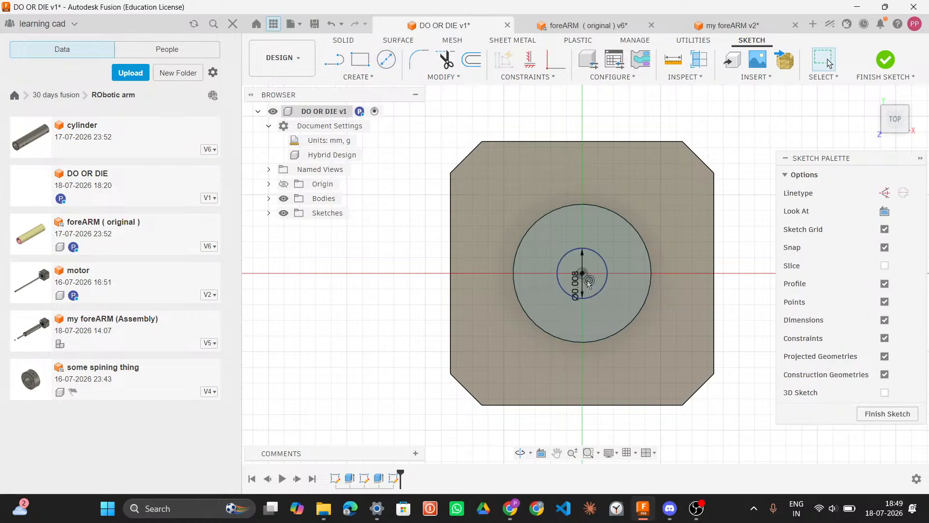
{"action": "left_click", "coordinate": [589, 285]}
{"action": "scroll", "coordinate": [589, 288], "scroll_direction": "down", "scroll_amount": 2}
{"action": "scroll", "coordinate": [589, 288], "scroll_direction": "up", "scroll_amount": 1}
{"action": "key", "text": "Escape"}
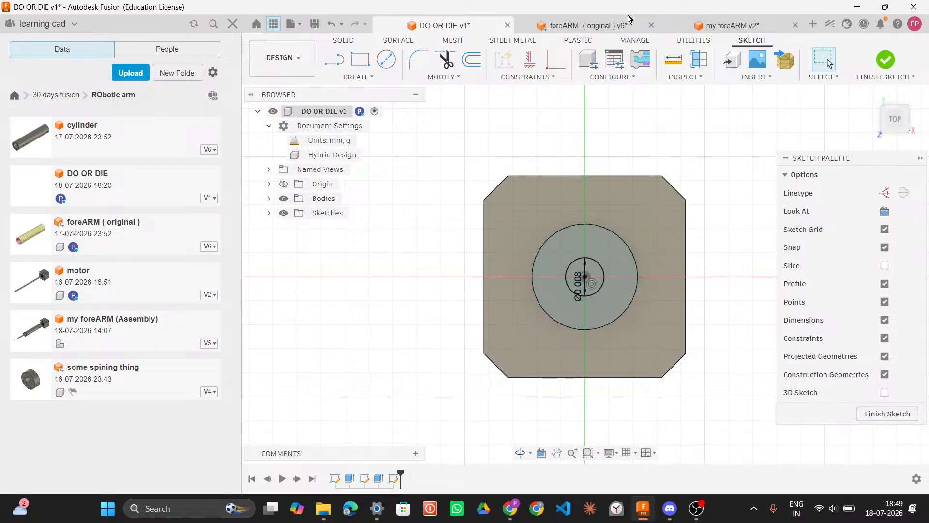
Step: Orbit the foreARM reference model to view the shaft and motor face
{"action": "left_click", "coordinate": [608, 24]}
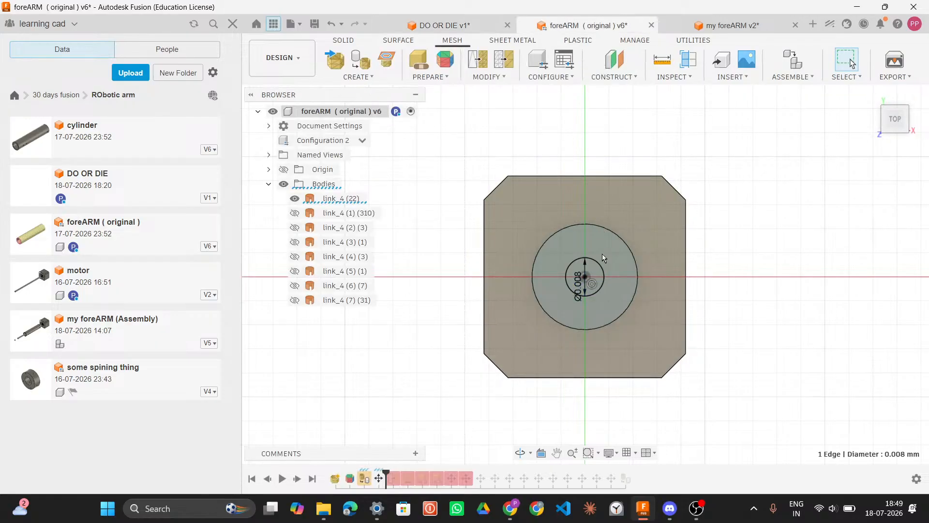
{"action": "scroll", "coordinate": [626, 299], "scroll_direction": "down", "scroll_amount": 5}
{"action": "mouse_move", "coordinate": [625, 299]}
{"action": "middle_mouse_down", "text": "shift"}
{"action": "mouse_move", "coordinate": [620, 291]}
{"action": "mouse_move", "coordinate": [621, 334]}
{"action": "mouse_move", "coordinate": [611, 349]}
{"action": "middle_mouse_up", "text": "shift"}
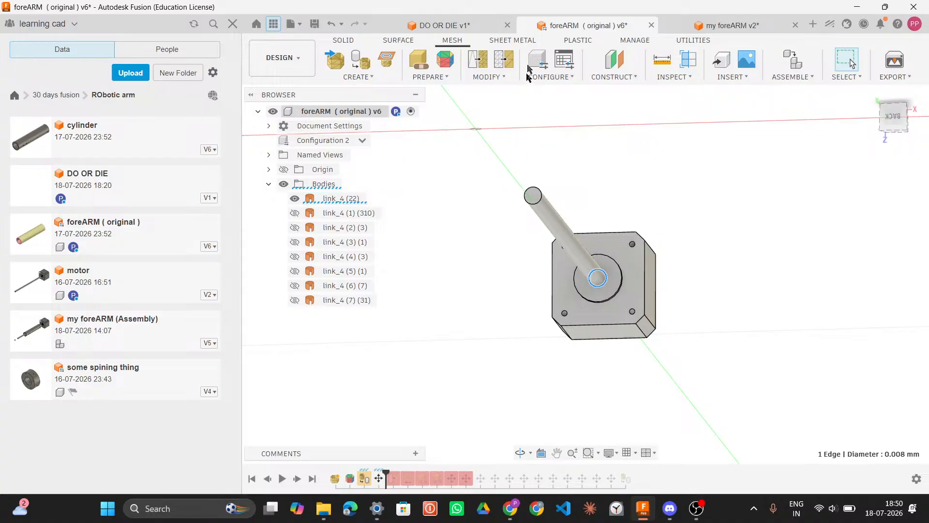
{"action": "left_click", "coordinate": [478, 29]}
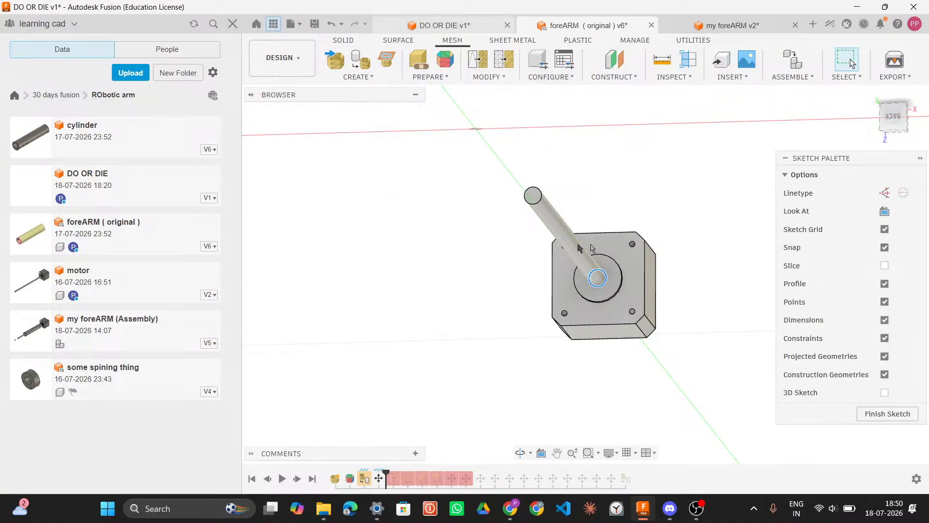
{"action": "left_click", "coordinate": [595, 274]}
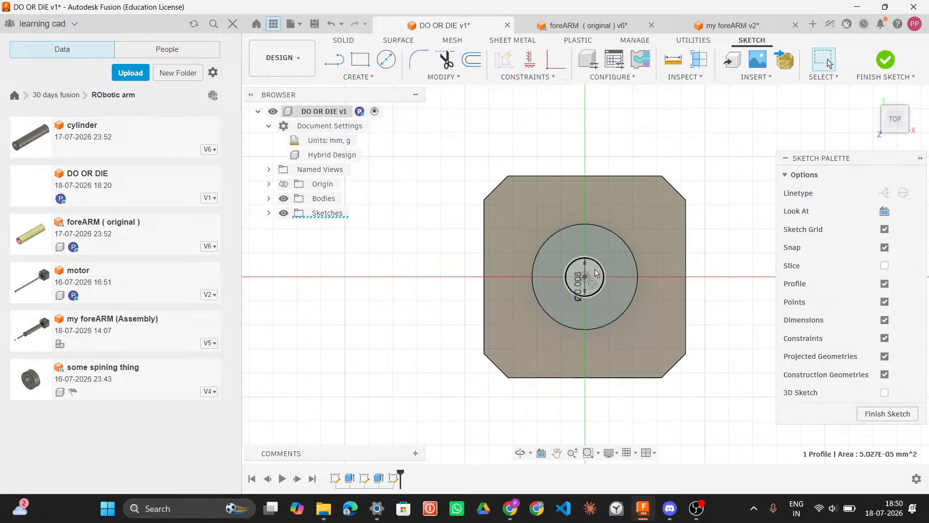
{"action": "key", "text": "e"}
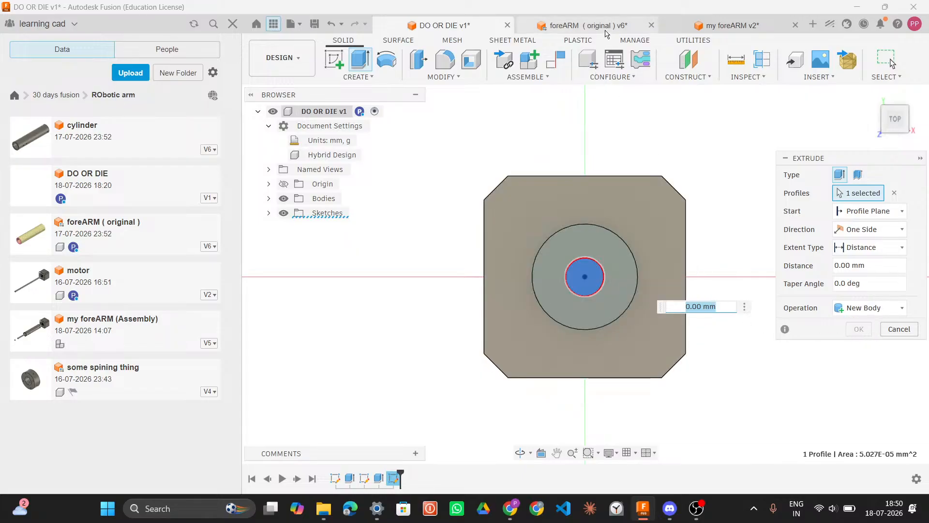
{"action": "key", "text": "Escape"}
{"action": "key", "text": "ctrl+Tab"}
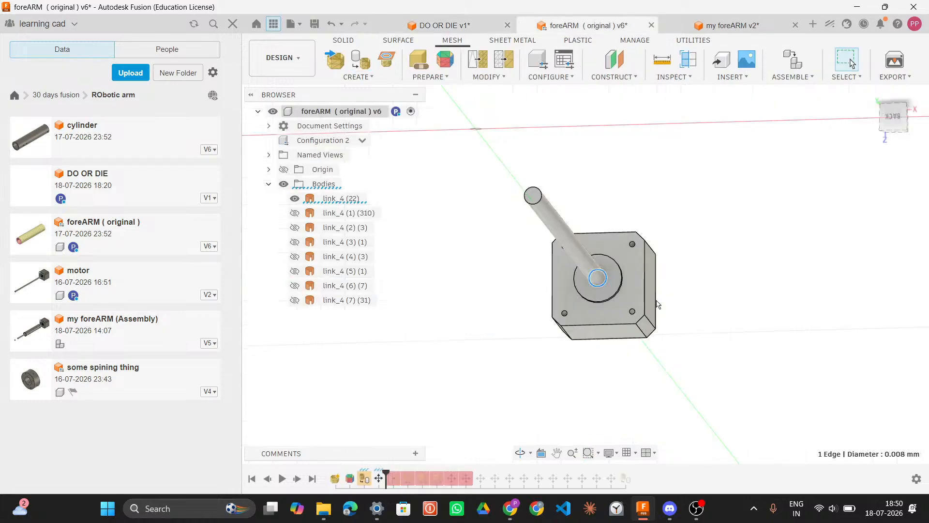
Step: Measure the shaft's length between its base edge and top edge in the foreARM model
{"action": "scroll", "coordinate": [657, 304], "scroll_direction": "up", "scroll_amount": 5}
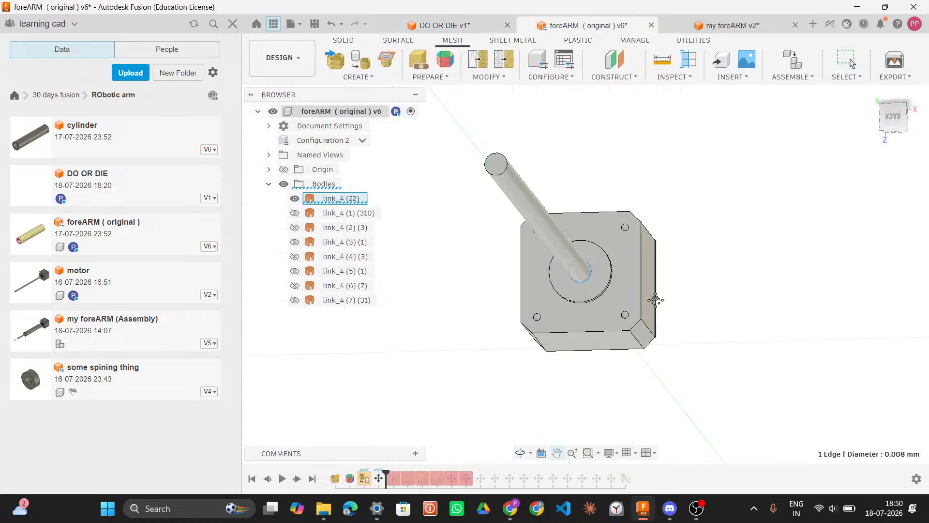
{"action": "middle_click_drag", "start_coordinate": [663, 267], "coordinate": [654, 297]}
{"action": "scroll", "coordinate": [665, 315], "scroll_direction": "down", "scroll_amount": 5}
{"action": "scroll", "coordinate": [655, 299], "scroll_direction": "up", "scroll_amount": 1}
{"action": "scroll", "coordinate": [632, 293], "scroll_direction": "up", "scroll_amount": 5}
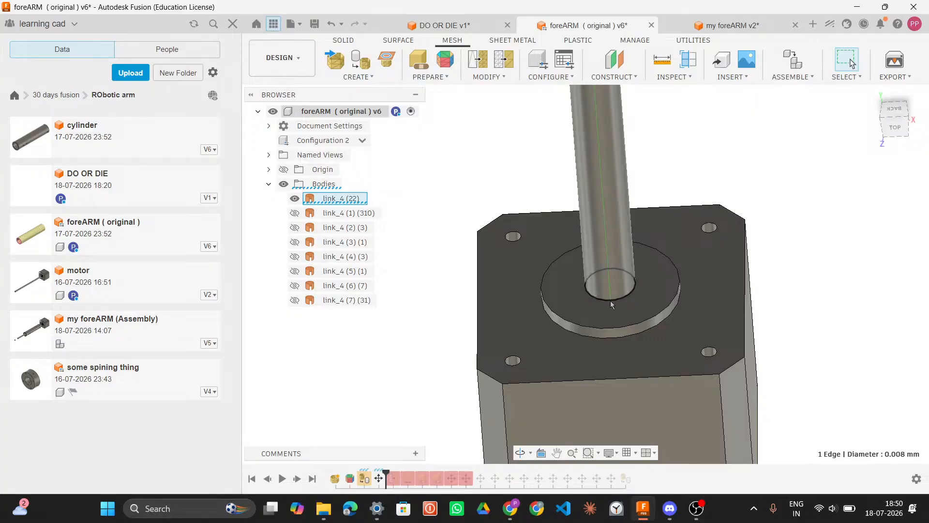
{"action": "left_click", "coordinate": [611, 301]}
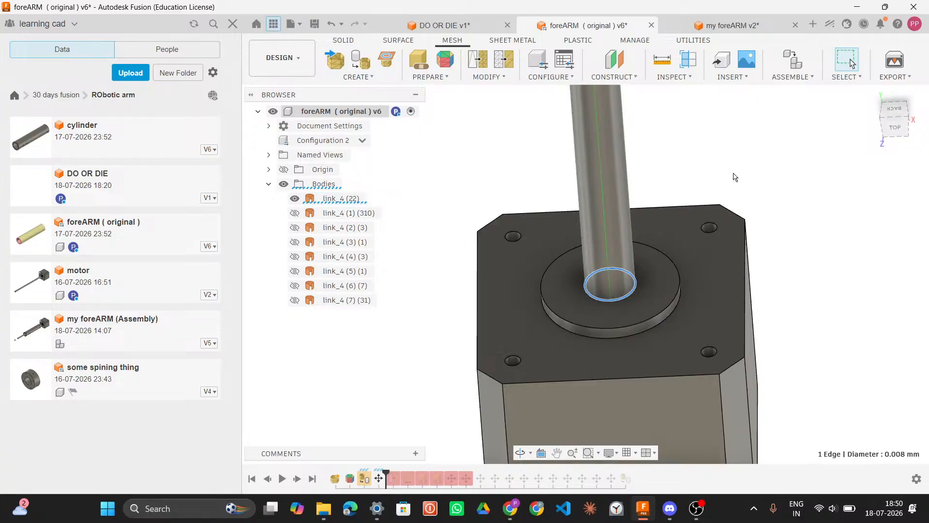
{"action": "key", "text": "i"}
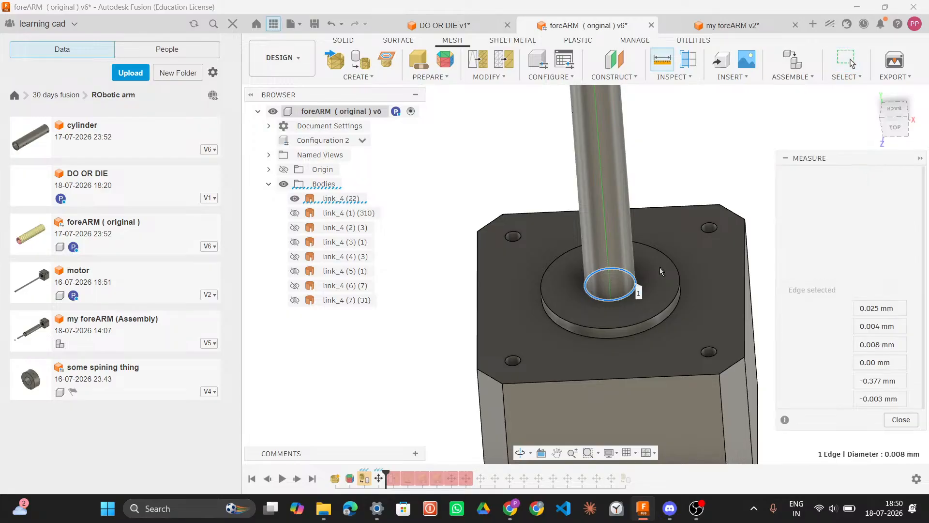
{"action": "scroll", "coordinate": [635, 211], "scroll_direction": "down", "scroll_amount": 8}
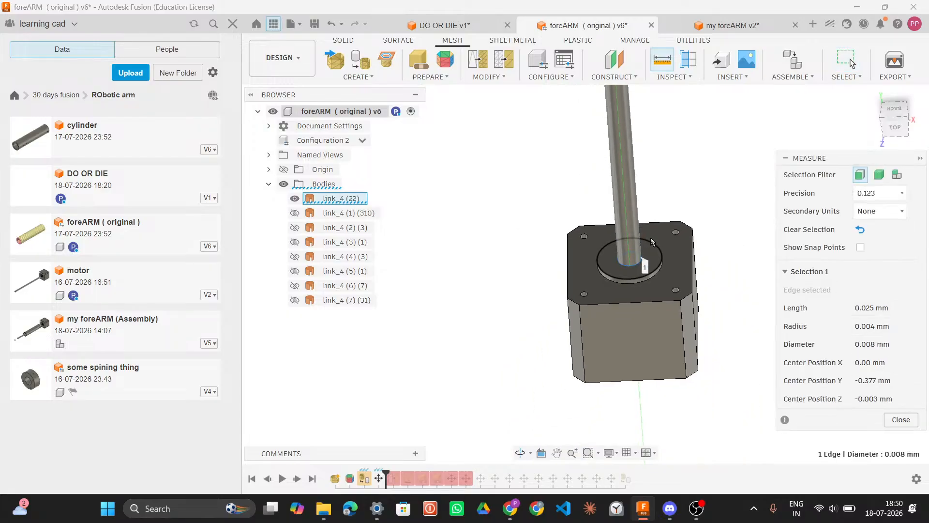
{"action": "scroll", "coordinate": [643, 192], "scroll_direction": "down", "scroll_amount": 4}
{"action": "middle_click_drag", "start_coordinate": [658, 233], "coordinate": [652, 394]}
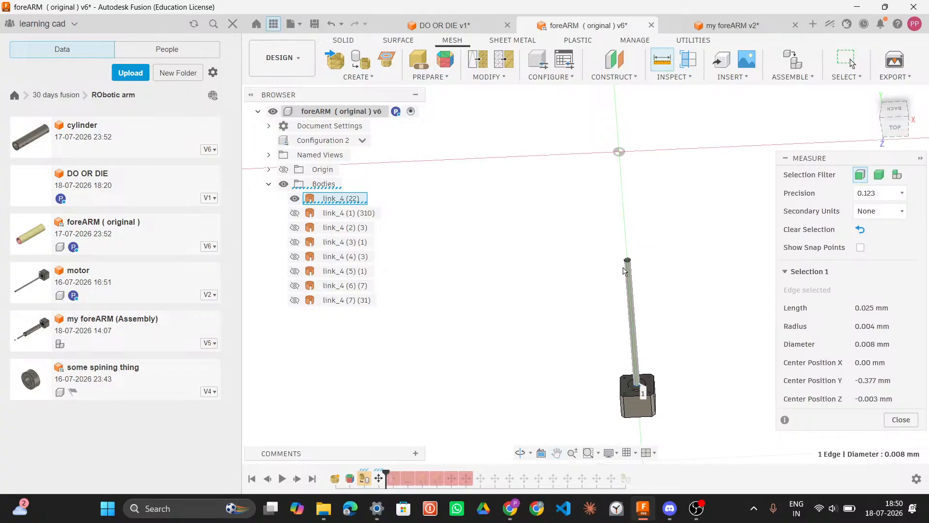
{"action": "scroll", "coordinate": [636, 268], "scroll_direction": "up", "scroll_amount": 10}
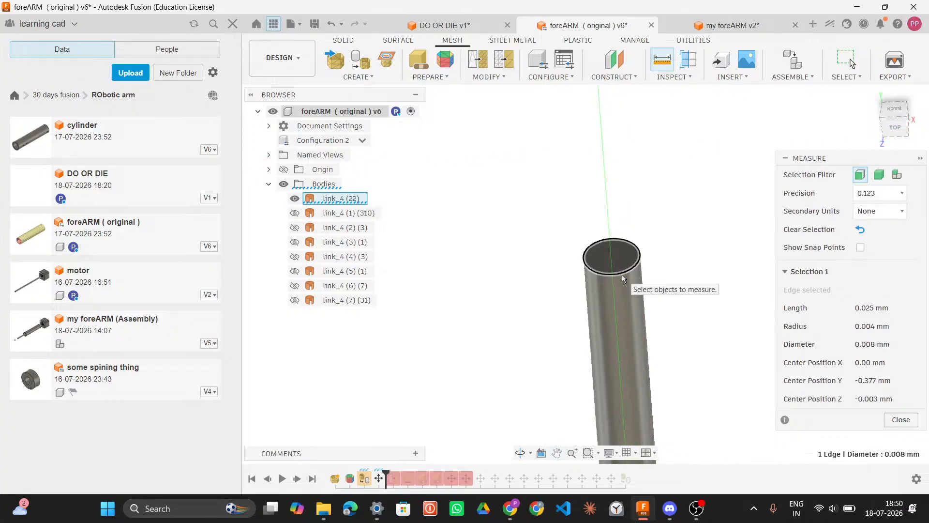
{"action": "left_click", "coordinate": [622, 274]}
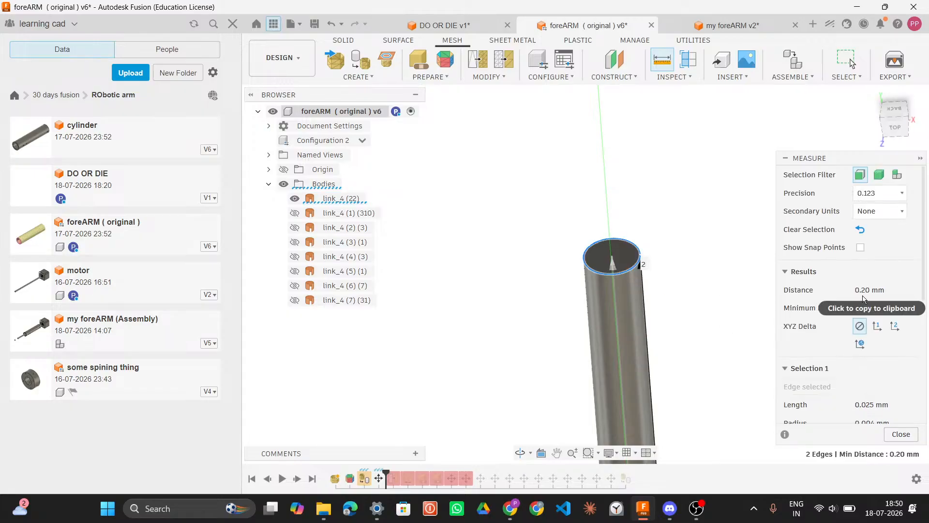
Step: Extrude the 0.008 mm shaft circle 0.20 mm in the DO OR DIE design
{"action": "left_click", "coordinate": [455, 25]}
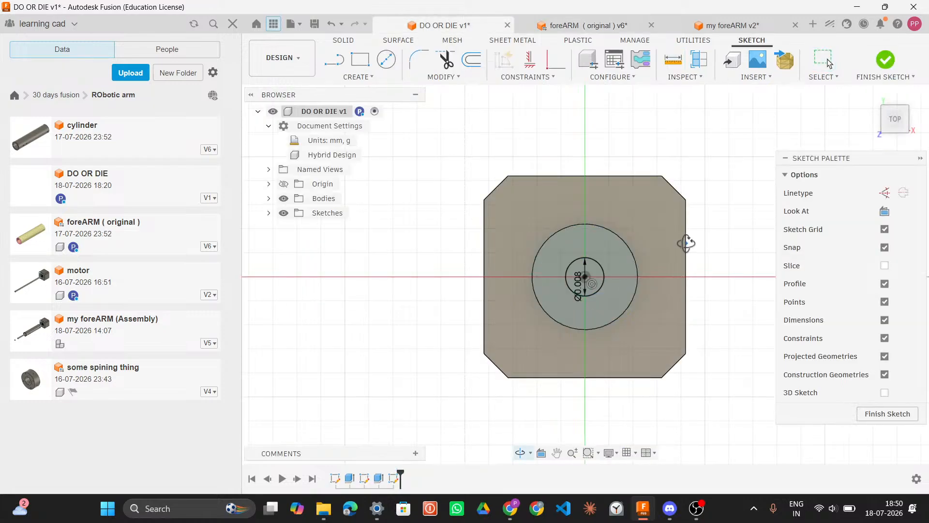
{"action": "middle_click_drag", "start_coordinate": [687, 245], "coordinate": [689, 227], "text": "shift"}
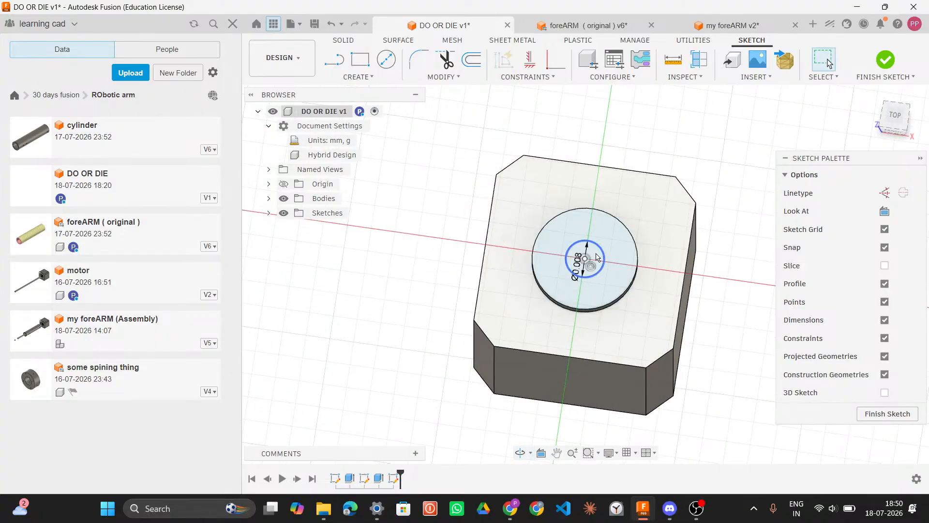
{"action": "left_click", "coordinate": [598, 258]}
{"action": "key", "text": "e"}
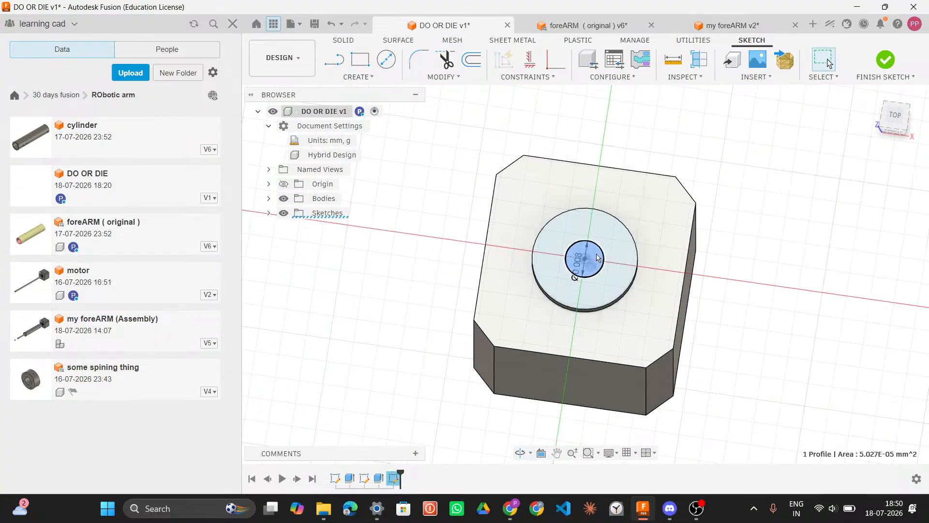
{"action": "type", "text": ".20"}
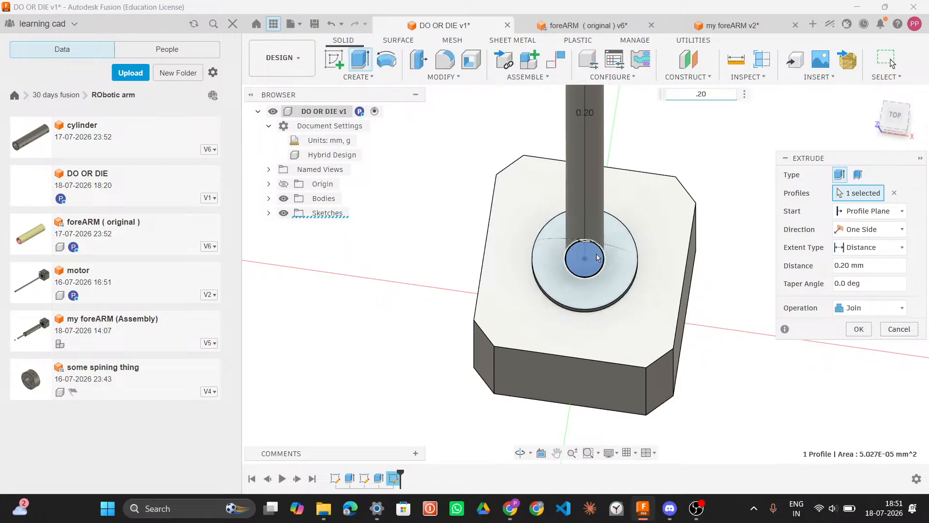
{"action": "key", "text": "Return"}
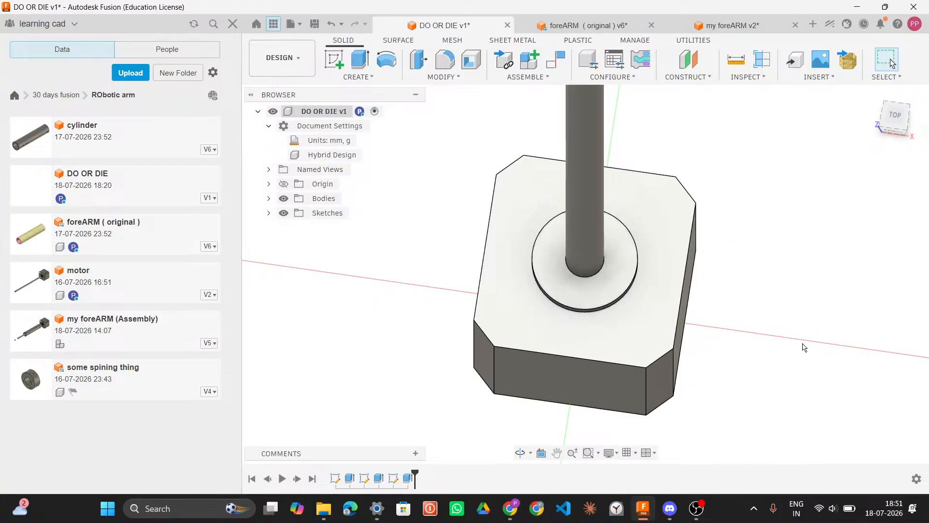
Step: Select a corner mounting hole's edge on the foreARM motor face to read its diameter
{"action": "left_click", "coordinate": [642, 337]}
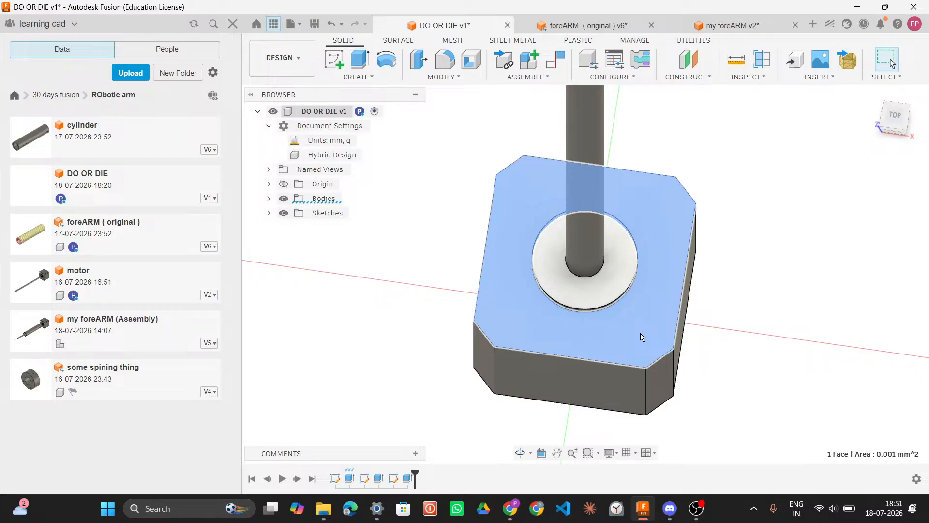
{"action": "left_click", "coordinate": [593, 25]}
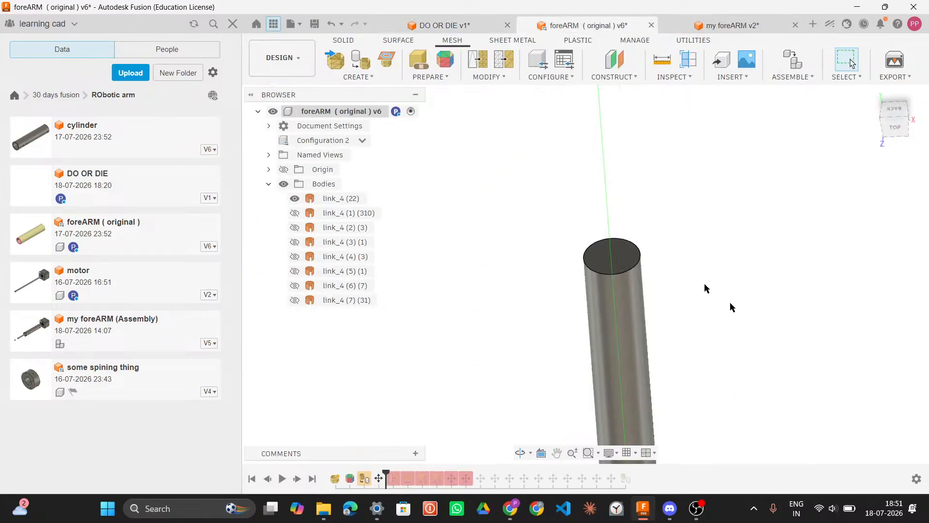
{"action": "mouse_move", "coordinate": [731, 332]}
{"action": "middle_mouse_down", "text": "shift"}
{"action": "mouse_move", "coordinate": [733, 364]}
{"action": "mouse_move", "coordinate": [722, 347]}
{"action": "middle_mouse_up", "text": "shift"}
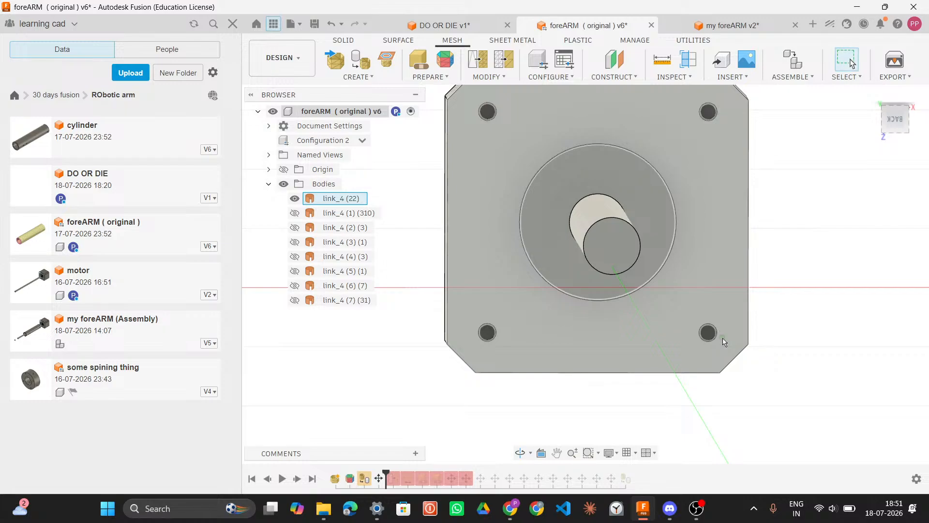
{"action": "mouse_move", "coordinate": [721, 336]}
{"action": "left_mouse_down"}
{"action": "mouse_move", "coordinate": [696, 337]}
{"action": "mouse_move", "coordinate": [721, 340]}
{"action": "left_mouse_up"}
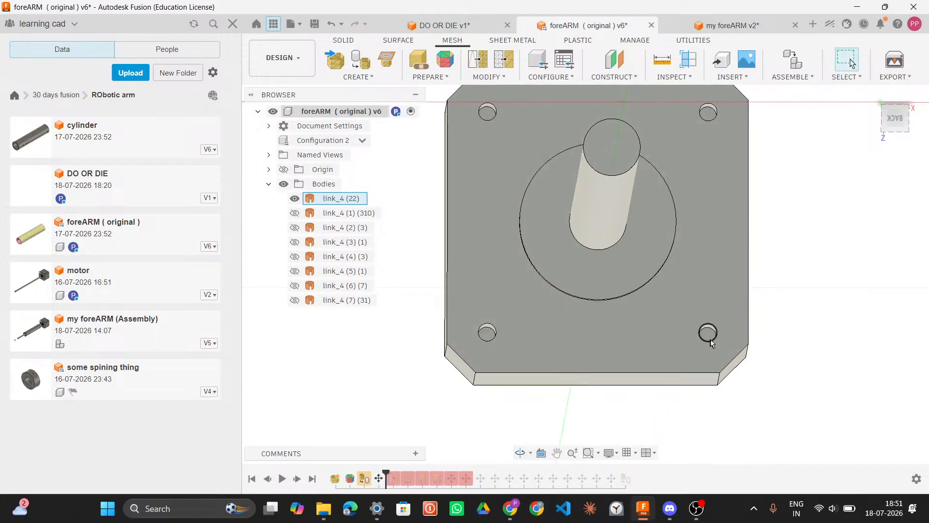
{"action": "left_click", "coordinate": [709, 344]}
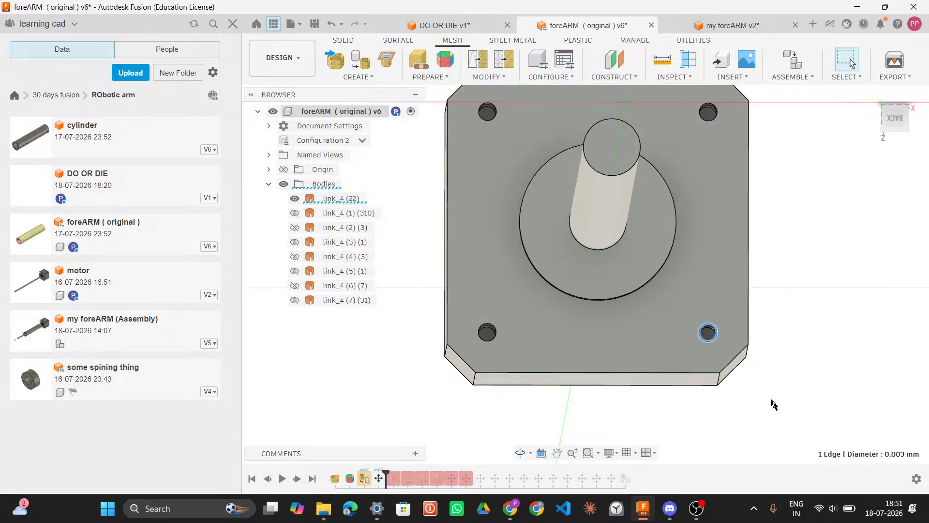
{"action": "scroll", "coordinate": [719, 353], "scroll_direction": "down", "scroll_amount": 2}
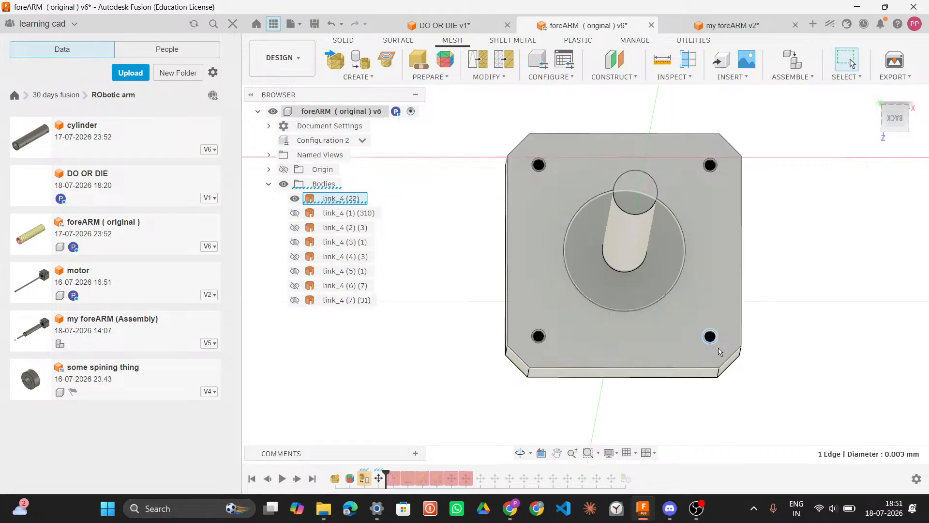
{"action": "scroll", "coordinate": [719, 352], "scroll_direction": "up", "scroll_amount": 2}
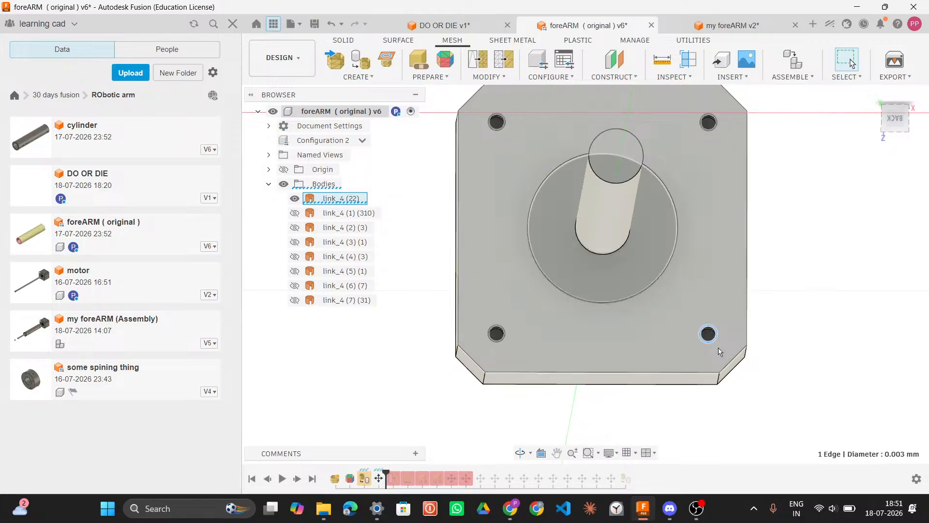
{"action": "scroll", "coordinate": [720, 338], "scroll_direction": "down", "scroll_amount": 3}
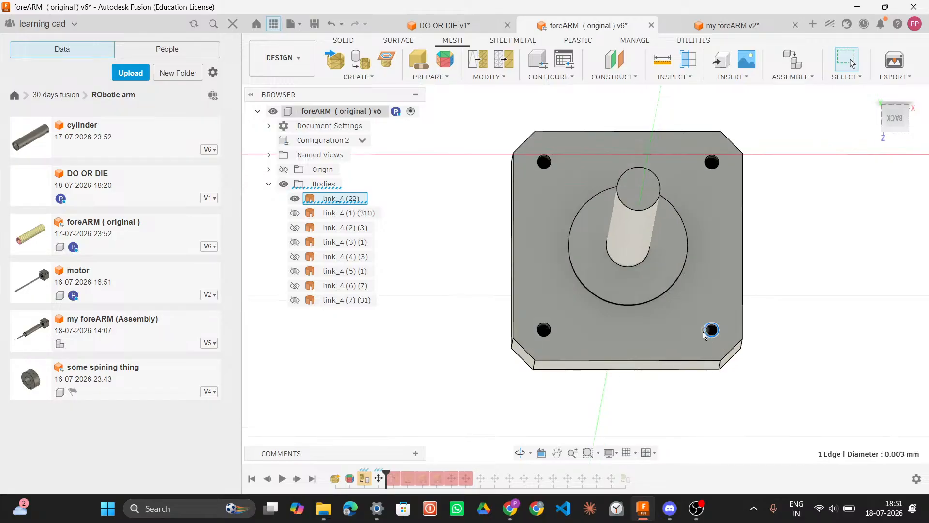
{"action": "scroll", "coordinate": [706, 334], "scroll_direction": "up", "scroll_amount": 2}
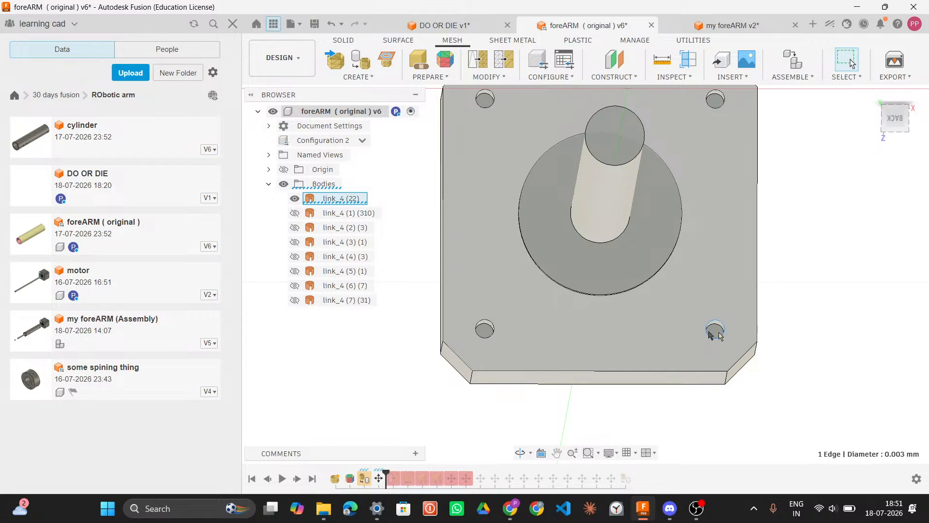
{"action": "middle_click_drag", "start_coordinate": [786, 342], "coordinate": [785, 353], "text": "shift"}
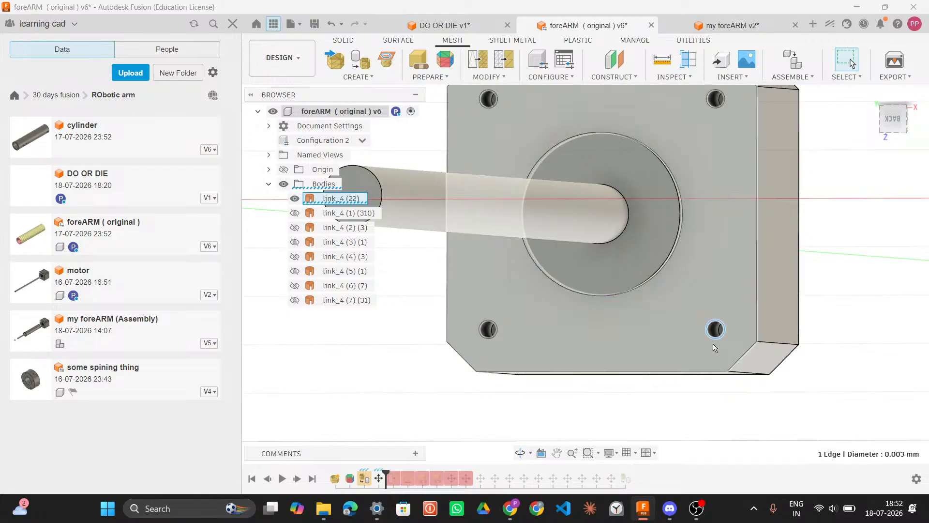
Step: Measure the mounting hole's distances to the motor face's bottom and side edges, and its diameter
{"action": "key", "text": "i"}
{"action": "left_click", "coordinate": [718, 372]}
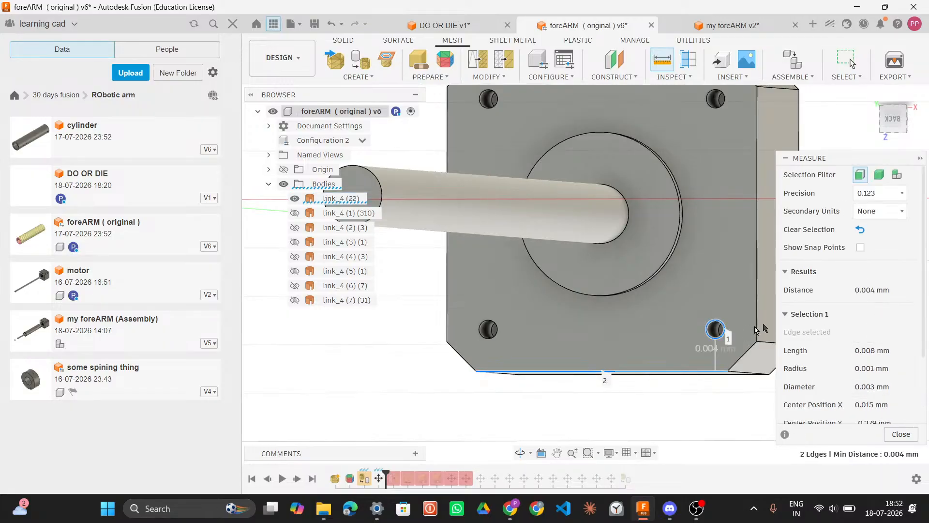
{"action": "key", "text": "Escape"}
{"action": "key", "text": "i"}
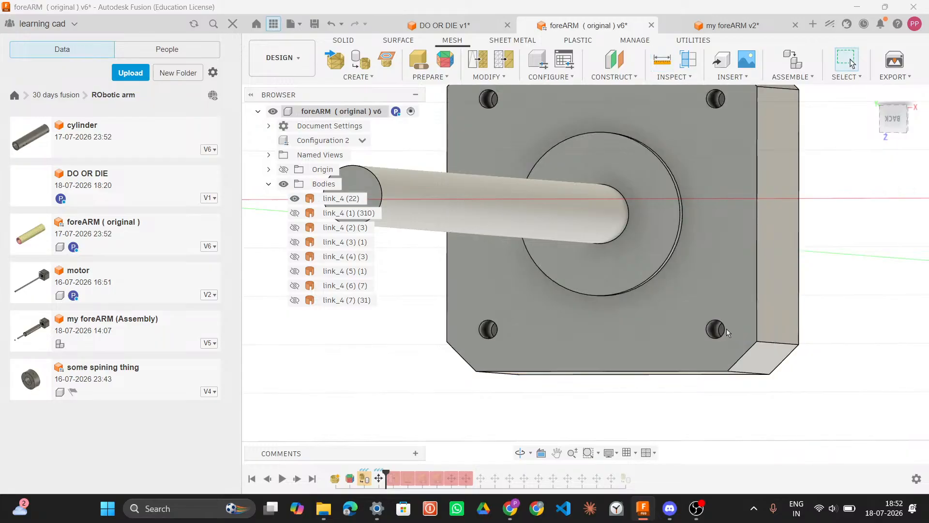
{"action": "key", "text": "Escape"}
{"action": "key", "text": "i"}
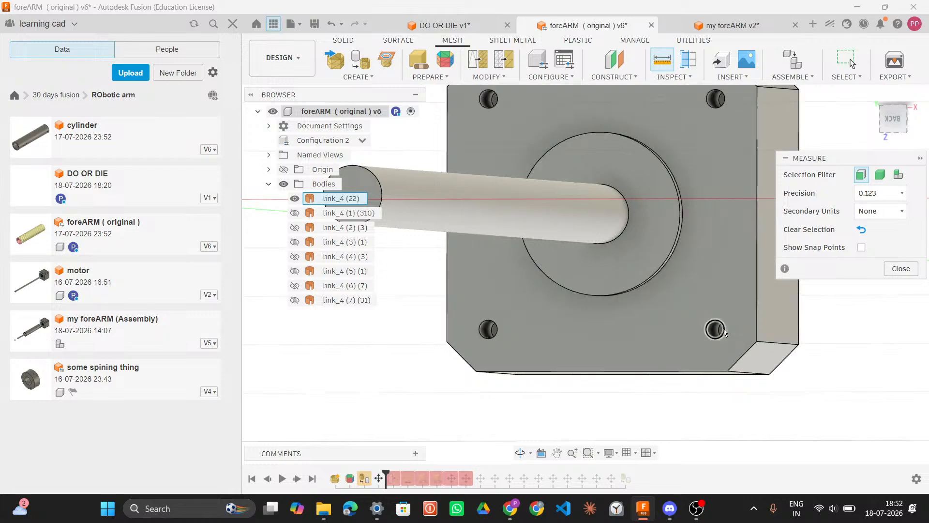
{"action": "left_click", "coordinate": [757, 321]}
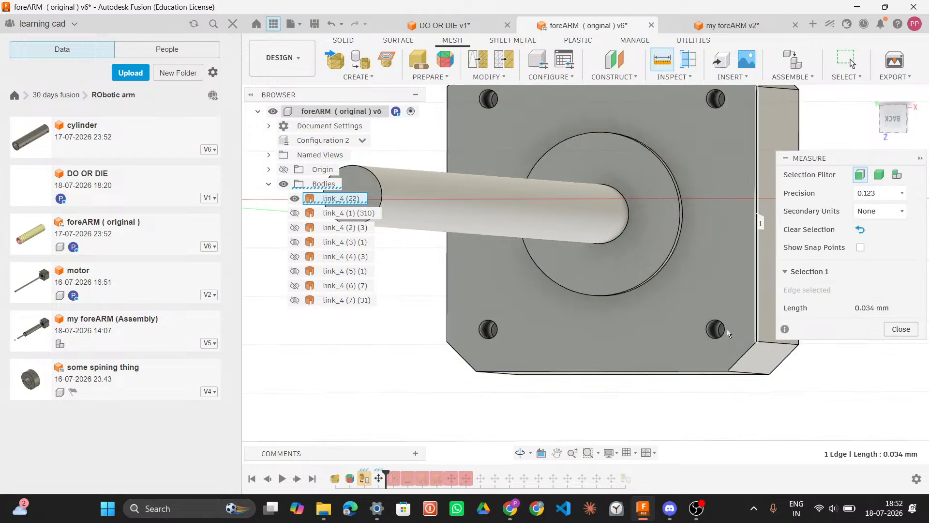
{"action": "left_click", "coordinate": [726, 331]}
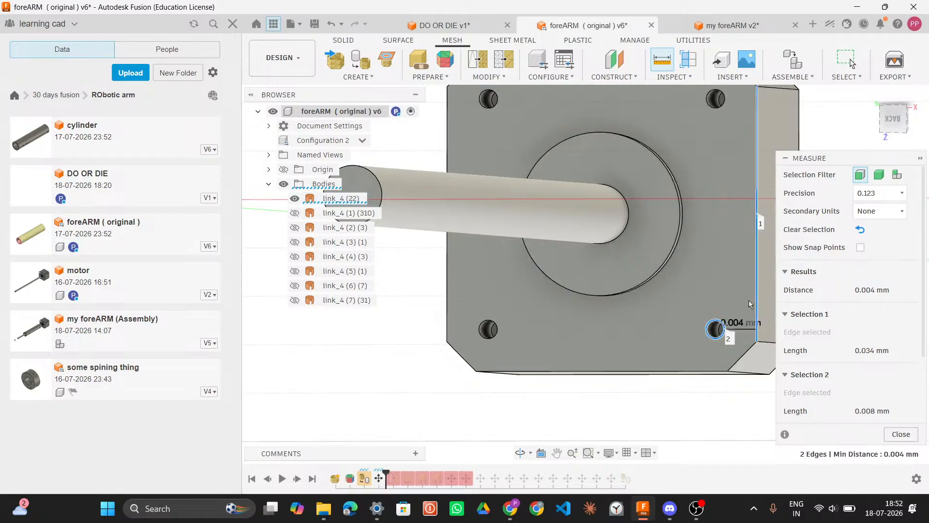
{"action": "key", "text": "Escape"}
{"action": "key", "text": "i"}
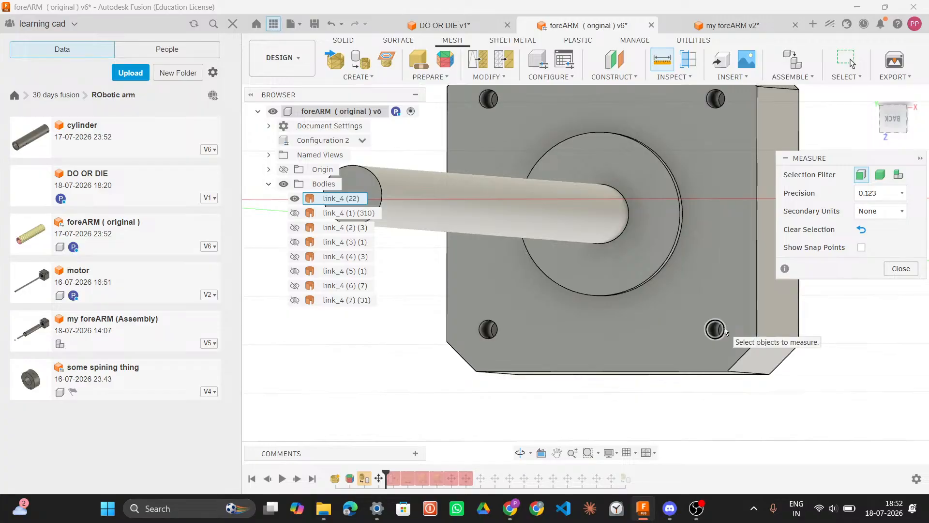
{"action": "key", "text": "Escape"}
{"action": "key", "text": "i"}
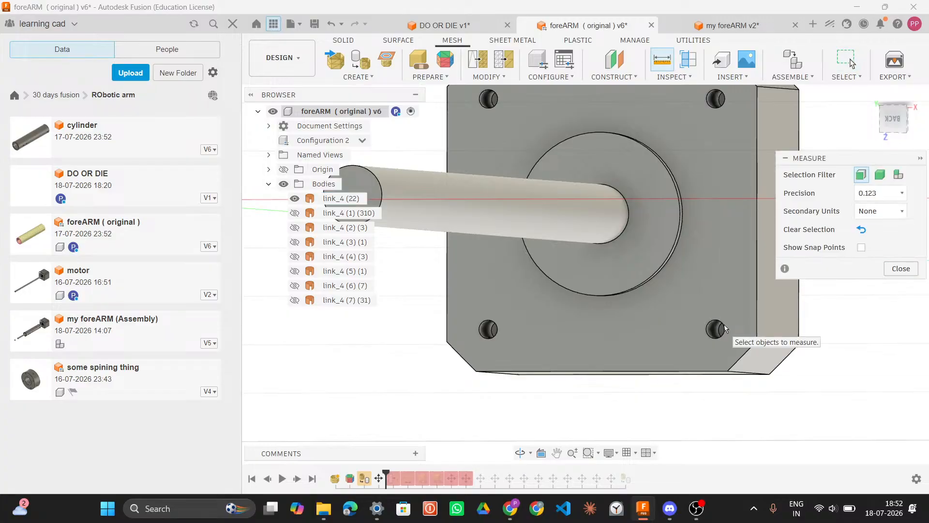
{"action": "left_click", "coordinate": [725, 331]}
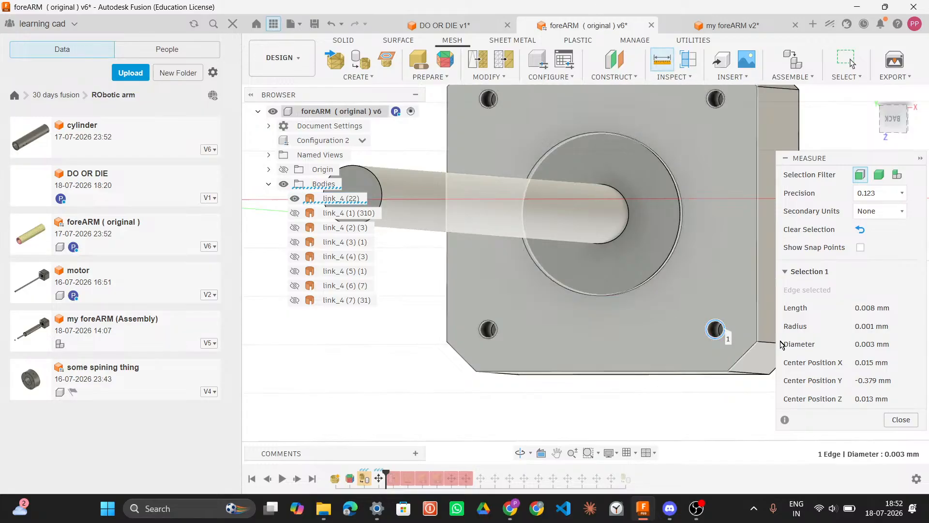
Step: Start a sketch on the motor's top face in DO OR DIE and draw a 0.004 mm circle near its lower-right corner
{"action": "left_click", "coordinate": [462, 19]}
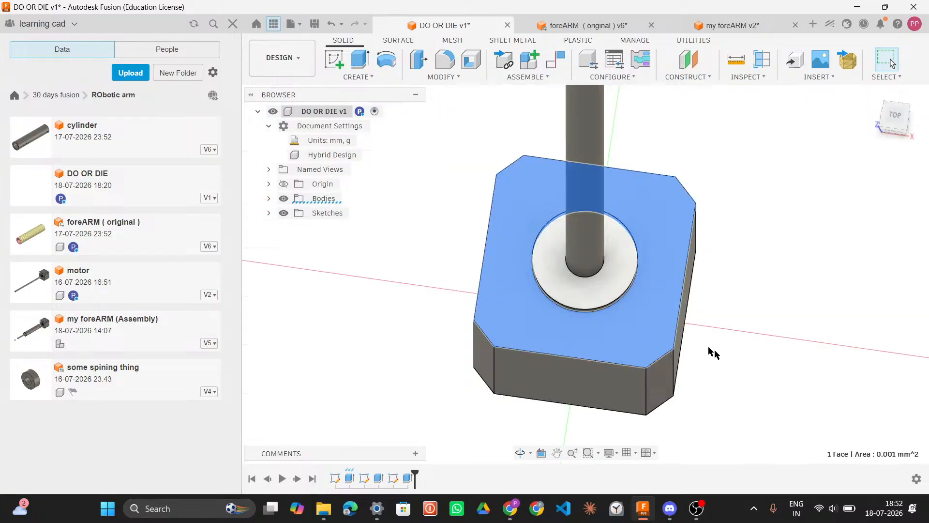
{"action": "left_click", "coordinate": [340, 62]}
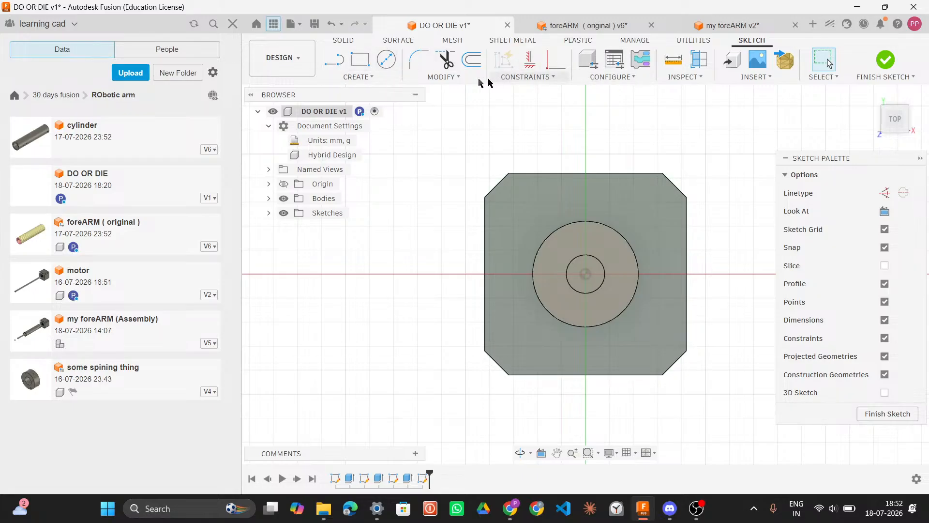
{"action": "left_click", "coordinate": [360, 77]}
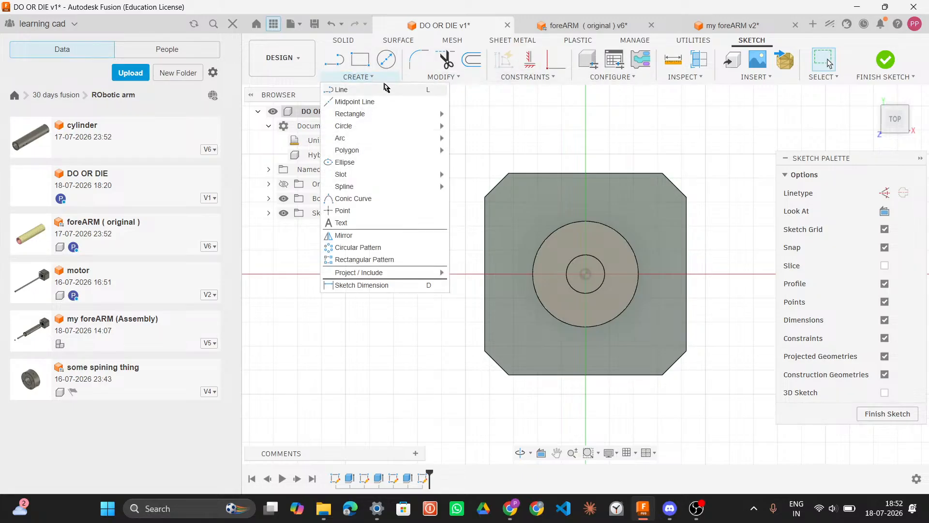
{"action": "mouse_move", "coordinate": [440, 125]}
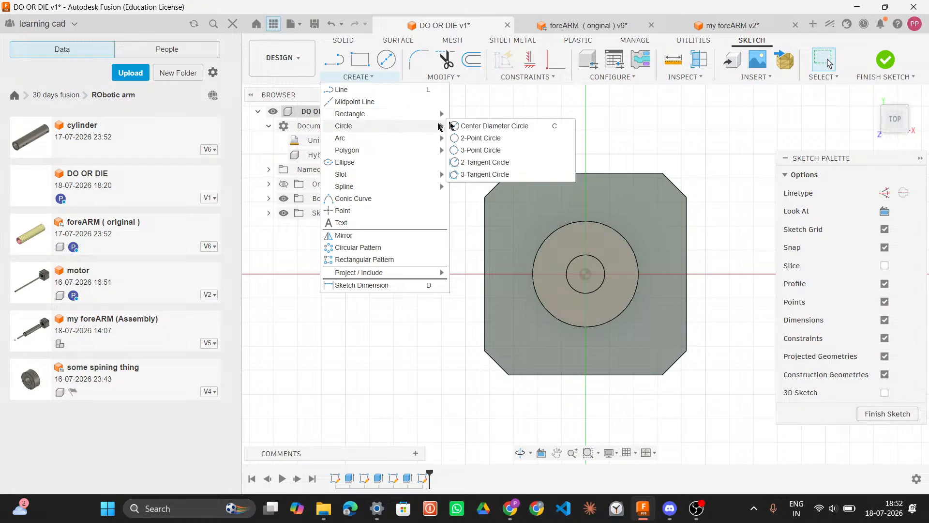
{"action": "left_click", "coordinate": [474, 126]}
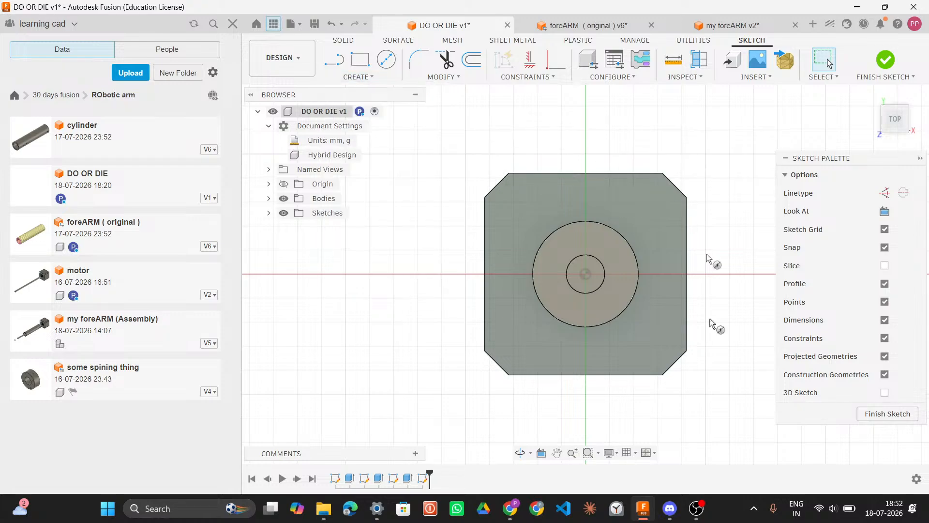
{"action": "left_click", "coordinate": [655, 343]}
{"action": "type", "text": "0"}
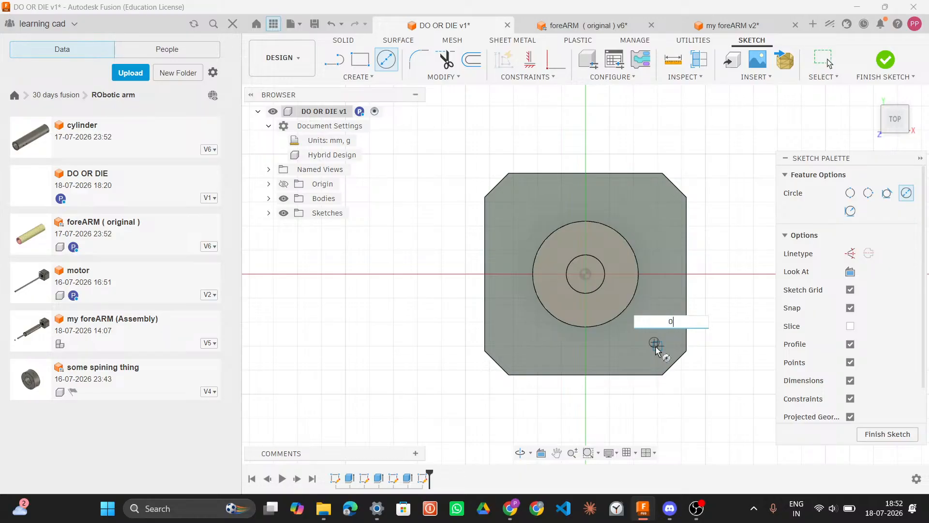
{"action": "type", "text": ".00"}
{"action": "type", "text": "8"}
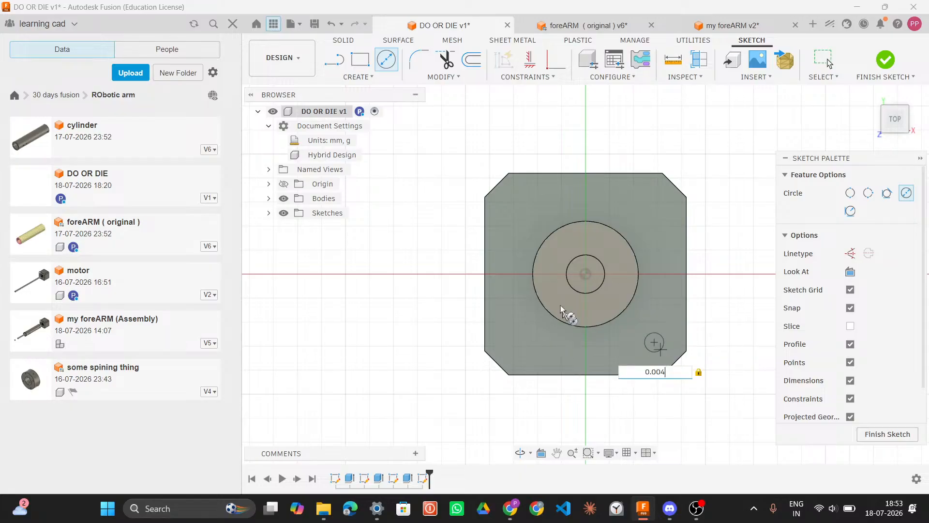
Step: Measure the corner mounting hole's diameter in the foreARM model
{"action": "left_click", "coordinate": [608, 30]}
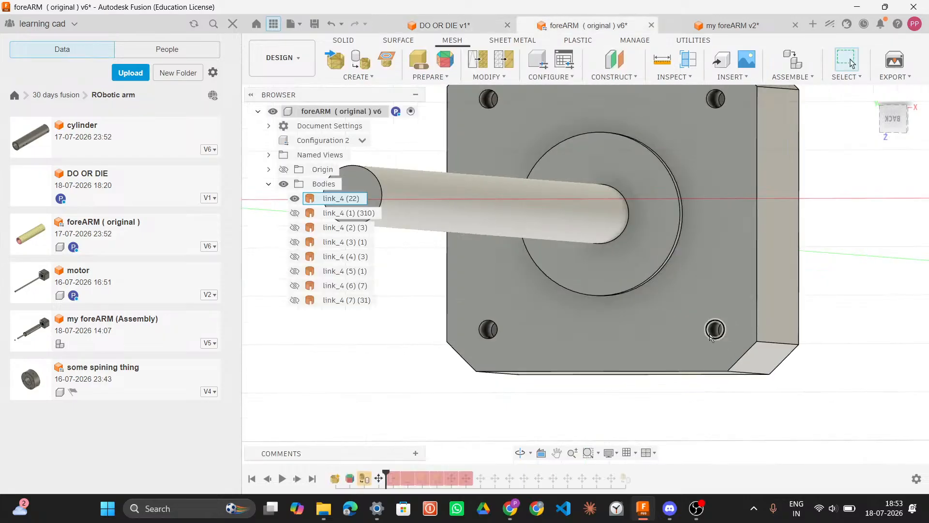
{"action": "key", "text": "i"}
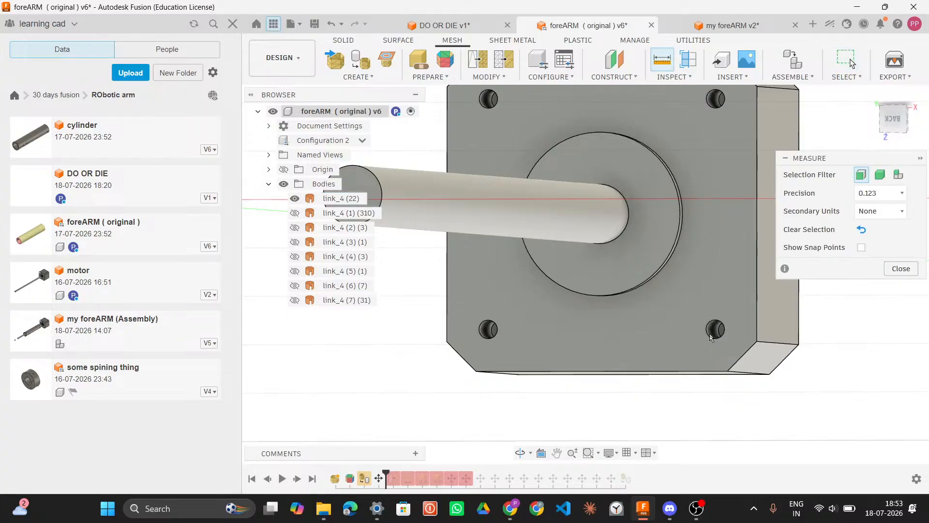
{"action": "left_click", "coordinate": [710, 337]}
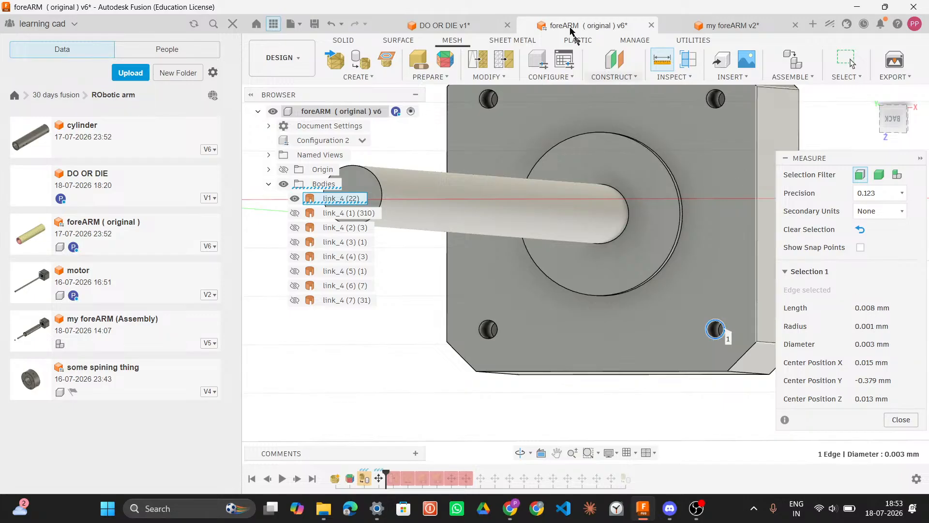
Step: Undo the lower-right corner circle in the DO OR DIE sketch
{"action": "left_click", "coordinate": [482, 28]}
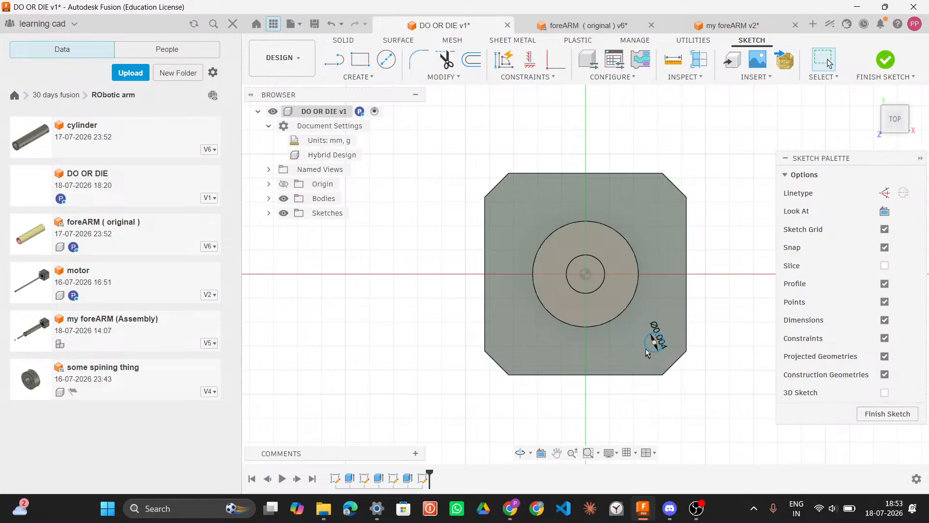
{"action": "scroll", "coordinate": [655, 344], "scroll_direction": "up", "scroll_amount": 2}
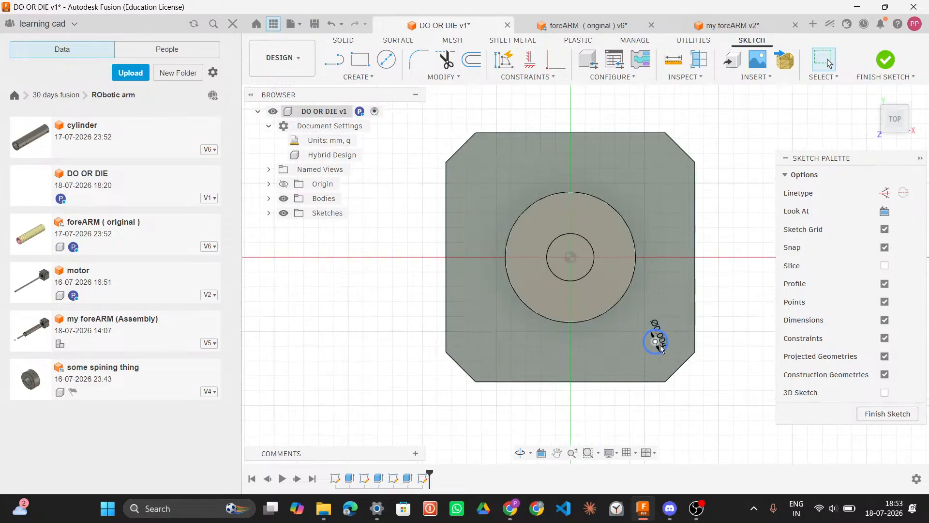
{"action": "key", "text": "ctrl+z"}
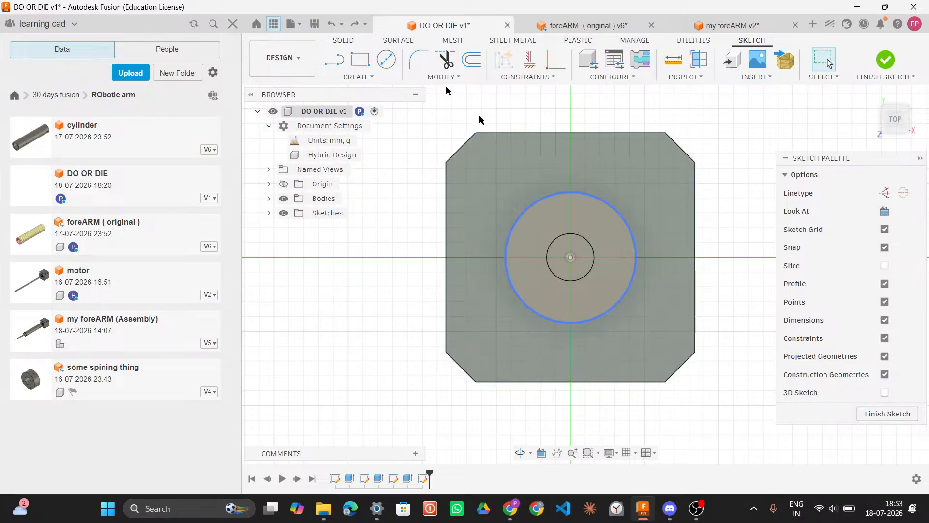
Step: Draw a 0.001 mm diameter circle near the face's lower-right corner
{"action": "left_click", "coordinate": [386, 62]}
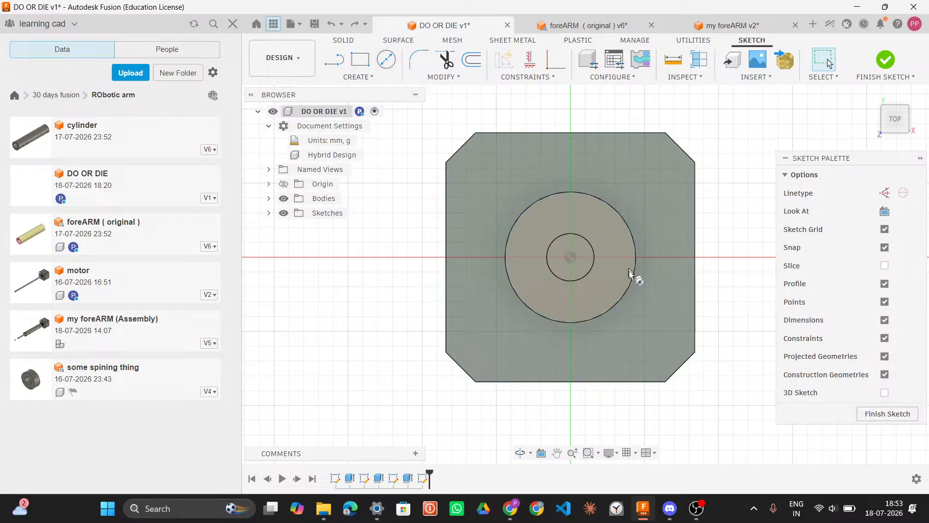
{"action": "left_click", "coordinate": [654, 343]}
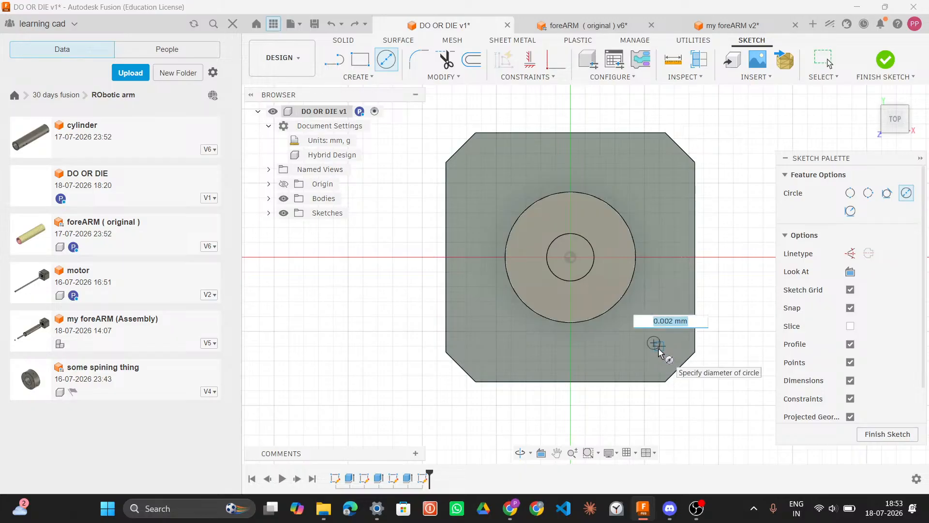
{"action": "type", "text": "0.001"}
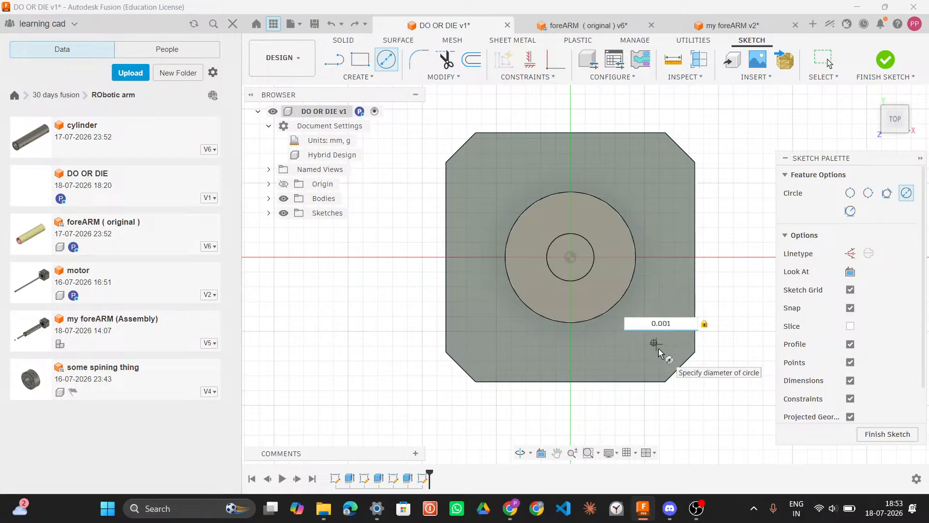
{"action": "key", "text": "Tab"}
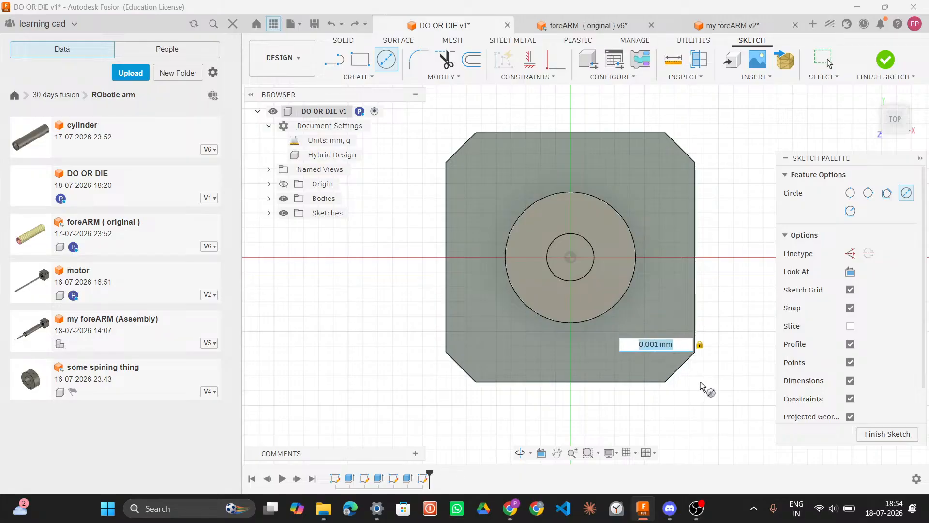
{"action": "key", "text": "Return"}
{"action": "key", "text": "Escape"}
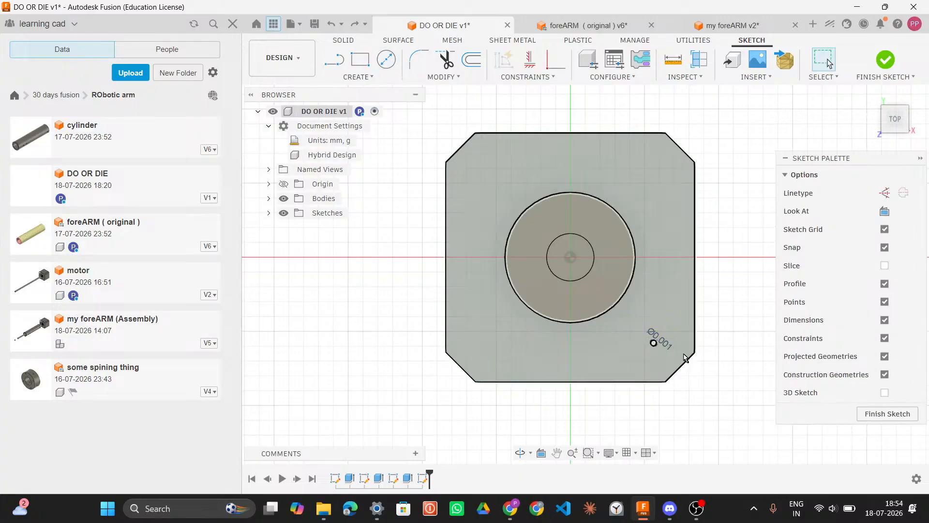
Step: Re-check the mounting hole edge's diameter in the foreARM model
{"action": "left_click", "coordinate": [605, 29]}
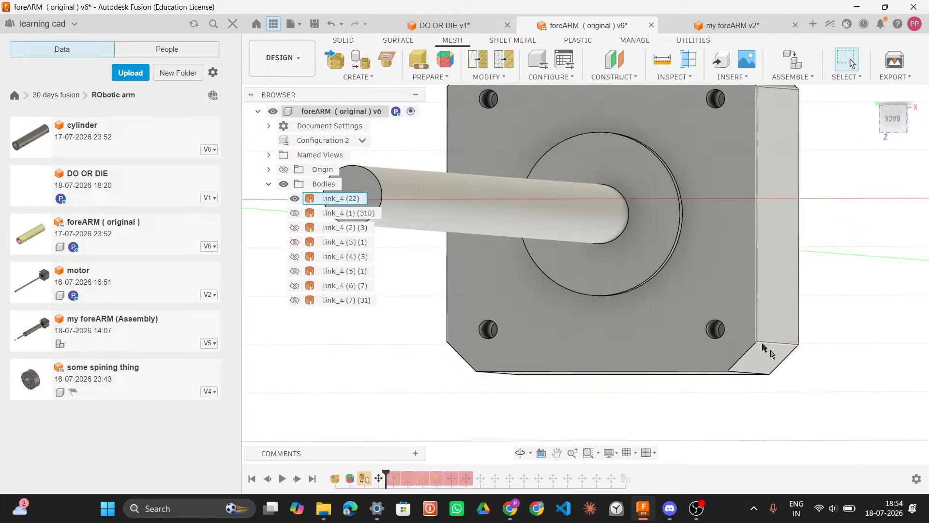
{"action": "middle_click_drag", "start_coordinate": [815, 340], "coordinate": [820, 340], "text": "shift"}
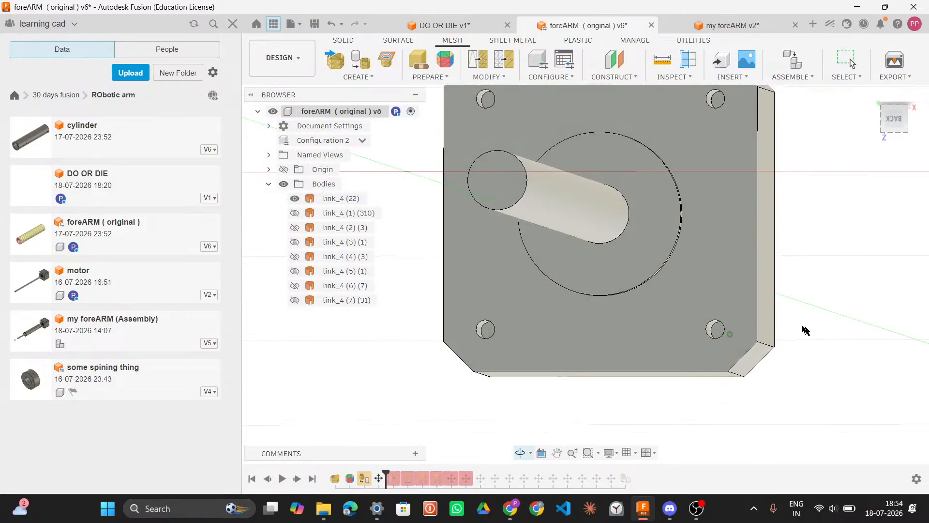
{"action": "left_click", "coordinate": [717, 331]}
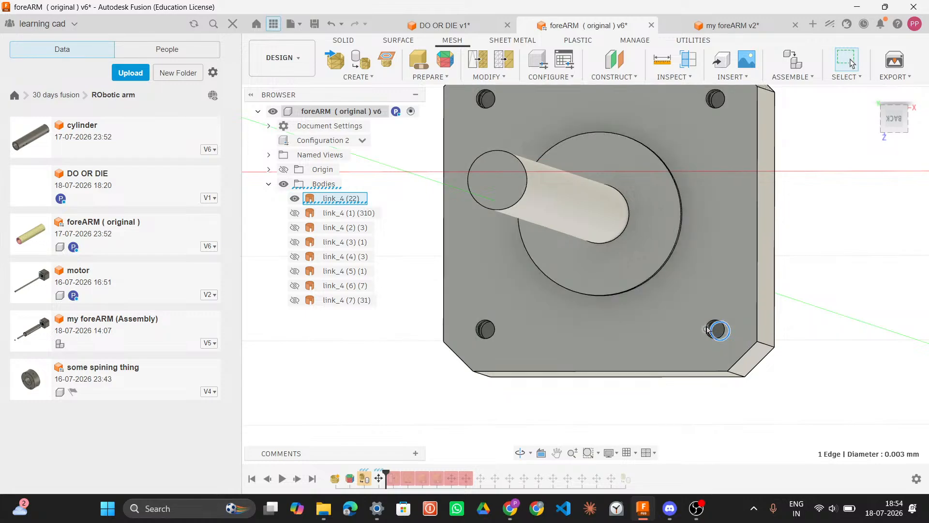
{"action": "left_click", "coordinate": [711, 325]}
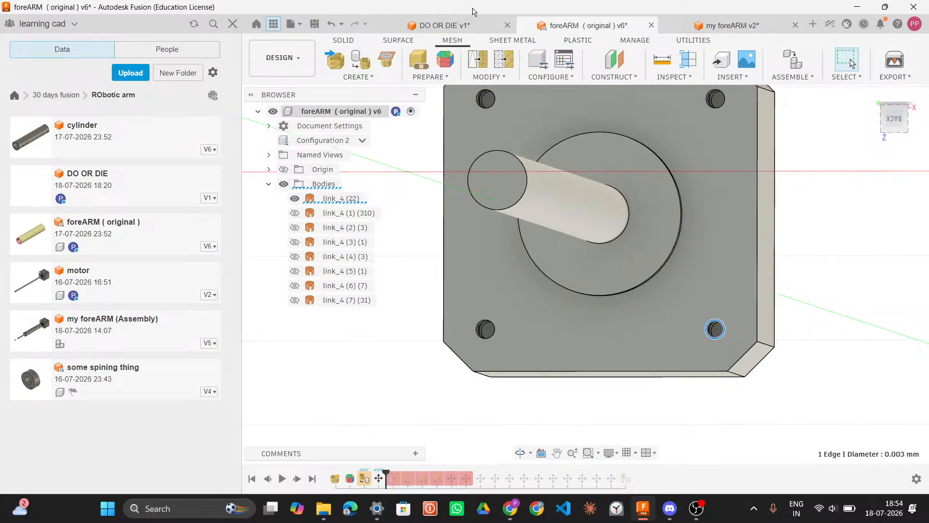
Step: Set the lower-right hole circle's diameter to 0.003 mm
{"action": "left_click", "coordinate": [458, 25]}
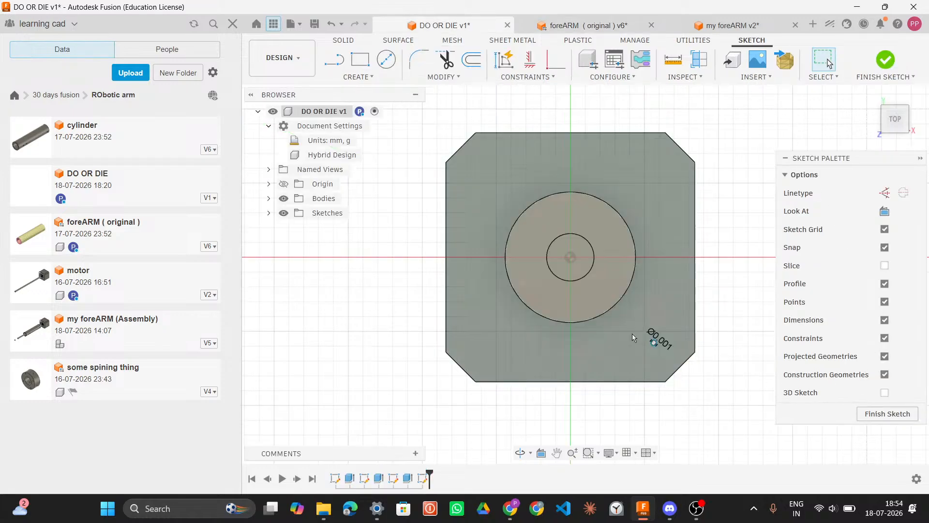
{"action": "left_click", "coordinate": [661, 340]}
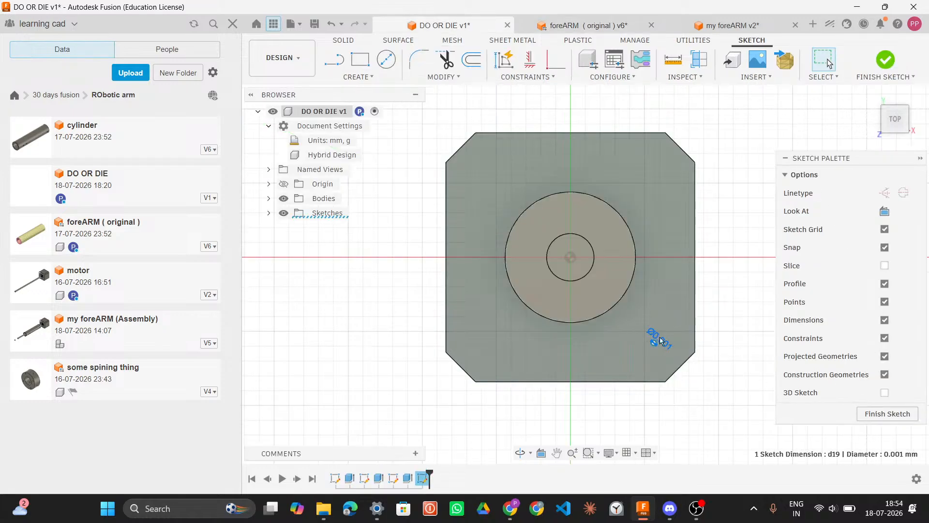
{"action": "double_click", "coordinate": [661, 340]}
{"action": "left_click", "coordinate": [677, 345]}
{"action": "key", "text": "BackSpace"}
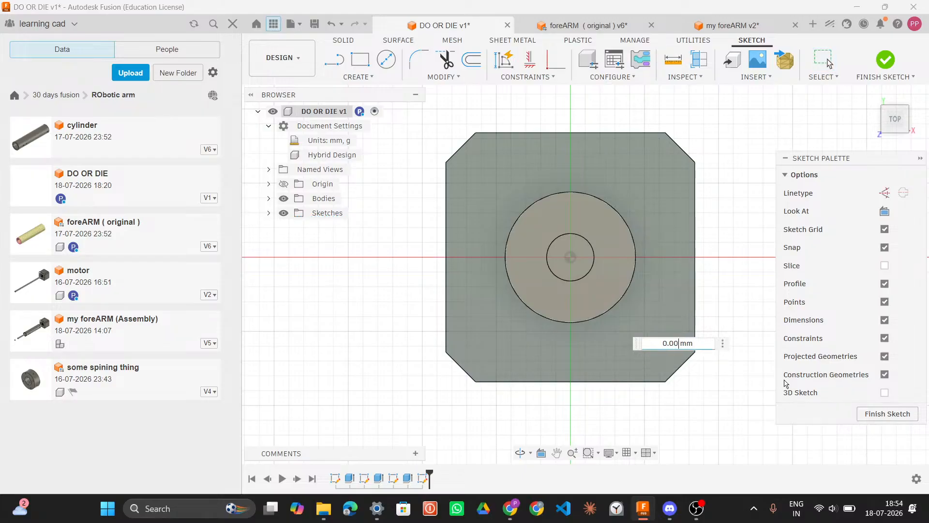
{"action": "type", "text": "3"}
{"action": "left_click_drag", "start_coordinate": [637, 344], "coordinate": [637, 298]}
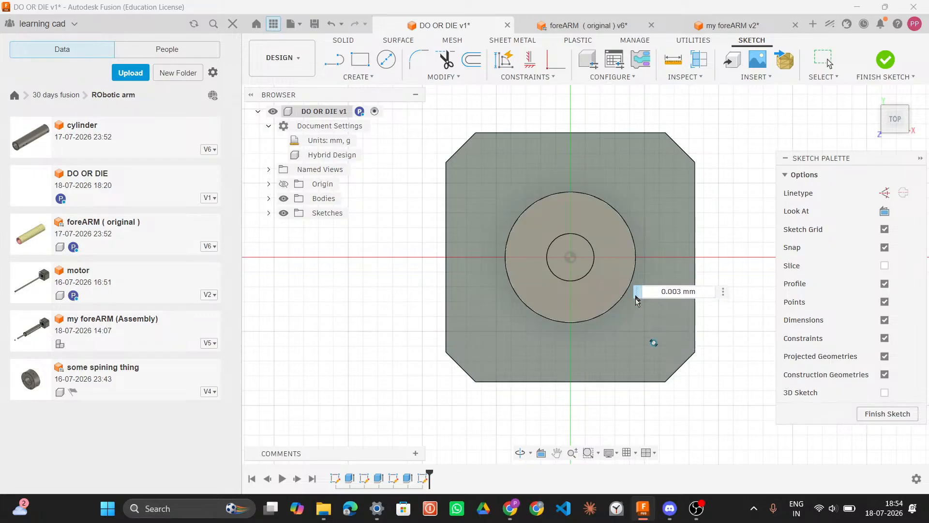
{"action": "key", "text": "Return"}
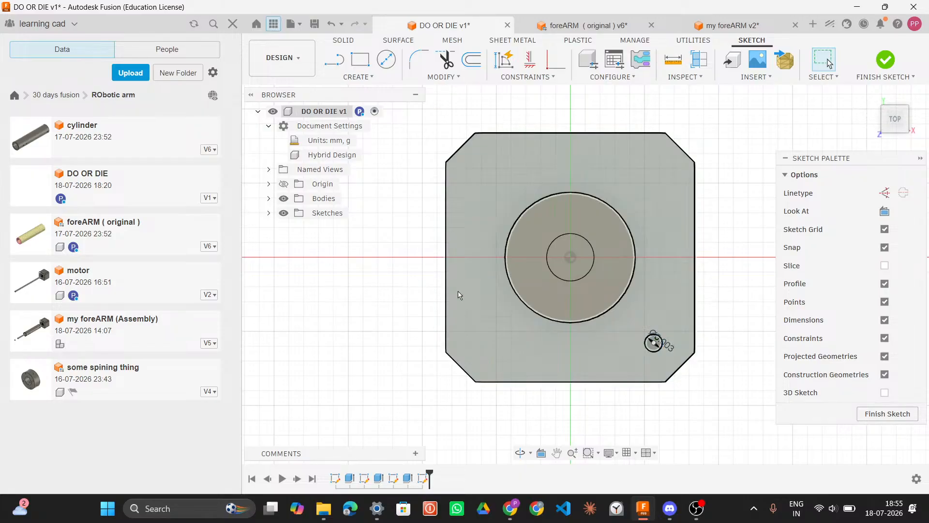
Step: Draw 0.003 mm circles near the face's lower-left and upper-left corners, aligned with the first hole
{"action": "key", "text": "c"}
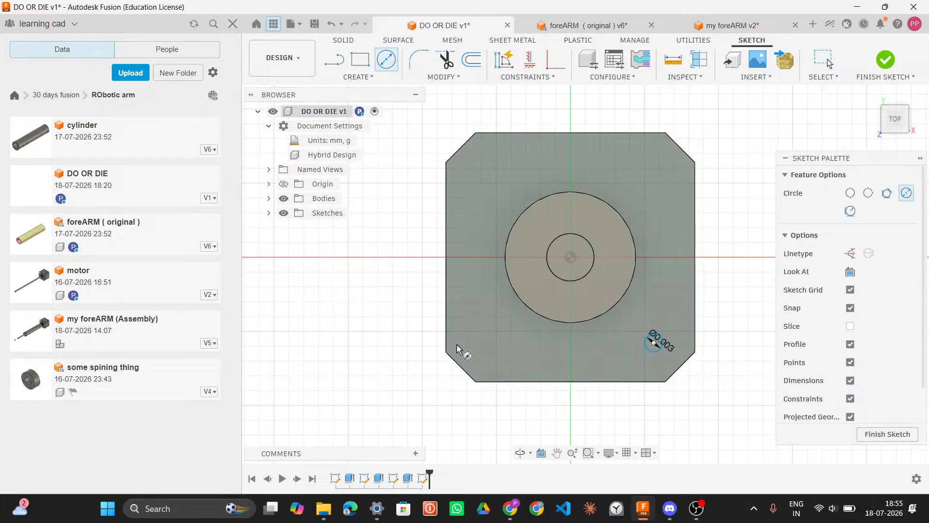
{"action": "left_click", "coordinate": [481, 345]}
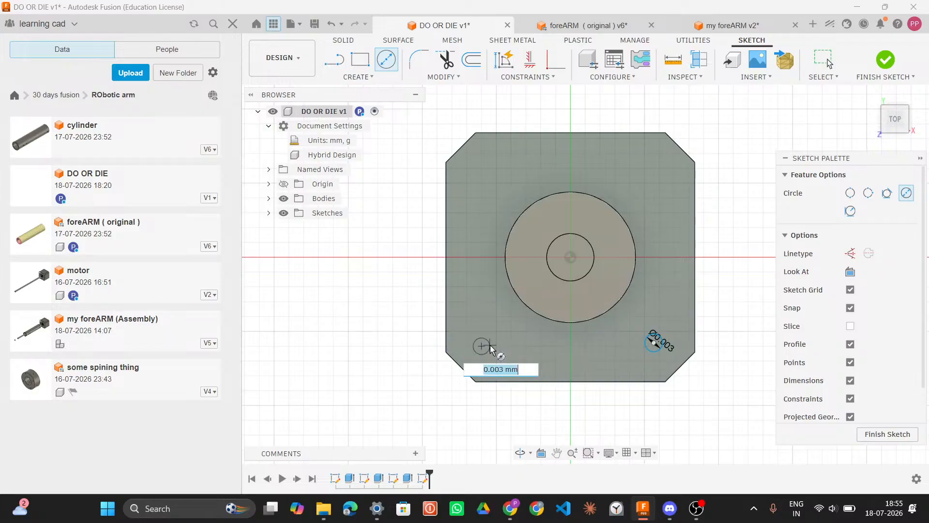
{"action": "left_click", "coordinate": [489, 348]}
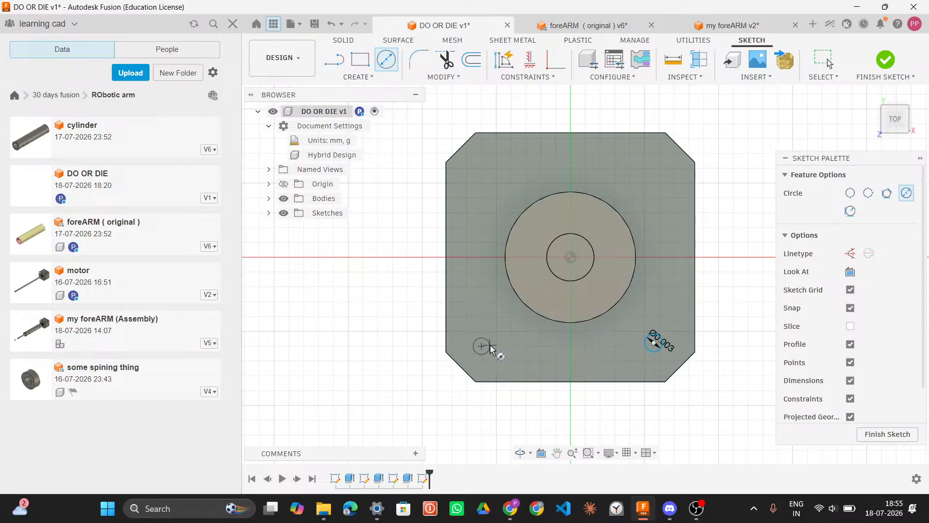
{"action": "left_click", "coordinate": [482, 169]}
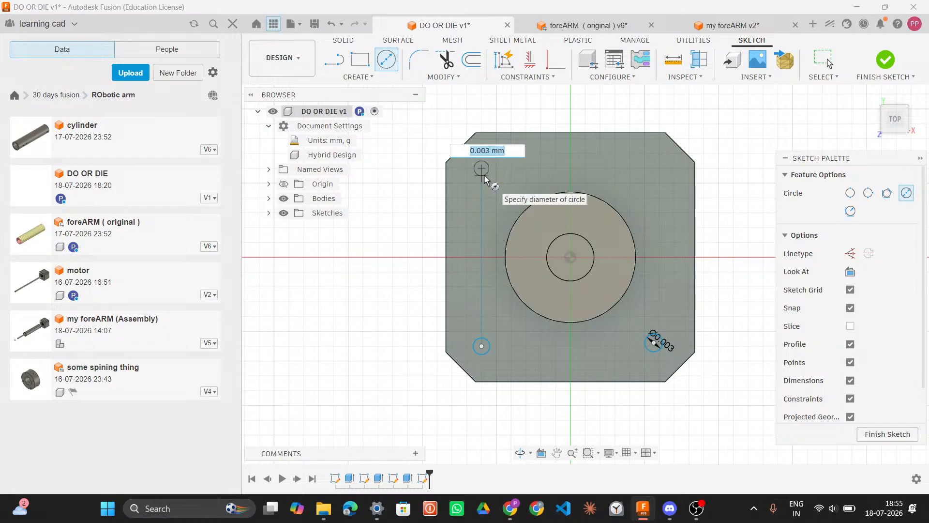
{"action": "left_click", "coordinate": [486, 179]}
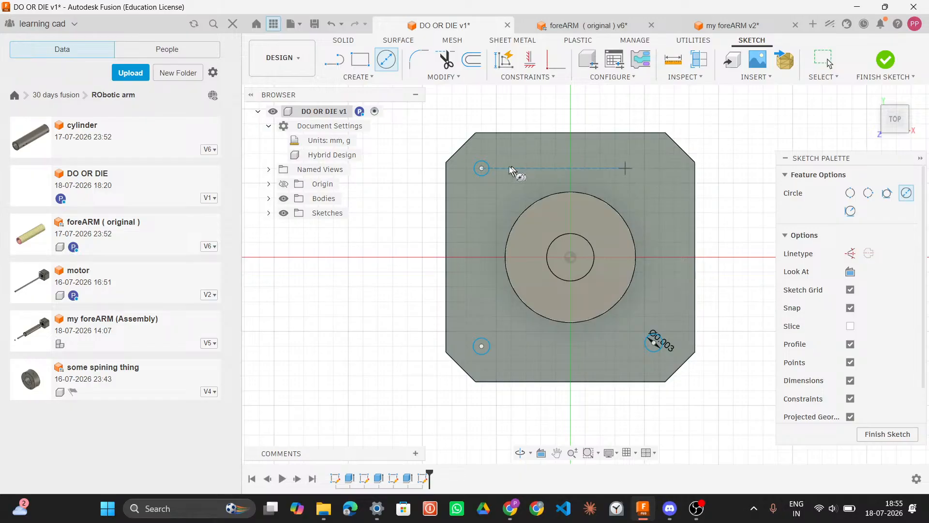
Step: Draw a 0.003 mm circle near the upper-right corner and select the upper-left hole circle
{"action": "left_click", "coordinate": [654, 173]}
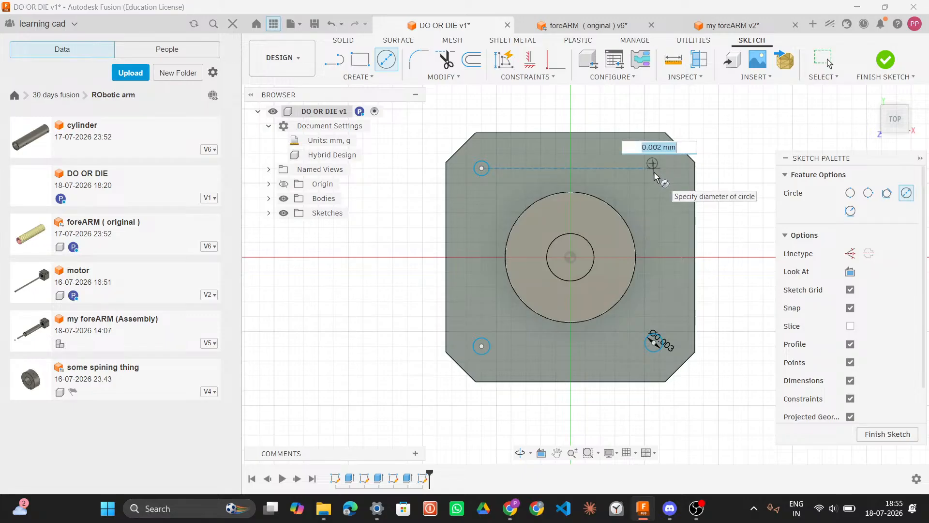
{"action": "type", "text": "0.003"}
{"action": "key", "text": "Tab"}
{"action": "key", "text": "Return"}
{"action": "key", "text": "Escape"}
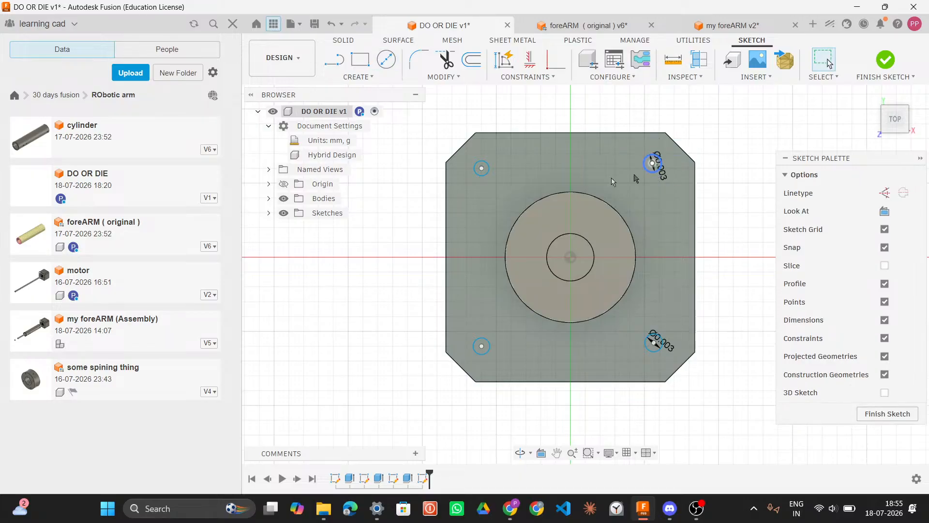
{"action": "left_click", "coordinate": [489, 168]}
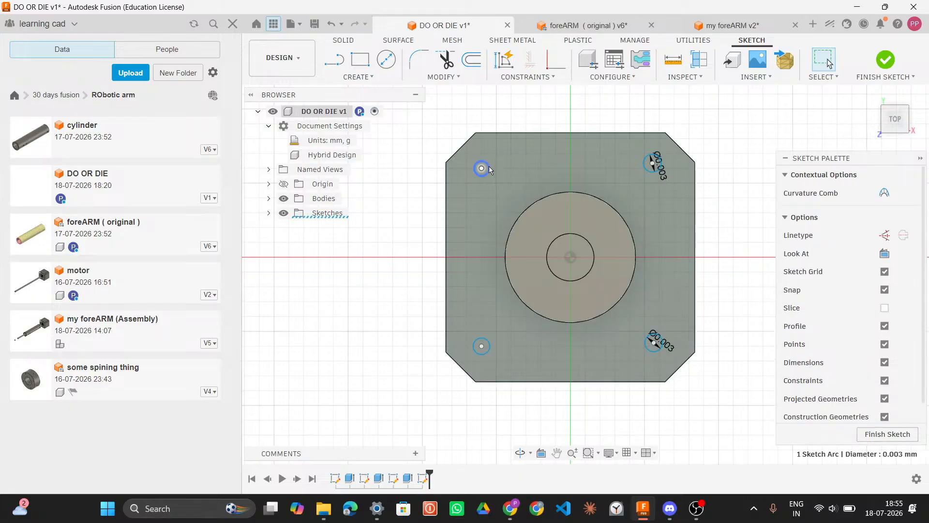
Step: Delete the upper-left hole circle
{"action": "key", "text": "Delete"}
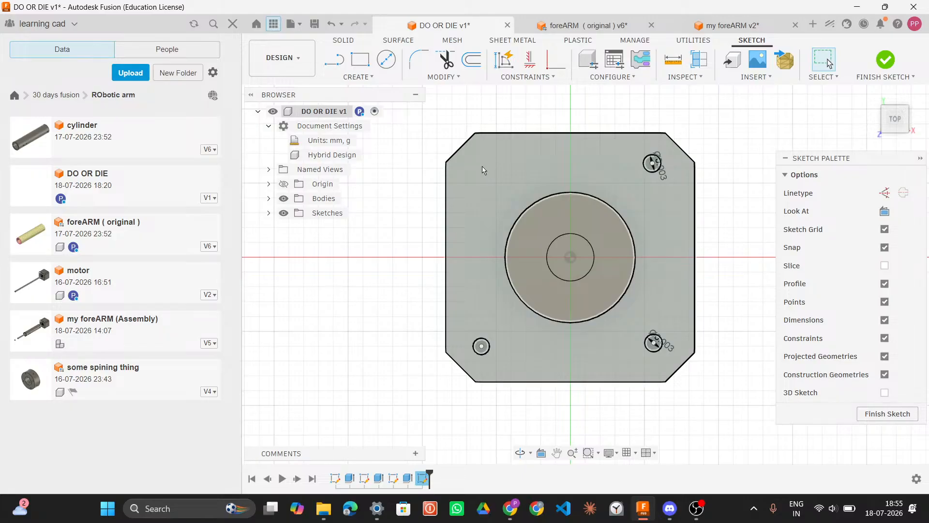
{"action": "key", "text": "Delete"}
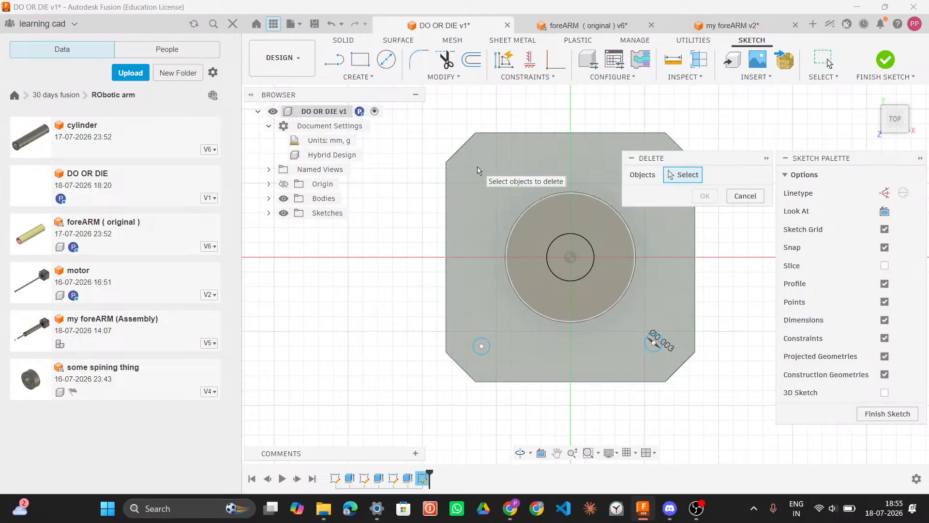
{"action": "left_click", "coordinate": [745, 195]}
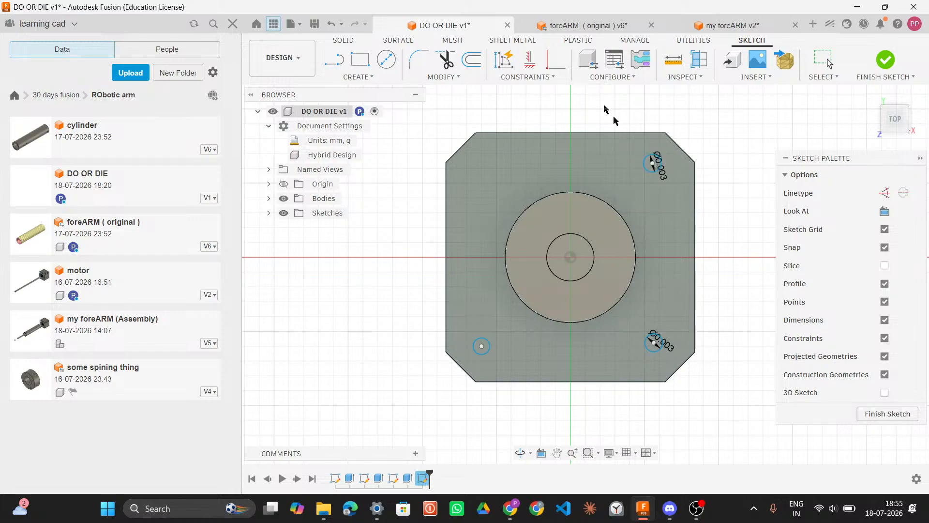
Step: Draw a new 0.003 mm circle near the plate's upper-left corner
{"action": "left_click", "coordinate": [386, 59]}
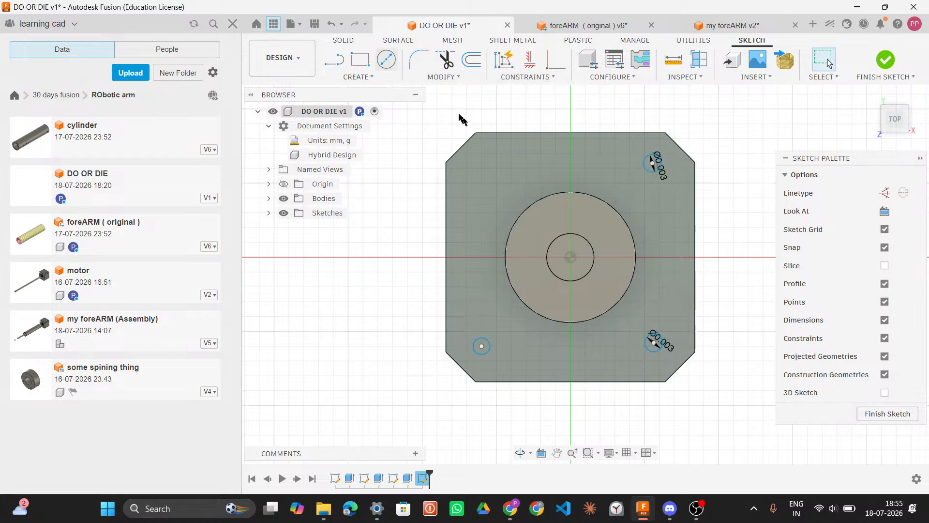
{"action": "left_click", "coordinate": [482, 163]}
{"action": "type", "text": "0.003"}
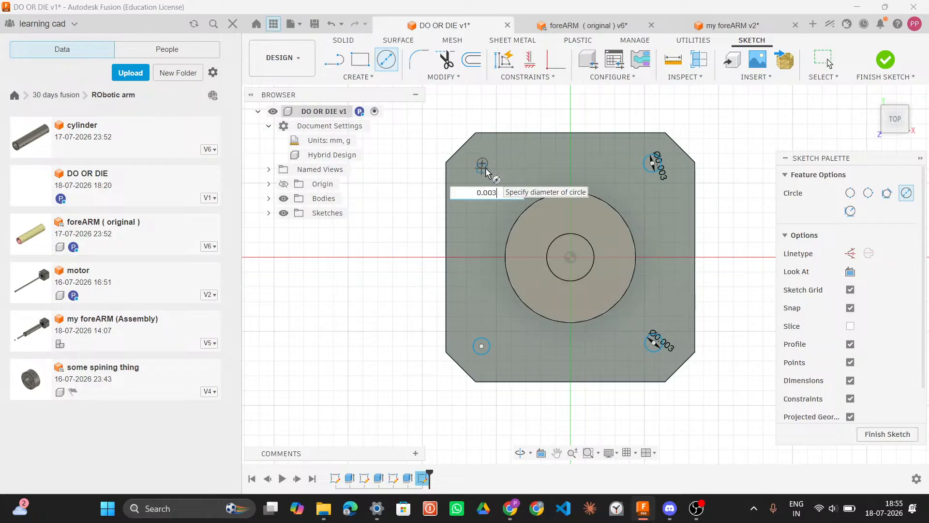
{"action": "key", "text": "Return"}
{"action": "key", "text": "Escape"}
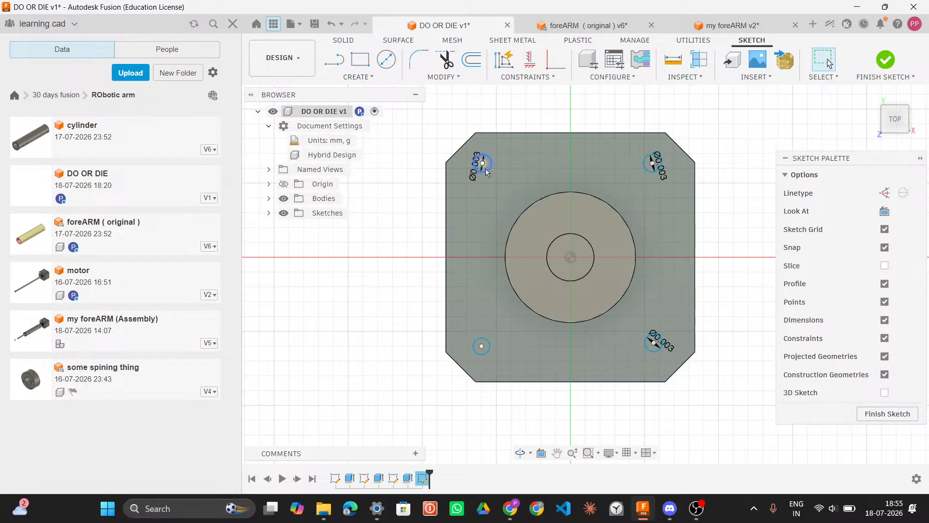
Step: Delete the lower-left hole circle and redraw it as a 0.003 mm circle near the lower-left corner
{"action": "left_click", "coordinate": [489, 347]}
{"action": "key", "text": "Delete"}
{"action": "left_click", "coordinate": [386, 60]}
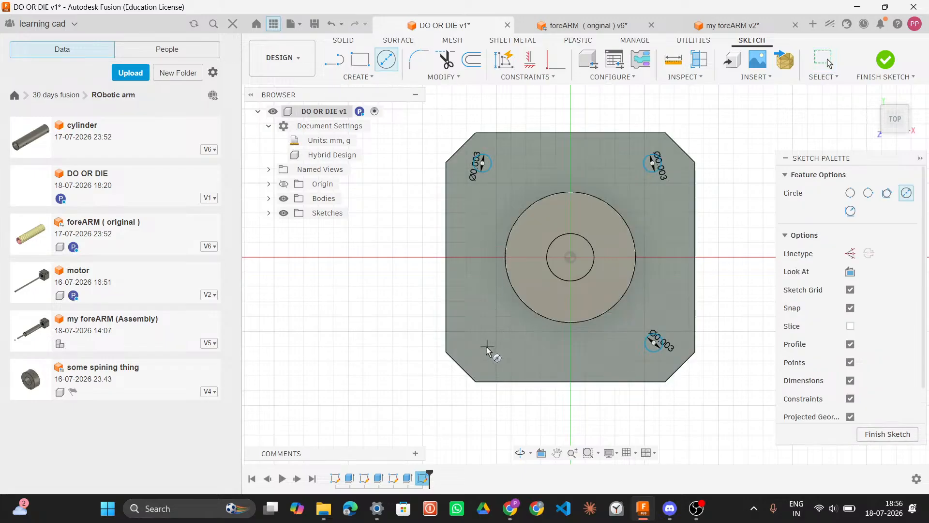
{"action": "left_click", "coordinate": [489, 354]}
{"action": "type", "text": "0.003"}
{"action": "key", "text": "Return"}
{"action": "key", "text": "Escape"}
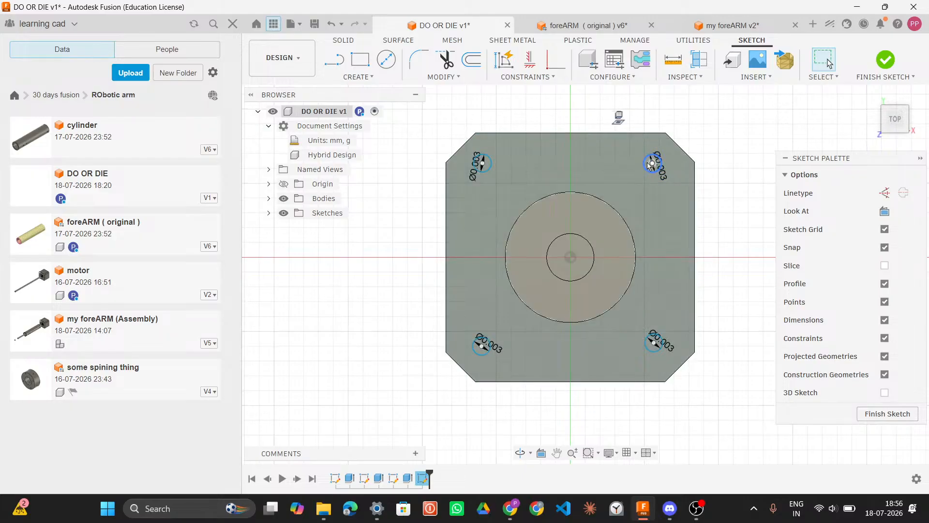
Step: Measure the distance from a mounting hole to the plate's side edge in the foreARM model
{"action": "scroll", "coordinate": [653, 161], "scroll_direction": "down", "scroll_amount": 2}
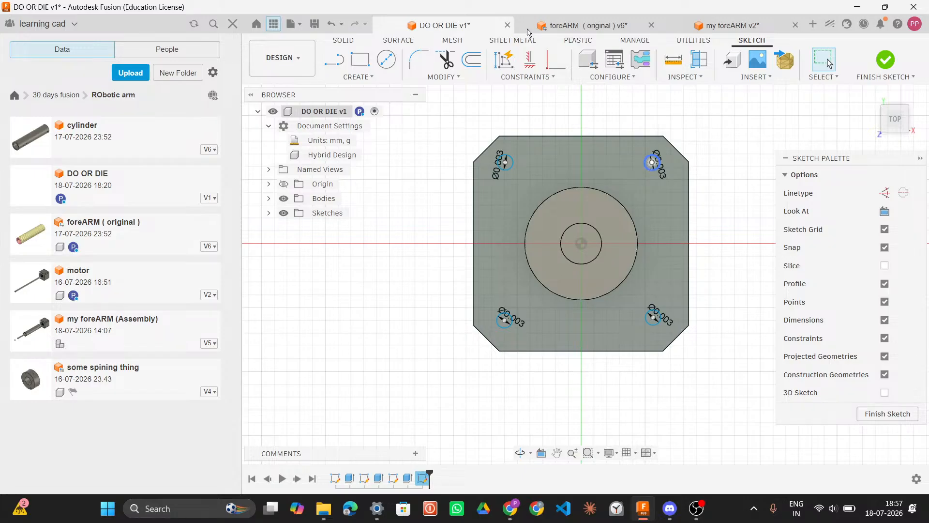
{"action": "left_click", "coordinate": [577, 27]}
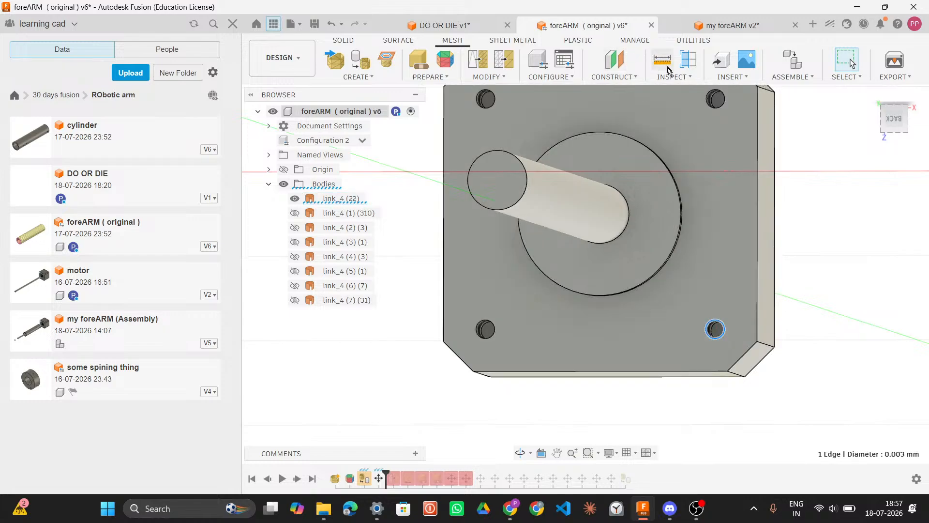
{"action": "key", "text": "i"}
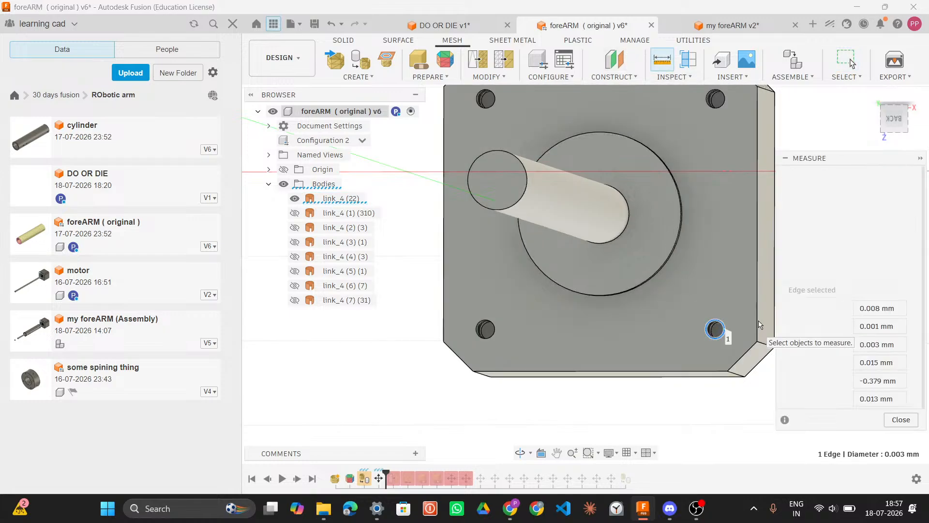
{"action": "left_click", "coordinate": [757, 323]}
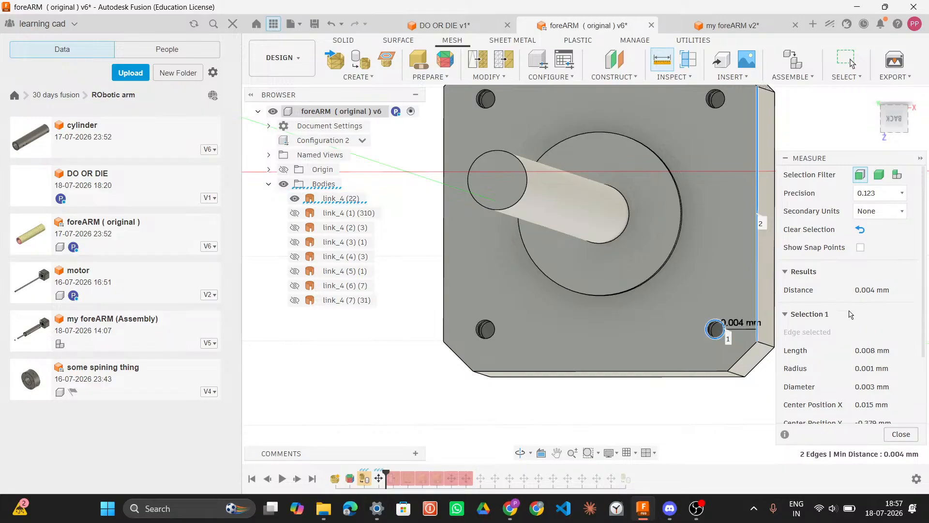
{"action": "scroll", "coordinate": [849, 315], "scroll_direction": "down", "scroll_amount": 1}
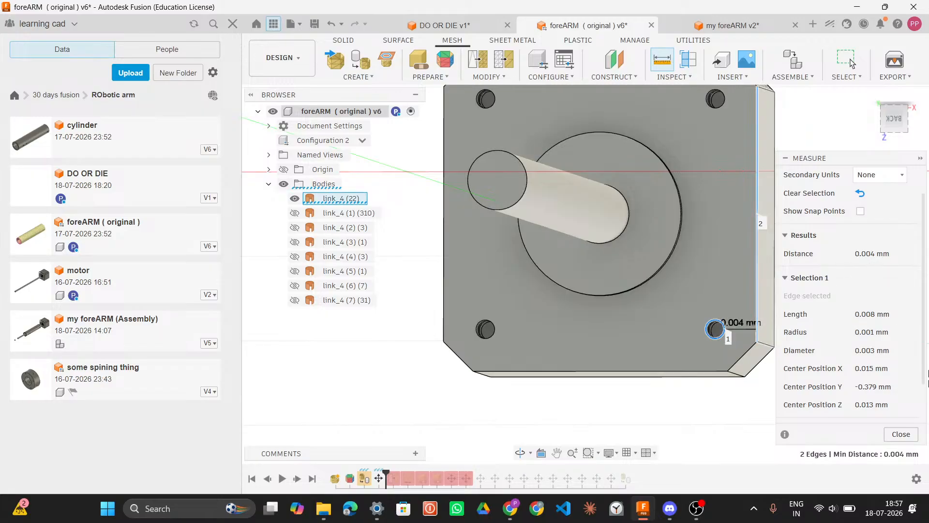
{"action": "left_click", "coordinate": [442, 28]}
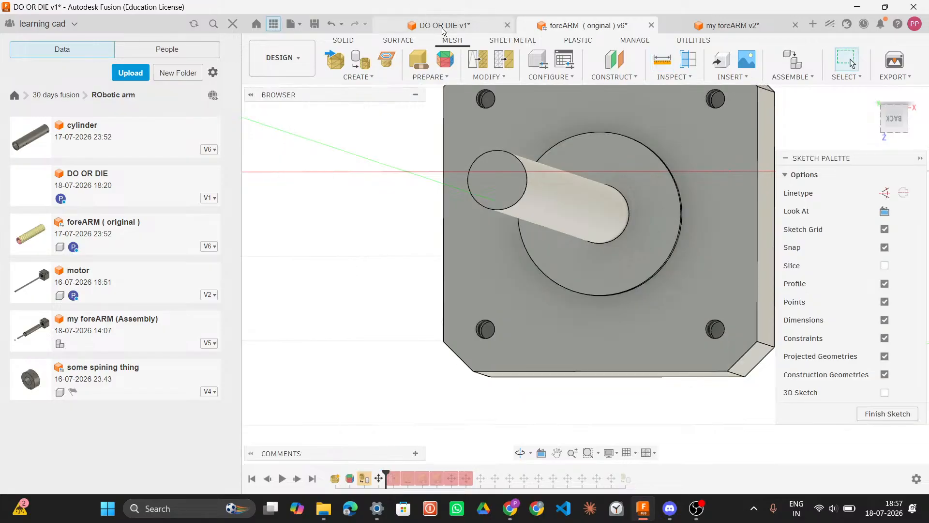
{"action": "left_click", "coordinate": [651, 320]}
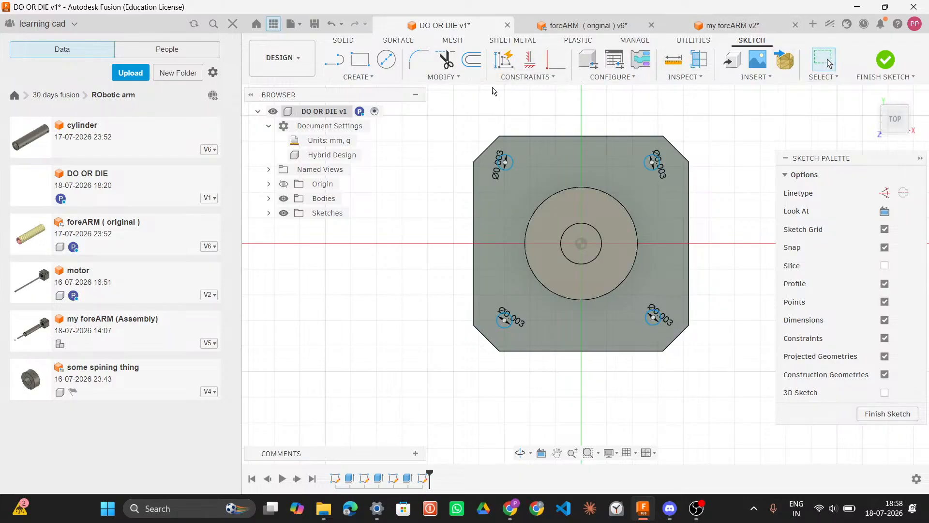
{"action": "left_click", "coordinate": [444, 79]}
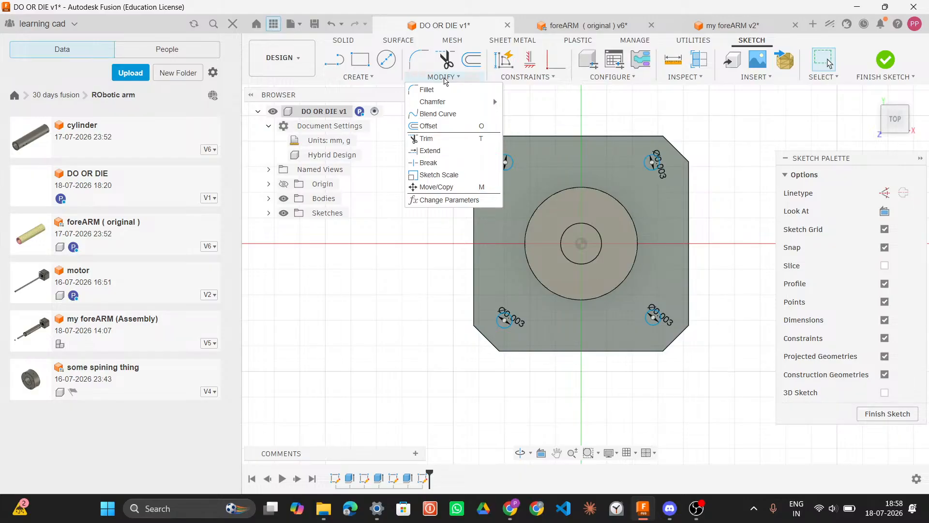
{"action": "left_click", "coordinate": [430, 79]}
{"action": "left_click", "coordinate": [386, 81]}
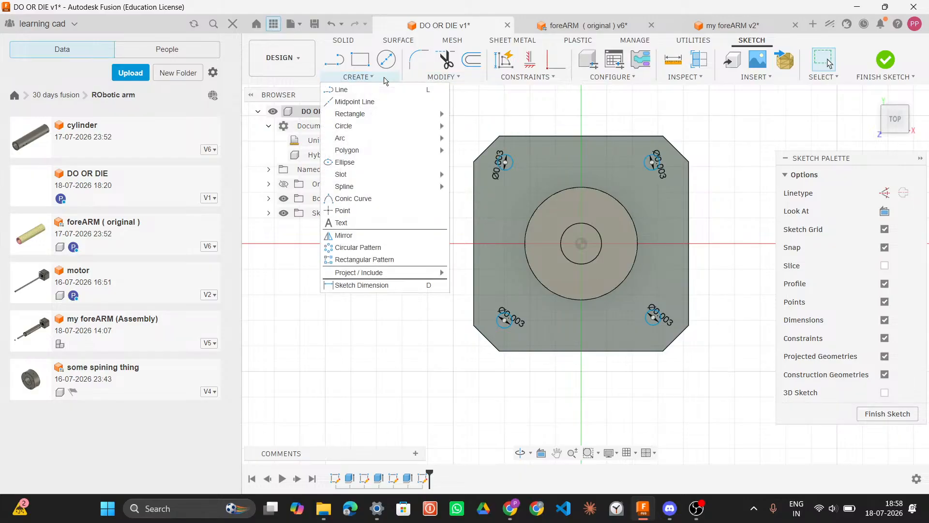
{"action": "left_click", "coordinate": [386, 81]}
{"action": "left_click", "coordinate": [233, 24]}
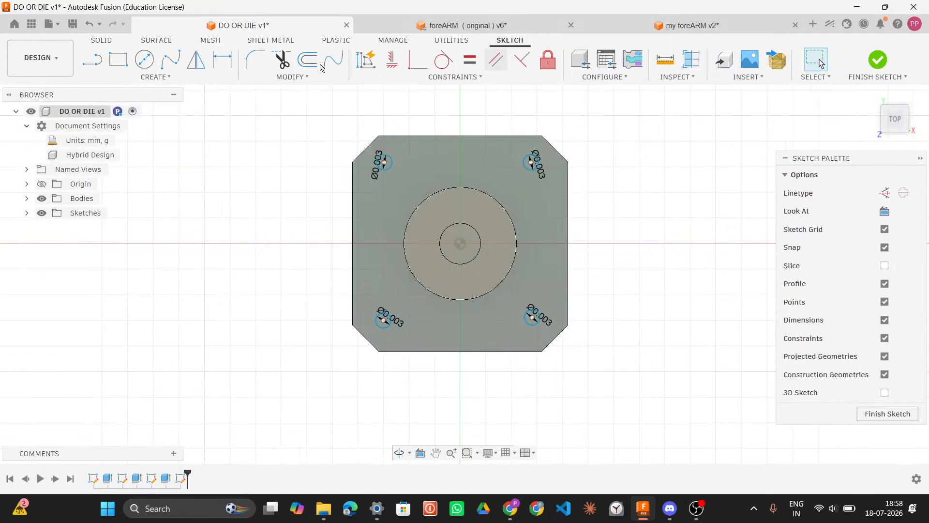
Step: Dimension the upper-left hole's distance from the plate's top edge as 0.004 mm
{"action": "key", "text": "d"}
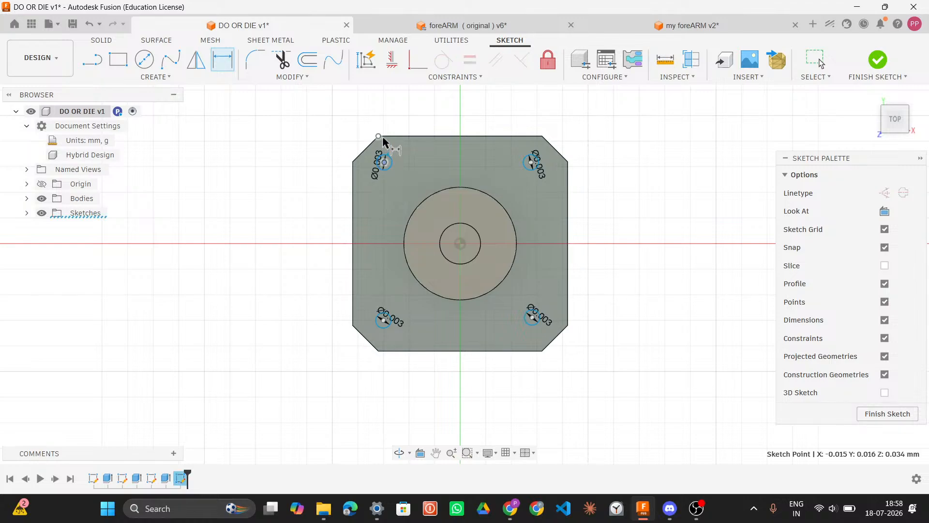
{"action": "left_click", "coordinate": [409, 138]}
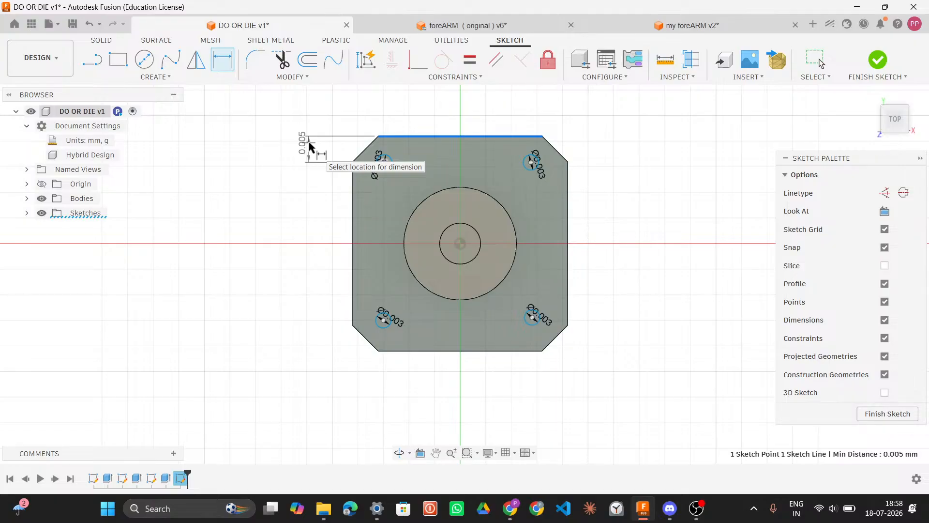
{"action": "key", "text": "super+alt+k"}
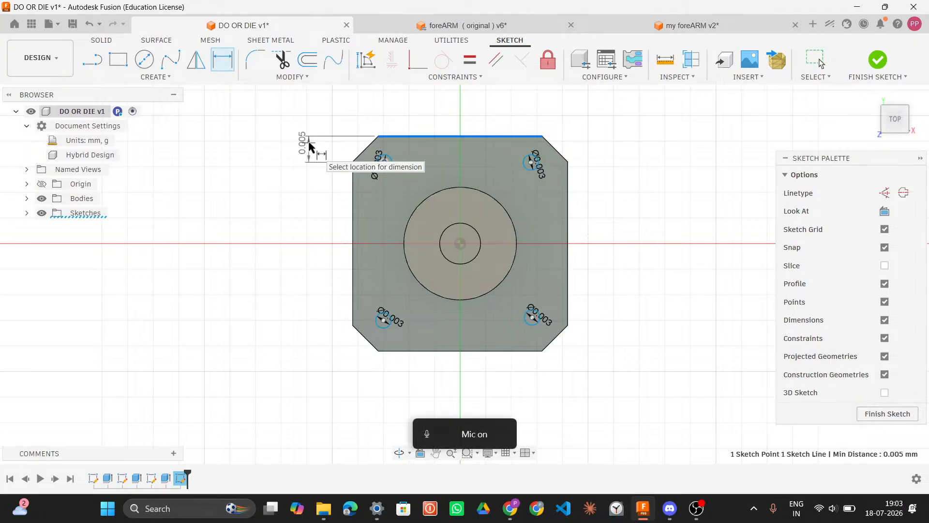
{"action": "left_click", "coordinate": [309, 143]}
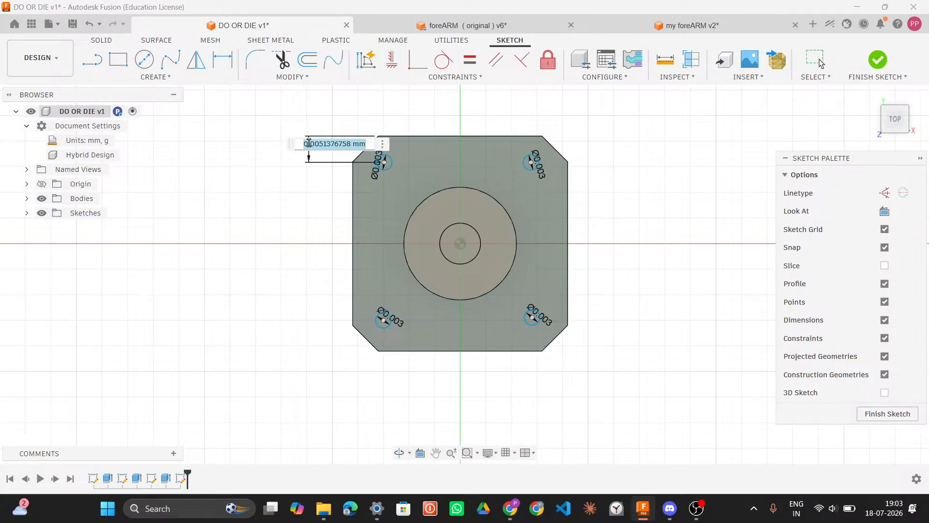
{"action": "type", "text": "0.004"}
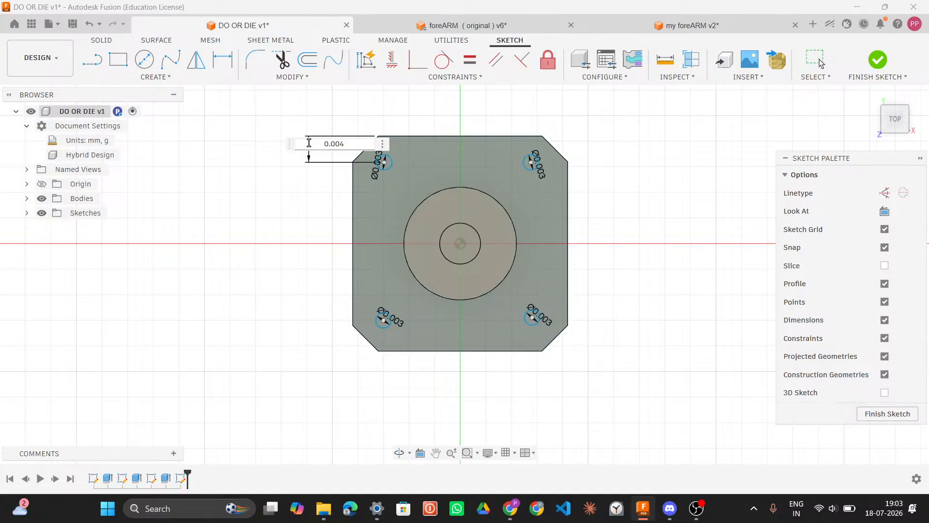
{"action": "key", "text": "BackSpace"}
{"action": "key", "text": "BackSpace"}
{"action": "type", "text": "7"}
{"action": "key", "text": "BackSpace"}
{"action": "type", "text": "3mm"}
{"action": "key", "text": "Return"}
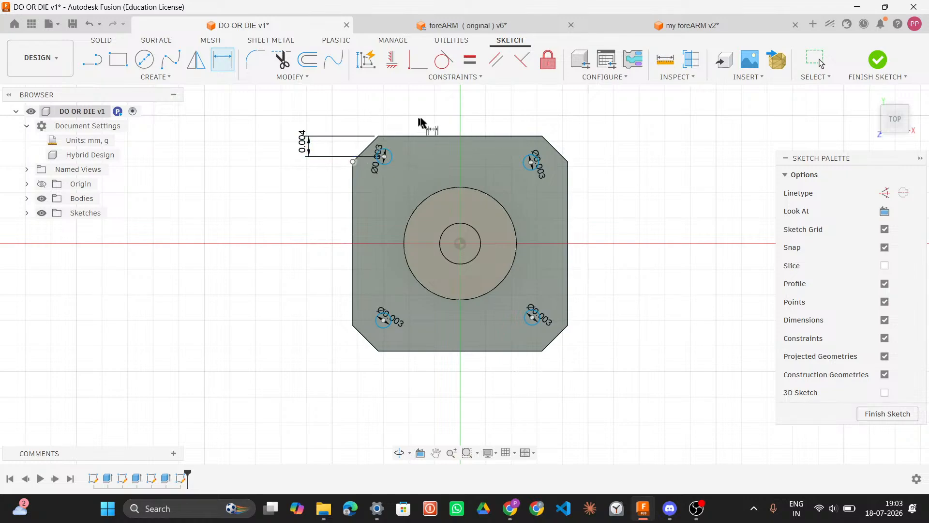
Step: Dimension the upper-right hole's distance from the top edge as 0.004 mm
{"action": "left_click", "coordinate": [533, 163]}
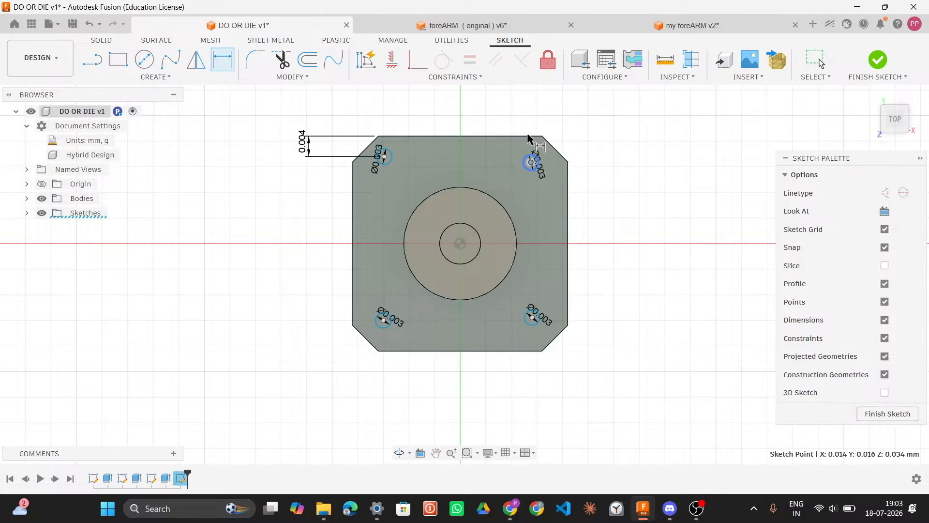
{"action": "left_click", "coordinate": [531, 137]}
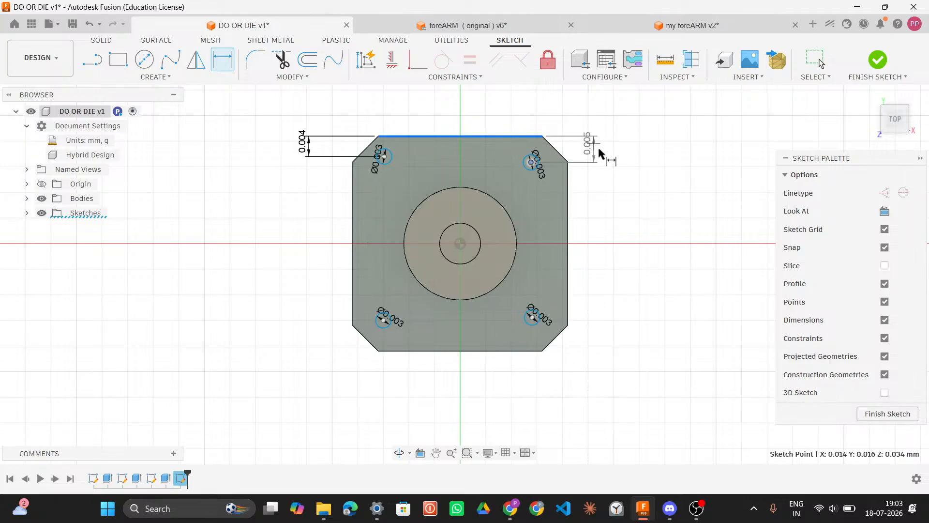
{"action": "left_click", "coordinate": [593, 151]}
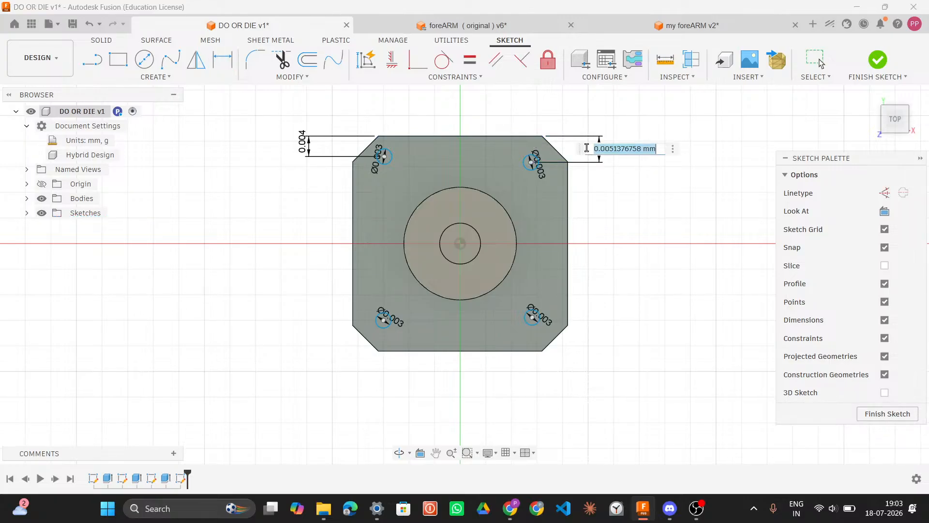
{"action": "type", "text": "0.004"}
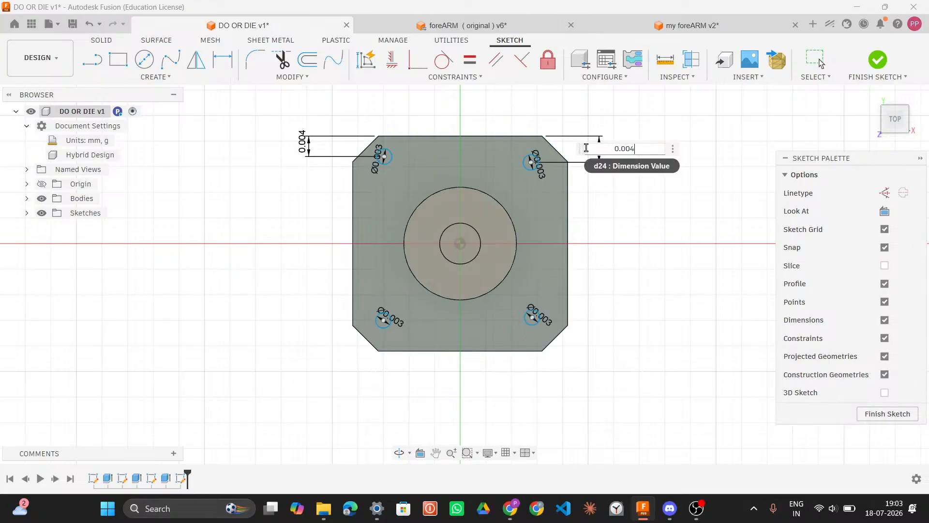
{"action": "key", "text": "Return"}
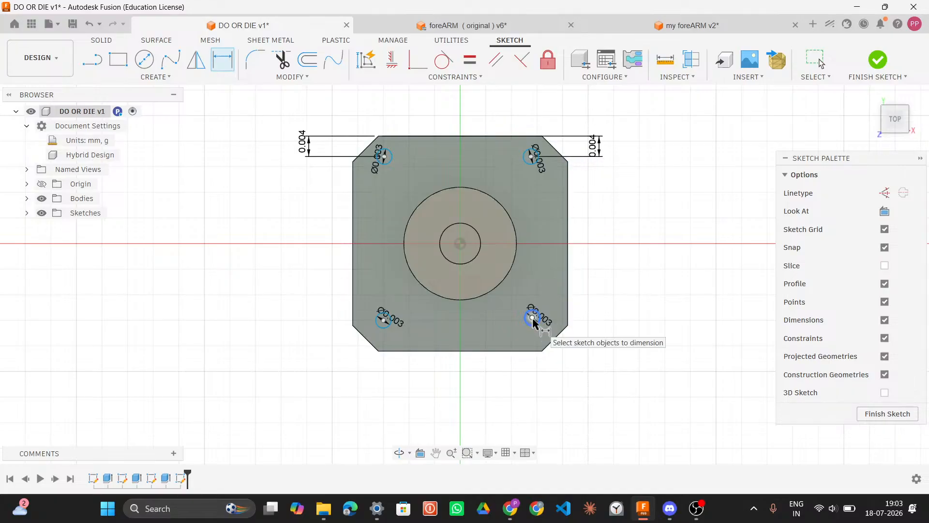
Step: Dimension the lower-right hole's distance from the plate's bottom edge as 0.004 mm
{"action": "left_click", "coordinate": [527, 355]}
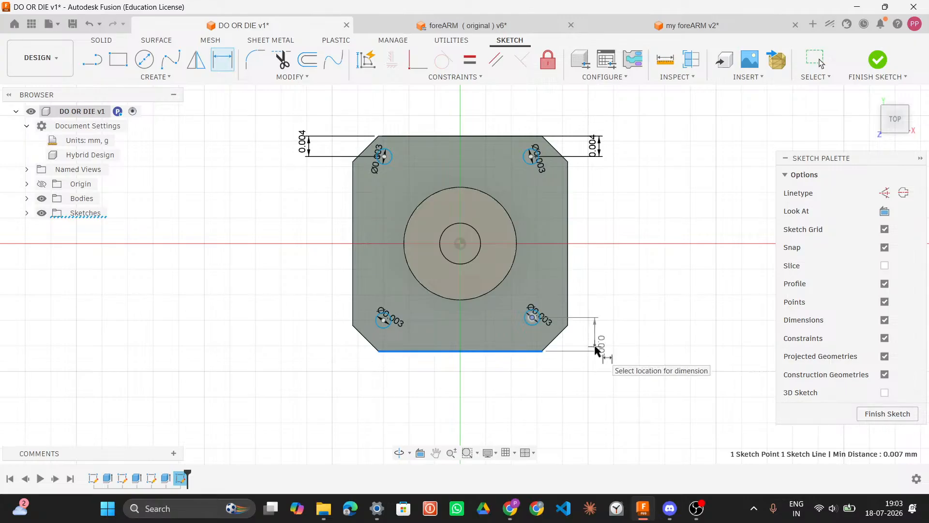
{"action": "left_click", "coordinate": [626, 339]}
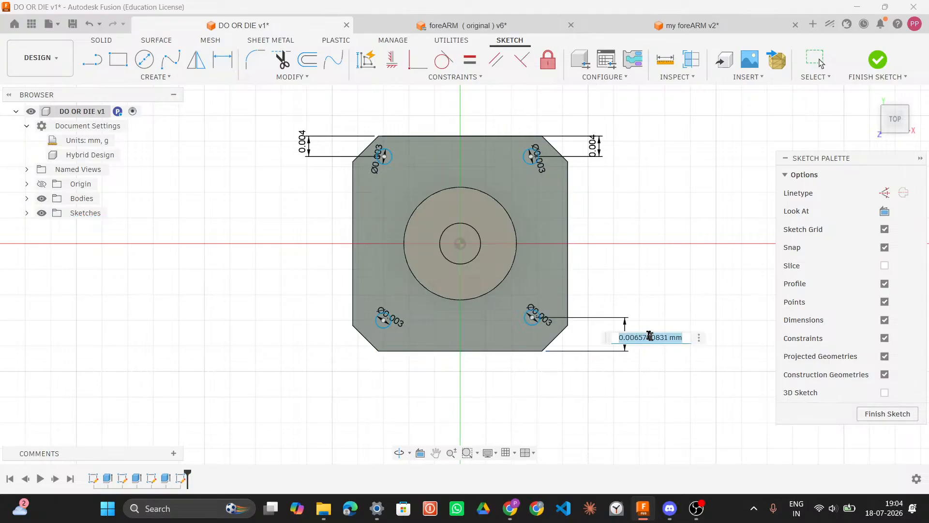
{"action": "type", "text": "0.004"}
{"action": "key", "text": "Return"}
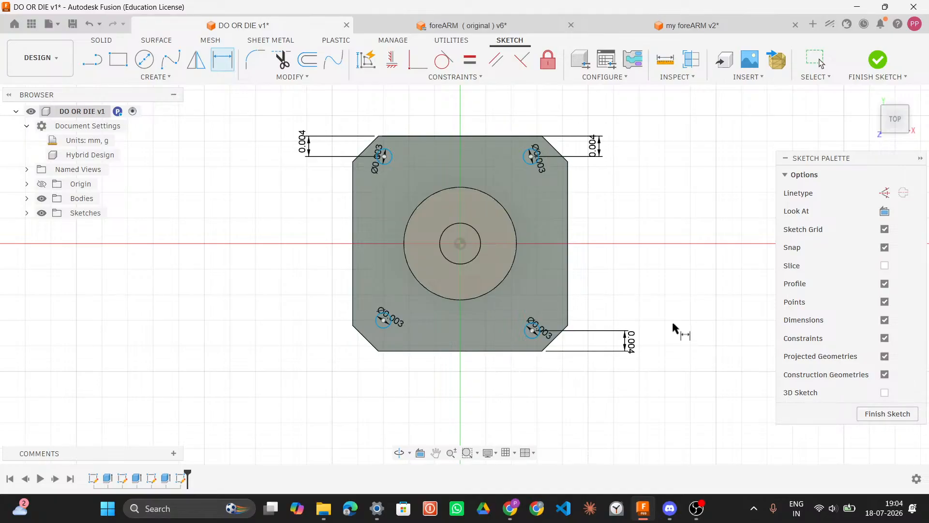
Step: Dimension the lower-left hole's distance from the plate's bottom edge as 0.004 mm
{"action": "left_click", "coordinate": [383, 320]}
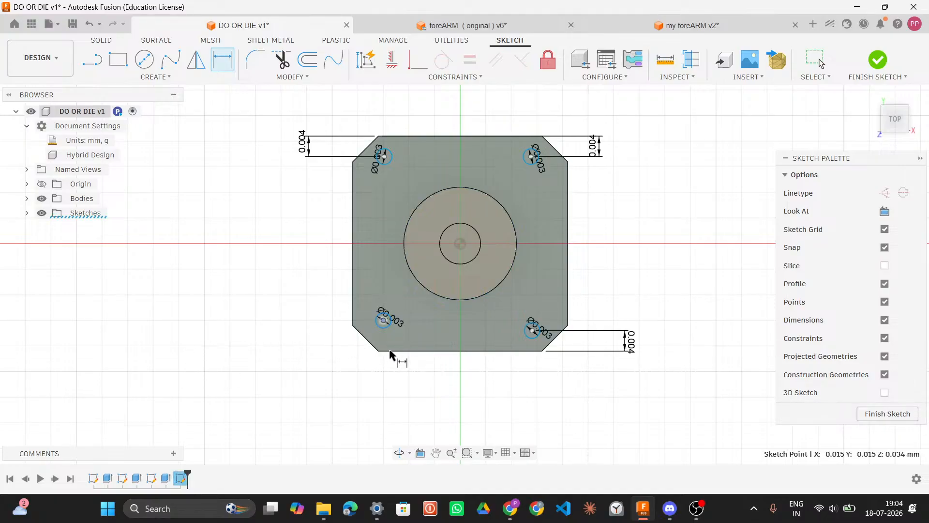
{"action": "left_click", "coordinate": [390, 351]}
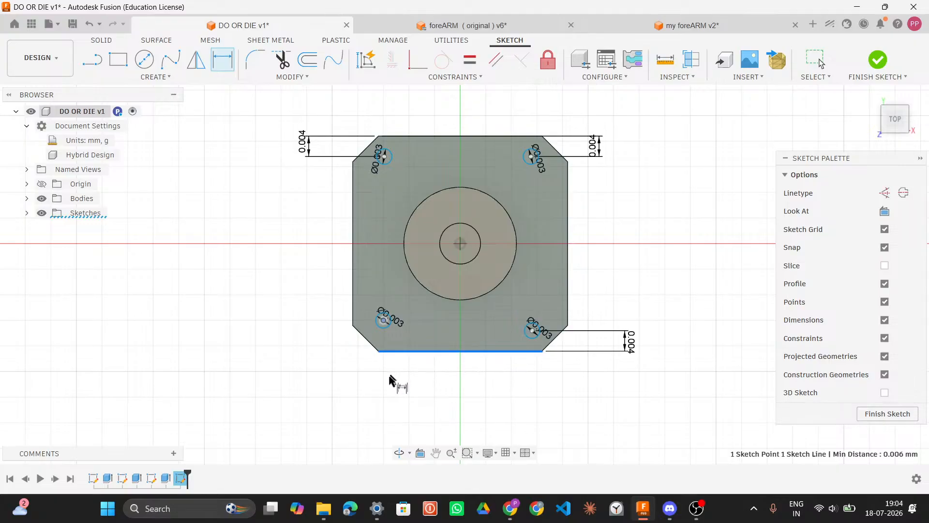
{"action": "left_click", "coordinate": [260, 347]}
{"action": "type", "text": "0"}
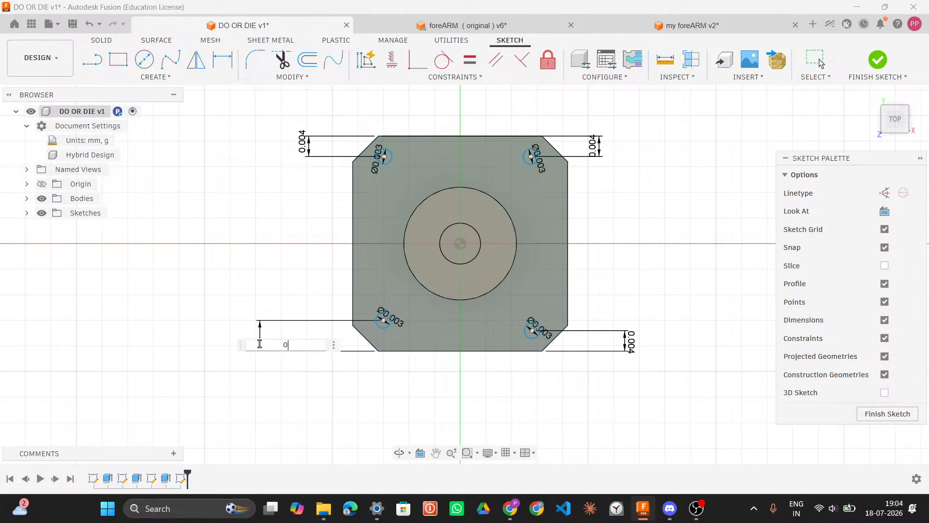
{"action": "type", "text": ".004"}
{"action": "key", "text": "Return"}
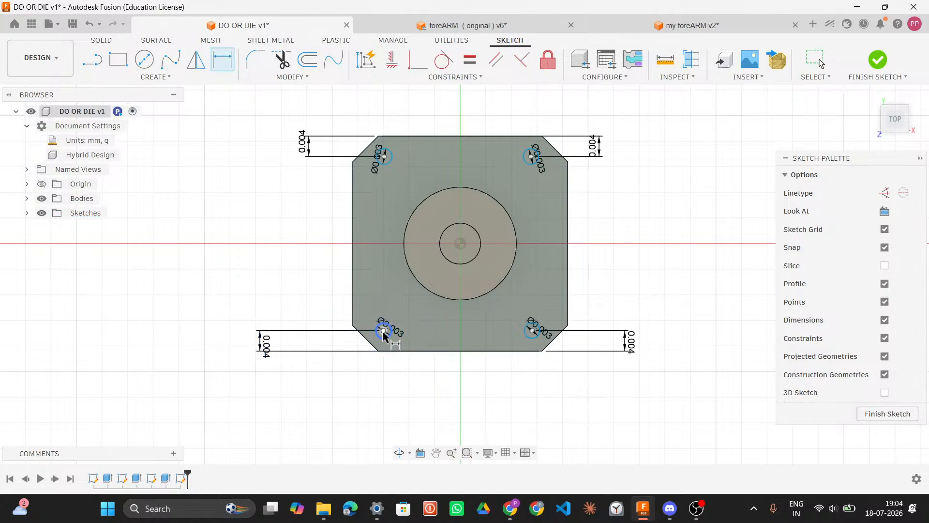
Step: Dimension the lower-left hole's distance from the plate's left edge and set it to 0.004 mm
{"action": "left_click", "coordinate": [352, 312]}
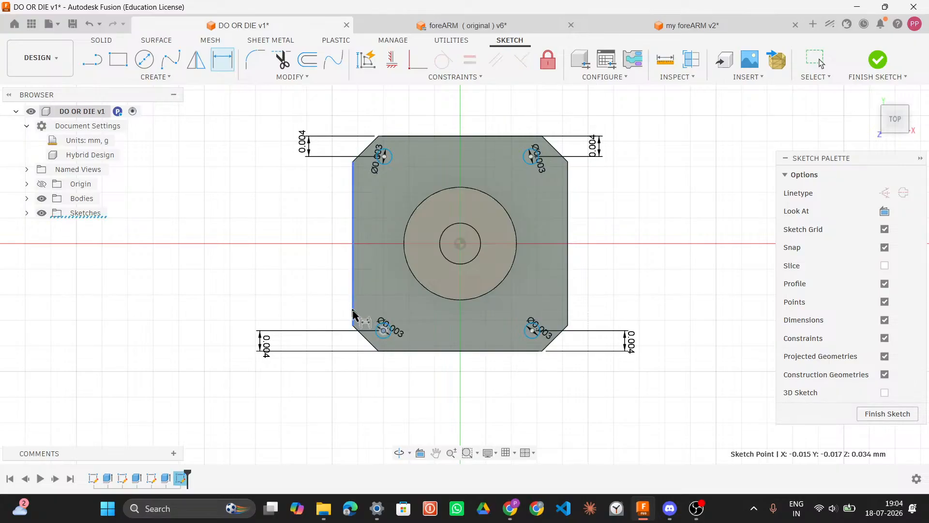
{"action": "left_click", "coordinate": [383, 330]}
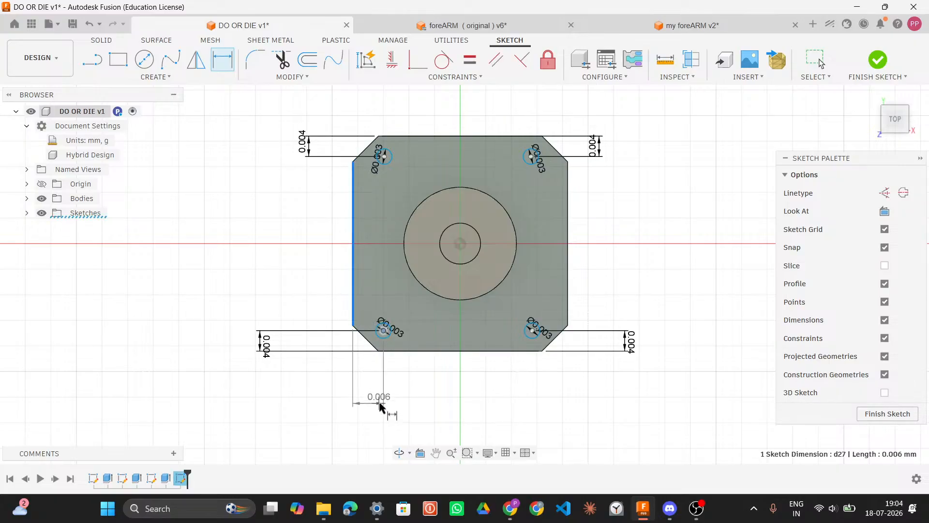
{"action": "left_click", "coordinate": [379, 401]}
{"action": "type", "text": "004"}
{"action": "key", "text": "Return"}
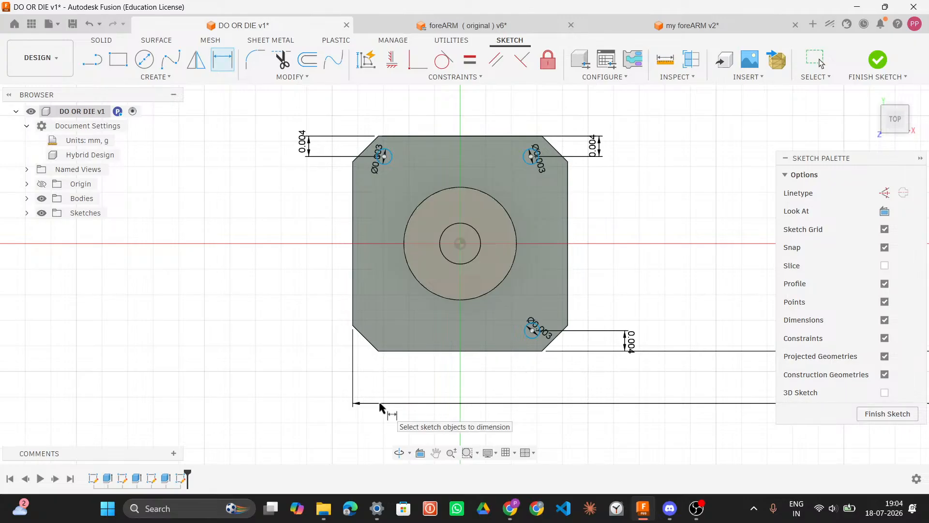
{"action": "key", "text": "Escape"}
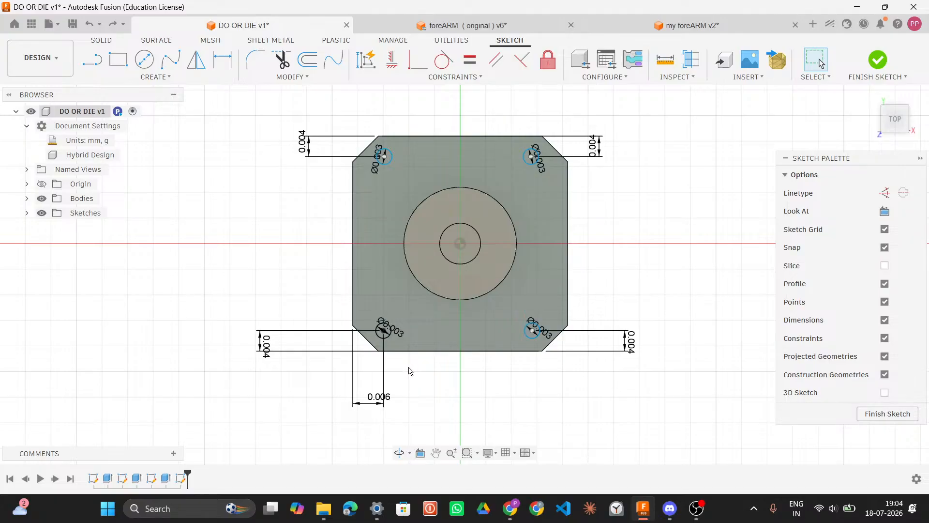
{"action": "left_click", "coordinate": [388, 397]}
{"action": "double_click", "coordinate": [388, 397]}
{"action": "type", "text": "0"}
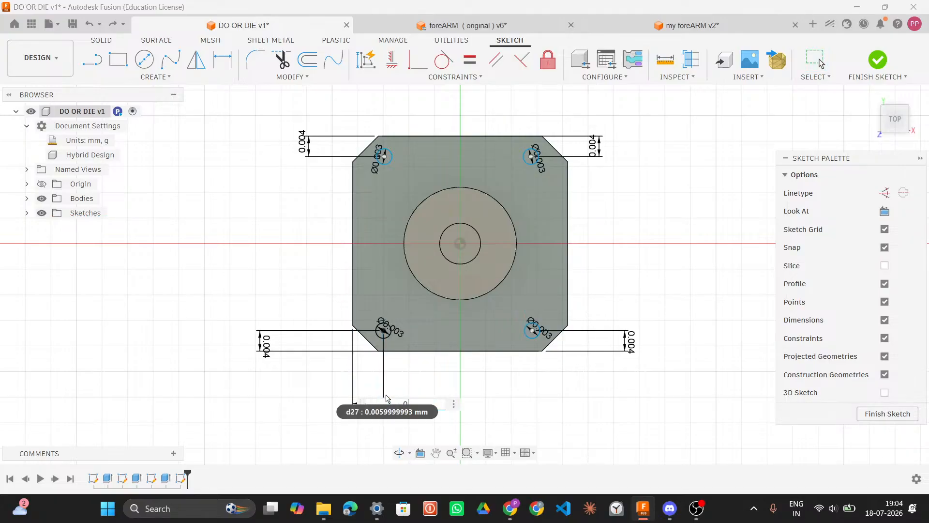
{"action": "type", "text": ".004"}
{"action": "key", "text": "Return"}
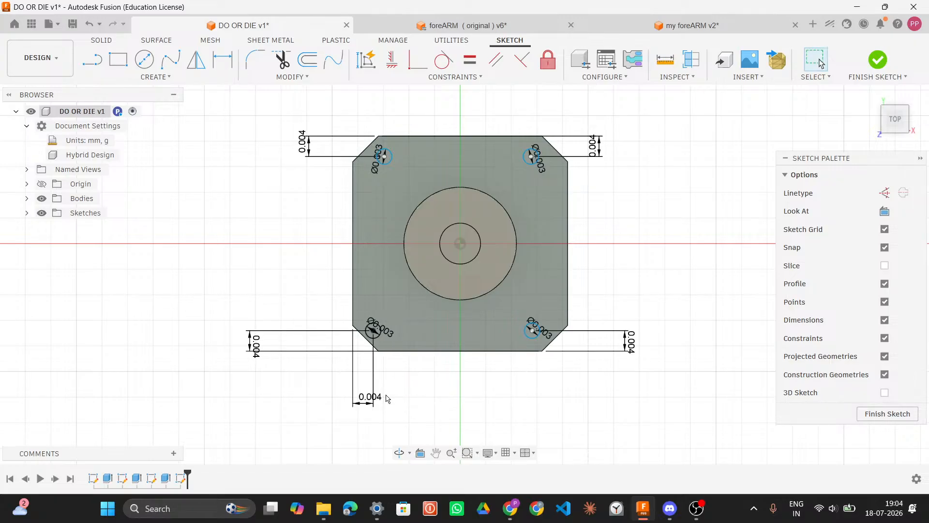
Step: Check the length of the plate's chamfered corner edge in the foreARM model
{"action": "scroll", "coordinate": [383, 334], "scroll_direction": "up", "scroll_amount": 2}
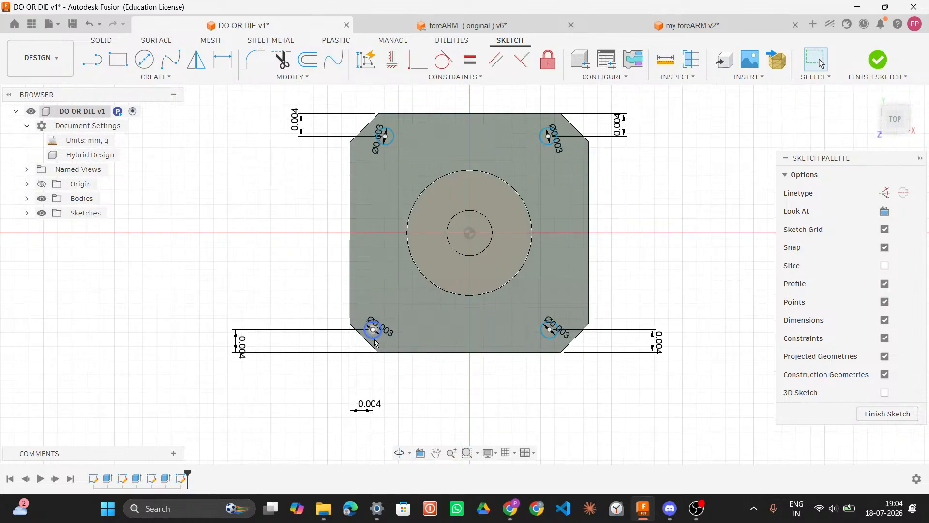
{"action": "scroll", "coordinate": [374, 341], "scroll_direction": "down", "scroll_amount": 2}
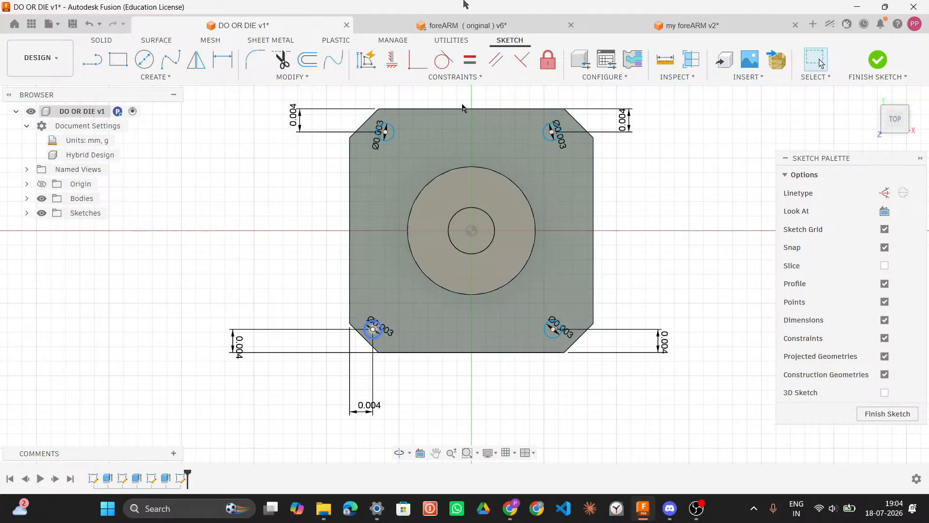
{"action": "left_click", "coordinate": [512, 30]}
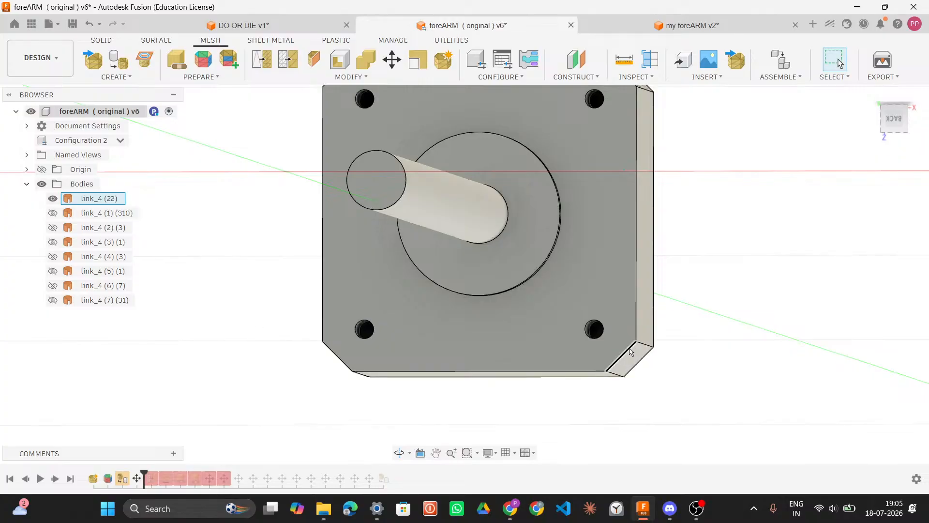
{"action": "left_click", "coordinate": [631, 352]}
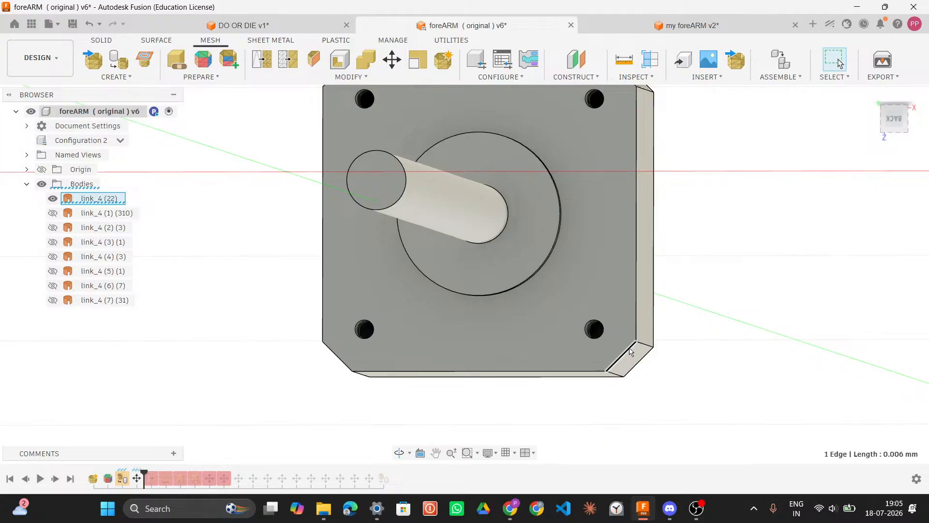
{"action": "left_click", "coordinate": [324, 26]}
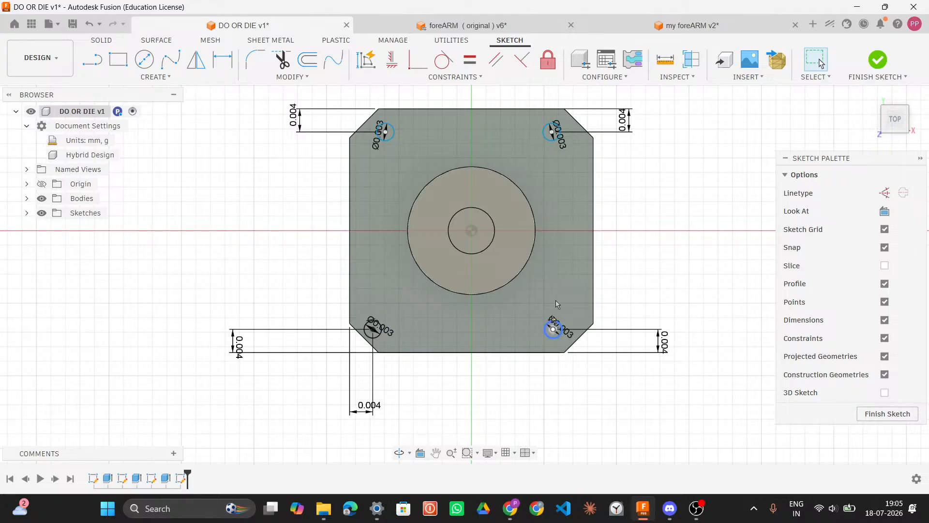
Step: Dimension the lower-right hole's distance from the plate's right edge as 0.004 mm
{"action": "left_click", "coordinate": [220, 60]}
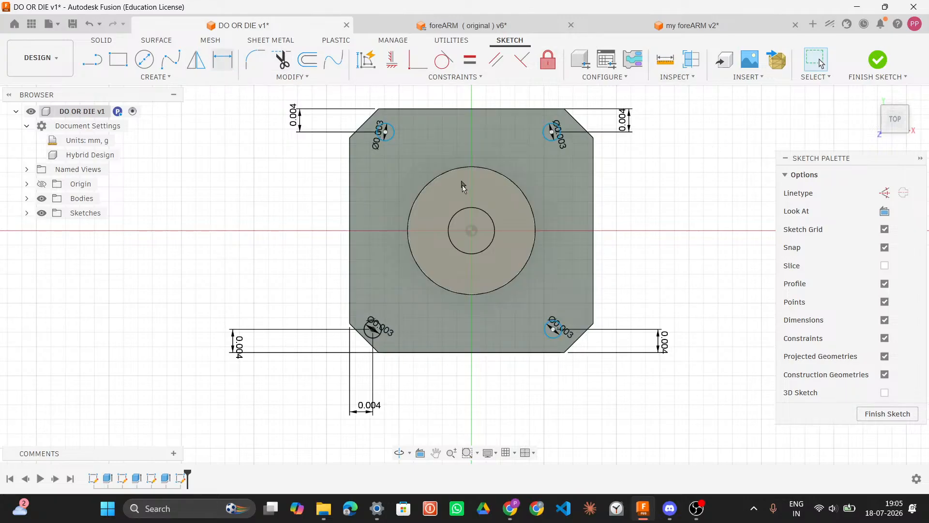
{"action": "left_click", "coordinate": [553, 330]}
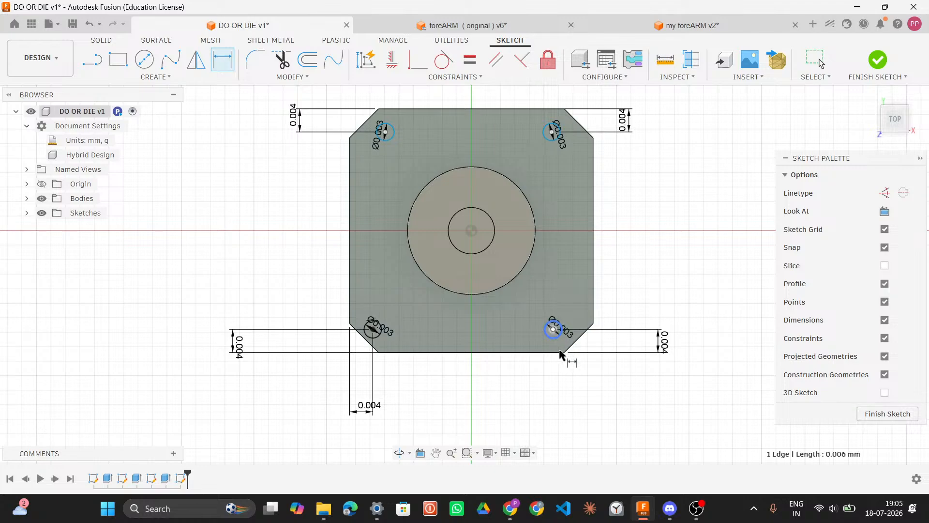
{"action": "left_click", "coordinate": [594, 311]}
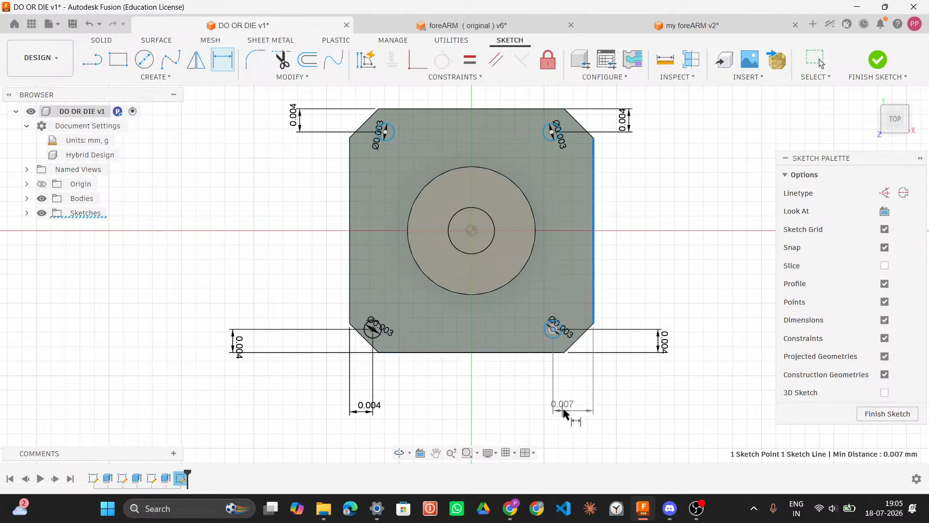
{"action": "left_click", "coordinate": [564, 410]}
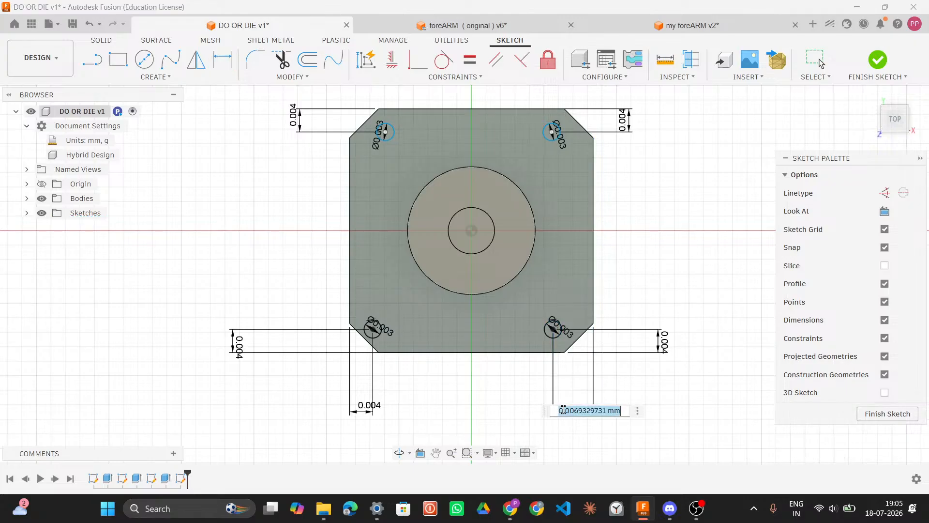
{"action": "type", "text": "0.004"}
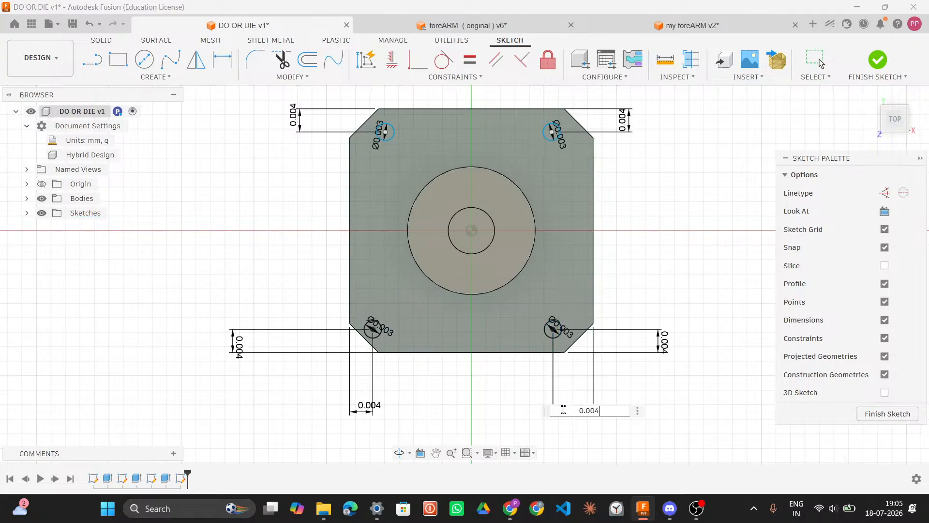
{"action": "key", "text": "Return"}
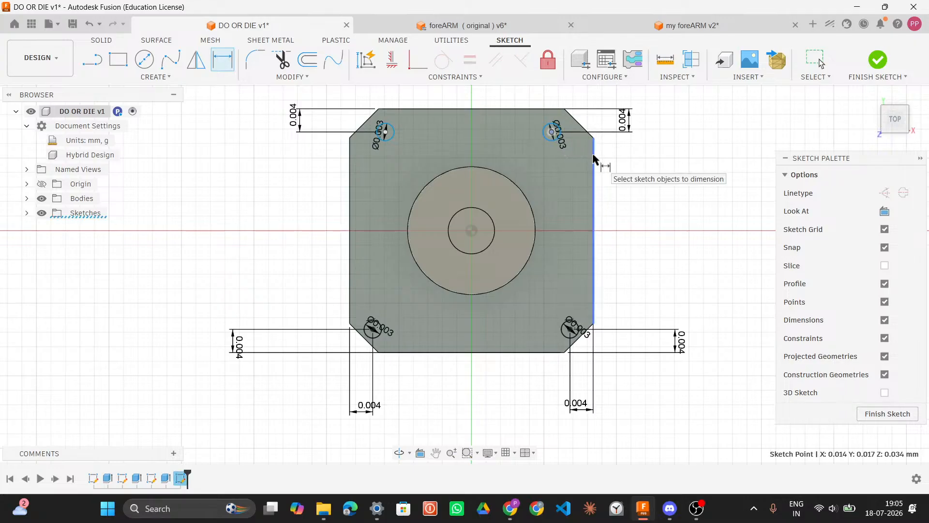
Step: Dimension the upper-right hole's distance from the plate's right edge as 0.004 mm
{"action": "left_click", "coordinate": [593, 137]}
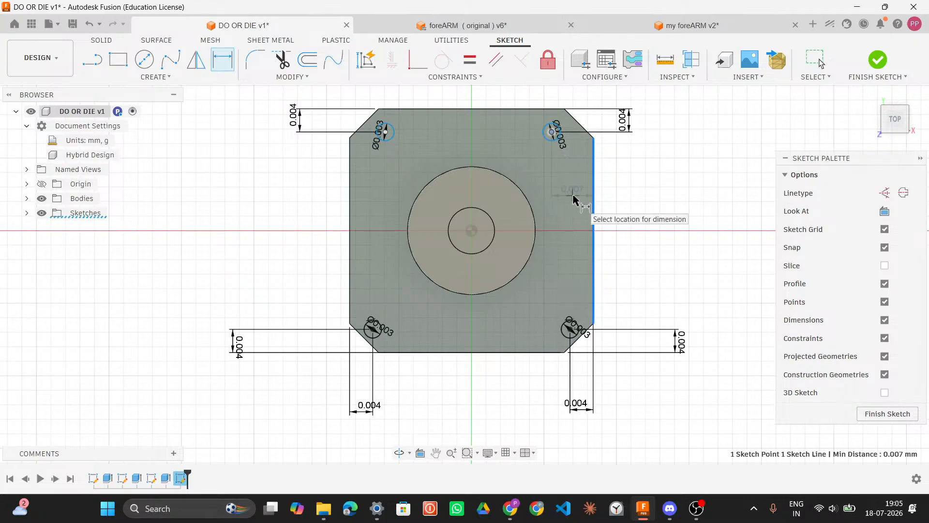
{"action": "left_click", "coordinate": [570, 193]}
{"action": "type", "text": "0.004"}
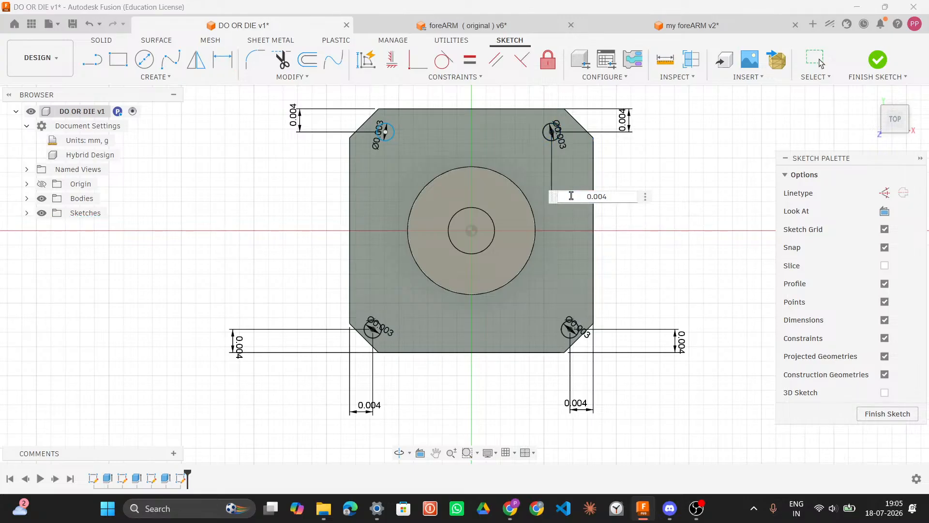
{"action": "key", "text": "Return"}
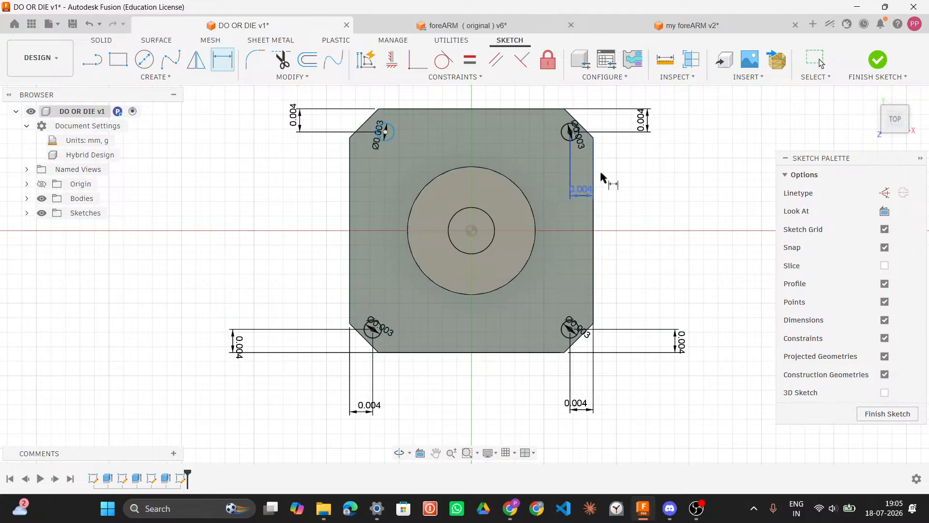
Step: Dimension the upper-left hole's distance from the plate's left edge as 0.004 mm
{"action": "left_click", "coordinate": [384, 132]}
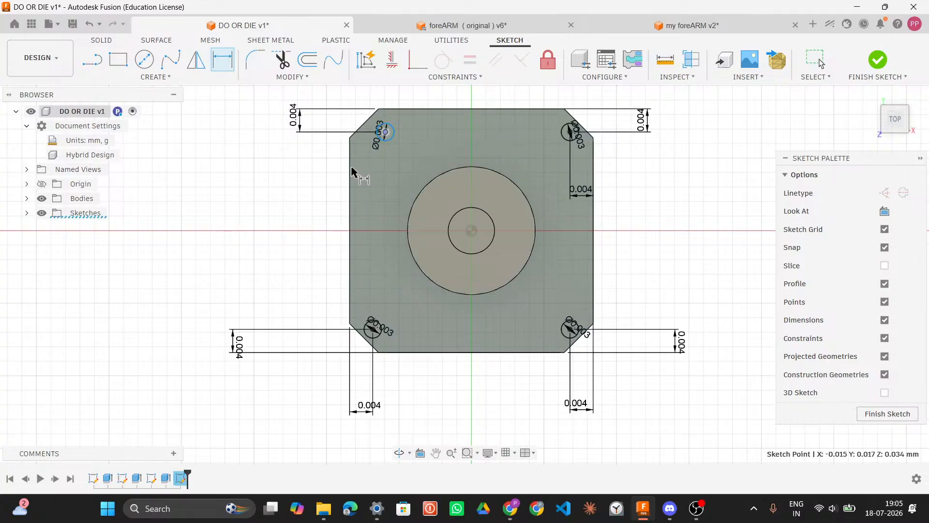
{"action": "left_click", "coordinate": [349, 167]}
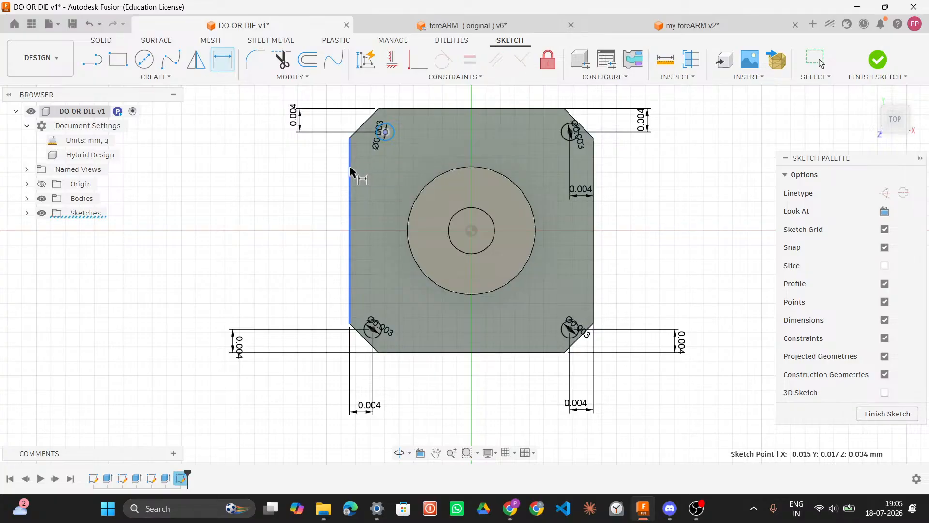
{"action": "left_click", "coordinate": [298, 180]}
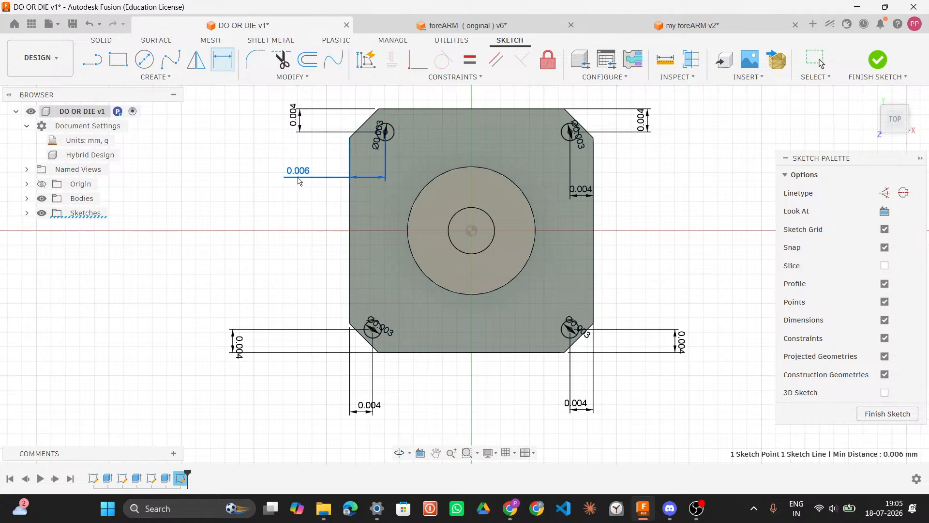
{"action": "type", "text": ".004"}
{"action": "key", "text": "Return"}
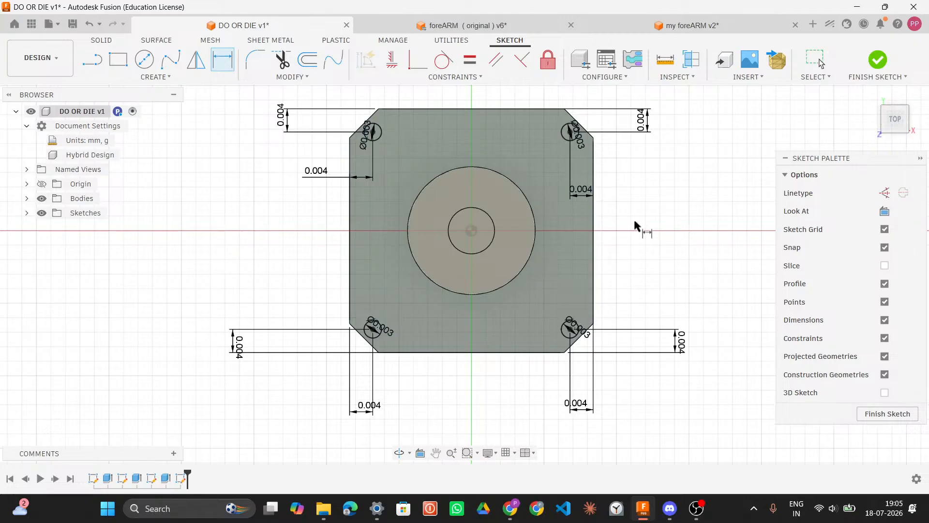
Step: Finish the hole sketch and inspect the motor model in 3D
{"action": "left_click", "coordinate": [888, 412]}
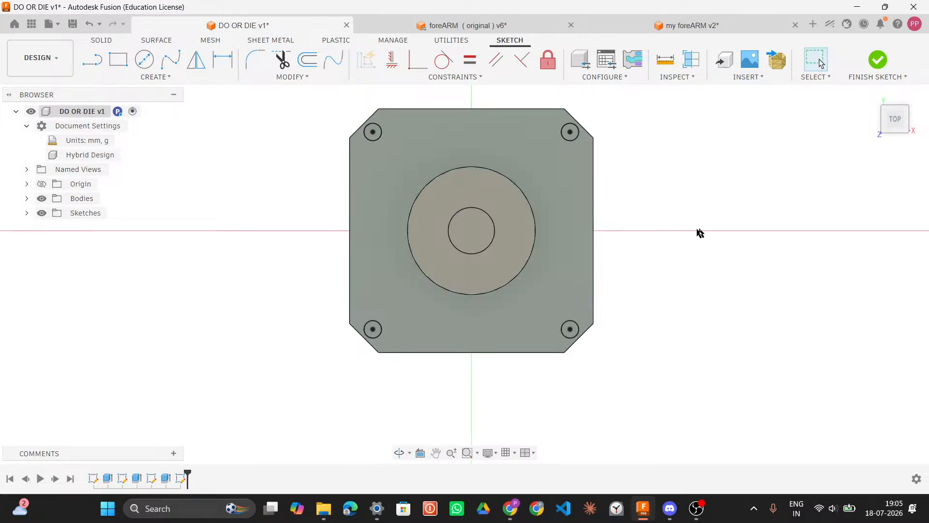
{"action": "mouse_move", "coordinate": [724, 230]}
{"action": "middle_mouse_down", "text": "shift"}
{"action": "mouse_move", "coordinate": [724, 214]}
{"action": "mouse_move", "coordinate": [719, 233]}
{"action": "middle_mouse_up", "text": "shift"}
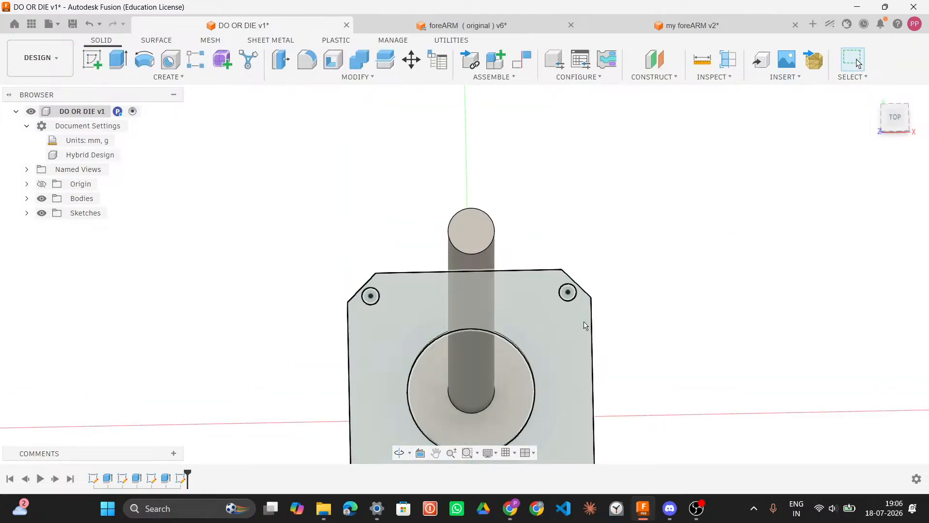
{"action": "mouse_move", "coordinate": [623, 334]}
{"action": "middle_mouse_down", "text": "shift"}
{"action": "mouse_move", "coordinate": [626, 295]}
{"action": "mouse_move", "coordinate": [615, 266]}
{"action": "mouse_move", "coordinate": [611, 296]}
{"action": "mouse_move", "coordinate": [615, 285]}
{"action": "middle_mouse_up", "text": "shift"}
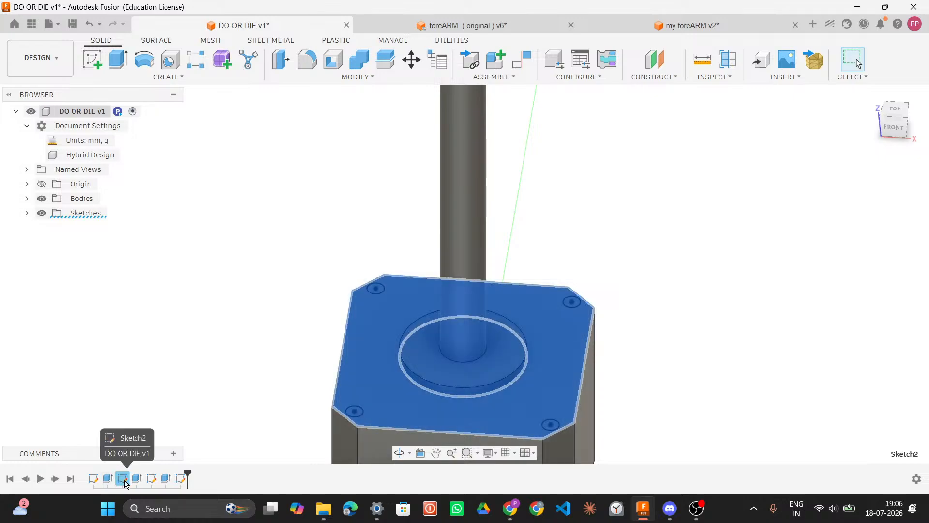
Step: Open the first sketch in the timeline for editing
{"action": "left_click", "coordinate": [93, 478]}
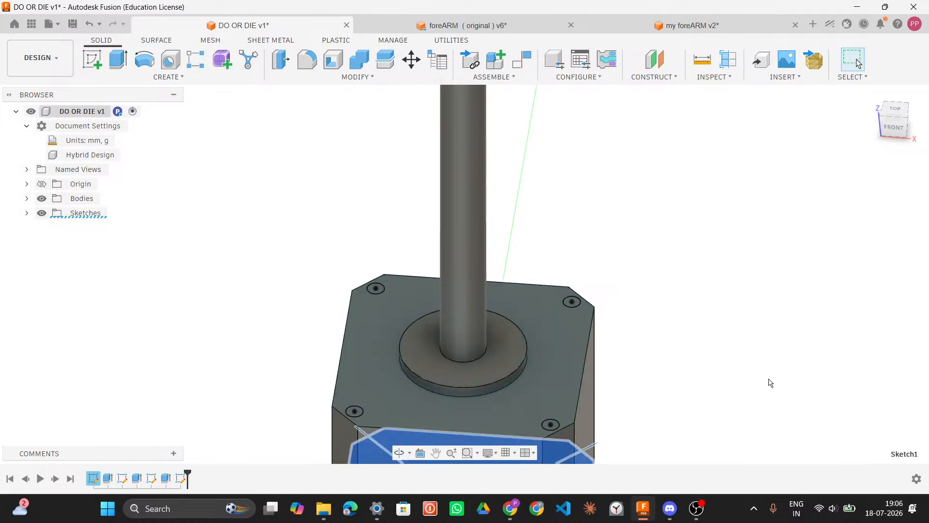
{"action": "mouse_move", "coordinate": [766, 380]}
{"action": "middle_mouse_down"}
{"action": "mouse_move", "coordinate": [760, 287]}
{"action": "mouse_move", "coordinate": [769, 206]}
{"action": "middle_mouse_up"}
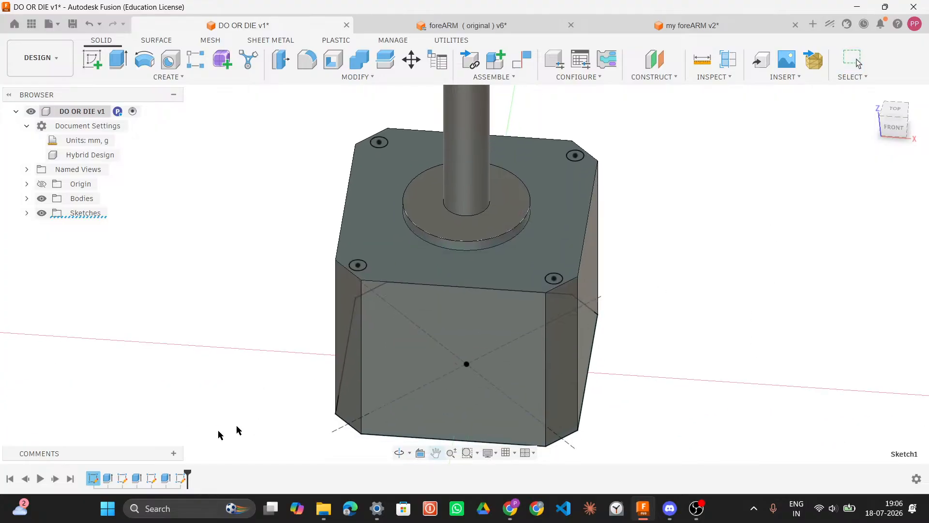
{"action": "right_click", "coordinate": [92, 478]}
{"action": "left_click", "coordinate": [128, 333]}
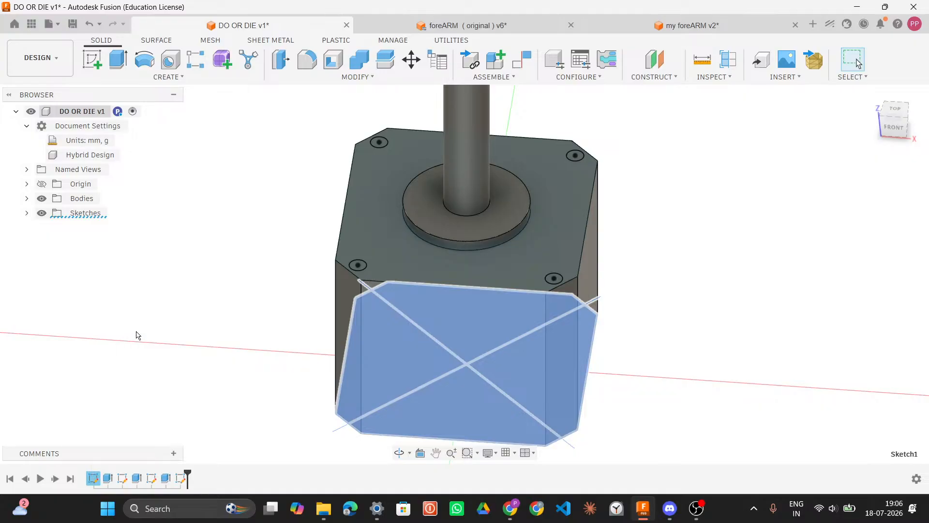
{"action": "scroll", "coordinate": [556, 314], "scroll_direction": "down", "scroll_amount": 5}
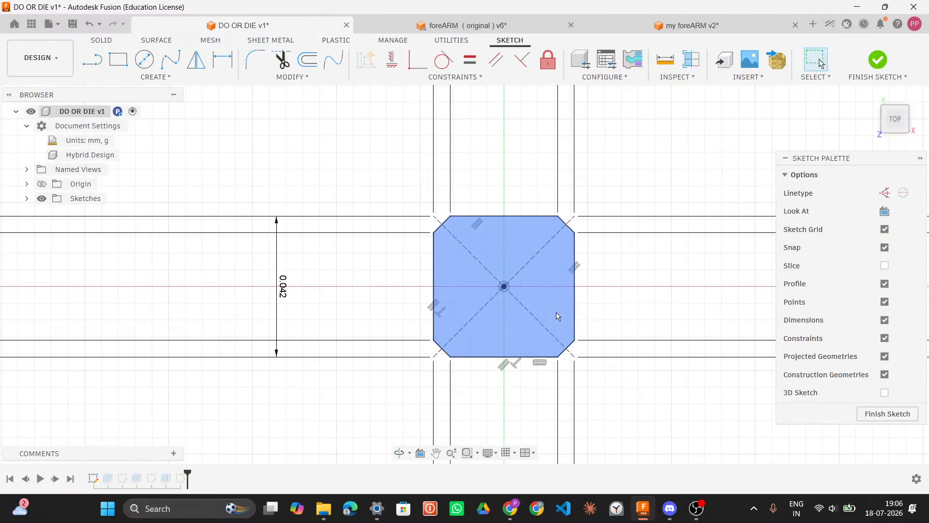
{"action": "scroll", "coordinate": [558, 317], "scroll_direction": "down", "scroll_amount": 6}
{"action": "scroll", "coordinate": [556, 314], "scroll_direction": "down", "scroll_amount": 6}
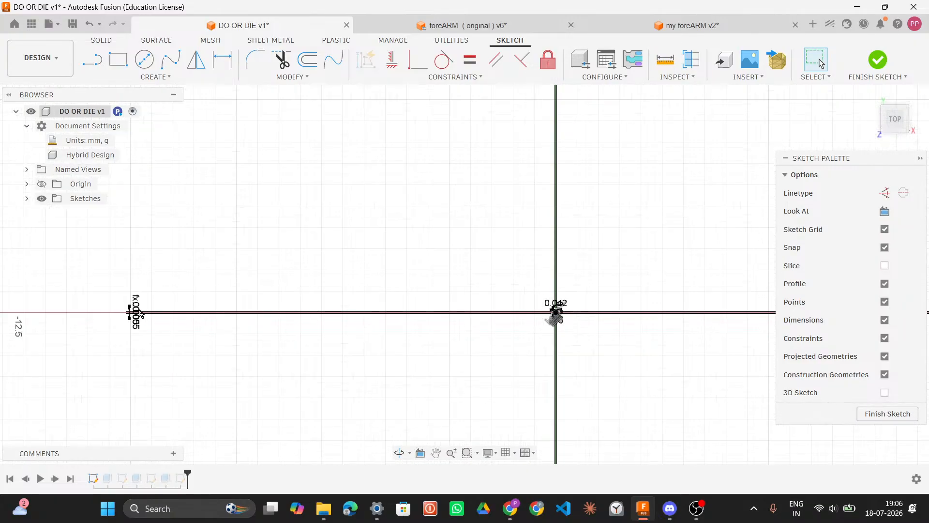
{"action": "scroll", "coordinate": [145, 312], "scroll_direction": "up", "scroll_amount": 6}
{"action": "scroll", "coordinate": [169, 296], "scroll_direction": "up", "scroll_amount": 3}
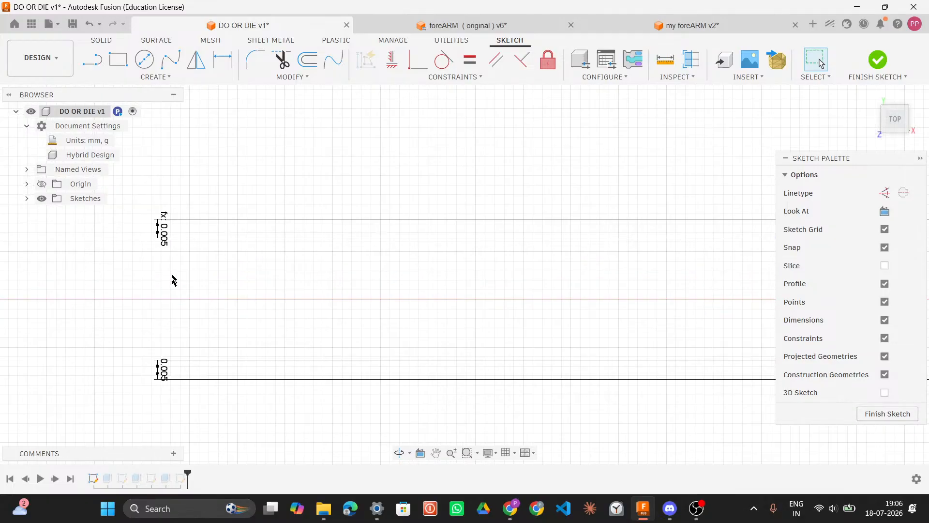
{"action": "scroll", "coordinate": [167, 232], "scroll_direction": "up", "scroll_amount": 5}
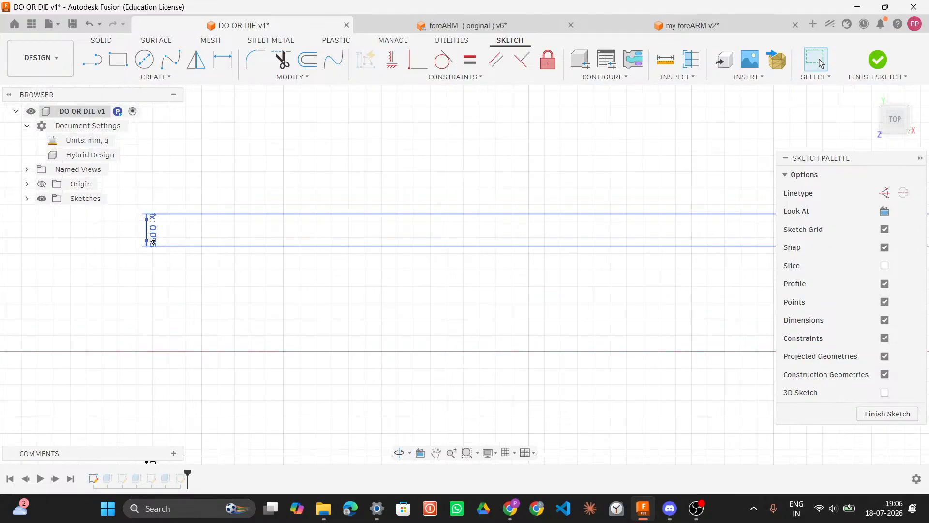
{"action": "double_click", "coordinate": [152, 231]}
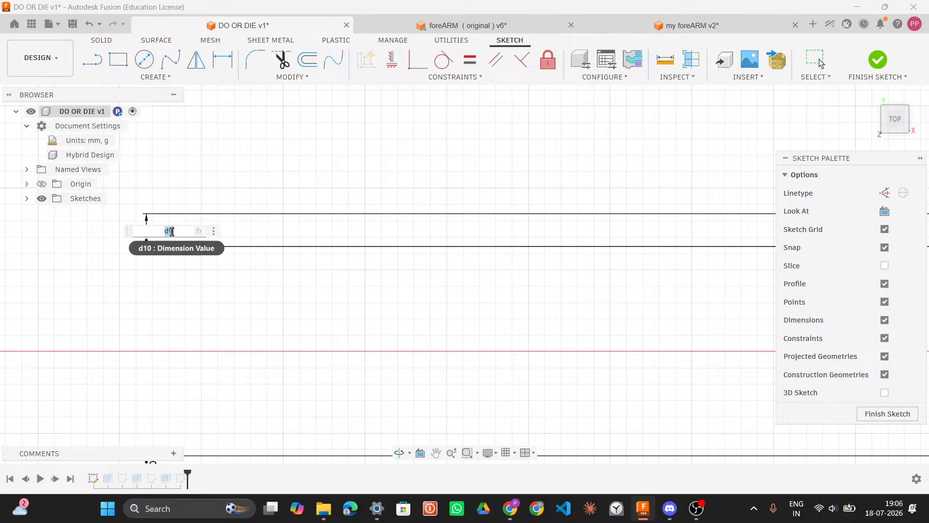
{"action": "left_click", "coordinate": [209, 264]}
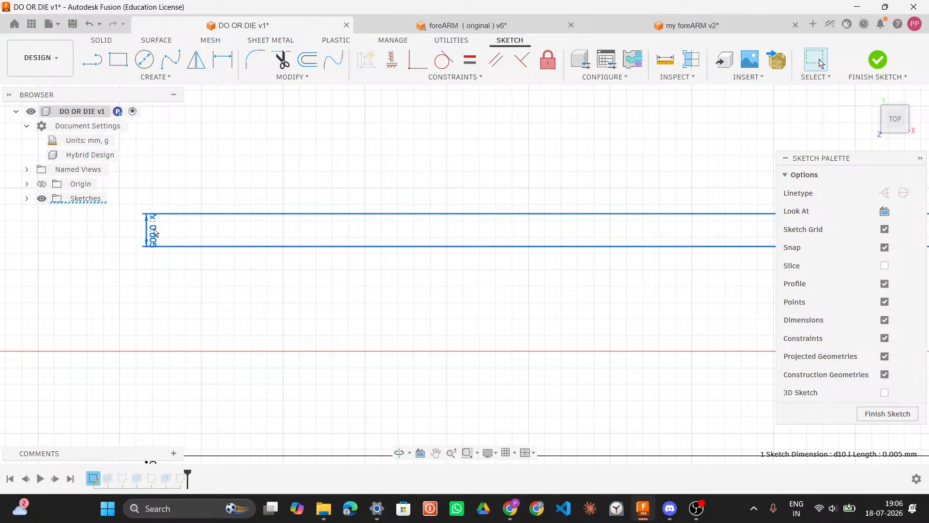
{"action": "right_click", "coordinate": [155, 233]}
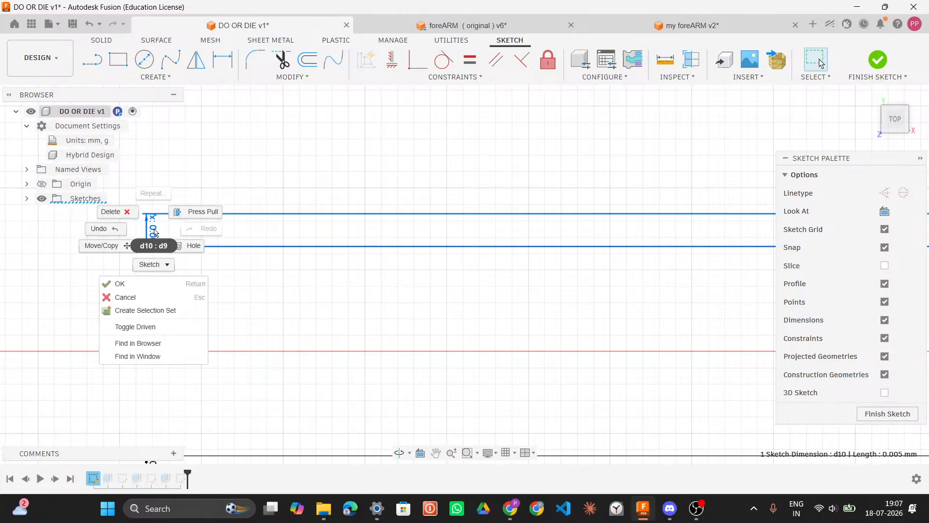
{"action": "key", "text": "Escape"}
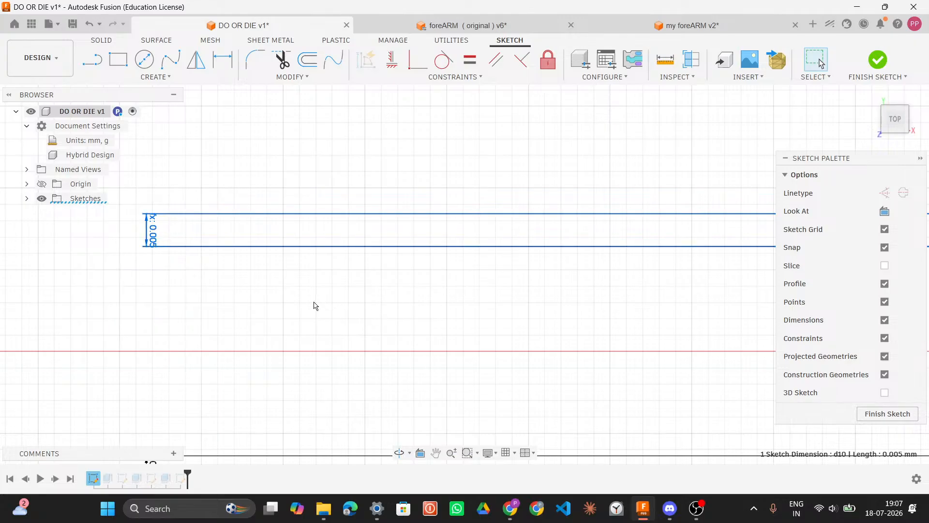
Step: Pan and zoom across the sketch to examine the central square motor profile with its cut corners
{"action": "scroll", "coordinate": [314, 304], "scroll_direction": "down", "scroll_amount": 2}
{"action": "scroll", "coordinate": [316, 305], "scroll_direction": "down", "scroll_amount": 2}
{"action": "scroll", "coordinate": [270, 295], "scroll_direction": "down", "scroll_amount": 8}
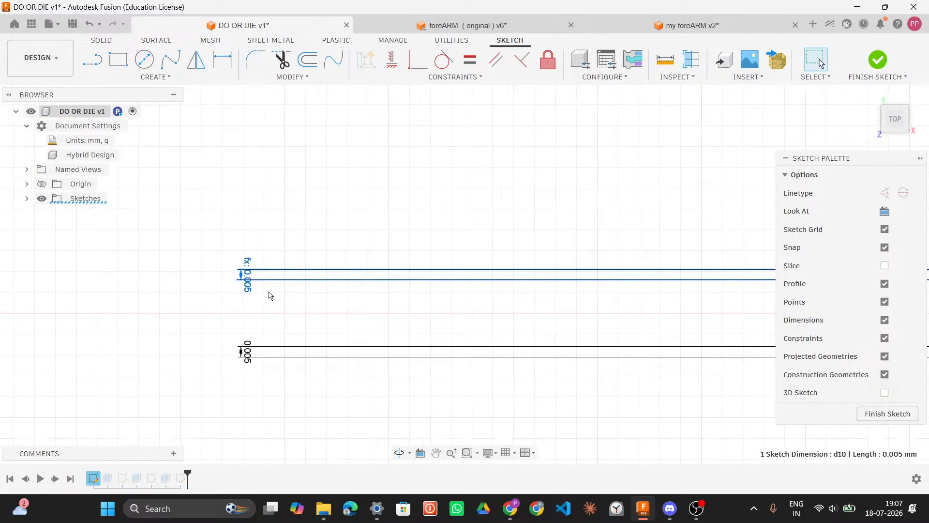
{"action": "scroll", "coordinate": [290, 298], "scroll_direction": "down", "scroll_amount": 6}
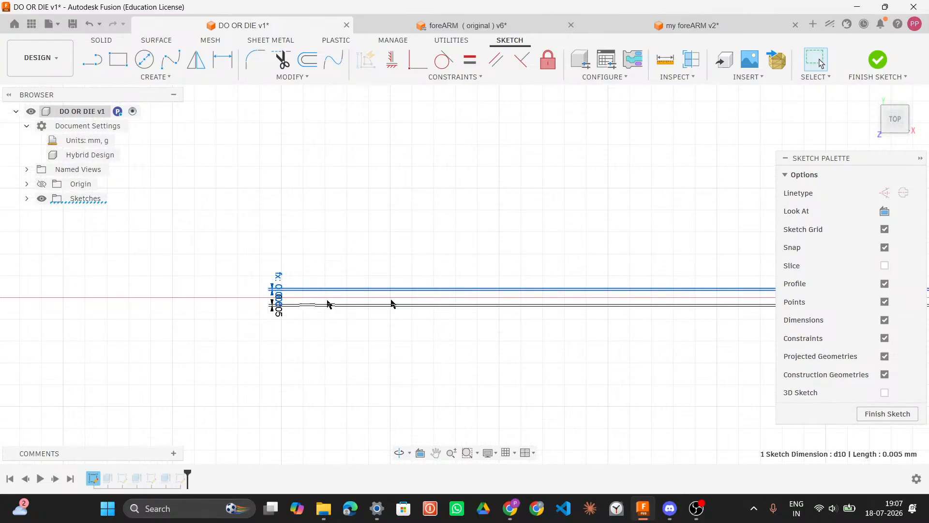
{"action": "mouse_move", "coordinate": [351, 305]}
{"action": "middle_mouse_down"}
{"action": "mouse_move", "coordinate": [326, 335]}
{"action": "mouse_move", "coordinate": [92, 293]}
{"action": "mouse_move", "coordinate": [85, 270]}
{"action": "middle_mouse_up"}
{"action": "scroll", "coordinate": [398, 304], "scroll_direction": "down", "scroll_amount": 5}
{"action": "scroll", "coordinate": [396, 305], "scroll_direction": "up", "scroll_amount": 4}
{"action": "scroll", "coordinate": [398, 305], "scroll_direction": "down", "scroll_amount": 6}
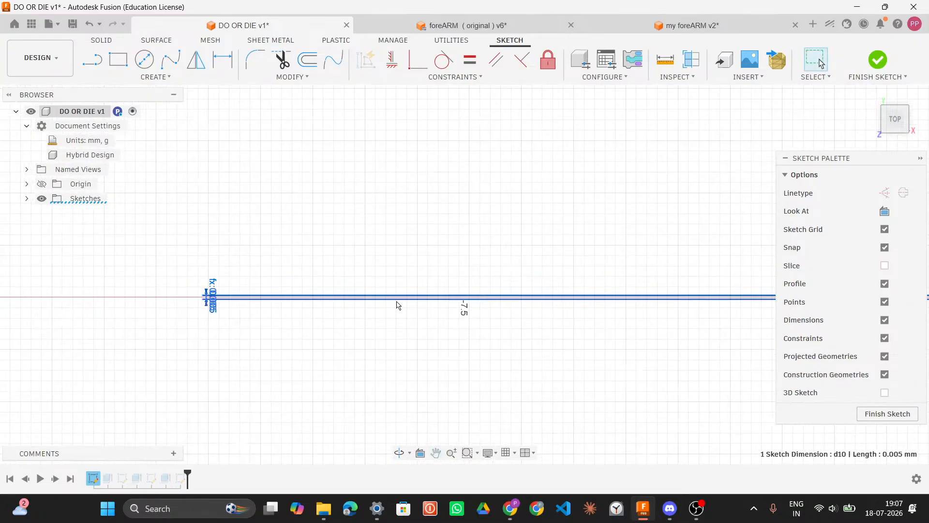
{"action": "scroll", "coordinate": [408, 319], "scroll_direction": "down", "scroll_amount": 3}
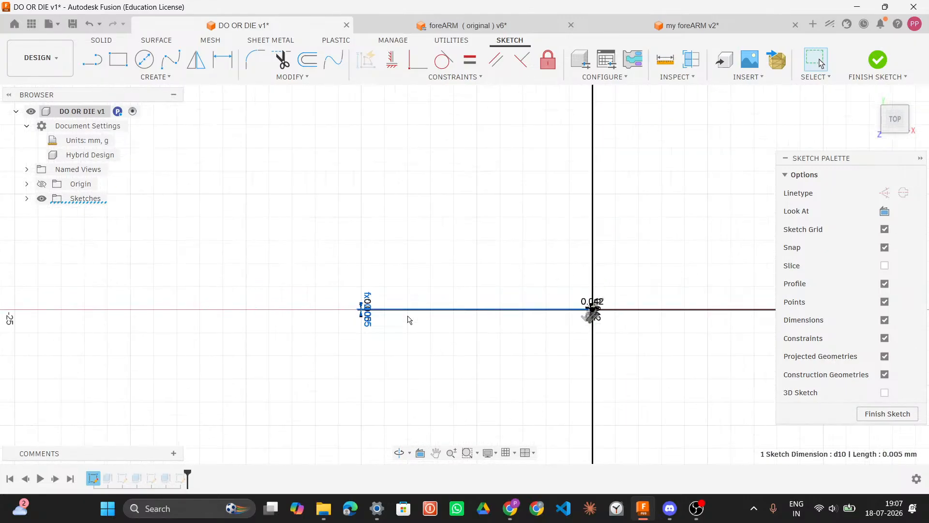
{"action": "scroll", "coordinate": [409, 318], "scroll_direction": "down", "scroll_amount": 2}
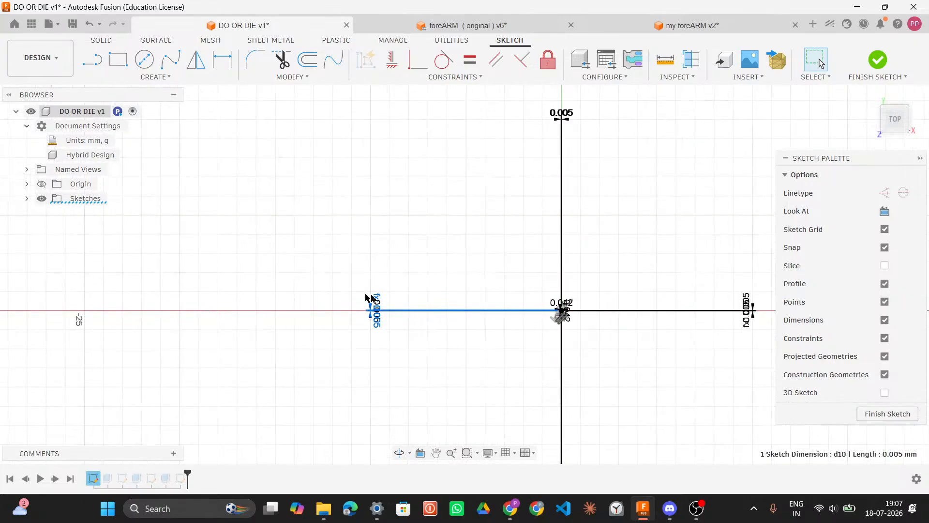
{"action": "middle_click_drag", "start_coordinate": [508, 319], "coordinate": [342, 292]}
{"action": "scroll", "coordinate": [379, 270], "scroll_direction": "up", "scroll_amount": 4}
{"action": "scroll", "coordinate": [383, 270], "scroll_direction": "up", "scroll_amount": 3}
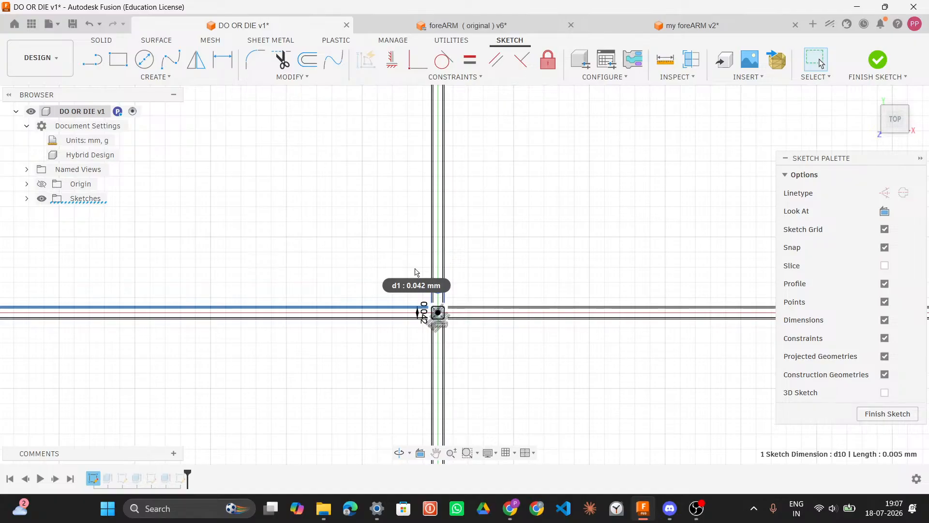
{"action": "key", "text": "Return"}
{"action": "scroll", "coordinate": [450, 312], "scroll_direction": "up", "scroll_amount": 1}
{"action": "scroll", "coordinate": [441, 310], "scroll_direction": "up", "scroll_amount": 2}
{"action": "scroll", "coordinate": [434, 305], "scroll_direction": "up", "scroll_amount": 5}
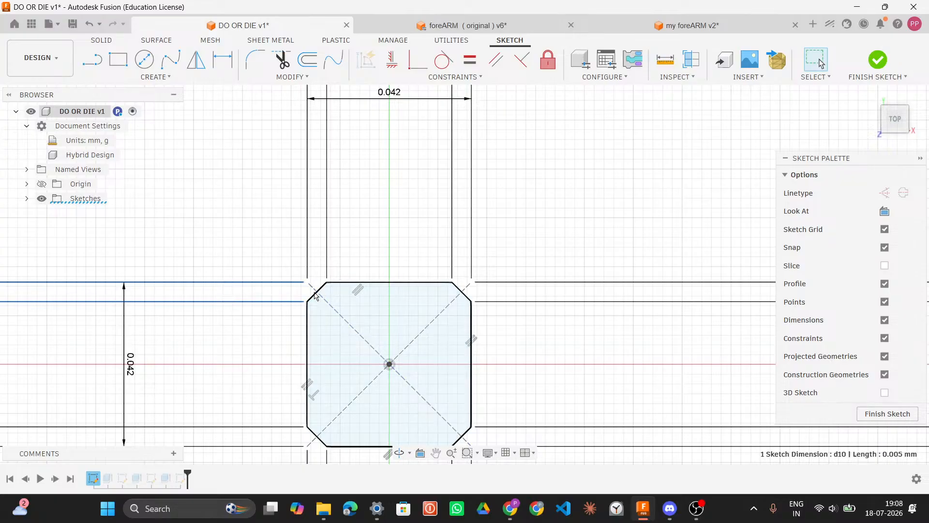
Step: Try to apply an Equal Distance Chamfer to the square's upper-left corner line
{"action": "left_click", "coordinate": [315, 295]}
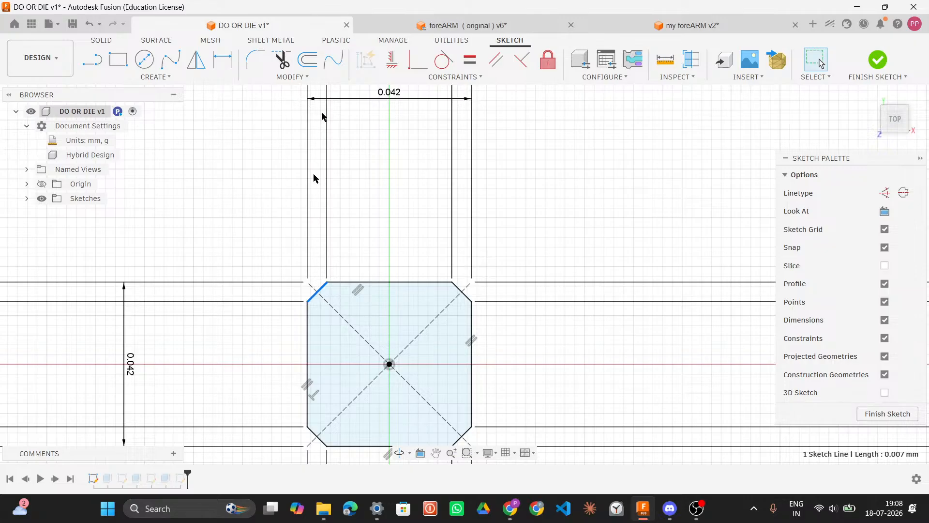
{"action": "left_click", "coordinate": [323, 80]}
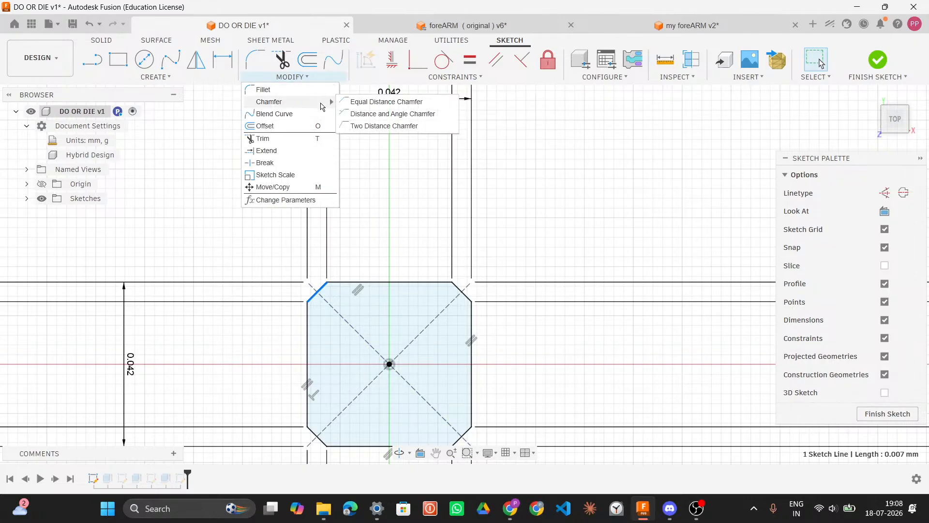
{"action": "left_click", "coordinate": [345, 102]}
{"action": "left_click", "coordinate": [315, 296]}
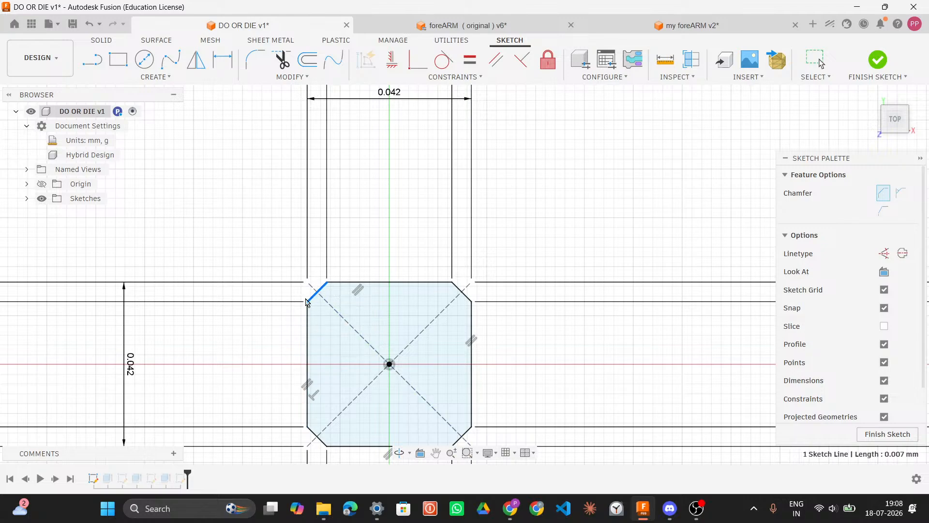
{"action": "key", "text": "Escape"}
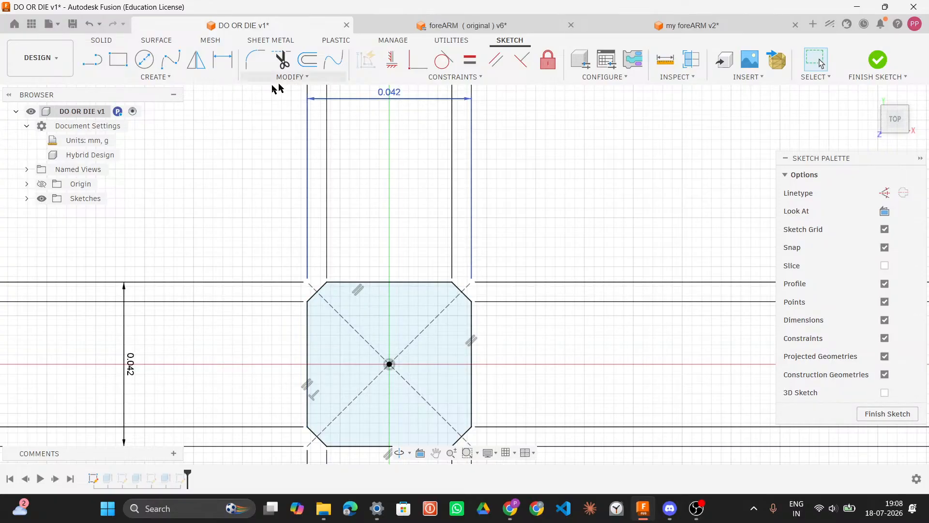
Step: Try selecting the square's left edge, top edge and corner lines for a chamfer
{"action": "left_click", "coordinate": [289, 77]}
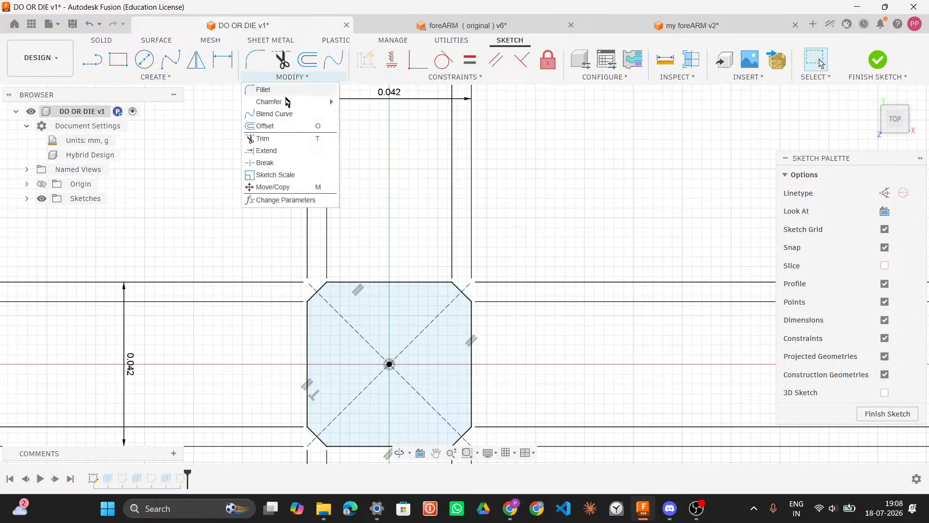
{"action": "mouse_move", "coordinate": [285, 101]}
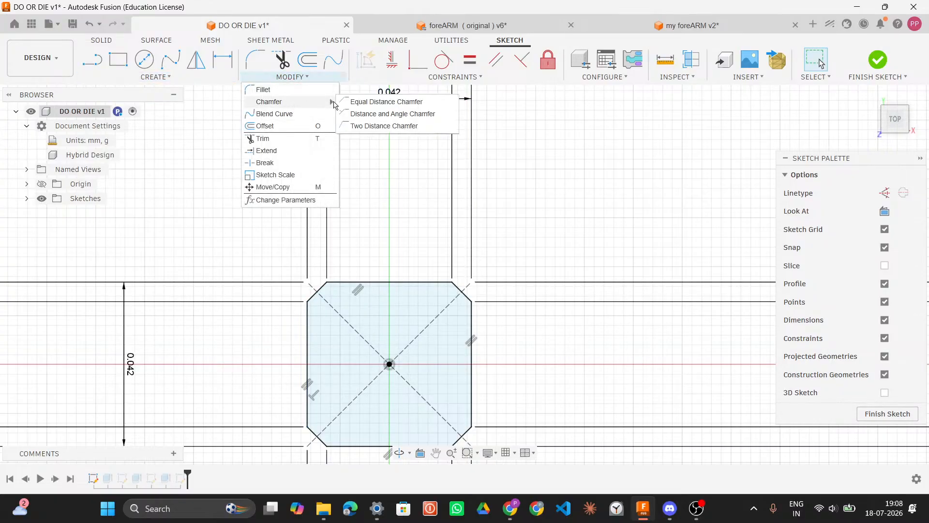
{"action": "left_click", "coordinate": [308, 320]}
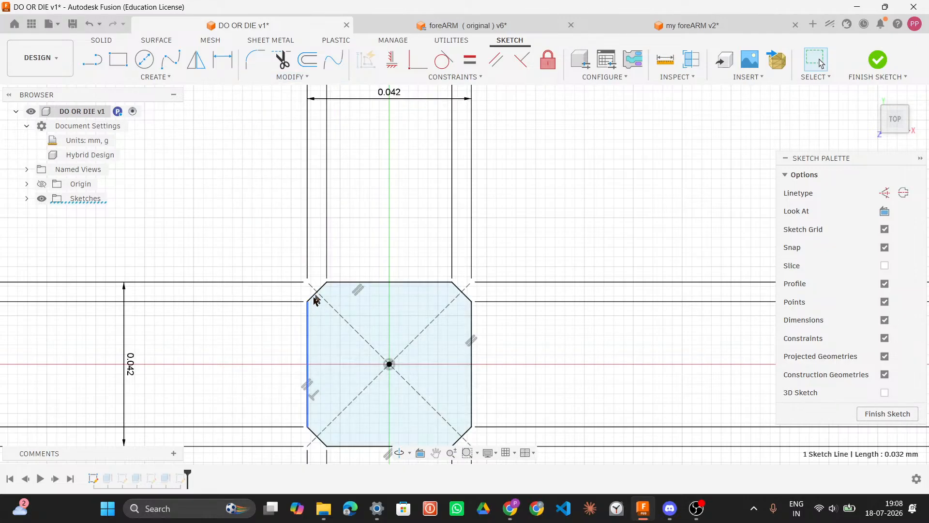
{"action": "left_click", "coordinate": [341, 283]}
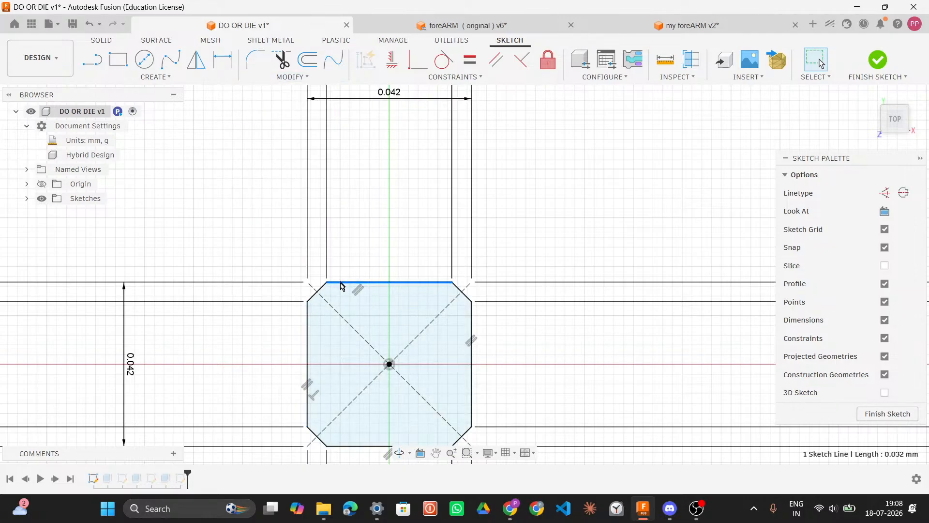
{"action": "left_click", "coordinate": [317, 292]}
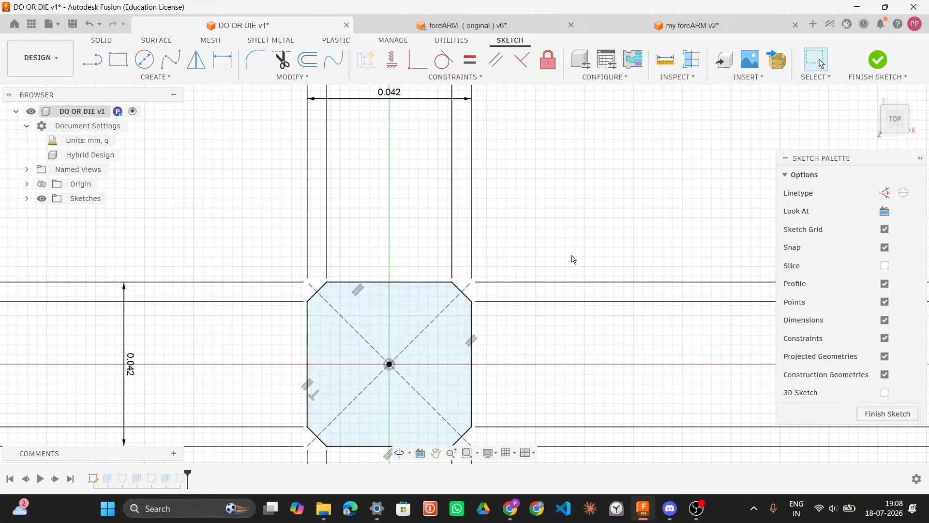
{"action": "scroll", "coordinate": [525, 328], "scroll_direction": "down", "scroll_amount": 2}
{"action": "scroll", "coordinate": [525, 328], "scroll_direction": "up", "scroll_amount": 2}
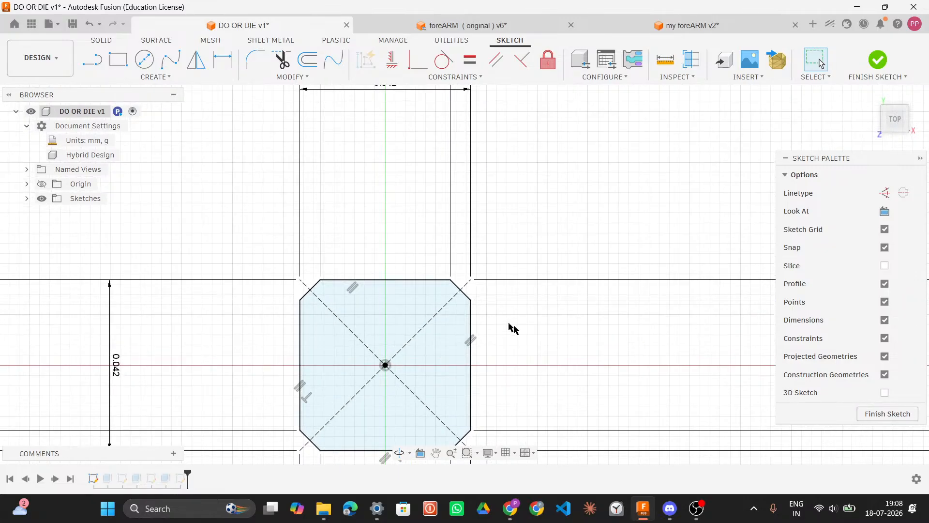
{"action": "left_click", "coordinate": [460, 291]}
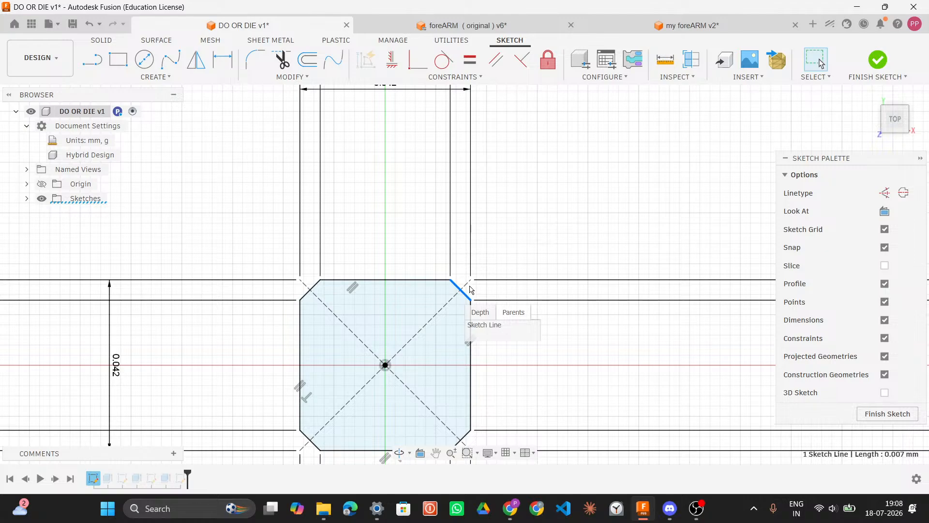
{"action": "left_click", "coordinate": [581, 321]}
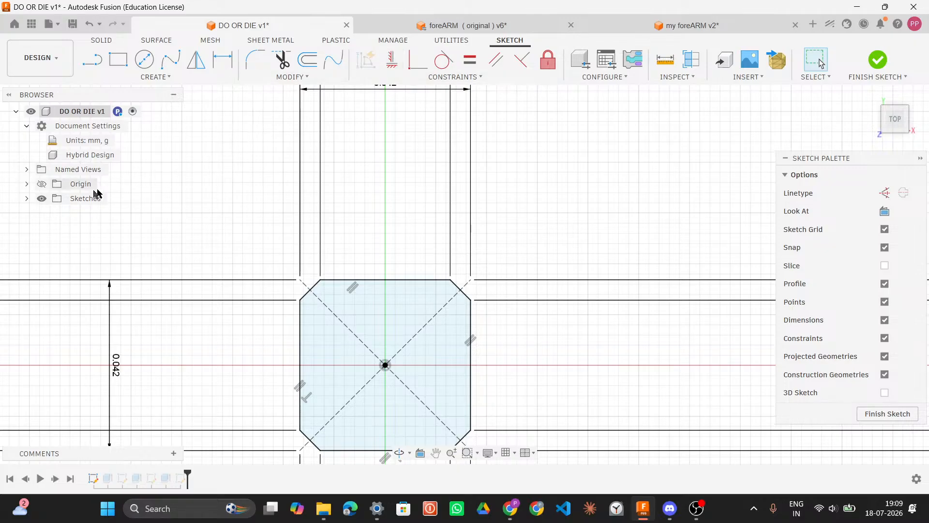
Step: Select the square's outline curves and its upper-right corner point to inspect them
{"action": "scroll", "coordinate": [457, 290], "scroll_direction": "down", "scroll_amount": 5}
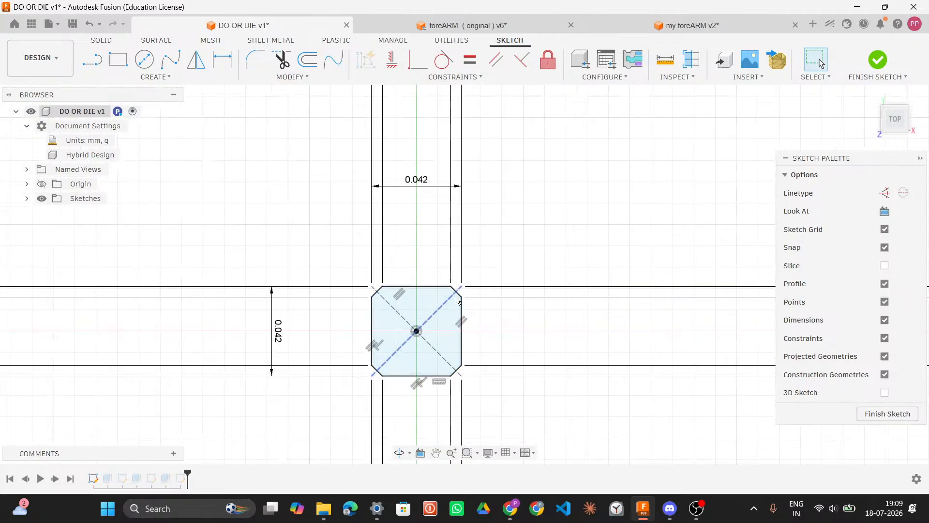
{"action": "scroll", "coordinate": [460, 299], "scroll_direction": "down", "scroll_amount": 1}
{"action": "scroll", "coordinate": [460, 300], "scroll_direction": "up", "scroll_amount": 5}
{"action": "scroll", "coordinate": [461, 299], "scroll_direction": "up", "scroll_amount": 5}
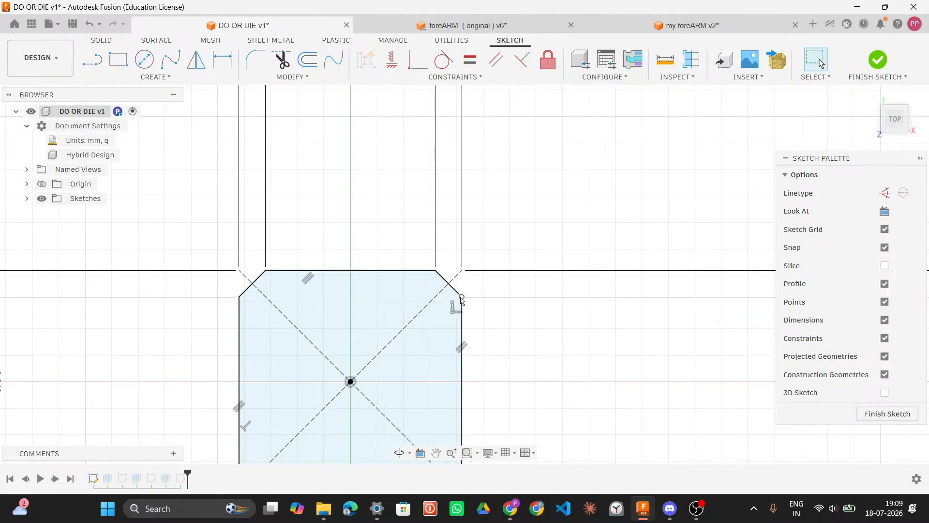
{"action": "double_click", "coordinate": [435, 273]}
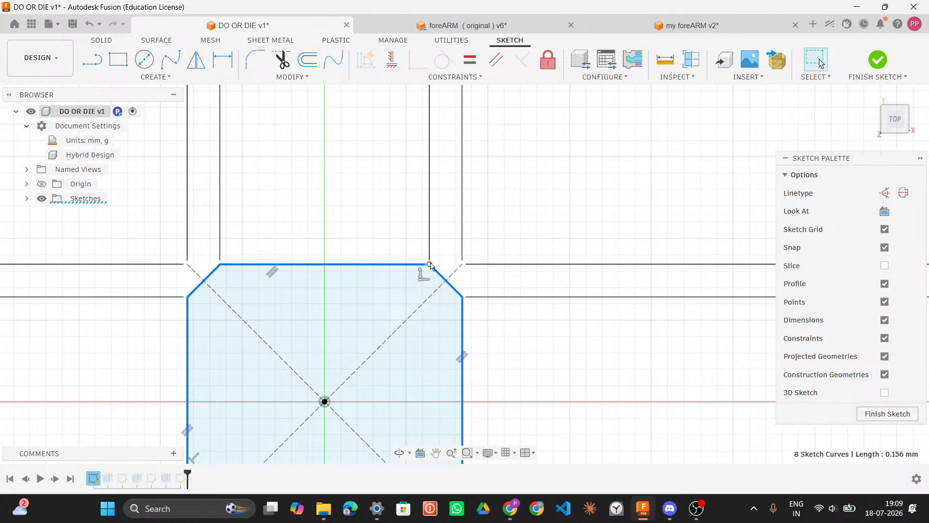
{"action": "left_click", "coordinate": [430, 264]}
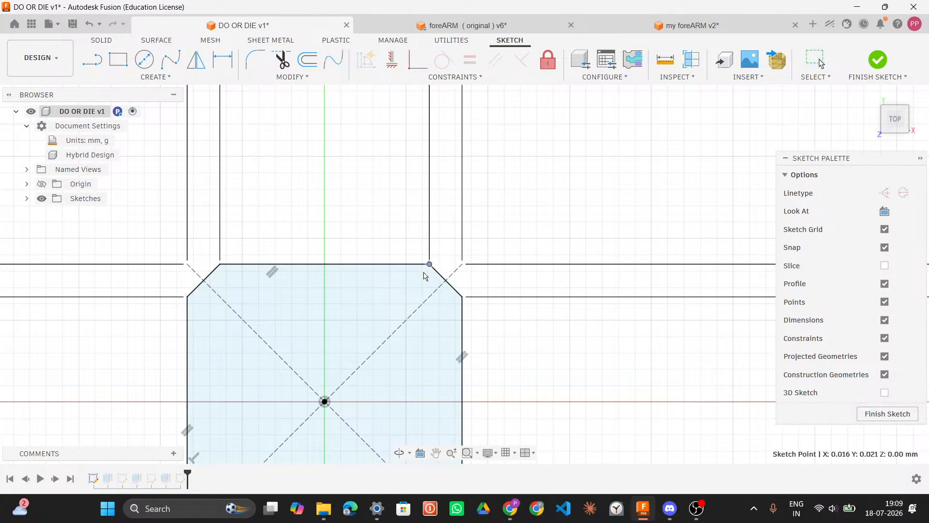
{"action": "left_click", "coordinate": [534, 256]}
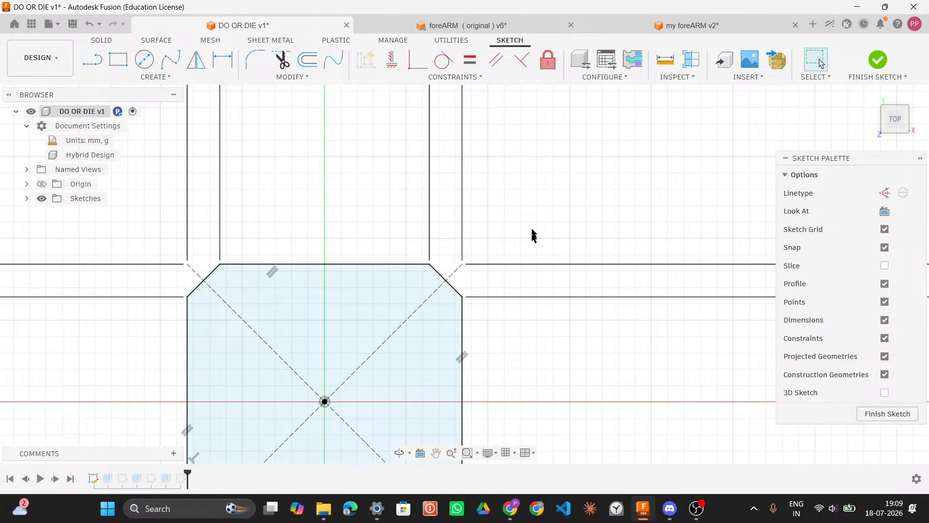
Step: Try to extend the square's upper-right corner line with Extend, then undo the extension
{"action": "left_click", "coordinate": [289, 77]}
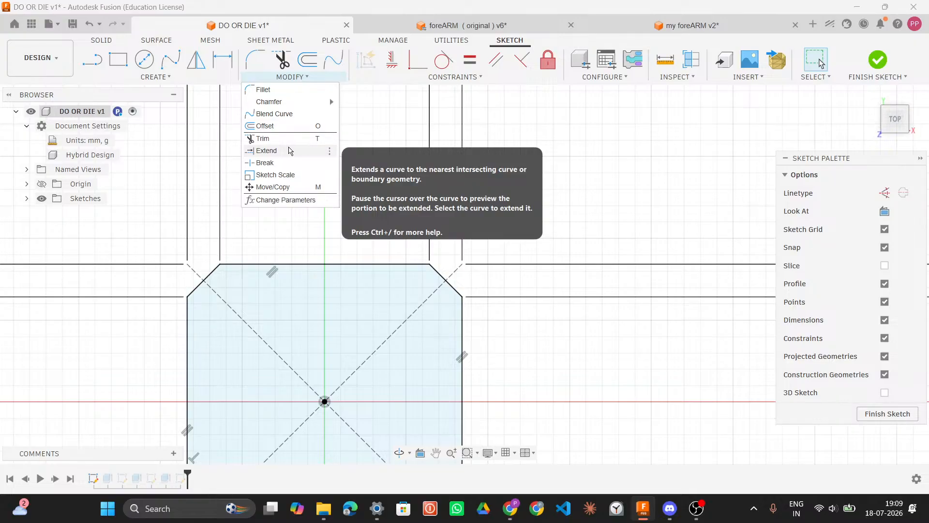
{"action": "left_click", "coordinate": [290, 150]}
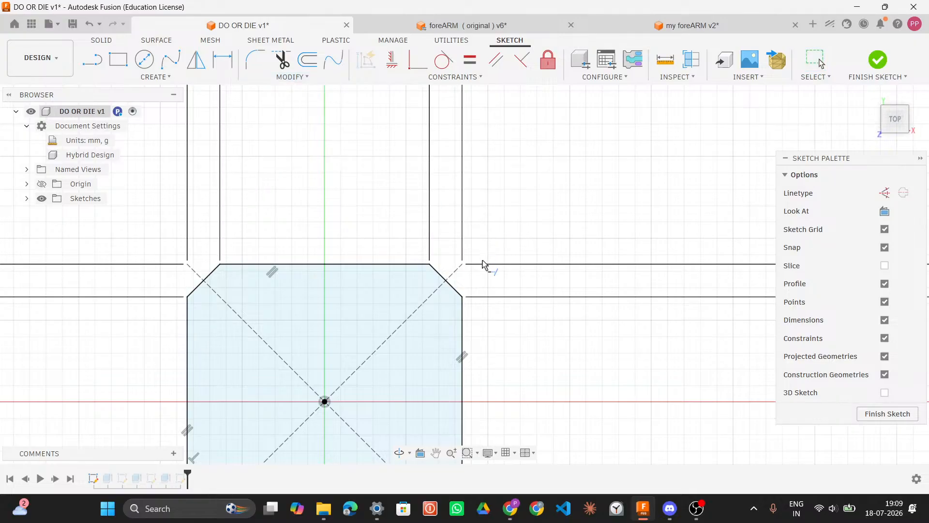
{"action": "left_click", "coordinate": [457, 291]}
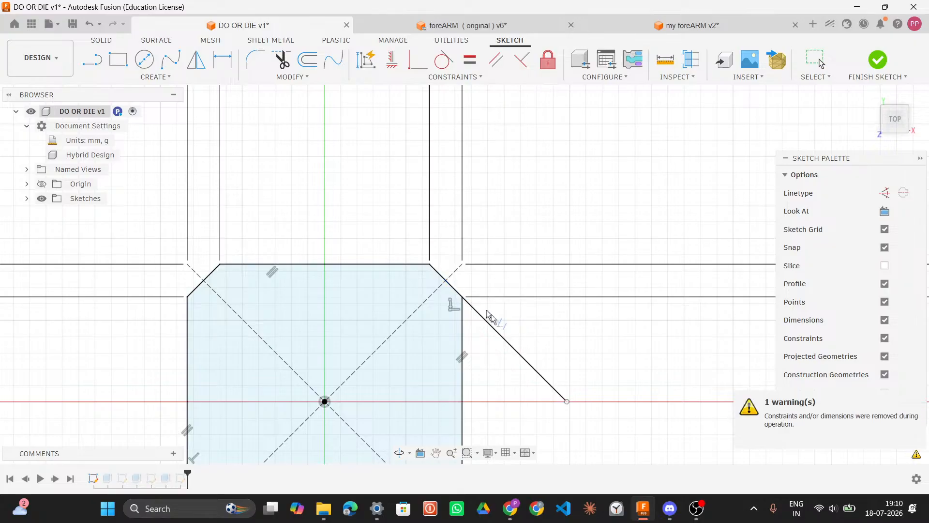
{"action": "left_click", "coordinate": [567, 402]}
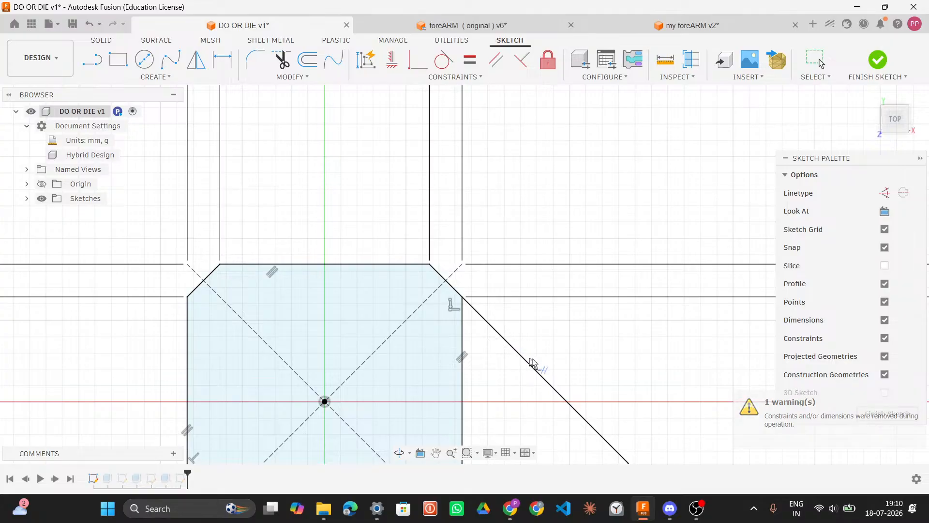
{"action": "scroll", "coordinate": [552, 354], "scroll_direction": "down", "scroll_amount": 5}
{"action": "scroll", "coordinate": [555, 362], "scroll_direction": "up", "scroll_amount": 2}
{"action": "scroll", "coordinate": [556, 368], "scroll_direction": "up", "scroll_amount": 4}
{"action": "scroll", "coordinate": [559, 369], "scroll_direction": "down", "scroll_amount": 2}
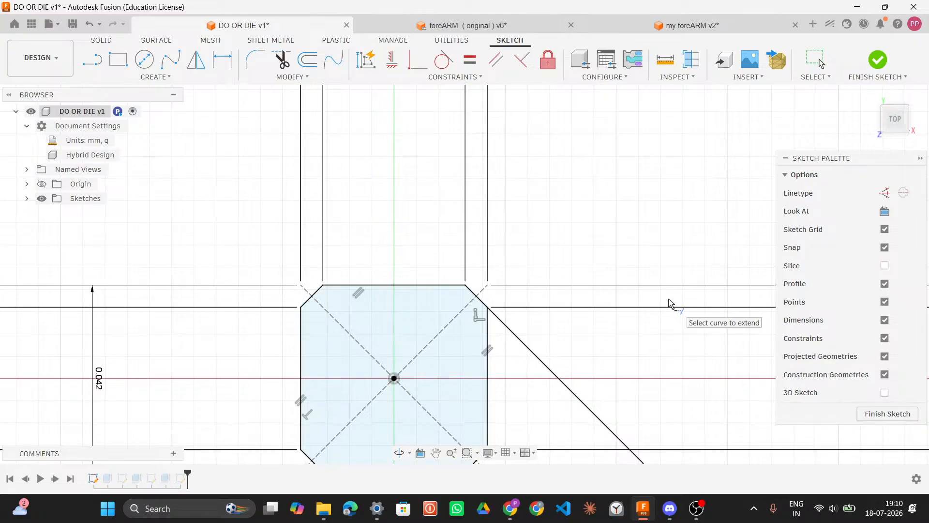
{"action": "key", "text": "Escape"}
{"action": "key", "text": "Escape"}
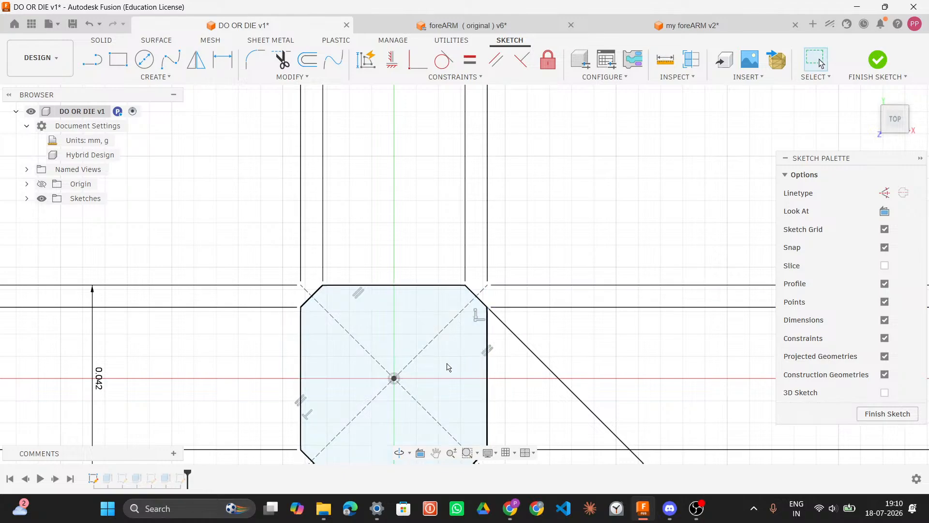
{"action": "key", "text": "ctrl+z"}
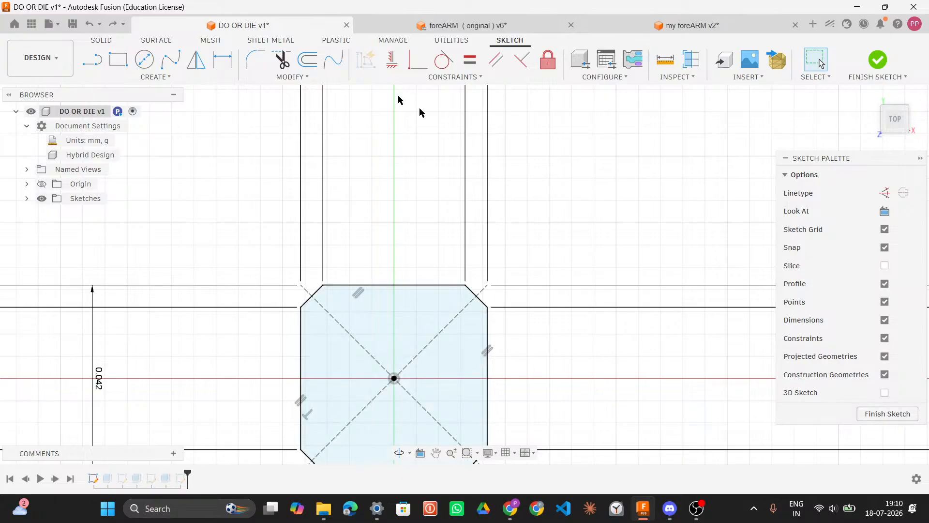
Step: Add a driven dimension to the square's upper-left chamfered corner line
{"action": "left_click", "coordinate": [220, 79]}
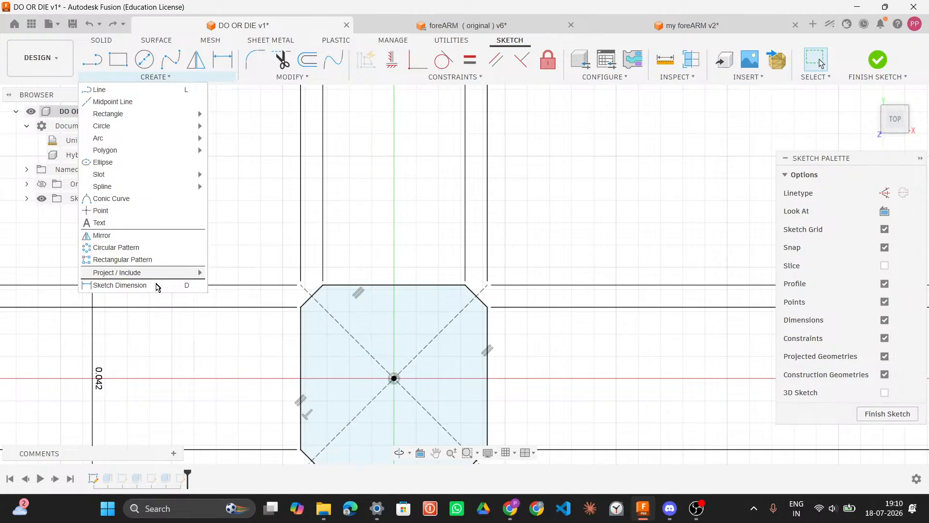
{"action": "left_click", "coordinate": [180, 286]}
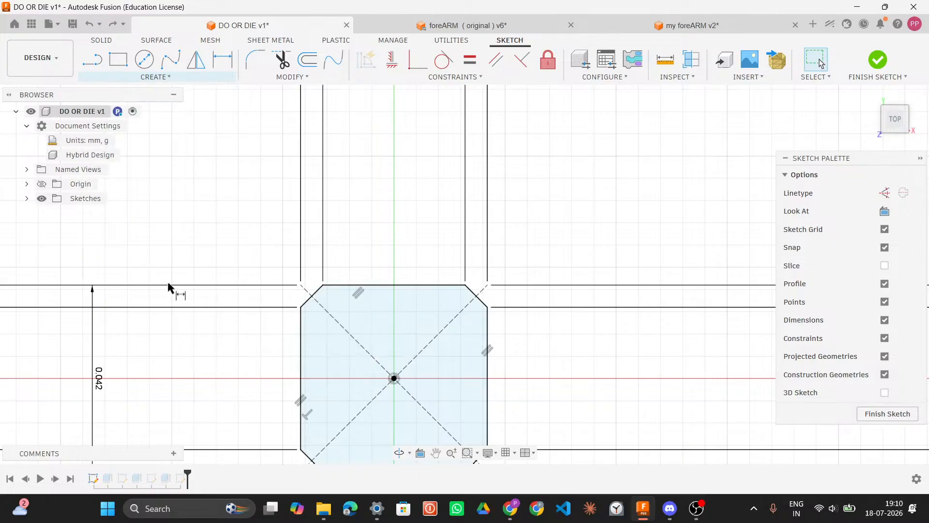
{"action": "left_click", "coordinate": [306, 304]}
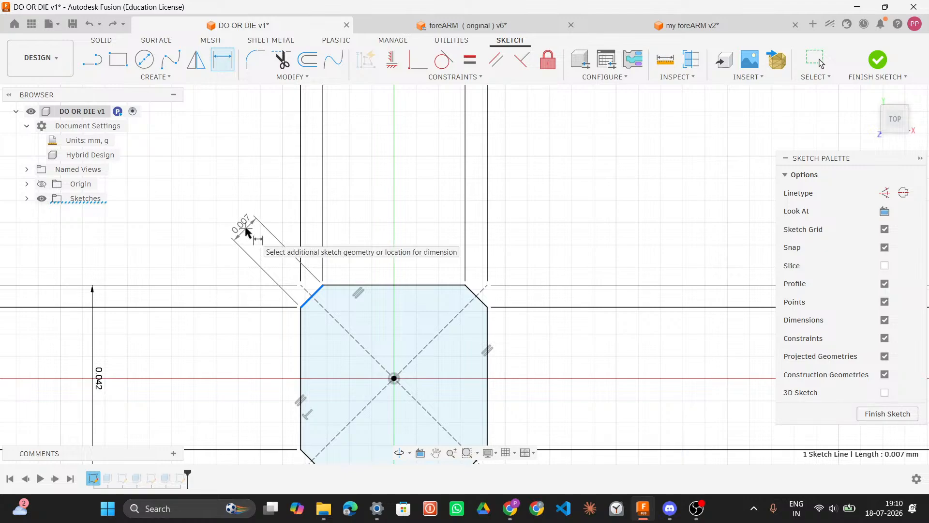
{"action": "left_click", "coordinate": [246, 232]}
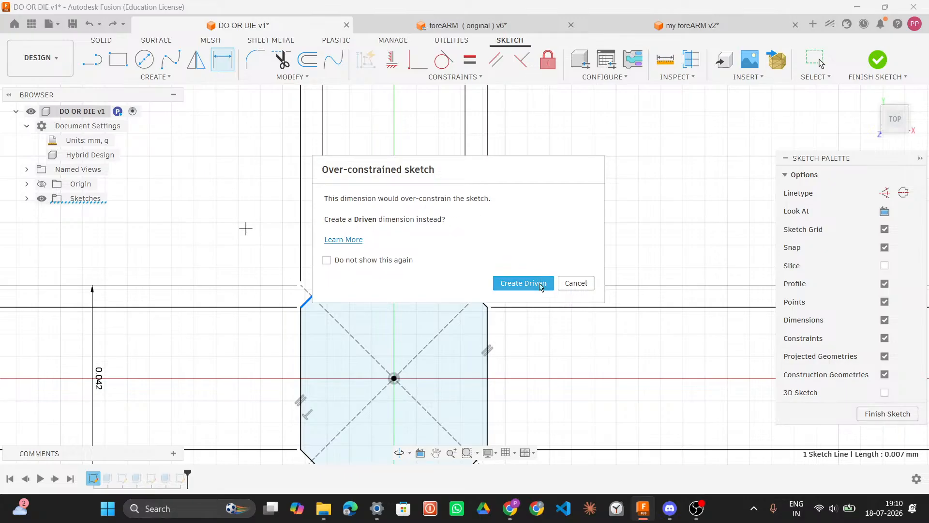
{"action": "left_click", "coordinate": [524, 283]}
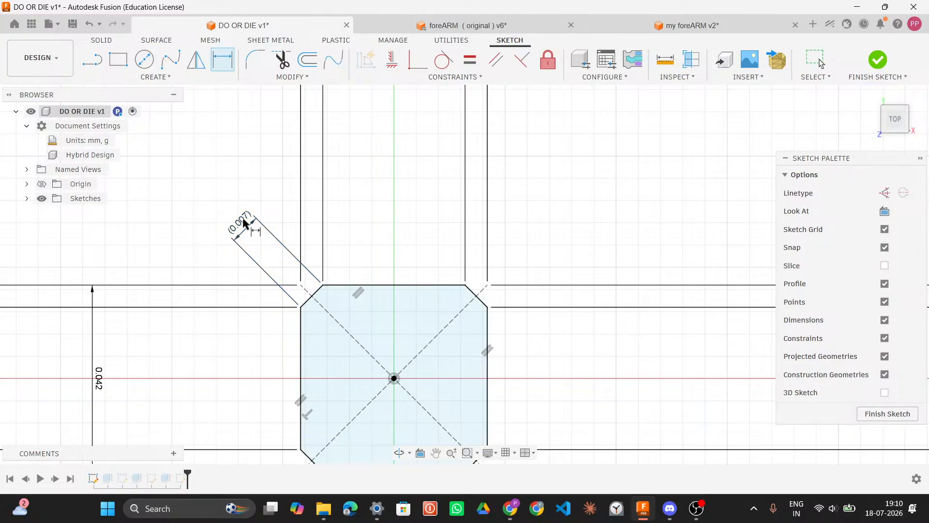
{"action": "left_click", "coordinate": [243, 223]}
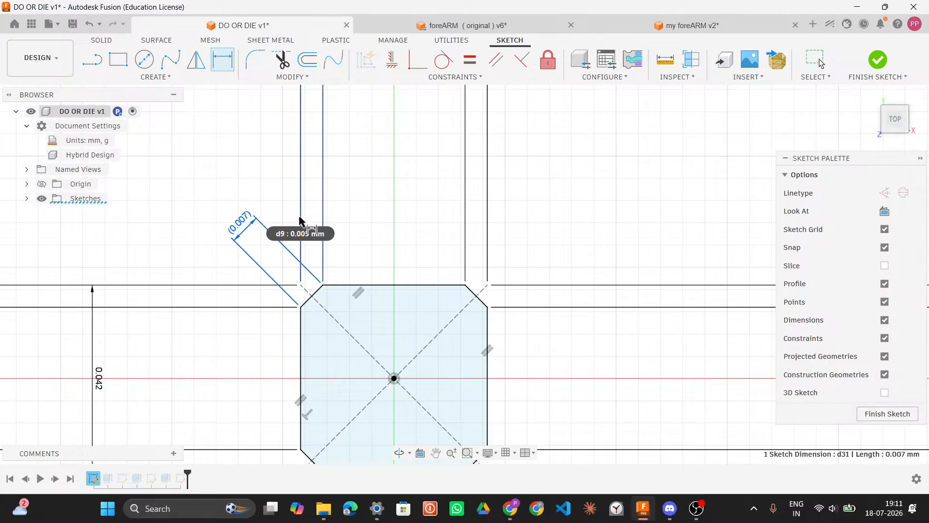
{"action": "key", "text": "Escape"}
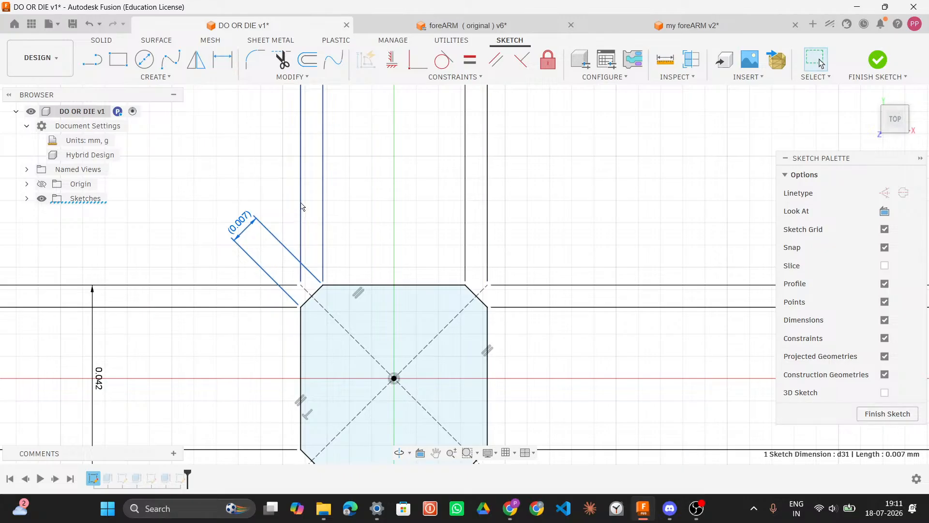
Step: Delete the leftover extension lines around the square's upper-left corner
{"action": "left_click", "coordinate": [323, 245]}
{"action": "key", "text": "Delete"}
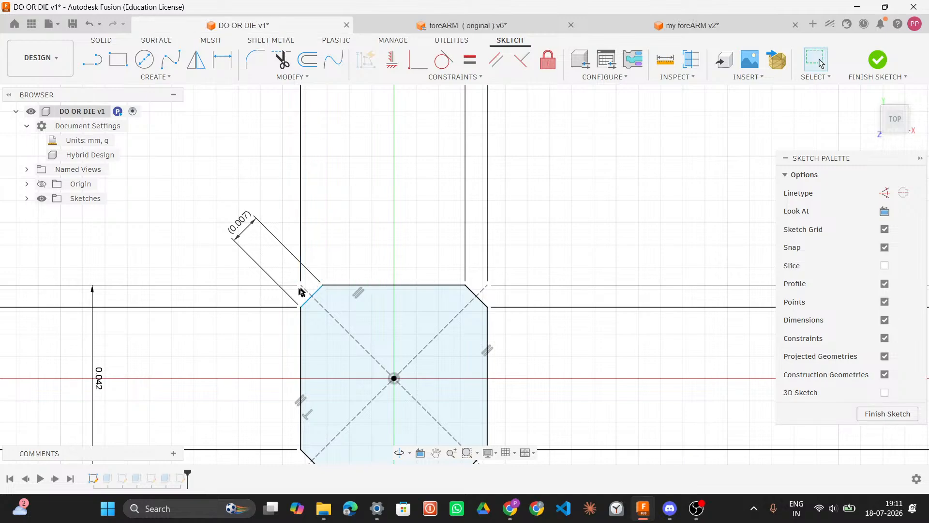
{"action": "left_click", "coordinate": [255, 285]}
{"action": "key", "text": "Delete"}
{"action": "left_click", "coordinate": [254, 307]}
{"action": "key", "text": "Delete"}
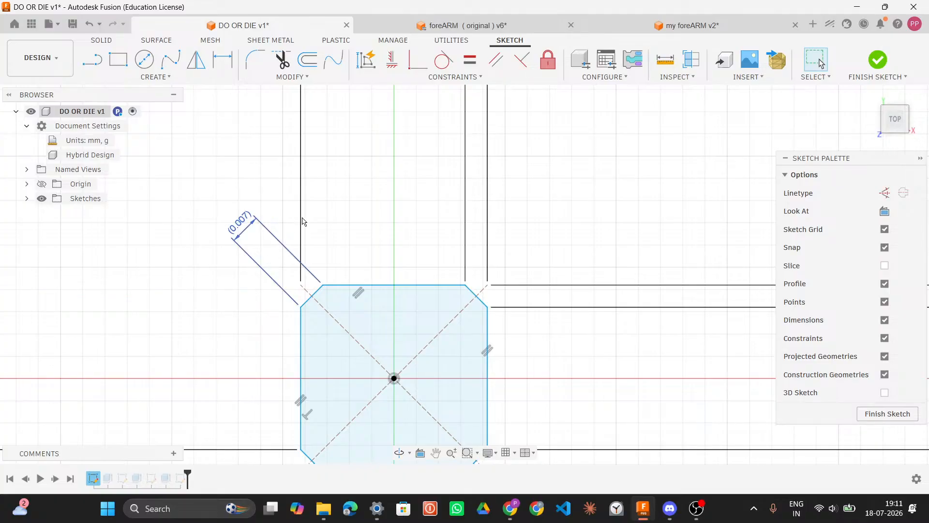
{"action": "left_click", "coordinate": [300, 221]}
{"action": "key", "text": "Delete"}
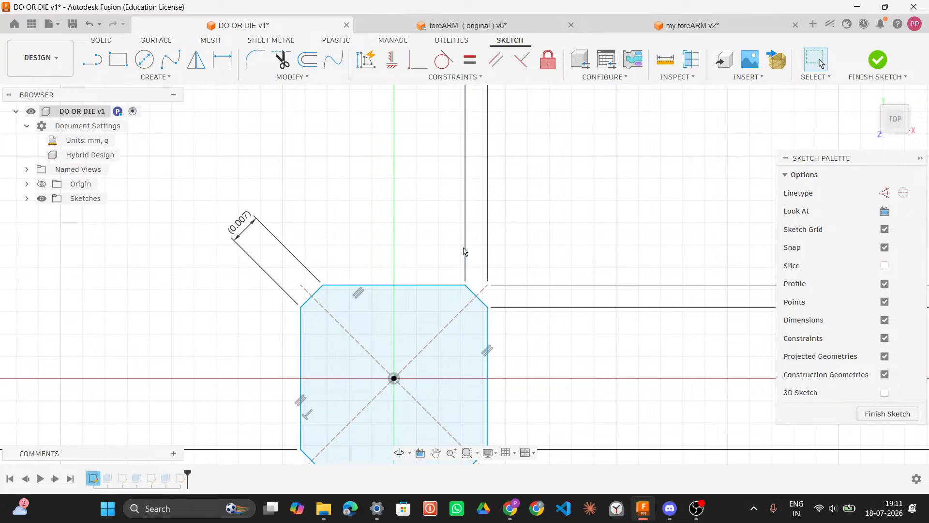
Step: Delete the leftover extension lines above and to the right of the square
{"action": "left_click", "coordinate": [466, 251]}
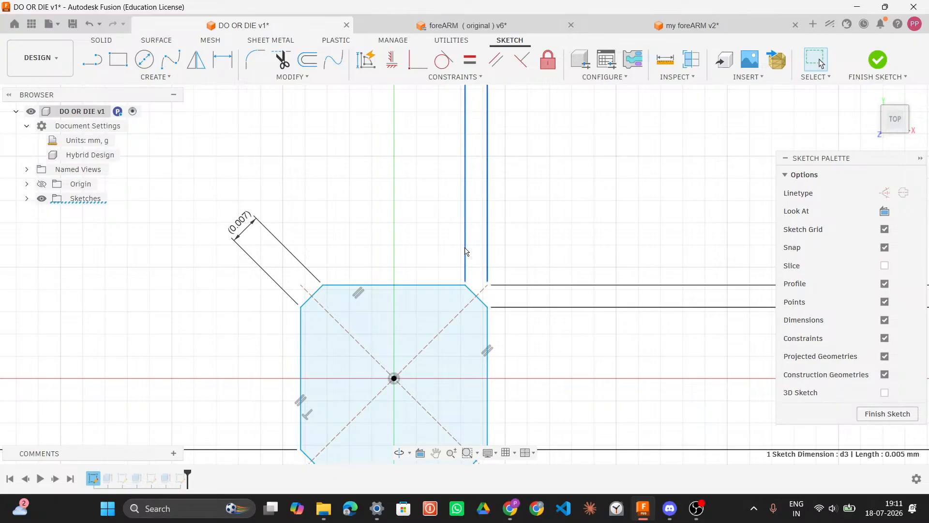
{"action": "key", "text": "Delete"}
{"action": "left_click", "coordinate": [487, 262]}
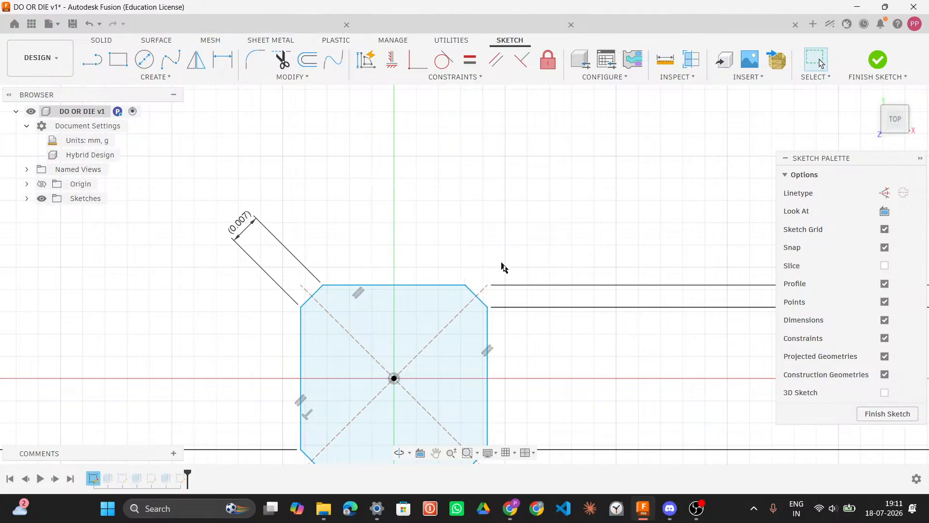
{"action": "left_click", "coordinate": [504, 286]}
{"action": "key", "text": "Delete"}
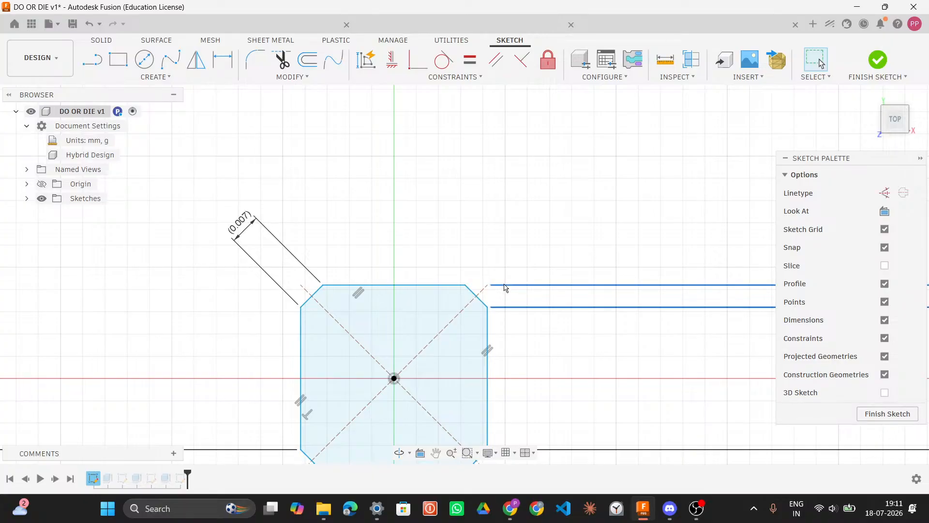
Step: Delete the remaining leftover lines below and to the left of the square, confirming the referenced dimension deletion
{"action": "middle_click_drag", "start_coordinate": [511, 317], "coordinate": [540, 157]}
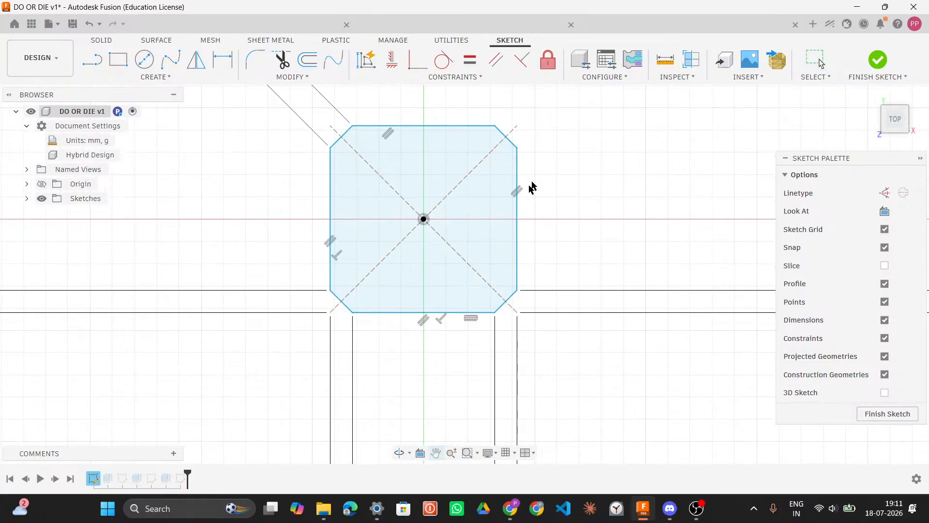
{"action": "left_click", "coordinate": [544, 292]}
{"action": "key", "text": "Delete"}
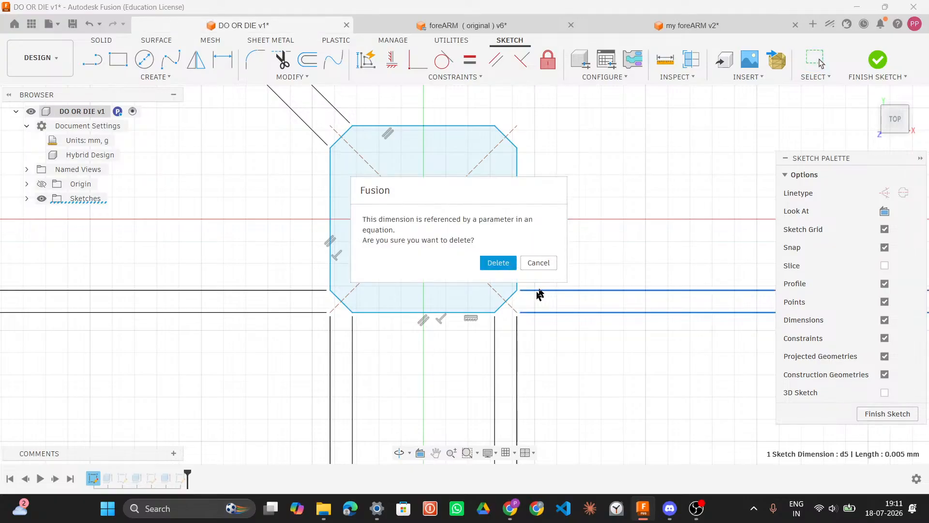
{"action": "left_click", "coordinate": [501, 263]}
{"action": "left_click", "coordinate": [517, 333]}
{"action": "key", "text": "Delete"}
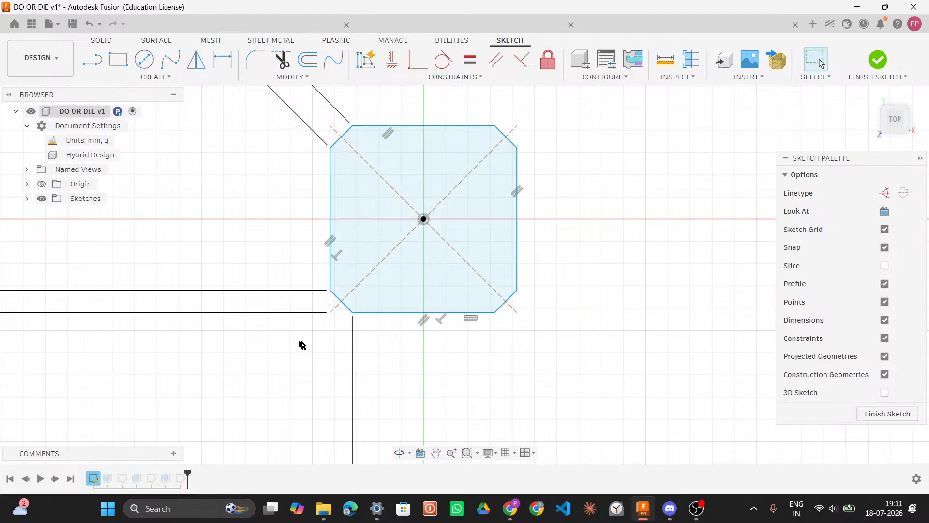
{"action": "left_click", "coordinate": [330, 348]}
{"action": "key", "text": "Delete"}
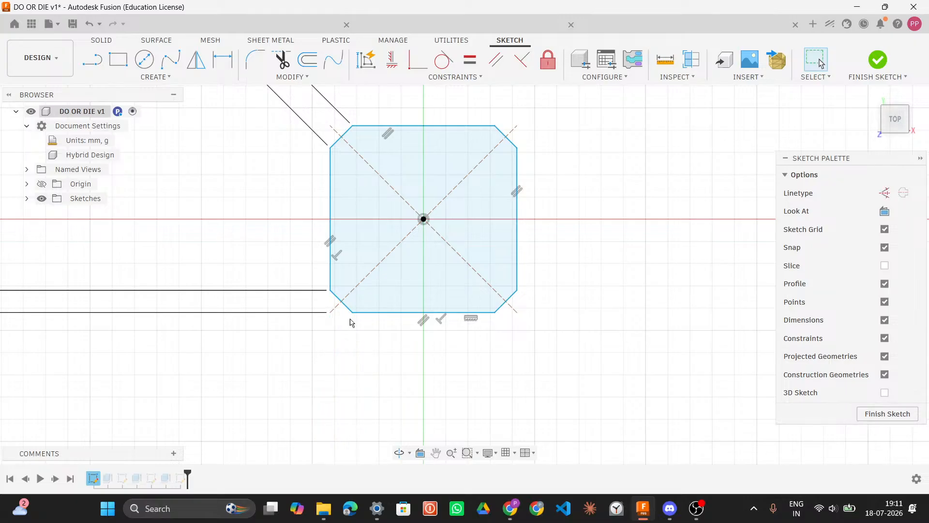
{"action": "left_click", "coordinate": [315, 313]}
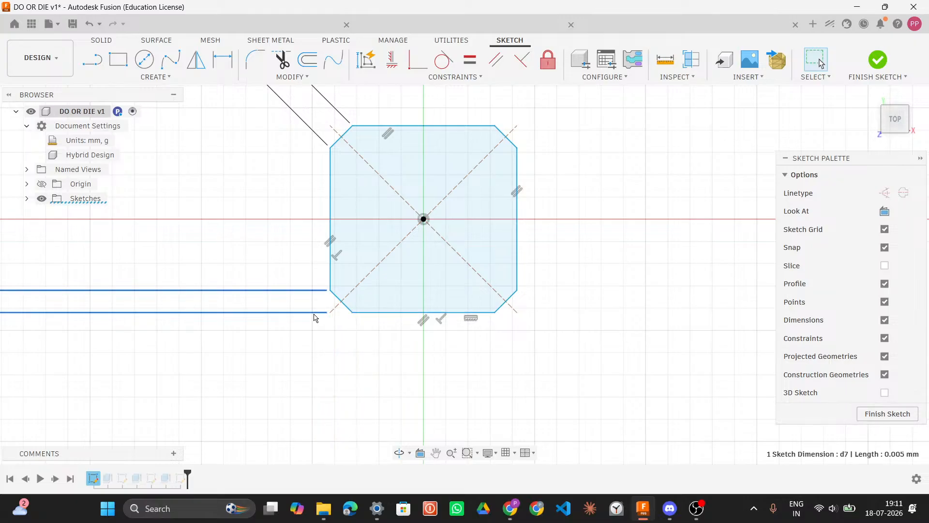
{"action": "key", "text": "Delete"}
Step: Move the 0.007 driven dimension further out from the square's upper-left corner
{"action": "scroll", "coordinate": [318, 317], "scroll_direction": "down", "scroll_amount": 1}
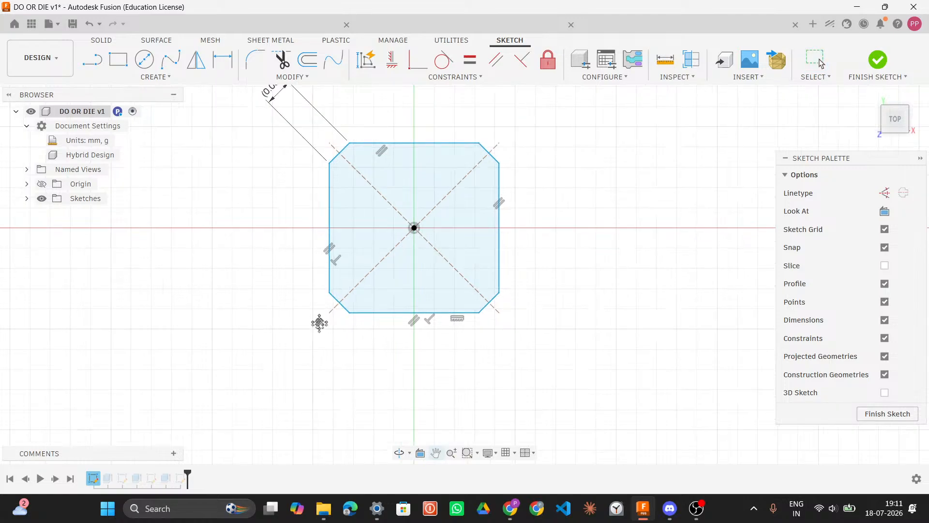
{"action": "middle_click_drag", "start_coordinate": [317, 317], "coordinate": [315, 347]}
{"action": "left_click", "coordinate": [266, 123]}
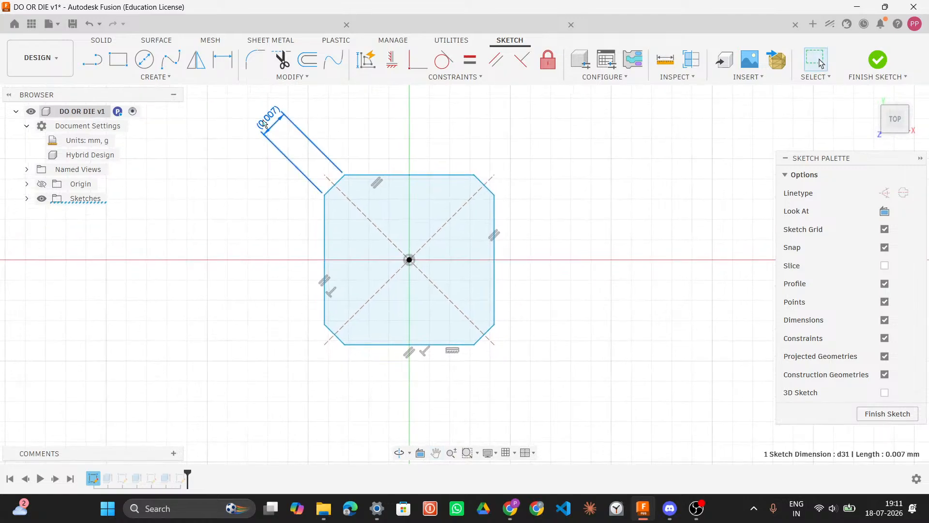
{"action": "left_click_drag", "start_coordinate": [265, 124], "coordinate": [256, 195]}
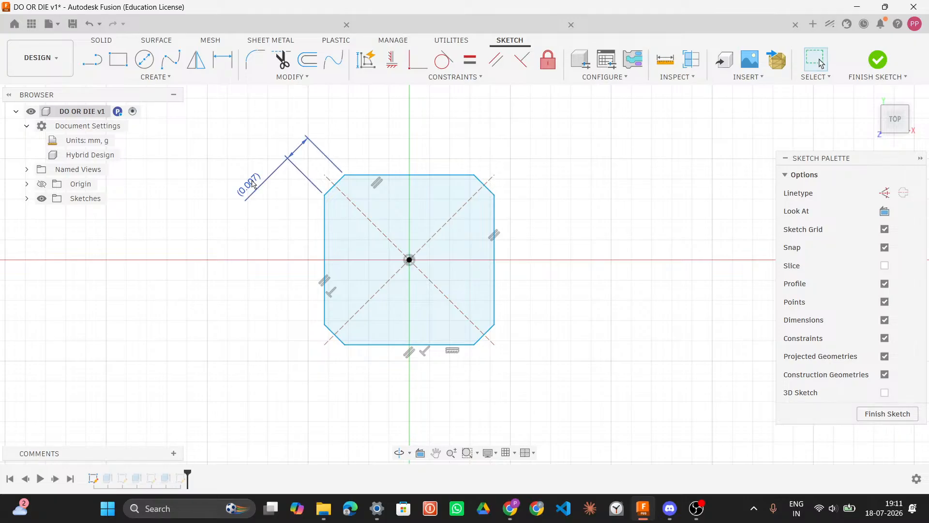
{"action": "left_click", "coordinate": [253, 184]}
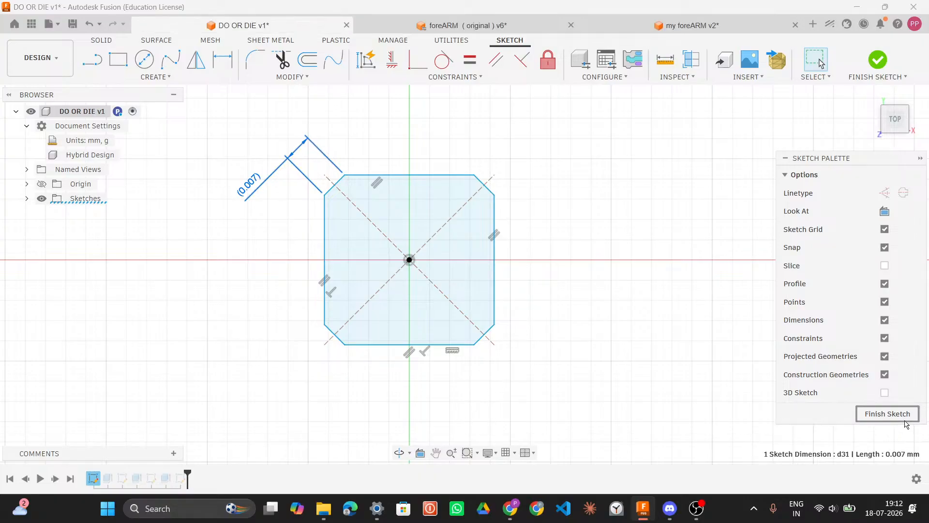
Step: Finish the sketch and examine the motor body's mounting holes in 3D
{"action": "left_click", "coordinate": [888, 414]}
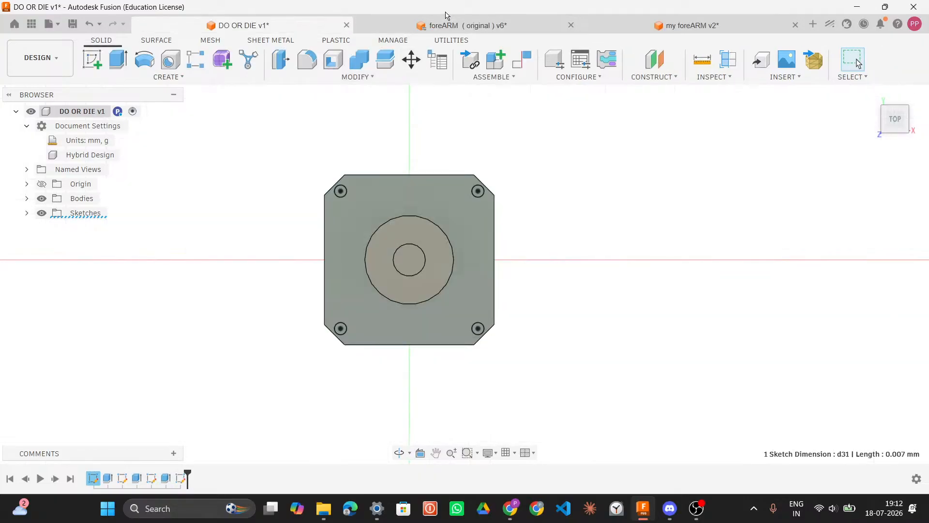
{"action": "mouse_move", "coordinate": [704, 506]}
{"action": "mouse_move", "coordinate": [612, 254]}
{"action": "middle_mouse_down", "text": "shift"}
{"action": "mouse_move", "coordinate": [620, 234]}
{"action": "mouse_move", "coordinate": [597, 218]}
{"action": "mouse_move", "coordinate": [600, 180]}
{"action": "mouse_move", "coordinate": [599, 218]}
{"action": "mouse_move", "coordinate": [617, 250]}
{"action": "middle_mouse_up", "text": "shift"}
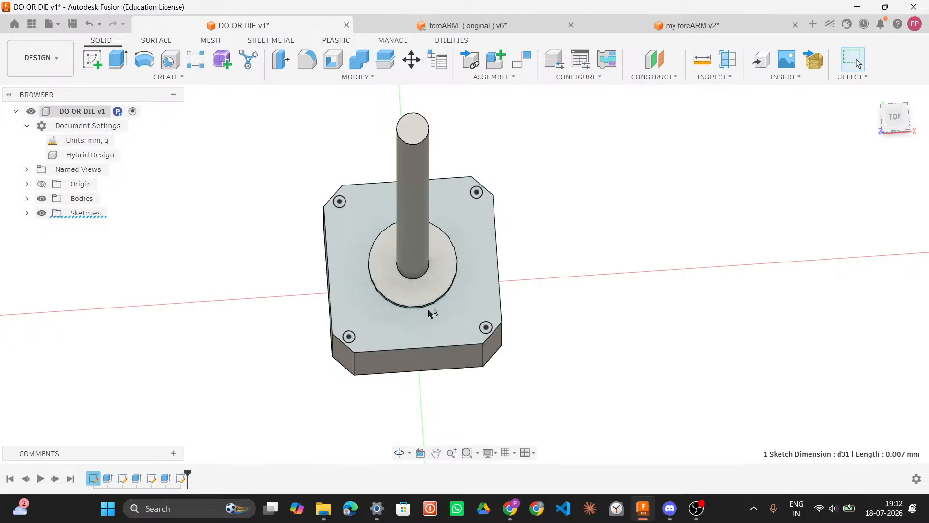
{"action": "scroll", "coordinate": [480, 194], "scroll_direction": "up", "scroll_amount": 2}
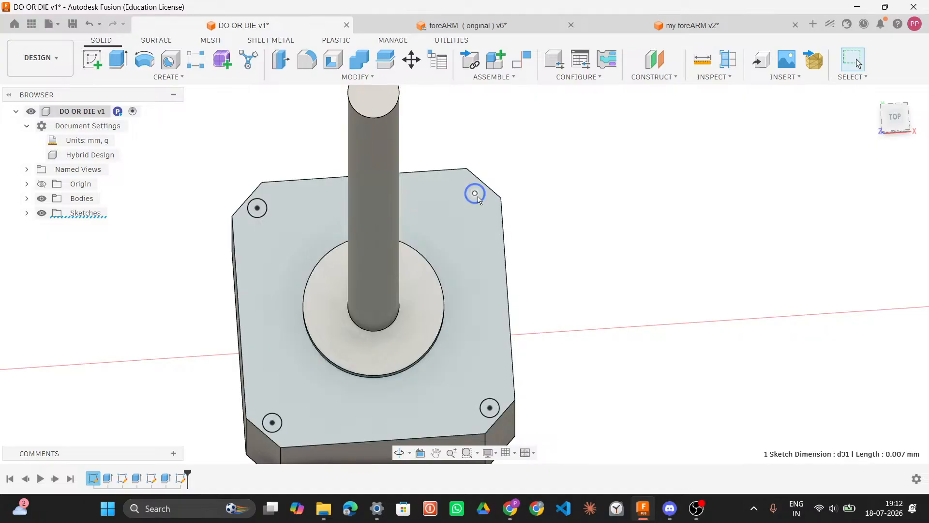
{"action": "left_click", "coordinate": [475, 193]}
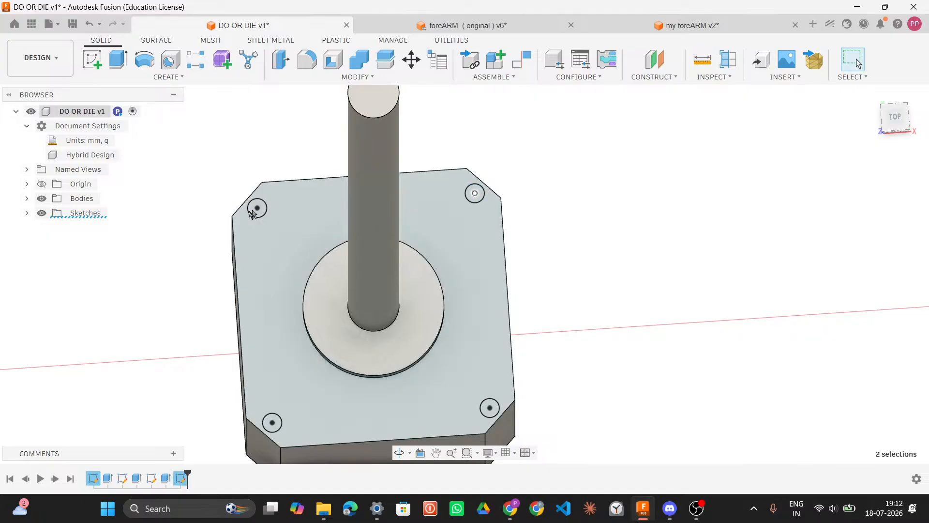
{"action": "left_click", "coordinate": [257, 208]}
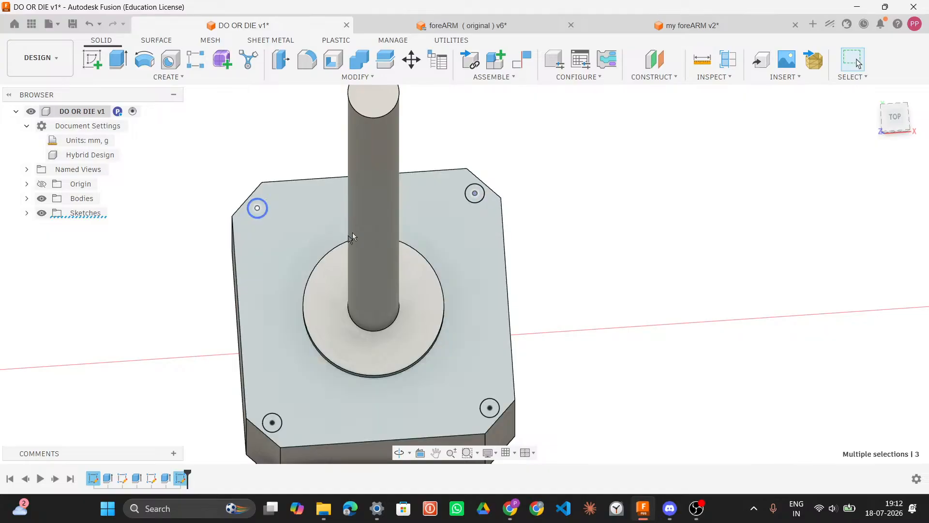
{"action": "left_click", "coordinate": [542, 199]}
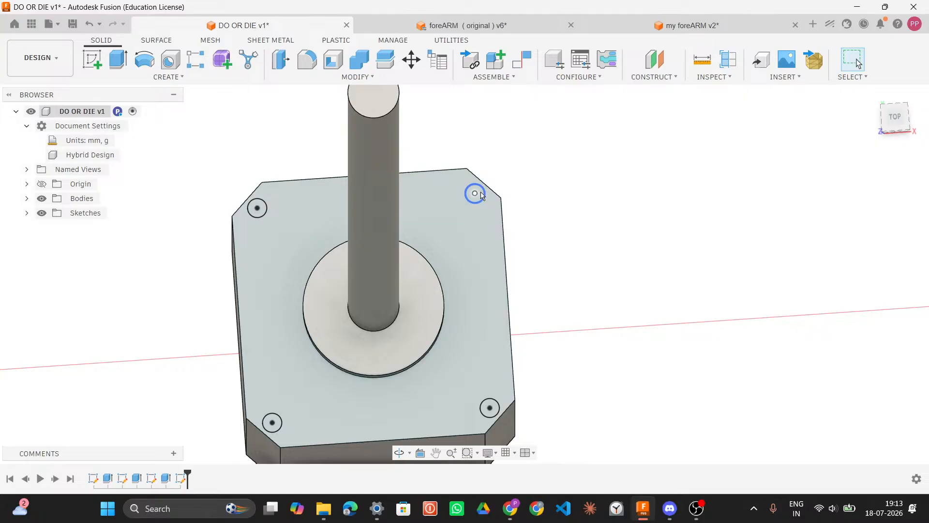
Step: Try to extrude the four mounting-hole profiles on the motor's top face
{"action": "left_click", "coordinate": [482, 195]}
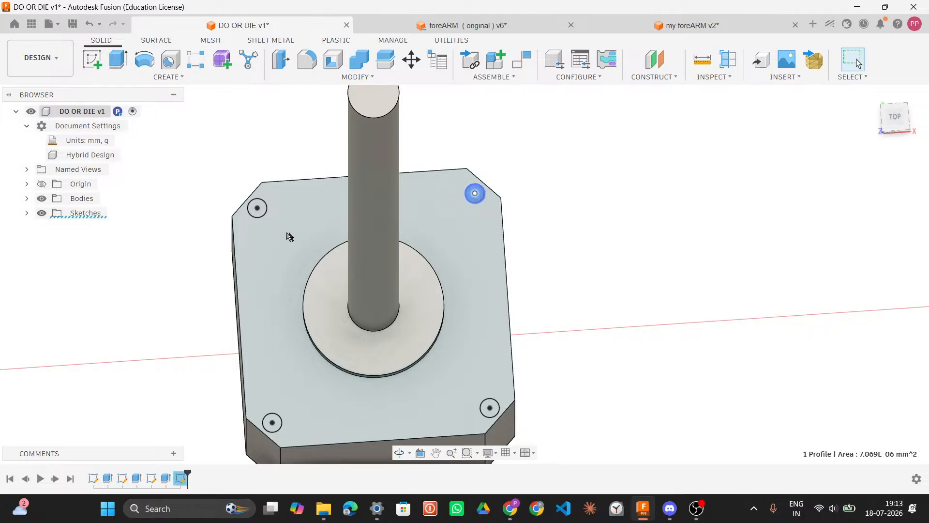
{"action": "left_click", "coordinate": [258, 210]}
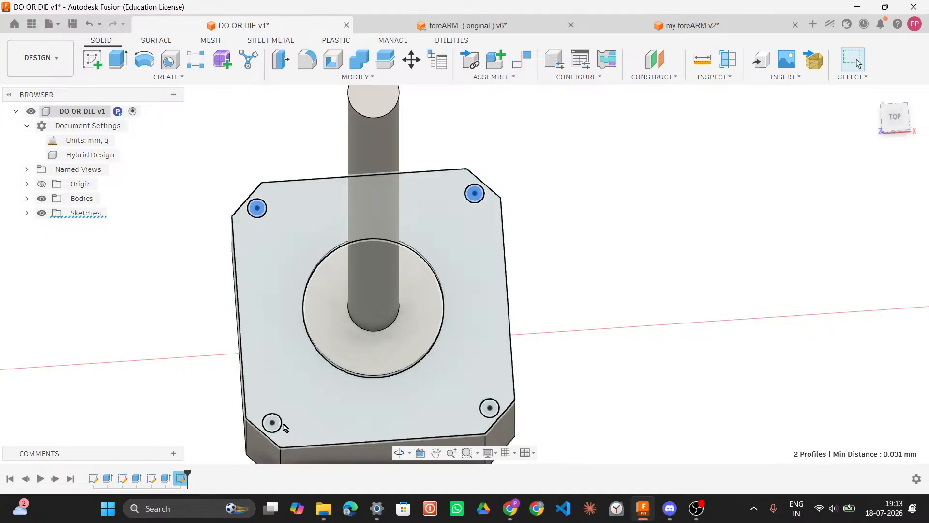
{"action": "left_click", "coordinate": [273, 423], "text": "ctrl"}
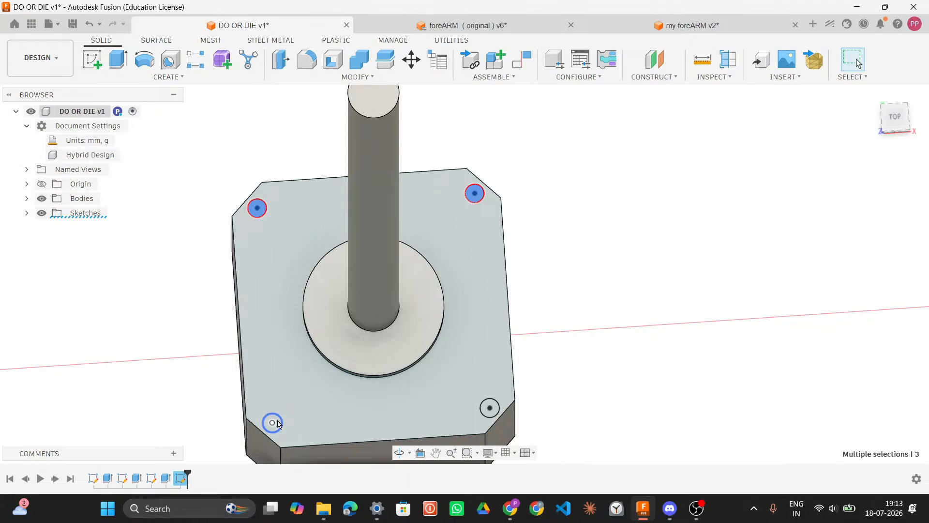
{"action": "left_click", "coordinate": [277, 420], "text": "ctrl"}
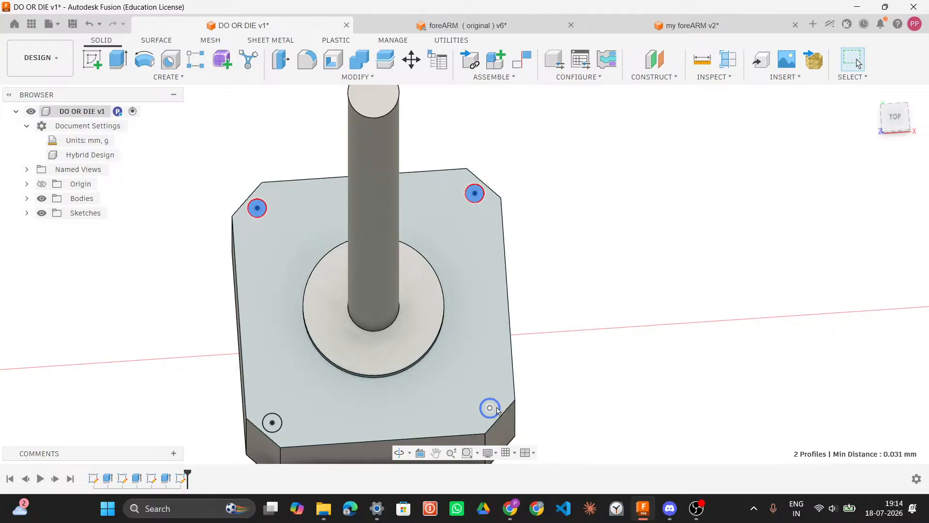
{"action": "left_click", "coordinate": [281, 425], "text": "ctrl"}
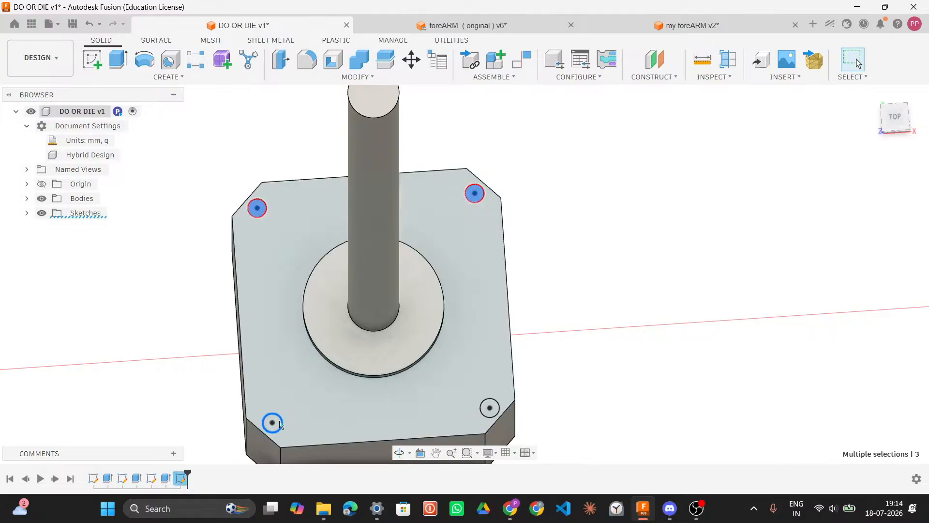
{"action": "key", "text": "q"}
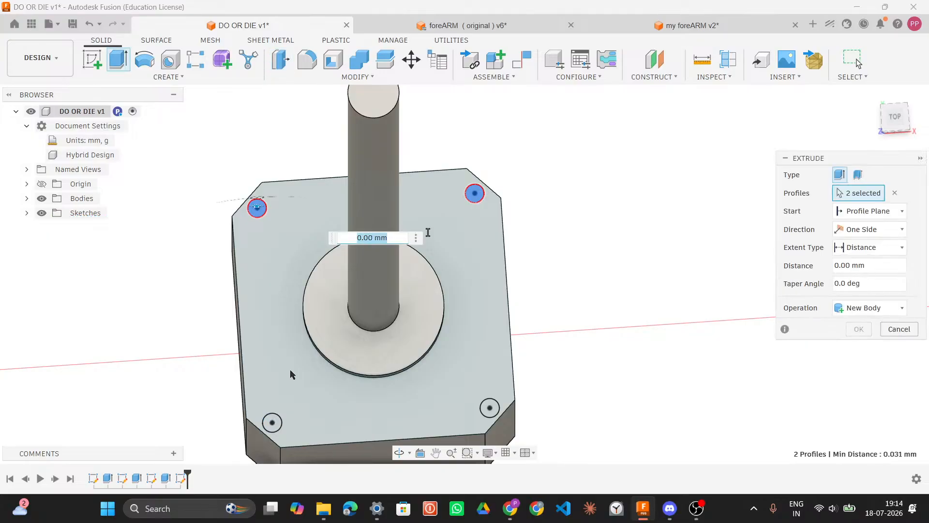
{"action": "middle_click_drag", "start_coordinate": [614, 308], "coordinate": [601, 295], "text": "shift"}
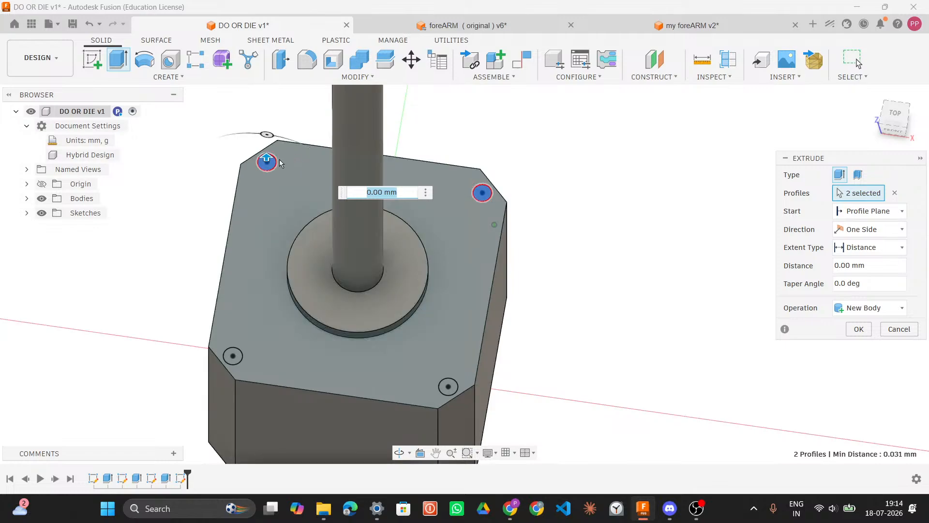
Step: Switch to the foreARM model and measure one of the motor's corner mounting holes
{"action": "left_click", "coordinate": [455, 27]}
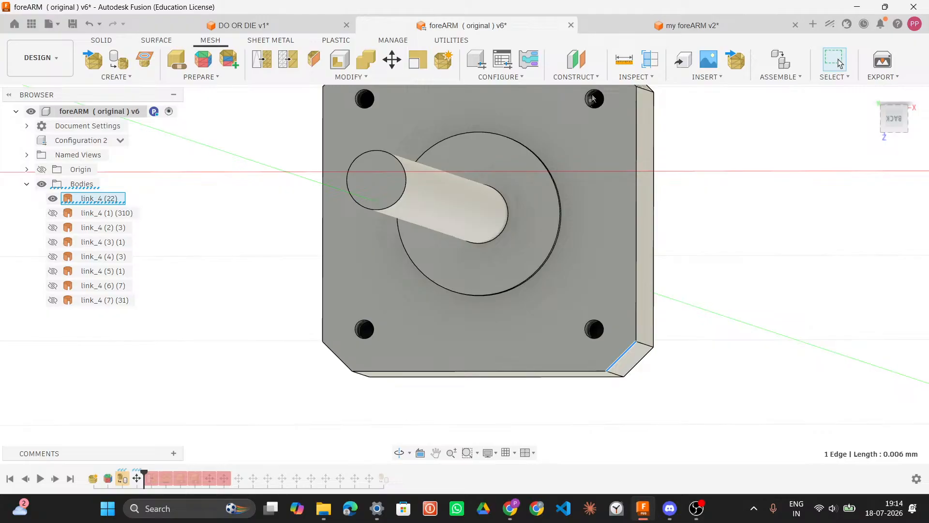
{"action": "left_click", "coordinate": [595, 99]}
{"action": "left_click", "coordinate": [617, 62]}
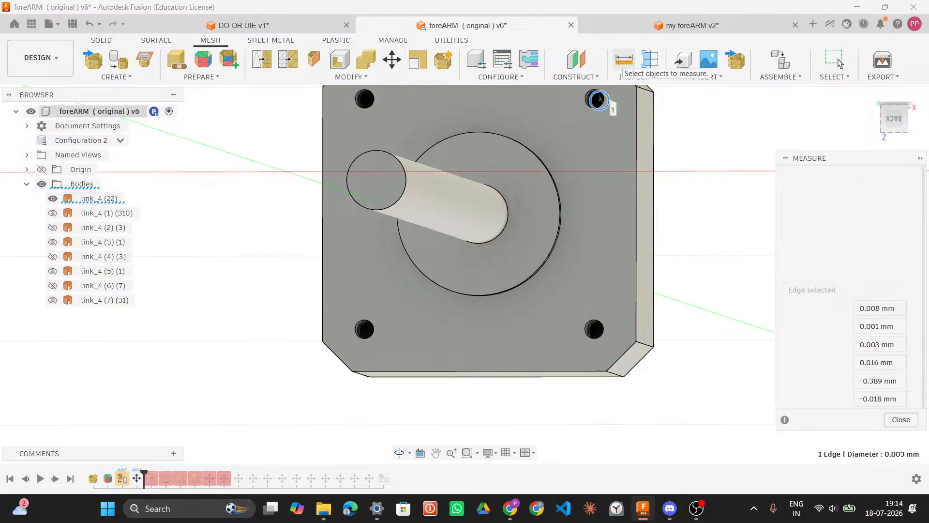
{"action": "left_click", "coordinate": [593, 97]}
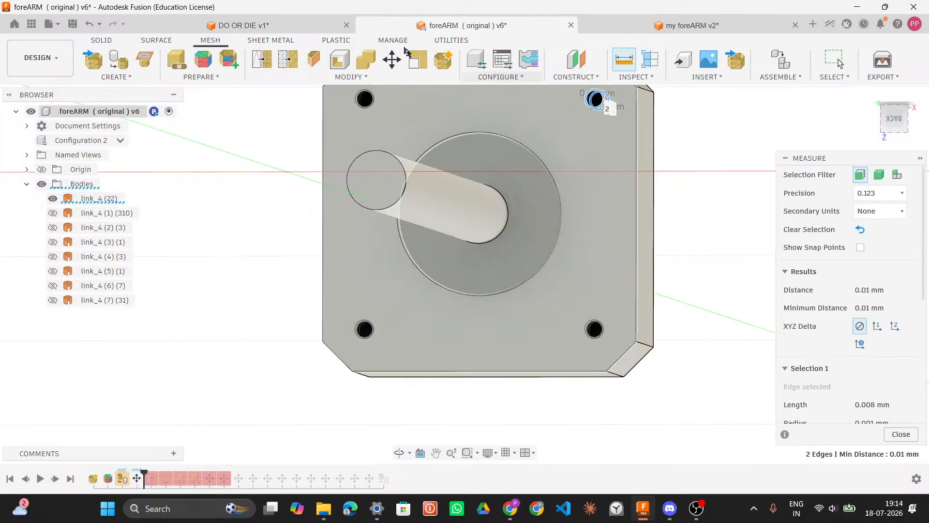
Step: Return to the DO OR DIE design and try selecting the four mounting-hole circles for an extrusion
{"action": "left_click", "coordinate": [298, 30]}
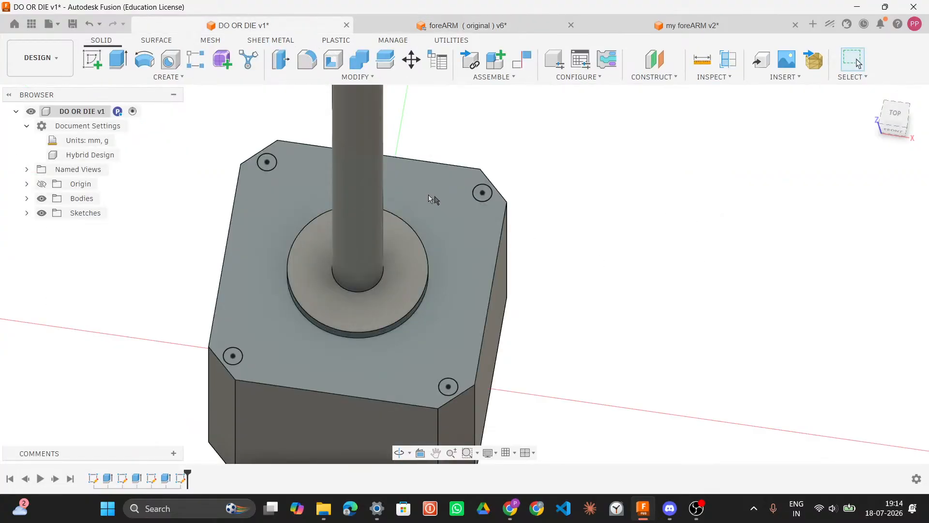
{"action": "left_click", "coordinate": [27, 213]}
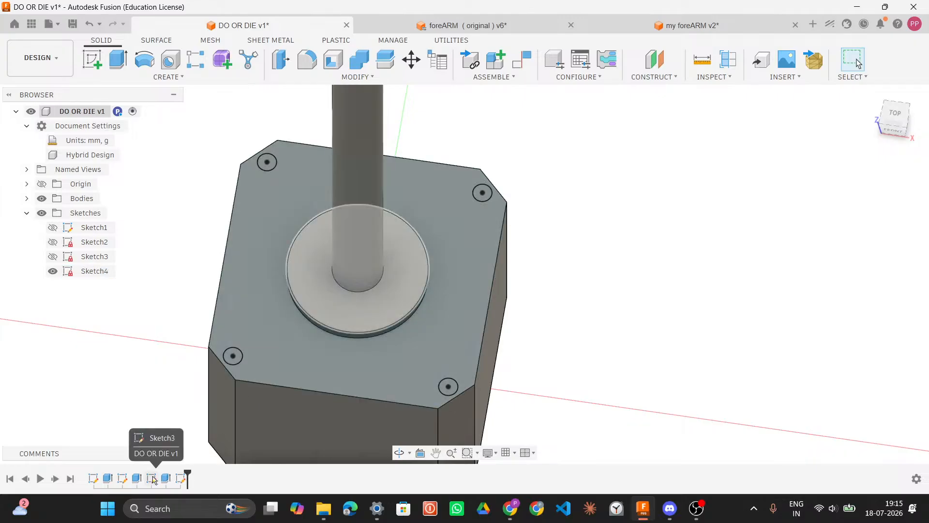
{"action": "left_click", "coordinate": [181, 480]}
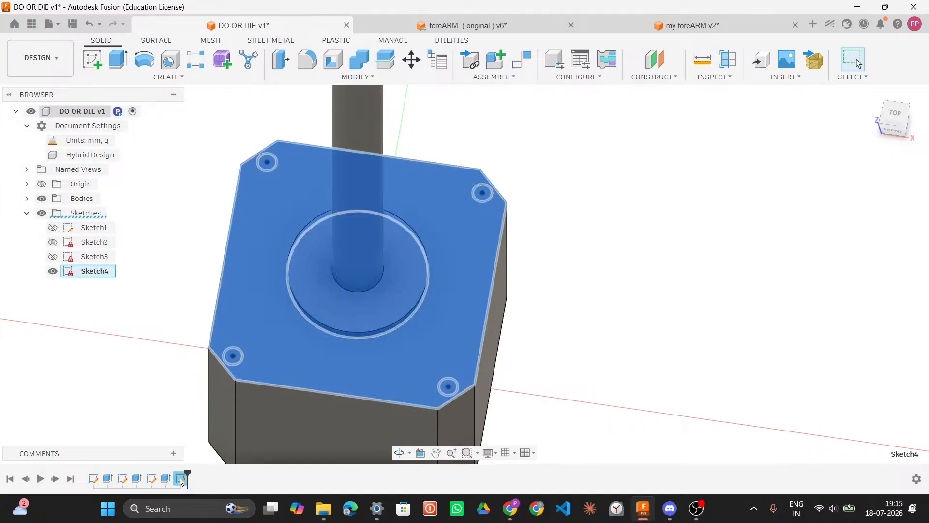
{"action": "left_click", "coordinate": [706, 222]}
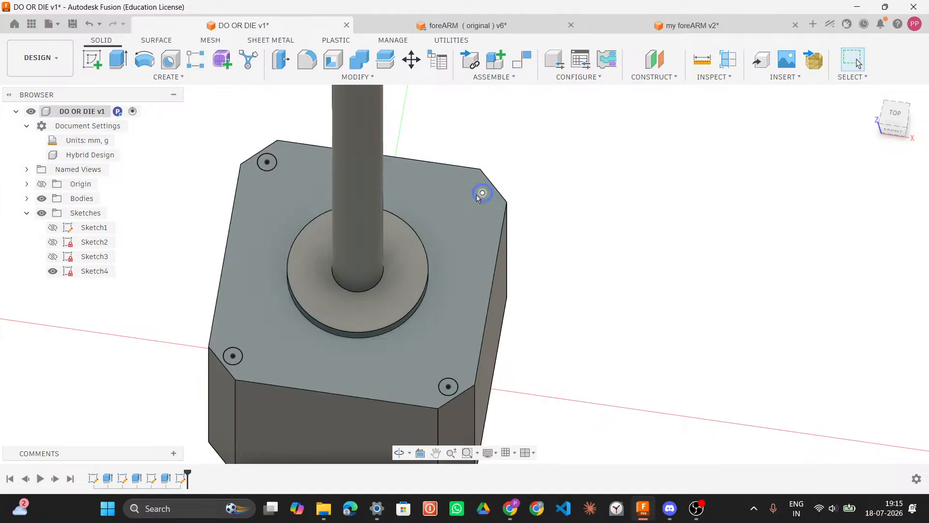
{"action": "left_click", "coordinate": [493, 191]}
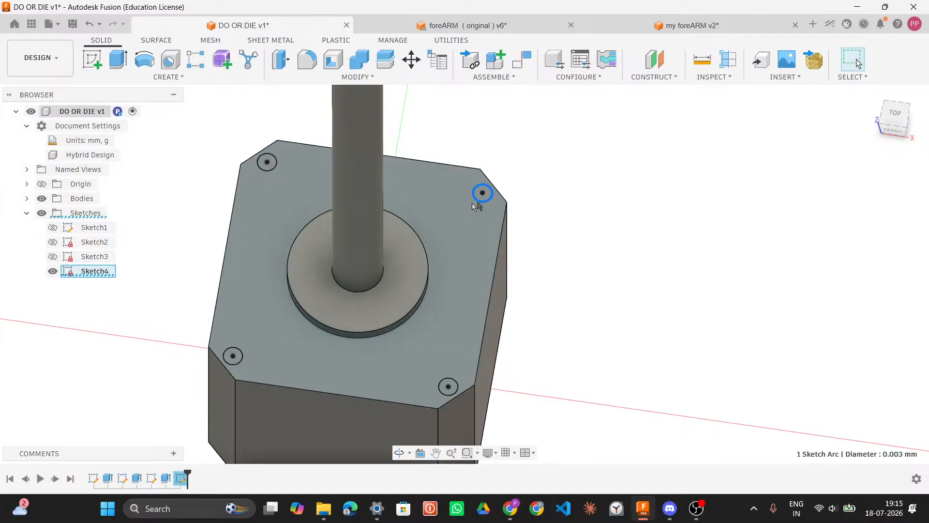
{"action": "left_click", "coordinate": [278, 164]}
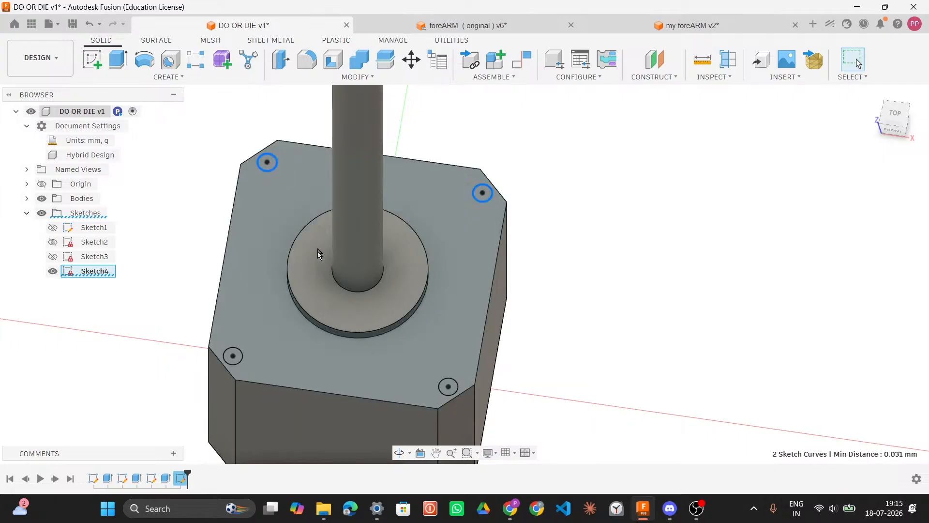
{"action": "left_click", "coordinate": [241, 357]}
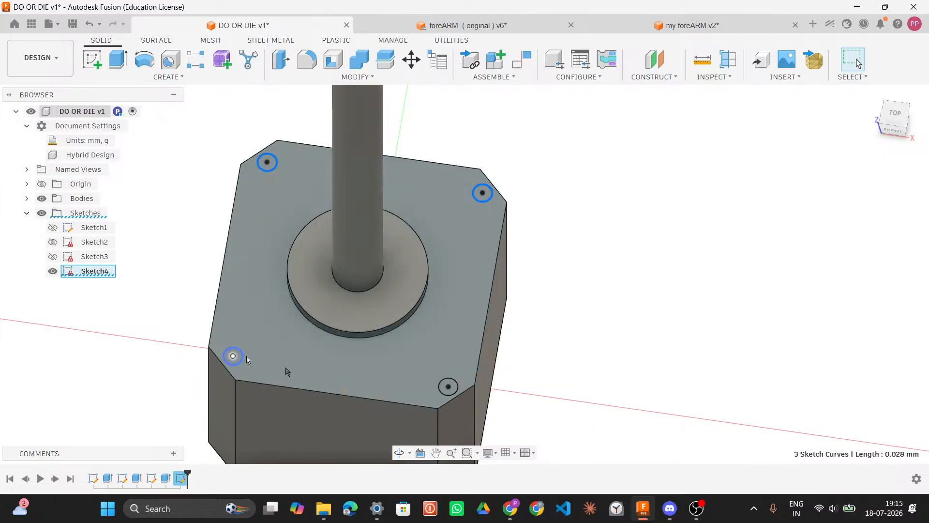
{"action": "left_click", "coordinate": [443, 393]}
{"action": "key", "text": "q"}
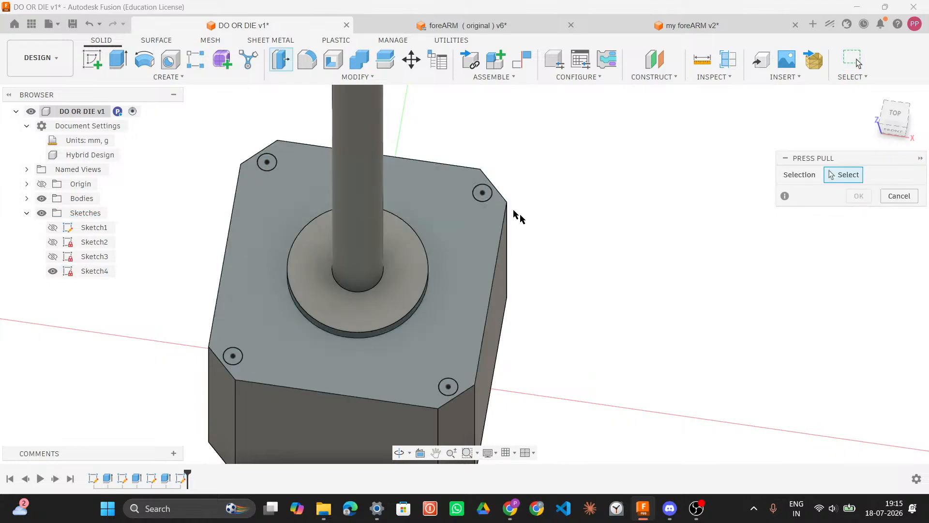
{"action": "left_click", "coordinate": [483, 193]}
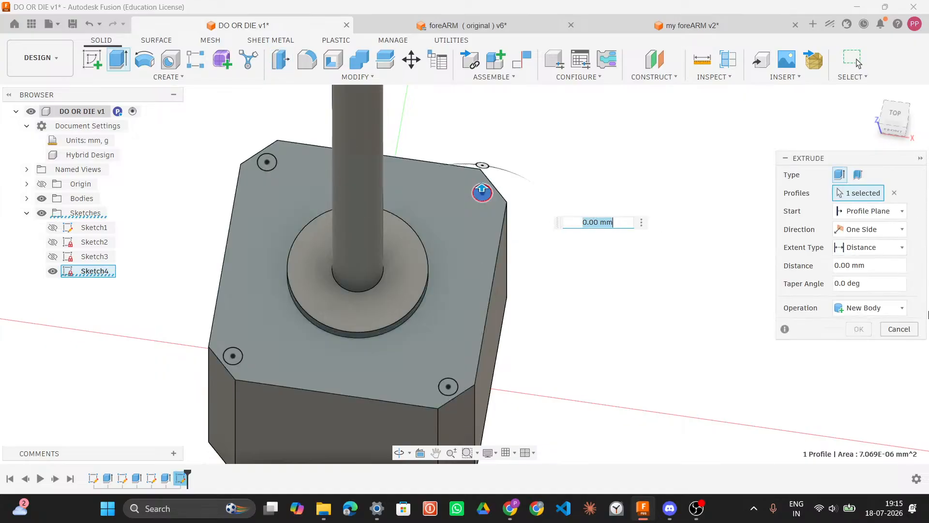
{"action": "left_click", "coordinate": [910, 335]}
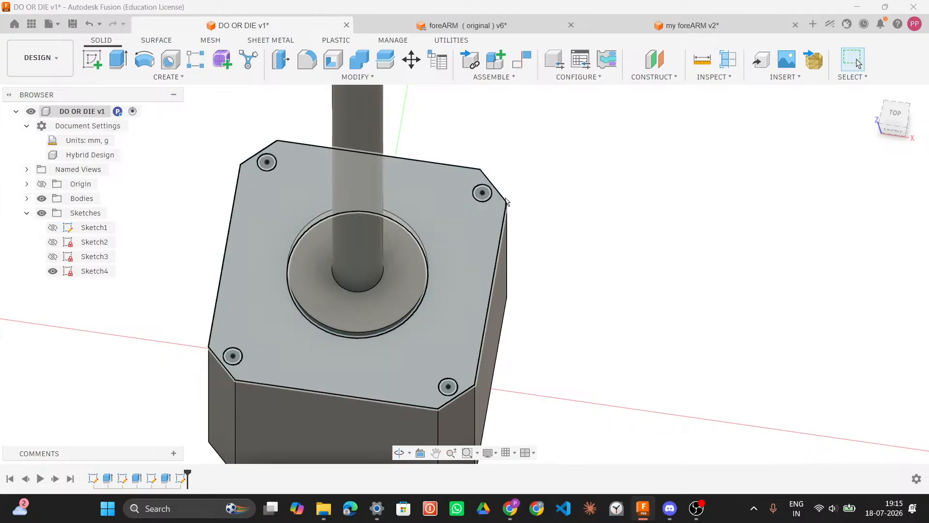
Step: Extrude the four mounting-hole profiles as a cut 0.01 mm deep into the motor body
{"action": "key", "text": "q"}
{"action": "left_click", "coordinate": [482, 193]}
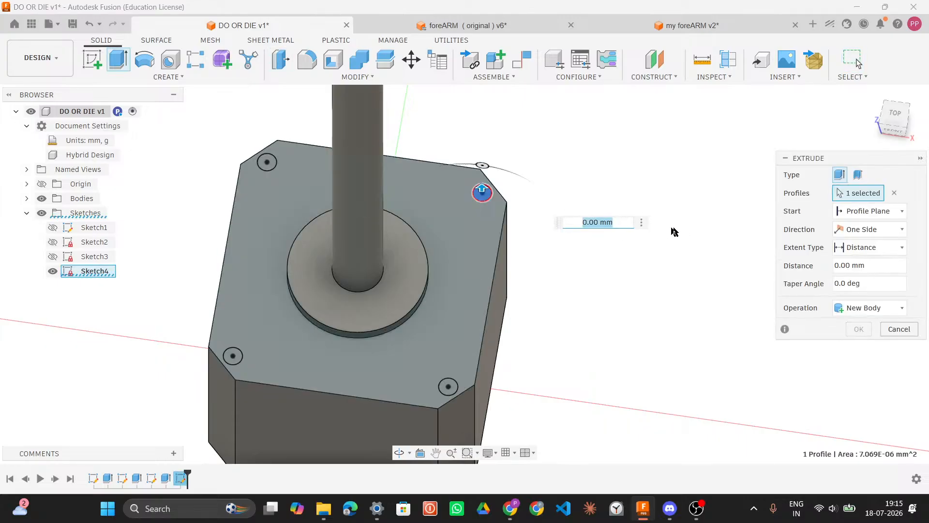
{"action": "left_click", "coordinate": [268, 163]}
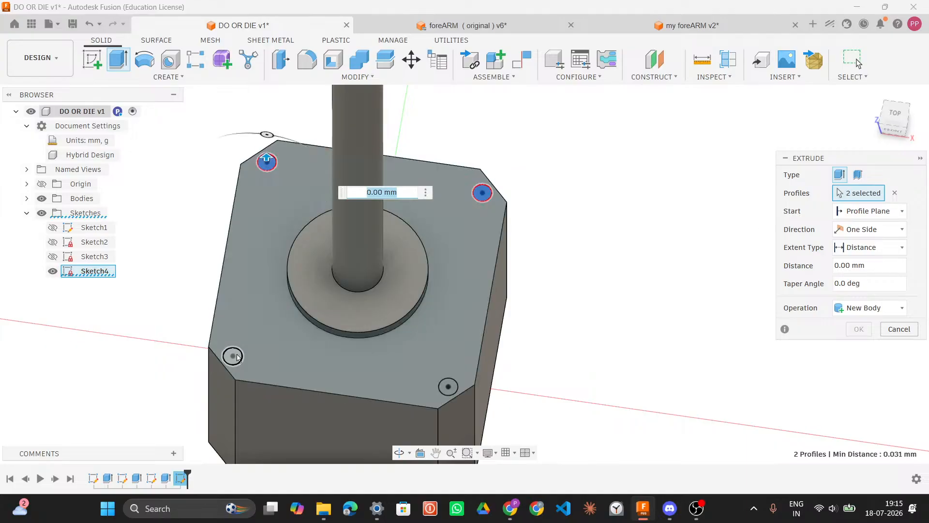
{"action": "left_click", "coordinate": [235, 357]}
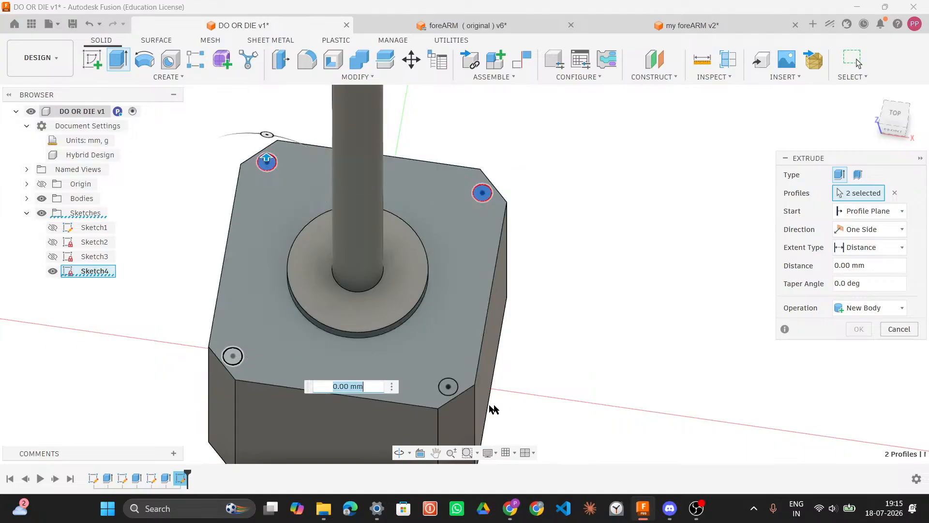
{"action": "left_click", "coordinate": [449, 387]}
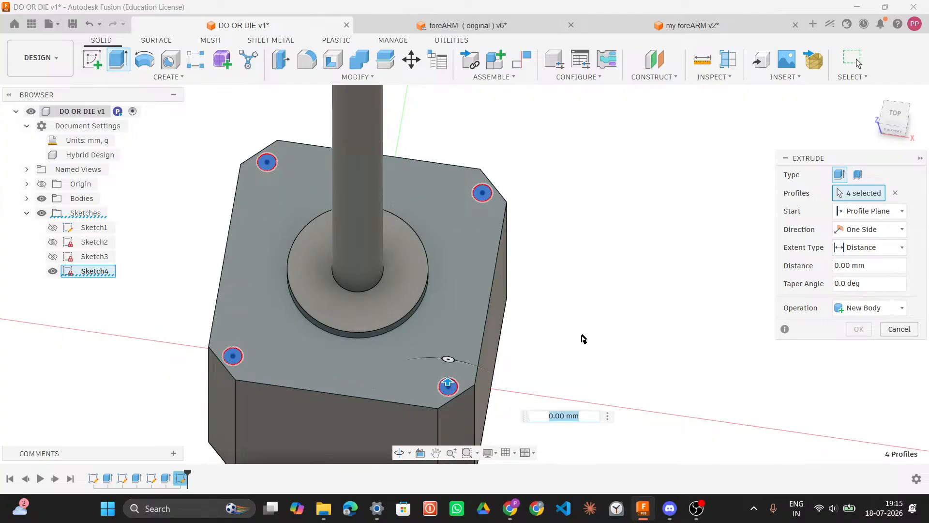
{"action": "left_click", "coordinate": [571, 415]}
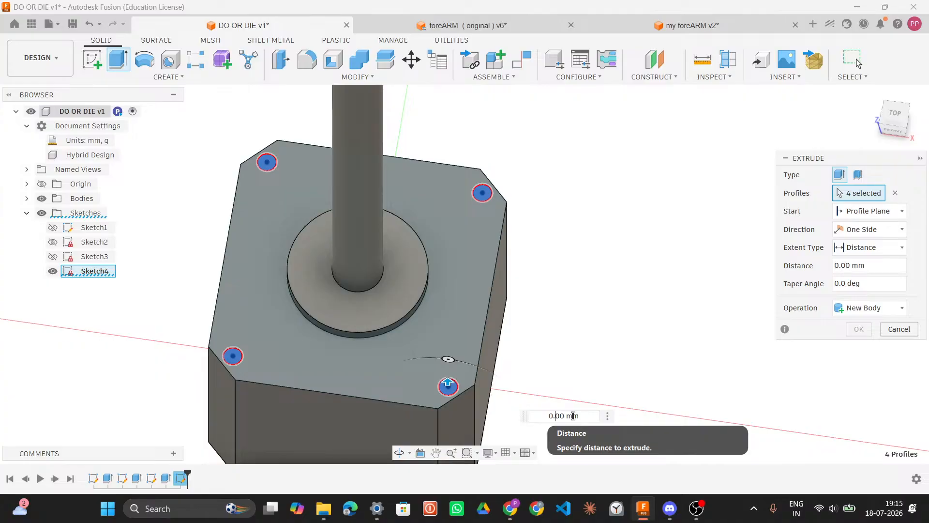
{"action": "type", "text": "-0.001"}
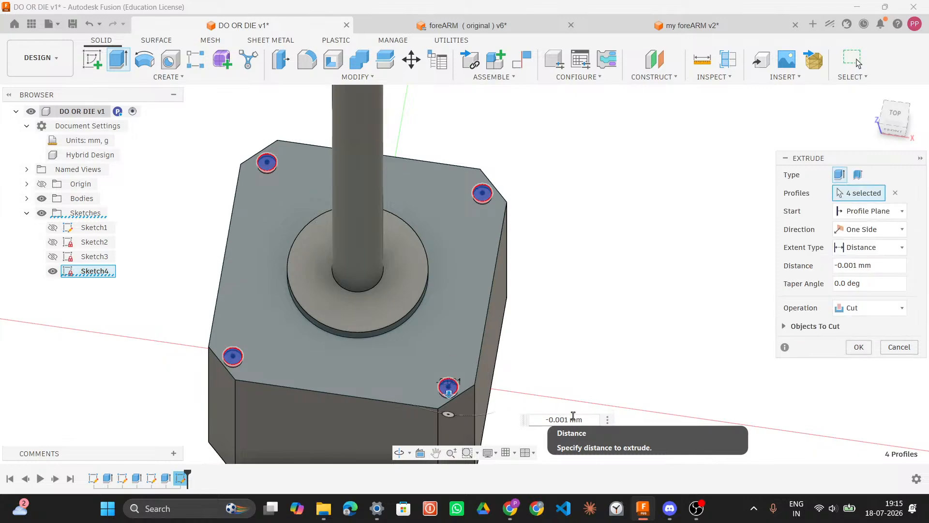
{"action": "middle_click_drag", "start_coordinate": [581, 263], "coordinate": [590, 200], "text": "shift"}
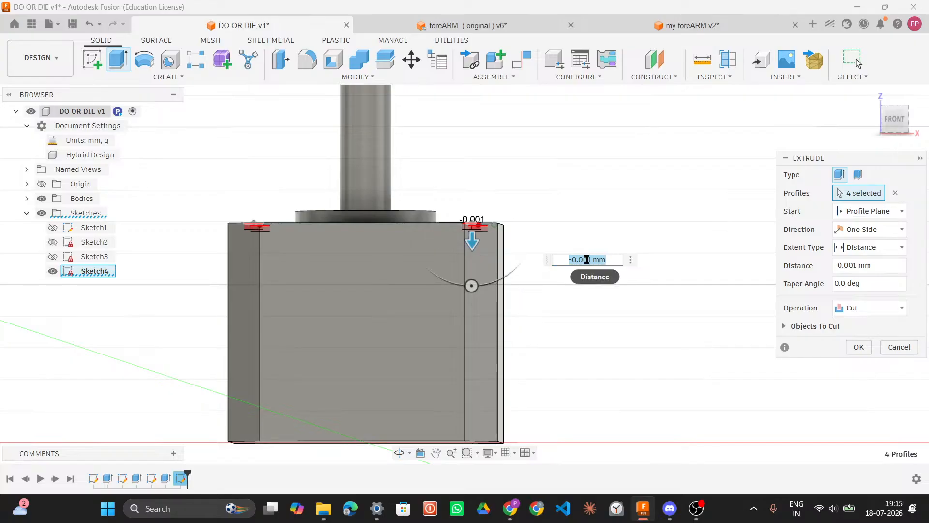
{"action": "left_click", "coordinate": [605, 262]}
{"action": "key", "text": "BackSpace"}
{"action": "key", "text": "BackSpace"}
{"action": "type", "text": "1"}
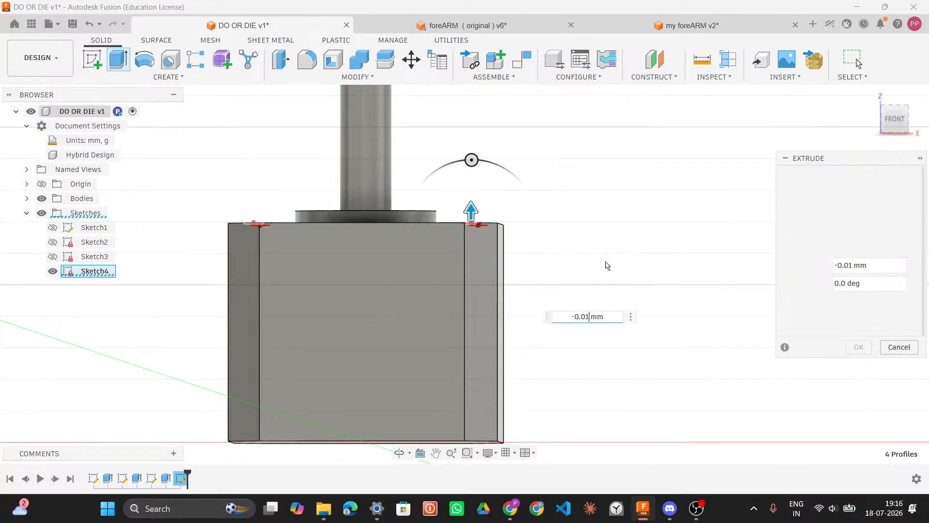
{"action": "key", "text": "Return"}
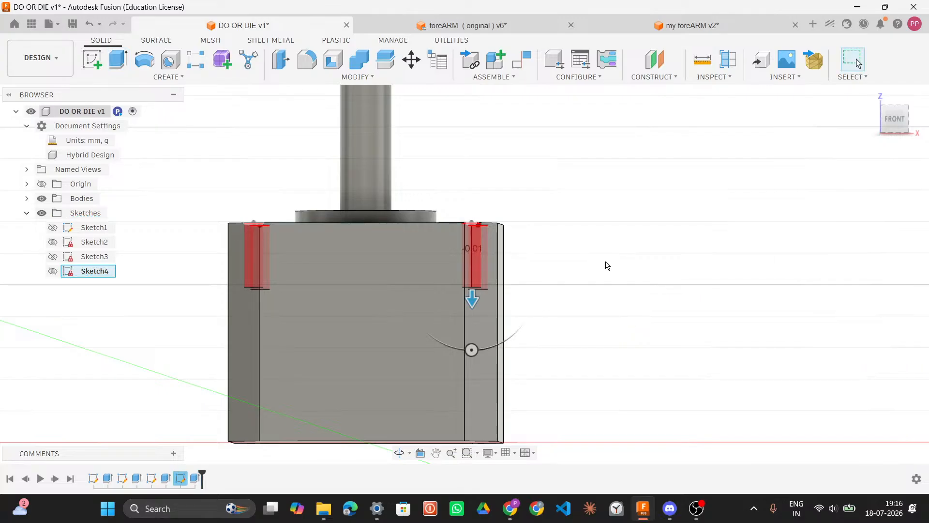
{"action": "middle_click_drag", "start_coordinate": [605, 264], "coordinate": [631, 305], "text": "shift"}
{"action": "scroll", "coordinate": [598, 266], "scroll_direction": "down", "scroll_amount": 5}
{"action": "middle_click_drag", "start_coordinate": [595, 264], "coordinate": [631, 289], "text": "shift"}
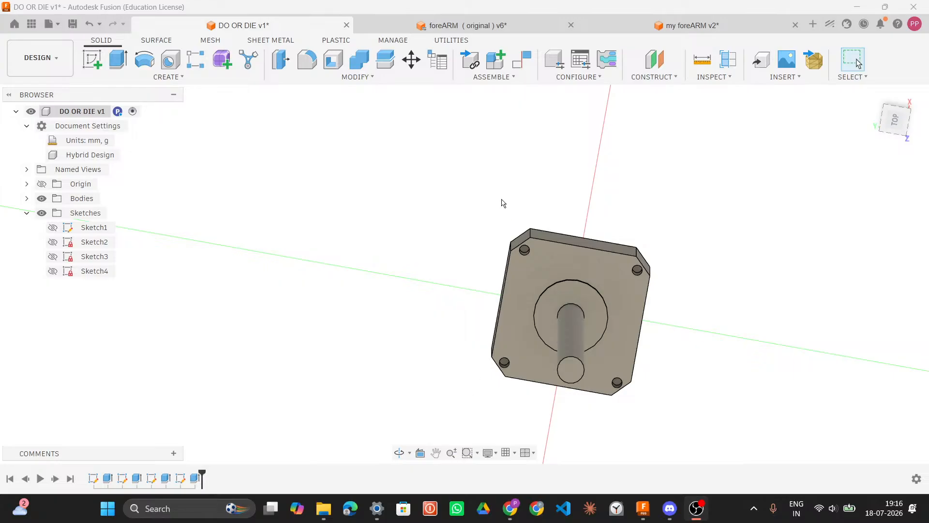
{"action": "mouse_move", "coordinate": [669, 508]}
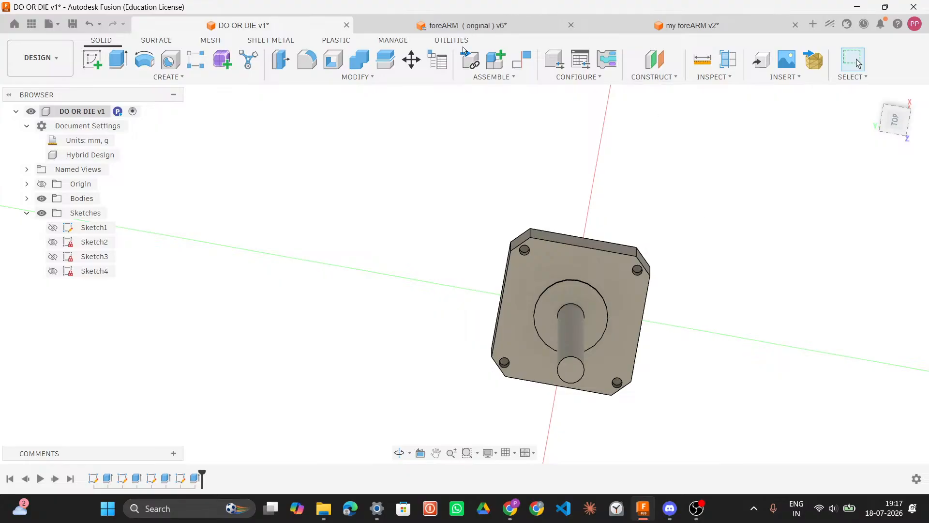
Step: Switch to the foreARM model and toggle the visibility of its link_4 bodies to examine the other parts
{"action": "left_click", "coordinate": [479, 26]}
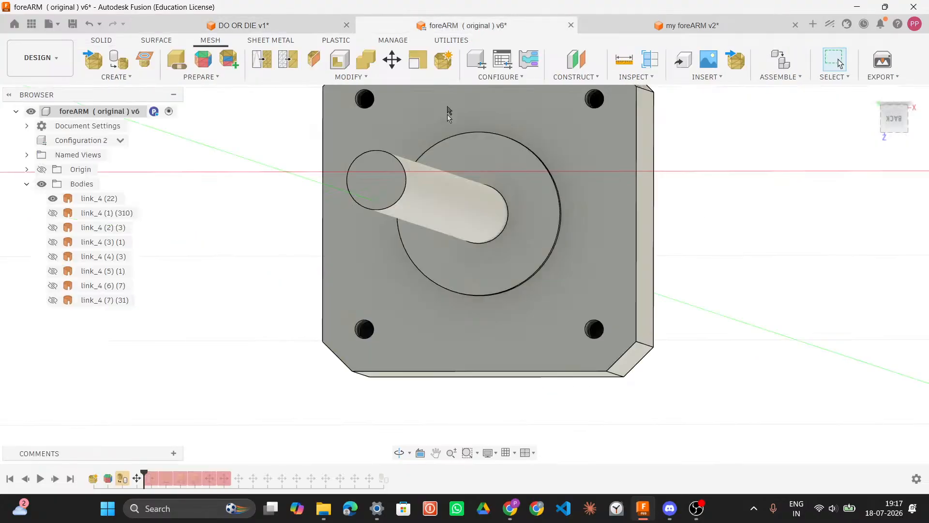
{"action": "scroll", "coordinate": [651, 290], "scroll_direction": "down", "scroll_amount": 10}
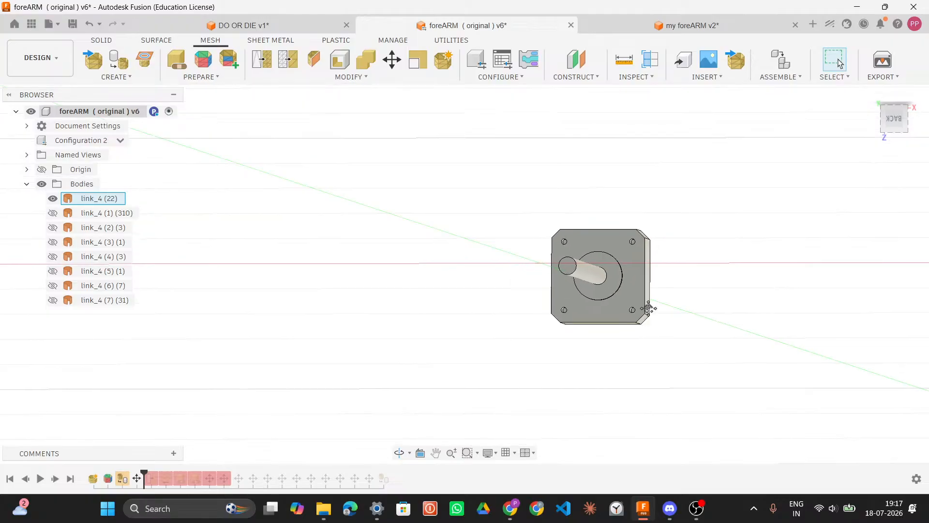
{"action": "left_click", "coordinate": [52, 213]}
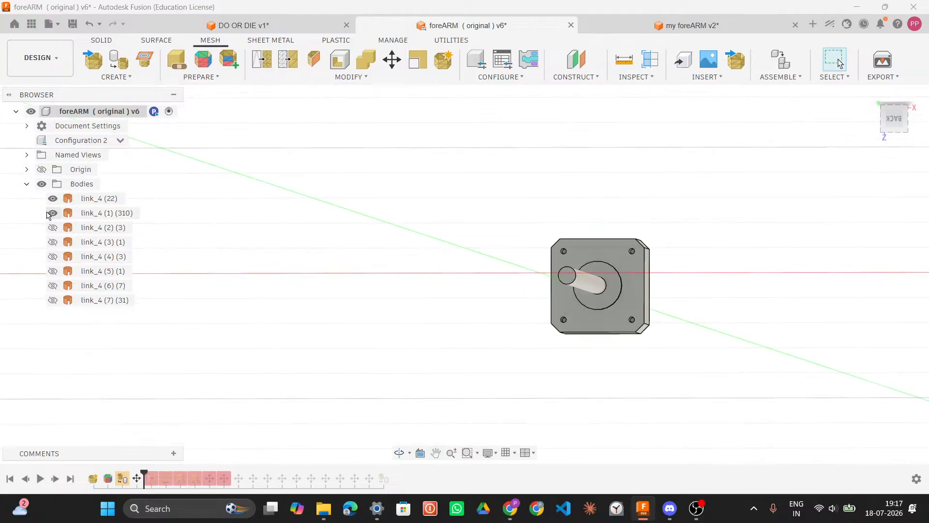
{"action": "left_click", "coordinate": [50, 216]}
{"action": "left_click", "coordinate": [51, 216]}
{"action": "left_click", "coordinate": [51, 215]}
{"action": "left_click", "coordinate": [53, 228]}
{"action": "left_click", "coordinate": [52, 228]}
{"action": "left_click", "coordinate": [52, 300]}
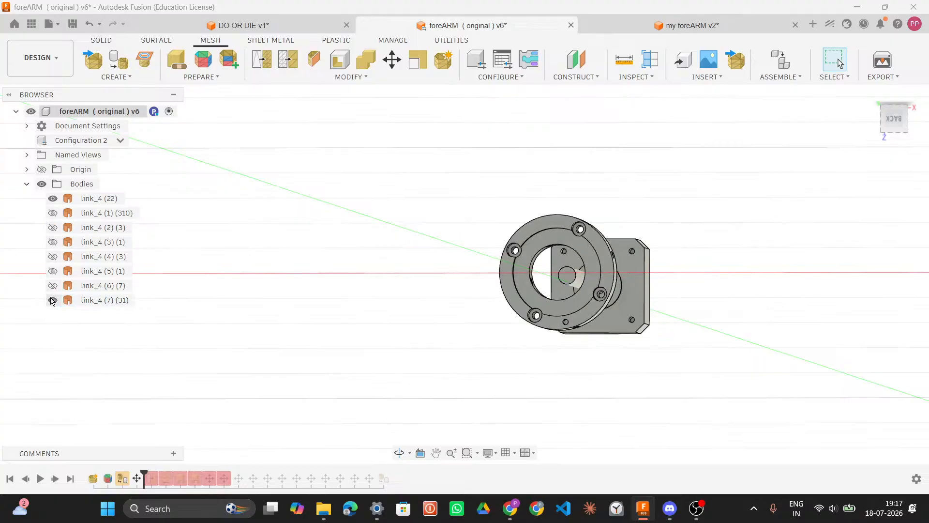
Step: Show the link_4 (6) body in place of link_4 (7) and examine its back face and collar from several angles
{"action": "left_click", "coordinate": [52, 300]}
{"action": "left_click", "coordinate": [53, 285]}
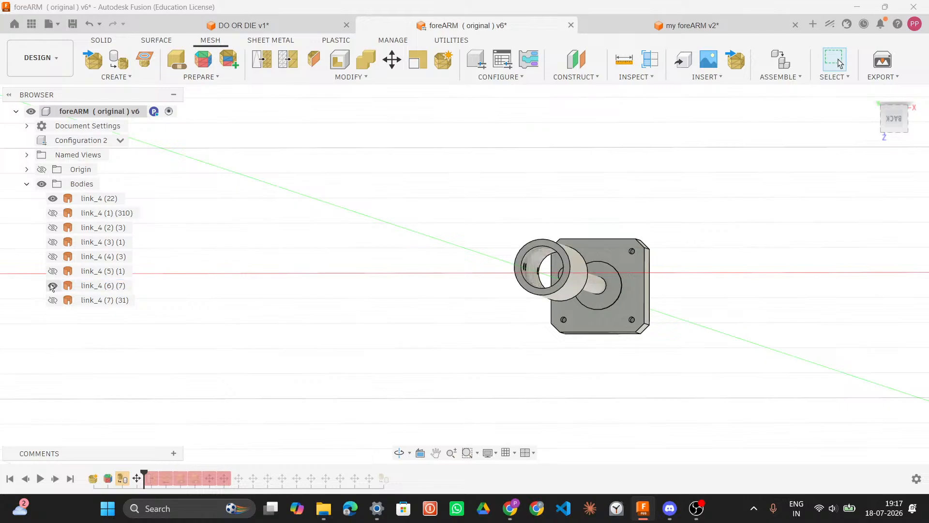
{"action": "middle_click_drag", "start_coordinate": [649, 282], "coordinate": [651, 282], "text": "shift"}
{"action": "left_click", "coordinate": [898, 123]}
{"action": "scroll", "coordinate": [600, 292], "scroll_direction": "up", "scroll_amount": 5}
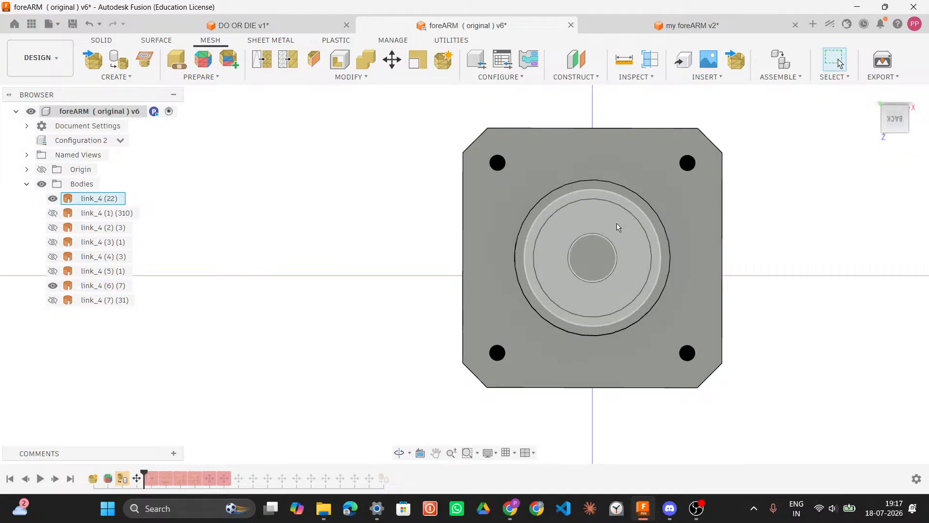
{"action": "middle_click_drag", "start_coordinate": [837, 224], "coordinate": [842, 222], "text": "shift"}
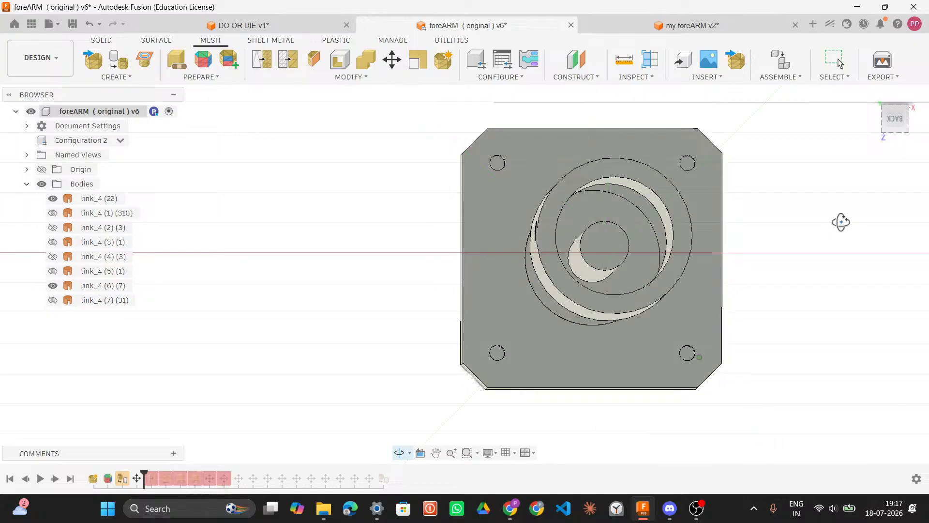
{"action": "left_click", "coordinate": [892, 121]}
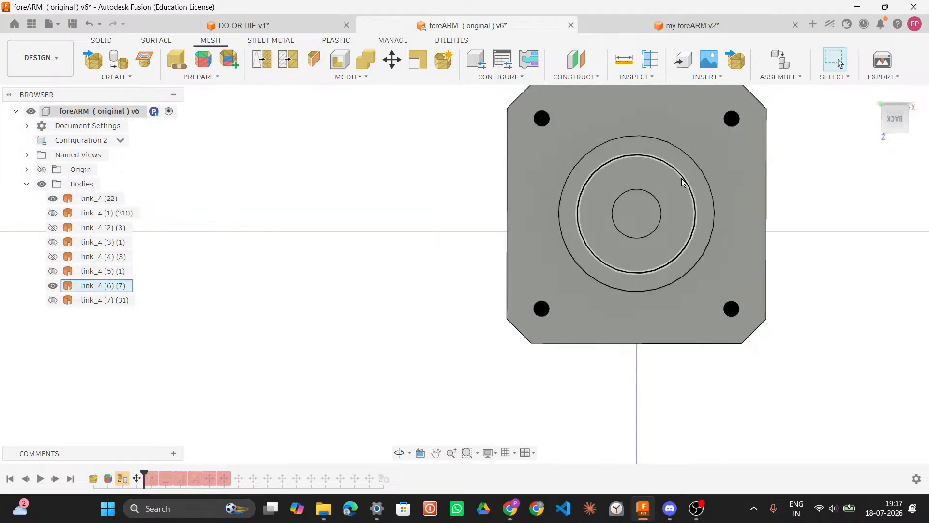
{"action": "left_click", "coordinate": [681, 192]}
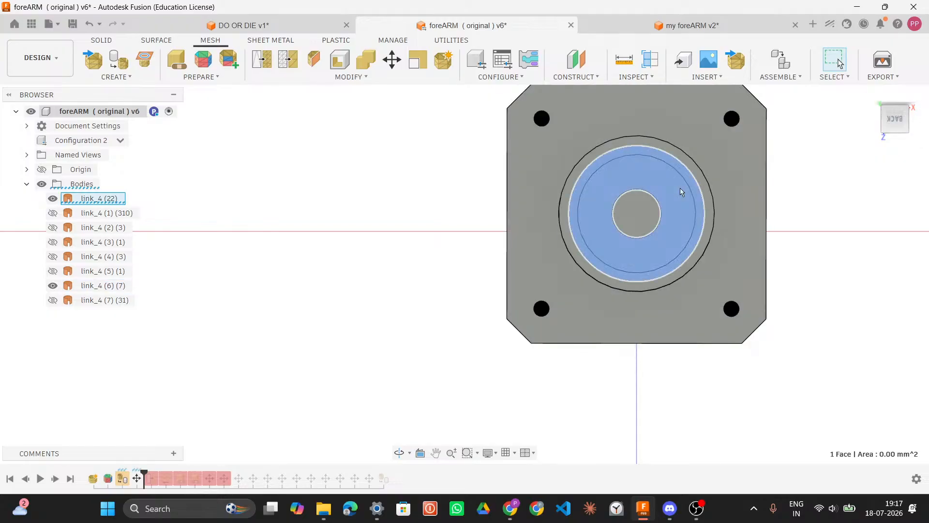
{"action": "mouse_move", "coordinate": [809, 174]}
{"action": "middle_mouse_down", "text": "shift"}
{"action": "mouse_move", "coordinate": [820, 174]}
{"action": "mouse_move", "coordinate": [812, 176]}
{"action": "middle_mouse_up", "text": "shift"}
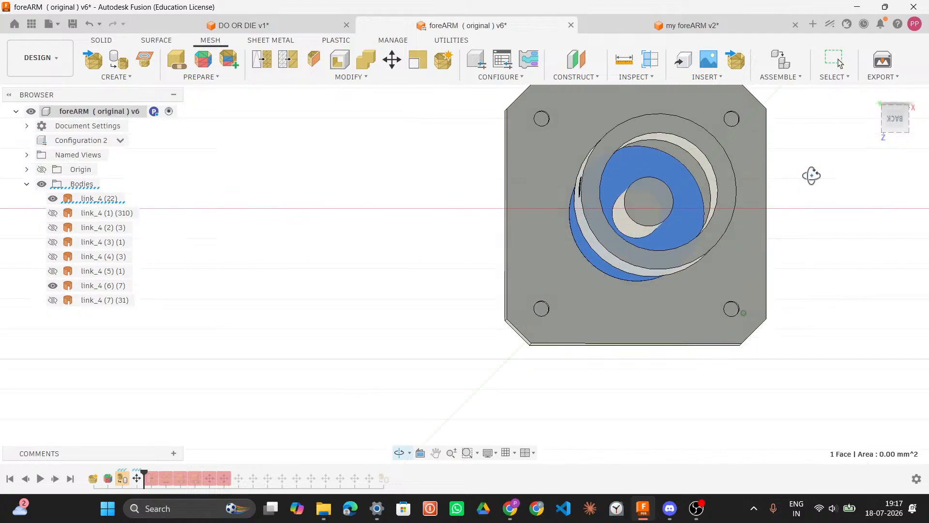
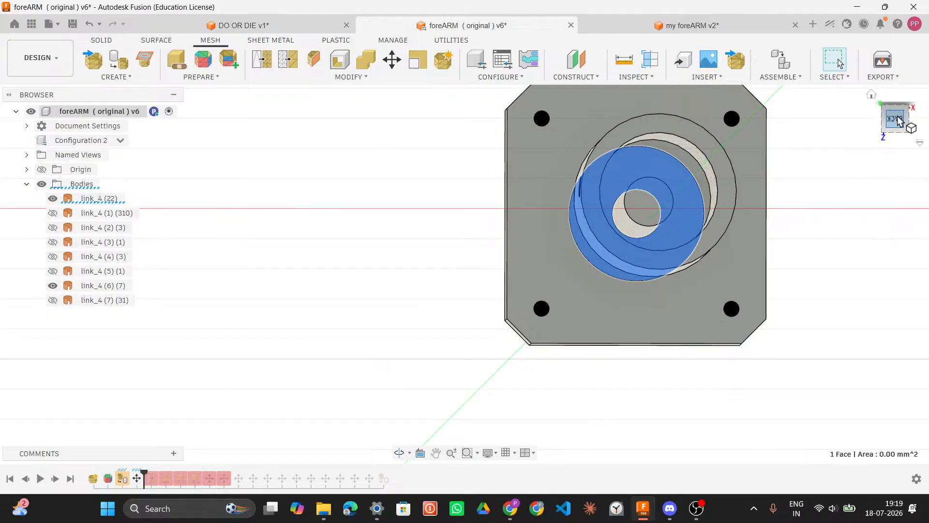
Step: Examine the foreARM motor's collar face and shaft edges from several angles
{"action": "left_click", "coordinate": [875, 97]}
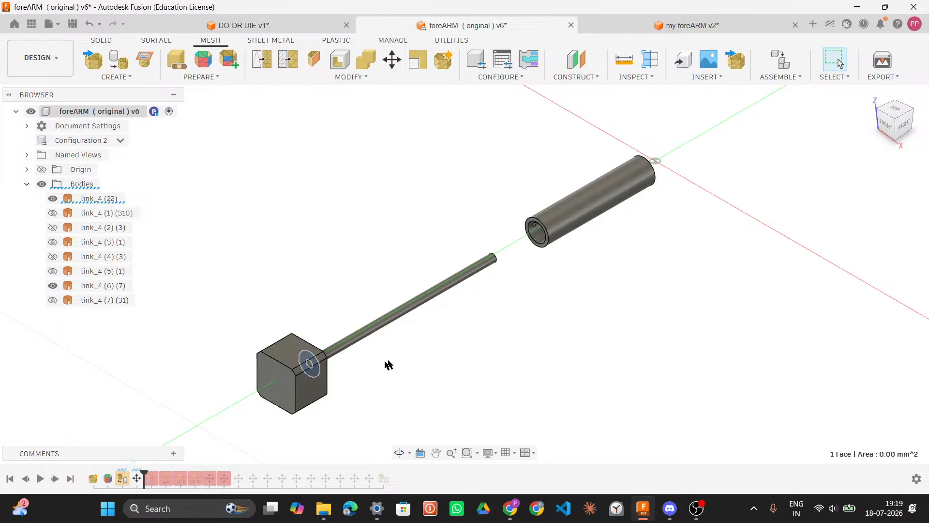
{"action": "middle_click_drag", "start_coordinate": [391, 360], "coordinate": [289, 317], "text": "shift"}
{"action": "scroll", "coordinate": [319, 276], "scroll_direction": "up", "scroll_amount": 8}
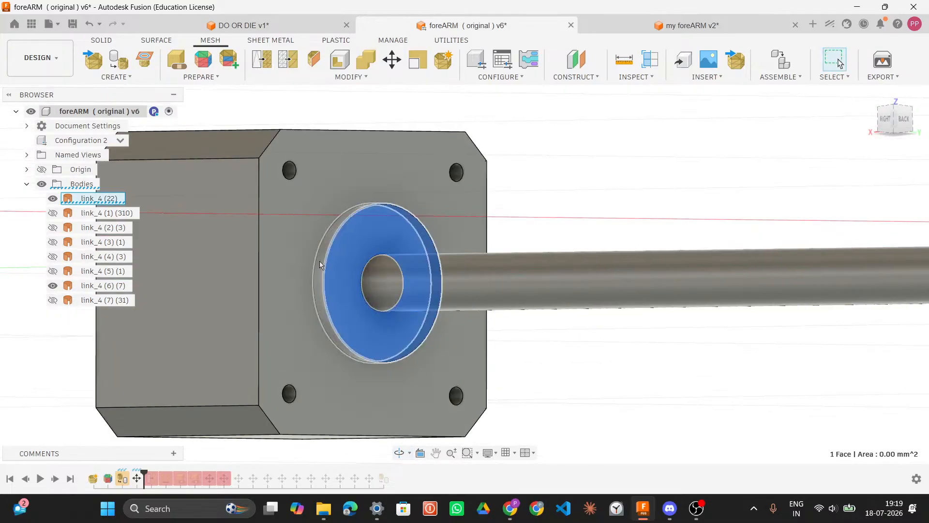
{"action": "left_click", "coordinate": [325, 266]}
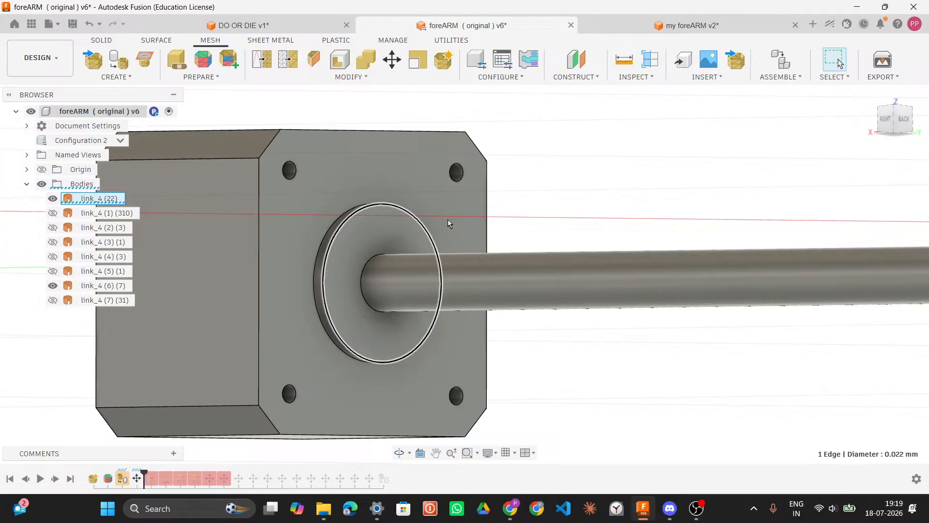
{"action": "middle_click_drag", "start_coordinate": [732, 178], "coordinate": [846, 178], "text": "shift"}
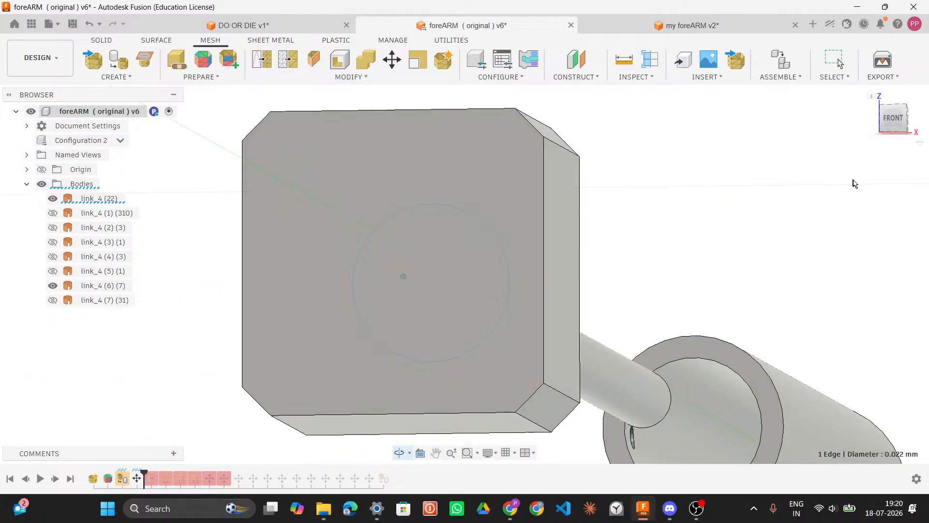
{"action": "left_click", "coordinate": [736, 377]}
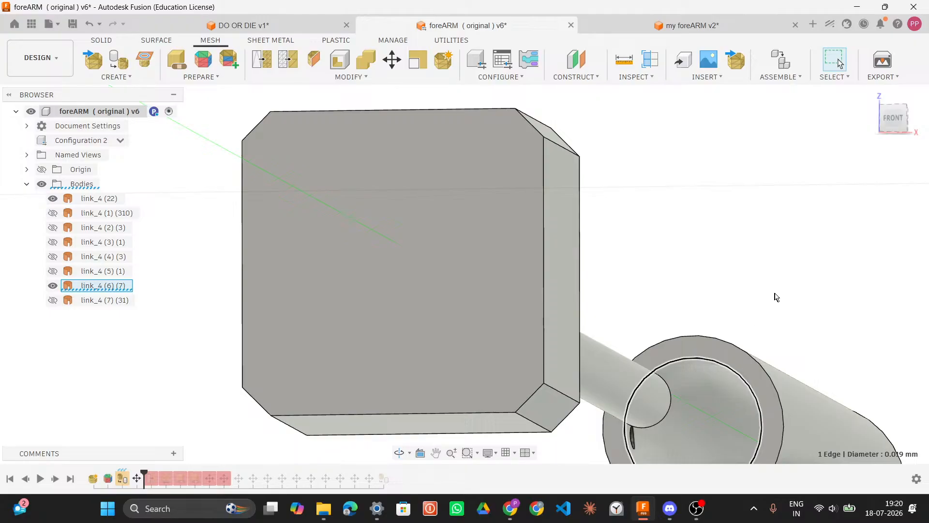
{"action": "left_click", "coordinate": [764, 360]}
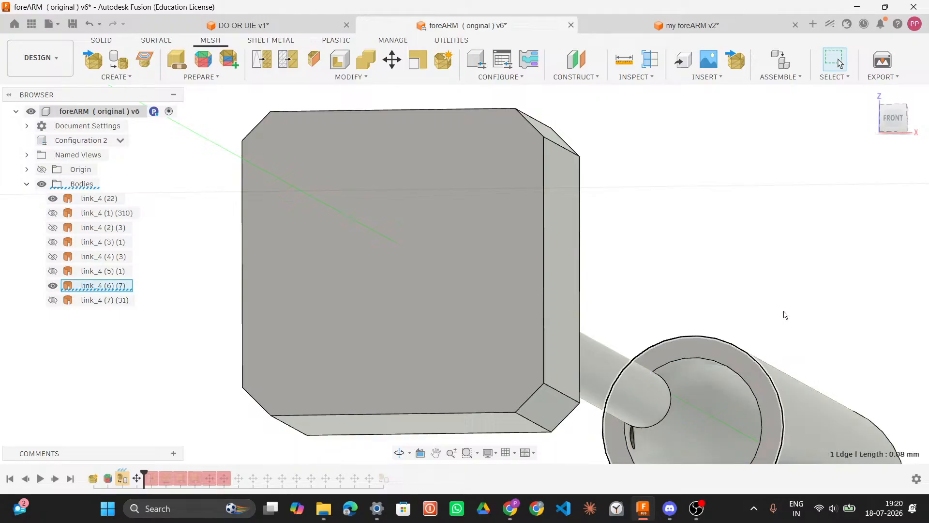
{"action": "middle_click_drag", "start_coordinate": [785, 314], "coordinate": [612, 321], "text": "shift"}
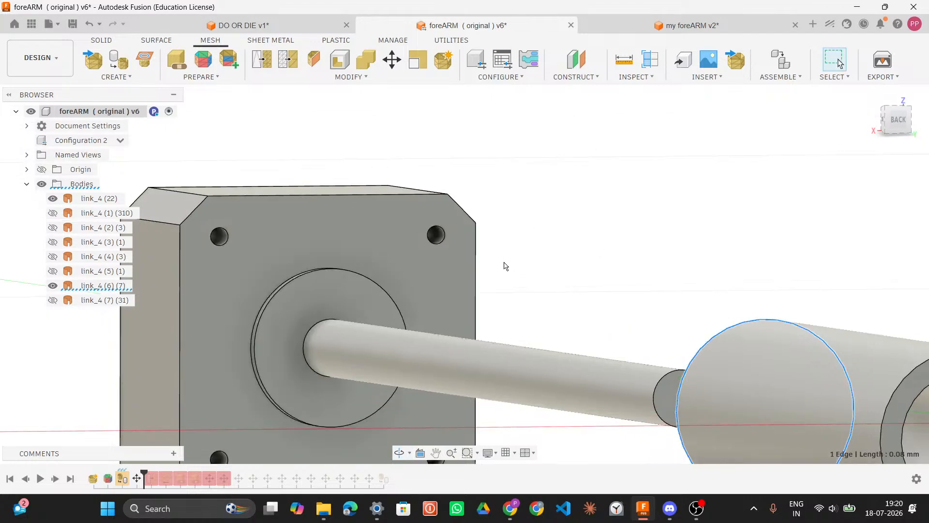
{"action": "scroll", "coordinate": [545, 284], "scroll_direction": "down", "scroll_amount": 1}
{"action": "scroll", "coordinate": [545, 285], "scroll_direction": "down", "scroll_amount": 4}
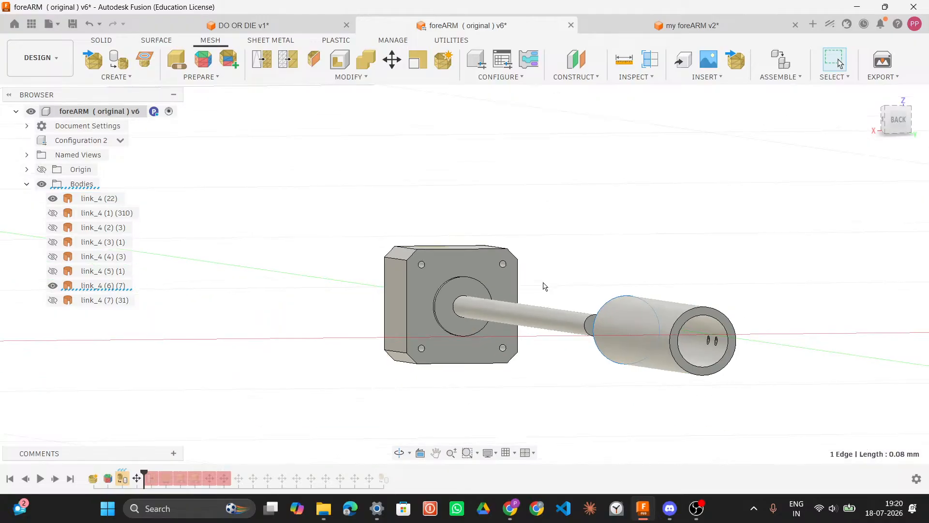
Step: Show all the remaining link_4 bodies alongside the motor
{"action": "left_click", "coordinate": [53, 256]}
{"action": "left_click", "coordinate": [53, 242]}
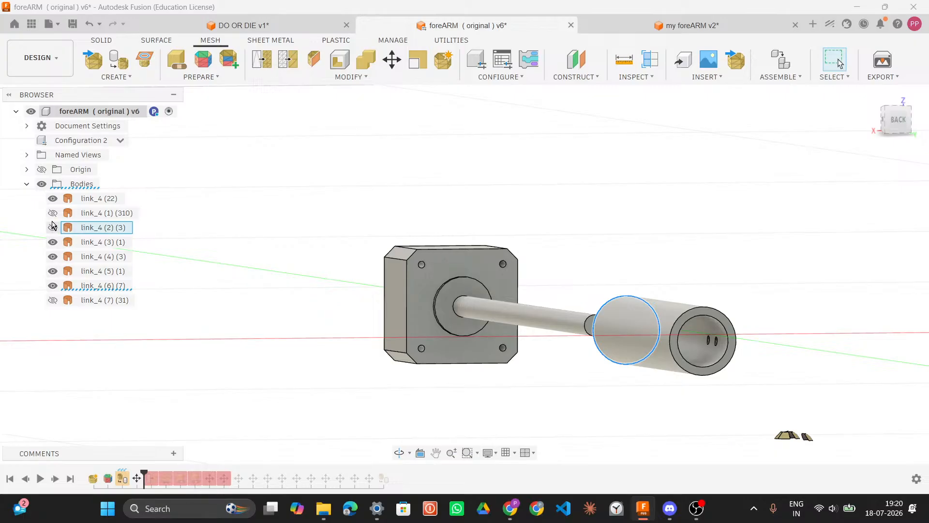
{"action": "left_click", "coordinate": [52, 213]}
{"action": "left_click", "coordinate": [53, 300]}
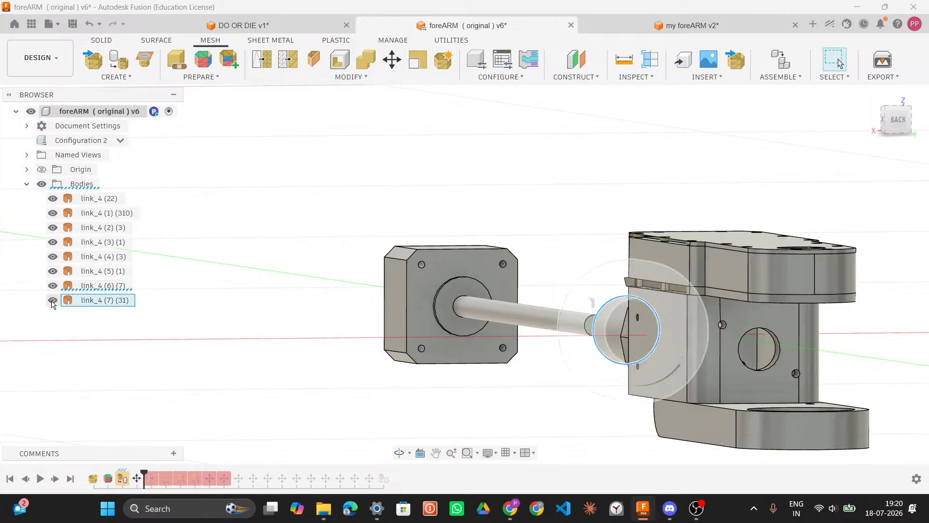
Step: Inspect the collar's inner edge and the motor-to-collar gap with the timeline rolled back before the Move feature
{"action": "middle_click_drag", "start_coordinate": [638, 219], "coordinate": [614, 290], "text": "shift"}
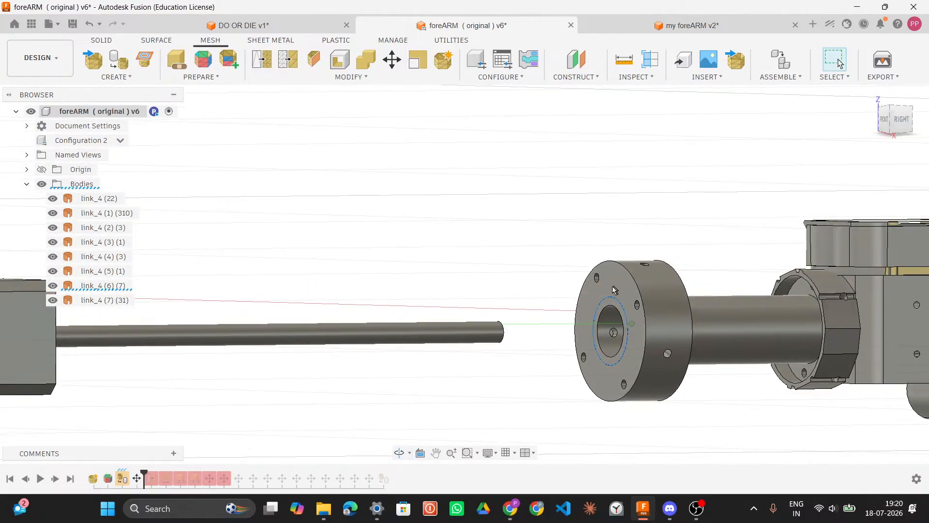
{"action": "left_click", "coordinate": [614, 290]}
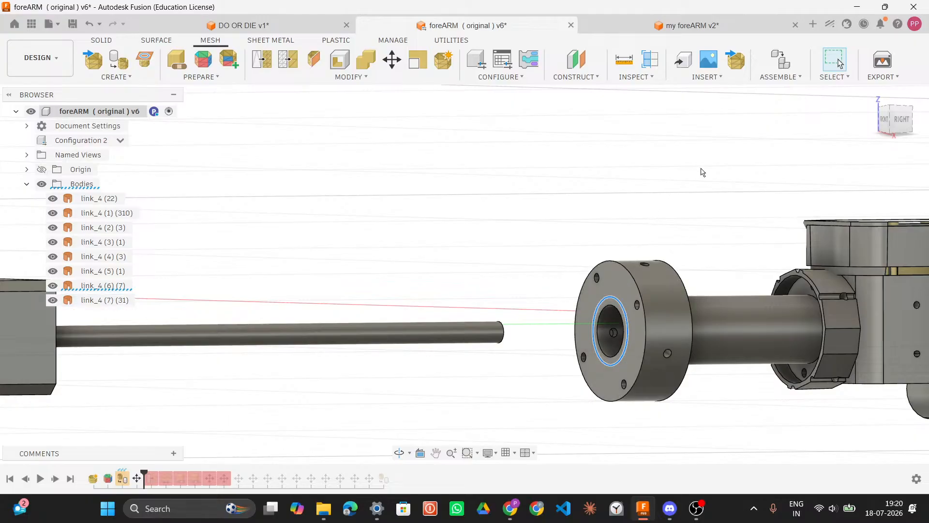
{"action": "middle_click_drag", "start_coordinate": [712, 174], "coordinate": [341, 326], "text": "shift"}
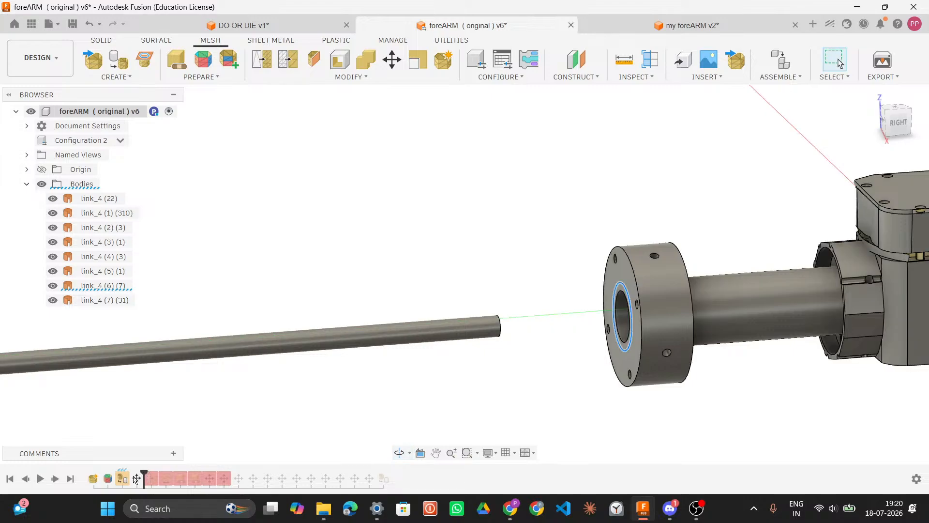
{"action": "left_click_drag", "start_coordinate": [144, 473], "coordinate": [130, 472]}
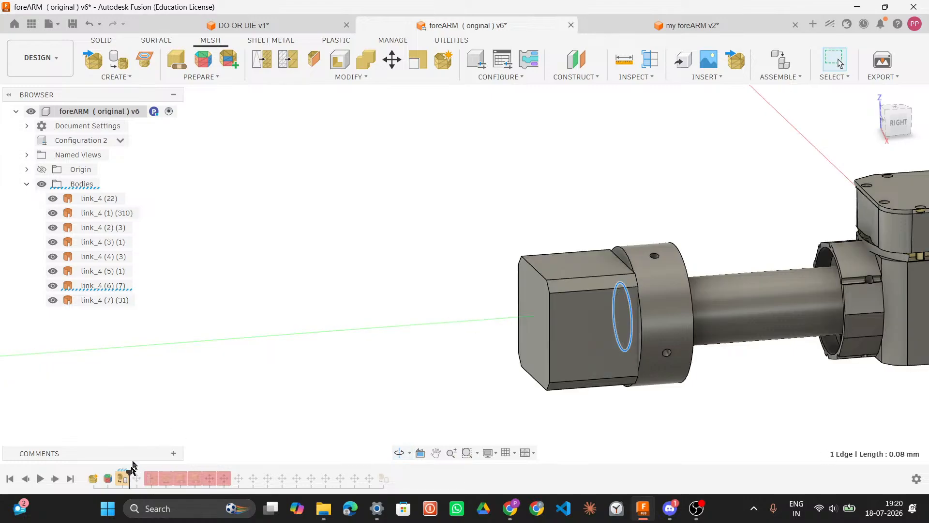
{"action": "left_click_drag", "start_coordinate": [693, 228], "coordinate": [690, 264]}
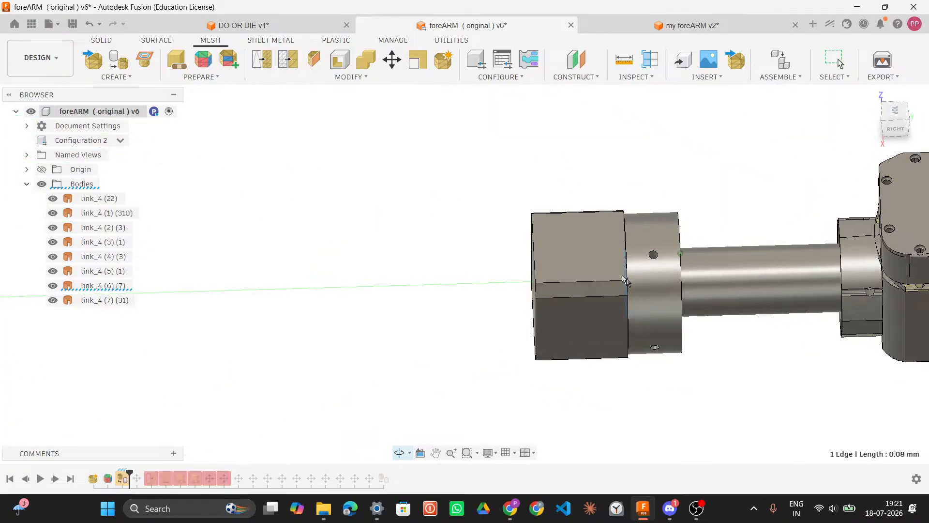
Step: Edit the Move feature to shift the motor body 0.2485 mm along Y so it meets the collar
{"action": "left_click", "coordinate": [135, 478]}
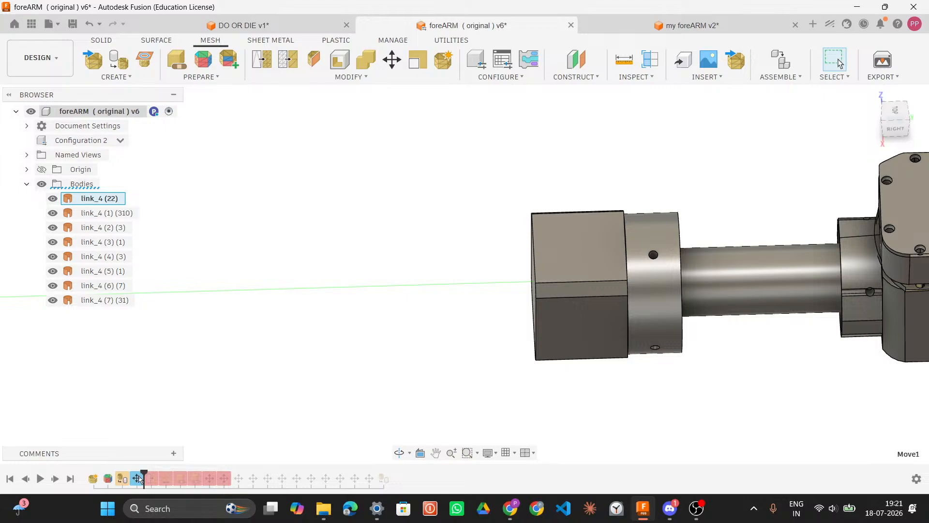
{"action": "left_click_drag", "start_coordinate": [138, 477], "coordinate": [143, 477]}
{"action": "right_click", "coordinate": [138, 479]}
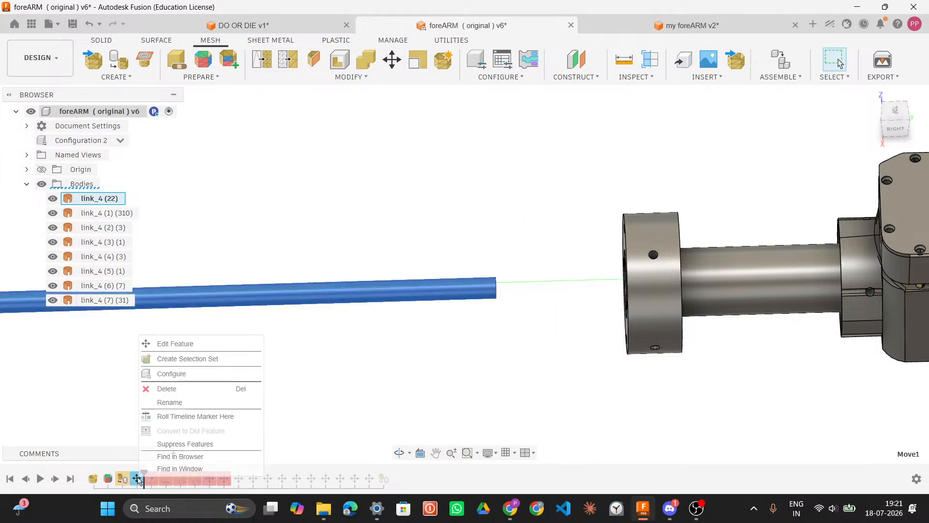
{"action": "left_click", "coordinate": [211, 348]}
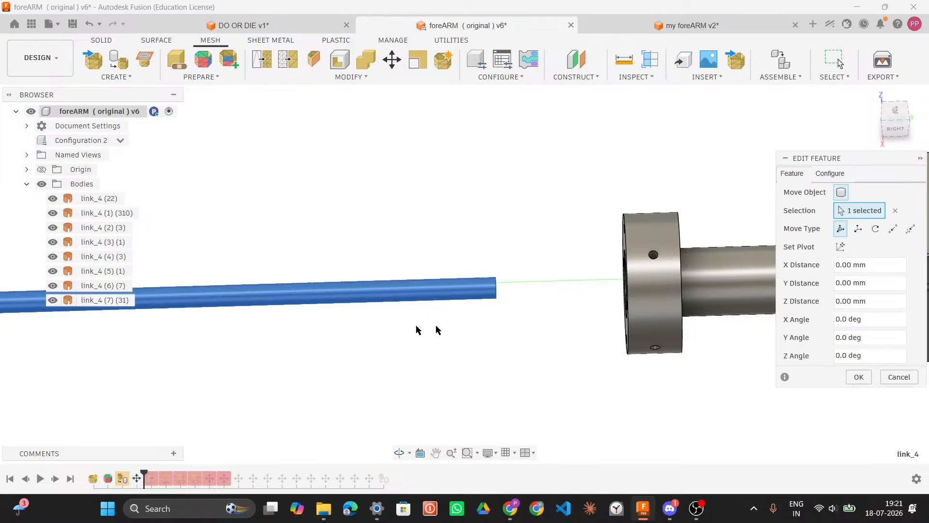
{"action": "scroll", "coordinate": [394, 351], "scroll_direction": "down", "scroll_amount": 4}
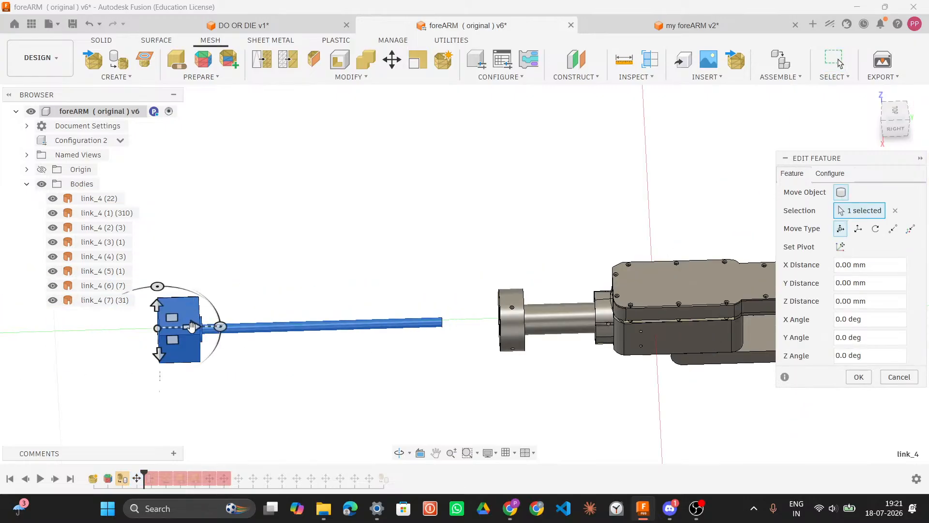
{"action": "left_click_drag", "start_coordinate": [208, 327], "coordinate": [488, 327]}
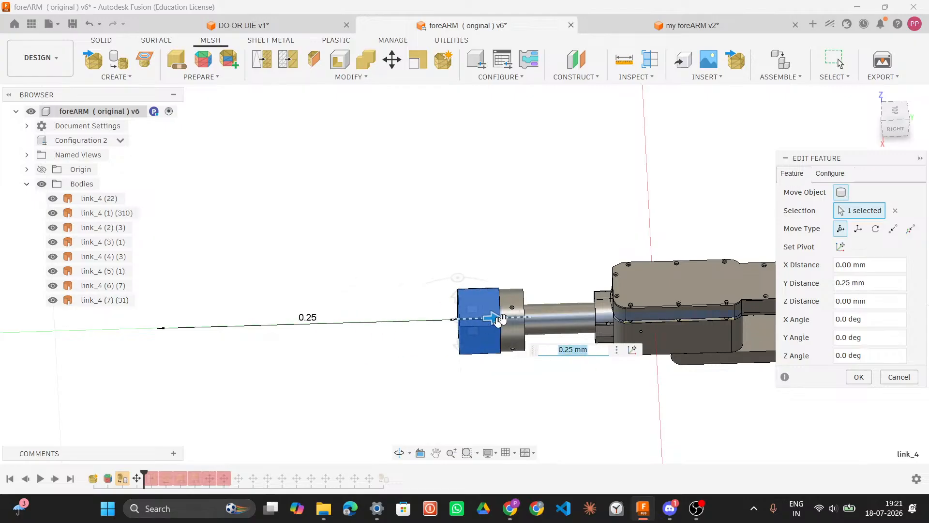
{"action": "scroll", "coordinate": [479, 334], "scroll_direction": "up", "scroll_amount": 5}
{"action": "middle_click_drag", "start_coordinate": [503, 349], "coordinate": [496, 345], "text": "shift"}
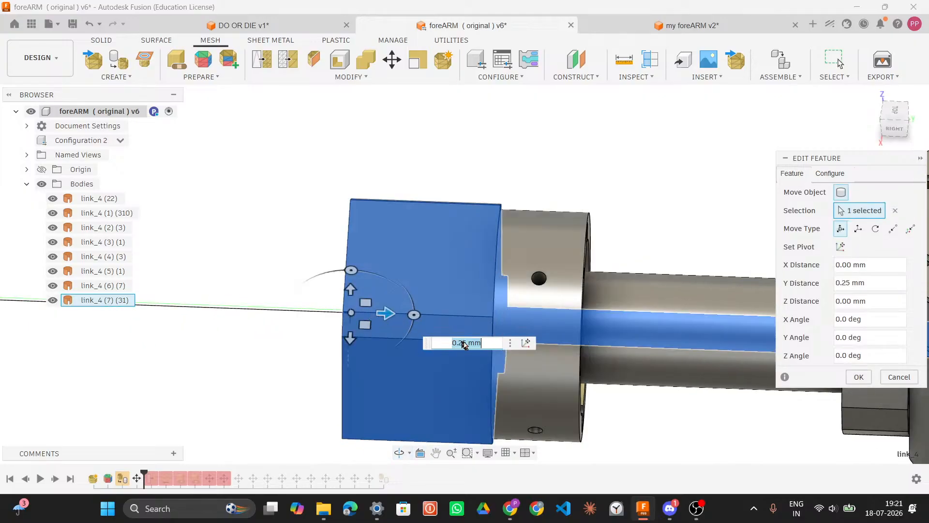
{"action": "left_click", "coordinate": [466, 349]}
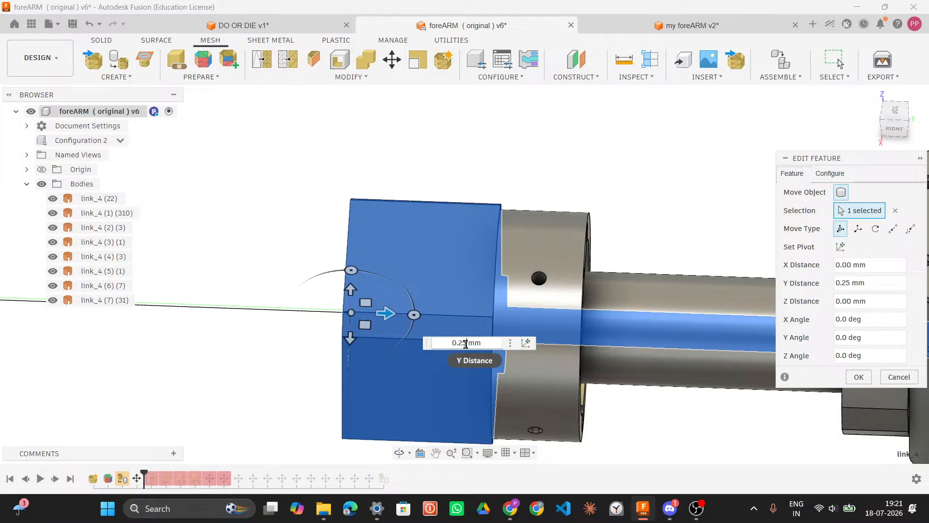
{"action": "key", "text": "BackSpace"}
{"action": "type", "text": "4"}
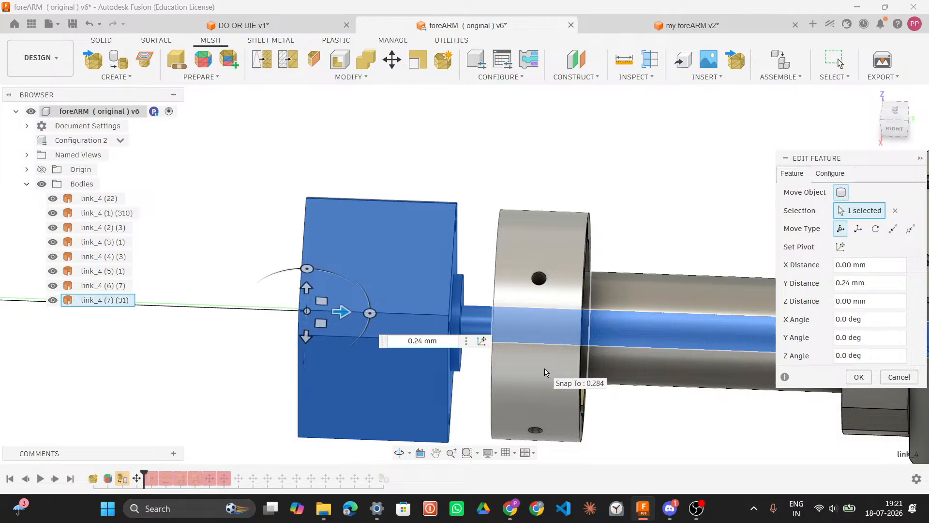
{"action": "type", "text": "5"}
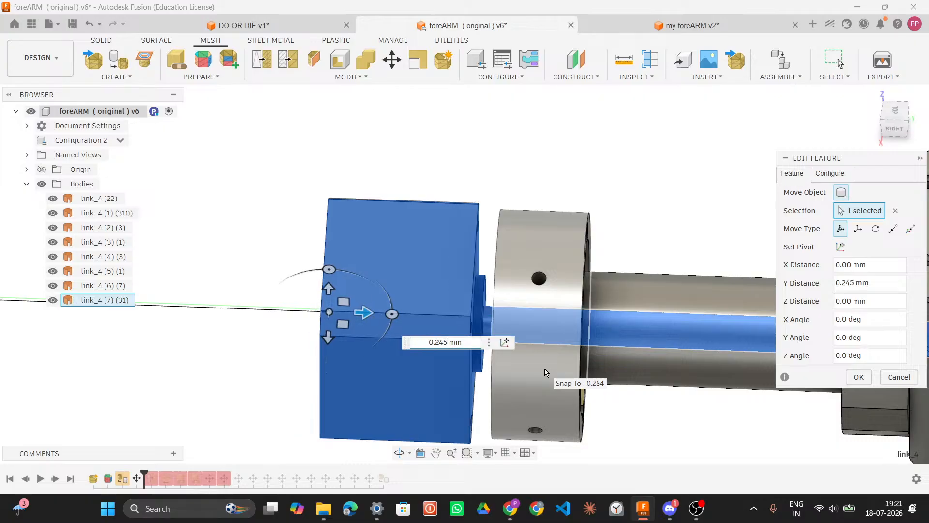
{"action": "key", "text": "BackSpace"}
{"action": "type", "text": "8"}
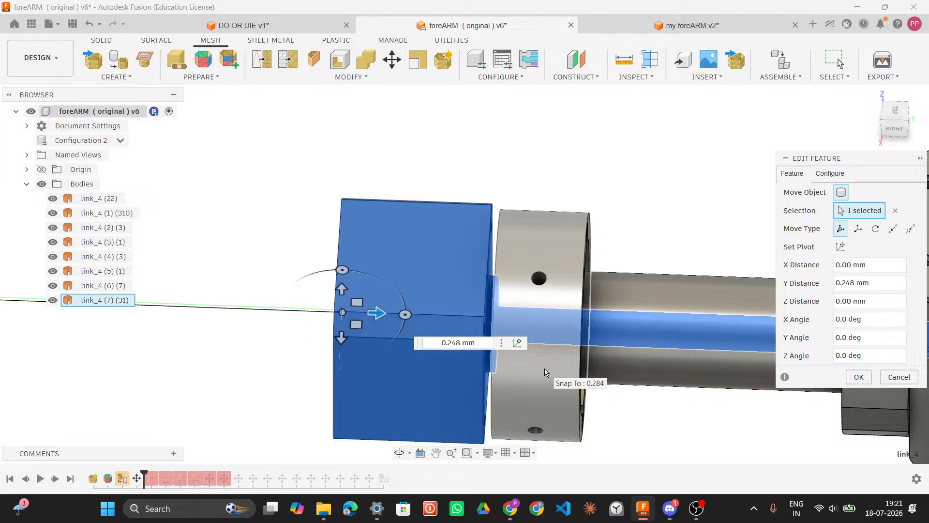
{"action": "middle_click_drag", "start_coordinate": [673, 255], "coordinate": [672, 255], "text": "shift"}
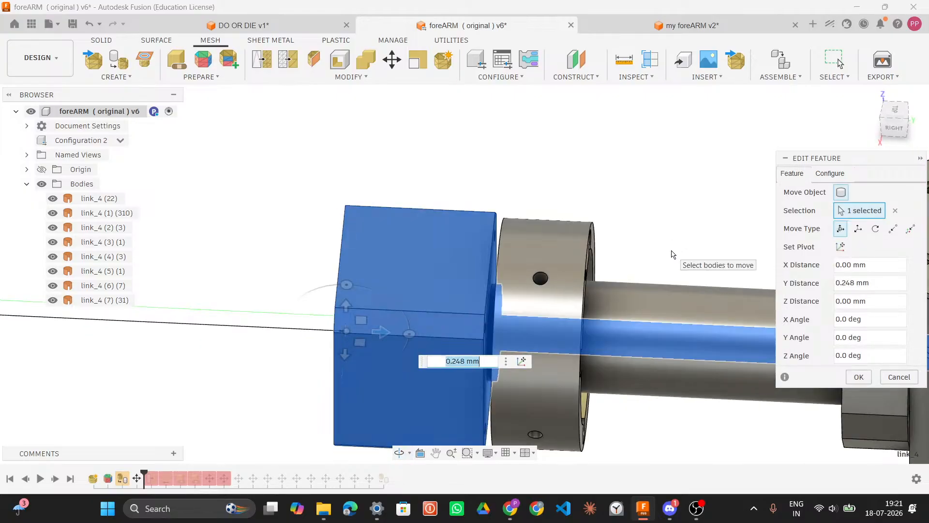
{"action": "key", "text": "Left"}
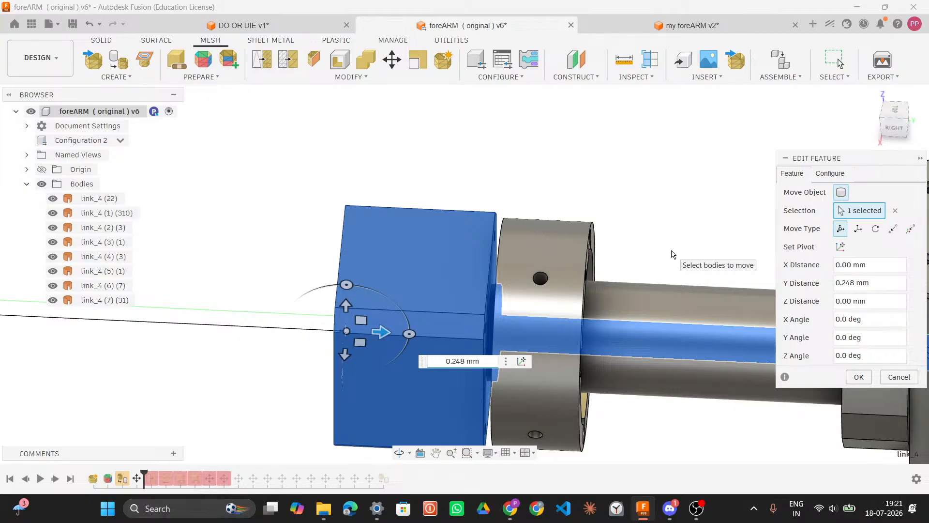
{"action": "type", "text": "5"}
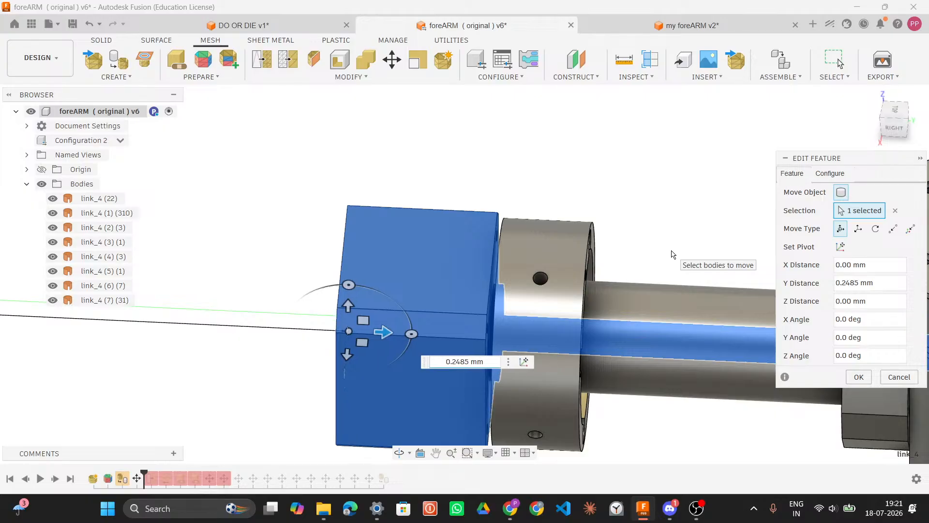
{"action": "middle_click_drag", "start_coordinate": [679, 250], "coordinate": [676, 257], "text": "shift"}
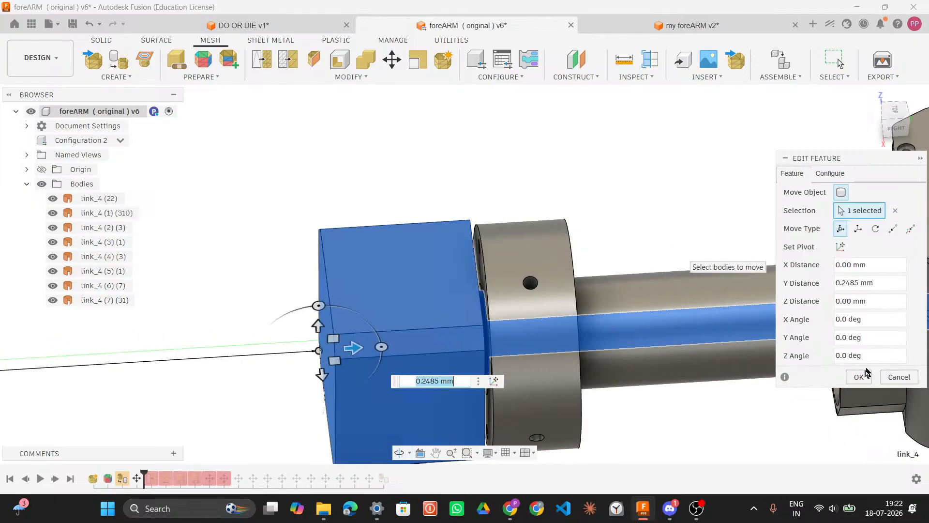
{"action": "left_click", "coordinate": [859, 376]}
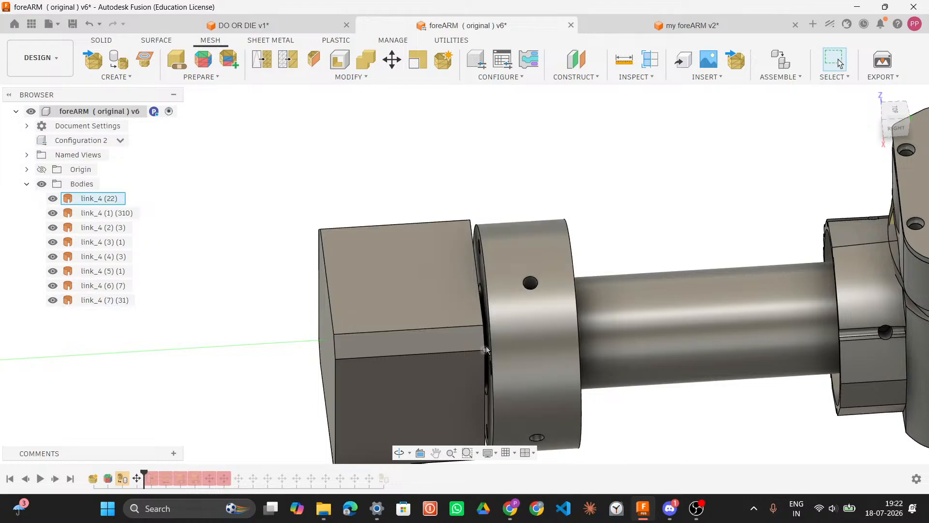
Step: Inspect the joint between the moved motor body and the collar up close
{"action": "scroll", "coordinate": [484, 343], "scroll_direction": "up", "scroll_amount": 2}
{"action": "scroll", "coordinate": [484, 343], "scroll_direction": "up", "scroll_amount": 1}
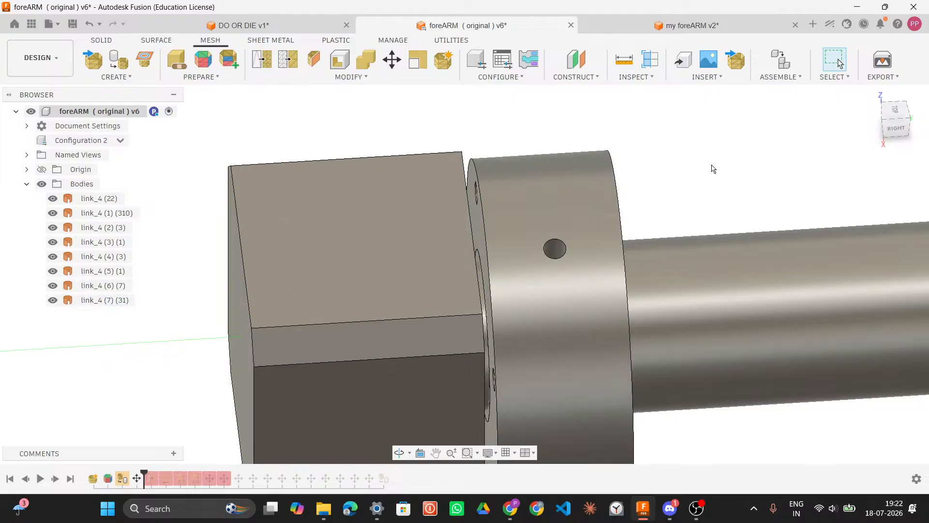
{"action": "middle_click_drag", "start_coordinate": [711, 164], "coordinate": [711, 161], "text": "shift"}
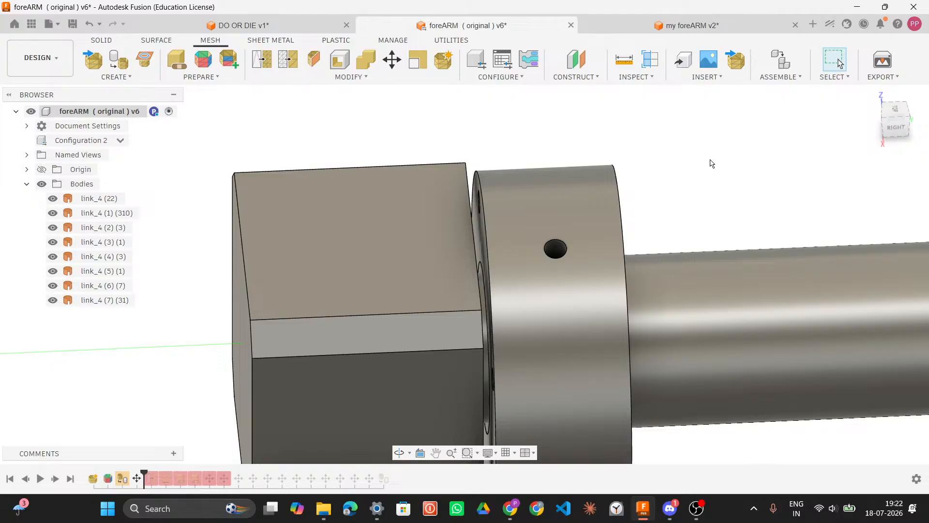
{"action": "mouse_move", "coordinate": [710, 158]}
{"action": "middle_mouse_down", "text": "shift"}
{"action": "mouse_move", "coordinate": [658, 143]}
{"action": "mouse_move", "coordinate": [701, 153]}
{"action": "mouse_move", "coordinate": [753, 145]}
{"action": "mouse_move", "coordinate": [659, 167]}
{"action": "mouse_move", "coordinate": [746, 150]}
{"action": "mouse_move", "coordinate": [675, 152]}
{"action": "mouse_move", "coordinate": [770, 139]}
{"action": "mouse_move", "coordinate": [660, 154]}
{"action": "mouse_move", "coordinate": [715, 154]}
{"action": "mouse_move", "coordinate": [704, 151]}
{"action": "middle_mouse_up", "text": "shift"}
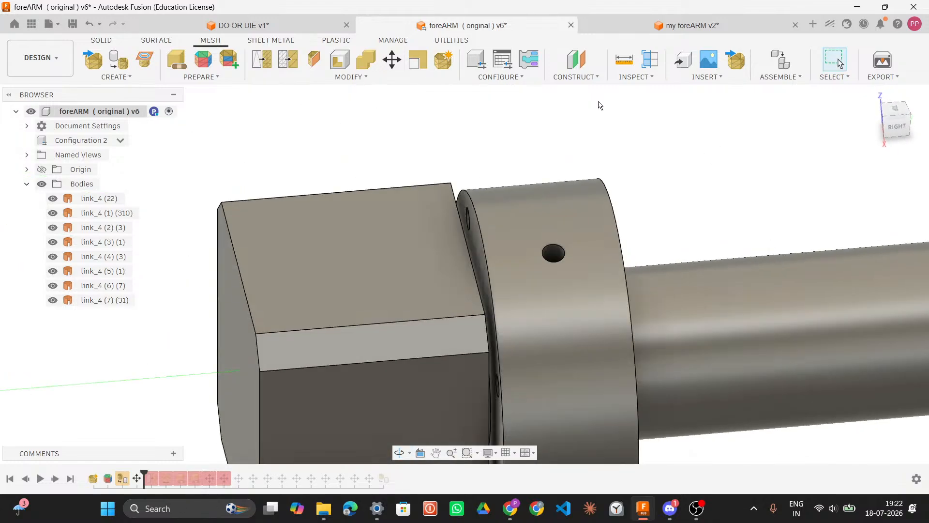
Step: Switch to Discord's CAD / mechanical design discussion thread
{"action": "left_click", "coordinate": [277, 24]}
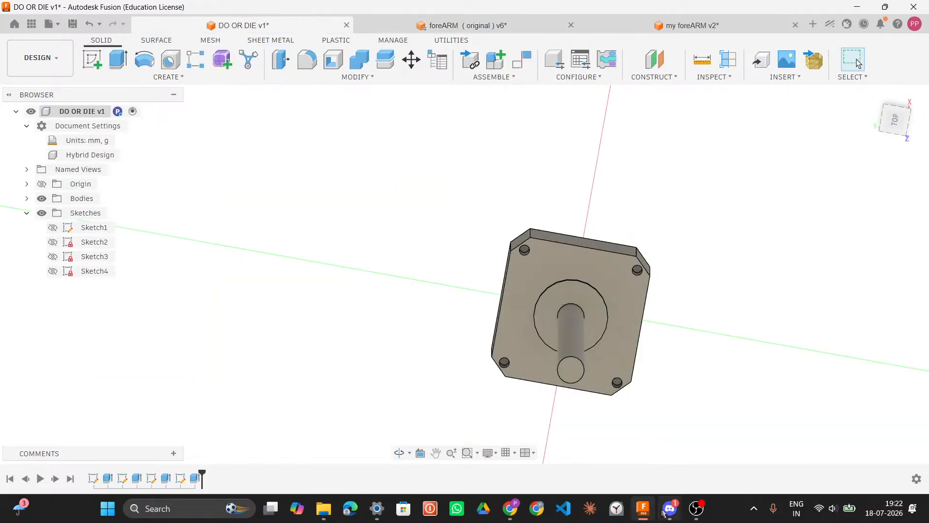
{"action": "left_click", "coordinate": [666, 514]}
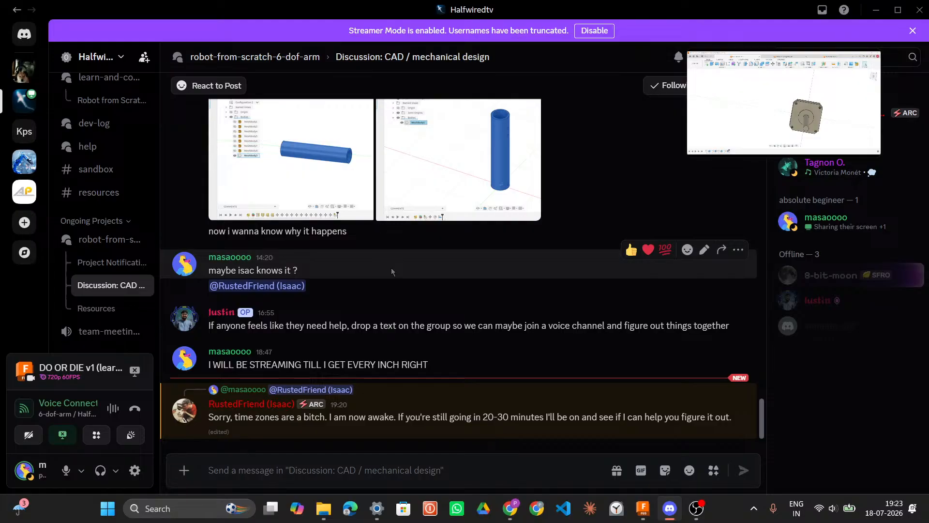
Step: Reply in the CAD discussion thread with "ya i am live rn , u csn join anytime"
{"action": "type", "text": "ya i am "}
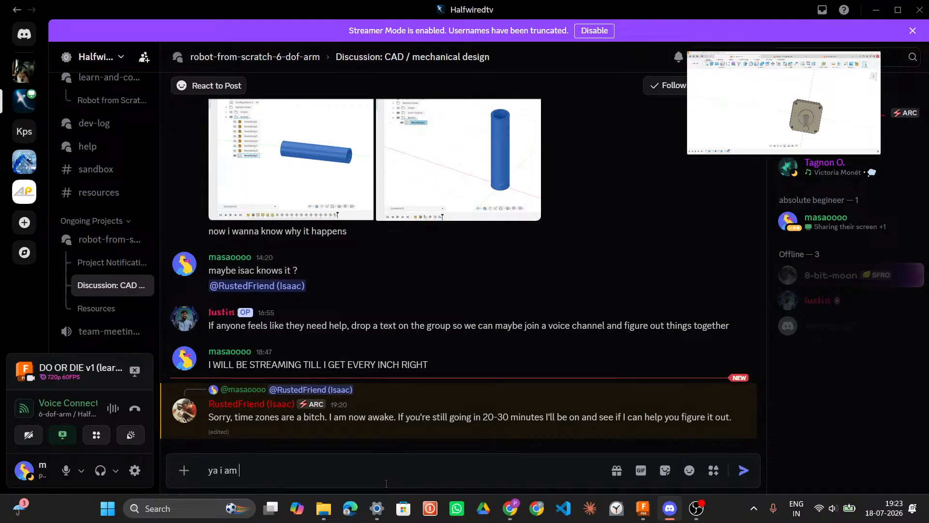
{"action": "type", "text": "live rn , u csn join anyt"}
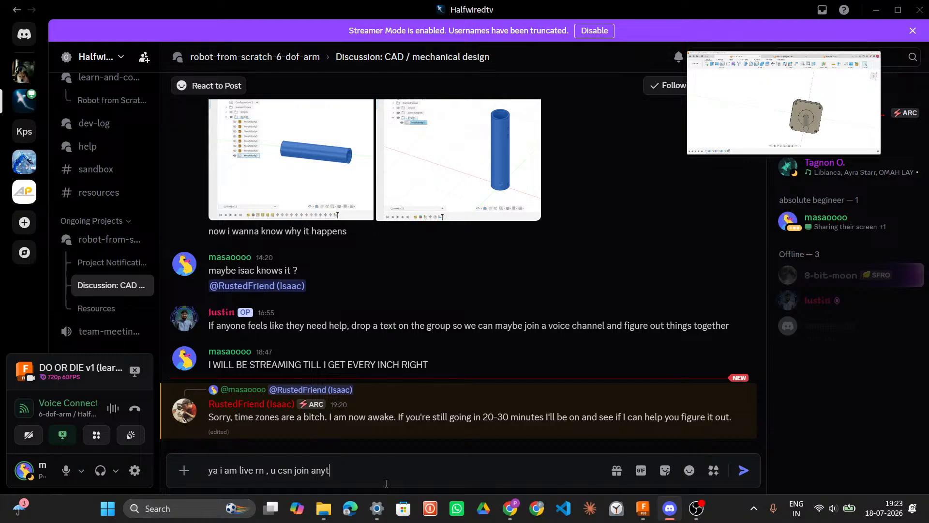
{"action": "key", "text": "Return"}
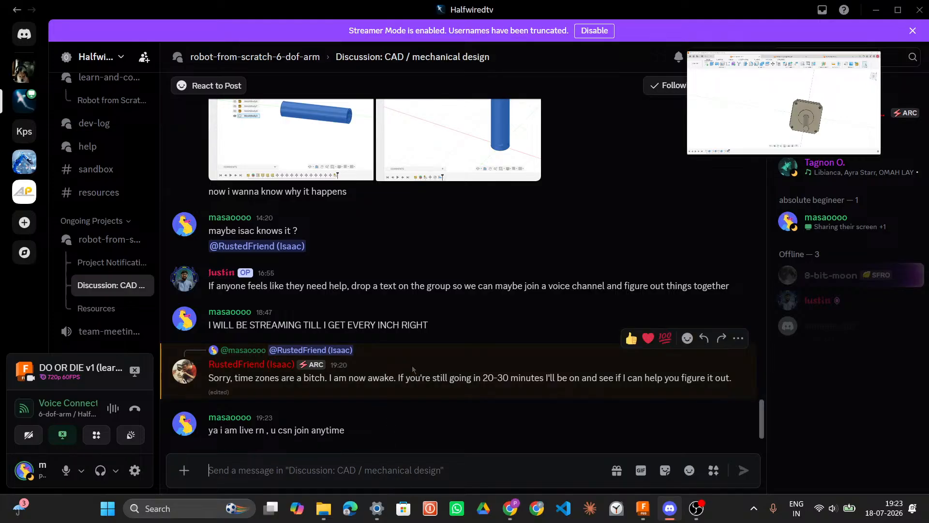
{"action": "scroll", "coordinate": [412, 365], "scroll_direction": "up", "scroll_amount": 3}
{"action": "scroll", "coordinate": [411, 368], "scroll_direction": "up", "scroll_amount": 6}
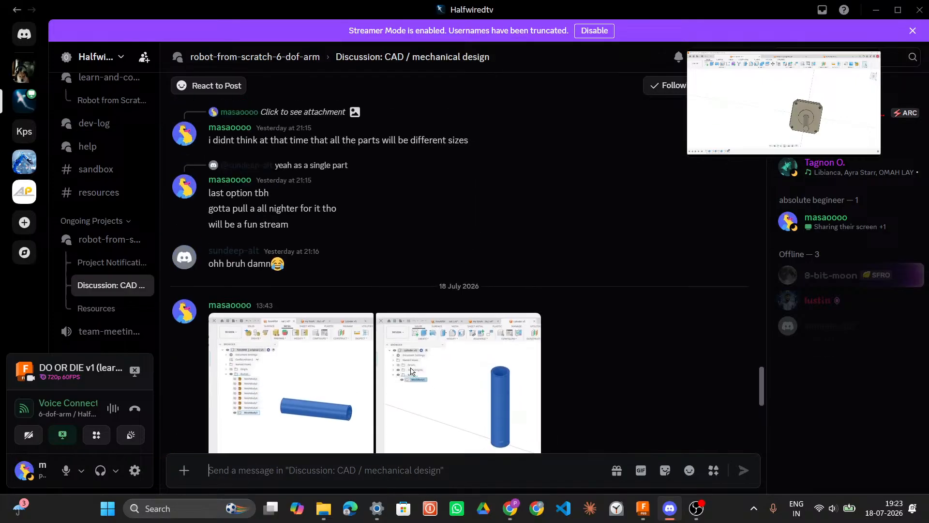
{"action": "scroll", "coordinate": [410, 367], "scroll_direction": "down", "scroll_amount": 8}
{"action": "scroll", "coordinate": [411, 367], "scroll_direction": "down", "scroll_amount": 1}
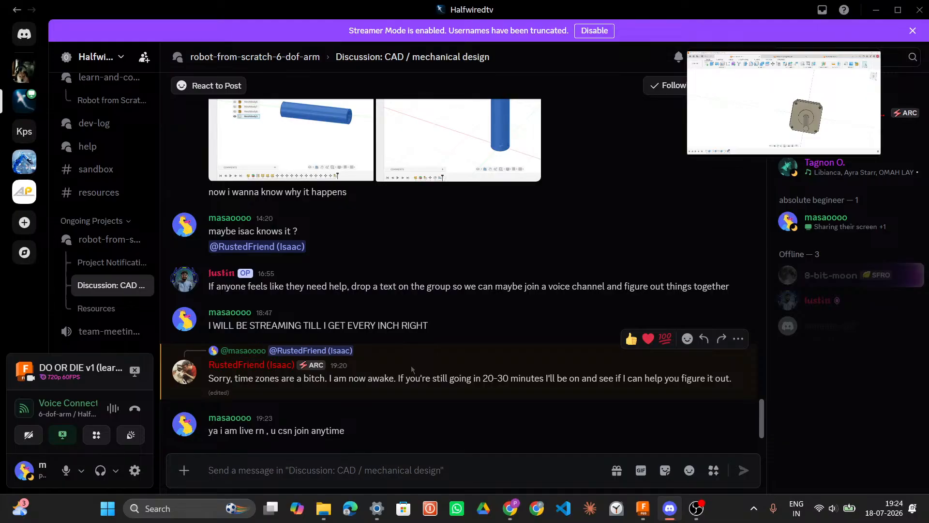
{"action": "mouse_move", "coordinate": [85, 242]}
{"action": "scroll", "coordinate": [84, 250], "scroll_direction": "up", "scroll_amount": 5}
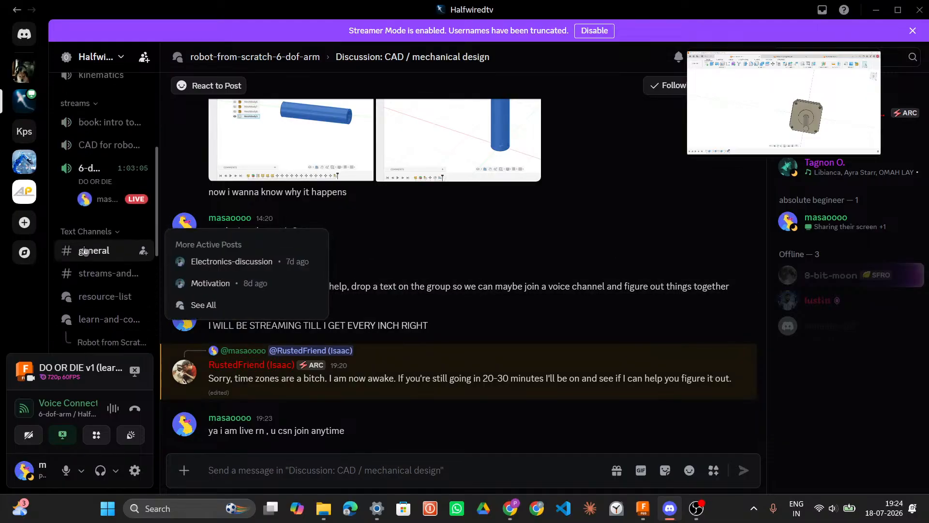
{"action": "scroll", "coordinate": [85, 251], "scroll_direction": "up", "scroll_amount": 3}
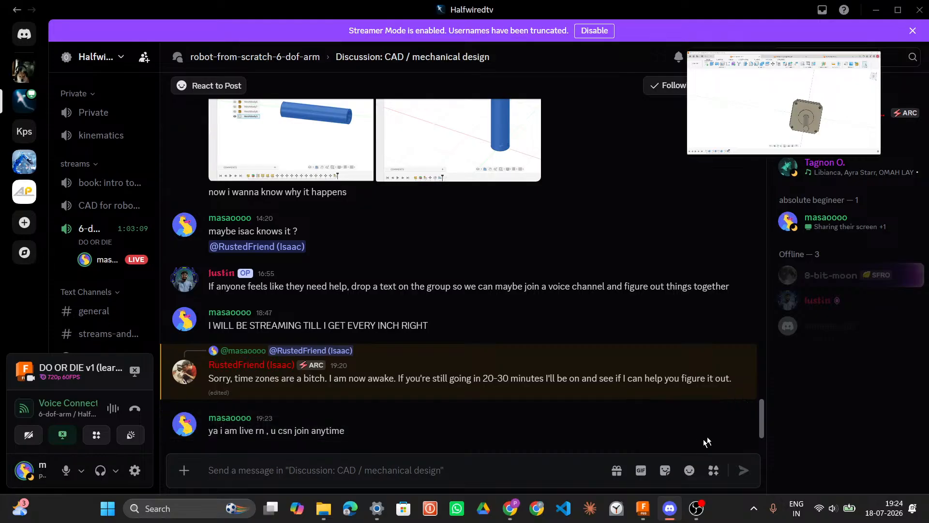
Step: Edit the sent reply to correct "csn" to "can" and save it
{"action": "left_click", "coordinate": [704, 410]}
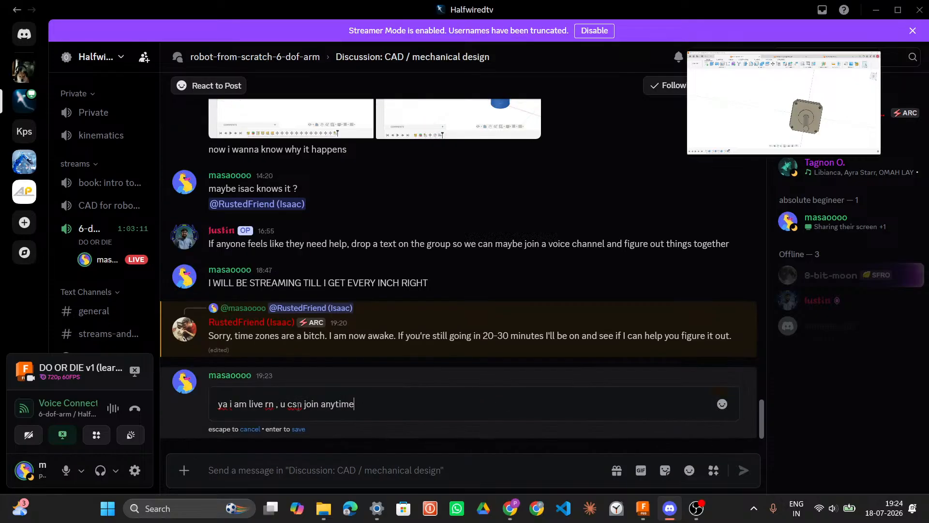
{"action": "key", "text": "Left"}
{"action": "key", "text": "Left"}
{"action": "key", "text": "Left"}
{"action": "key", "text": "Left"}
{"action": "key", "text": "Left"}
{"action": "key", "text": "Left"}
{"action": "key", "text": "Left"}
{"action": "key", "text": "Left"}
{"action": "key", "text": "Left"}
{"action": "key", "text": "Left"}
{"action": "key", "text": "Left"}
{"action": "key", "text": "Left"}
{"action": "key", "text": "Left"}
{"action": "key", "text": "Left"}
{"action": "key", "text": "BackSpace"}
{"action": "type", "text": "A"}
{"action": "key", "text": "BackSpace"}
{"action": "type", "text": "a"}
{"action": "key", "text": "Return"}
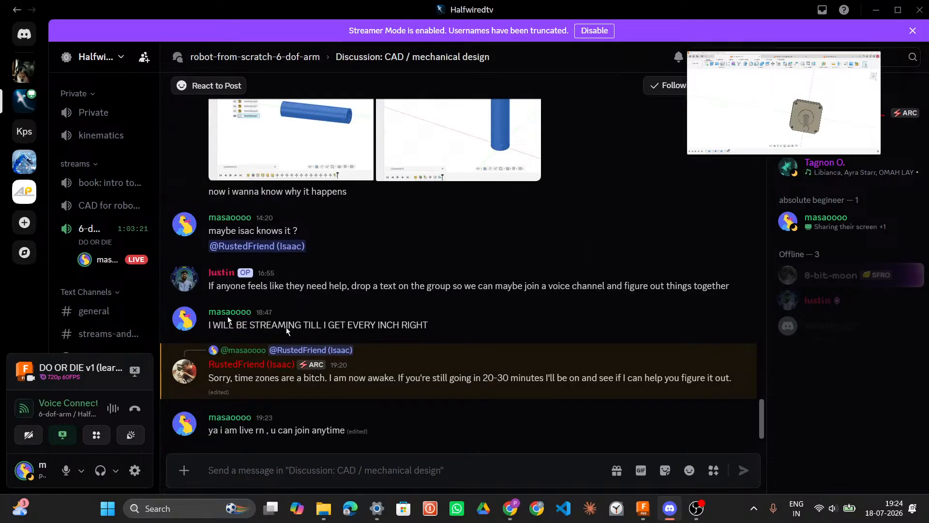
Step: Open the 6-dof-arm voice channel to view the live stream
{"action": "scroll", "coordinate": [92, 258], "scroll_direction": "up", "scroll_amount": 3}
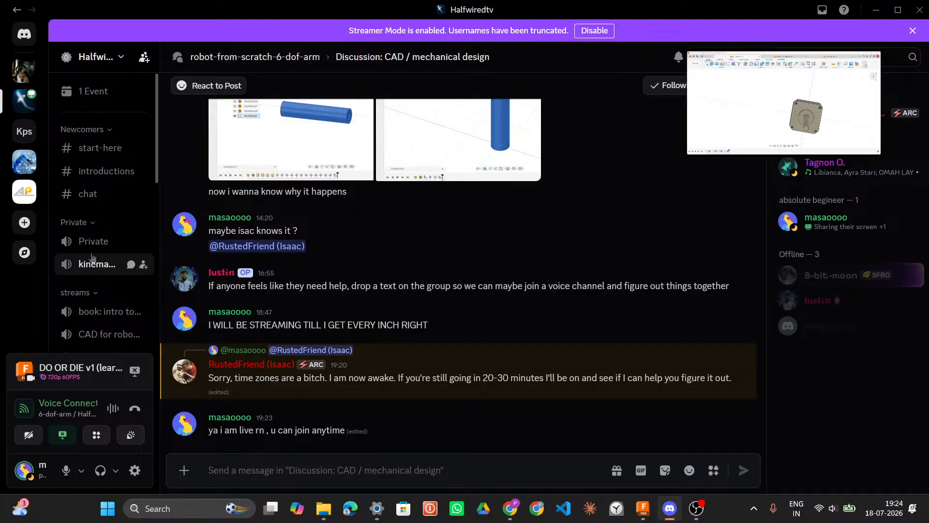
{"action": "scroll", "coordinate": [92, 258], "scroll_direction": "down", "scroll_amount": 10}
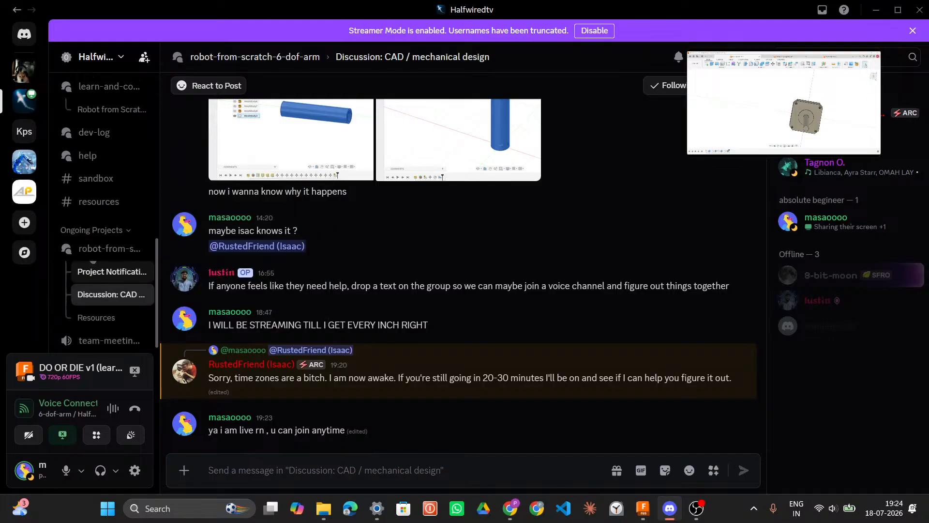
{"action": "scroll", "coordinate": [91, 258], "scroll_direction": "up", "scroll_amount": 8}
{"action": "scroll", "coordinate": [92, 258], "scroll_direction": "up", "scroll_amount": 1}
{"action": "scroll", "coordinate": [92, 252], "scroll_direction": "down", "scroll_amount": 2}
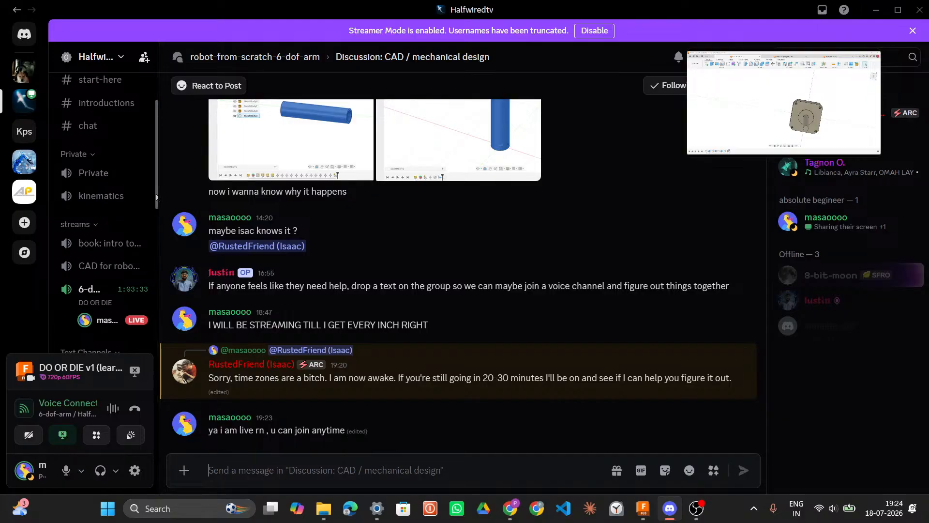
{"action": "left_click_drag", "start_coordinate": [156, 196], "coordinate": [155, 219]}
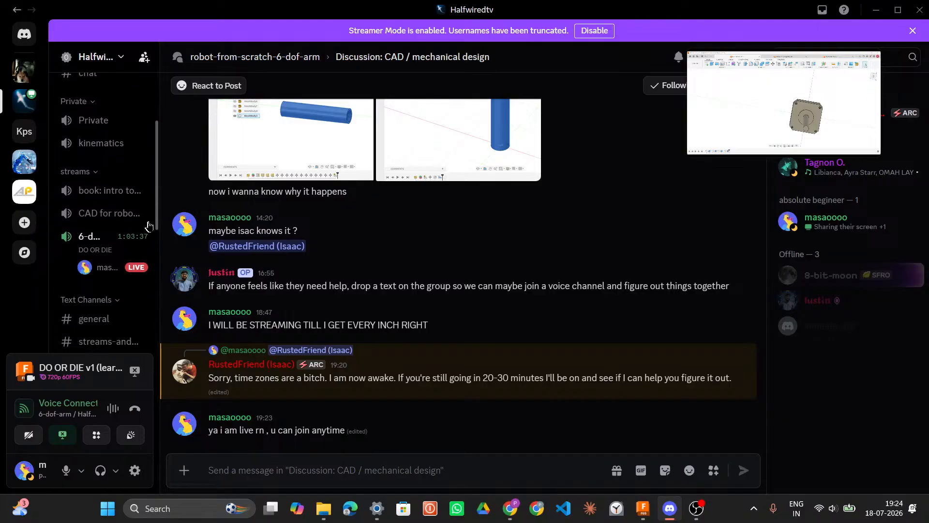
{"action": "left_click", "coordinate": [99, 237]}
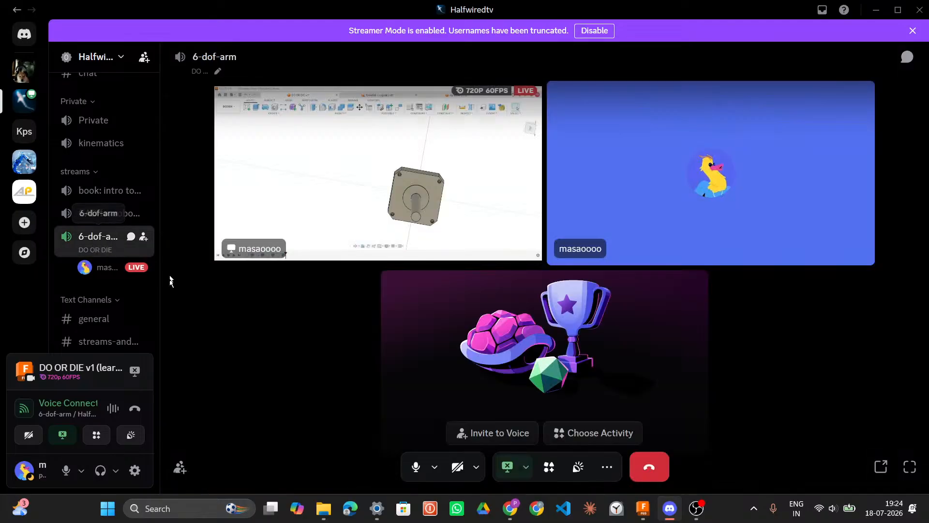
Step: Open the voice settings from the microphone options and start a mic test
{"action": "left_click", "coordinate": [81, 470]}
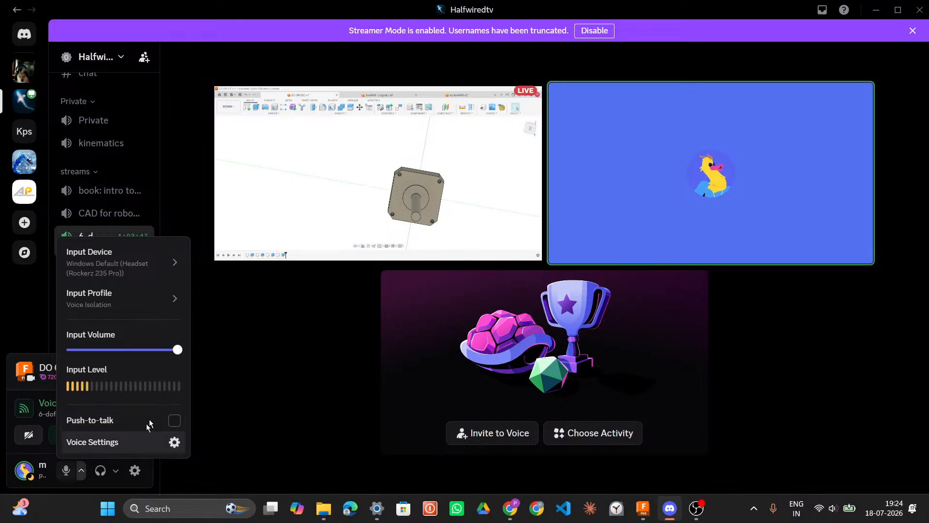
{"action": "left_click", "coordinate": [92, 441]}
{"action": "left_click", "coordinate": [367, 267]}
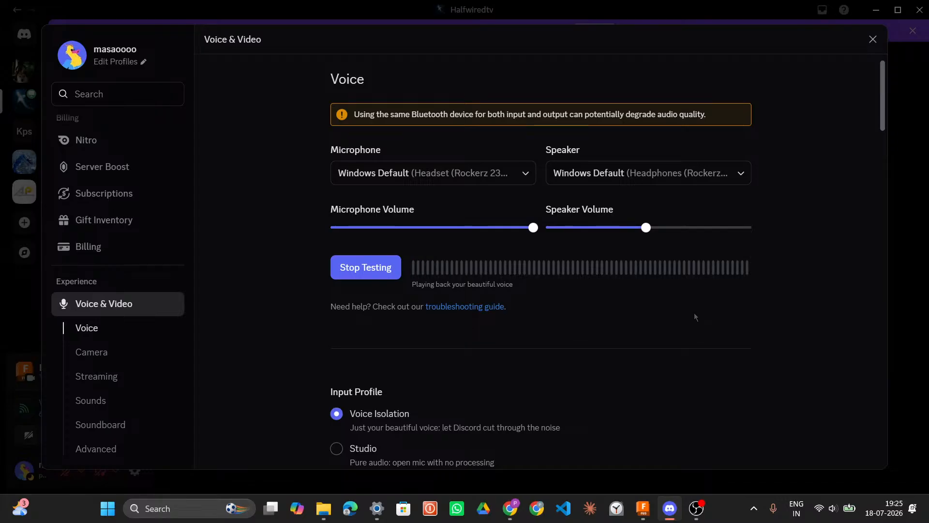
Step: Switch to the DO OR DIE CAD YouTube livestream and scrub through its timeline to check the stream
{"action": "left_click", "coordinate": [512, 507]}
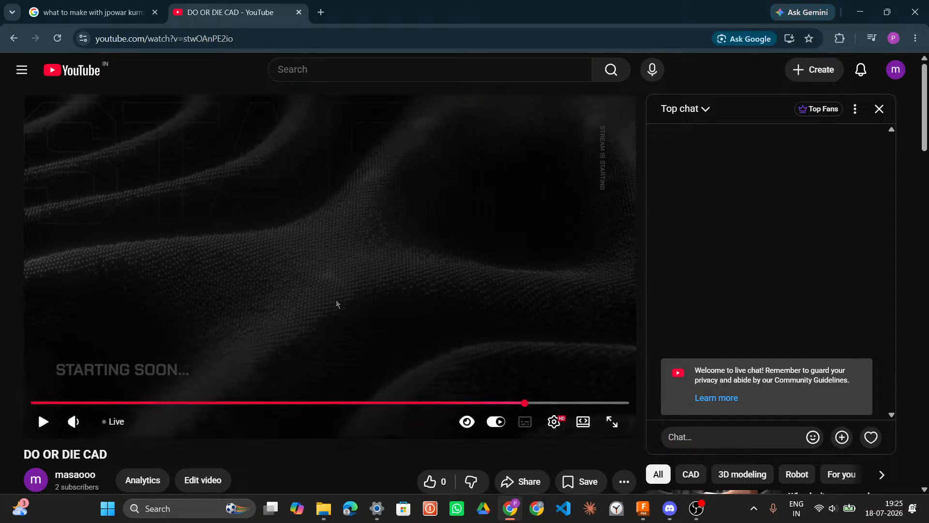
{"action": "left_click", "coordinate": [619, 404]}
{"action": "left_click", "coordinate": [200, 403]}
{"action": "left_click", "coordinate": [269, 402]}
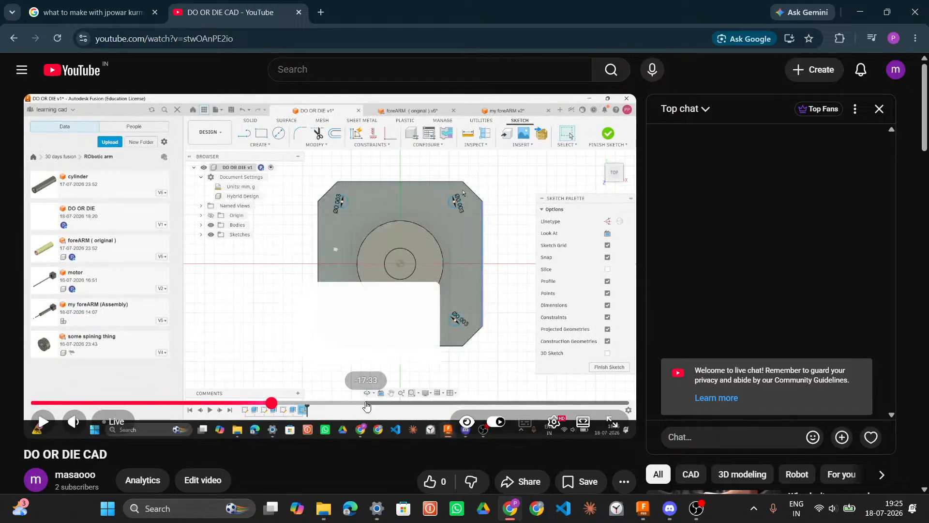
{"action": "left_click", "coordinate": [365, 403]}
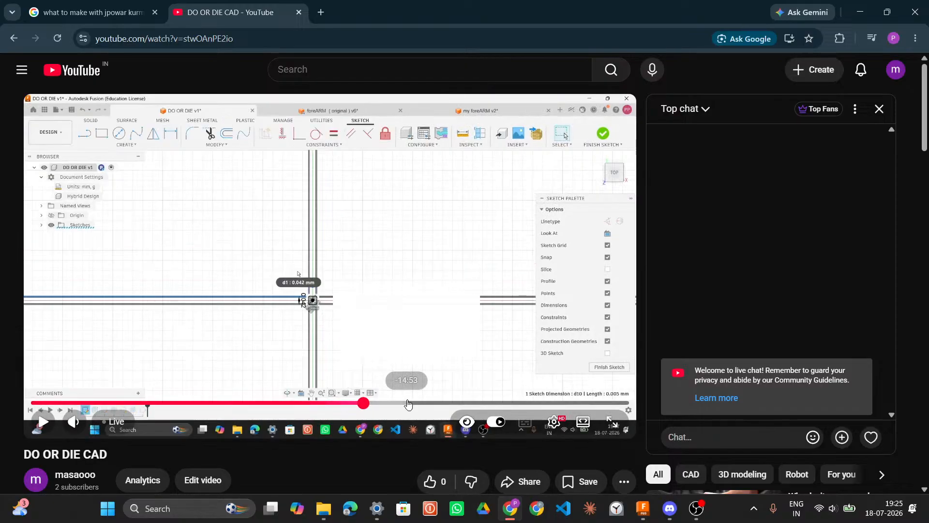
{"action": "left_click", "coordinate": [406, 403]}
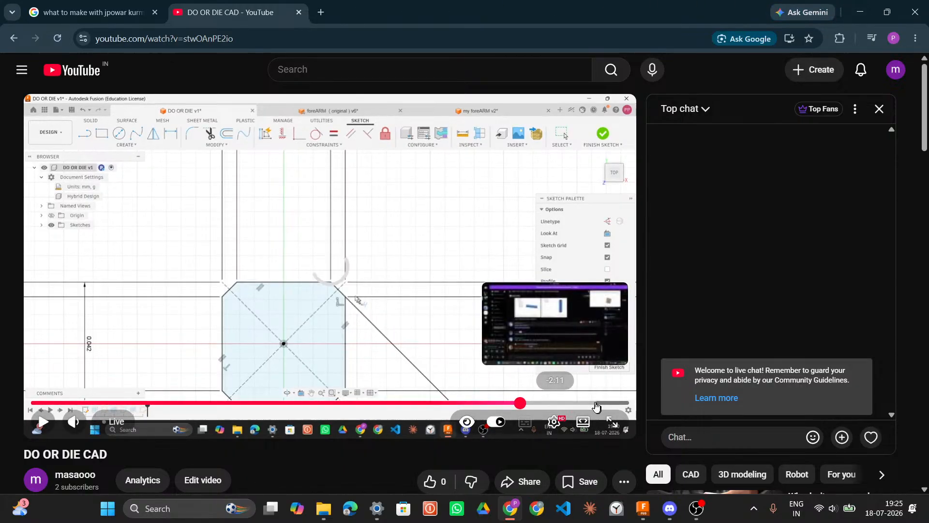
{"action": "left_click", "coordinate": [593, 403]}
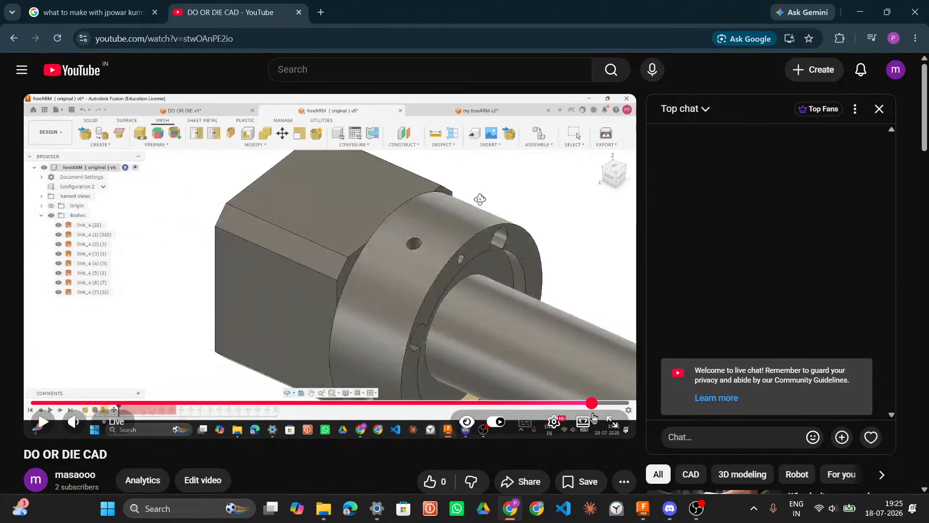
{"action": "left_click", "coordinate": [618, 404]}
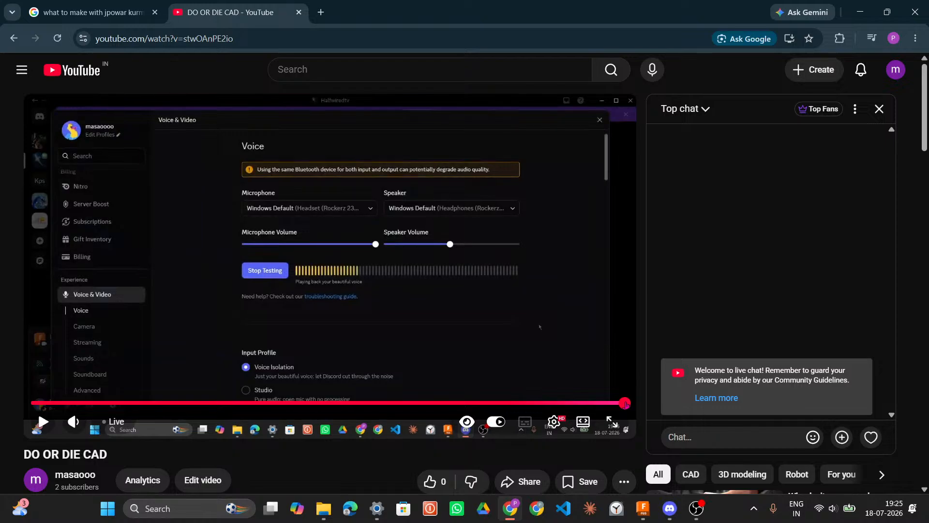
Step: Minimize the browser, stop the mic test and close the voice settings
{"action": "mouse_move", "coordinate": [696, 509]}
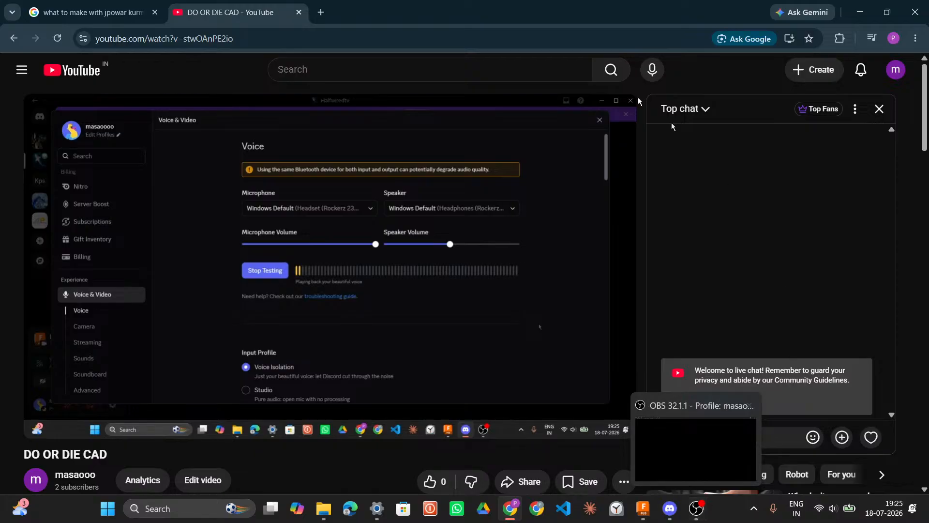
{"action": "left_click", "coordinate": [860, 12]}
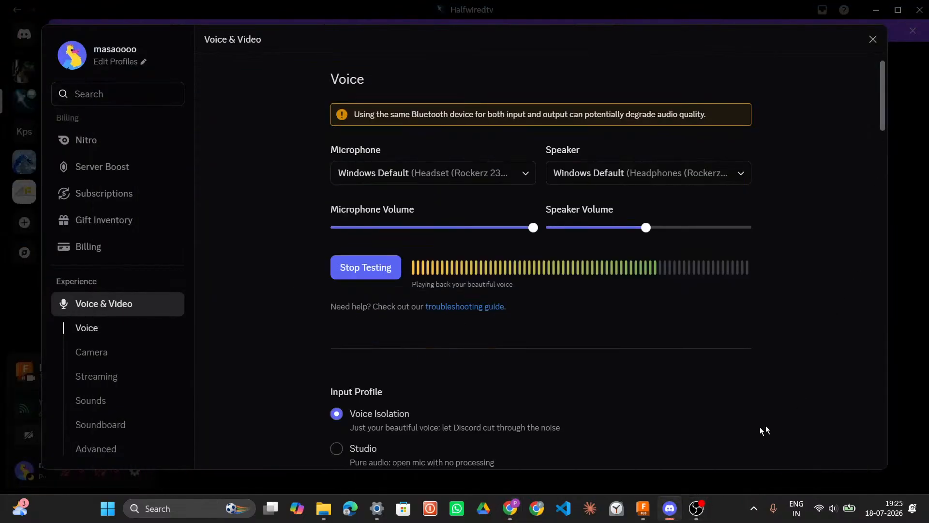
{"action": "left_click", "coordinate": [392, 267]}
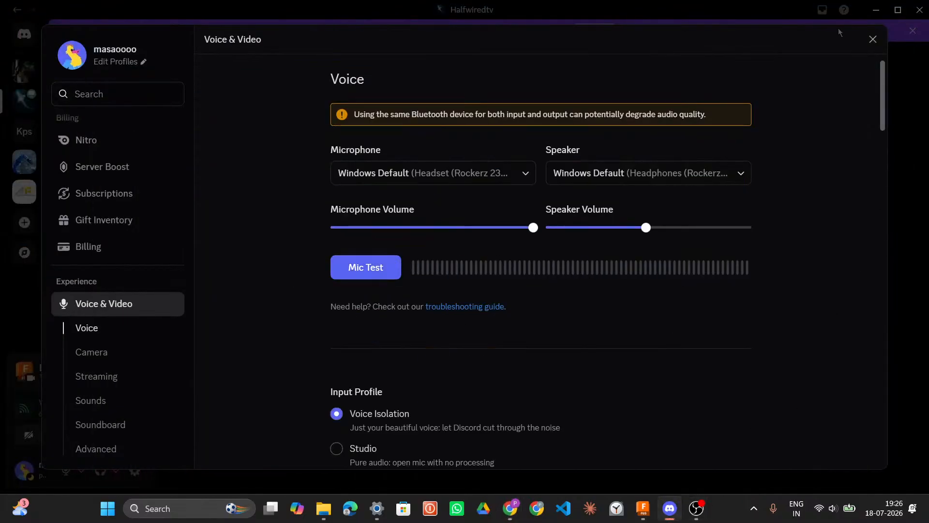
{"action": "left_click", "coordinate": [873, 38]}
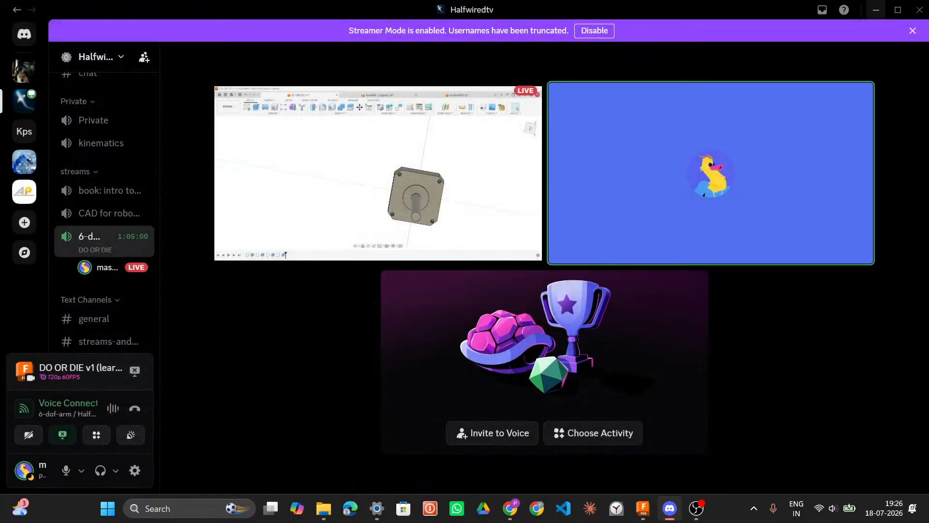
Step: Return to the Discussion: CAD / mechanical design thread and minimize Discord
{"action": "scroll", "coordinate": [107, 297], "scroll_direction": "down", "scroll_amount": 6}
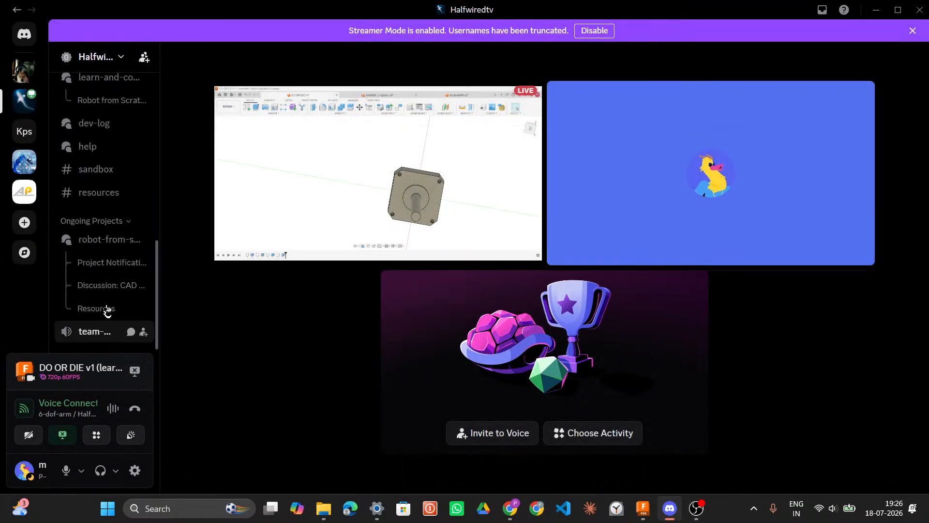
{"action": "left_click", "coordinate": [110, 286]}
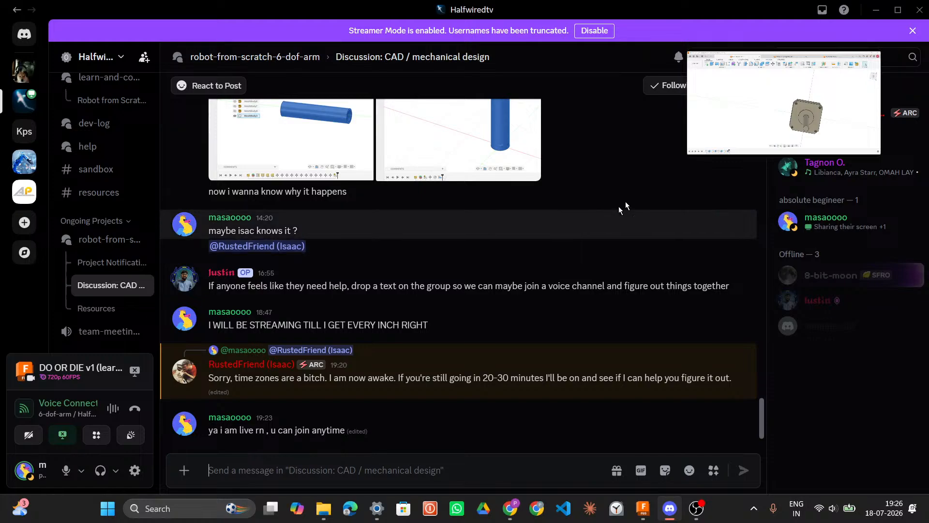
{"action": "left_click", "coordinate": [877, 9]}
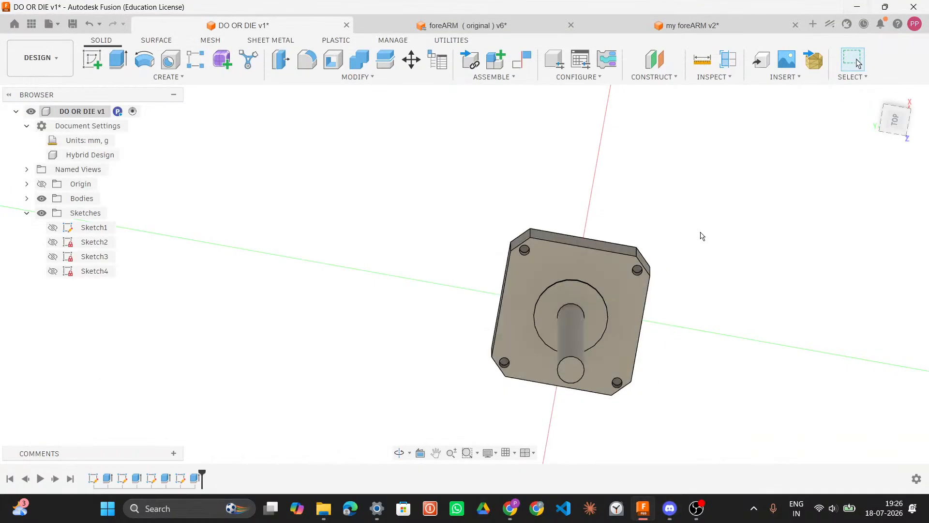
Step: Compare the foreARM (original) motor collar and bearing area with the DO OR DIE v1 motor by orbiting both models
{"action": "middle_click_drag", "start_coordinate": [725, 284], "coordinate": [632, 274], "text": "shift"}
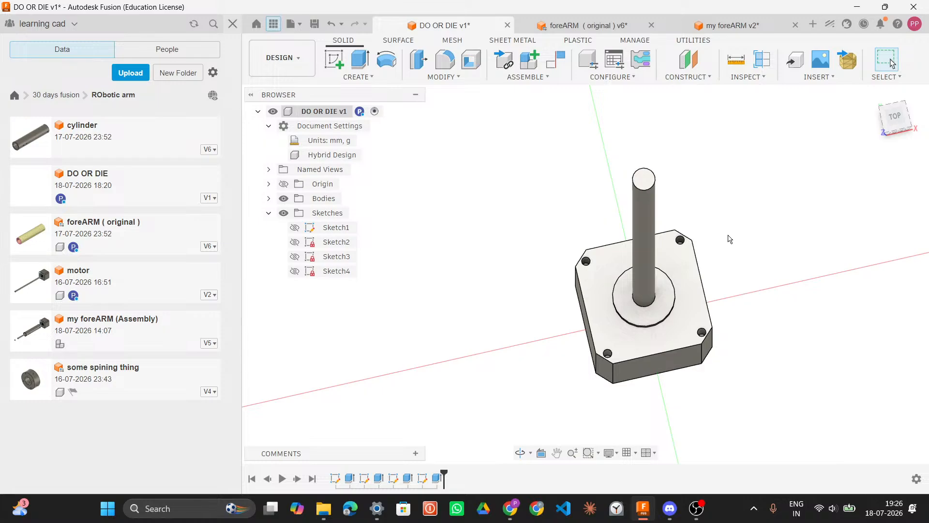
{"action": "left_click", "coordinate": [584, 26]}
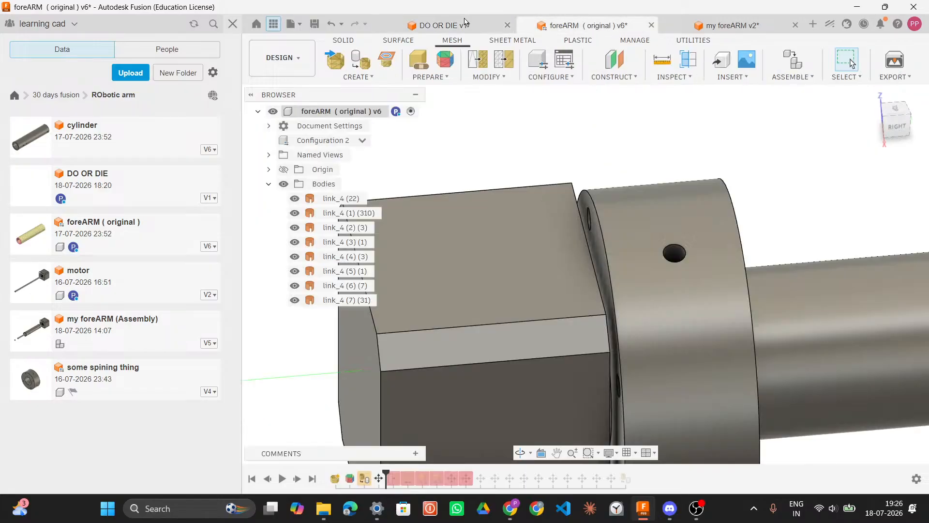
{"action": "middle_click_drag", "start_coordinate": [681, 236], "coordinate": [477, 127], "text": "shift"}
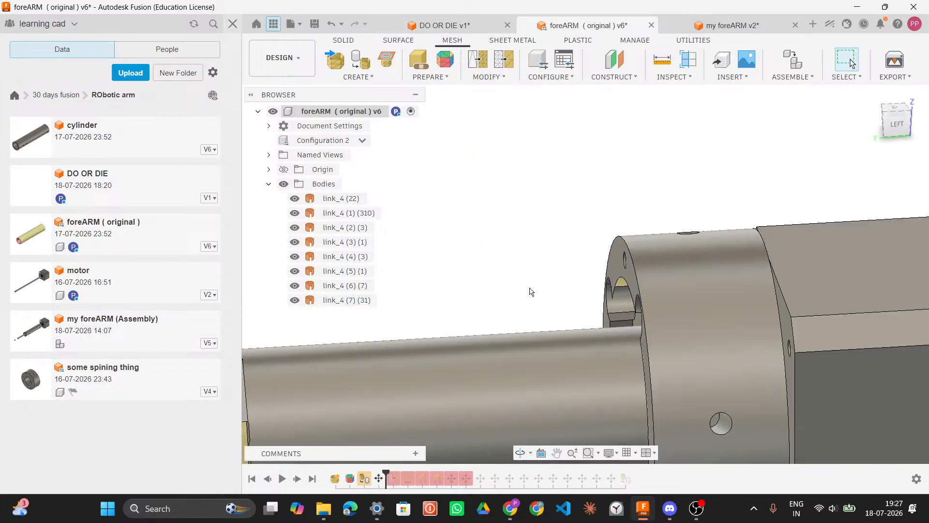
{"action": "scroll", "coordinate": [531, 292], "scroll_direction": "down", "scroll_amount": 4}
{"action": "middle_click_drag", "start_coordinate": [531, 291], "coordinate": [447, 267], "text": "shift"}
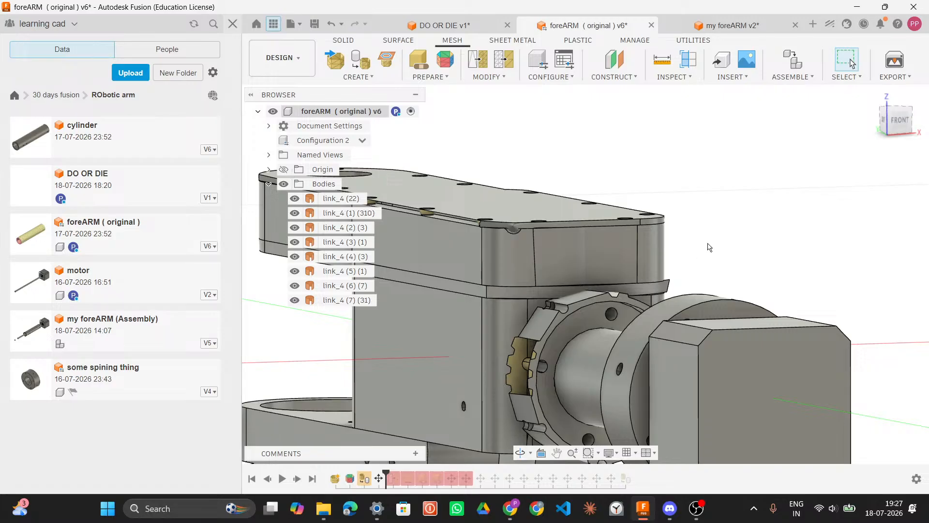
{"action": "mouse_move", "coordinate": [722, 245]}
{"action": "middle_mouse_down", "text": "shift"}
{"action": "mouse_move", "coordinate": [737, 244]}
{"action": "mouse_move", "coordinate": [724, 247]}
{"action": "middle_mouse_up", "text": "shift"}
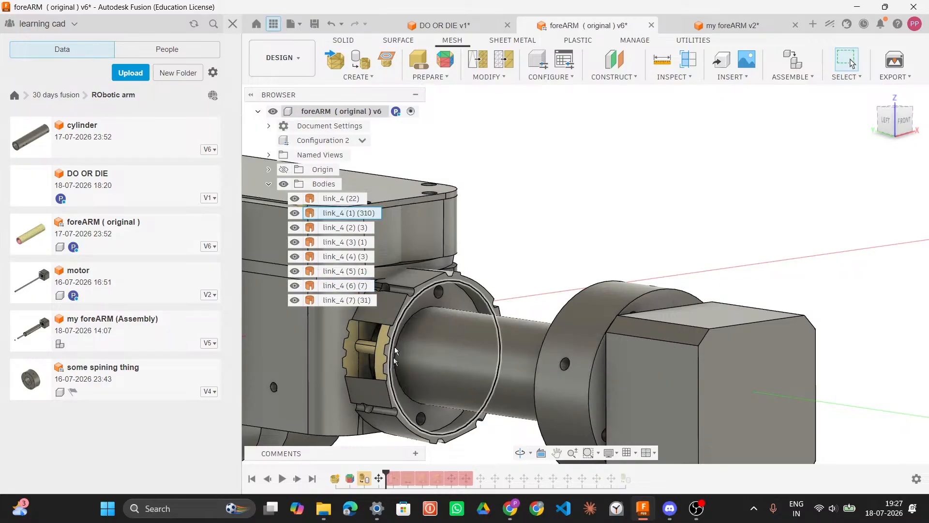
{"action": "left_click", "coordinate": [448, 29]}
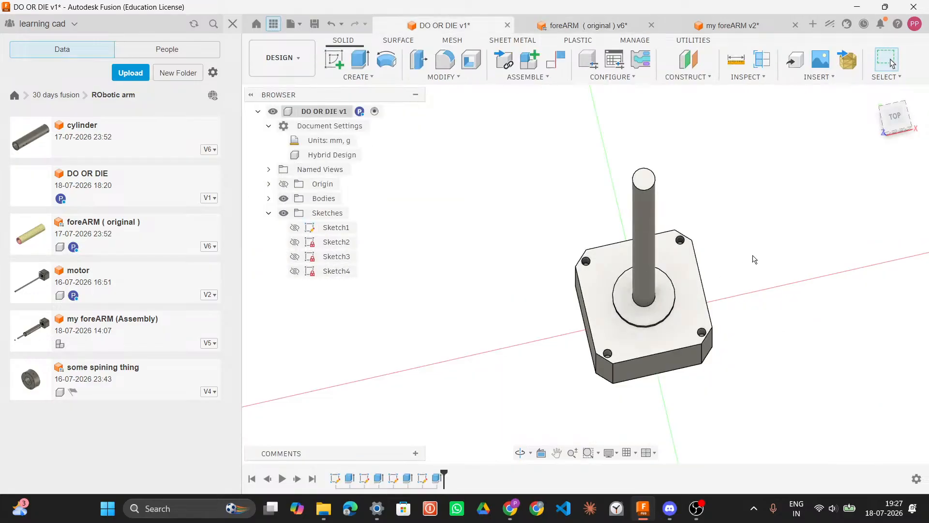
{"action": "middle_click_drag", "start_coordinate": [758, 265], "coordinate": [726, 274], "text": "shift"}
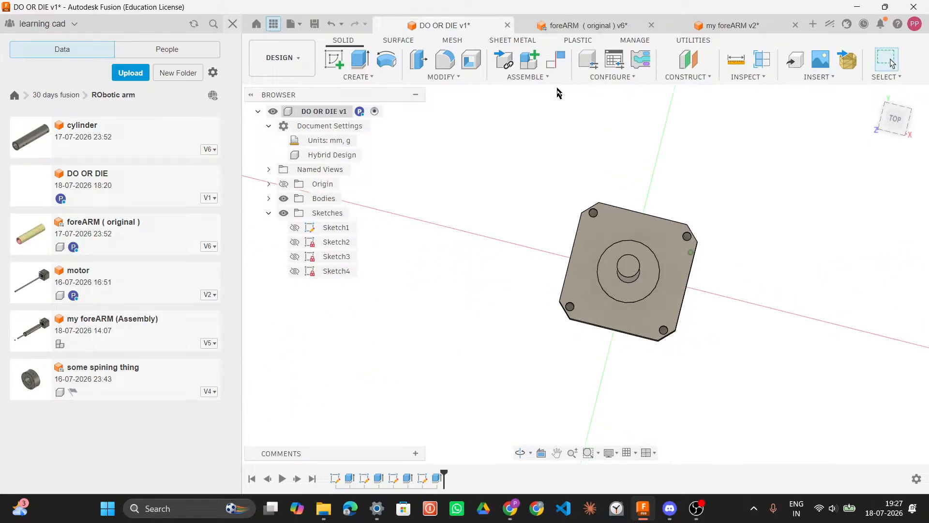
Step: In the foreARM (original) design, hide every body except the shaft tube to isolate it for inspection
{"action": "left_click", "coordinate": [594, 26]}
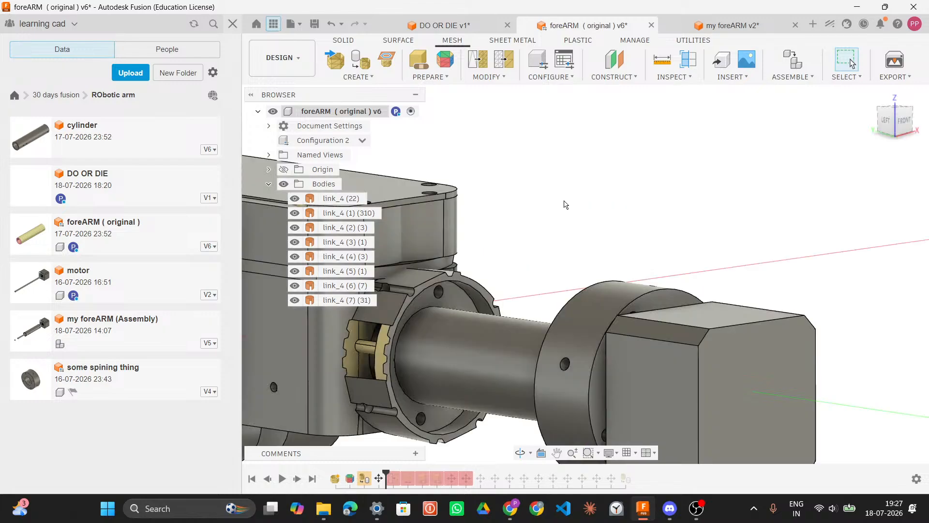
{"action": "middle_click_drag", "start_coordinate": [563, 279], "coordinate": [488, 279], "text": "shift"}
{"action": "middle_click_drag", "start_coordinate": [661, 233], "coordinate": [546, 136]}
{"action": "middle_click_drag", "start_coordinate": [598, 184], "coordinate": [357, 202], "text": "shift"}
{"action": "left_click", "coordinate": [357, 202]}
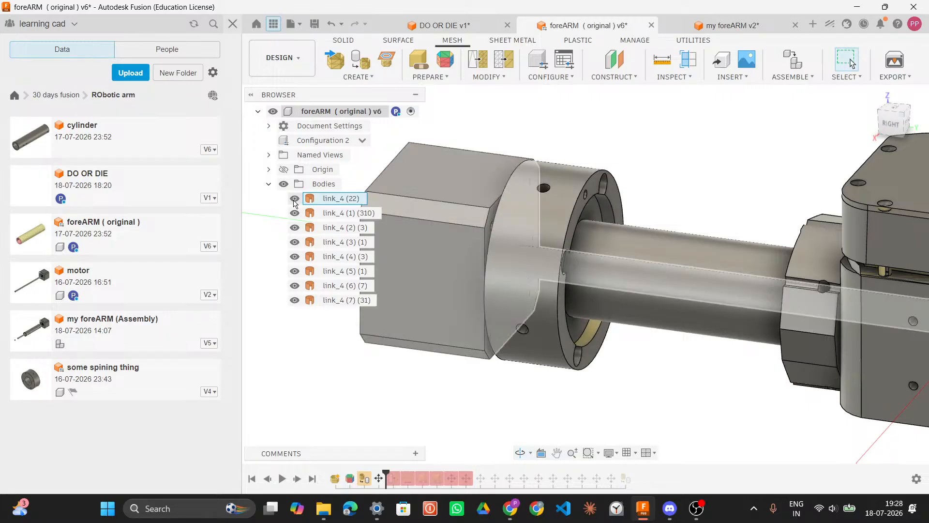
{"action": "left_click", "coordinate": [295, 199]}
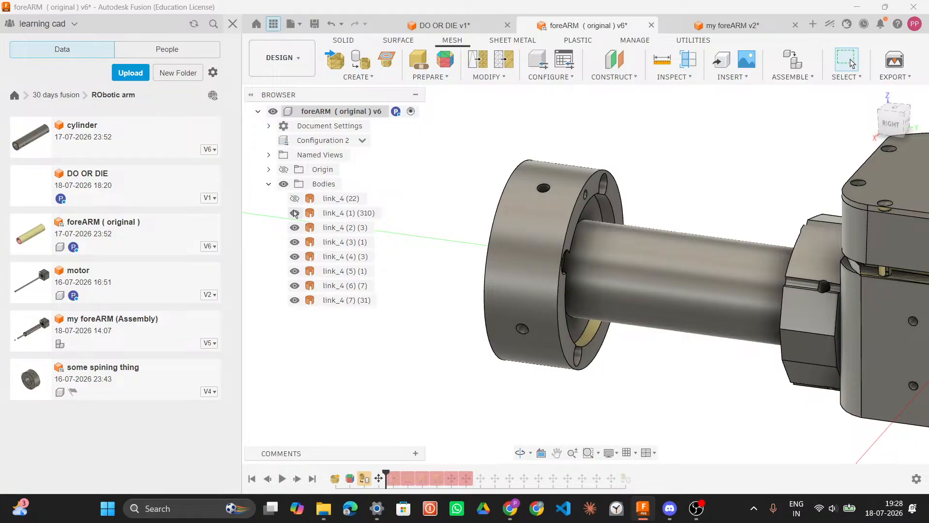
{"action": "left_click", "coordinate": [295, 213]}
{"action": "left_click", "coordinate": [294, 227]}
{"action": "left_click", "coordinate": [295, 242]}
{"action": "left_click", "coordinate": [294, 257]}
{"action": "left_click", "coordinate": [295, 271]}
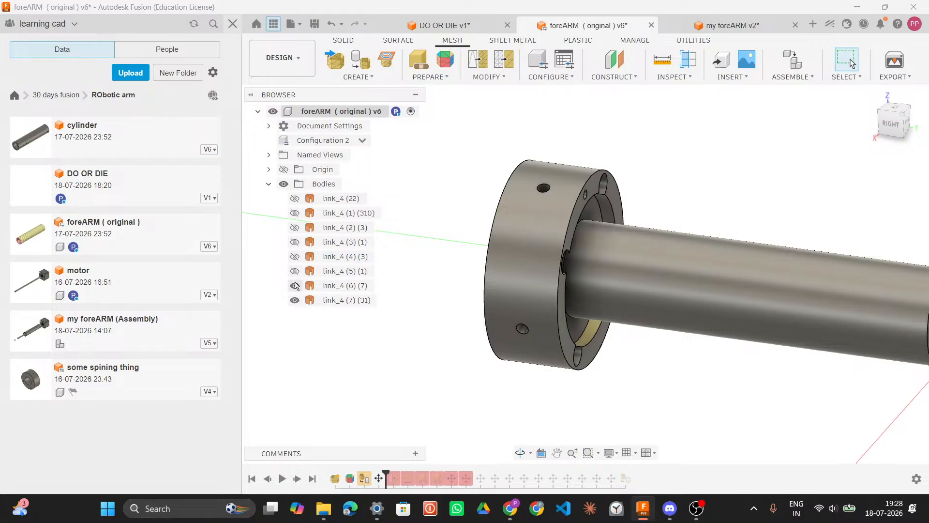
{"action": "left_click", "coordinate": [295, 286]}
{"action": "left_click", "coordinate": [295, 300]}
Step: Orbit around the shaft tube and select its inner circular edge to read its diameter
{"action": "middle_click_drag", "start_coordinate": [732, 189], "coordinate": [768, 183], "text": "shift"}
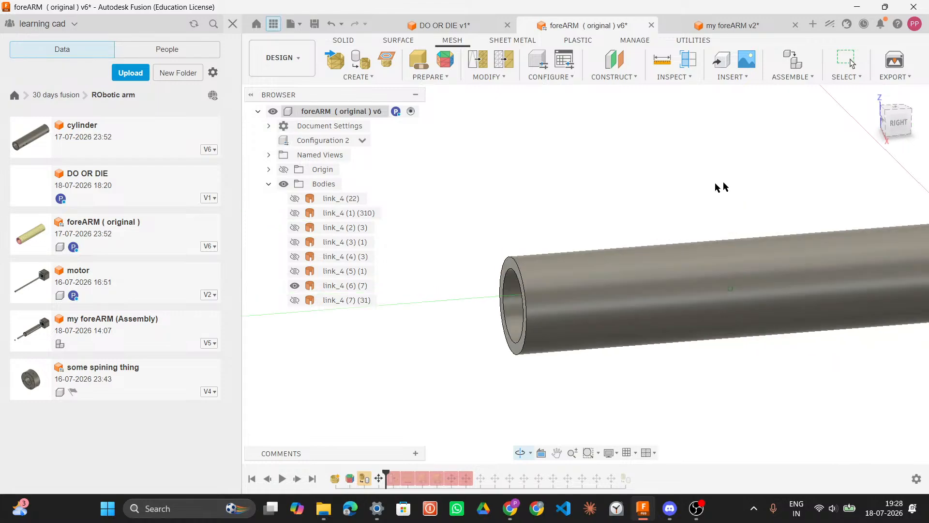
{"action": "middle_click_drag", "start_coordinate": [649, 196], "coordinate": [678, 203], "text": "shift"}
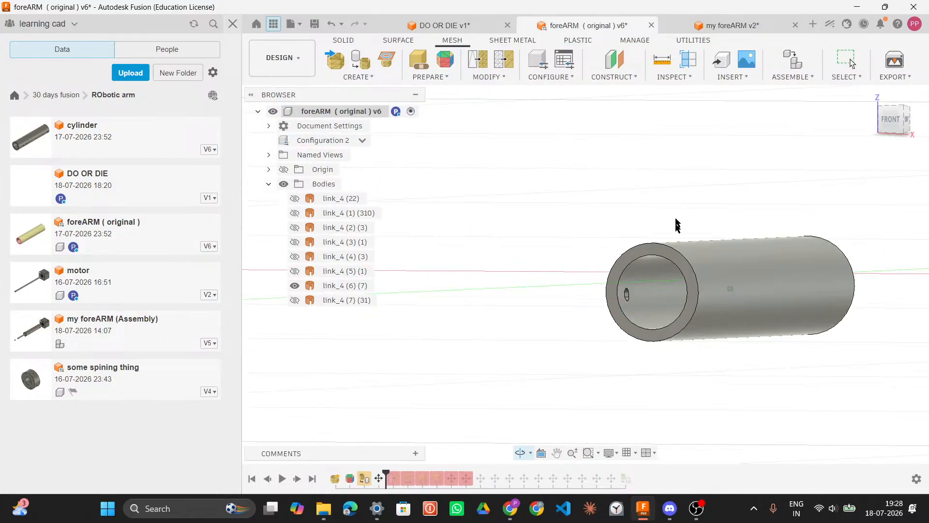
{"action": "left_click", "coordinate": [629, 259]}
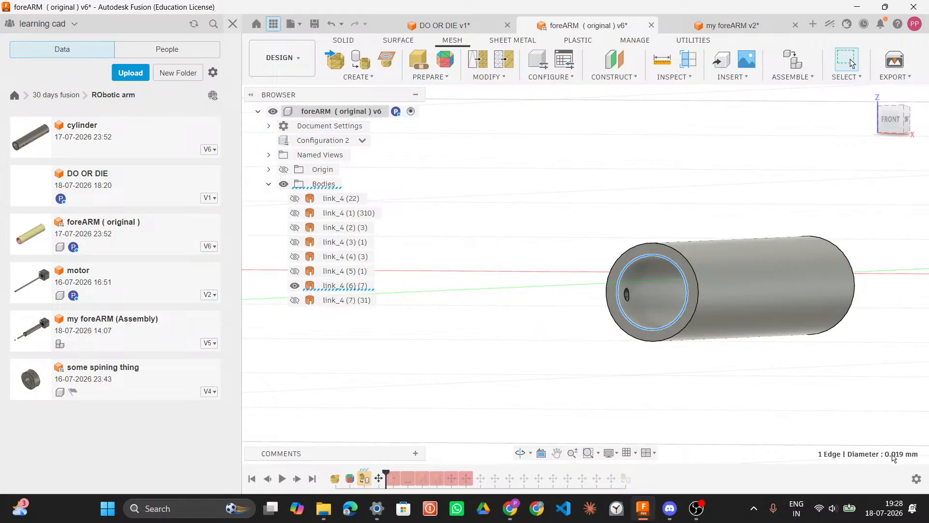
Step: Back in DO OR DIE v1, convert the bodies in the Bodies folder into a component
{"action": "left_click", "coordinate": [463, 29]}
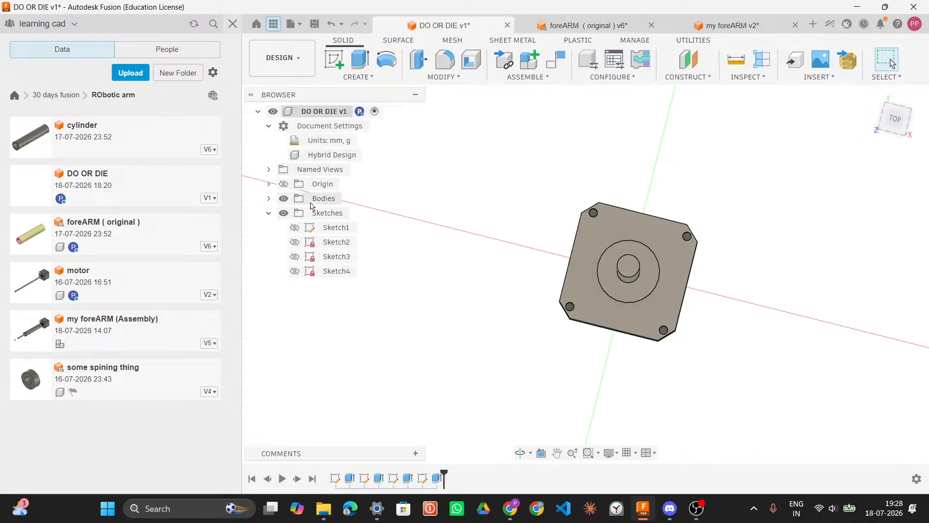
{"action": "left_click", "coordinate": [268, 199]}
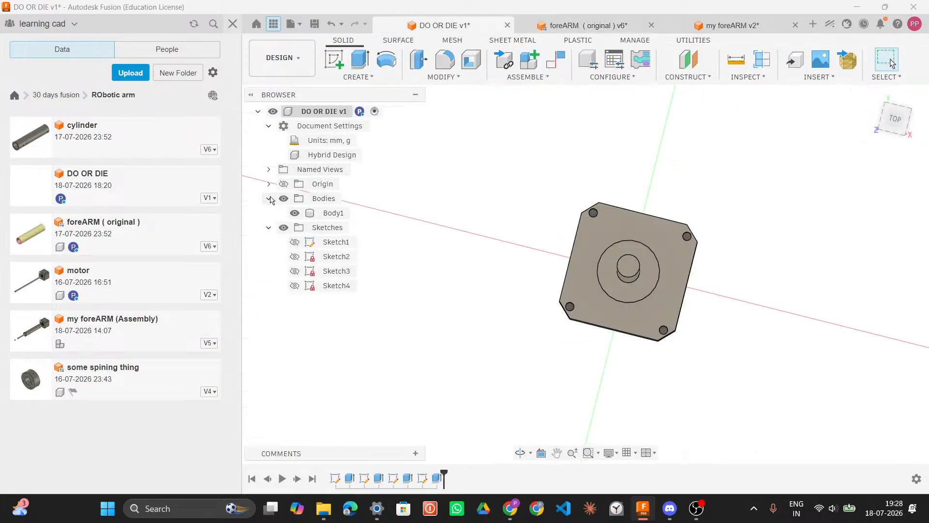
{"action": "right_click", "coordinate": [327, 201]}
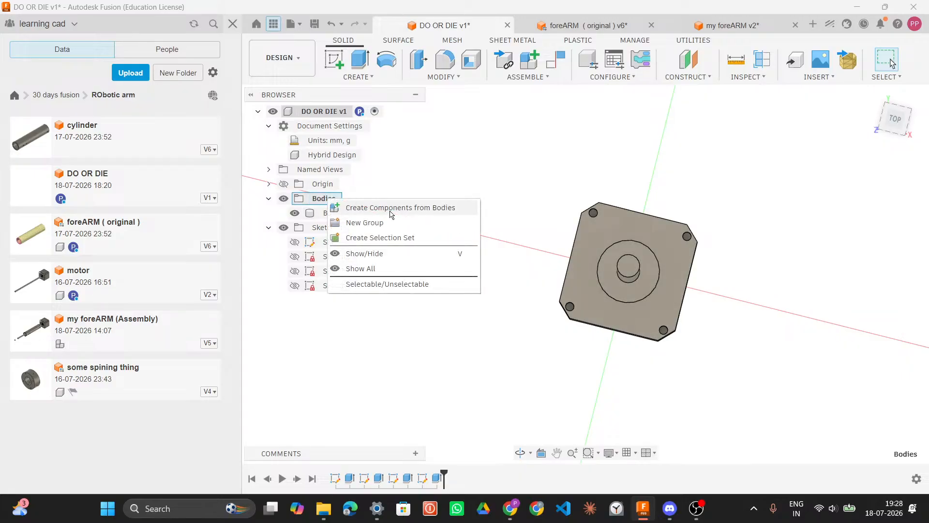
{"action": "key", "text": "Escape"}
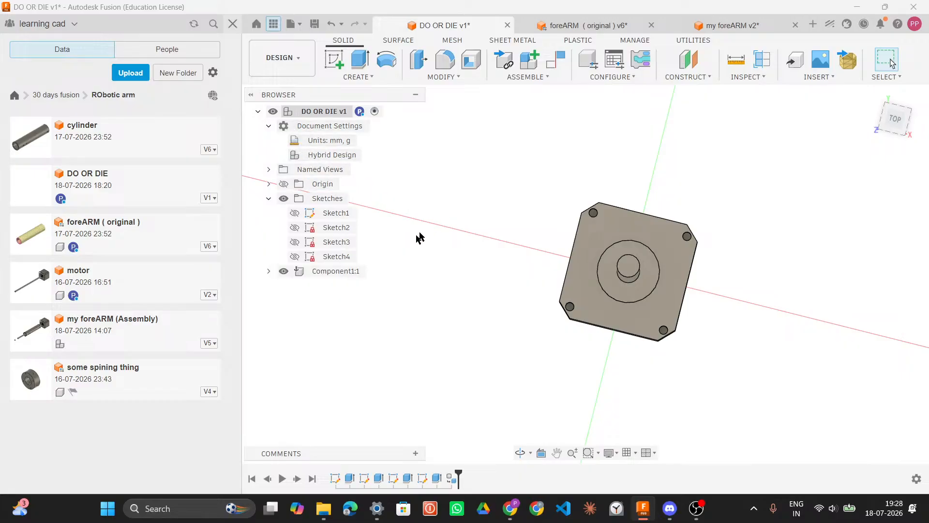
Step: Rename the new component as motor
{"action": "left_click", "coordinate": [309, 273]}
{"action": "right_click", "coordinate": [312, 274]}
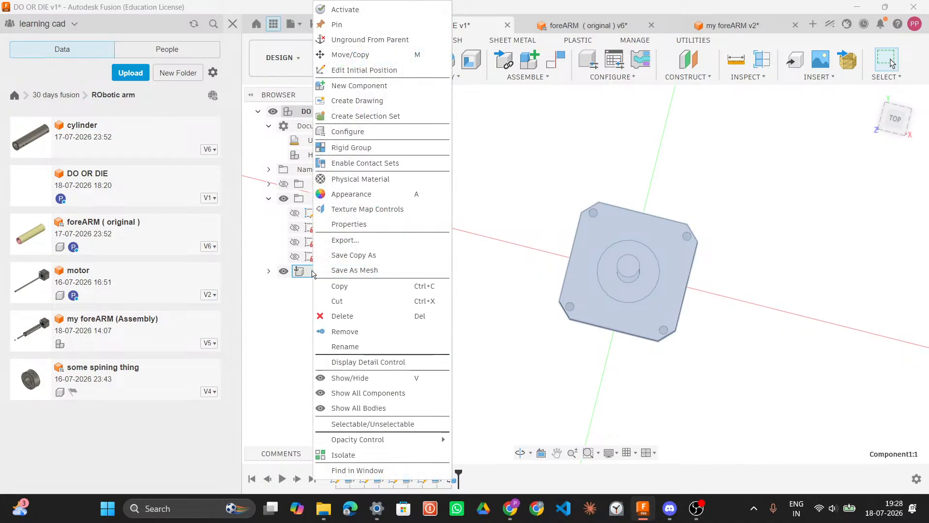
{"action": "left_click", "coordinate": [361, 346]}
{"action": "type", "text": "mo"}
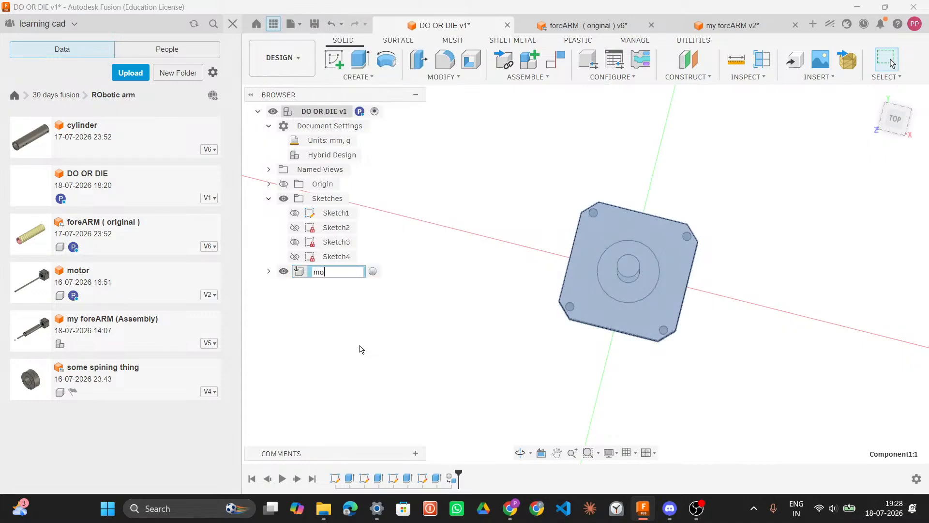
{"action": "type", "text": "tor"}
{"action": "key", "text": "Return"}
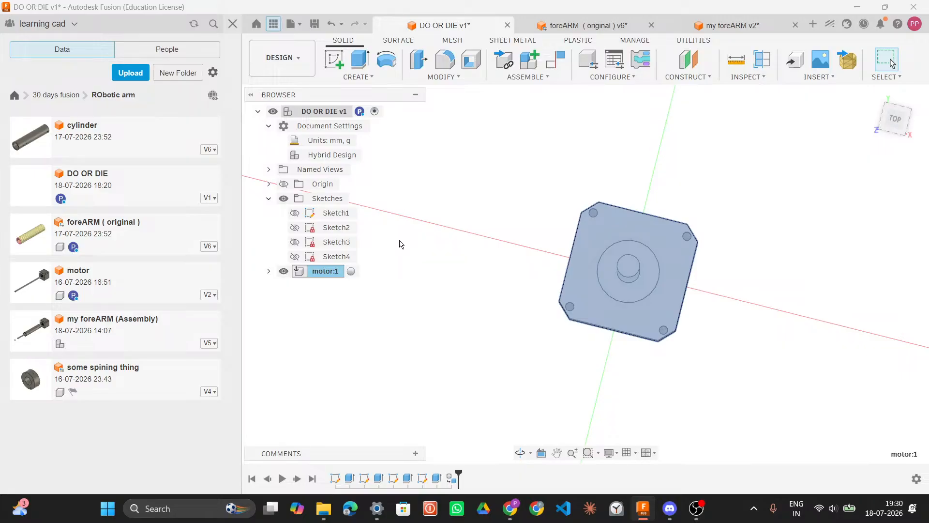
Step: Unground the motor component from its parent assembly
{"action": "left_click", "coordinate": [442, 230]}
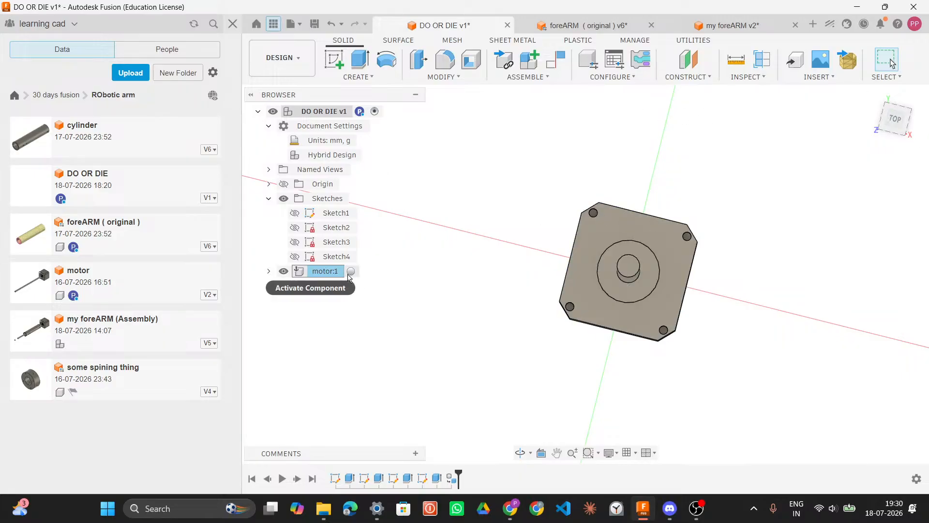
{"action": "middle_click_drag", "start_coordinate": [699, 259], "coordinate": [641, 290], "text": "shift"}
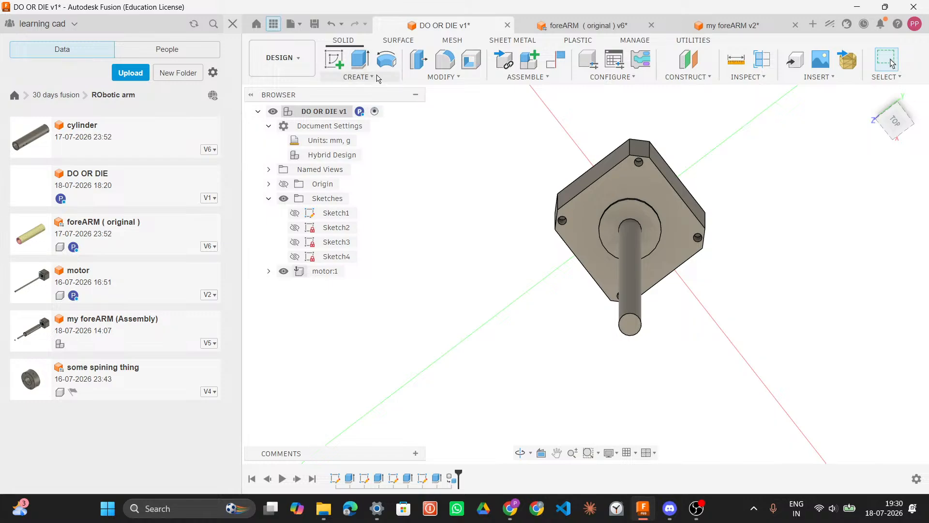
{"action": "scroll", "coordinate": [687, 217], "scroll_direction": "down", "scroll_amount": 5}
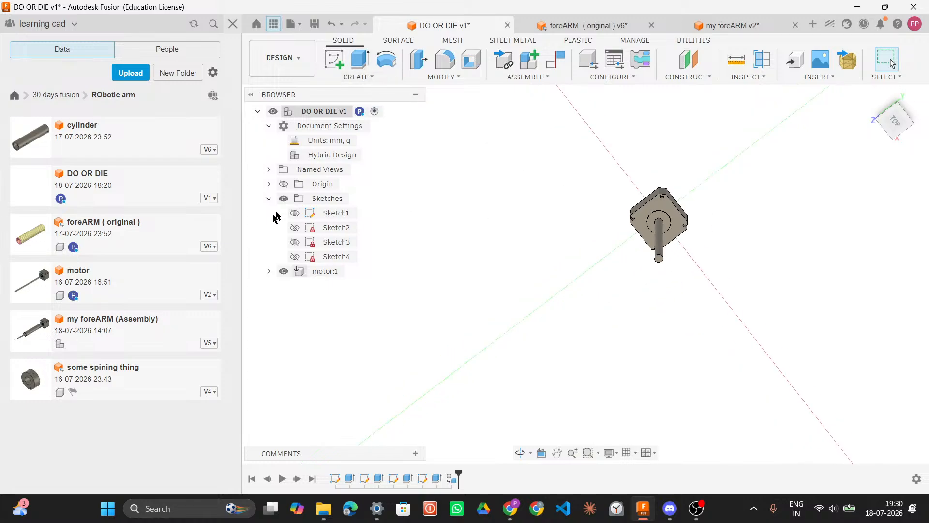
{"action": "left_click", "coordinate": [327, 272]}
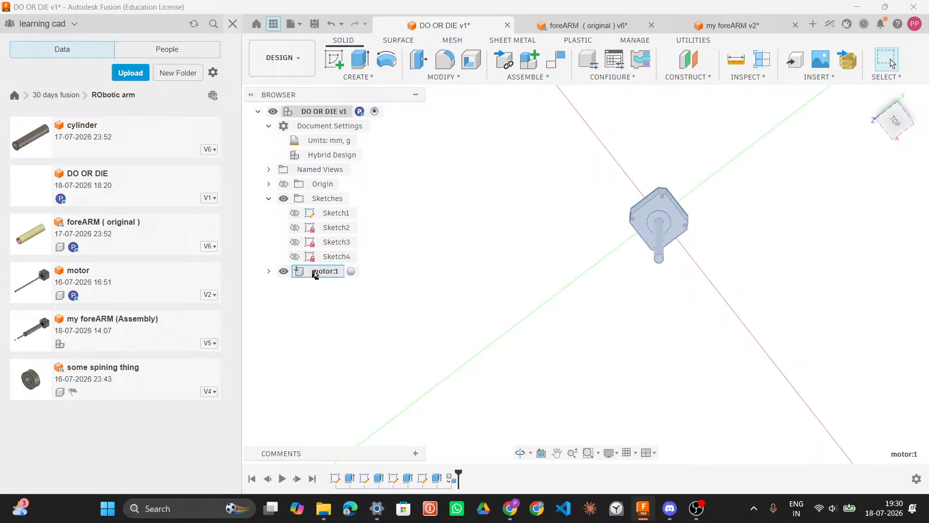
{"action": "right_click", "coordinate": [323, 273]}
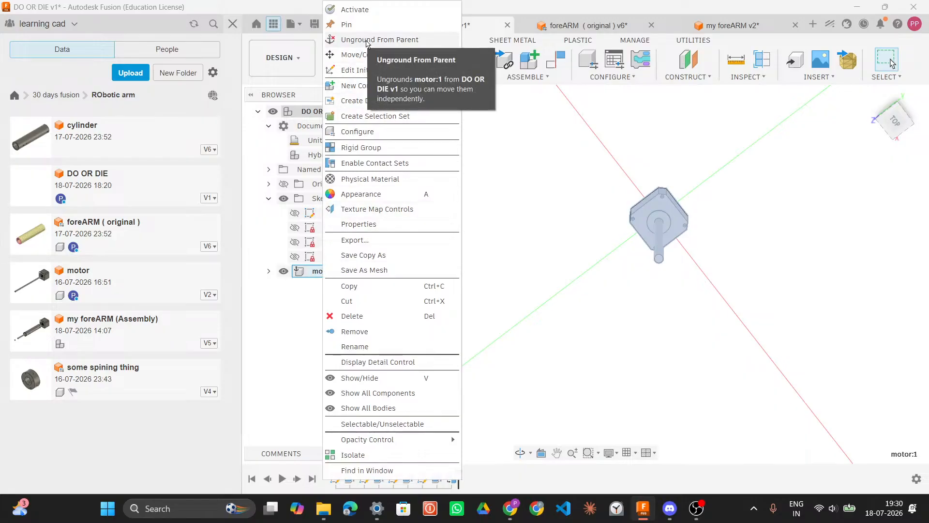
{"action": "left_click", "coordinate": [366, 42]}
Step: Move the motor component up and away from the origin with Move/Copy
{"action": "right_click", "coordinate": [312, 272]}
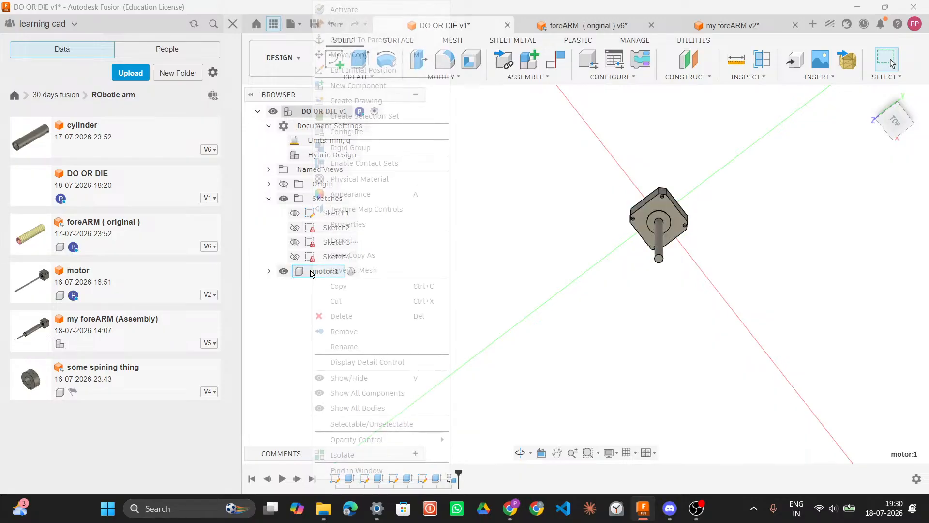
{"action": "left_click", "coordinate": [368, 55]}
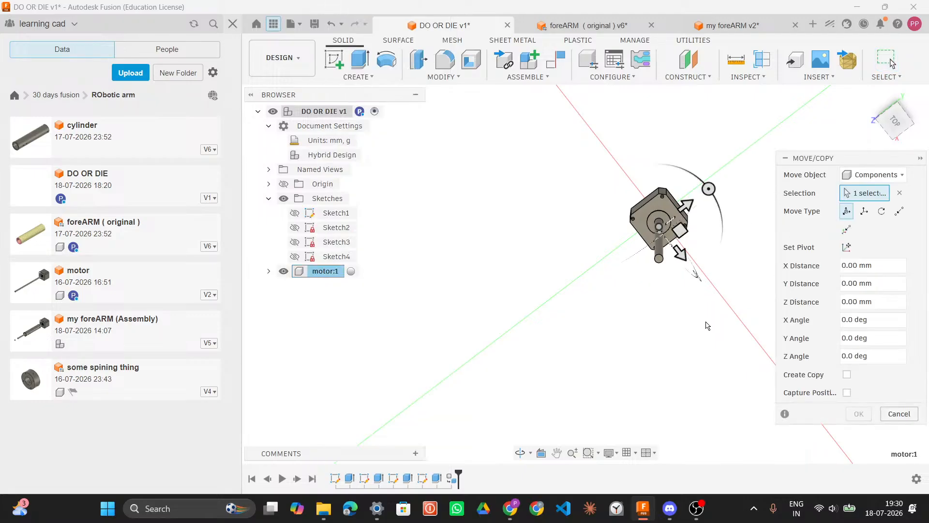
{"action": "middle_click_drag", "start_coordinate": [577, 301], "coordinate": [557, 189]}
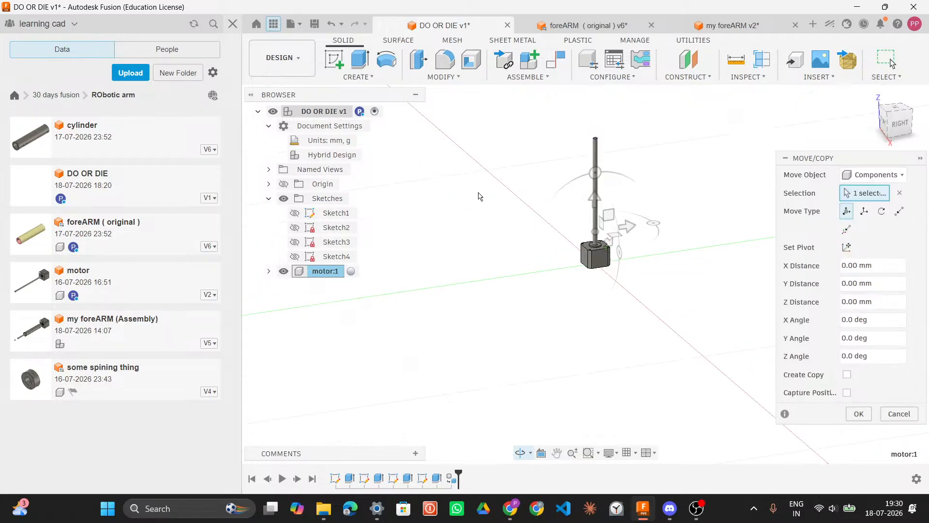
{"action": "left_click_drag", "start_coordinate": [608, 213], "coordinate": [761, 10]}
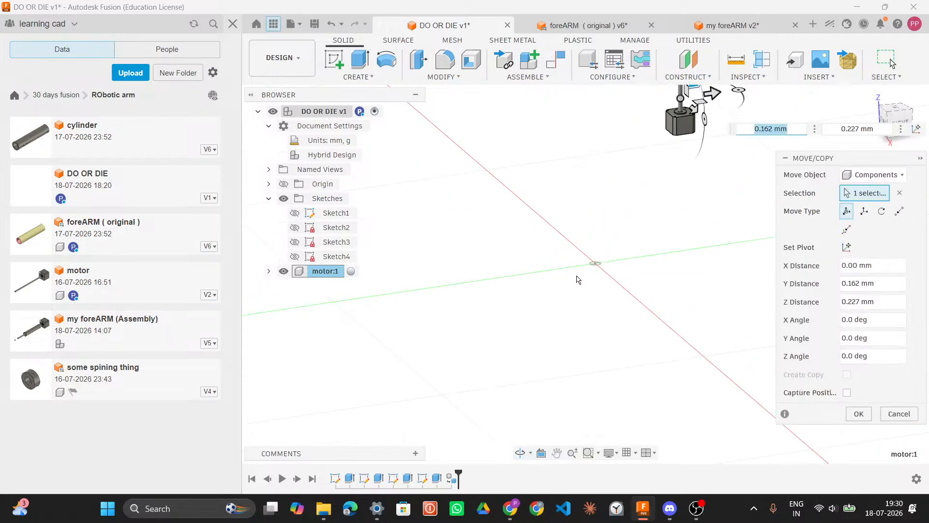
{"action": "scroll", "coordinate": [577, 279], "scroll_direction": "down", "scroll_amount": 3}
{"action": "middle_click_drag", "start_coordinate": [577, 279], "coordinate": [543, 329]}
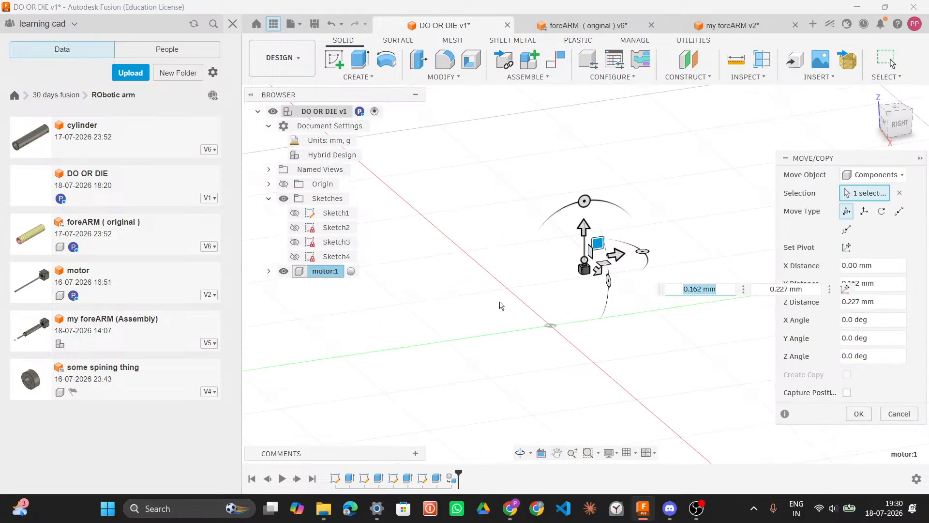
{"action": "left_click_drag", "start_coordinate": [599, 244], "coordinate": [750, 87]}
{"action": "left_click", "coordinate": [858, 414]}
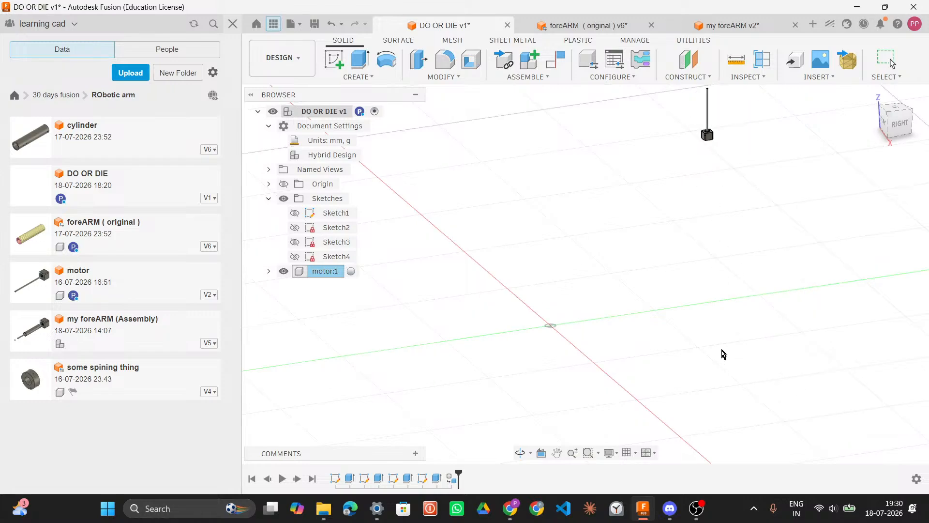
Step: Show the origin planes and examine the empty workspace around the origin
{"action": "scroll", "coordinate": [537, 326], "scroll_direction": "up", "scroll_amount": 2}
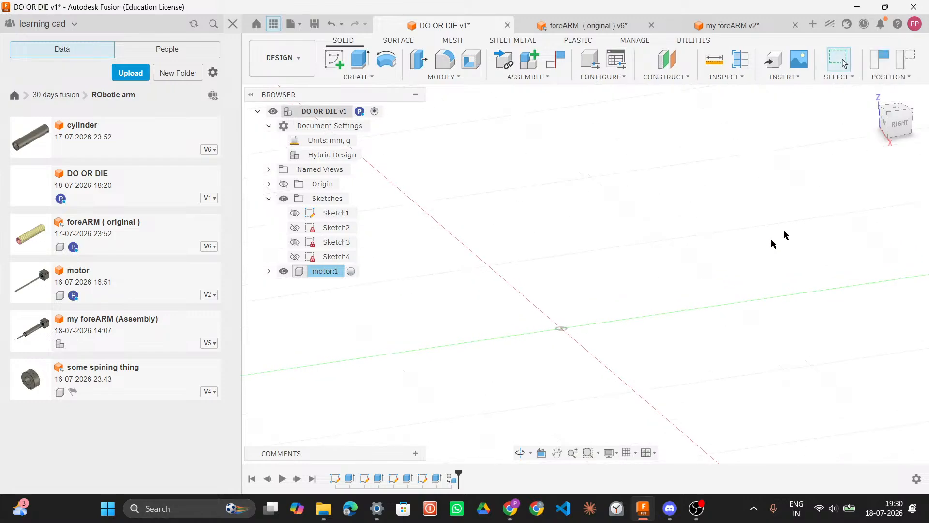
{"action": "left_click", "coordinate": [872, 94]}
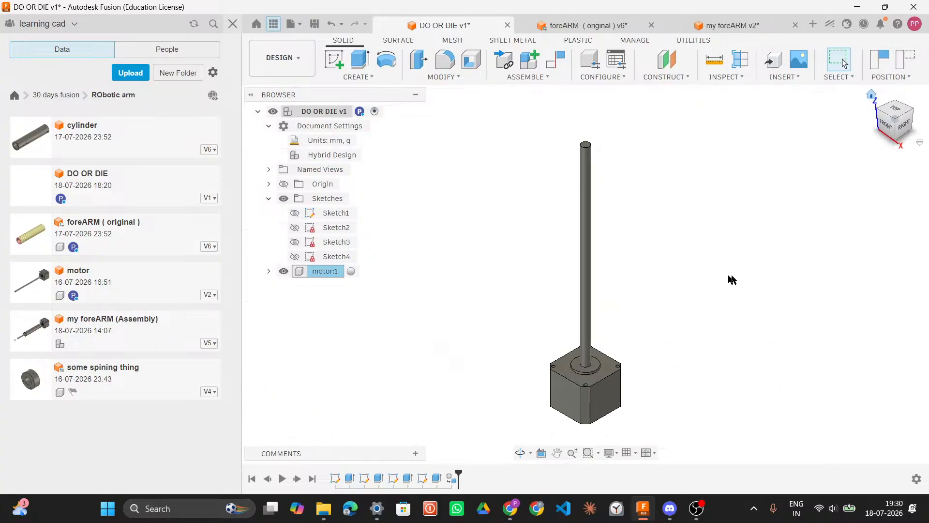
{"action": "scroll", "coordinate": [700, 222], "scroll_direction": "down", "scroll_amount": 5}
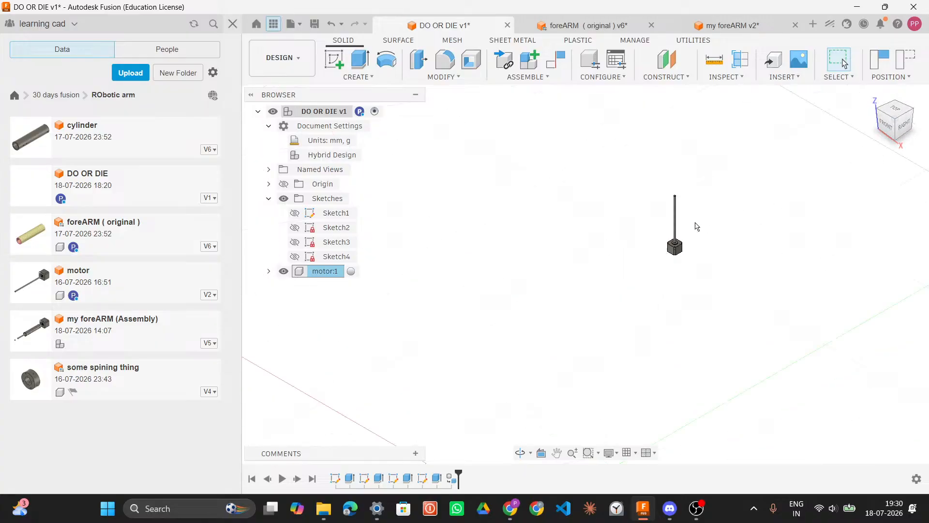
{"action": "scroll", "coordinate": [696, 245], "scroll_direction": "down", "scroll_amount": 1}
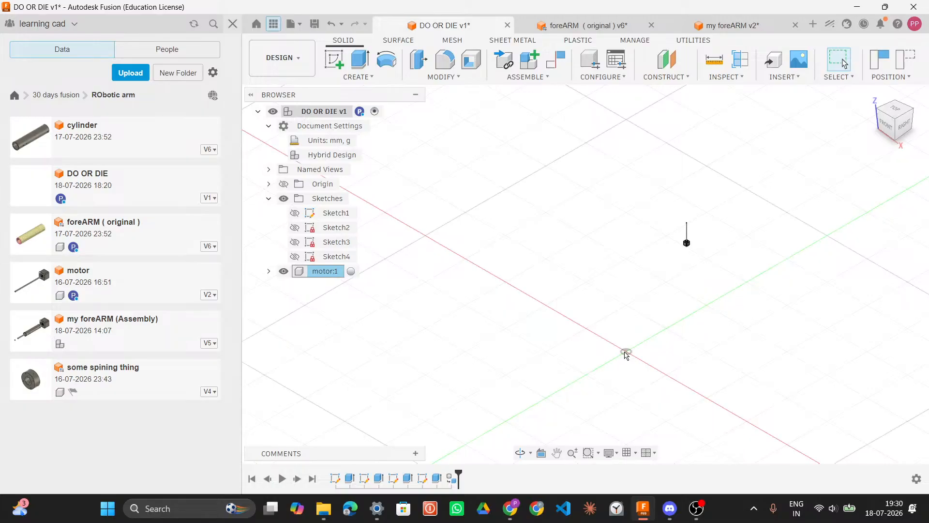
{"action": "left_click", "coordinate": [284, 184]}
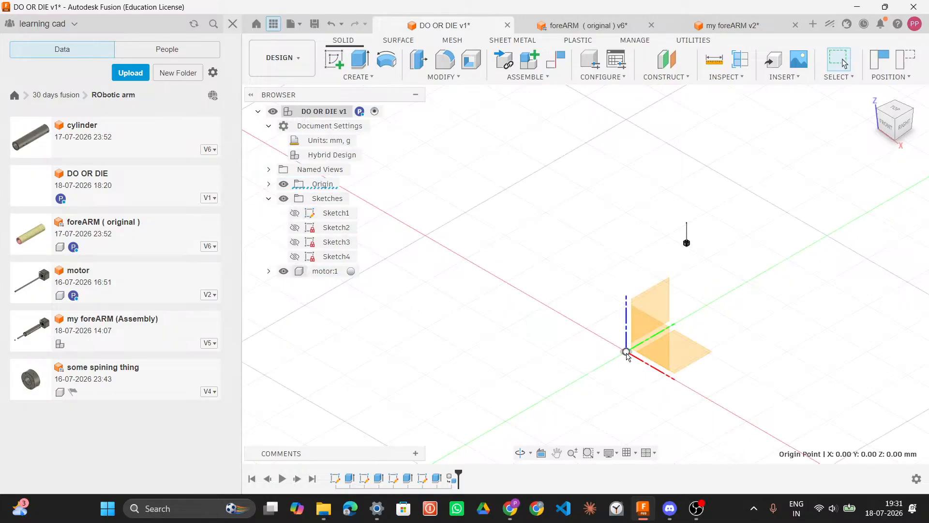
{"action": "left_click", "coordinate": [542, 454]}
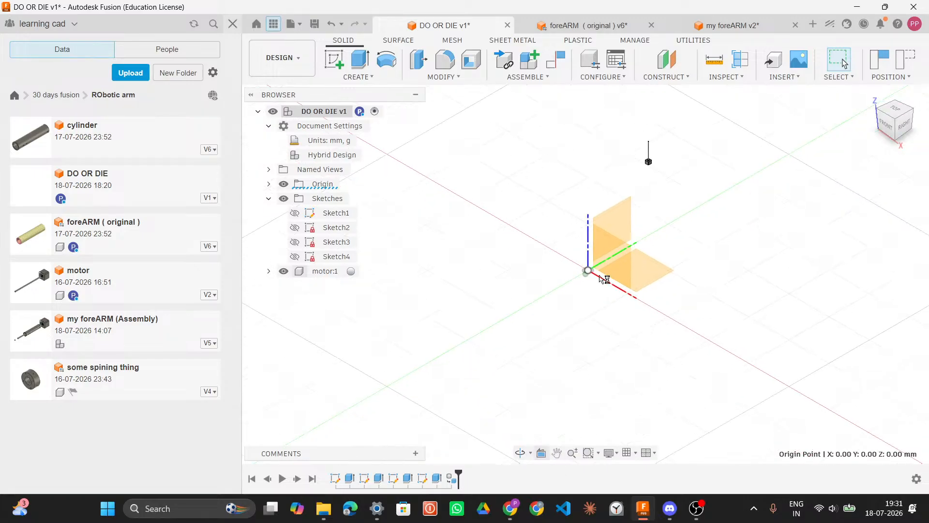
{"action": "middle_click_drag", "start_coordinate": [586, 271], "coordinate": [658, 247]}
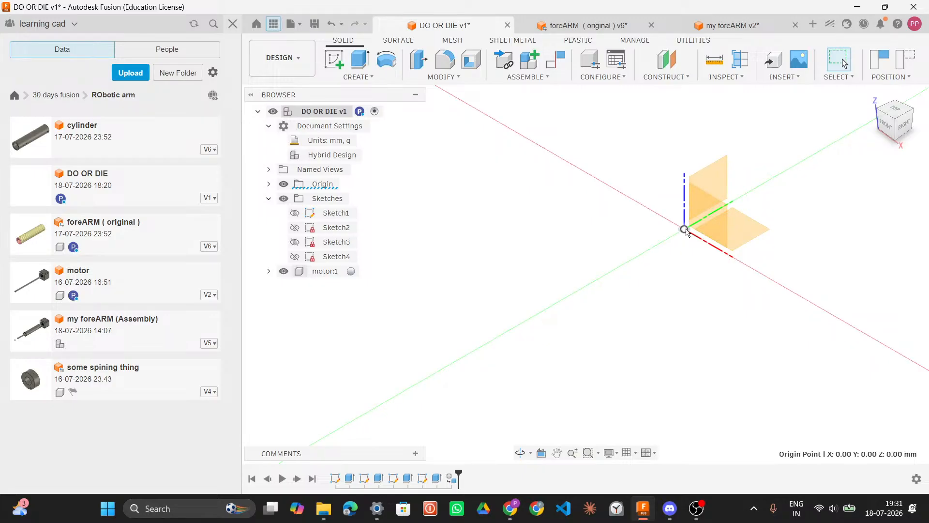
{"action": "left_click", "coordinate": [544, 454]}
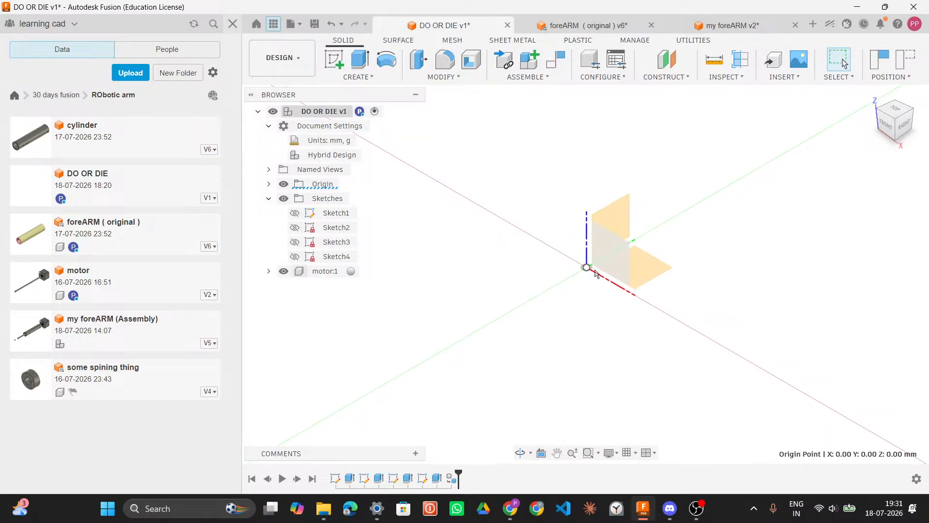
{"action": "left_click", "coordinate": [285, 184]}
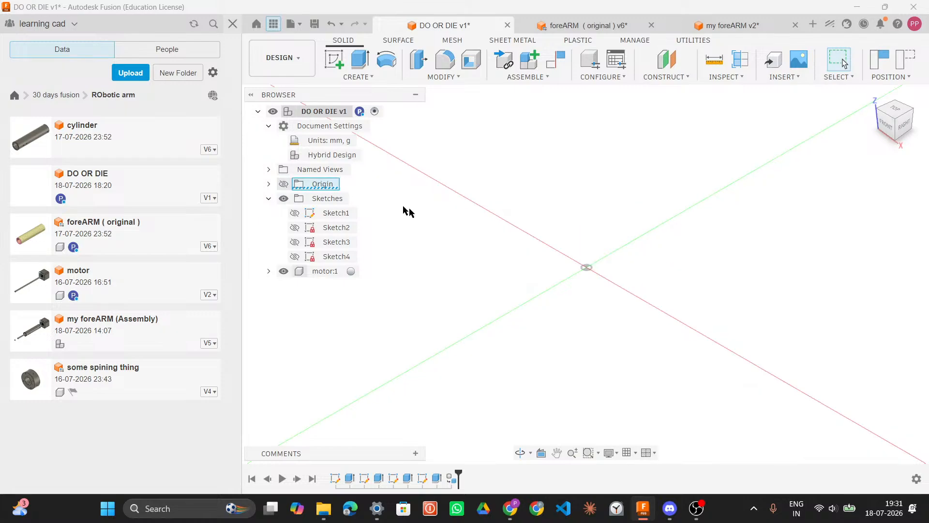
{"action": "left_click", "coordinate": [331, 65]}
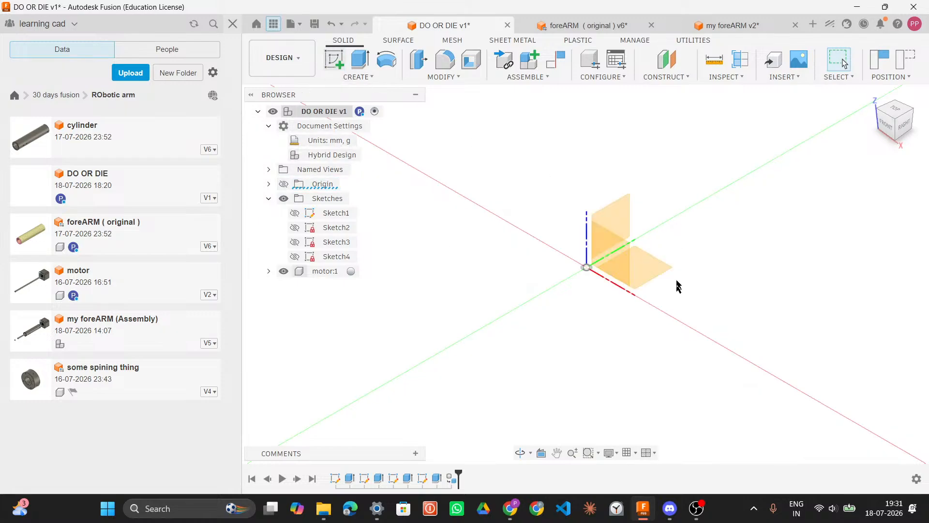
Step: Start a new sketch on the XY plane, capturing the current component positions
{"action": "left_click", "coordinate": [654, 266]}
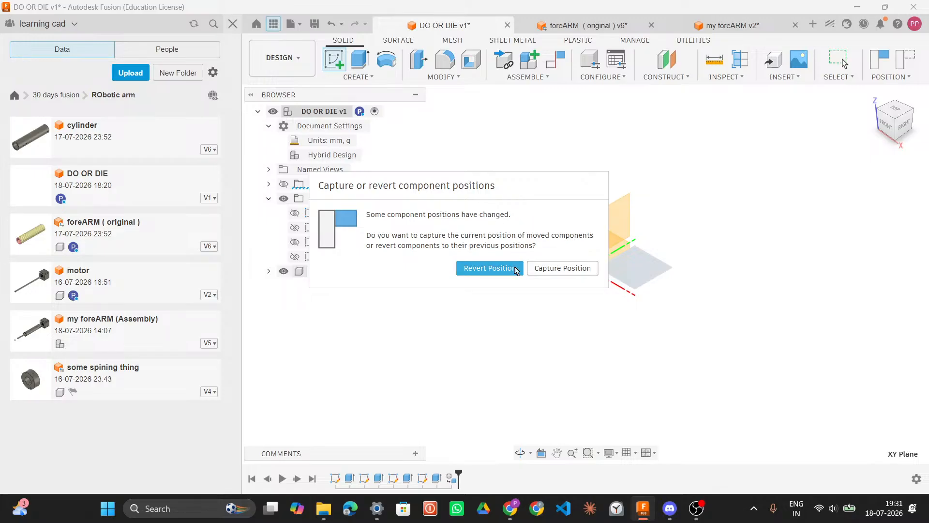
{"action": "left_click", "coordinate": [565, 268]}
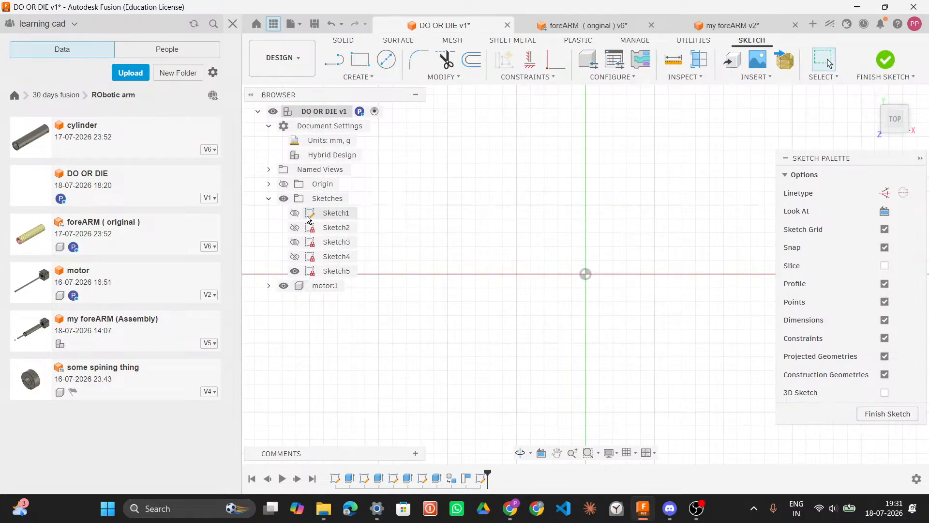
Step: Examine the earlier sketches by toggling their visibility one at a time, then return to the top view
{"action": "left_click", "coordinate": [334, 217]}
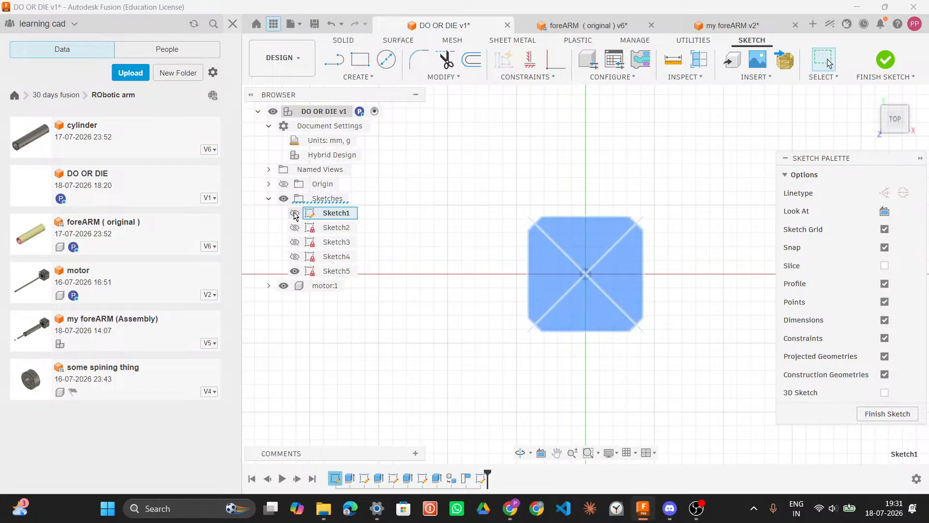
{"action": "left_click", "coordinate": [455, 213]}
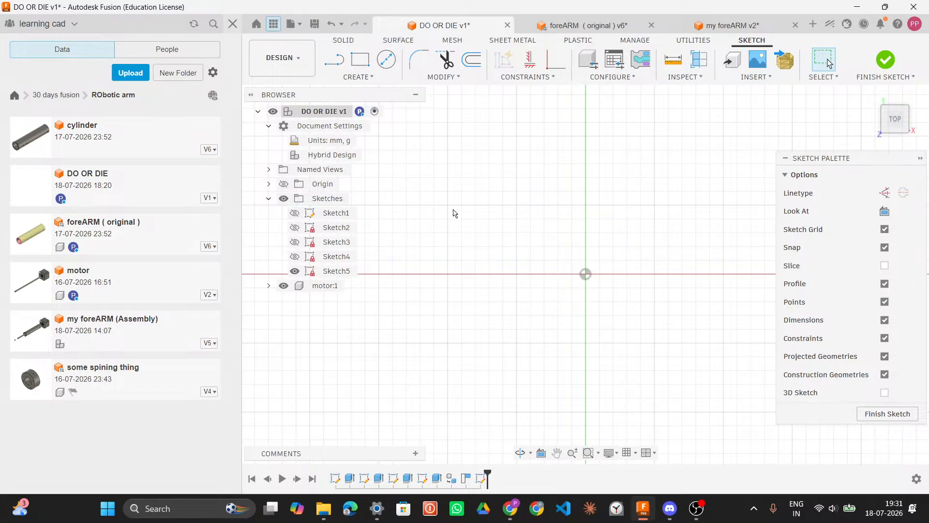
{"action": "left_click", "coordinate": [292, 213]}
{"action": "left_click", "coordinate": [292, 213]}
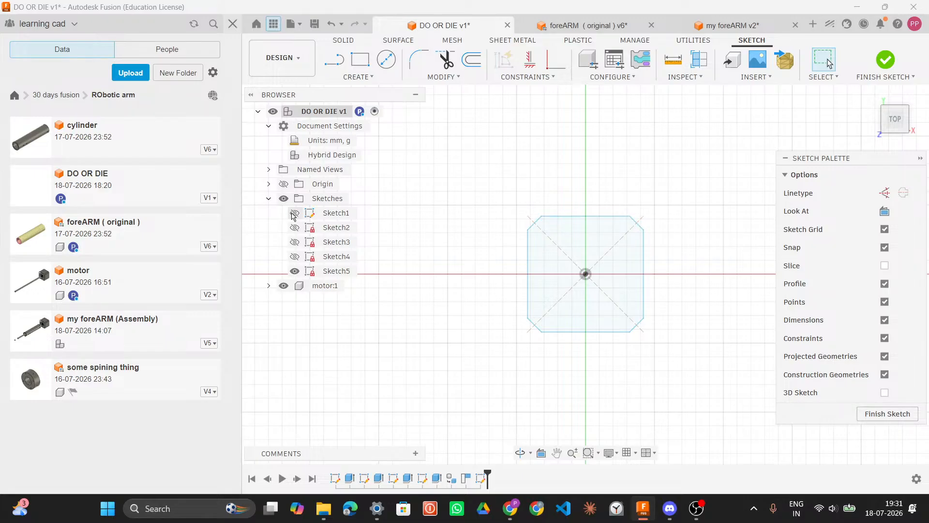
{"action": "left_click", "coordinate": [294, 228]}
{"action": "left_click", "coordinate": [294, 229]}
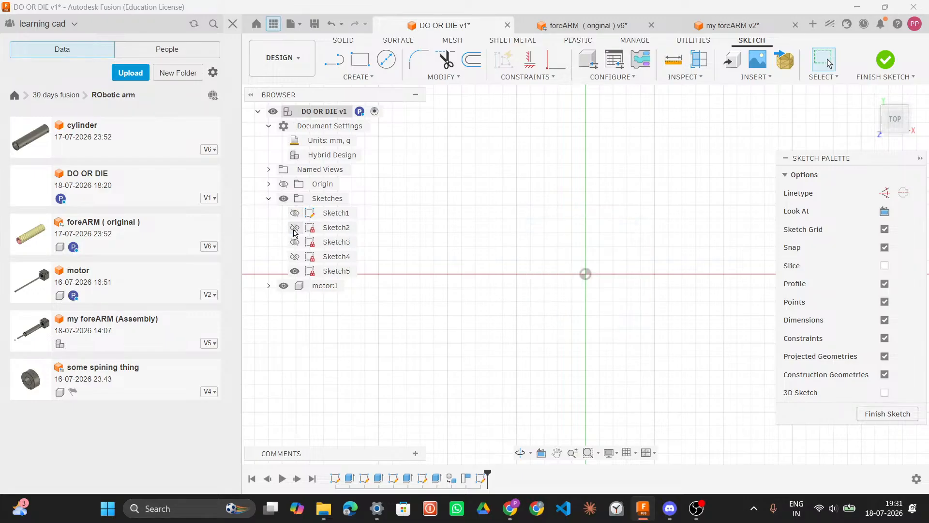
{"action": "left_click", "coordinate": [294, 242]}
{"action": "mouse_move", "coordinate": [514, 247]}
{"action": "middle_mouse_down", "text": "shift"}
{"action": "mouse_move", "coordinate": [510, 190]}
{"action": "mouse_move", "coordinate": [498, 241]}
{"action": "middle_mouse_up", "text": "shift"}
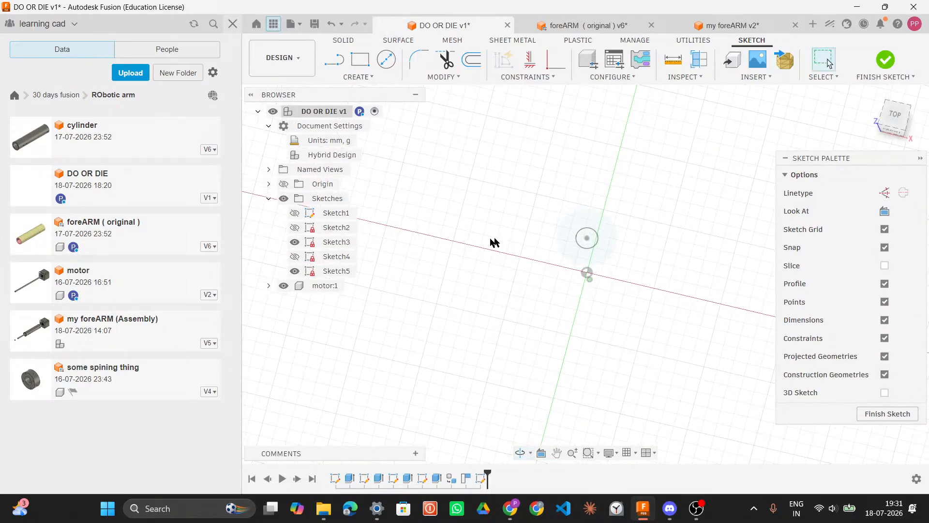
{"action": "left_click", "coordinate": [294, 242]}
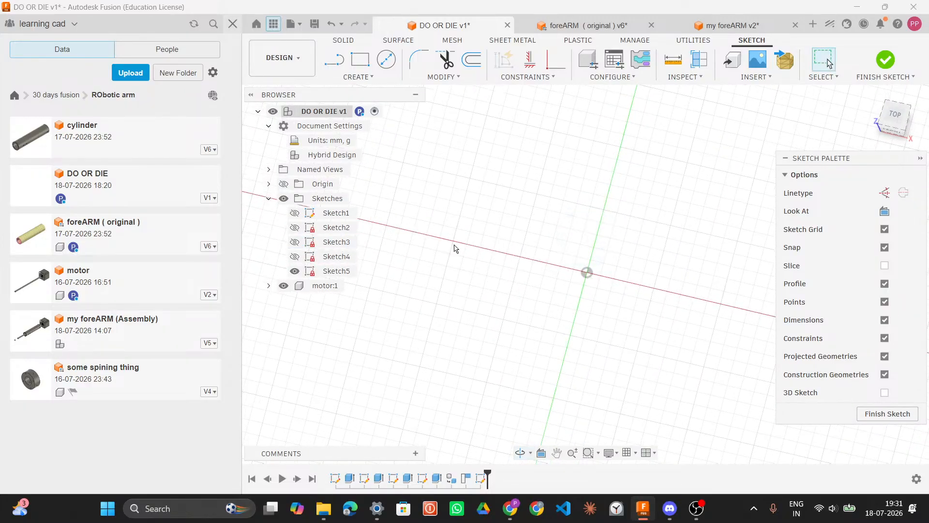
{"action": "mouse_move", "coordinate": [459, 255]}
{"action": "middle_mouse_down", "text": "shift"}
{"action": "mouse_move", "coordinate": [452, 277]}
{"action": "mouse_move", "coordinate": [474, 300]}
{"action": "mouse_move", "coordinate": [467, 276]}
{"action": "middle_mouse_up", "text": "shift"}
{"action": "left_click", "coordinate": [897, 122]}
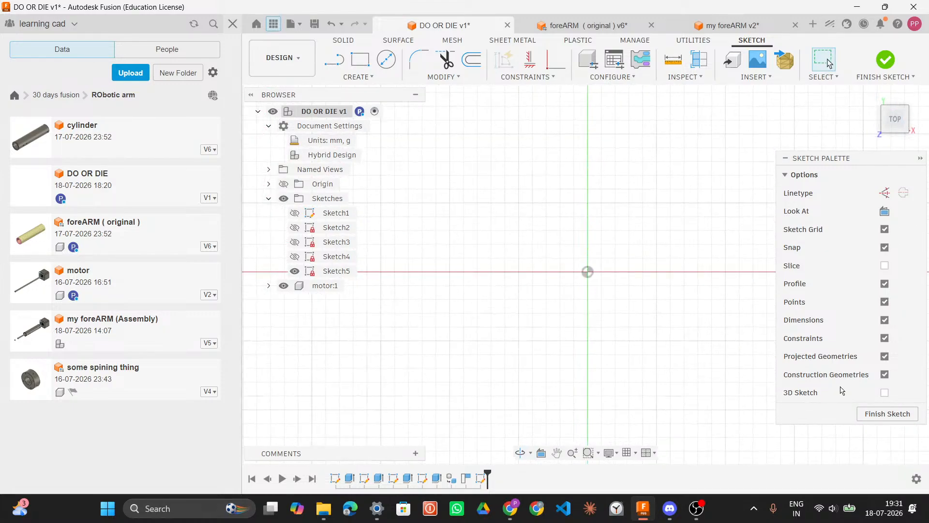
Step: Check the reference part's diameter, then draw a center-diameter circle of 0.019 mm at the sketch origin
{"action": "left_click", "coordinate": [533, 27]}
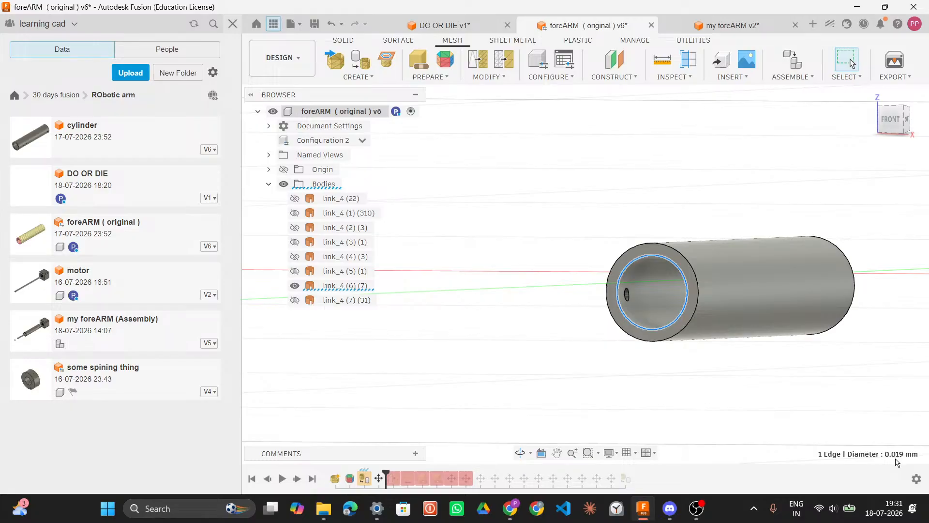
{"action": "left_click", "coordinate": [457, 25]}
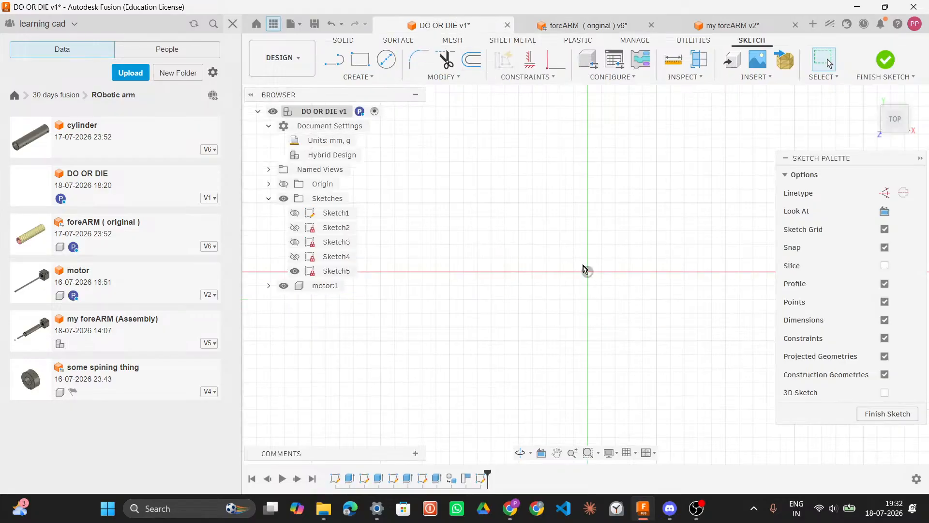
{"action": "left_click", "coordinate": [386, 59]}
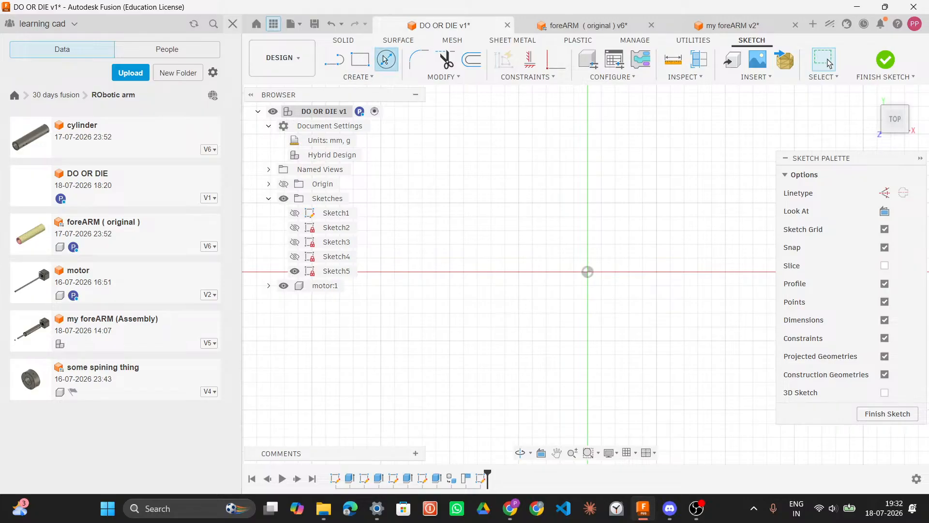
{"action": "left_click", "coordinate": [587, 272]}
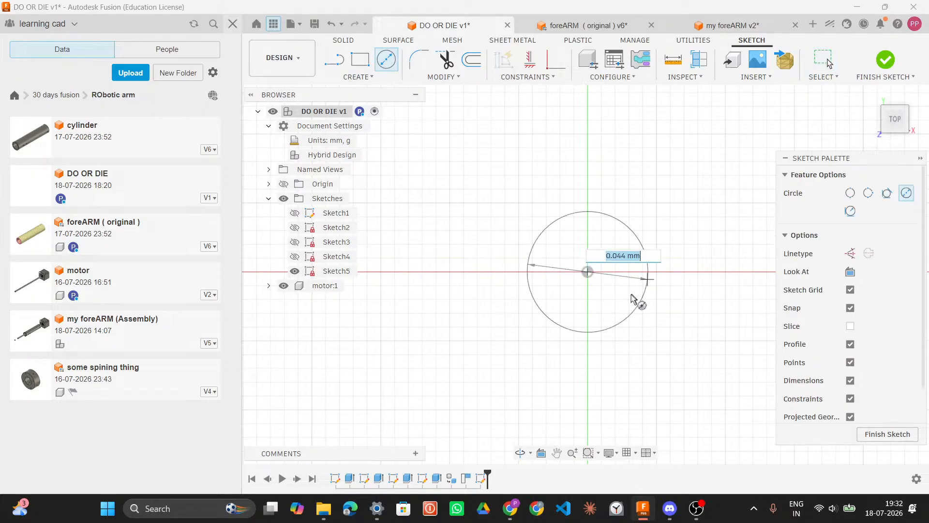
{"action": "type", "text": "0.019"}
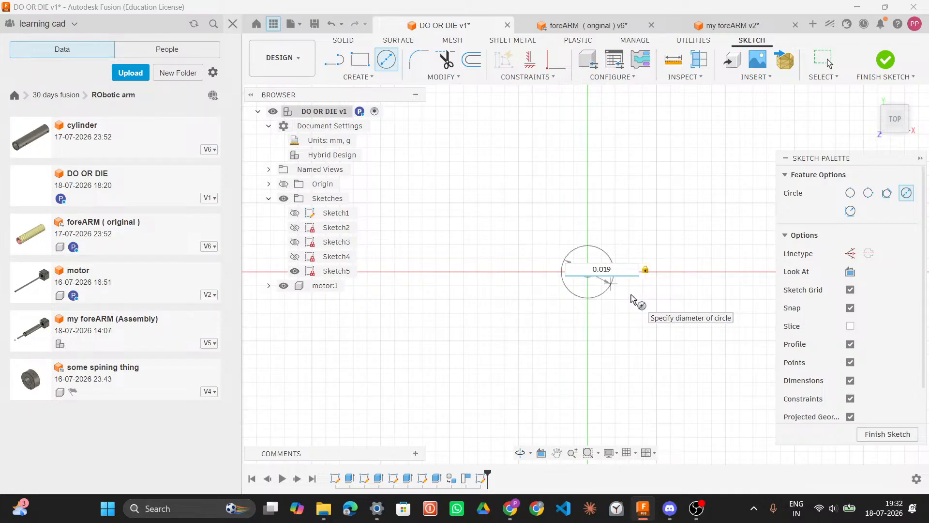
{"action": "key", "text": "Return"}
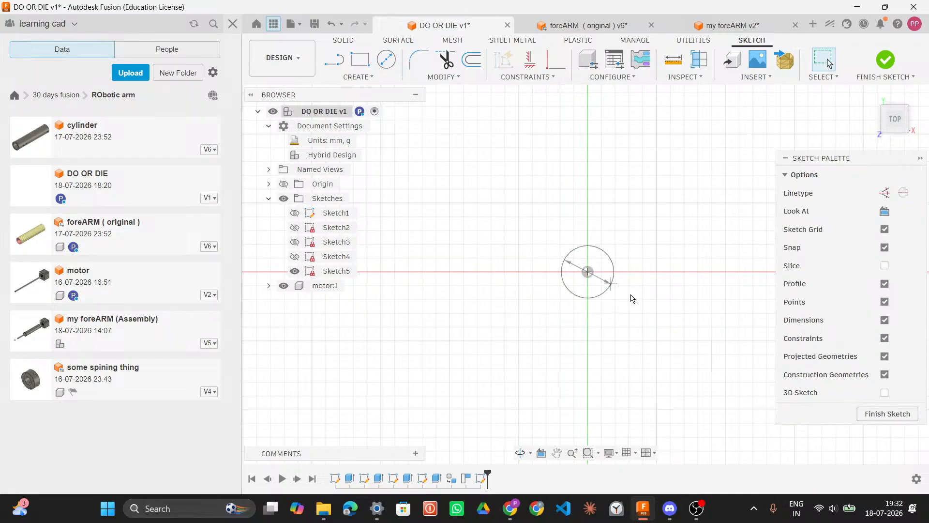
Step: Open the cylinder design and measure the edge diameters of the cylinder and reference part
{"action": "left_click", "coordinate": [574, 29]}
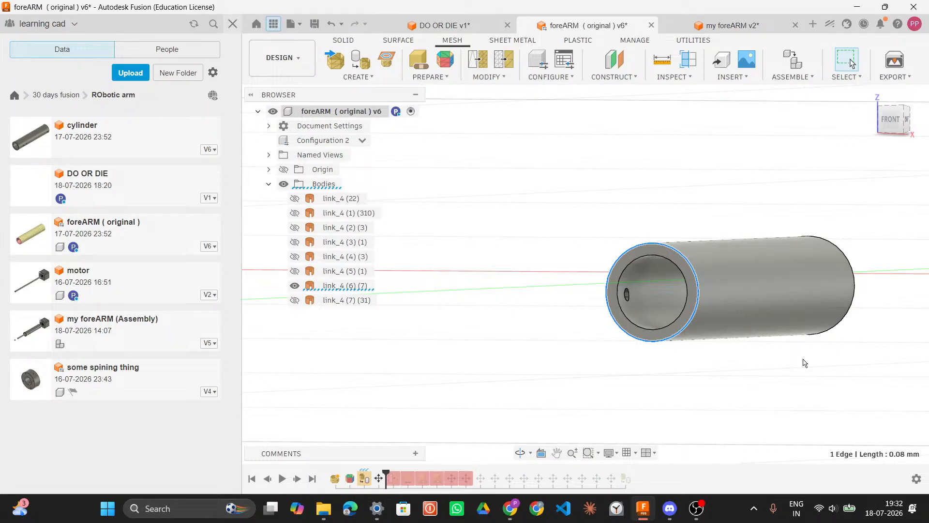
{"action": "double_click", "coordinate": [146, 134]}
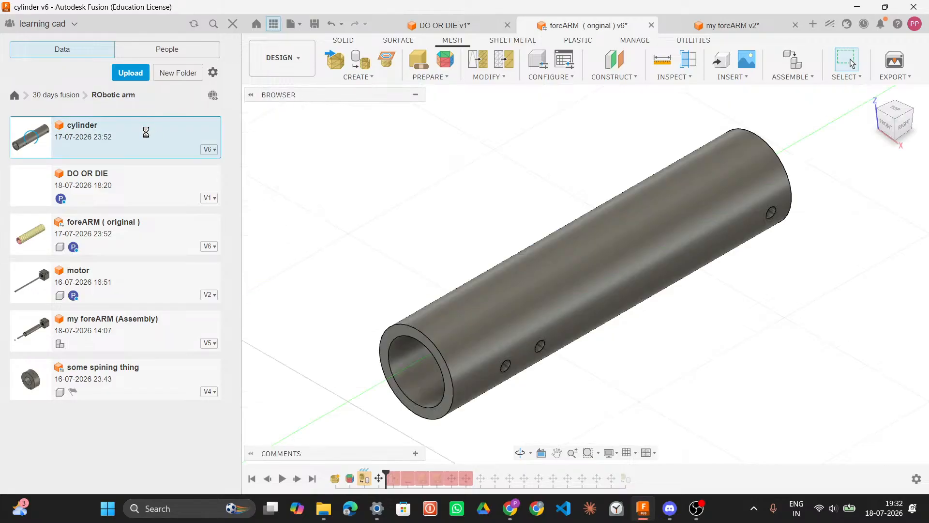
{"action": "left_click", "coordinate": [383, 345]}
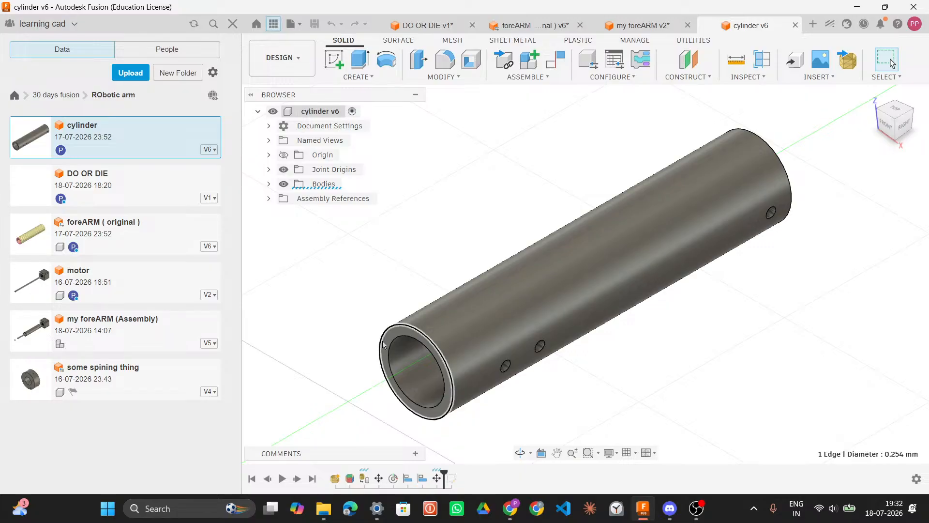
{"action": "left_click", "coordinate": [639, 28]}
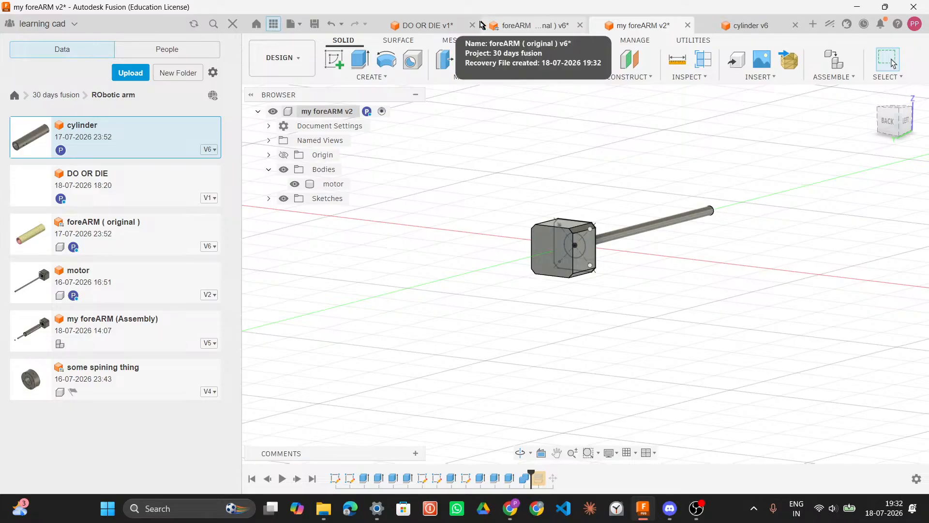
{"action": "left_click", "coordinate": [536, 25]}
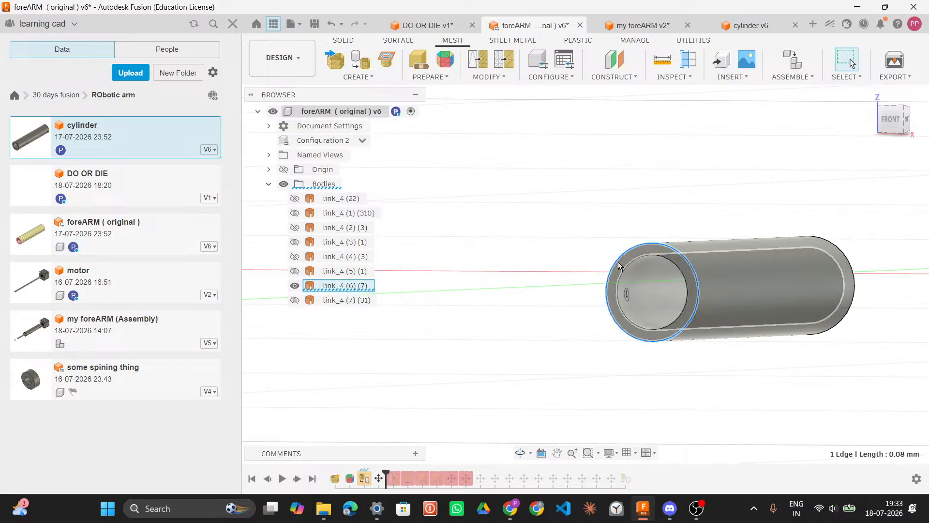
{"action": "left_click", "coordinate": [629, 265]}
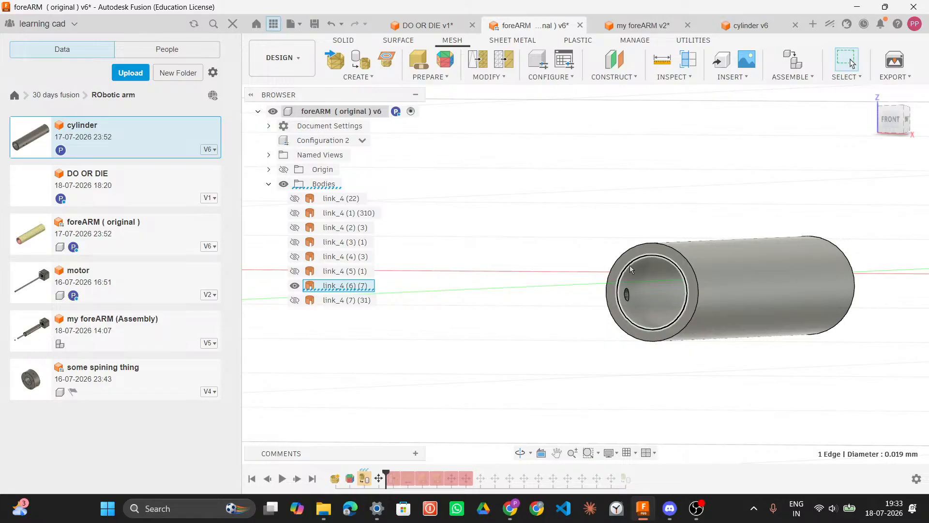
{"action": "left_click", "coordinate": [735, 26]}
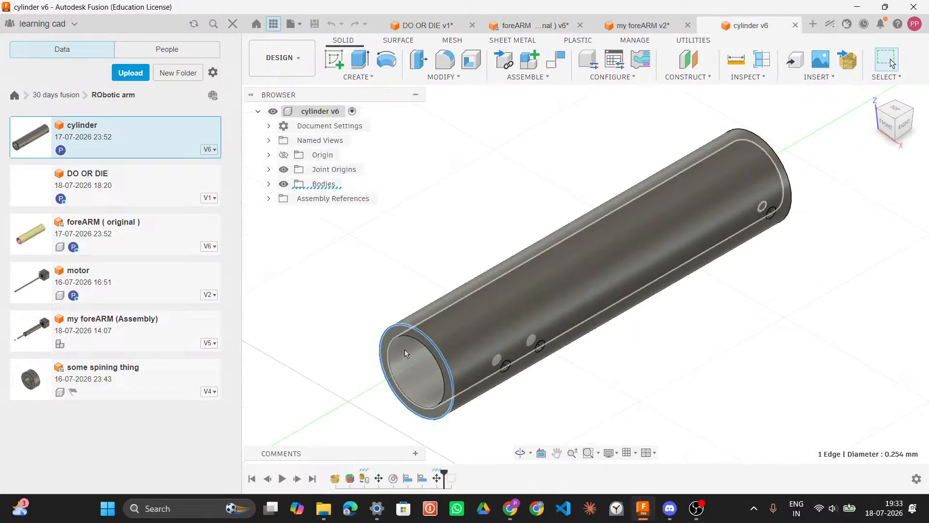
{"action": "left_click", "coordinate": [394, 343]}
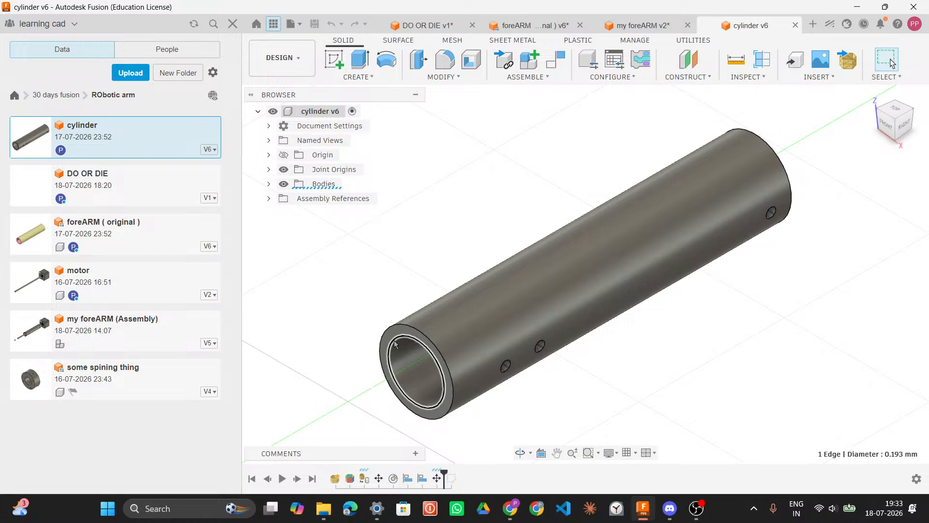
Step: Open the preferences and review the unit display and default design unit settings
{"action": "left_click", "coordinate": [915, 24]}
{"action": "left_click", "coordinate": [903, 53]}
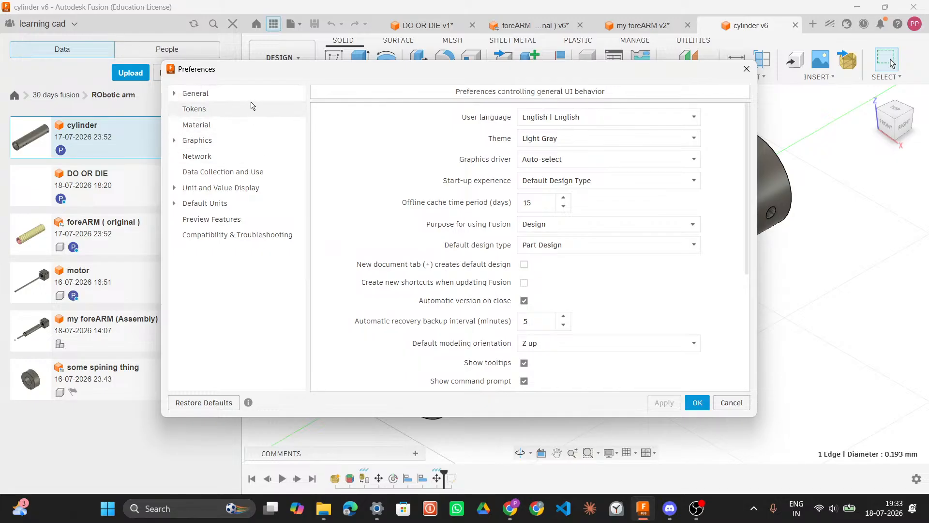
{"action": "left_click", "coordinate": [264, 188]}
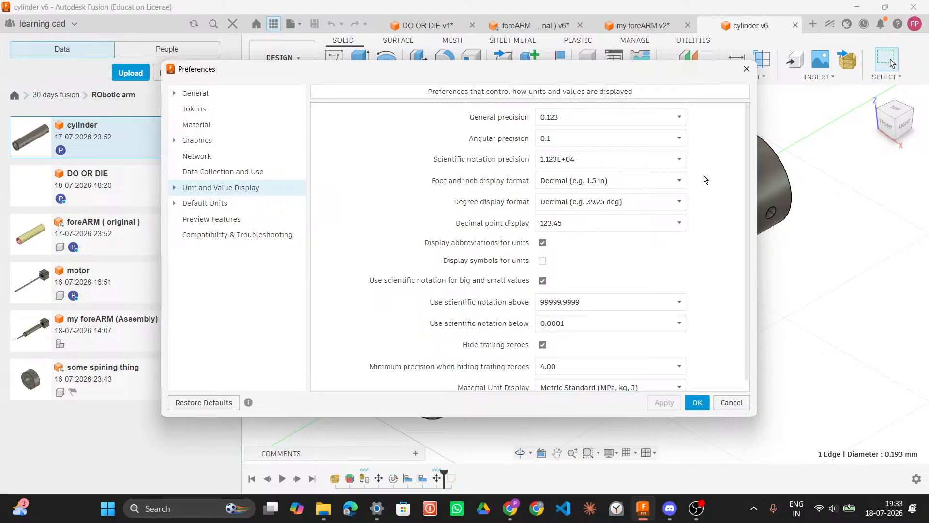
{"action": "scroll", "coordinate": [706, 180], "scroll_direction": "down", "scroll_amount": 1}
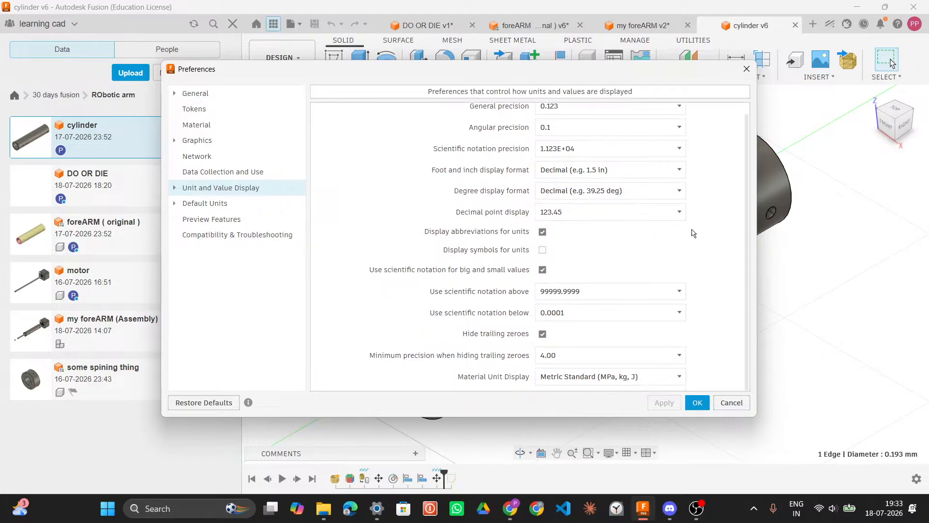
{"action": "left_click", "coordinate": [252, 204]}
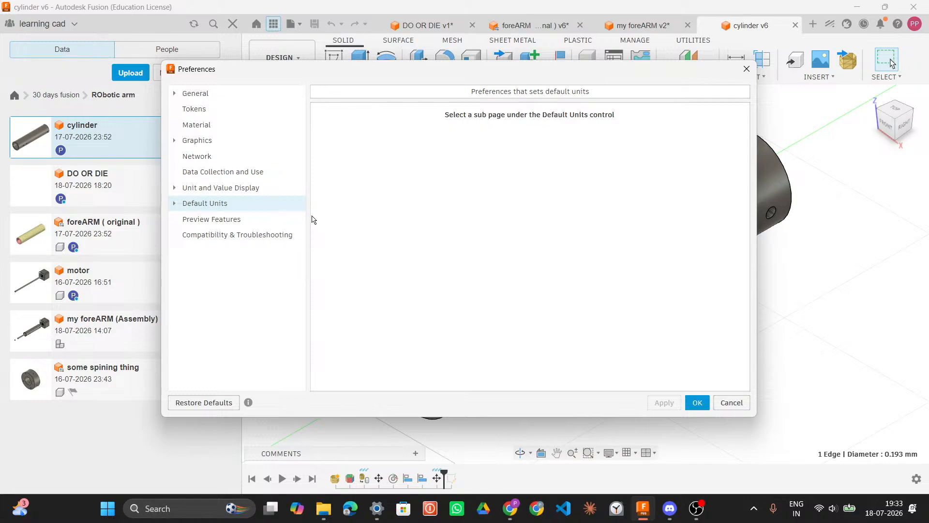
{"action": "left_click", "coordinate": [213, 221]}
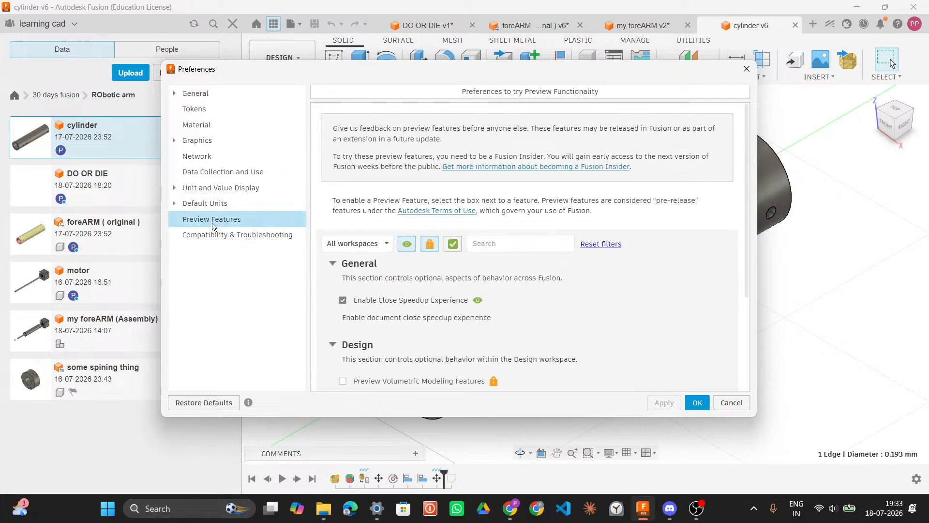
{"action": "left_click", "coordinate": [212, 235]}
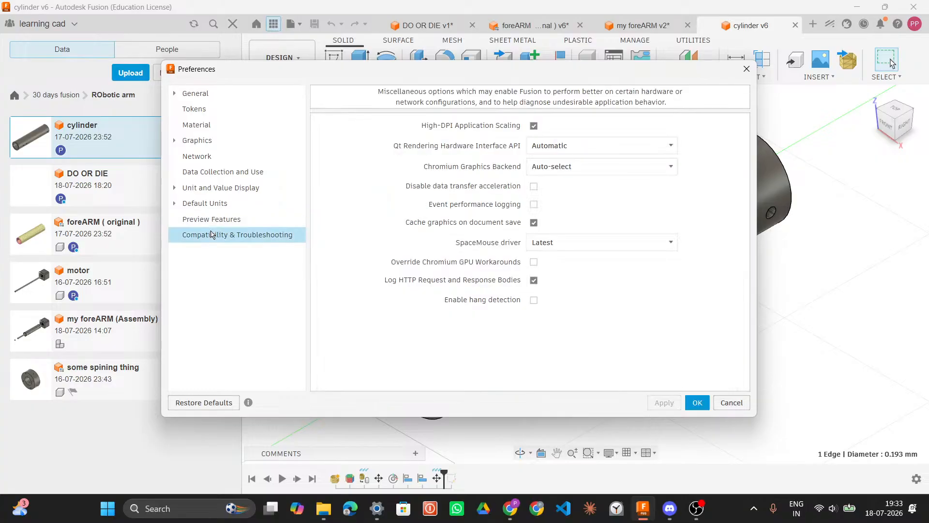
{"action": "left_click", "coordinate": [211, 219]}
{"action": "left_click", "coordinate": [174, 204]}
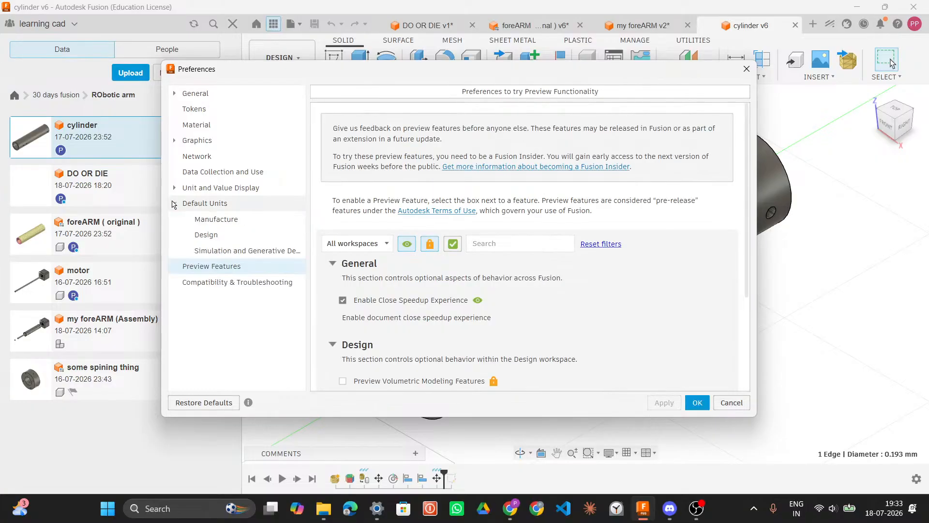
{"action": "left_click", "coordinate": [208, 236]}
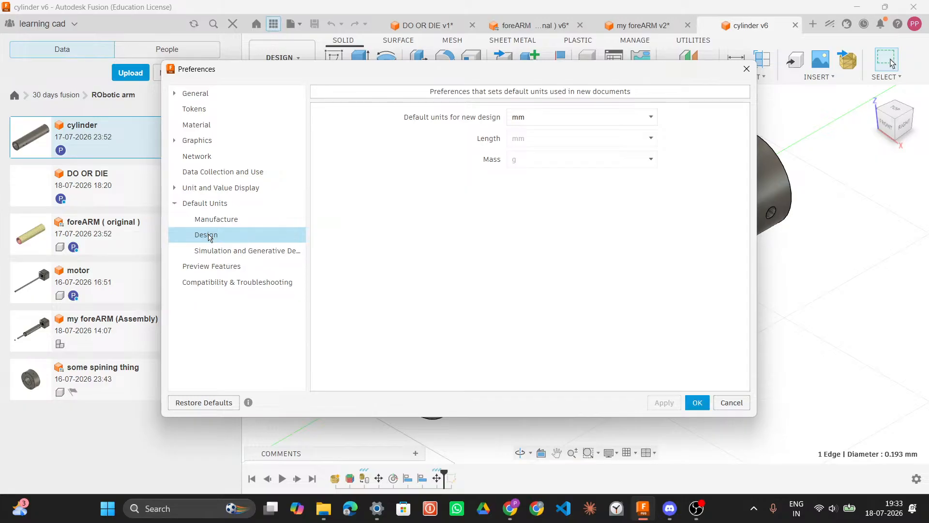
{"action": "left_click", "coordinate": [591, 116]}
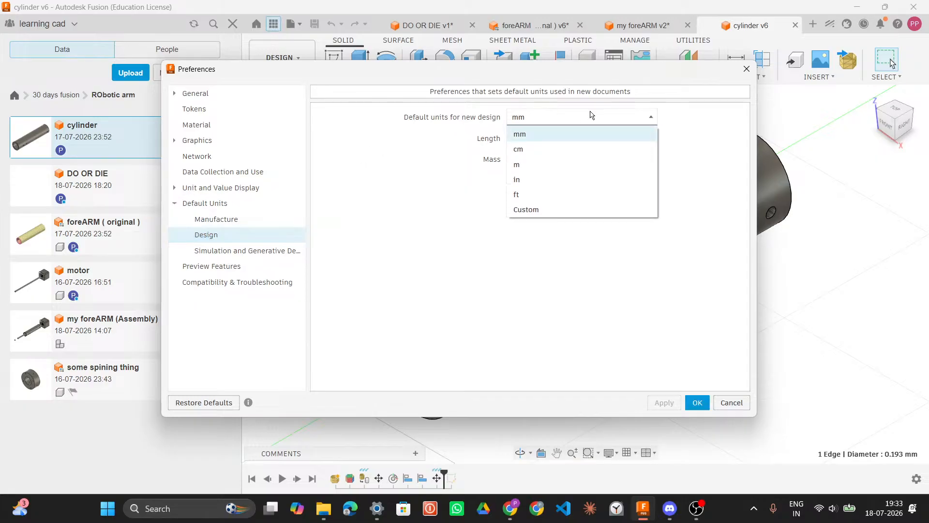
{"action": "left_click", "coordinate": [576, 134]}
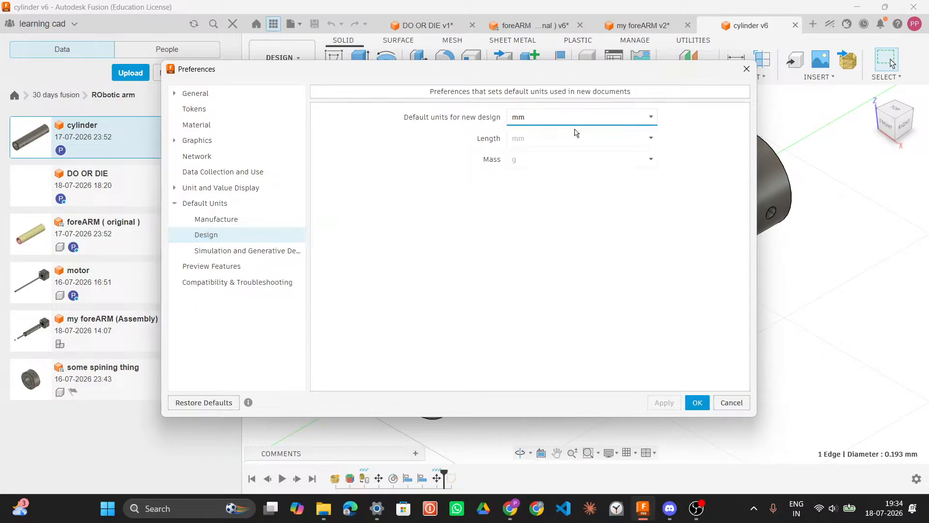
{"action": "left_click", "coordinate": [261, 248]}
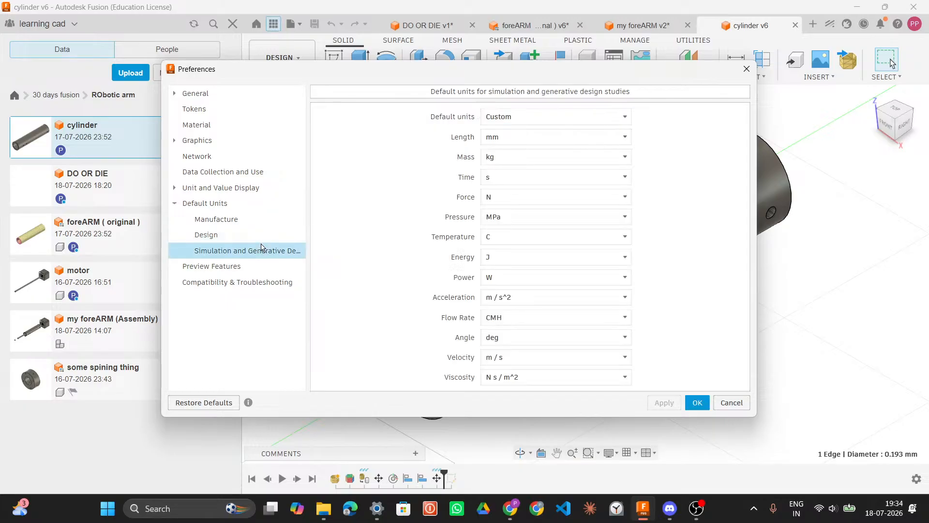
{"action": "left_click", "coordinate": [262, 237]}
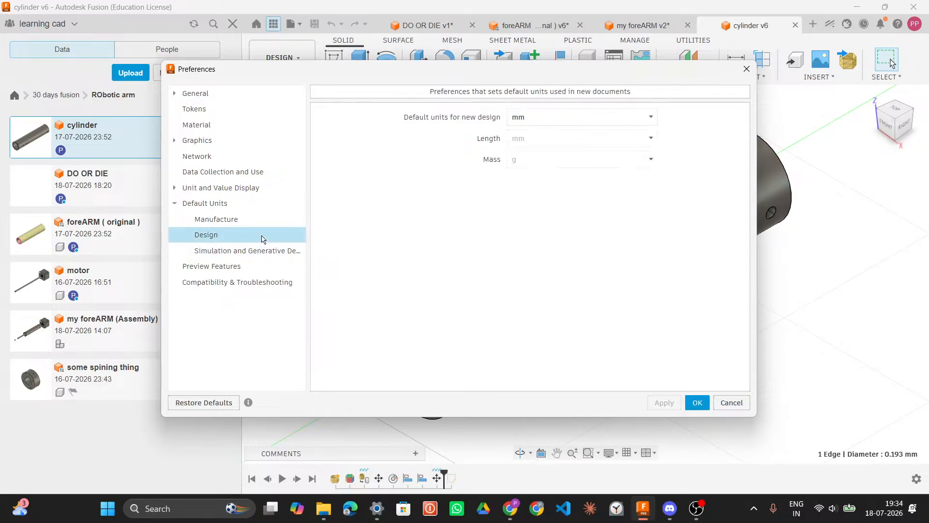
{"action": "left_click", "coordinate": [263, 222]}
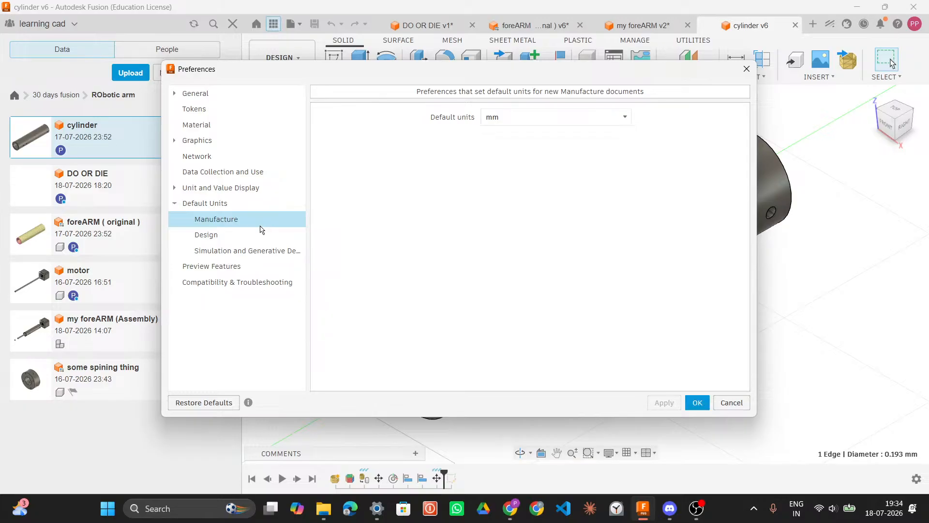
{"action": "left_click", "coordinate": [261, 235]}
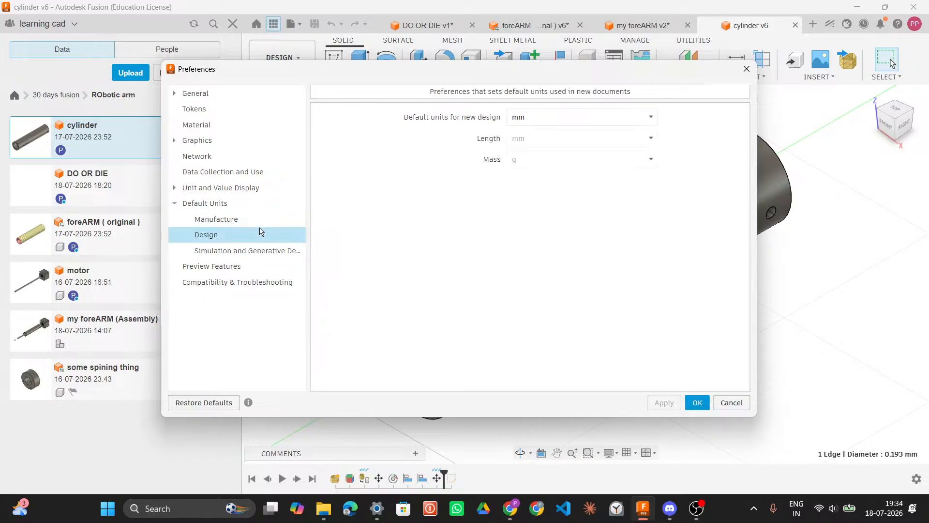
{"action": "left_click", "coordinate": [705, 404]}
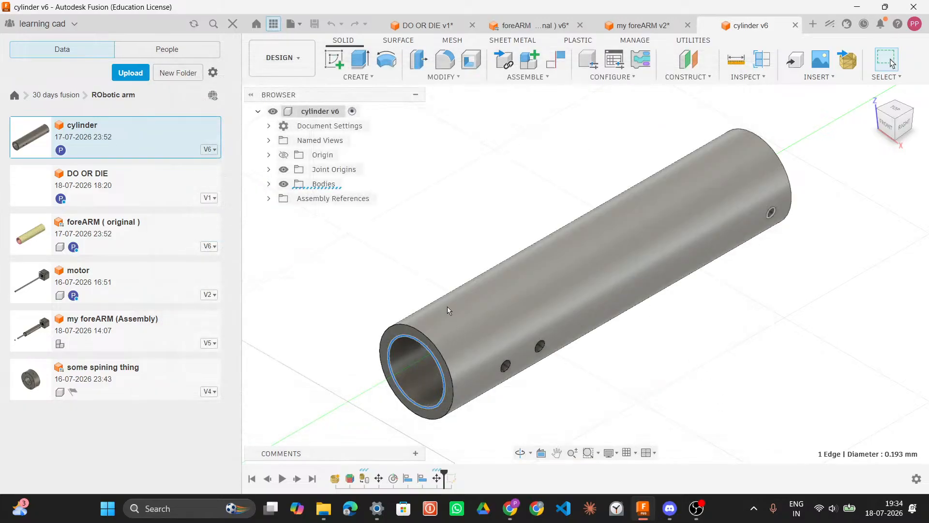
Step: Examine the cylinder design's version history
{"action": "scroll", "coordinate": [447, 306], "scroll_direction": "down", "scroll_amount": 3}
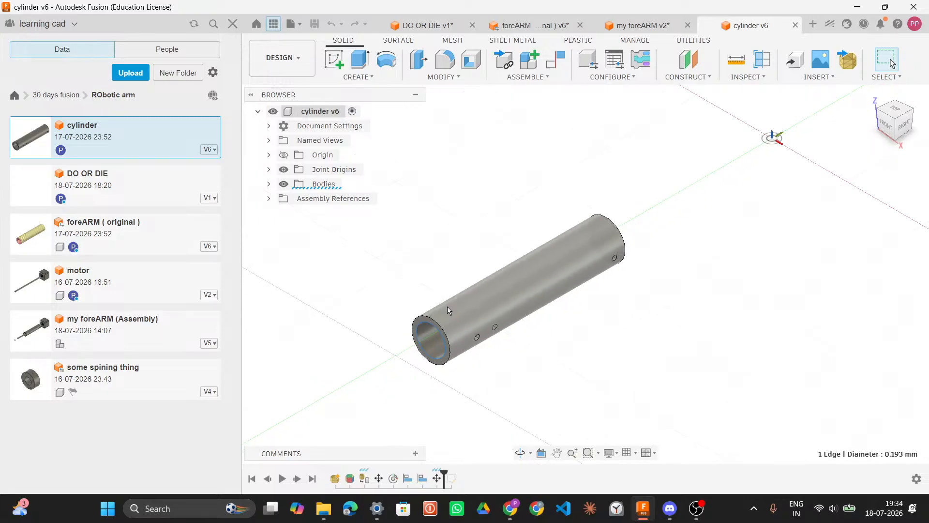
{"action": "left_click", "coordinate": [214, 150]}
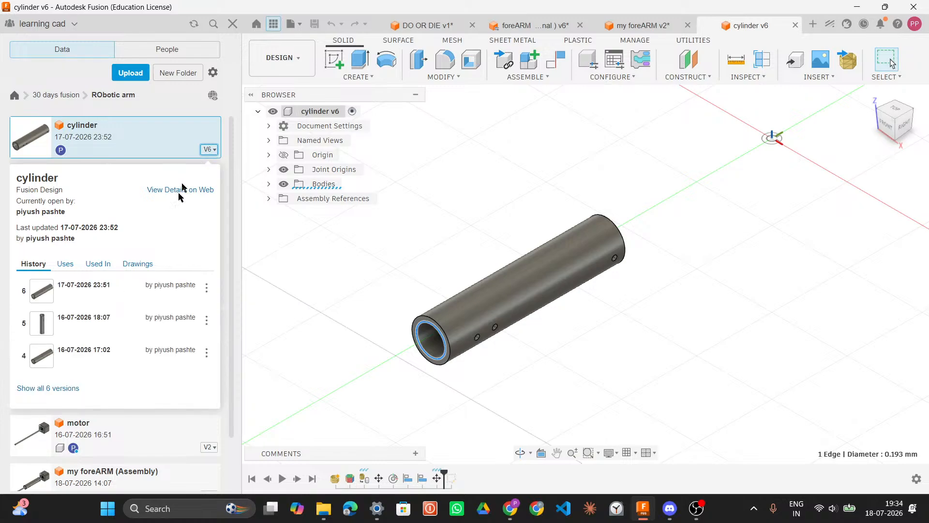
{"action": "scroll", "coordinate": [155, 306], "scroll_direction": "down", "scroll_amount": 2}
{"action": "scroll", "coordinate": [155, 306], "scroll_direction": "up", "scroll_amount": 2}
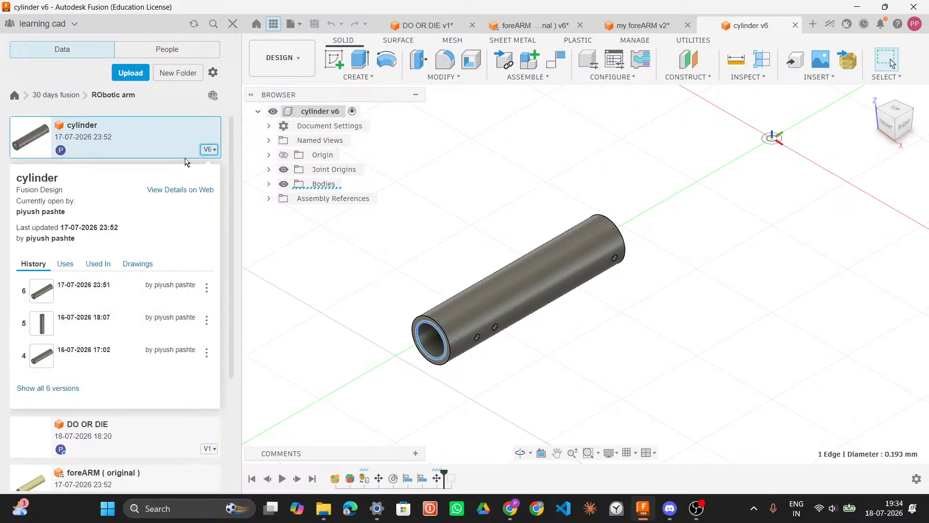
{"action": "left_click", "coordinate": [209, 149]}
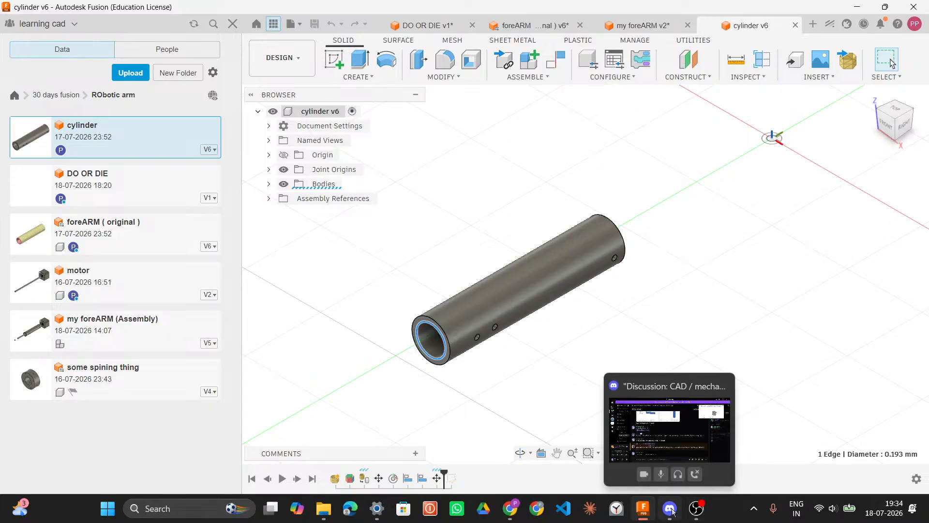
Step: Switch to the web browser and search for how to scale down my model in fusion
{"action": "left_click", "coordinate": [537, 508]}
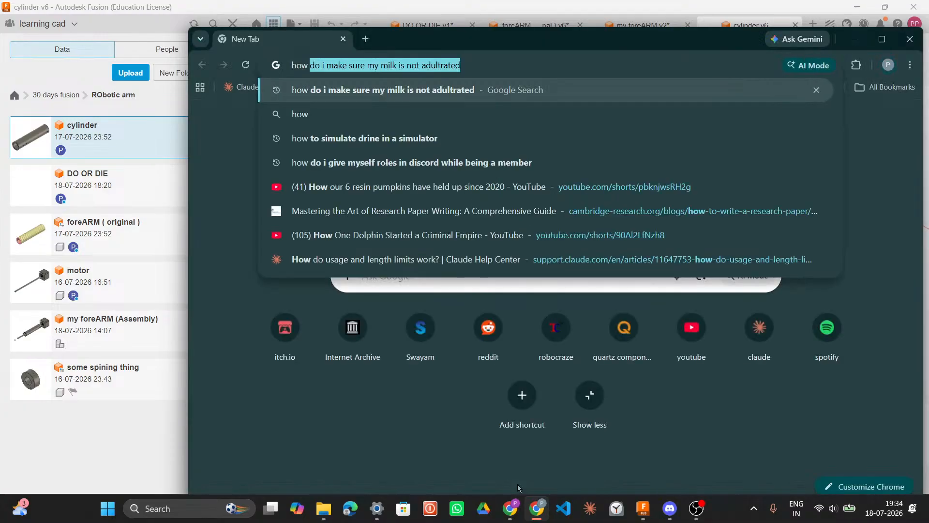
{"action": "type", "text": "to "}
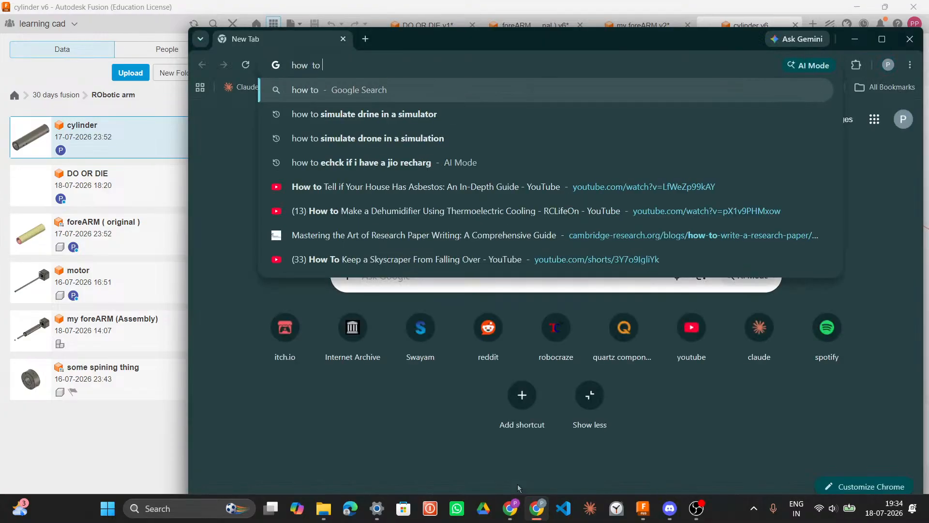
{"action": "type", "text": "scale d"}
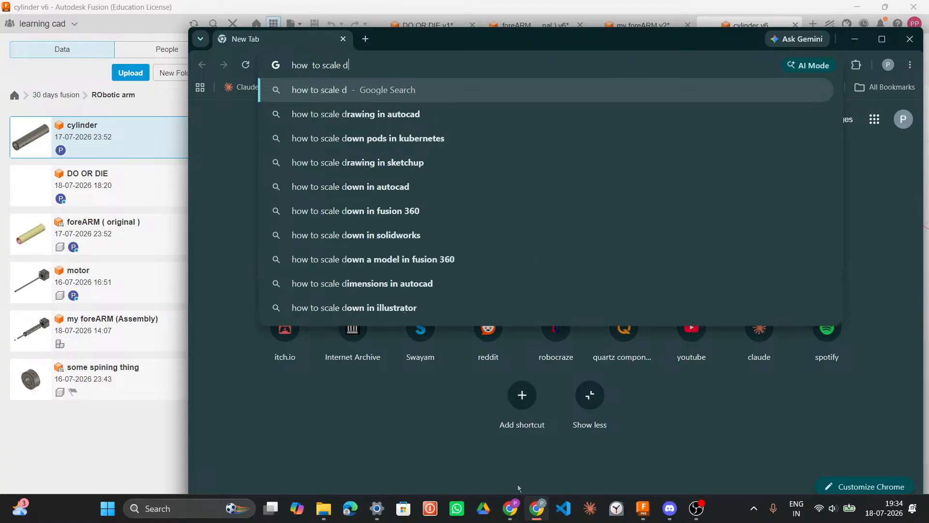
{"action": "type", "text": "own my mo"}
{"action": "type", "text": "de"}
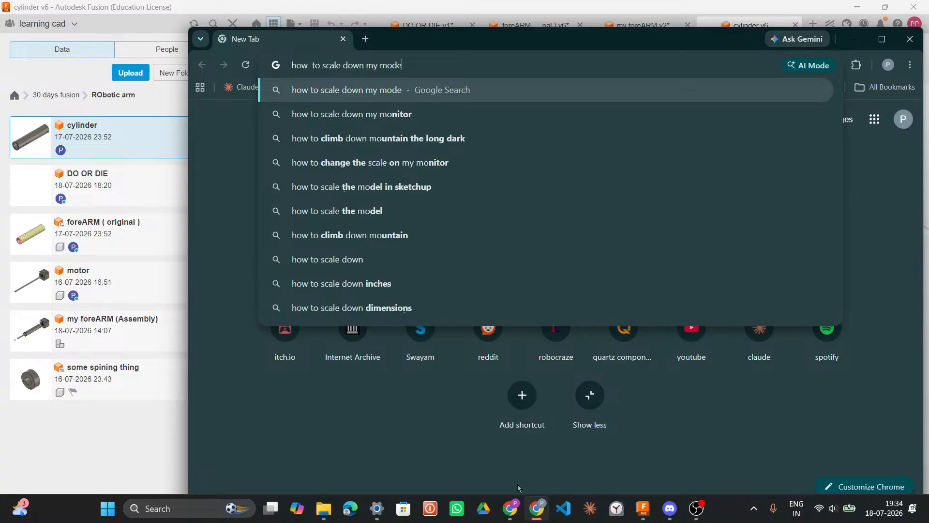
{"action": "type", "text": "l in fusion"}
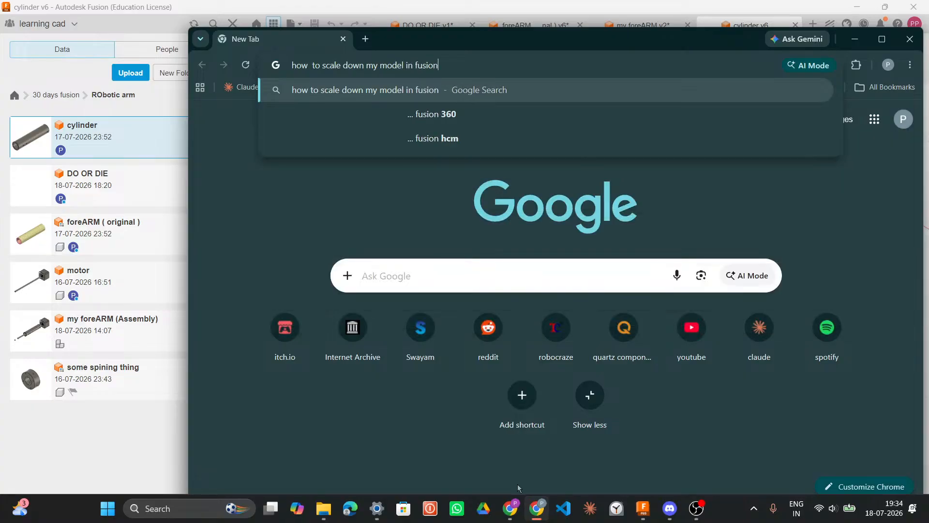
{"action": "key", "text": "Return"}
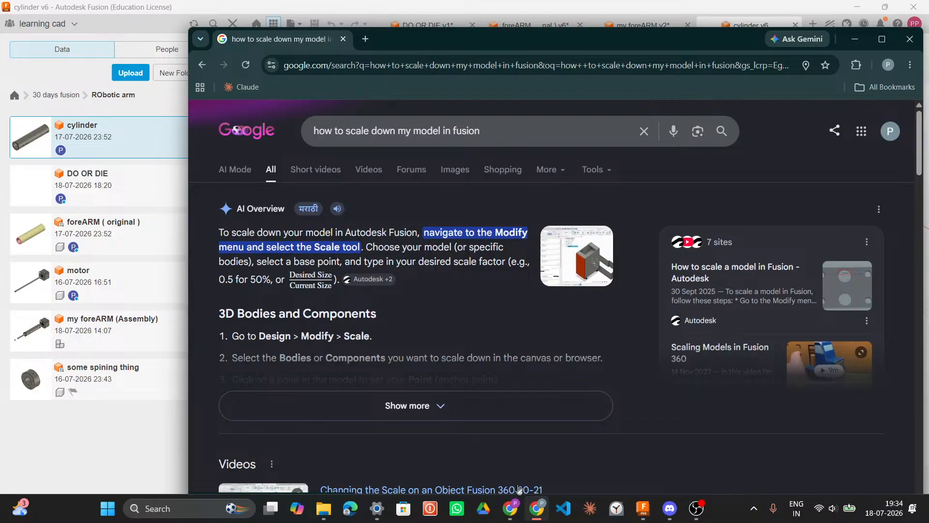
Step: Read the search overview's instructions for scaling bodies, sketches and meshes
{"action": "left_click", "coordinate": [514, 413]}
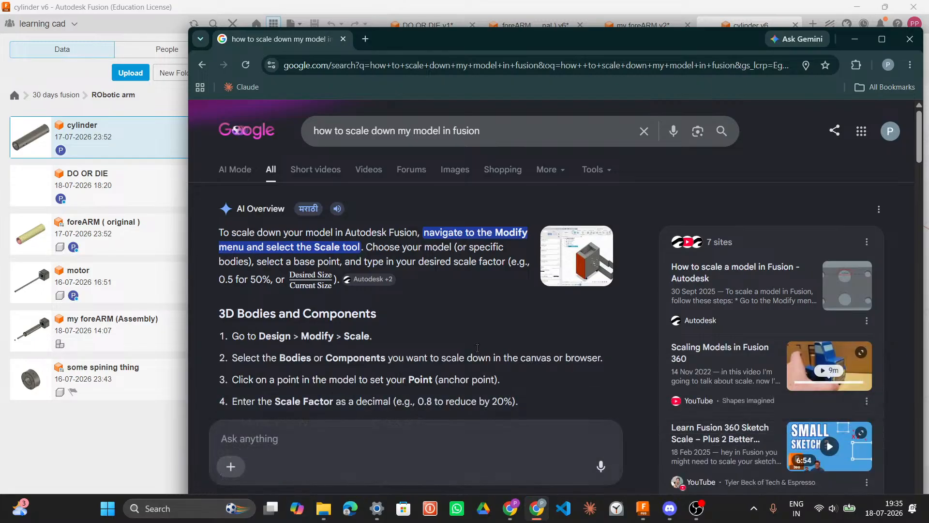
{"action": "scroll", "coordinate": [478, 352], "scroll_direction": "down", "scroll_amount": 1}
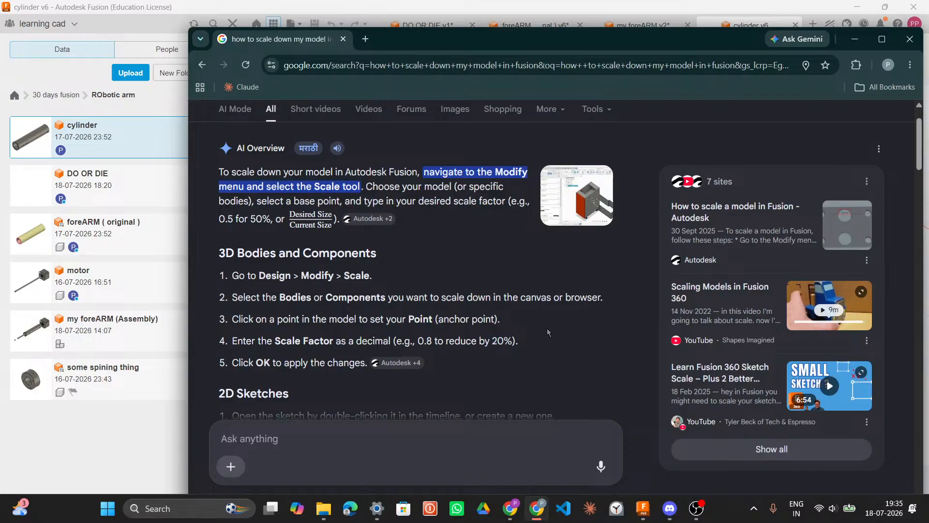
{"action": "scroll", "coordinate": [548, 331], "scroll_direction": "down", "scroll_amount": 4}
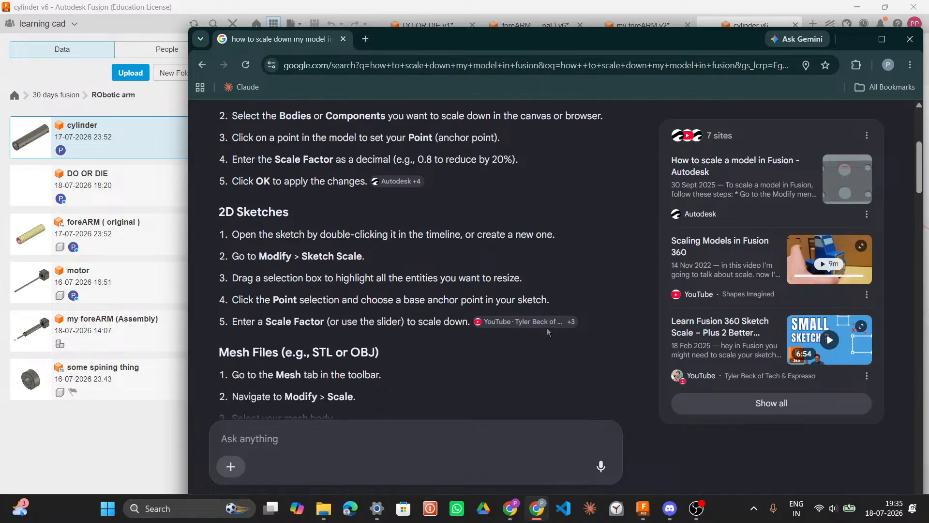
{"action": "scroll", "coordinate": [548, 332], "scroll_direction": "down", "scroll_amount": 4}
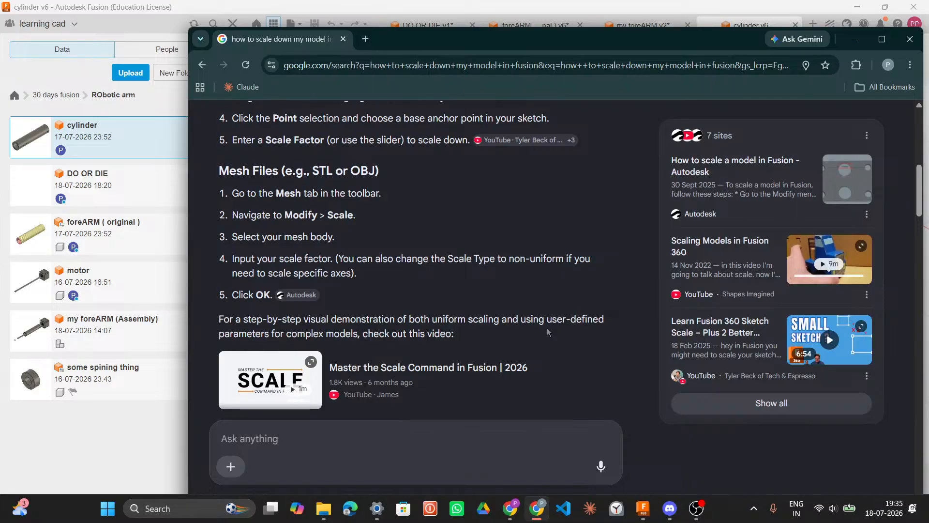
{"action": "scroll", "coordinate": [547, 333], "scroll_direction": "down", "scroll_amount": 4}
{"action": "scroll", "coordinate": [547, 332], "scroll_direction": "up", "scroll_amount": 2}
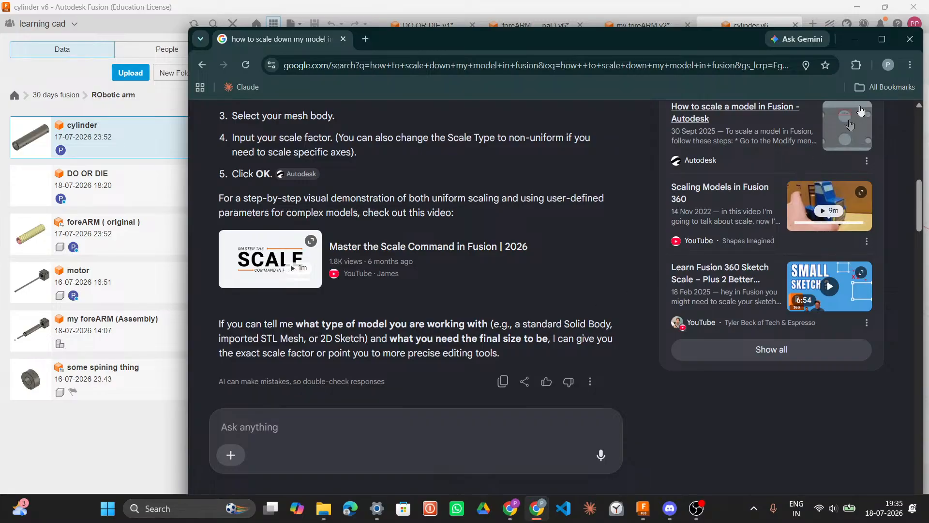
Step: Return to the cylinder design and expand its Bodies folder to select the mesh body
{"action": "left_click", "coordinate": [855, 38]}
{"action": "scroll", "coordinate": [583, 321], "scroll_direction": "down", "scroll_amount": 2}
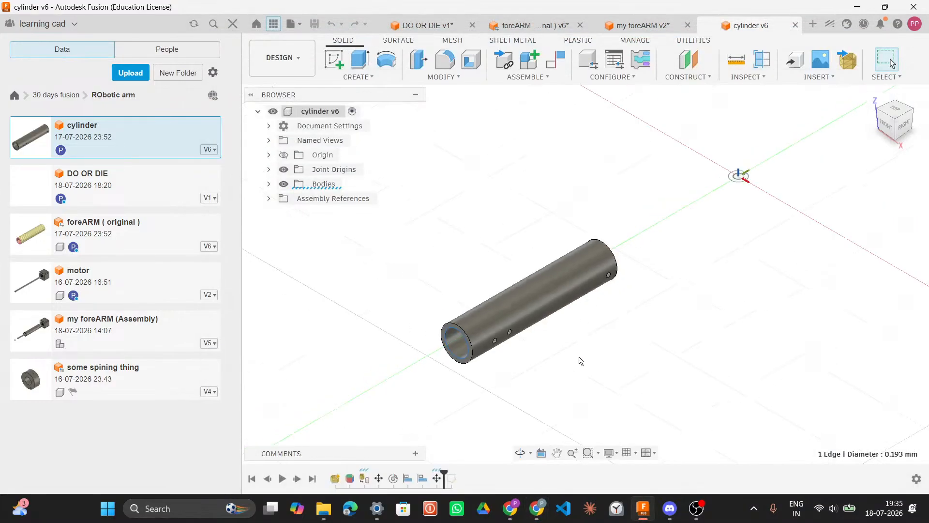
{"action": "left_click", "coordinate": [269, 184]}
{"action": "right_click", "coordinate": [329, 199]}
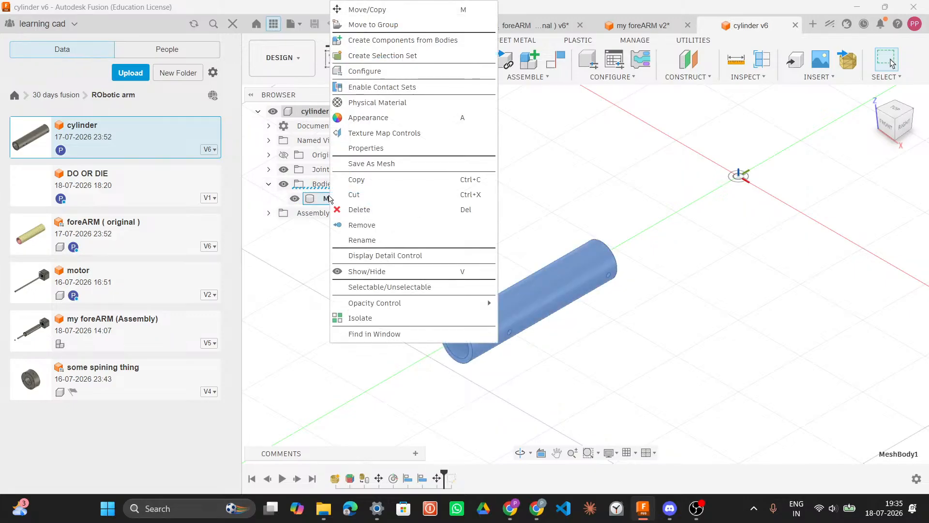
{"action": "left_click", "coordinate": [296, 253]}
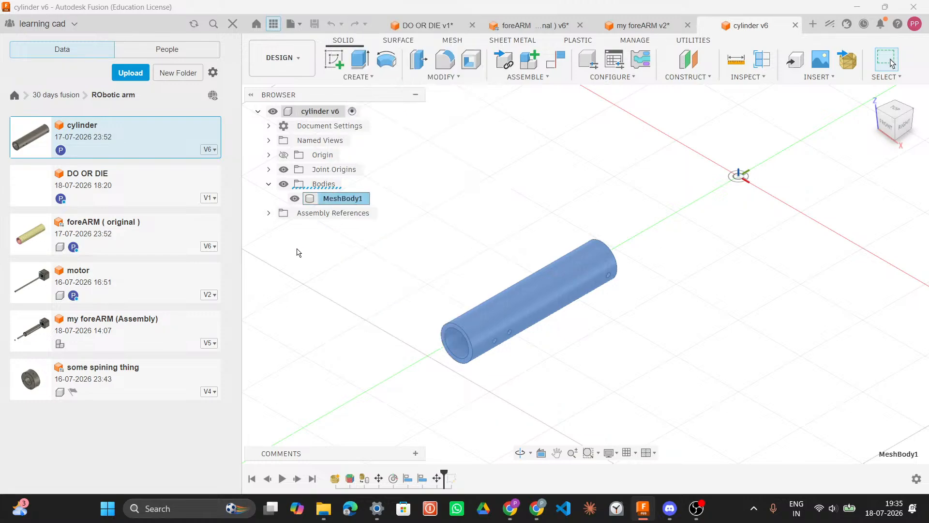
Step: Start the Scale command on the mesh body and review the uniform scale type options
{"action": "left_click", "coordinate": [442, 77]}
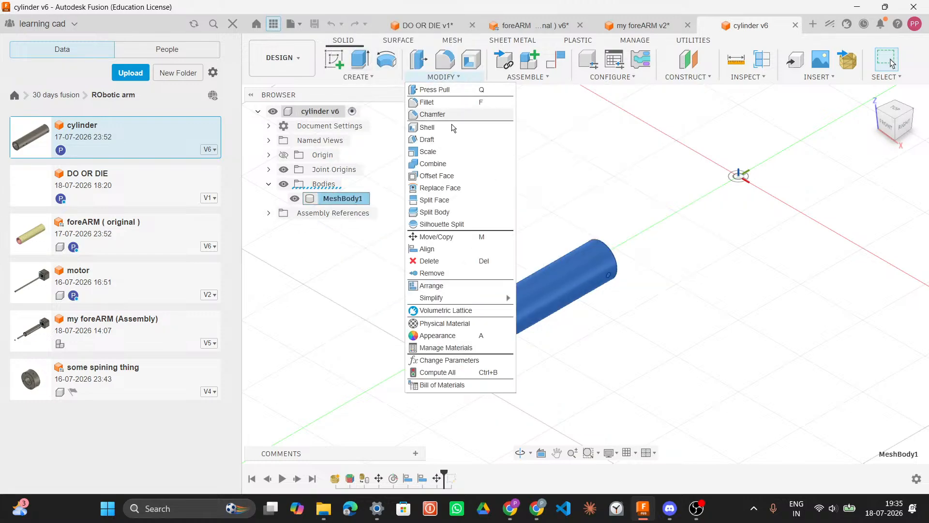
{"action": "mouse_move", "coordinate": [455, 300]}
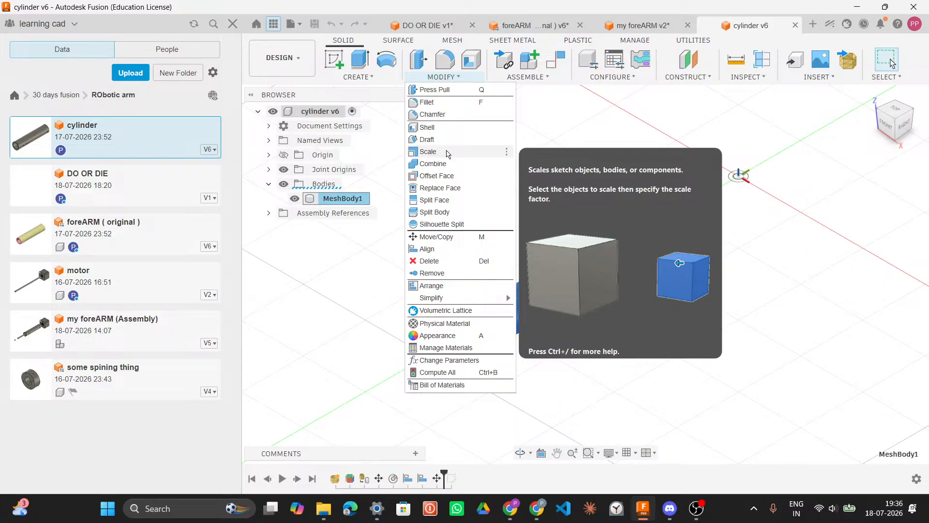
{"action": "left_click", "coordinate": [447, 153]}
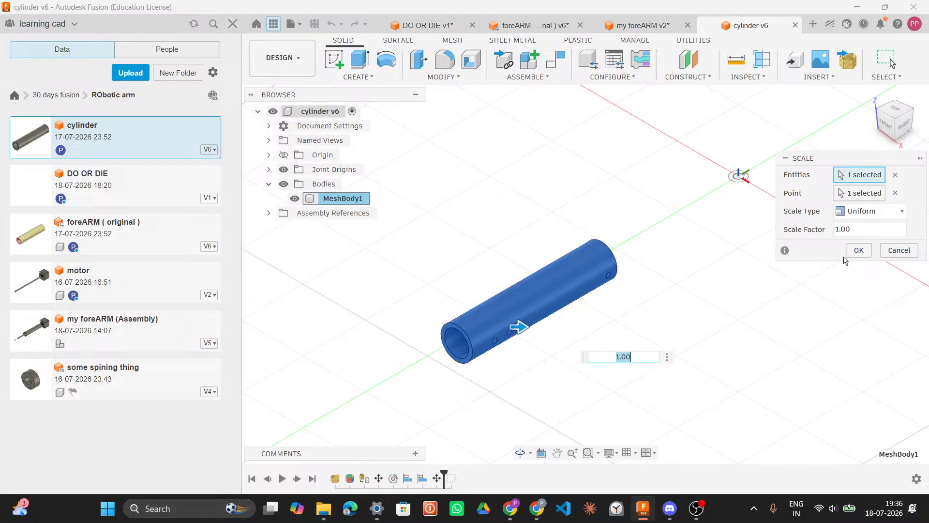
{"action": "left_click", "coordinate": [889, 212]}
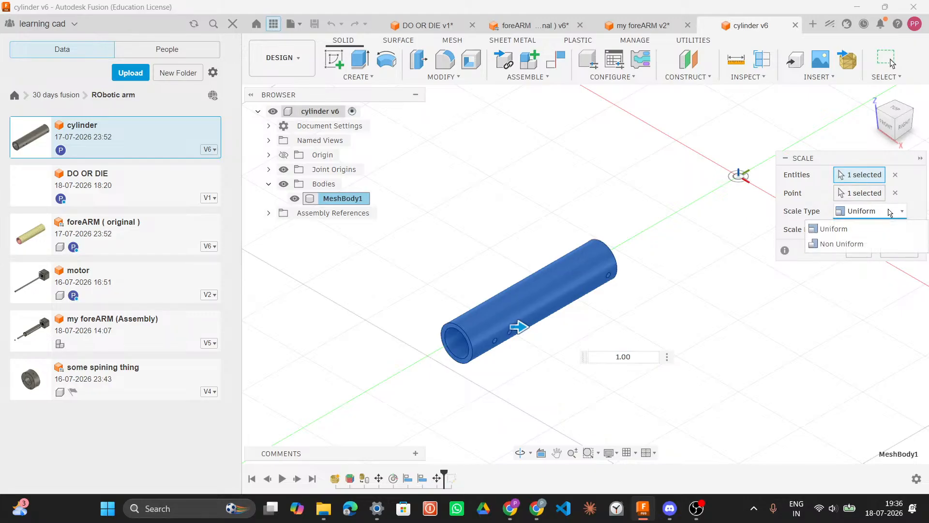
{"action": "left_click", "coordinate": [889, 212]}
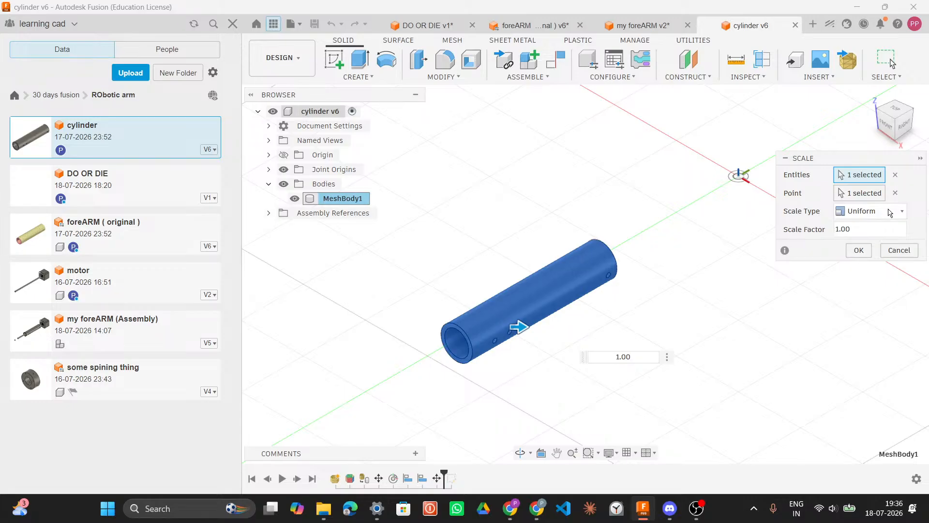
{"action": "left_click", "coordinate": [868, 226]}
{"action": "left_click", "coordinate": [915, 227]}
{"action": "left_click", "coordinate": [916, 227]}
Step: Read the Scale command's information panel and tips
{"action": "left_click", "coordinate": [785, 251]}
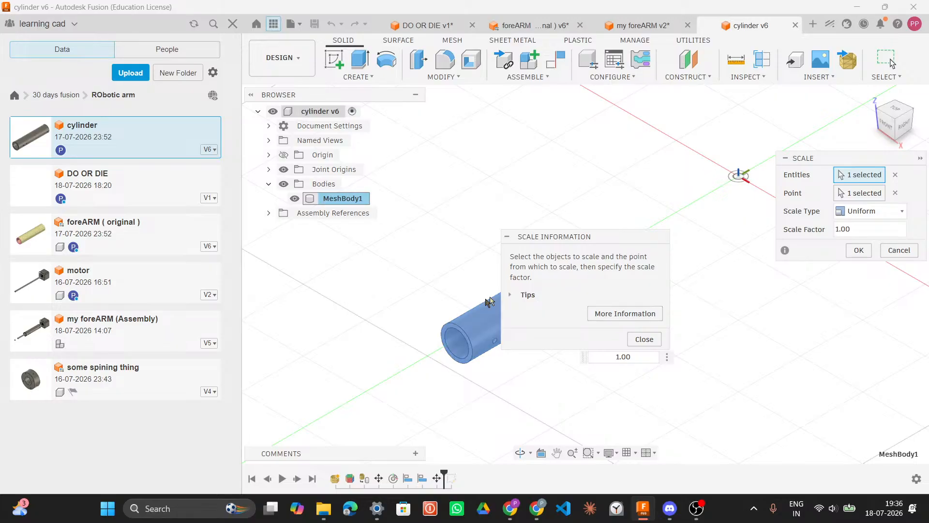
{"action": "left_click", "coordinate": [512, 297]}
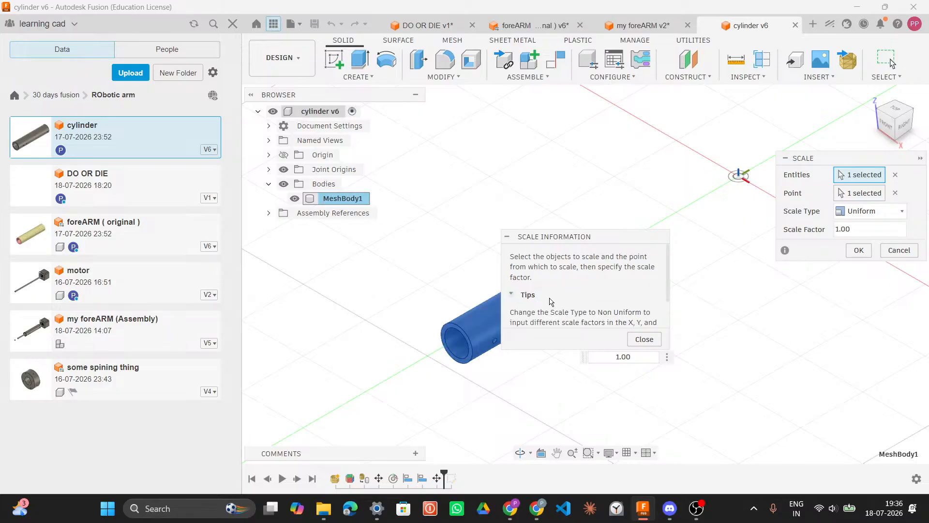
{"action": "scroll", "coordinate": [564, 298], "scroll_direction": "down", "scroll_amount": 2}
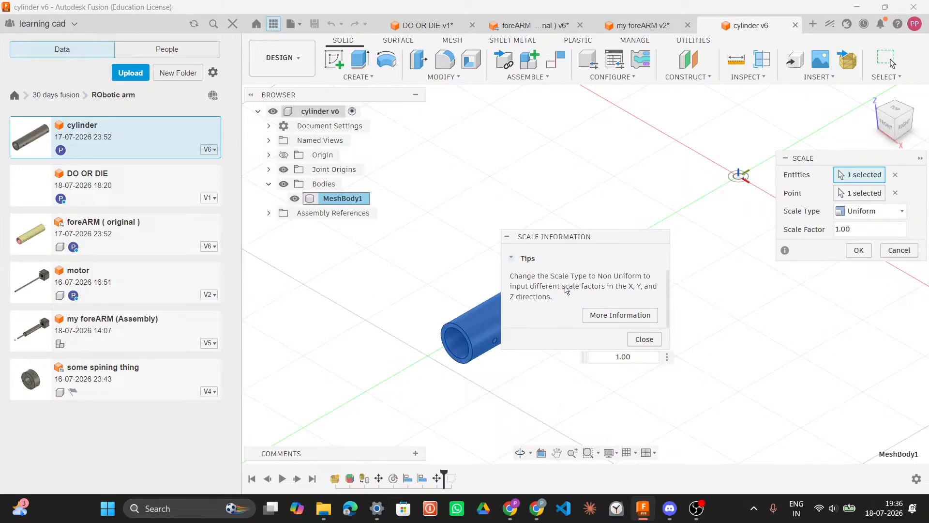
{"action": "left_click", "coordinate": [638, 338]}
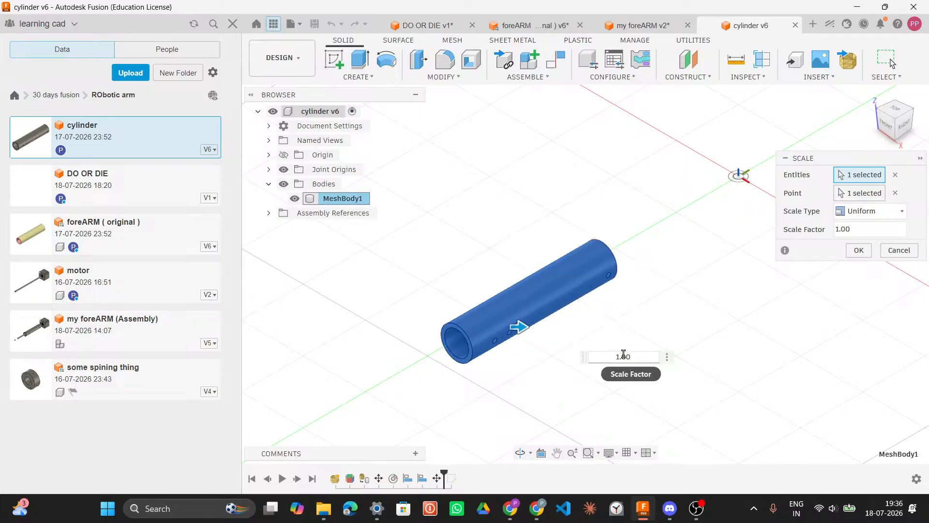
Step: Try scaling the mesh body by dragging the factor to about 1.063, then cancel the scale
{"action": "left_click_drag", "start_coordinate": [519, 326], "coordinate": [698, 327]}
{"action": "left_click_drag", "start_coordinate": [702, 366], "coordinate": [633, 340]}
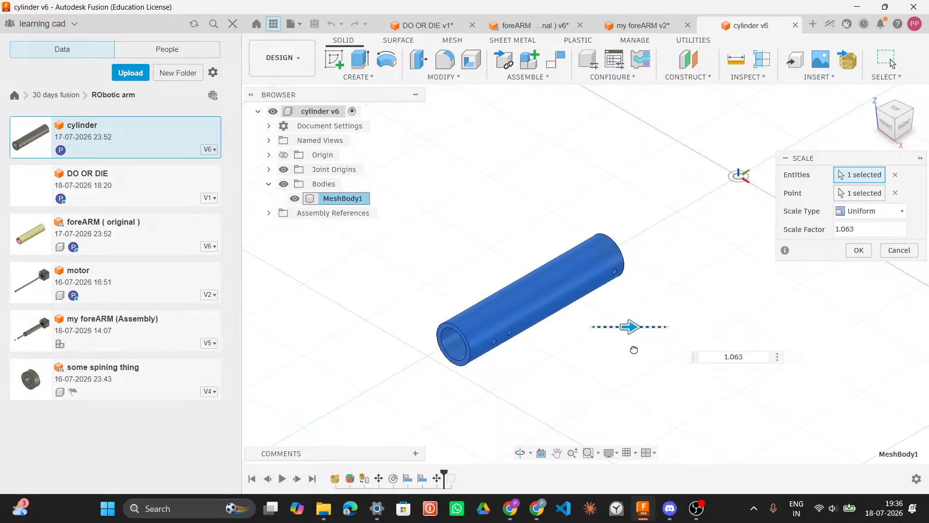
{"action": "left_click", "coordinate": [901, 251]}
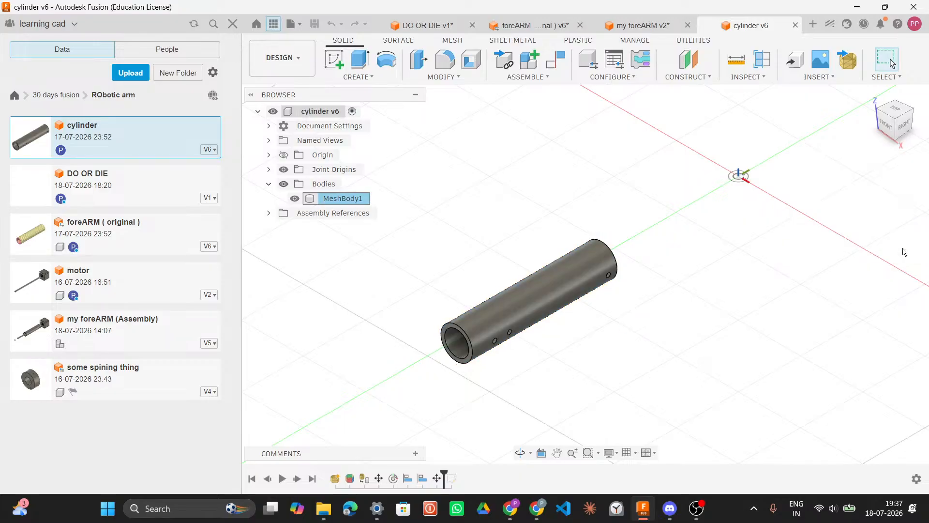
Step: Open the my foreARM (Assembly) design and select the Configuration 1 component
{"action": "double_click", "coordinate": [80, 331]}
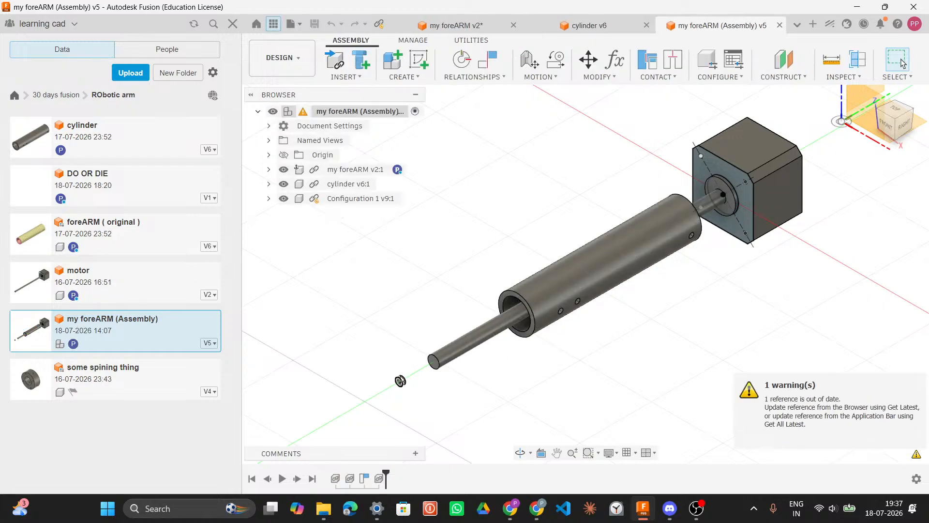
{"action": "left_click", "coordinate": [401, 382]}
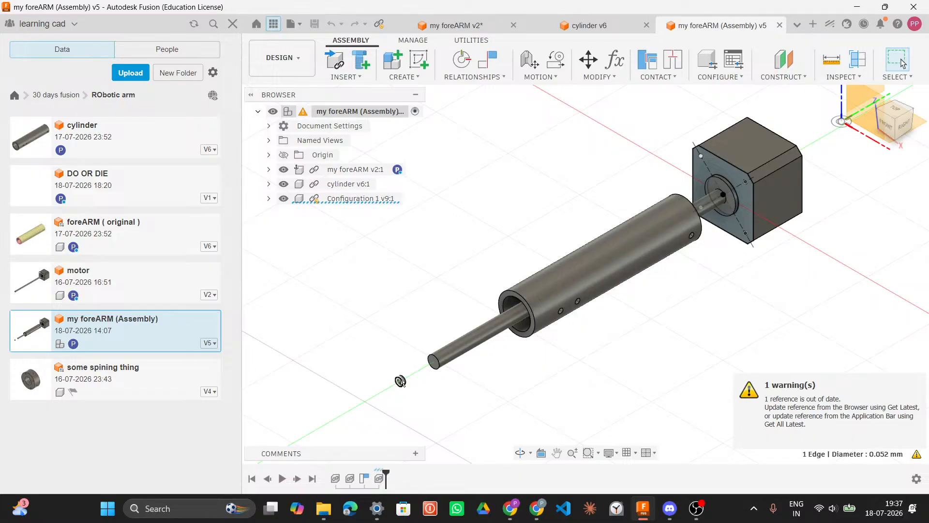
{"action": "right_click", "coordinate": [364, 202]}
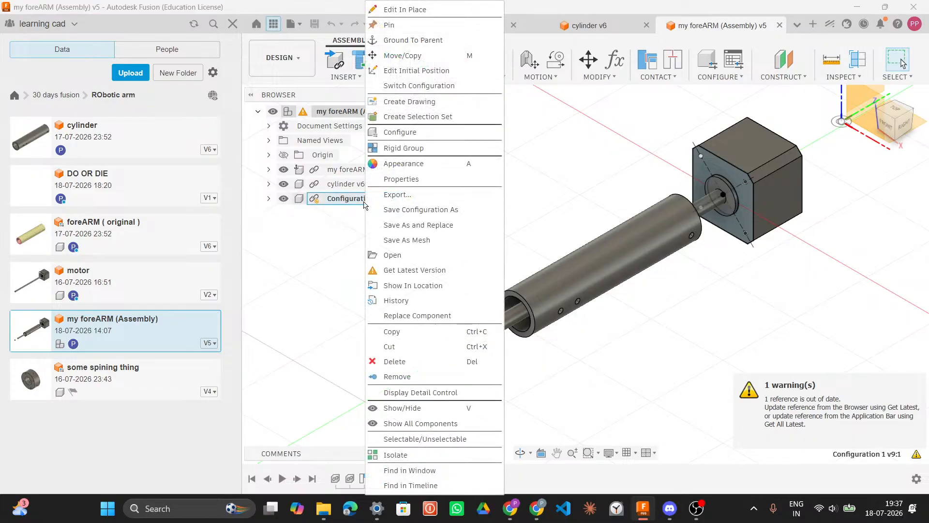
{"action": "left_click", "coordinate": [346, 256]}
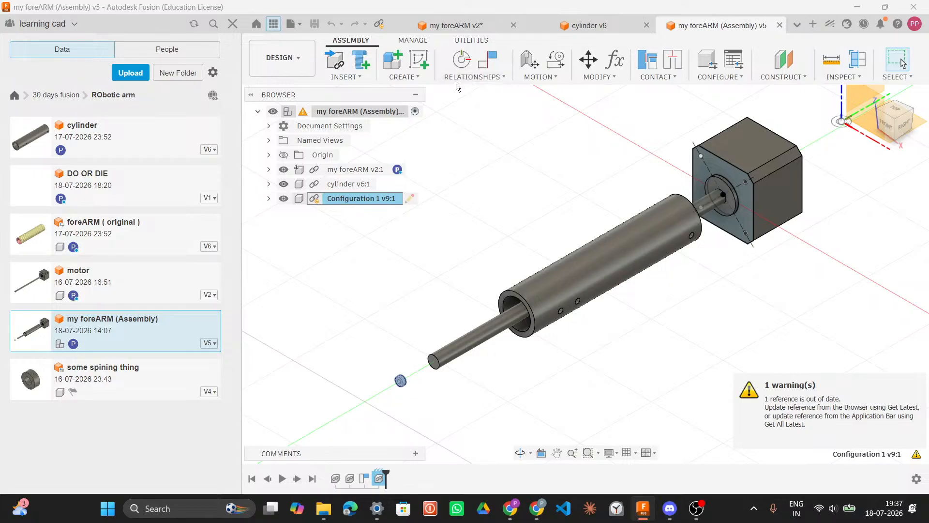
{"action": "right_click", "coordinate": [376, 206]}
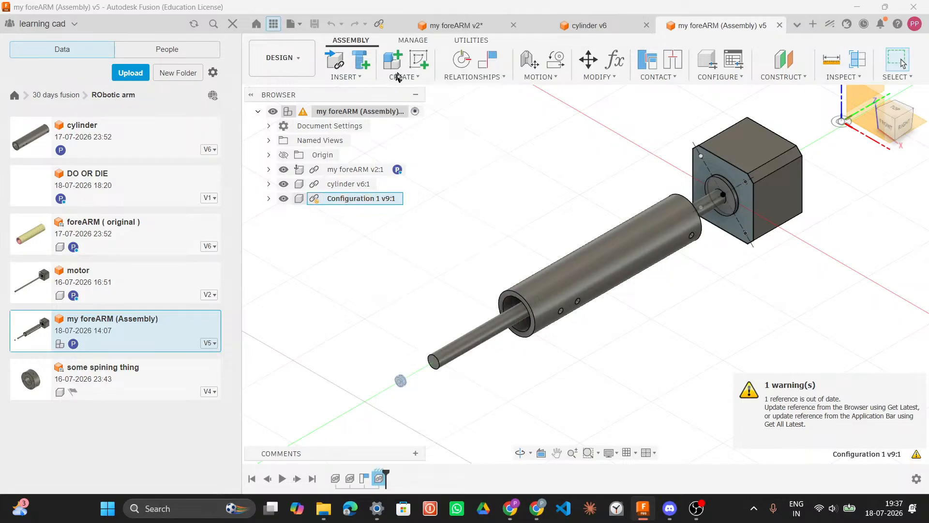
Step: Browse the assembly's toolbar menus and tabs for a scaling command
{"action": "left_click", "coordinate": [419, 79]}
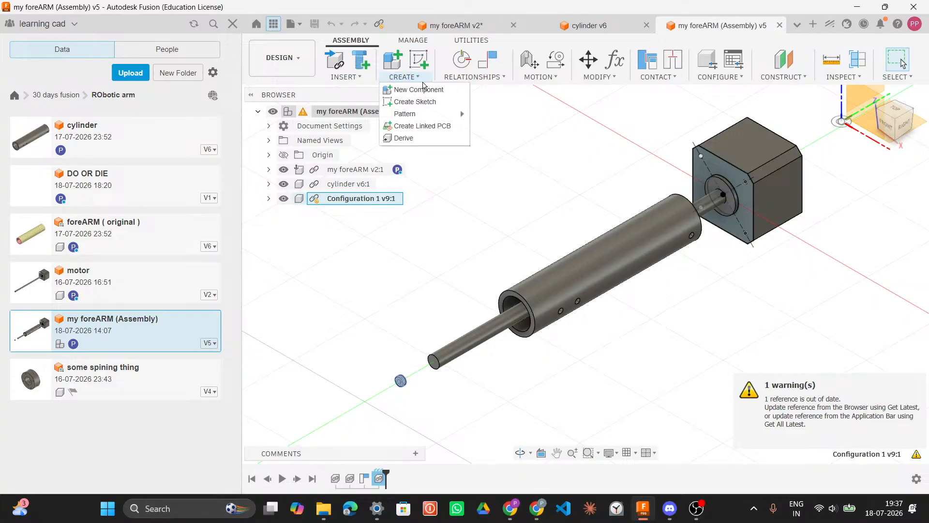
{"action": "left_click", "coordinate": [361, 77]}
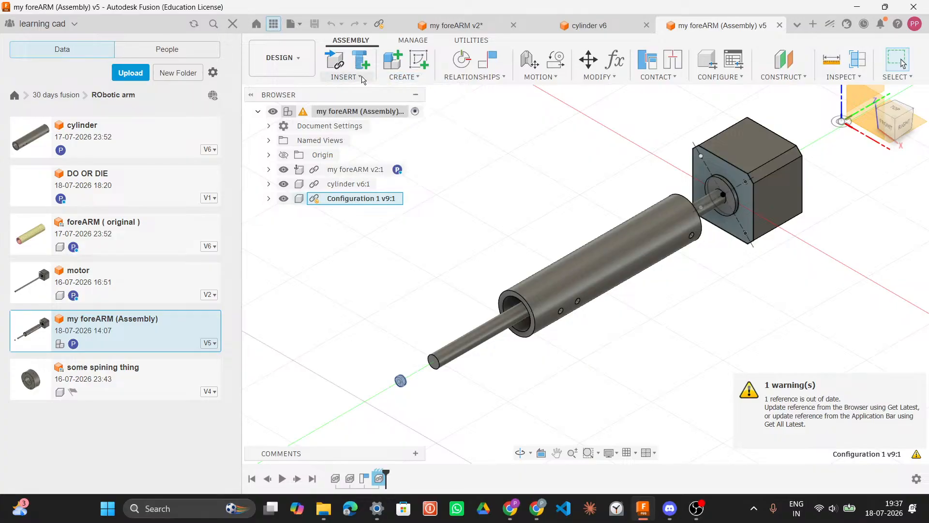
{"action": "left_click", "coordinate": [363, 78]}
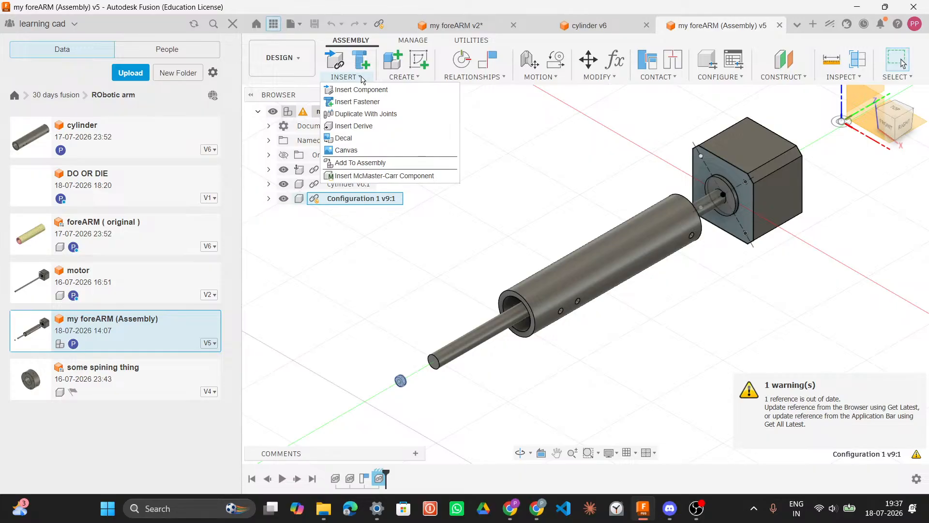
{"action": "left_click", "coordinate": [616, 79]}
{"action": "left_click", "coordinate": [615, 79]}
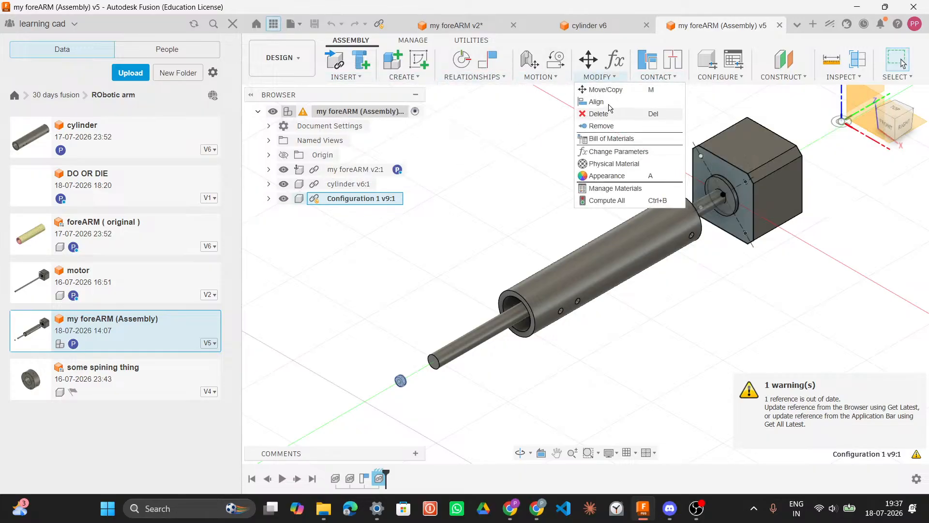
{"action": "left_click", "coordinate": [498, 208]}
{"action": "left_click", "coordinate": [498, 208]}
{"action": "left_click", "coordinate": [346, 203]}
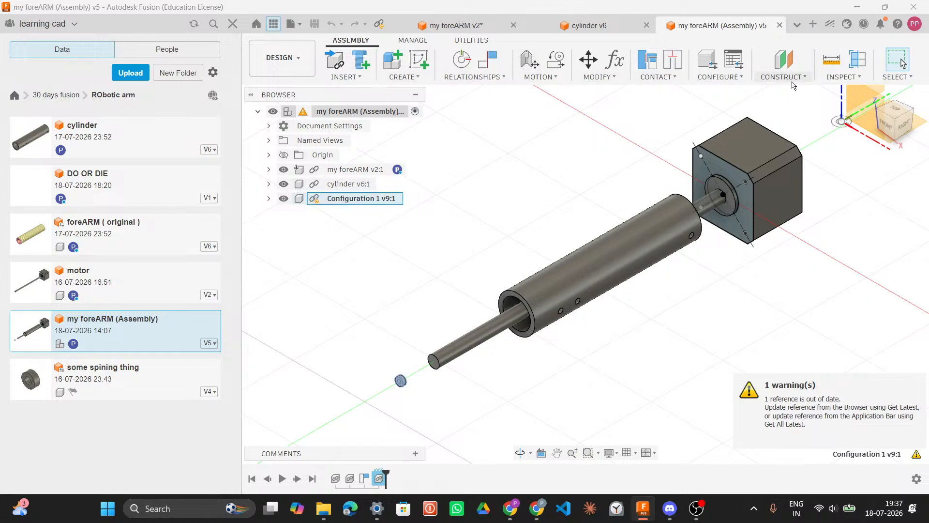
{"action": "left_click", "coordinate": [417, 40]}
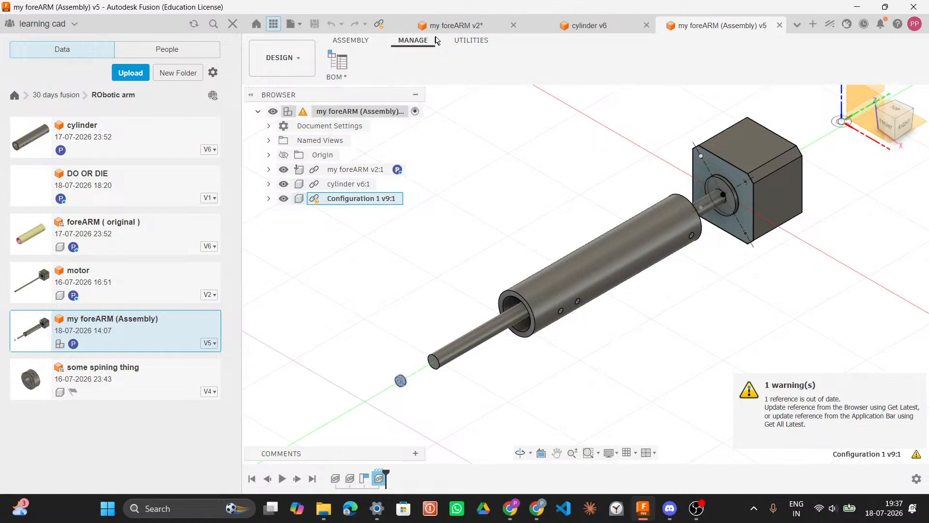
{"action": "left_click", "coordinate": [461, 42]}
{"action": "left_click", "coordinate": [392, 79]}
{"action": "left_click", "coordinate": [392, 79]}
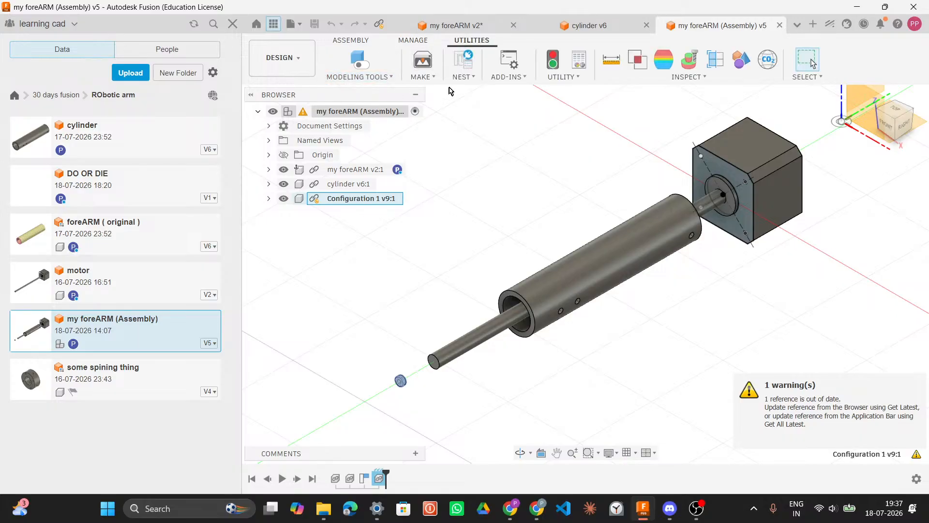
Step: Start the Scale command in the assembly and read its information panel
{"action": "left_click", "coordinate": [678, 80]}
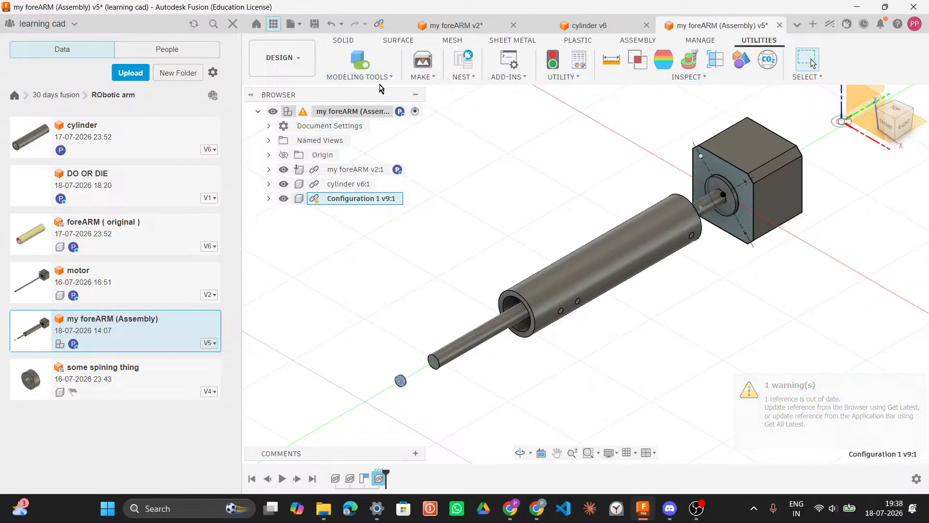
{"action": "left_click", "coordinate": [345, 40]}
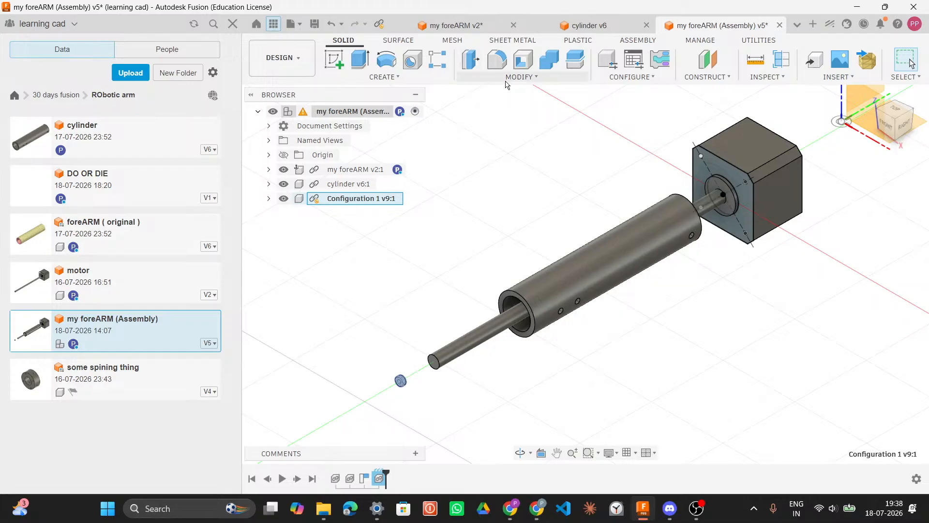
{"action": "left_click", "coordinate": [520, 77]}
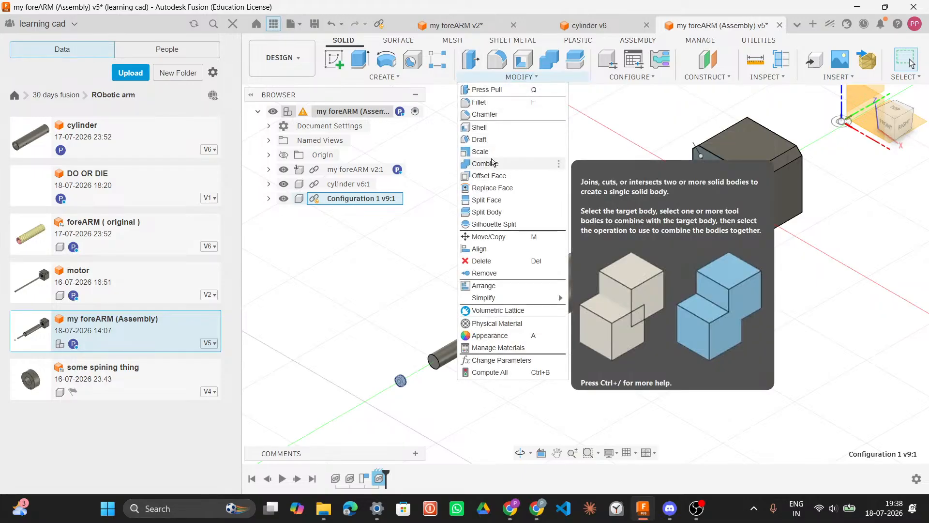
{"action": "left_click", "coordinate": [584, 230]}
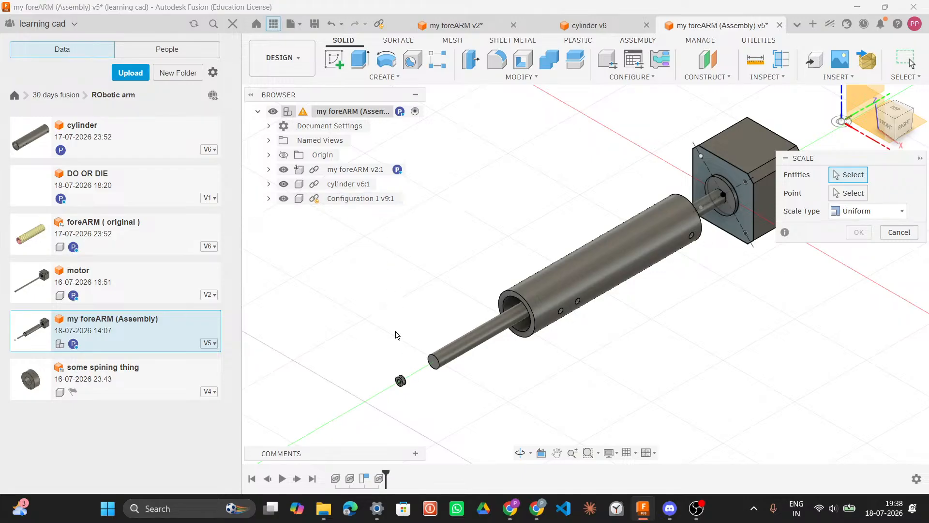
{"action": "scroll", "coordinate": [446, 361], "scroll_direction": "up", "scroll_amount": 8}
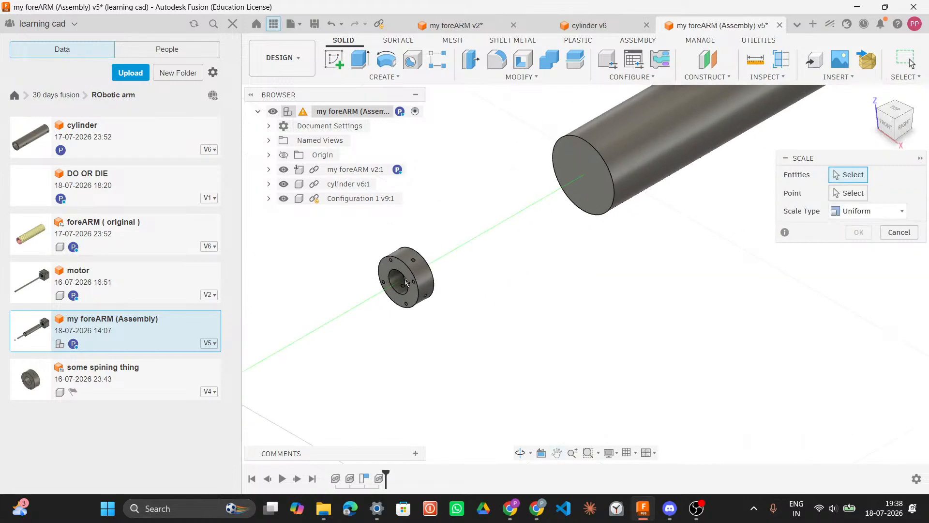
{"action": "left_click_drag", "start_coordinate": [361, 234], "coordinate": [334, 233]}
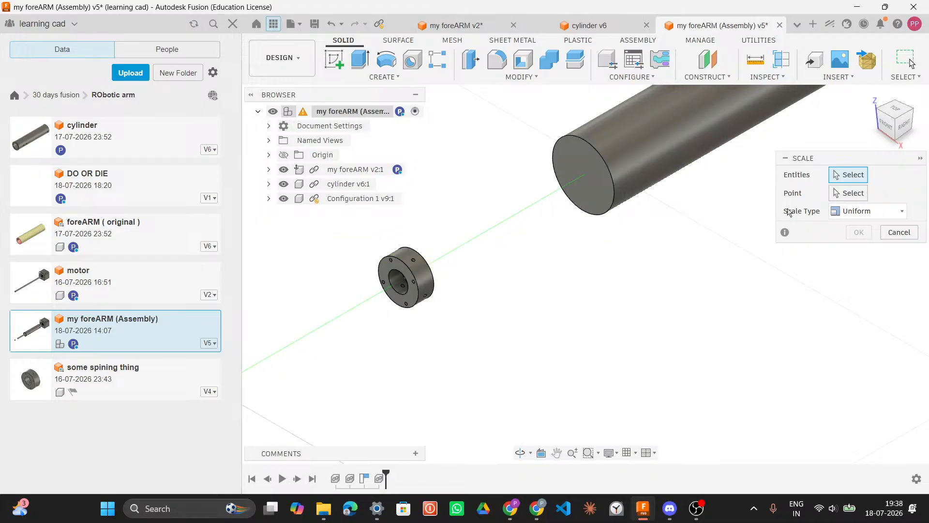
{"action": "left_click", "coordinate": [784, 233]}
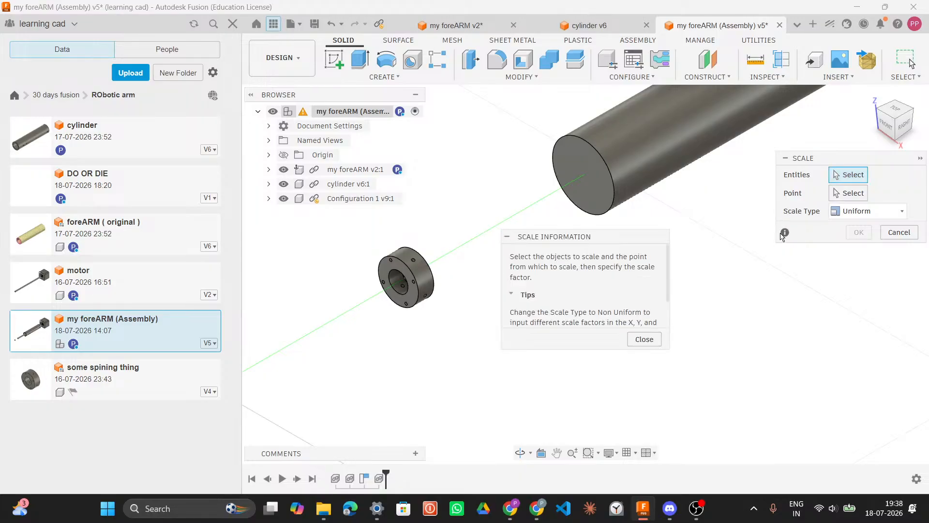
{"action": "left_click", "coordinate": [648, 340]}
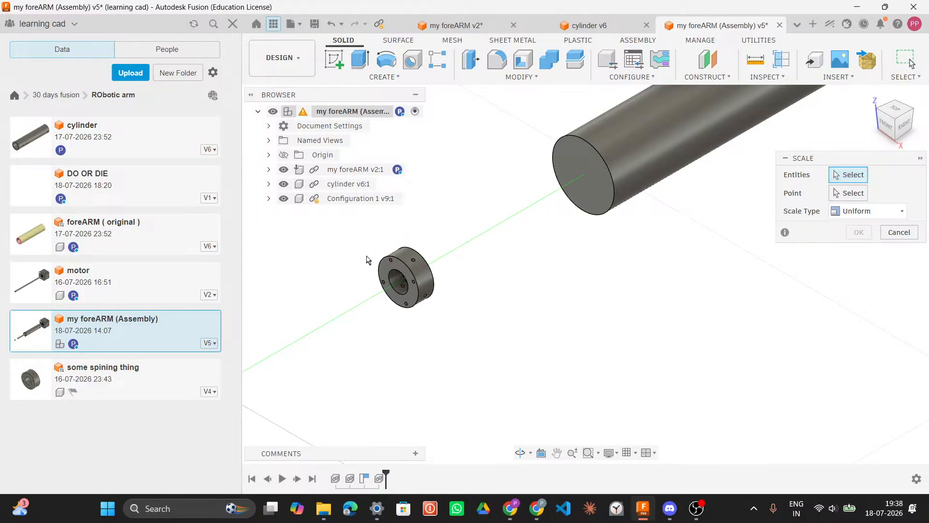
Step: Try scaling Configuration 1's Body6 using a vertex of the small part as the base point, then cancel
{"action": "left_click", "coordinate": [269, 198]}
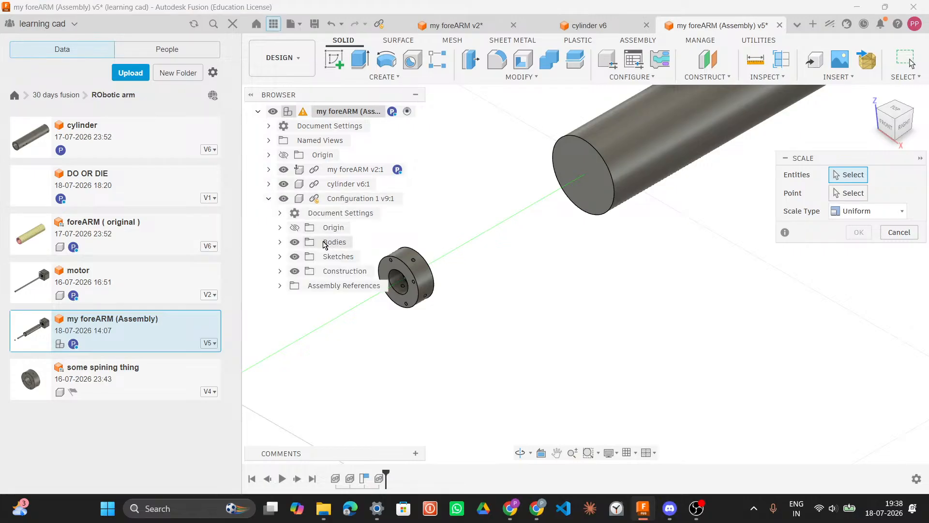
{"action": "left_click", "coordinate": [280, 242]}
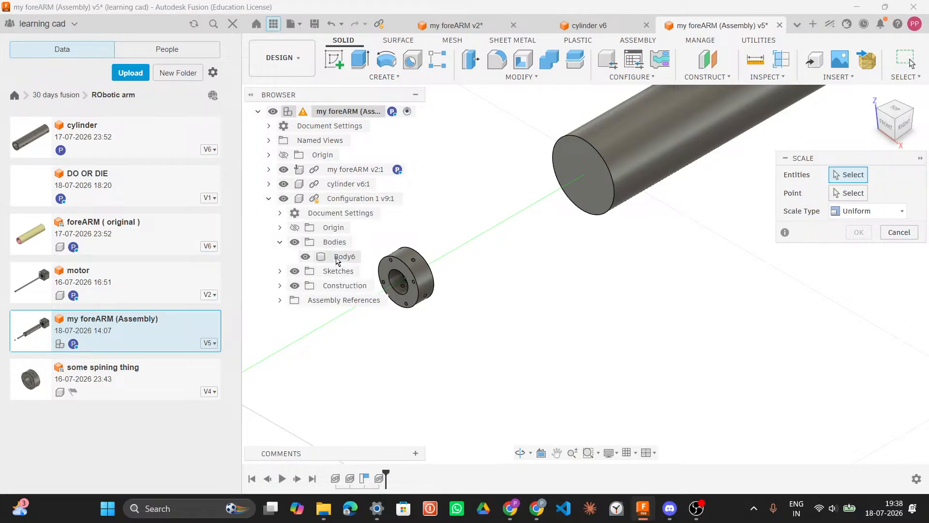
{"action": "left_click", "coordinate": [307, 256]}
{"action": "left_click", "coordinate": [307, 257]}
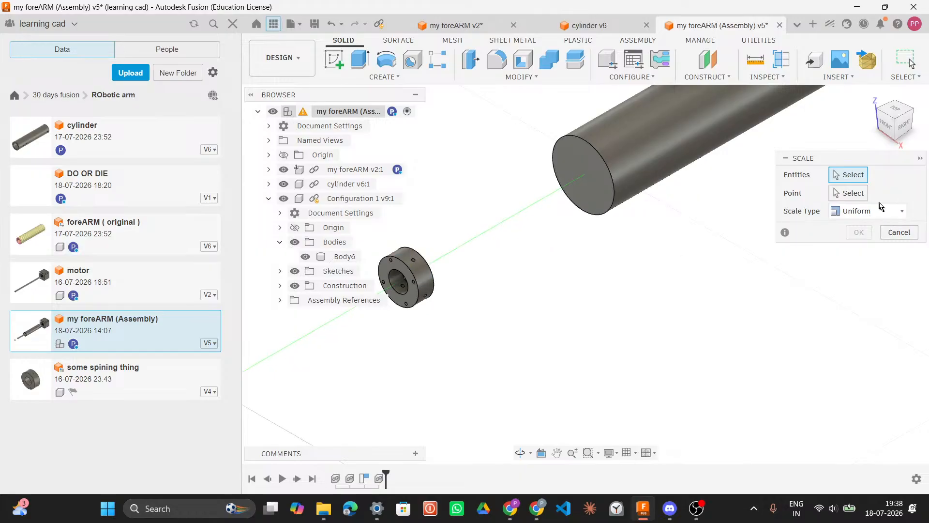
{"action": "left_click", "coordinate": [857, 192]}
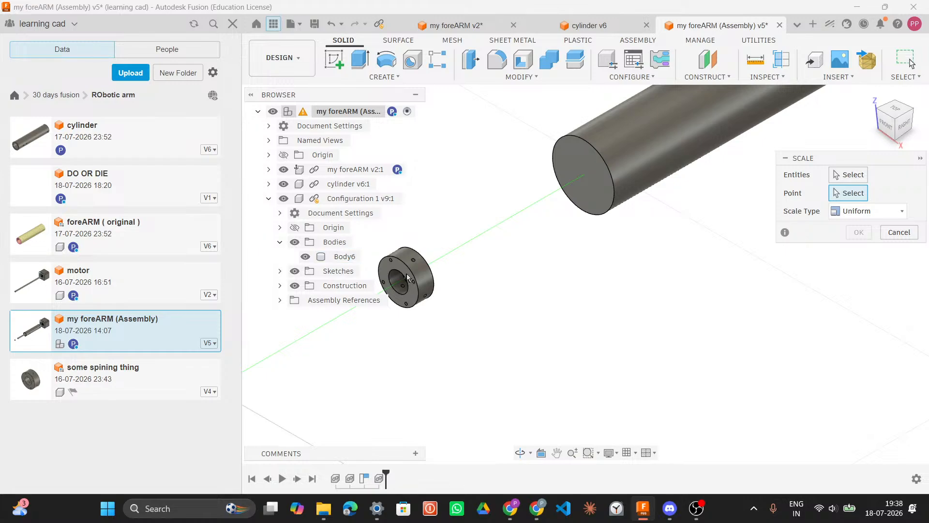
{"action": "middle_click_drag", "start_coordinate": [477, 268], "coordinate": [531, 234], "text": "shift"}
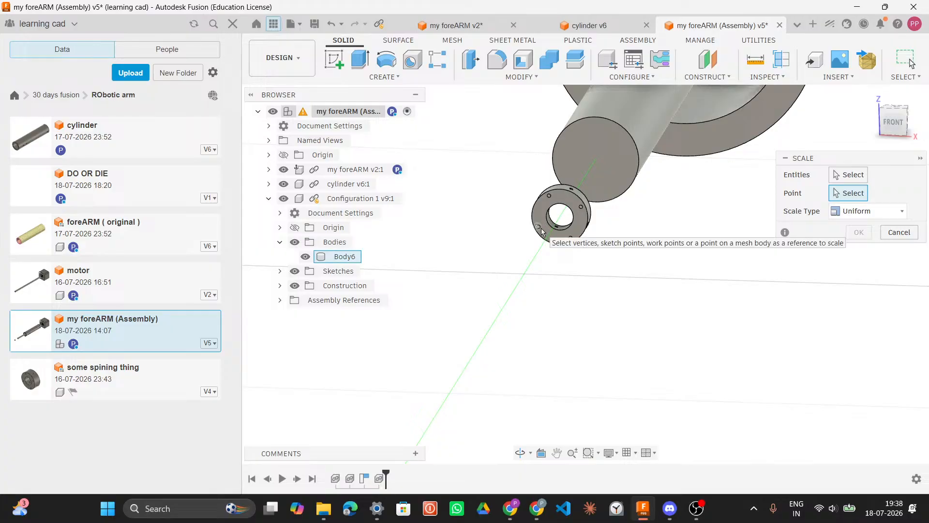
{"action": "left_click", "coordinate": [539, 227]}
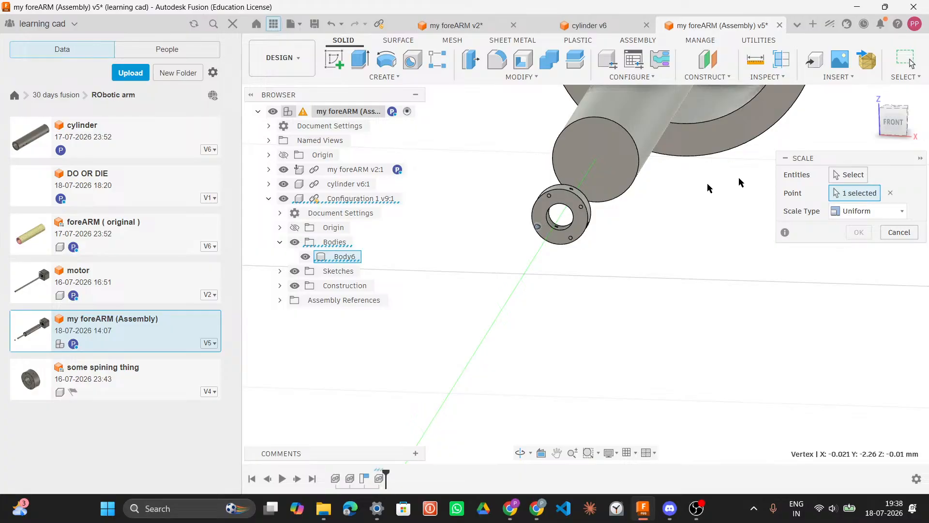
{"action": "left_click", "coordinate": [836, 177]}
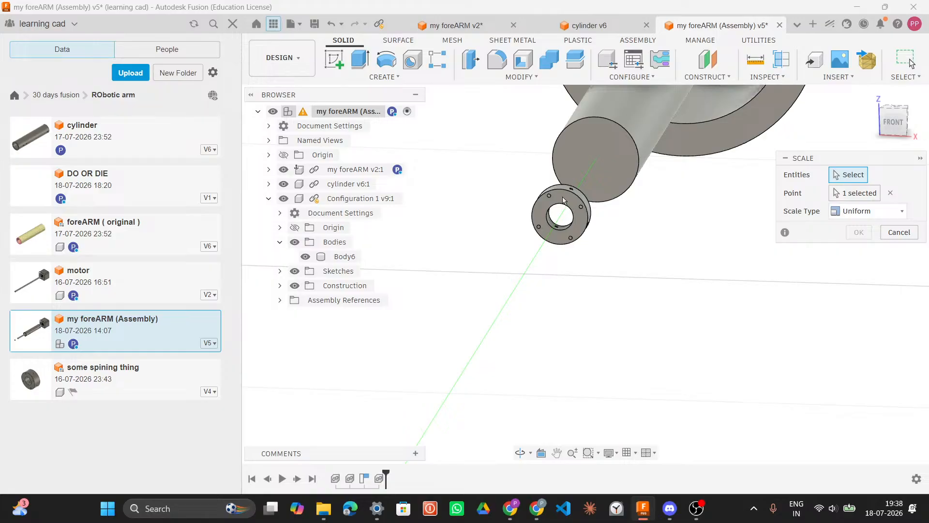
{"action": "middle_click_drag", "start_coordinate": [622, 241], "coordinate": [375, 296], "text": "shift"}
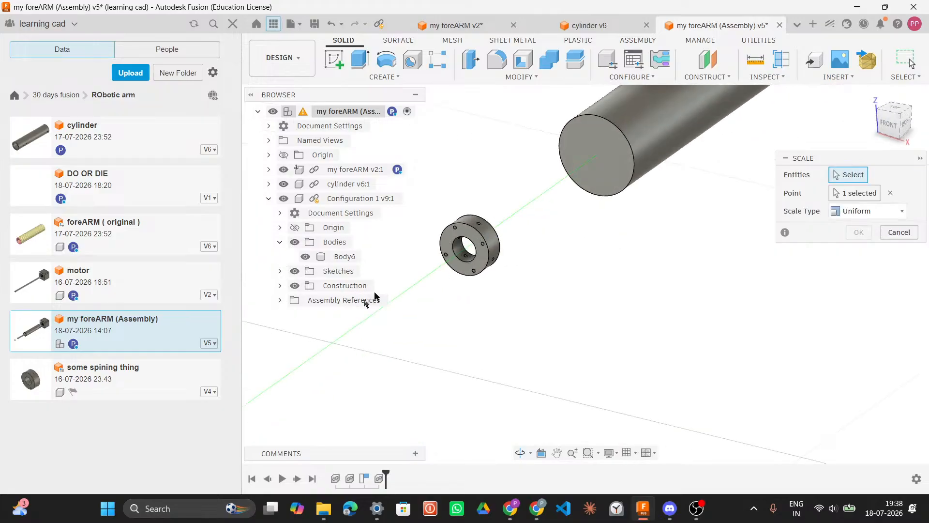
{"action": "left_click", "coordinate": [281, 300]}
{"action": "left_click", "coordinate": [281, 300]}
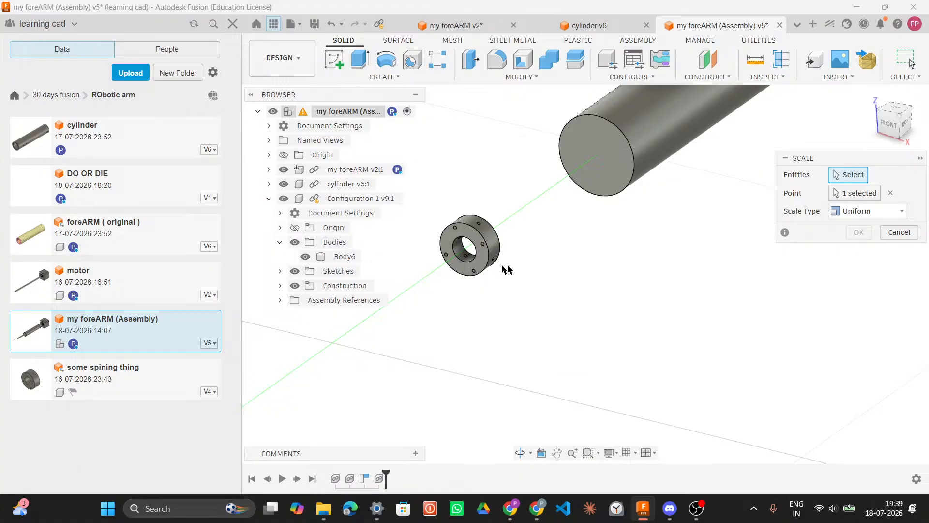
{"action": "scroll", "coordinate": [591, 243], "scroll_direction": "down", "scroll_amount": 9}
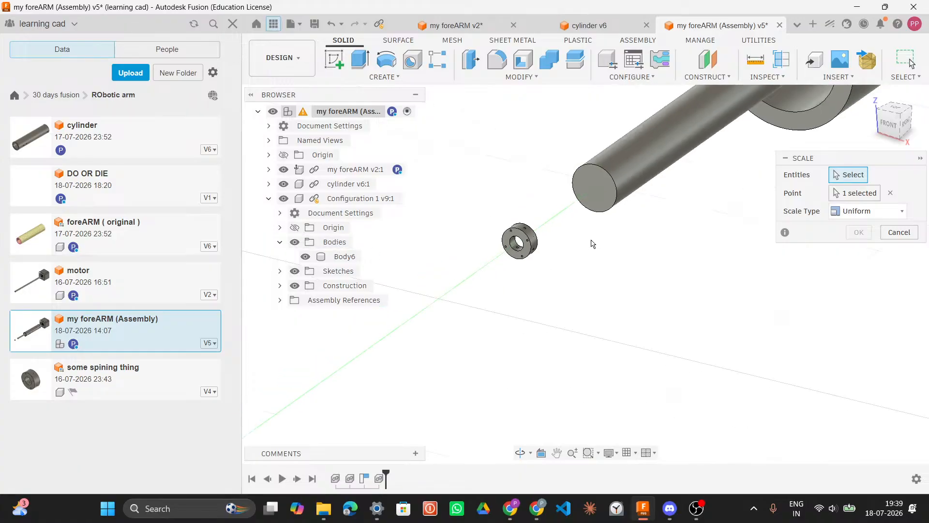
{"action": "middle_click_drag", "start_coordinate": [587, 248], "coordinate": [424, 359]}
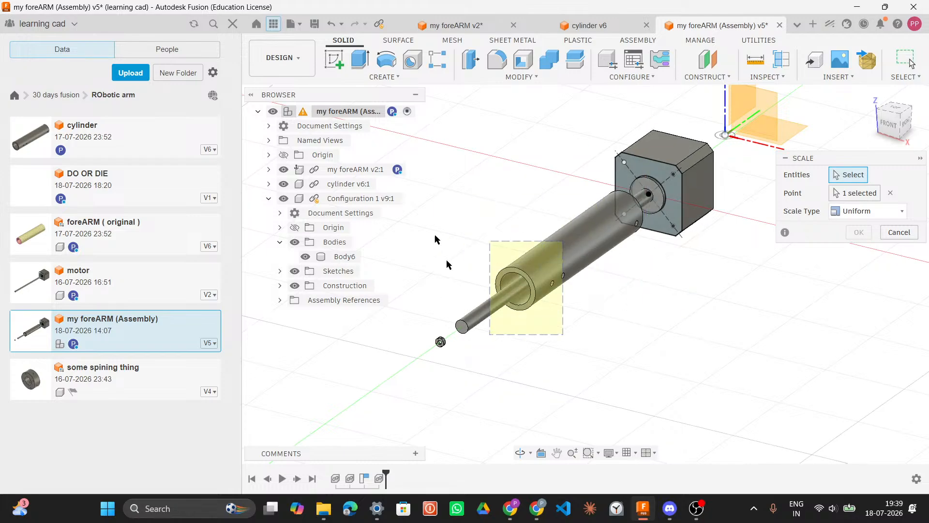
{"action": "left_click", "coordinate": [895, 213]}
{"action": "left_click", "coordinate": [891, 230]}
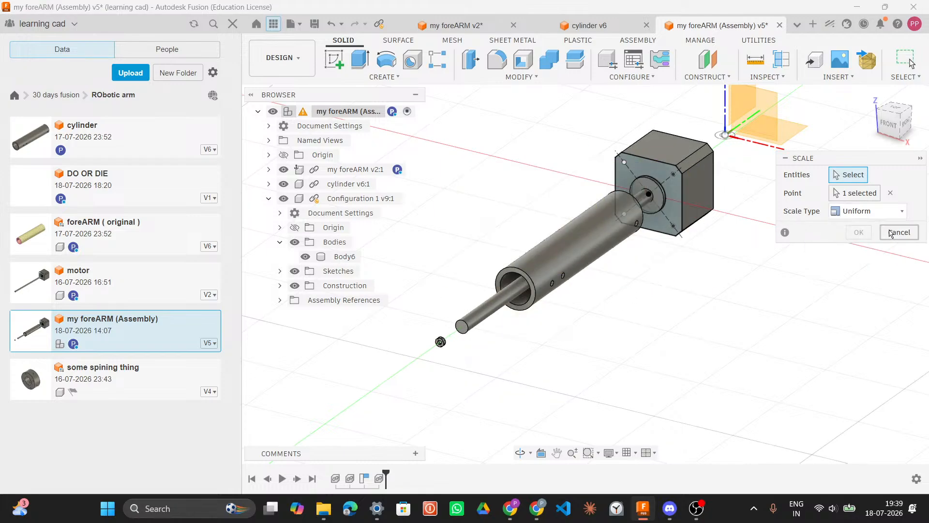
{"action": "left_click", "coordinate": [892, 232]}
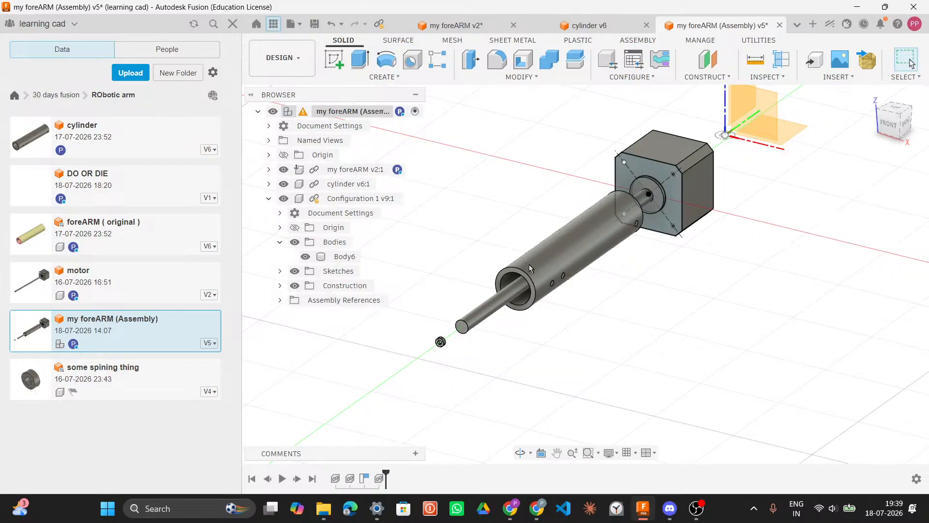
Step: Select the small part and try the Combine command on it, then cancel
{"action": "left_click", "coordinate": [440, 343]}
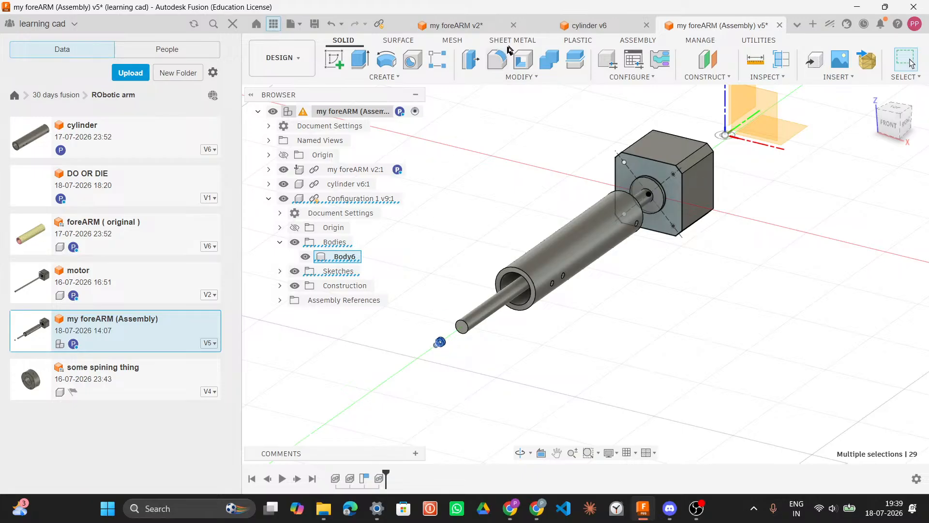
{"action": "left_click", "coordinate": [521, 76]}
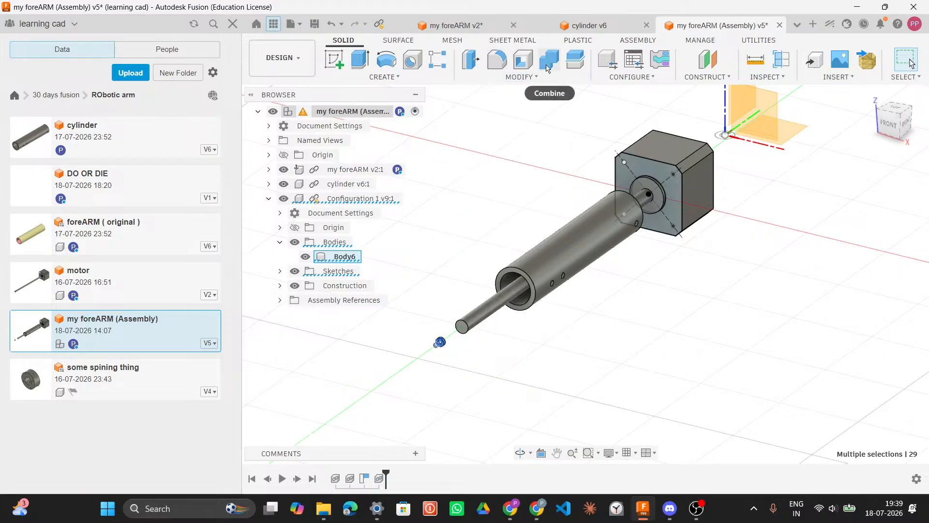
{"action": "left_click", "coordinate": [563, 78]}
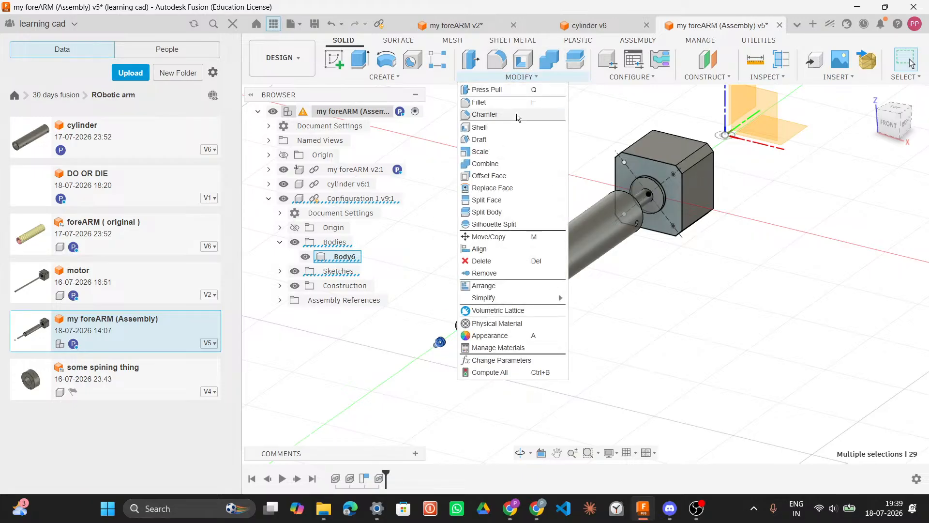
{"action": "left_click", "coordinate": [504, 163]}
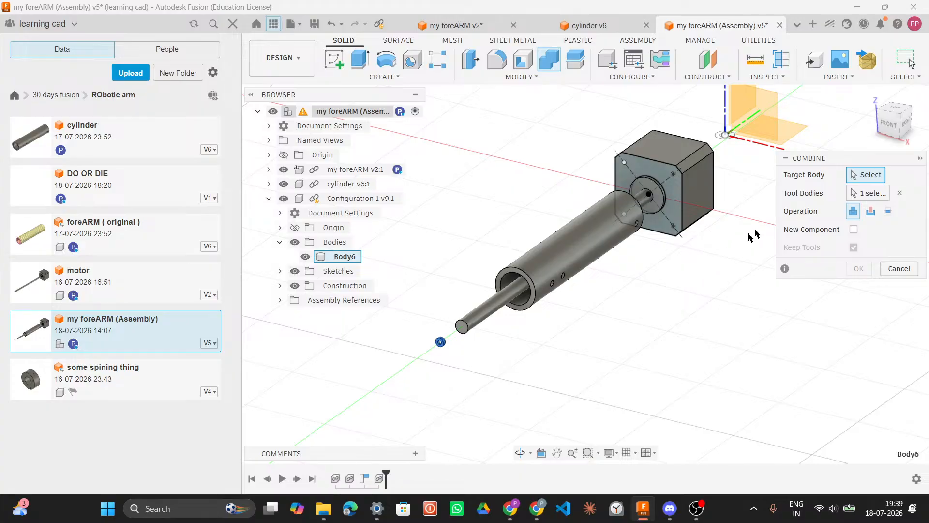
{"action": "left_click", "coordinate": [900, 269]}
Step: Reopen the Scale command for the small part, then cancel it
{"action": "left_click_drag", "start_coordinate": [412, 321], "coordinate": [450, 374]}
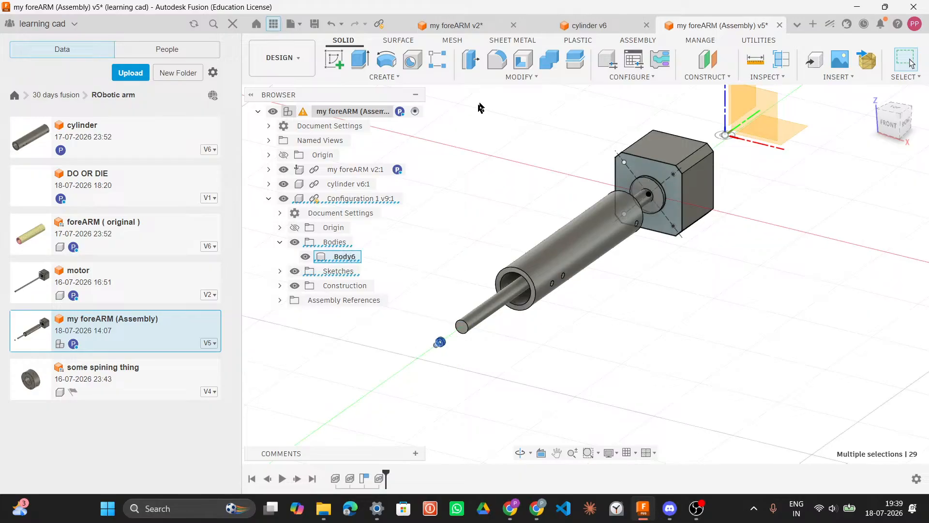
{"action": "left_click", "coordinate": [521, 77]}
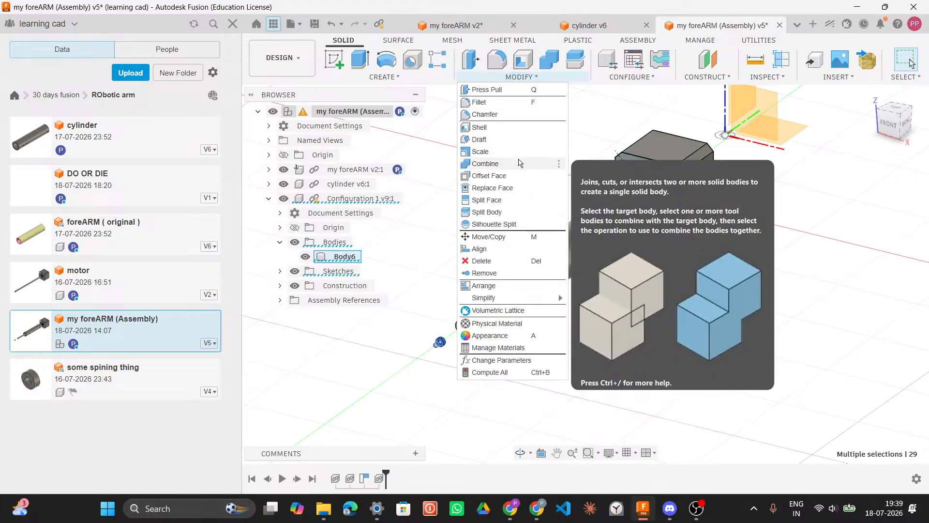
{"action": "left_click", "coordinate": [508, 152]}
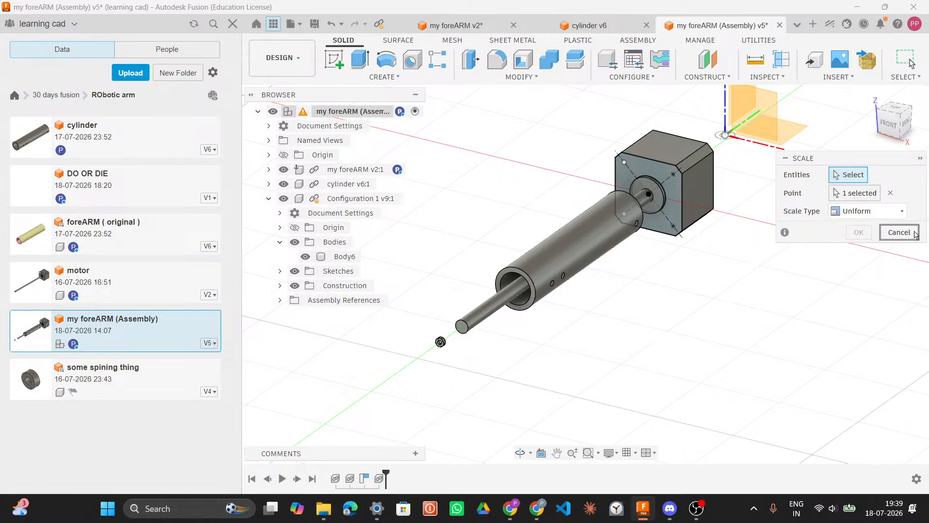
{"action": "left_click", "coordinate": [900, 232]}
Step: In the cylinder v6 design, select the whole mesh body and start the Scale command on it
{"action": "left_click", "coordinate": [600, 25]}
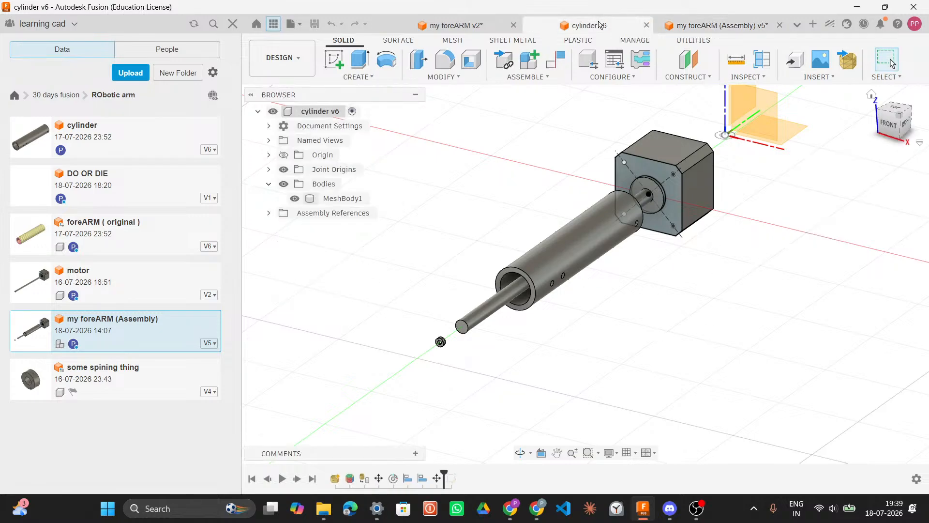
{"action": "left_click", "coordinate": [574, 315]}
{"action": "key", "text": "f"}
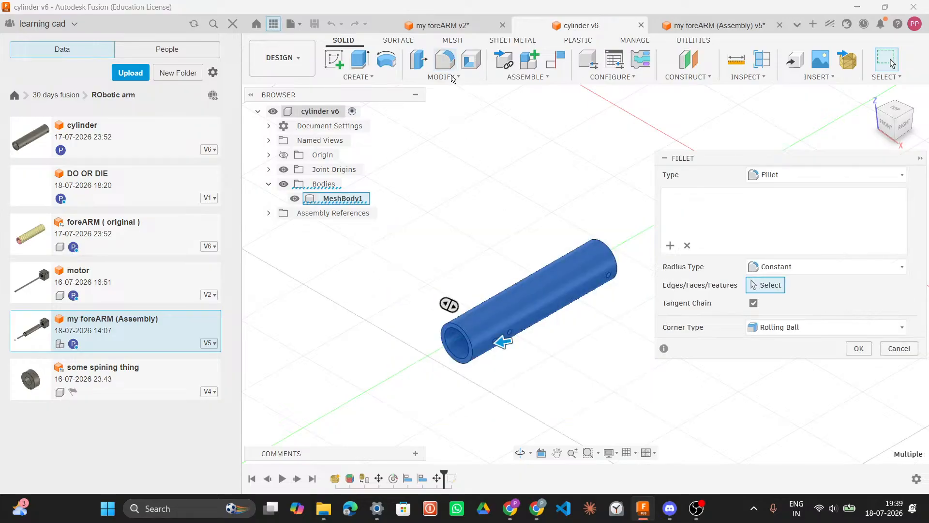
{"action": "left_click", "coordinate": [896, 371]}
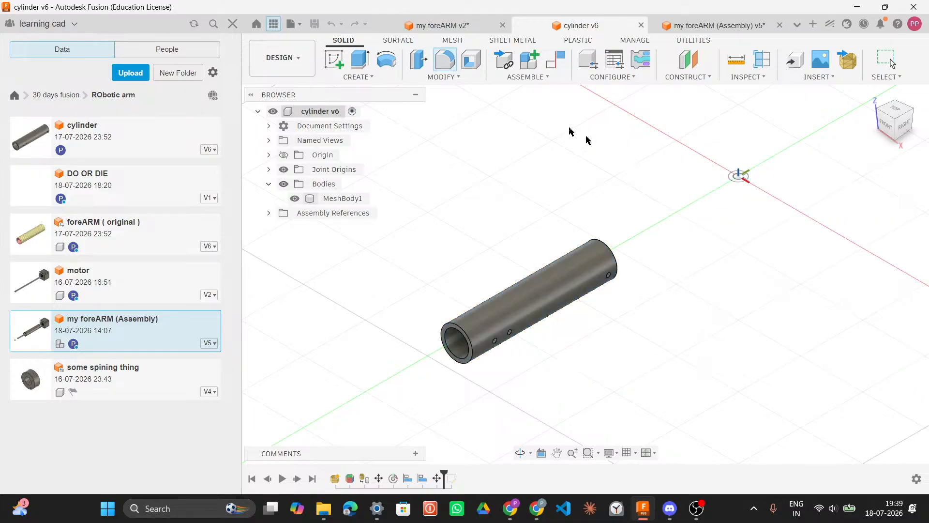
{"action": "left_click_drag", "start_coordinate": [436, 183], "coordinate": [610, 419]}
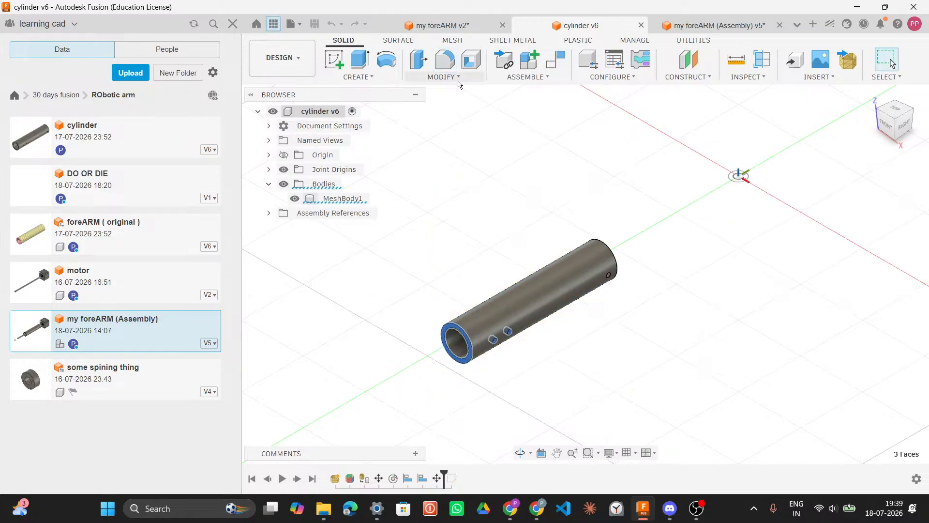
{"action": "left_click", "coordinate": [441, 77]}
{"action": "left_click", "coordinate": [602, 226]}
{"action": "left_click_drag", "start_coordinate": [618, 395], "coordinate": [436, 190]}
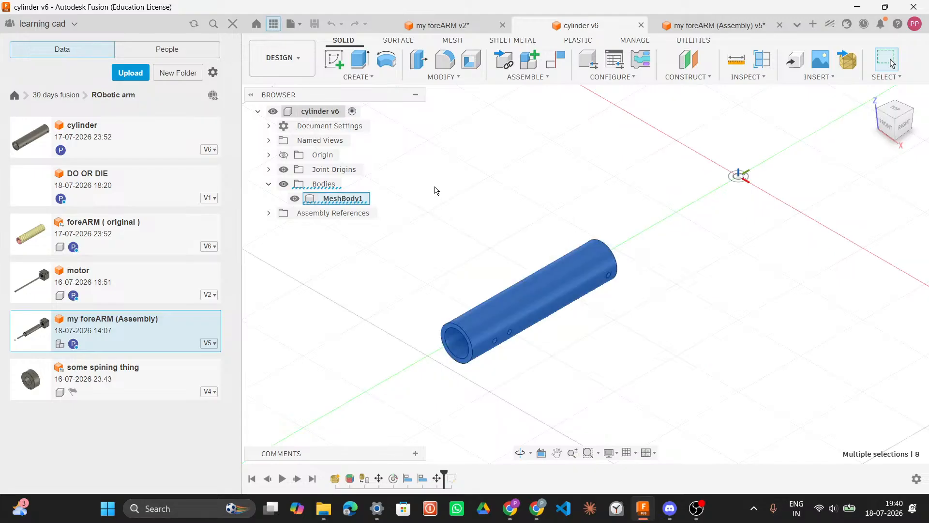
{"action": "left_click", "coordinate": [441, 77]}
{"action": "left_click", "coordinate": [448, 155]}
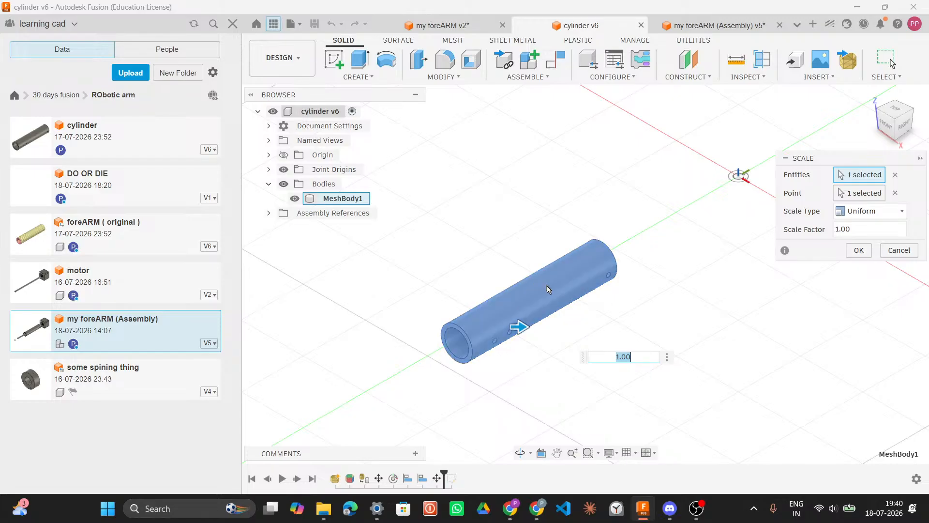
Step: Switch to the assembly, then open the some spining thing design from the data panel
{"action": "left_click", "coordinate": [687, 29]}
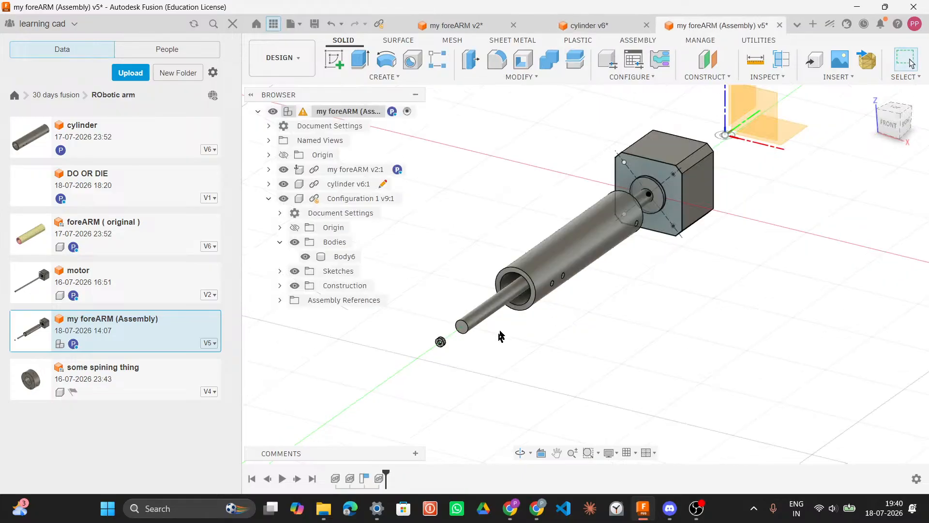
{"action": "left_click", "coordinate": [440, 342]}
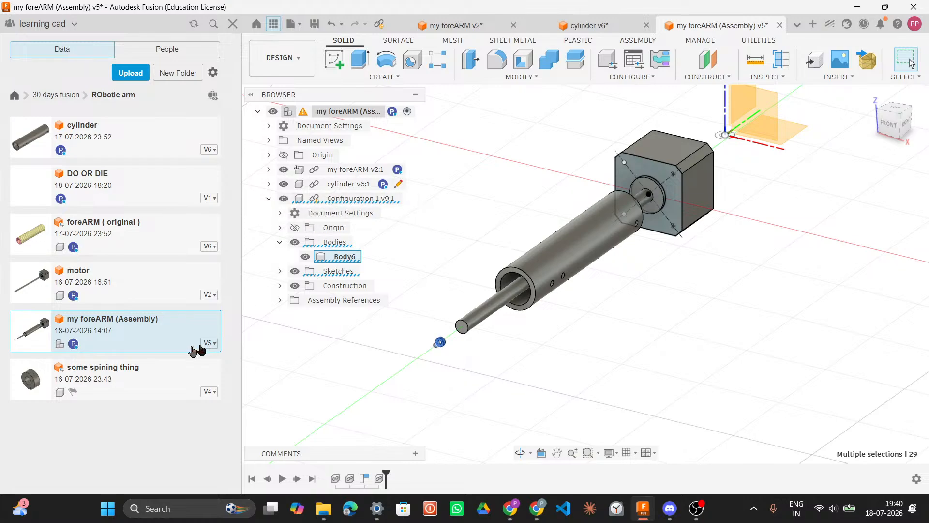
{"action": "left_click", "coordinate": [126, 379]}
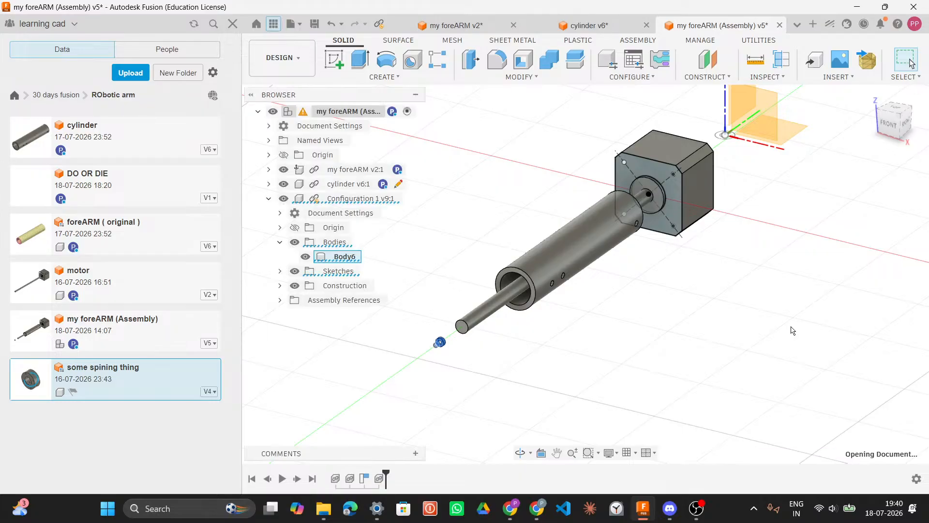
Step: Select the whole body of some spining thing and scale it uniformly by a factor of 3
{"action": "scroll", "coordinate": [739, 318], "scroll_direction": "up", "scroll_amount": 1}
{"action": "middle_click_drag", "start_coordinate": [717, 317], "coordinate": [654, 305], "text": "shift"}
{"action": "left_click", "coordinate": [882, 123]}
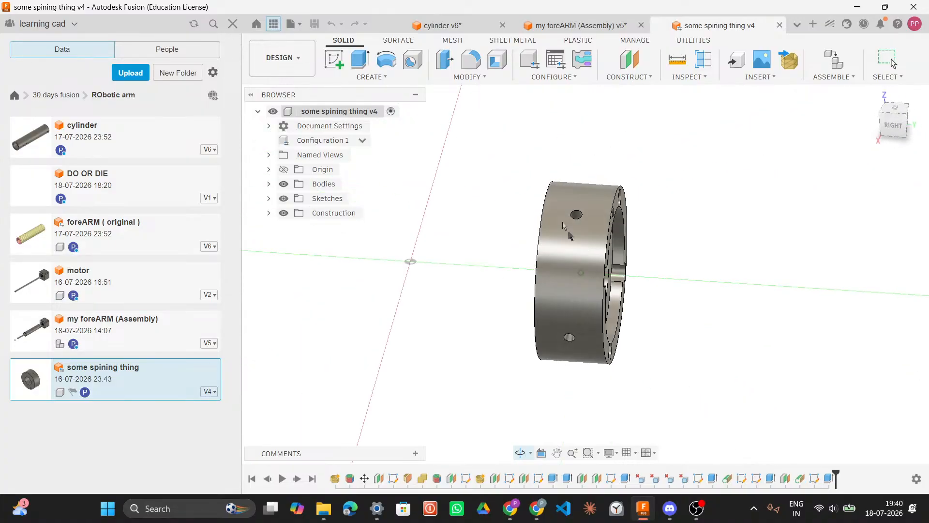
{"action": "left_click_drag", "start_coordinate": [506, 141], "coordinate": [684, 378]}
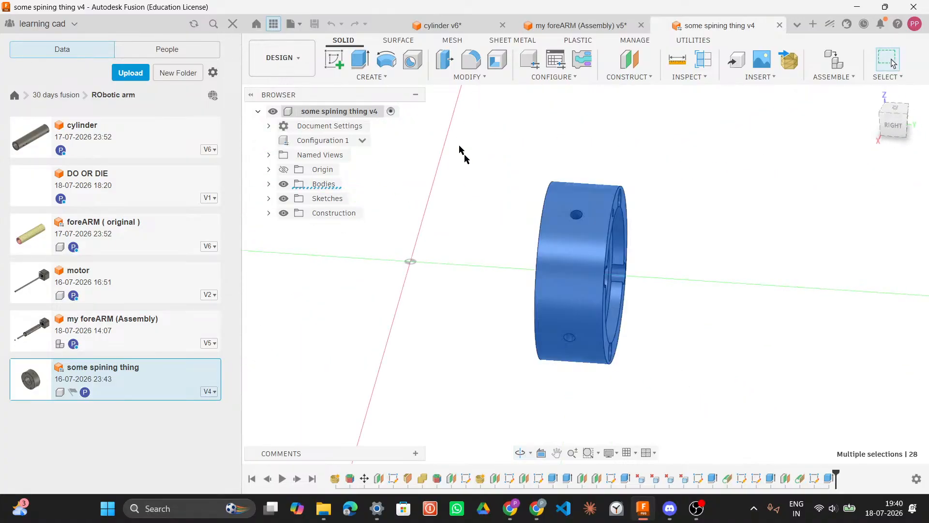
{"action": "left_click", "coordinate": [466, 76]}
{"action": "key", "text": "Escape"}
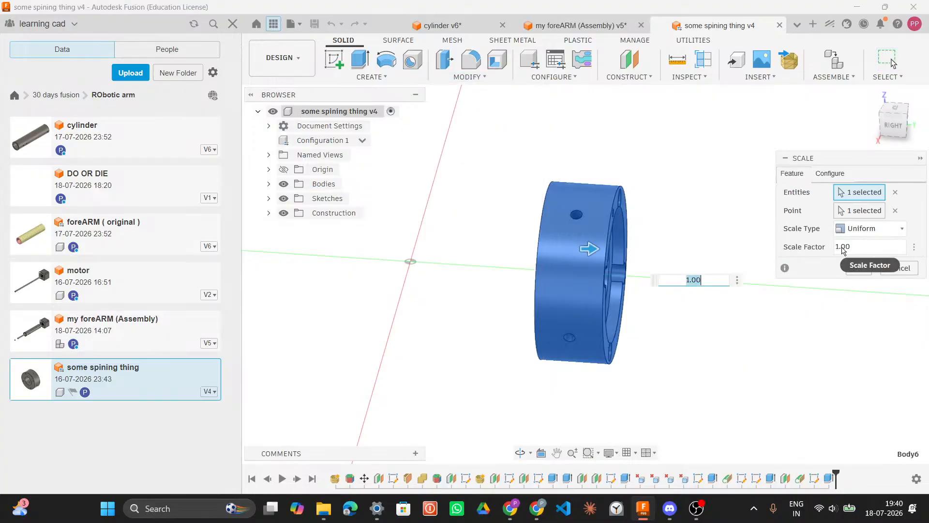
{"action": "left_click", "coordinate": [841, 246]}
{"action": "type", "text": "2"}
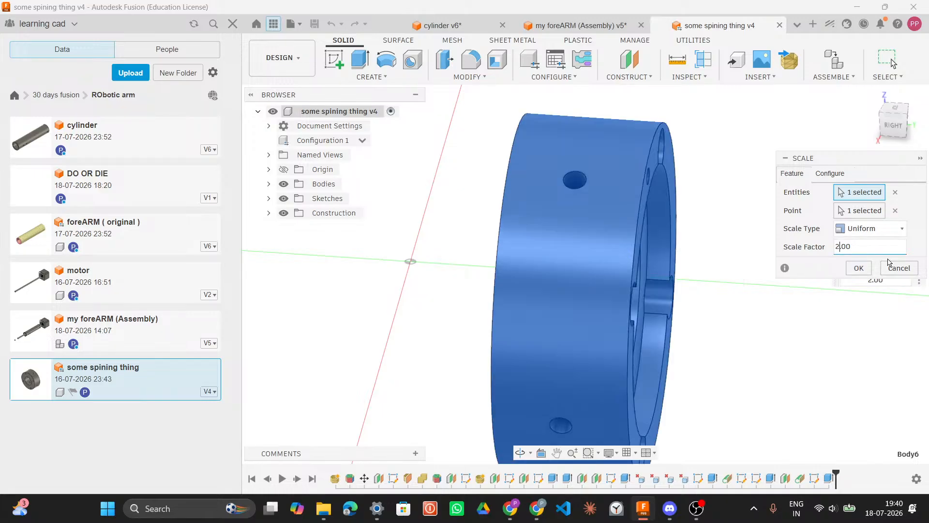
{"action": "type", "text": "1"}
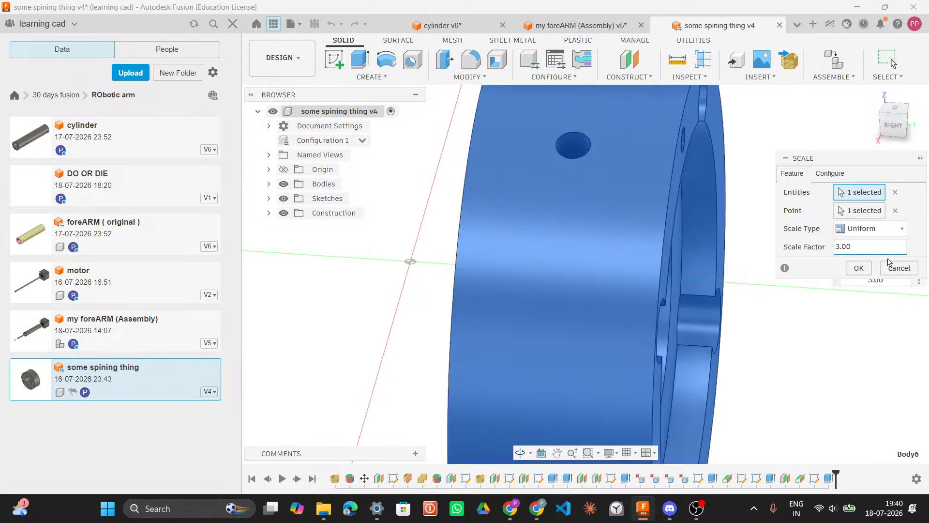
{"action": "key", "text": "Return"}
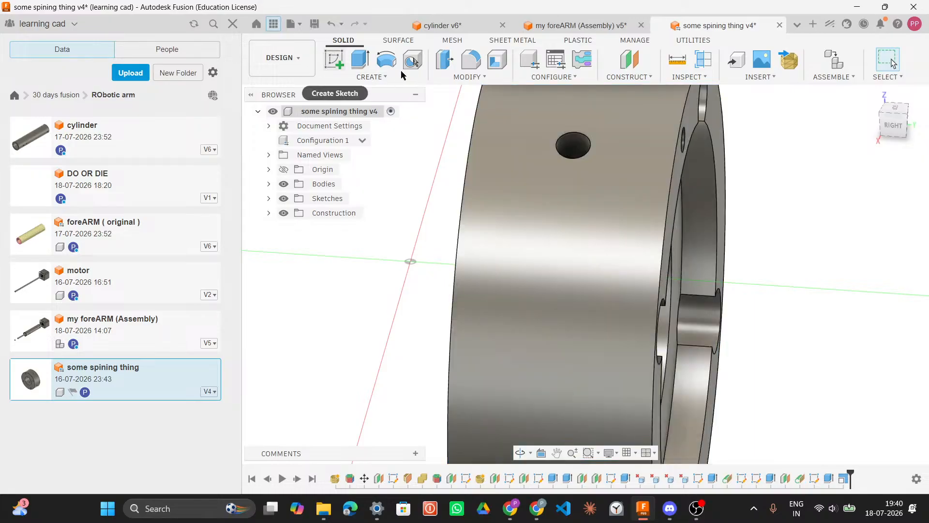
Step: Inspect the assembly's Configuration 1 component, then orbit around the scaled spinning part and expand its bodies
{"action": "left_click", "coordinate": [572, 26]}
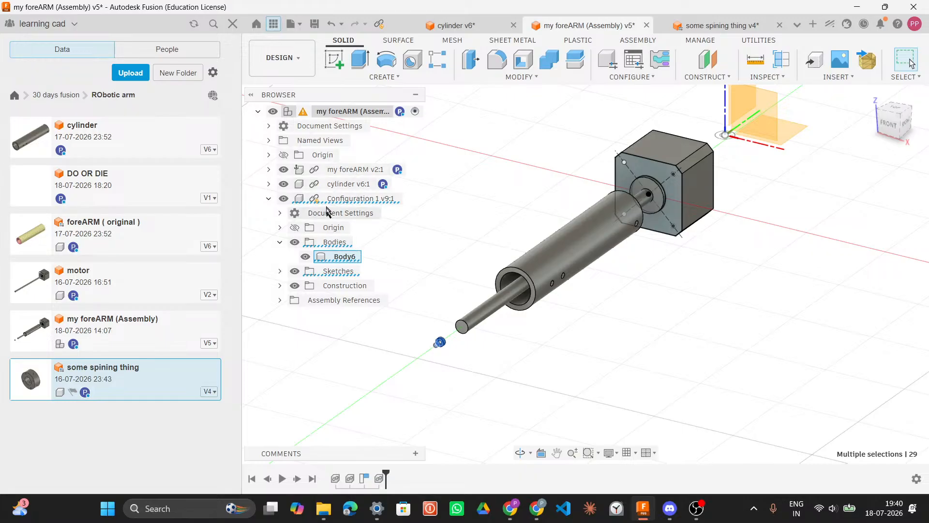
{"action": "left_click", "coordinate": [300, 117]}
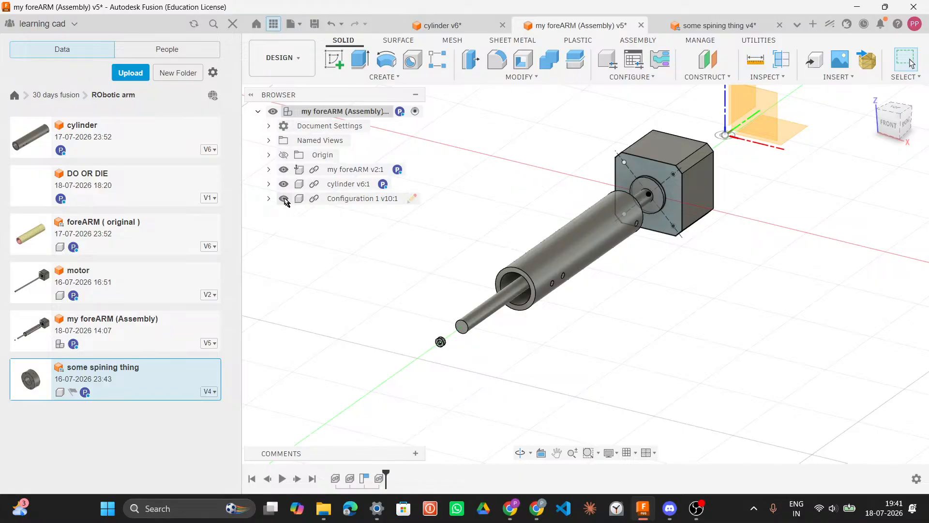
{"action": "left_click", "coordinate": [714, 28]}
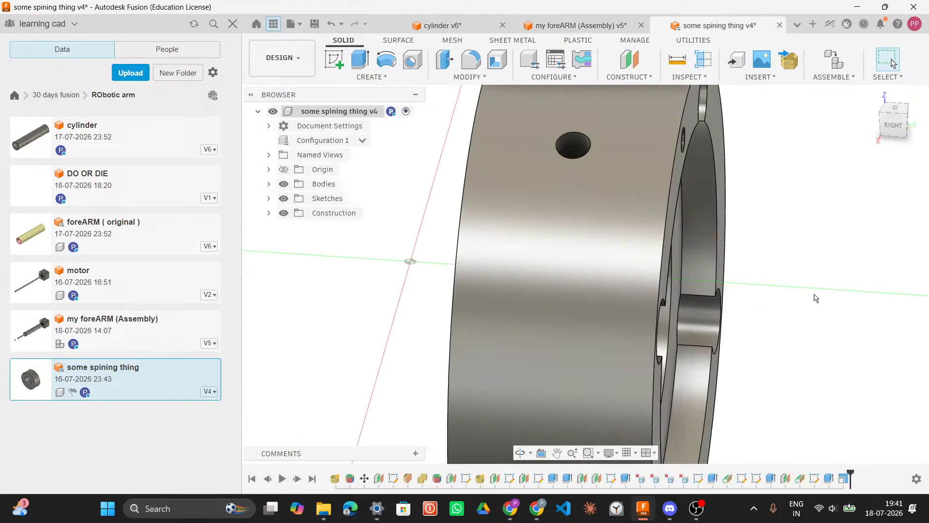
{"action": "scroll", "coordinate": [816, 298], "scroll_direction": "down", "scroll_amount": 5}
{"action": "middle_click_drag", "start_coordinate": [801, 292], "coordinate": [694, 199], "text": "shift"}
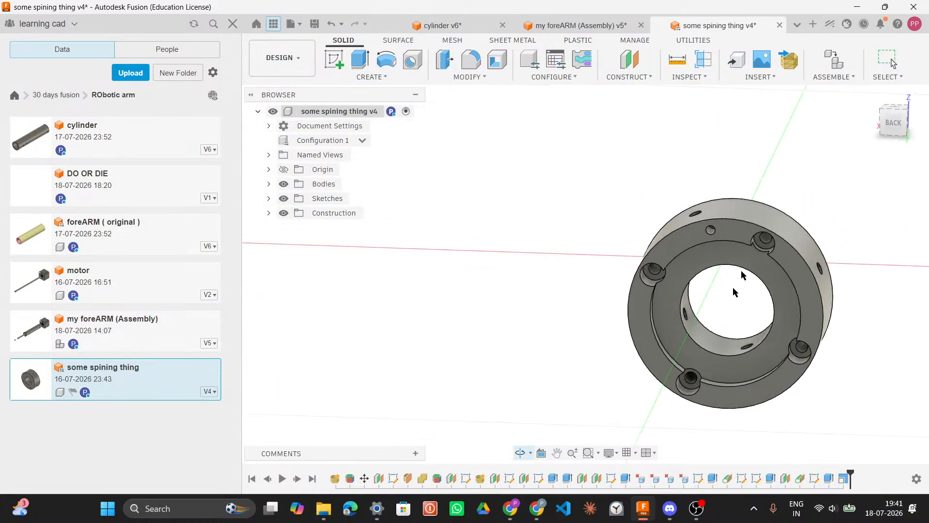
{"action": "left_click", "coordinate": [763, 287]}
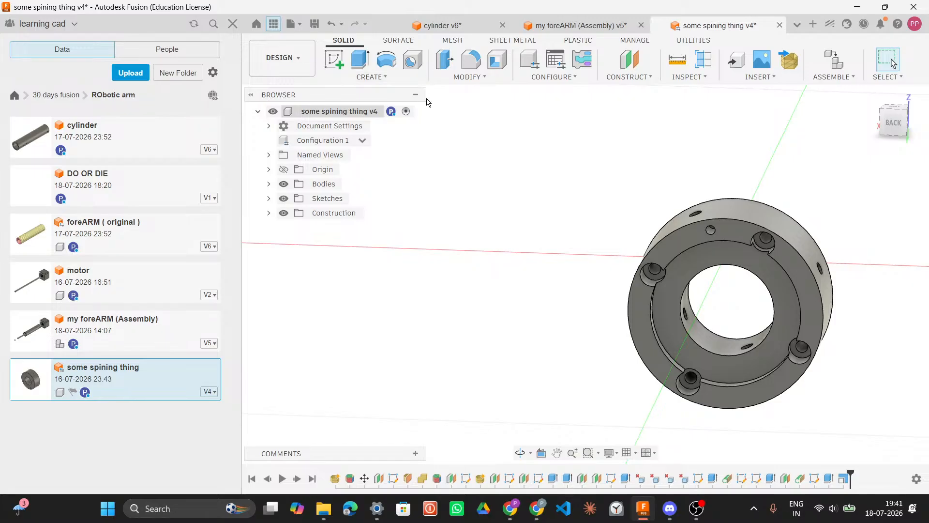
{"action": "left_click", "coordinate": [268, 185]}
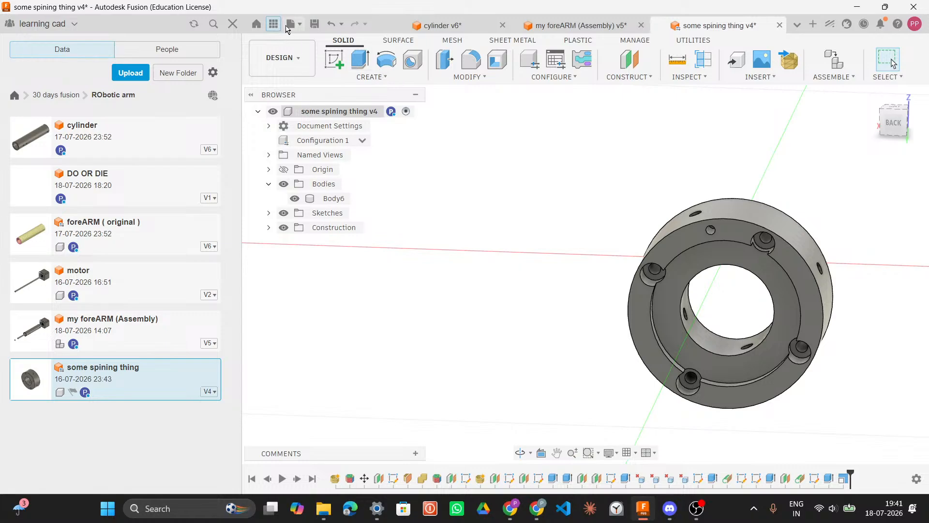
Step: Save a new version of some spining thing with the description b, then head back to the assembly
{"action": "left_click", "coordinate": [314, 26]}
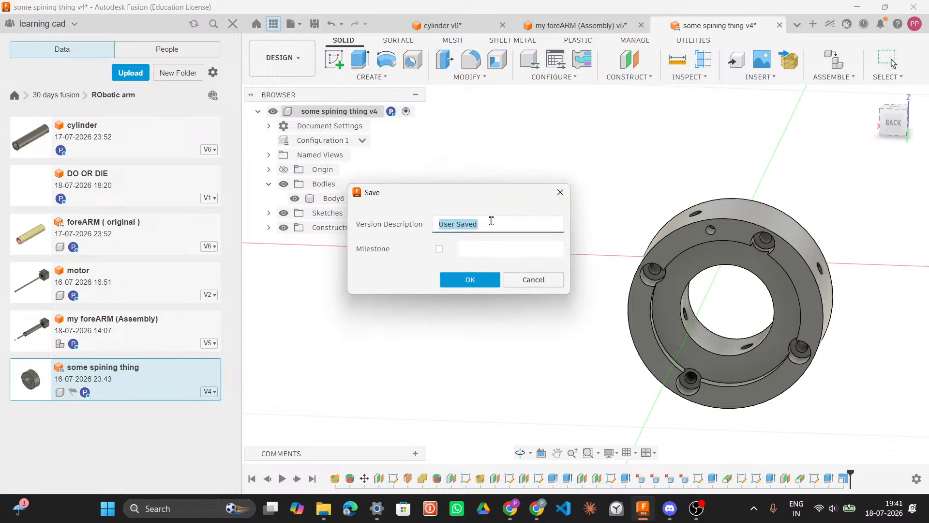
{"action": "type", "text": "big"}
{"action": "key", "text": "Return"}
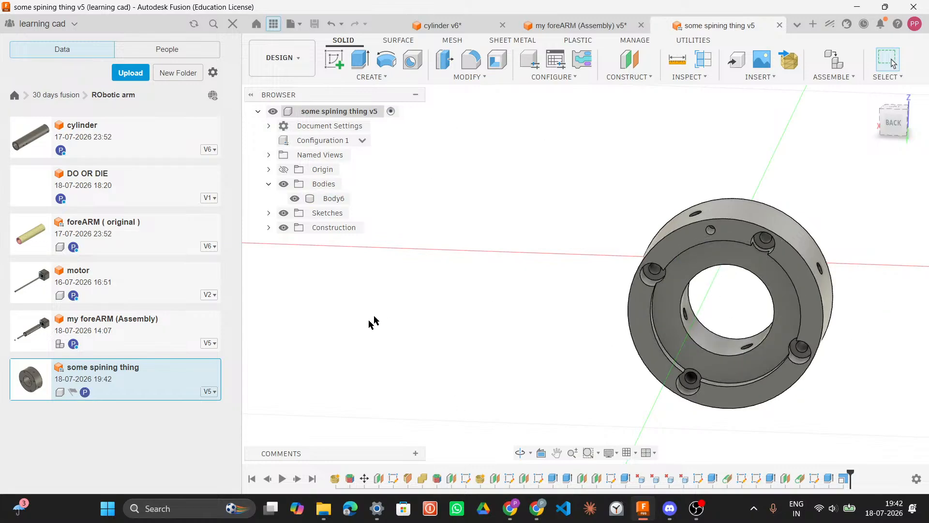
{"action": "left_click", "coordinate": [578, 25]}
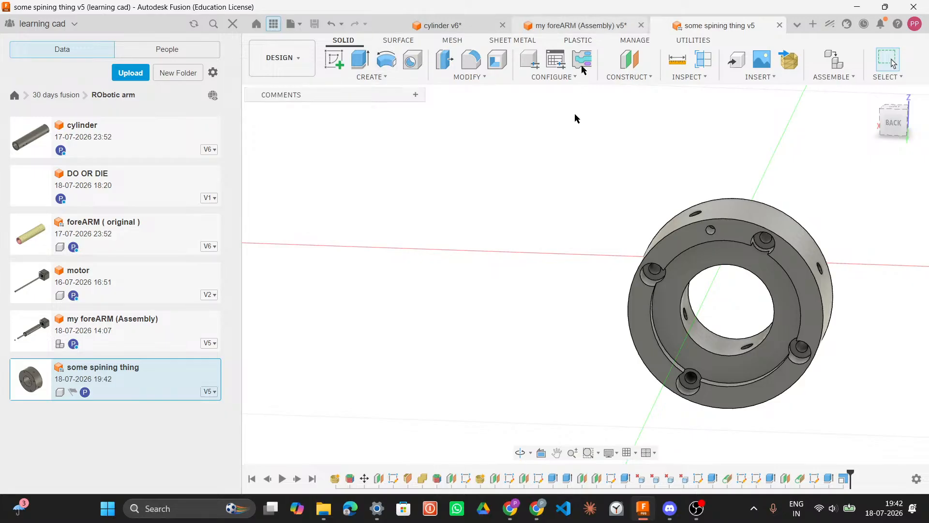
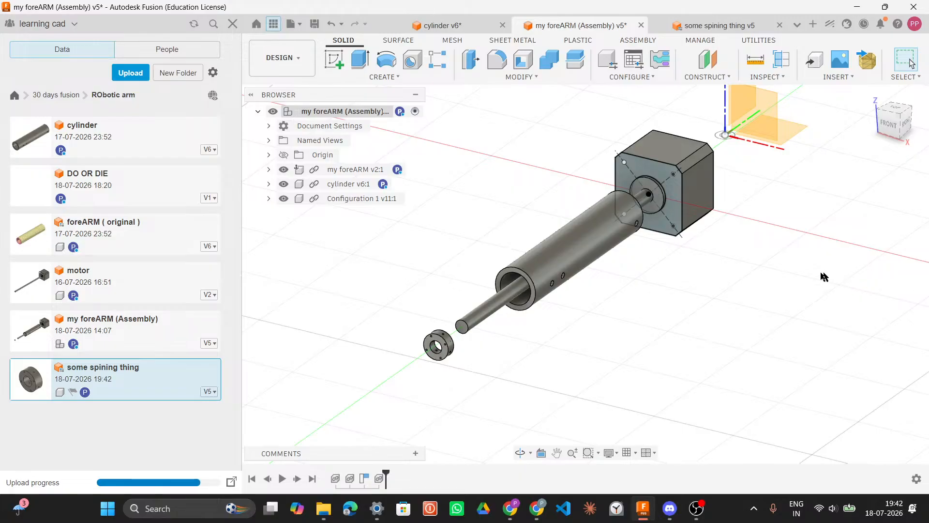
Step: Inspect the diameter of the cylinder's end opening in the assembly, then switch over to the spinning part design
{"action": "middle_click_drag", "start_coordinate": [699, 307], "coordinate": [748, 325], "text": "shift"}
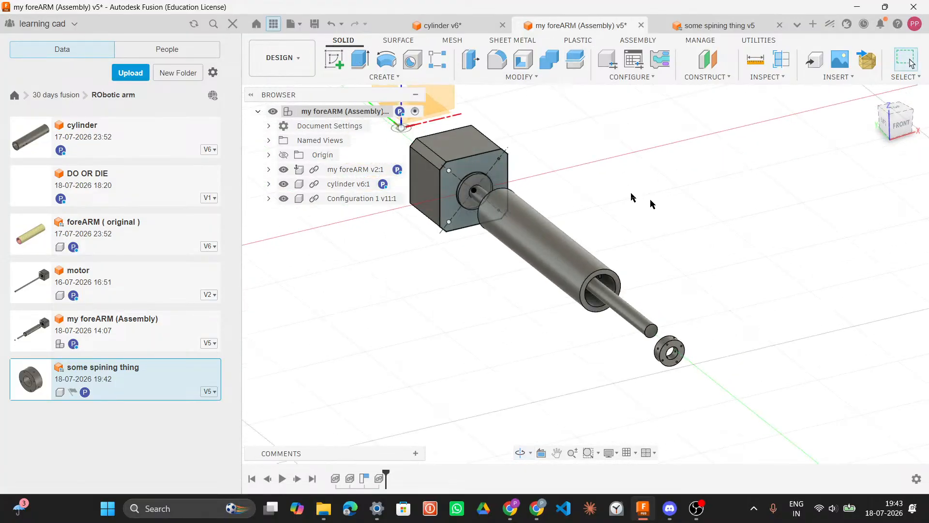
{"action": "left_click", "coordinate": [616, 273]}
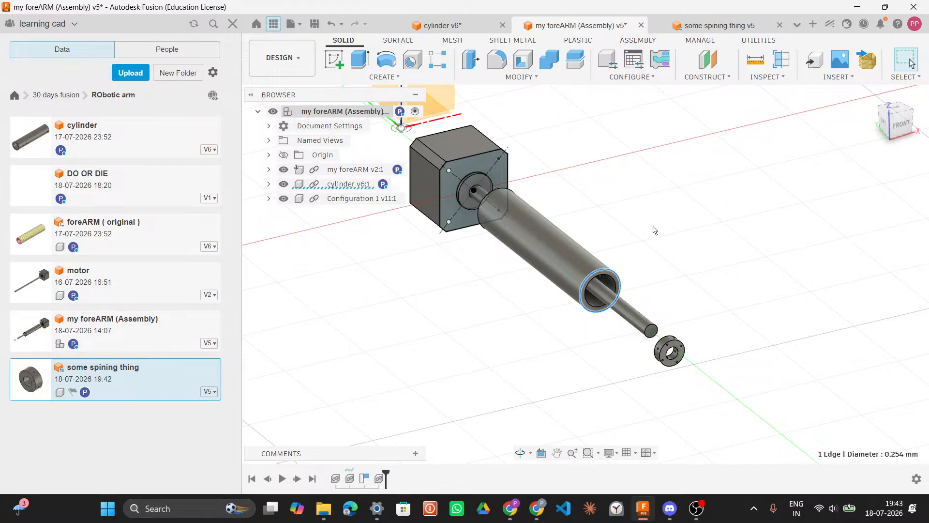
{"action": "left_click", "coordinate": [460, 32]}
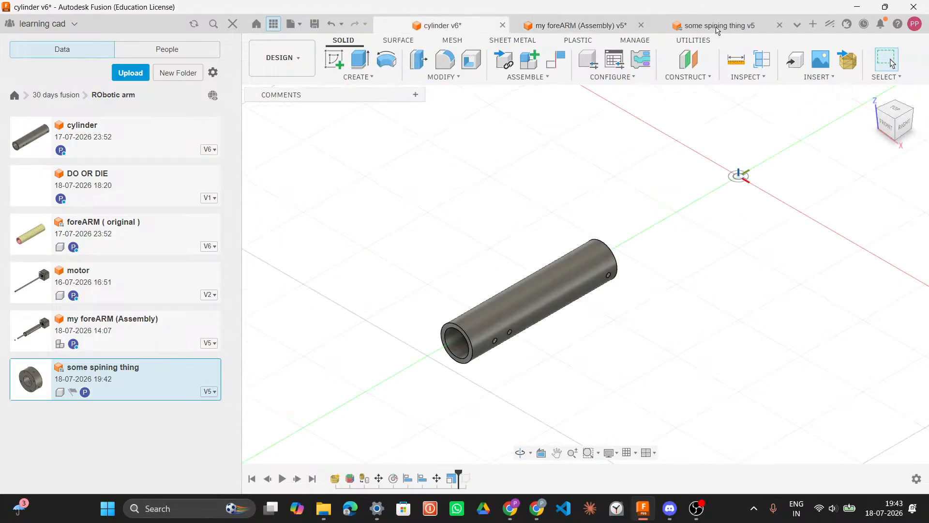
{"action": "left_click", "coordinate": [718, 28]}
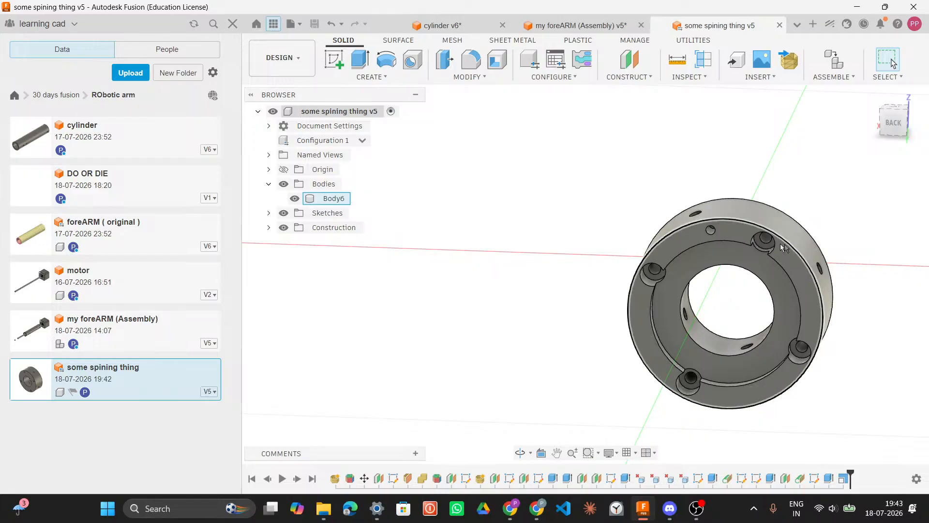
{"action": "left_click_drag", "start_coordinate": [522, 151], "coordinate": [792, 387]}
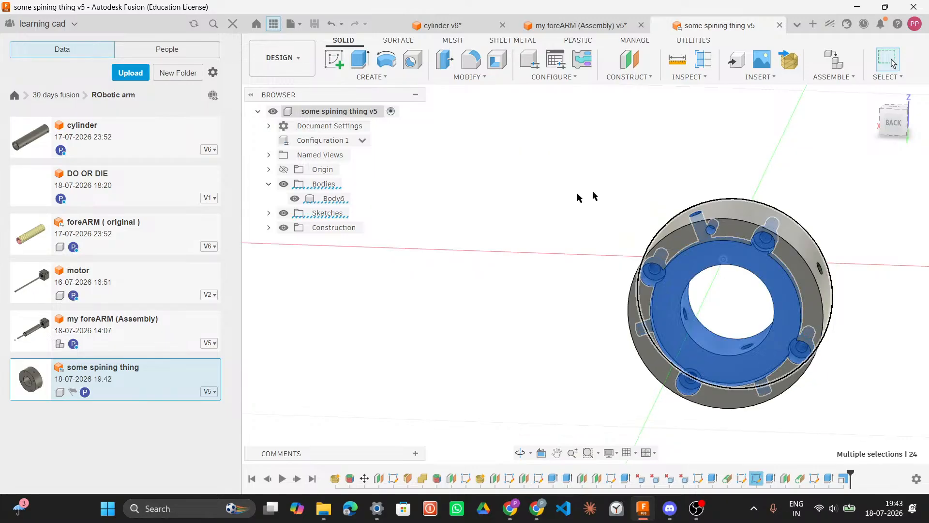
{"action": "left_click_drag", "start_coordinate": [850, 414], "coordinate": [519, 188]}
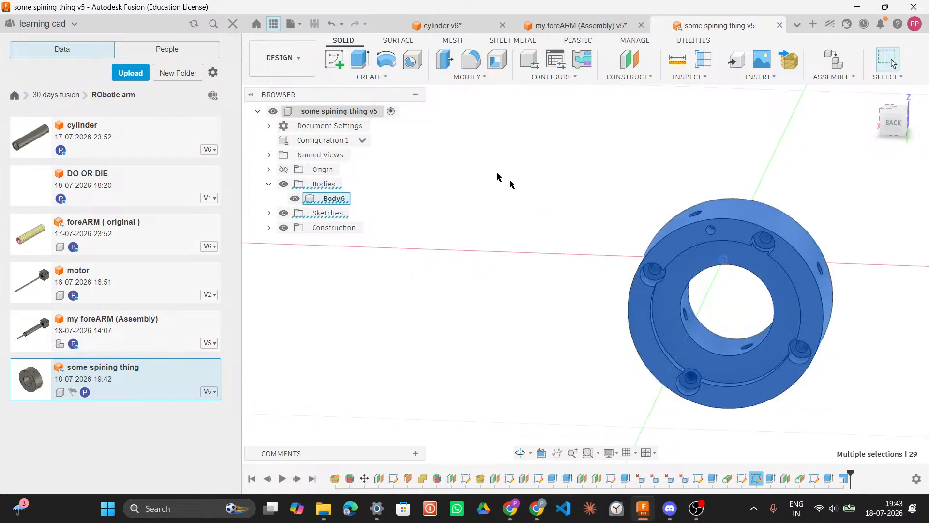
{"action": "left_click", "coordinate": [453, 79]}
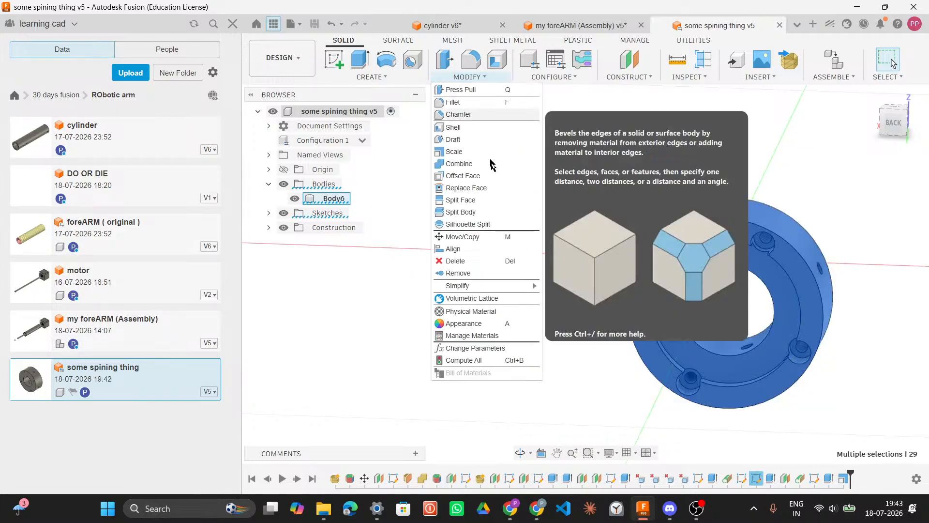
{"action": "left_click", "coordinate": [489, 151]}
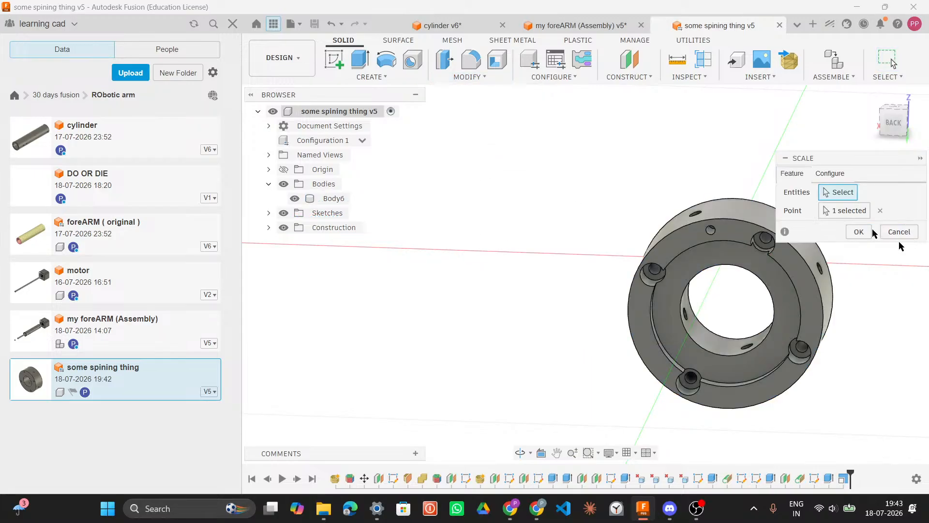
{"action": "left_click", "coordinate": [839, 213]}
{"action": "middle_click_drag", "start_coordinate": [898, 274], "coordinate": [902, 252], "text": "shift"}
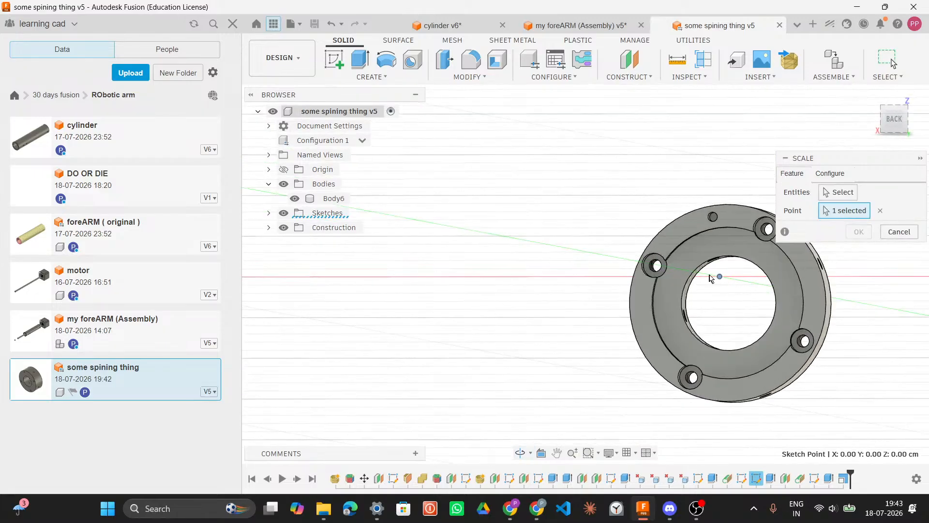
{"action": "left_click", "coordinate": [721, 278]}
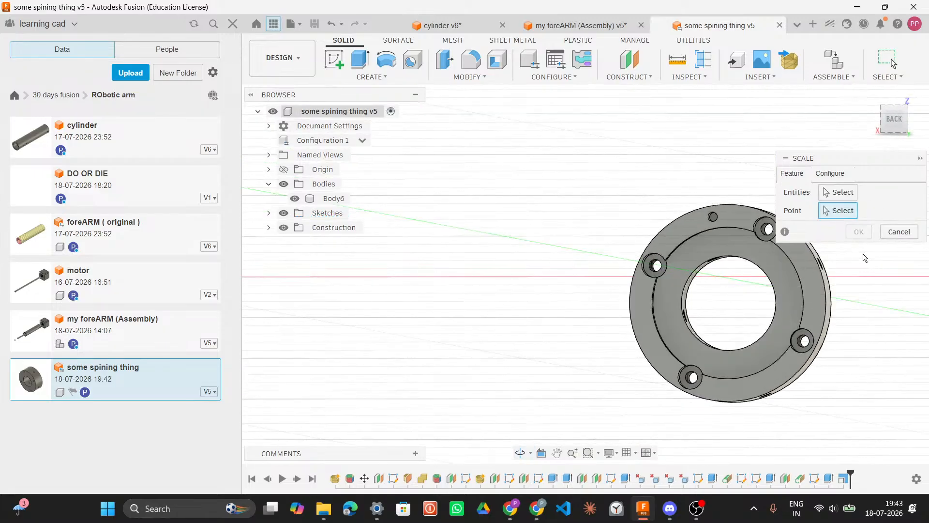
{"action": "left_click", "coordinate": [720, 277]}
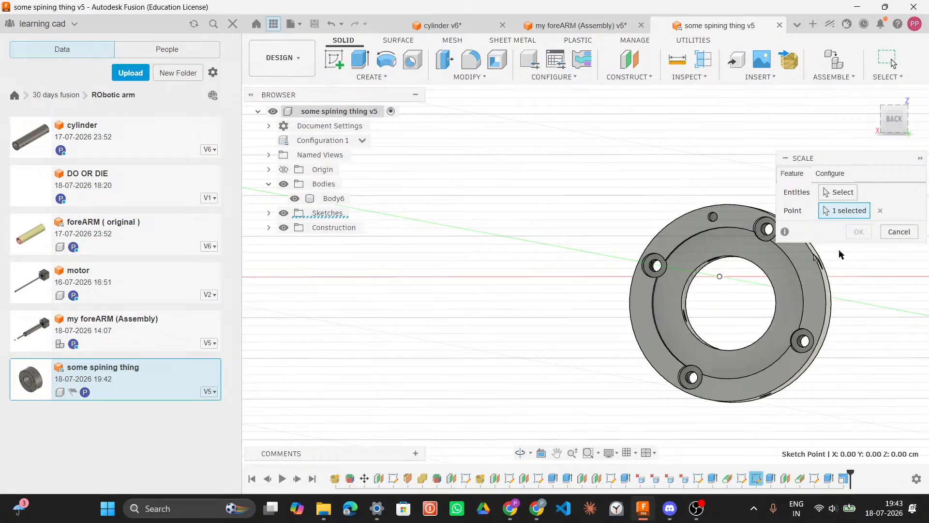
{"action": "left_click", "coordinate": [829, 173]}
{"action": "left_click", "coordinate": [800, 179]}
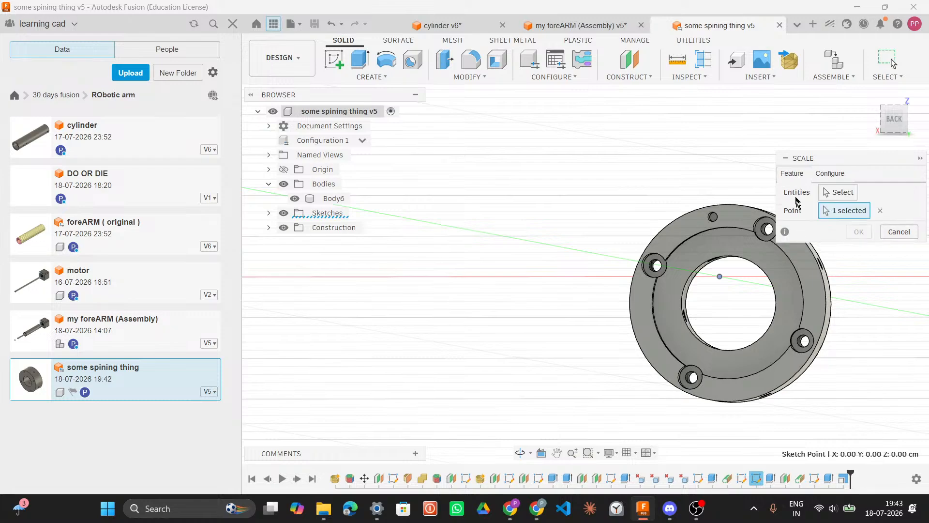
{"action": "left_click", "coordinate": [833, 192]}
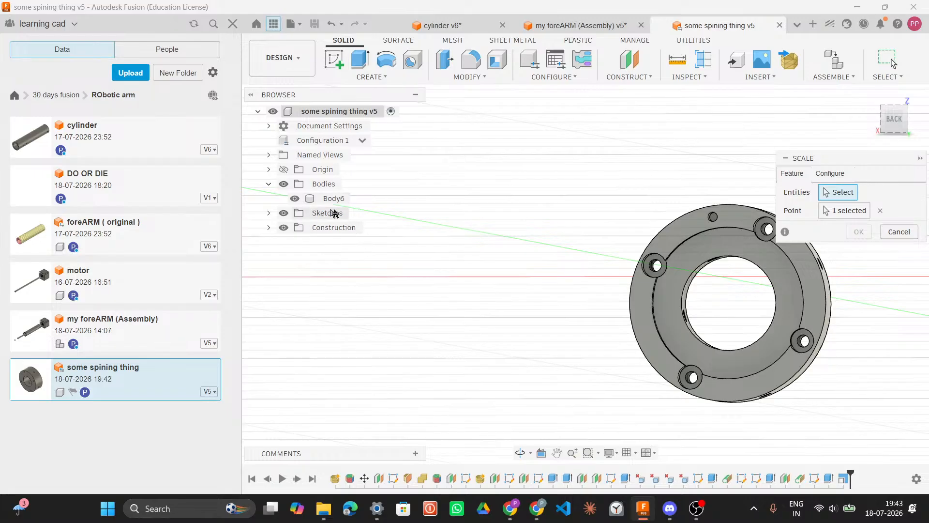
{"action": "middle_click_drag", "start_coordinate": [537, 255], "coordinate": [344, 275]}
{"action": "middle_click_drag", "start_coordinate": [684, 405], "coordinate": [601, 312], "text": "shift"}
{"action": "scroll", "coordinate": [601, 312], "scroll_direction": "down", "scroll_amount": 3}
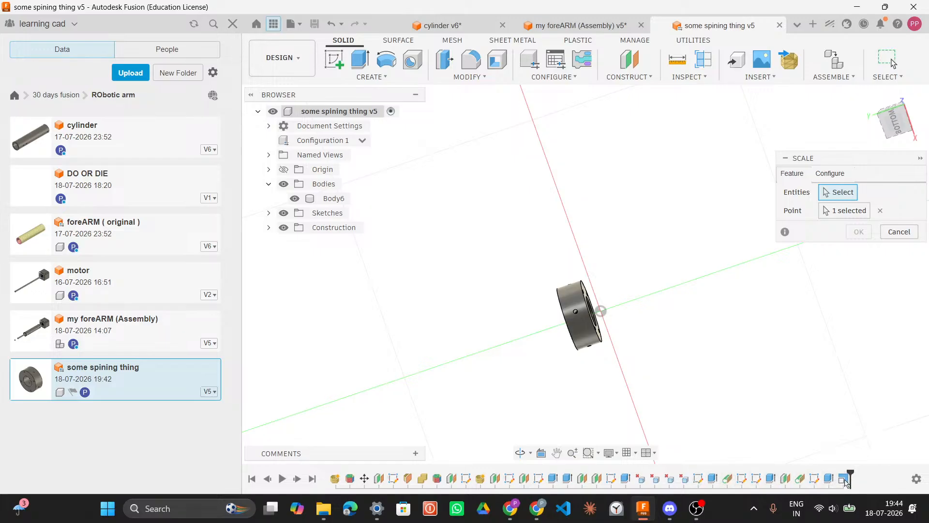
{"action": "left_click", "coordinate": [899, 231]}
Step: Edit the existing Scale1 feature of the spinning part and set its uniform scale factor to 10
{"action": "left_click", "coordinate": [846, 480]}
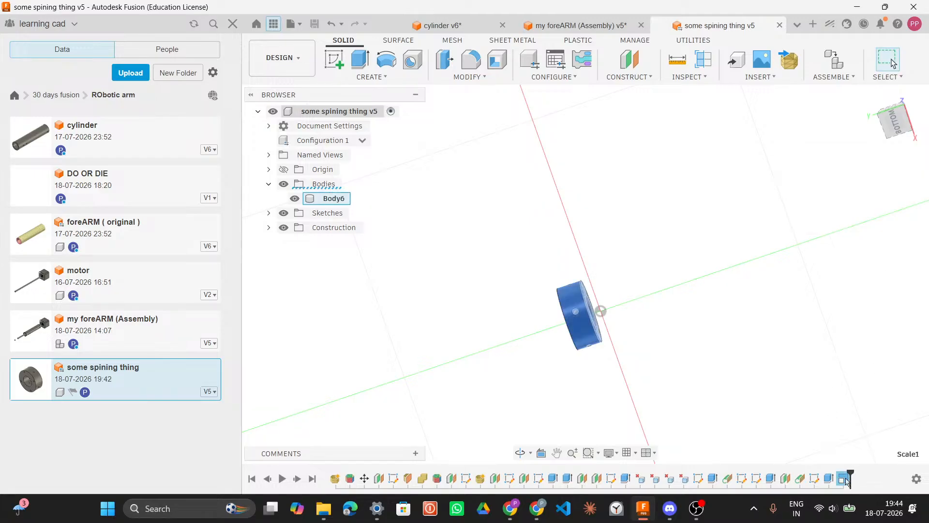
{"action": "right_click", "coordinate": [846, 480]}
{"action": "left_click", "coordinate": [846, 360]}
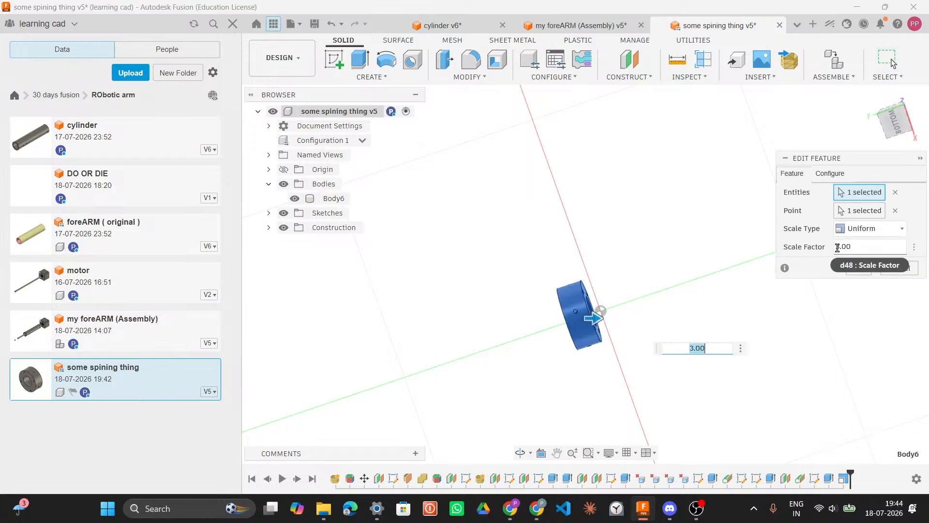
{"action": "left_click", "coordinate": [839, 248]}
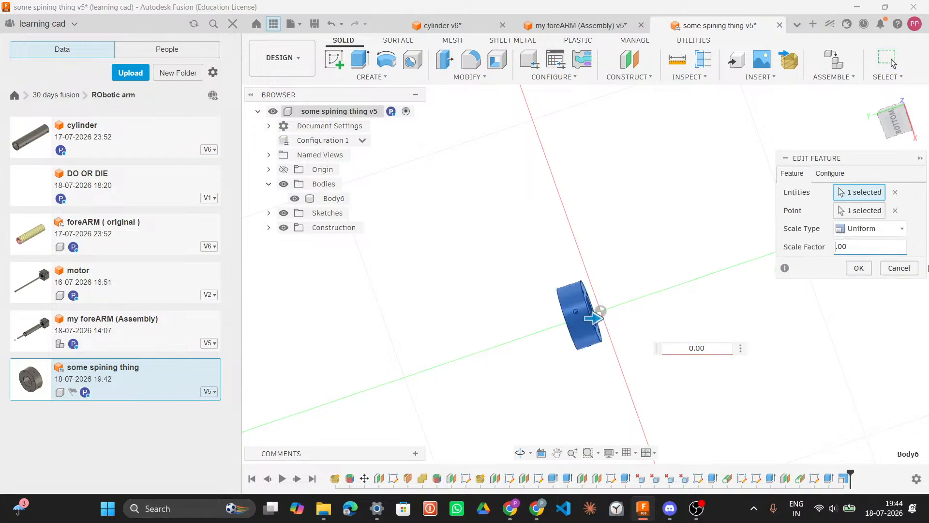
{"action": "type", "text": "10"}
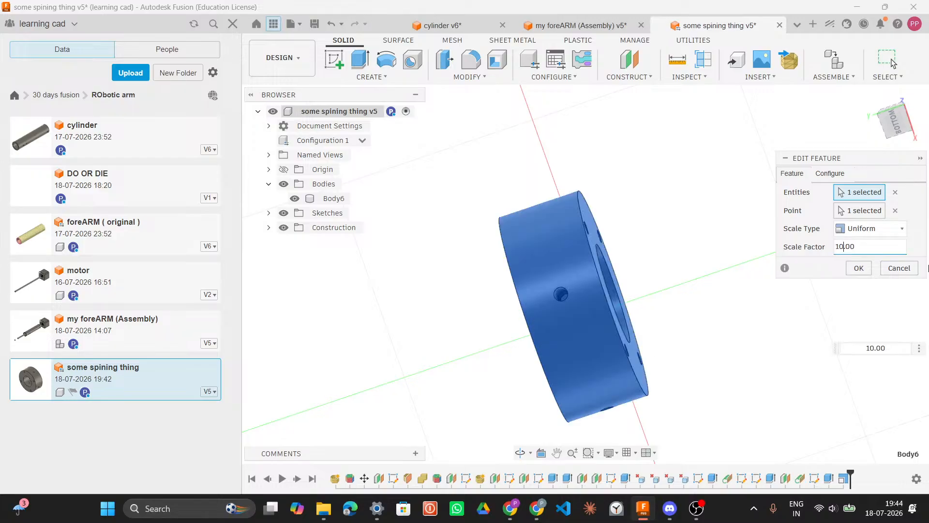
{"action": "left_click", "coordinate": [858, 267]}
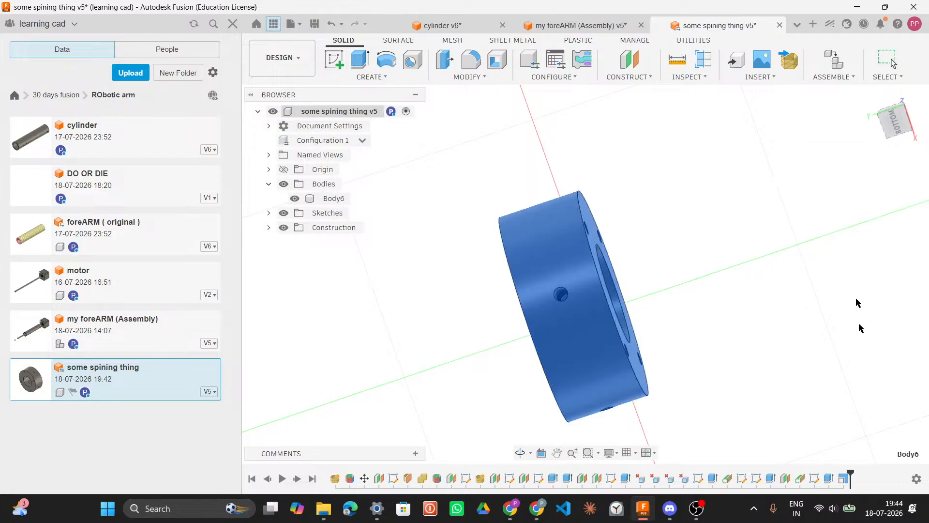
Step: Compare the spinning part's bore diameter with the diameter of the cylinder's opening in the assembly
{"action": "middle_click_drag", "start_coordinate": [686, 328], "coordinate": [619, 250], "text": "shift"}
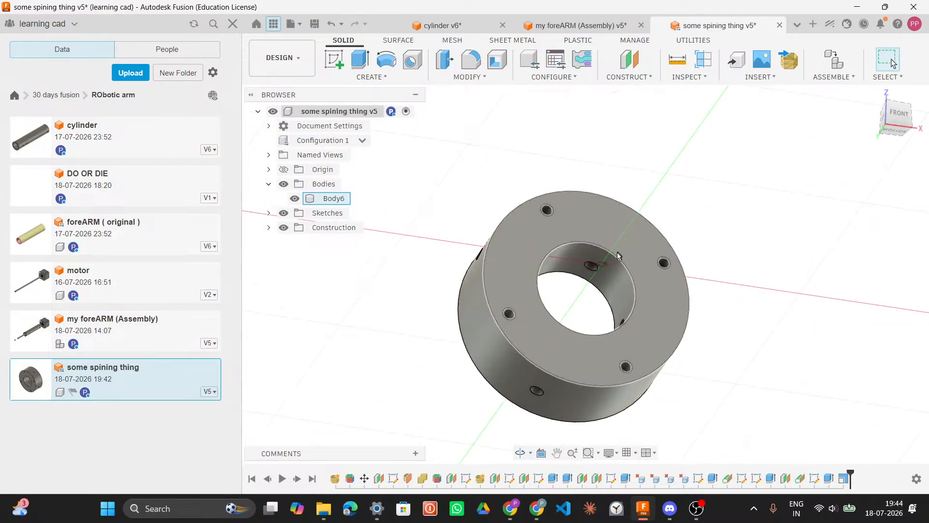
{"action": "left_click", "coordinate": [618, 257]}
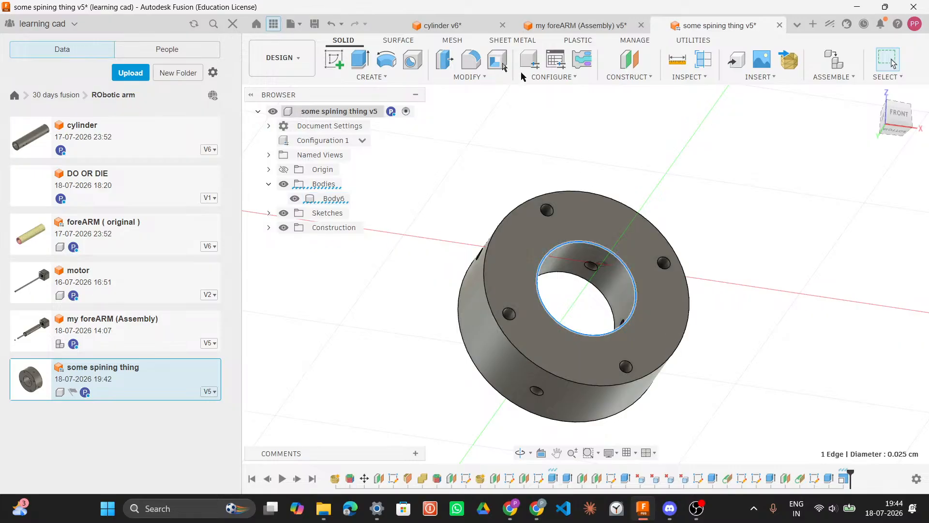
{"action": "left_click", "coordinate": [558, 28]}
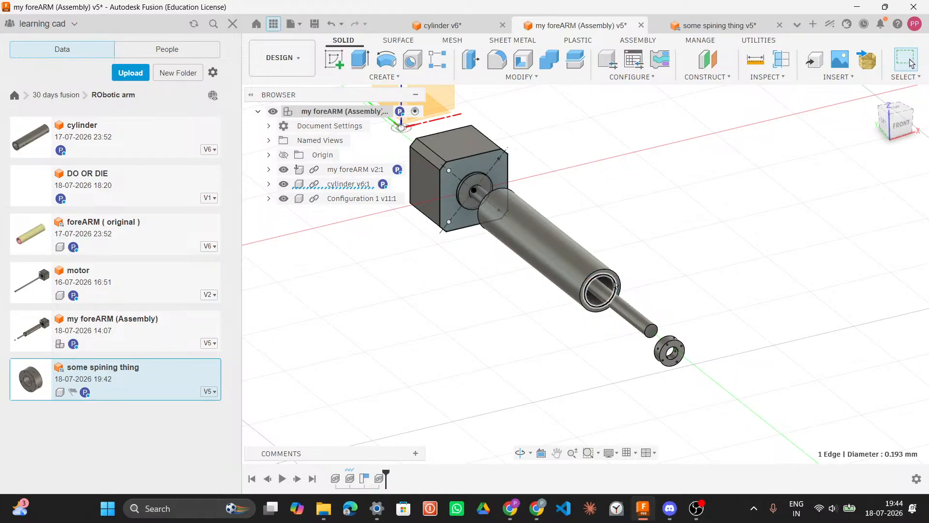
{"action": "scroll", "coordinate": [617, 285], "scroll_direction": "up", "scroll_amount": 3}
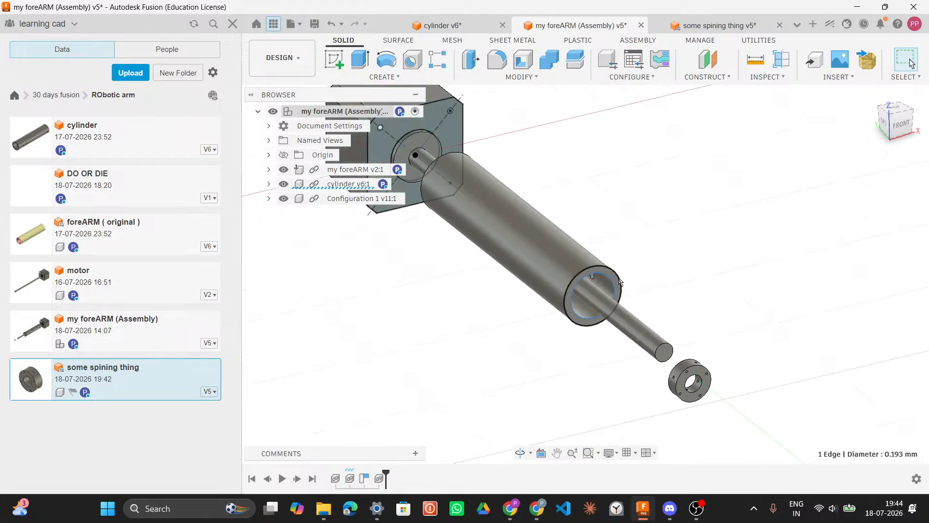
{"action": "scroll", "coordinate": [620, 282], "scroll_direction": "down", "scroll_amount": 3}
{"action": "left_click", "coordinate": [615, 286]}
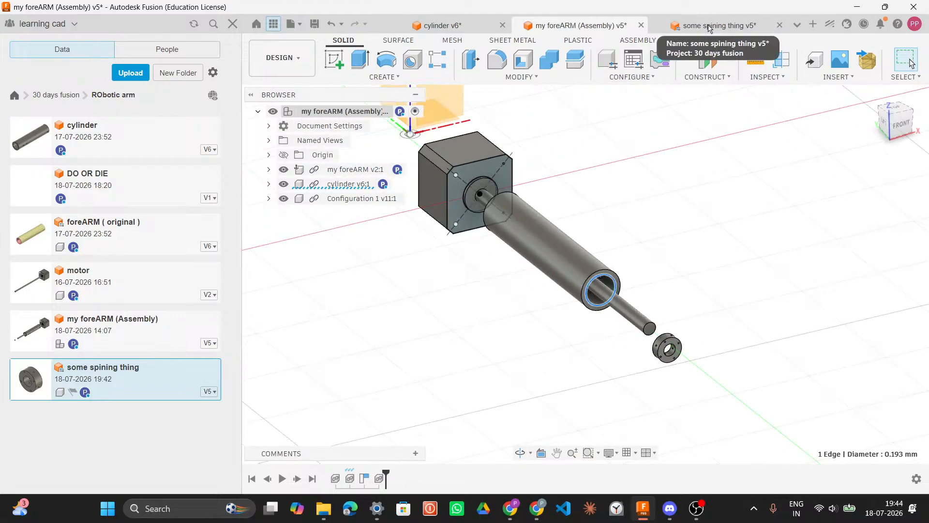
{"action": "left_click", "coordinate": [709, 27]}
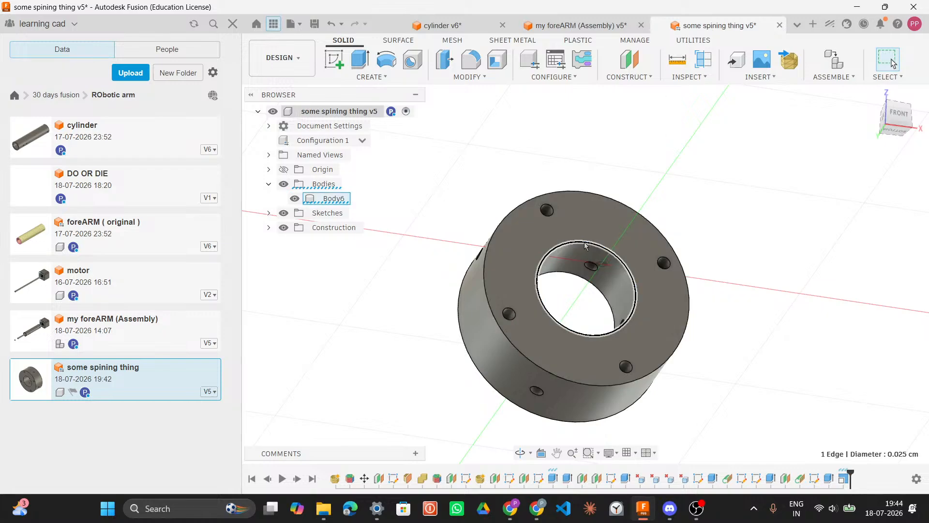
Step: Edit the Scale1 feature again and set the spinning part's scale factor to 100
{"action": "left_click", "coordinate": [843, 479]}
{"action": "right_click", "coordinate": [843, 479]}
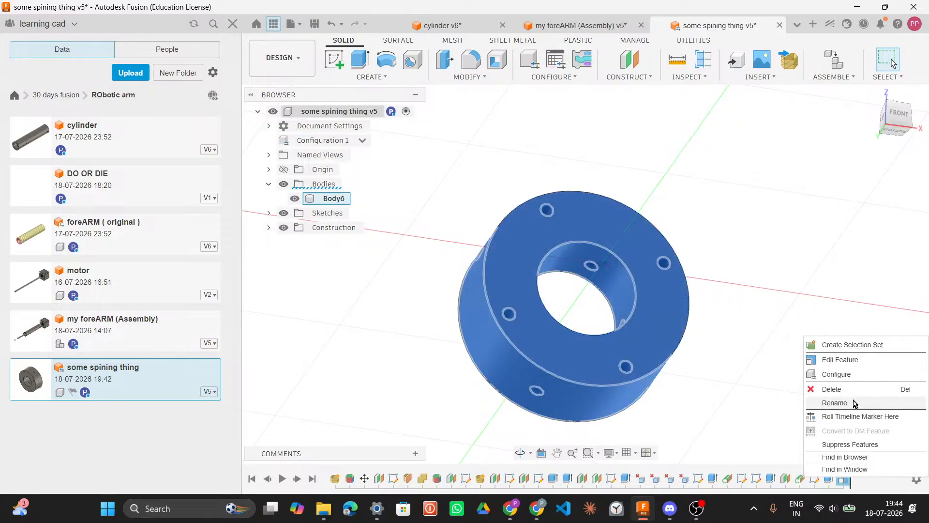
{"action": "left_click", "coordinate": [855, 359]}
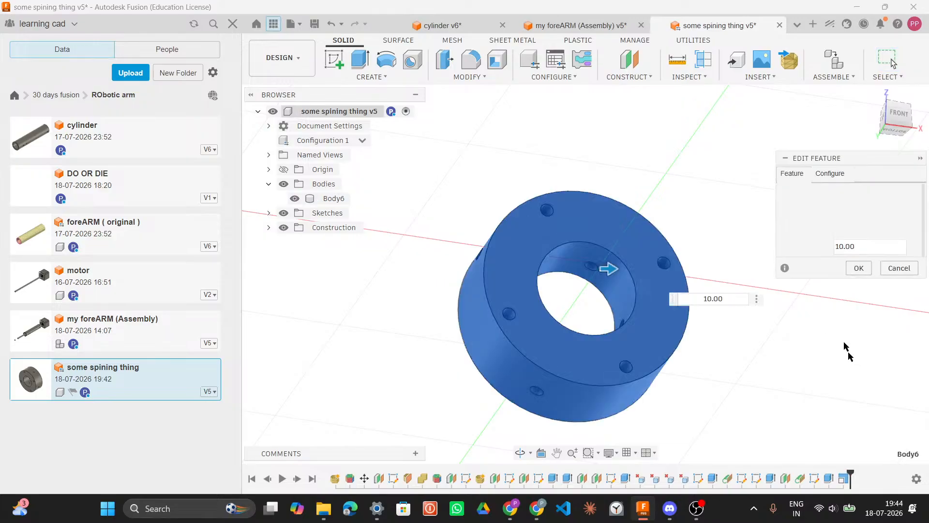
{"action": "left_click", "coordinate": [843, 247]}
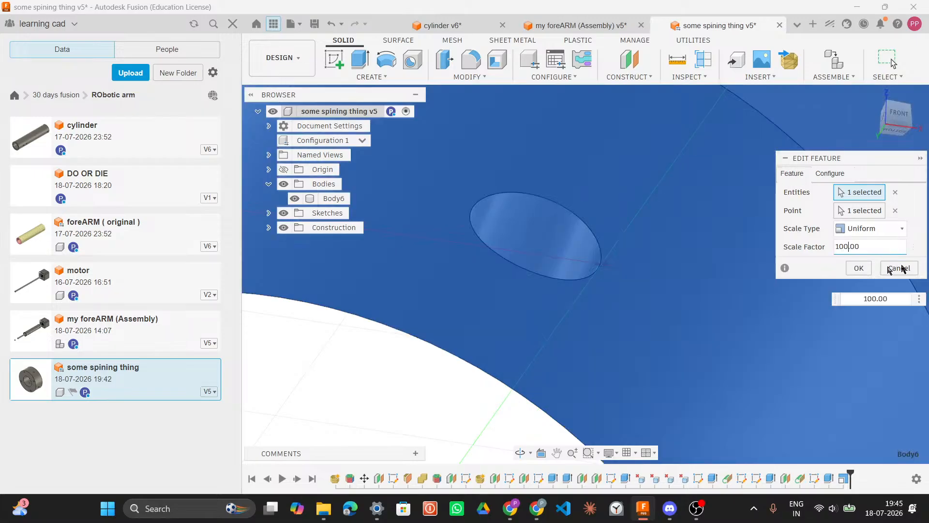
{"action": "left_click", "coordinate": [859, 268]}
Step: Measure the rescaled spinning part's bore diameter and compare it against the cylinder in the assembly
{"action": "scroll", "coordinate": [744, 301], "scroll_direction": "down", "scroll_amount": 3}
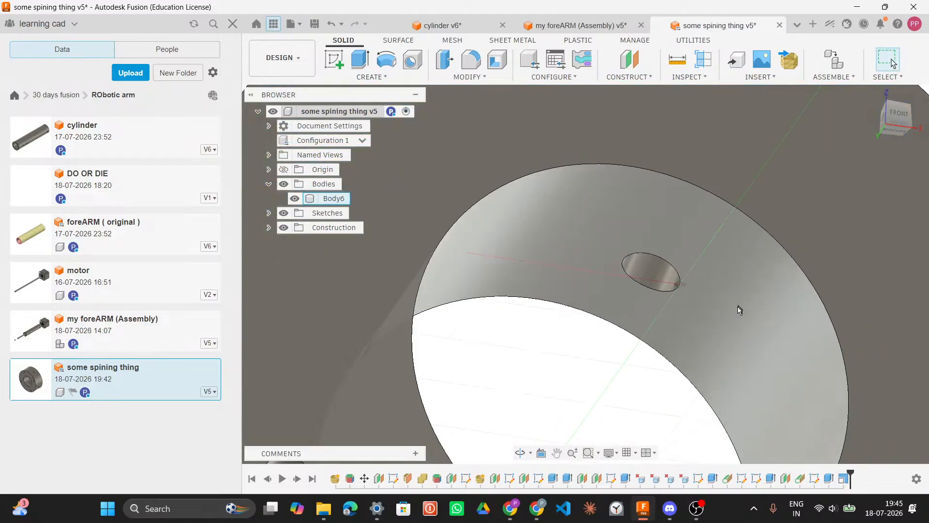
{"action": "scroll", "coordinate": [738, 305], "scroll_direction": "down", "scroll_amount": 10}
{"action": "middle_click_drag", "start_coordinate": [736, 315], "coordinate": [747, 330], "text": "shift"}
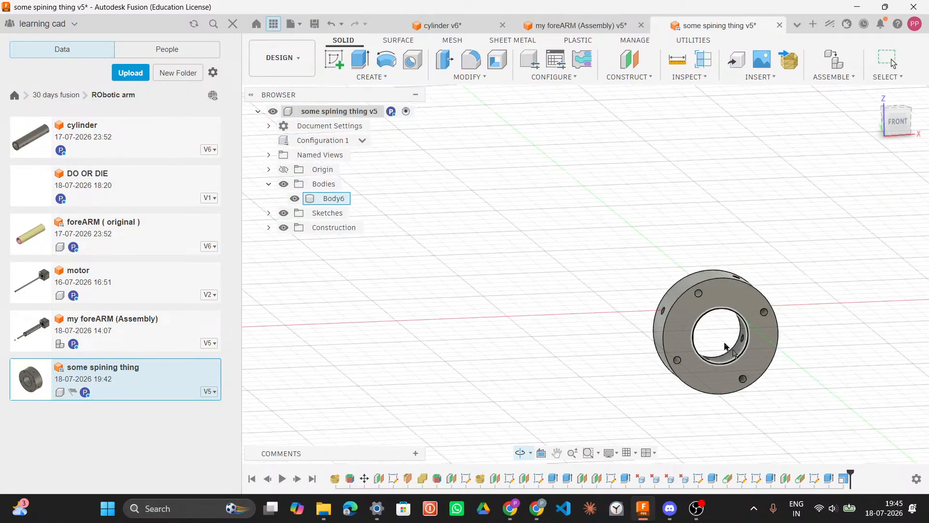
{"action": "left_click", "coordinate": [746, 330]}
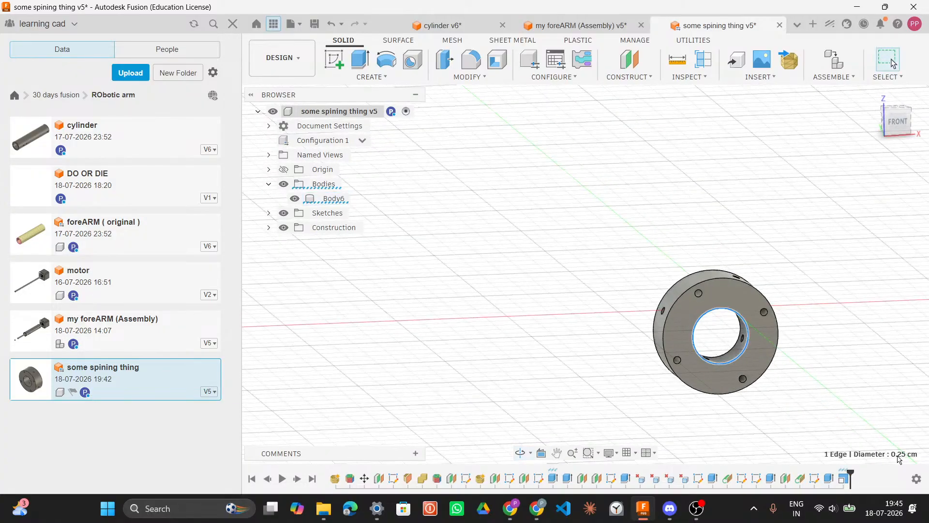
{"action": "left_click", "coordinate": [569, 27]}
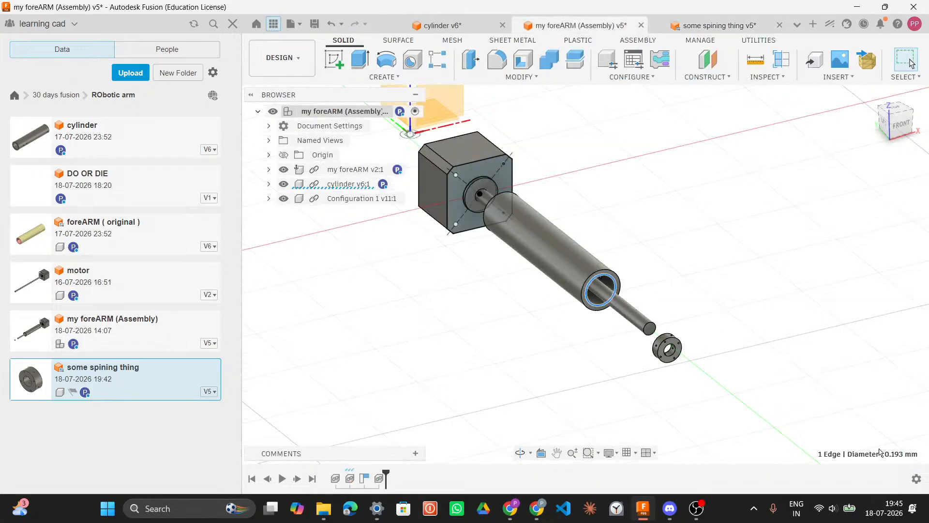
{"action": "left_click", "coordinate": [699, 21]}
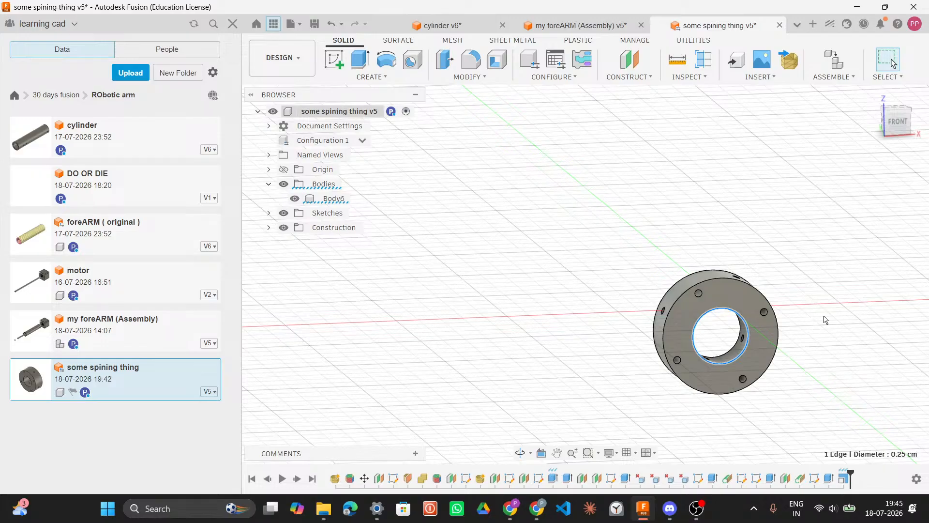
Step: Edit the Scale1 feature of the spinning part and set its uniform scale factor to 85
{"action": "left_click", "coordinate": [847, 479]}
{"action": "right_click", "coordinate": [847, 477]}
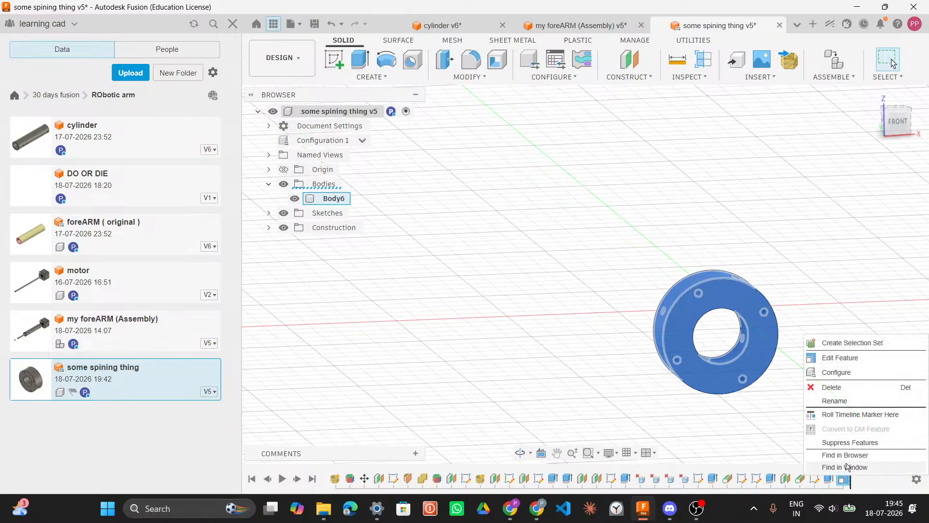
{"action": "left_click", "coordinate": [850, 359]}
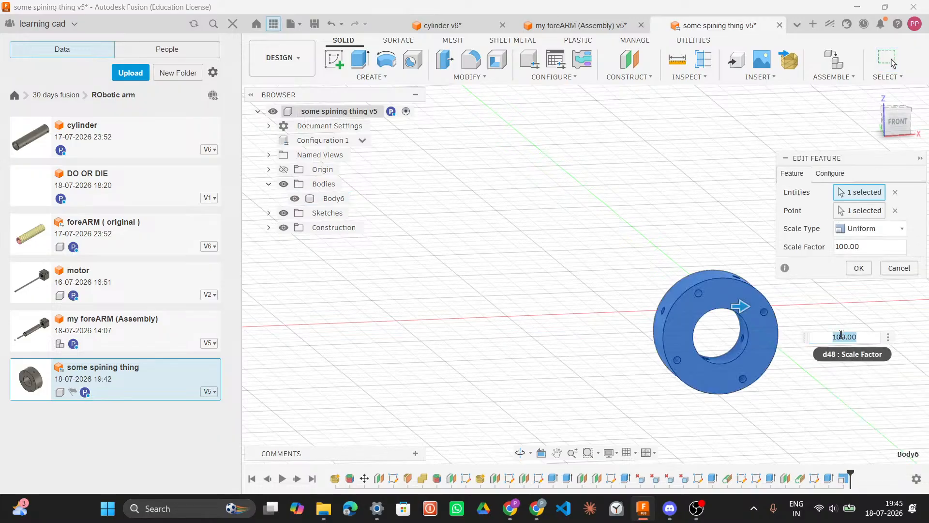
{"action": "left_click", "coordinate": [845, 337]}
{"action": "key", "text": "BackSpace"}
{"action": "key", "text": "BackSpace"}
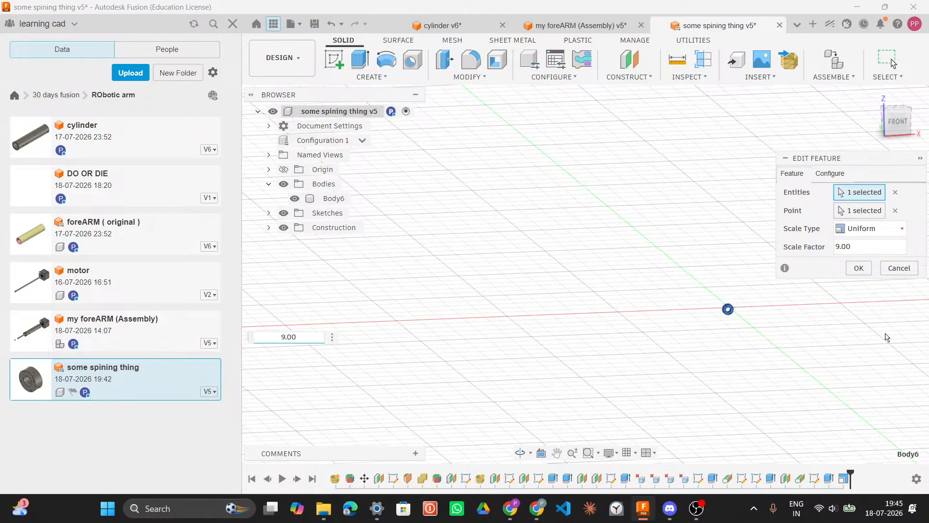
{"action": "left_click", "coordinate": [838, 247]}
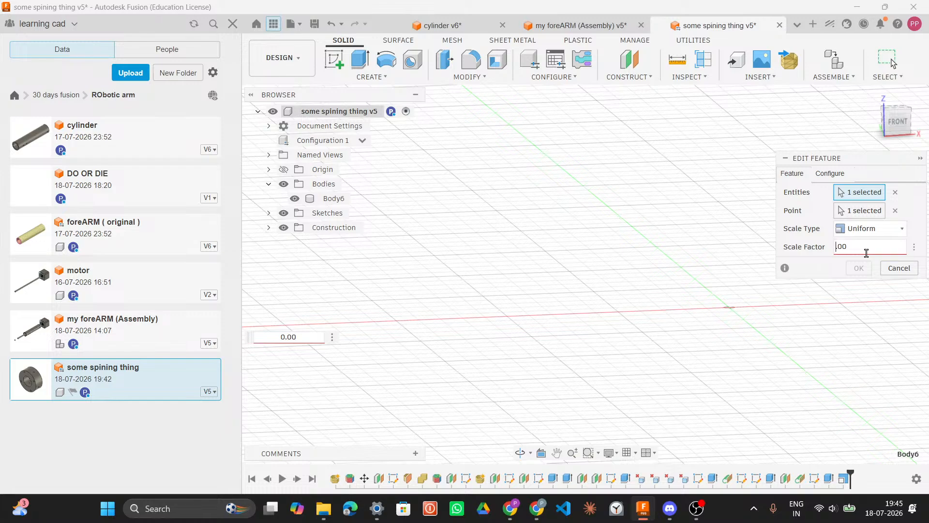
{"action": "type", "text": "85"}
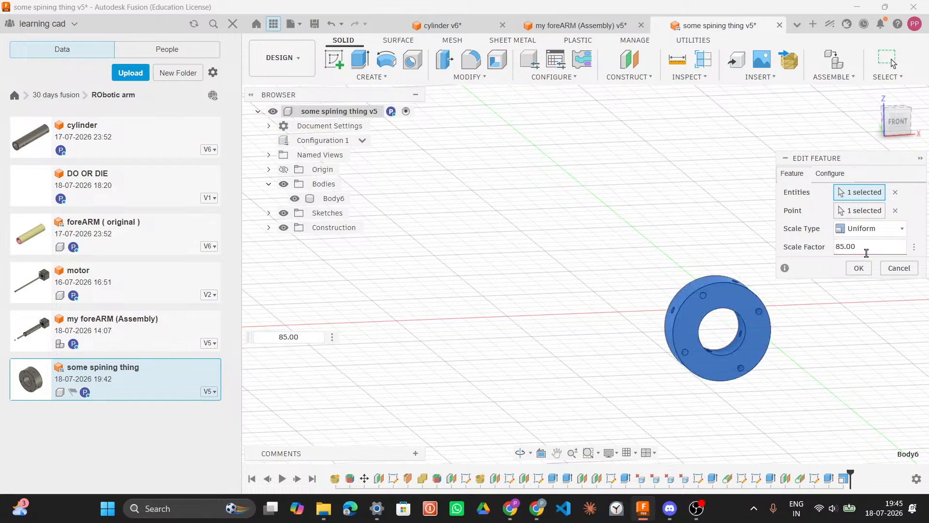
{"action": "key", "text": "Return"}
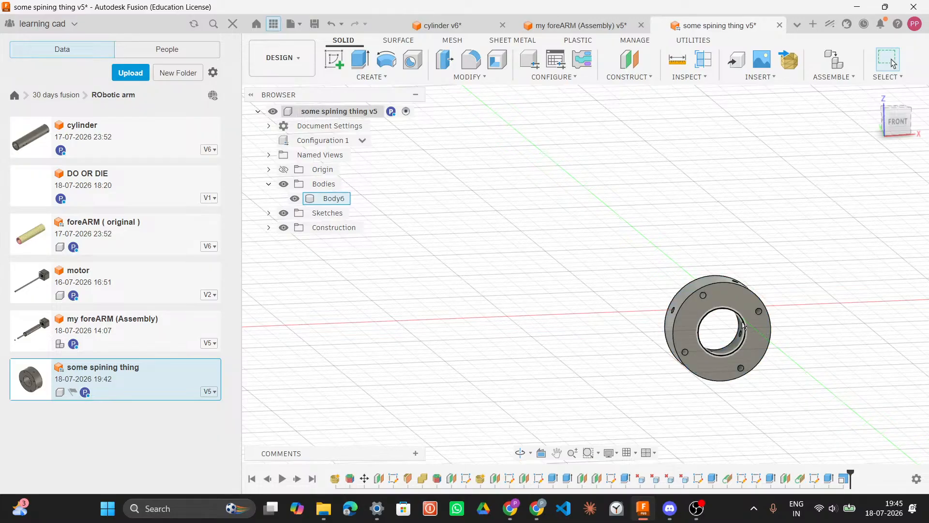
Step: Compare the spinning part's bore diameter with the diameter of the cylinder's opening in the cylinder file and assembly
{"action": "left_click", "coordinate": [744, 325]}
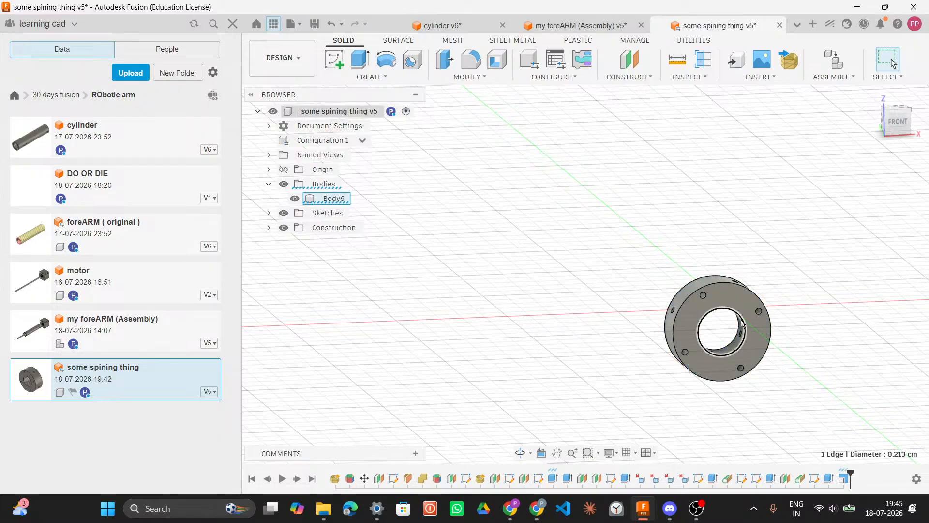
{"action": "left_click", "coordinate": [438, 25]}
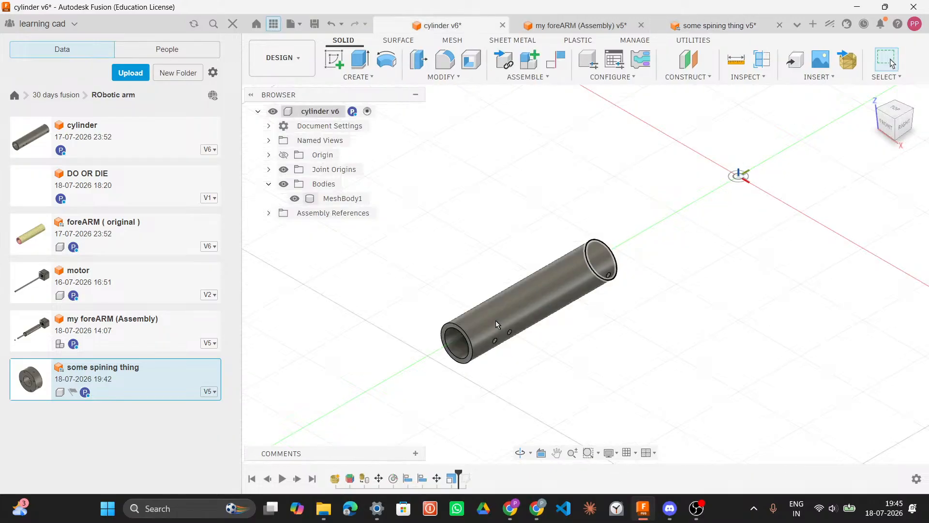
{"action": "left_click", "coordinate": [456, 331]}
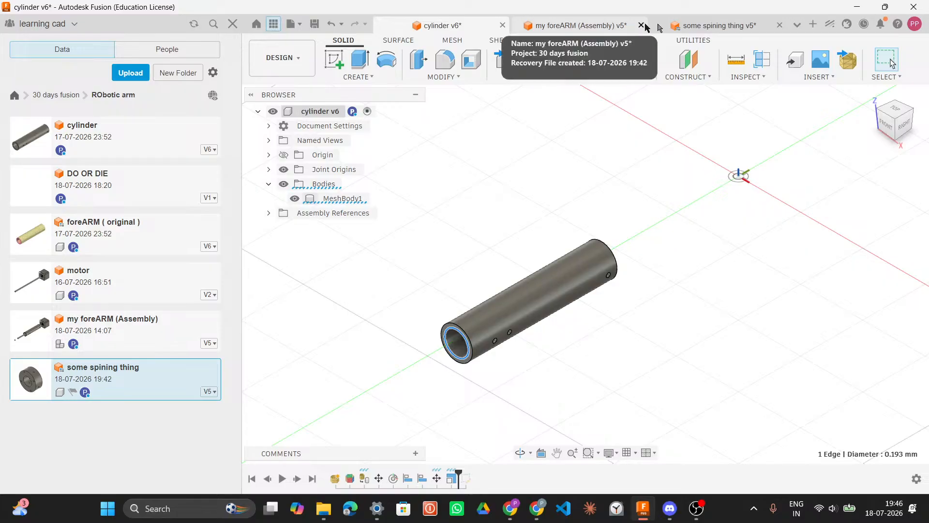
{"action": "left_click", "coordinate": [570, 24]}
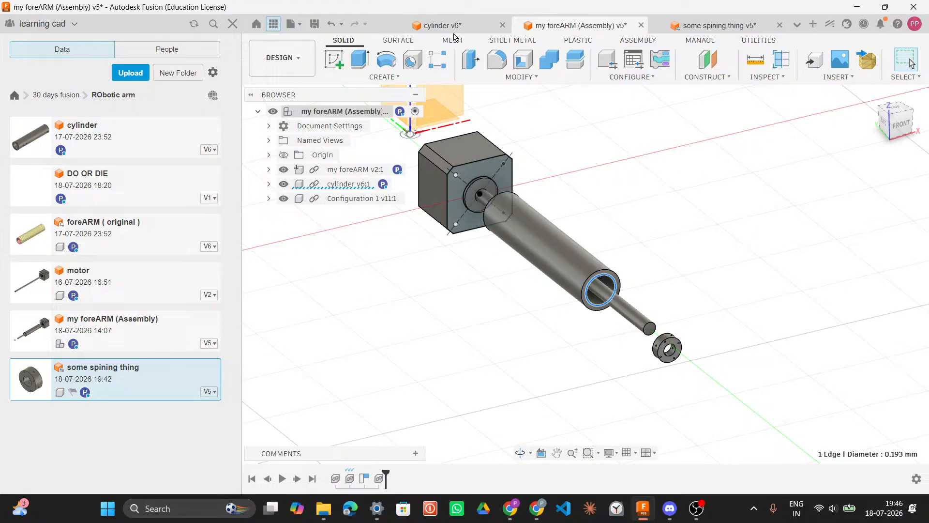
{"action": "middle_click_drag", "start_coordinate": [660, 228], "coordinate": [594, 224], "text": "shift"}
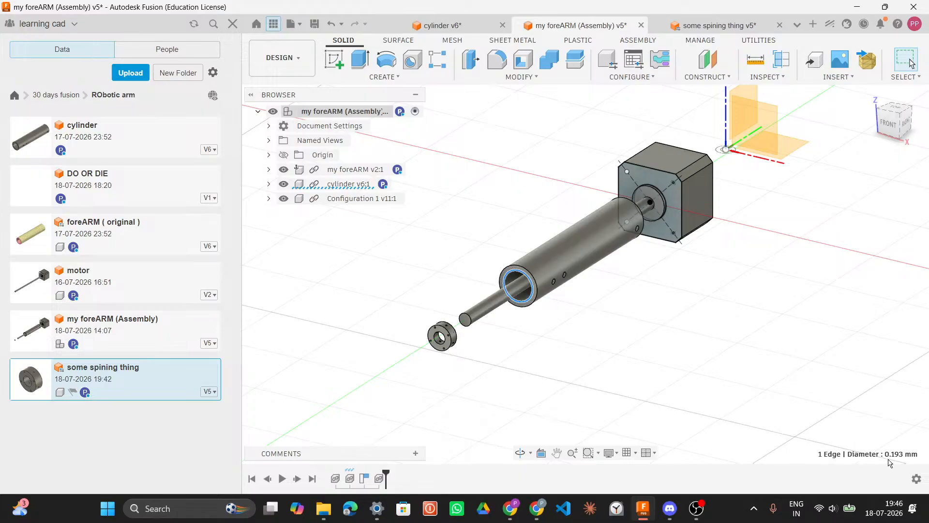
{"action": "left_click", "coordinate": [716, 26]}
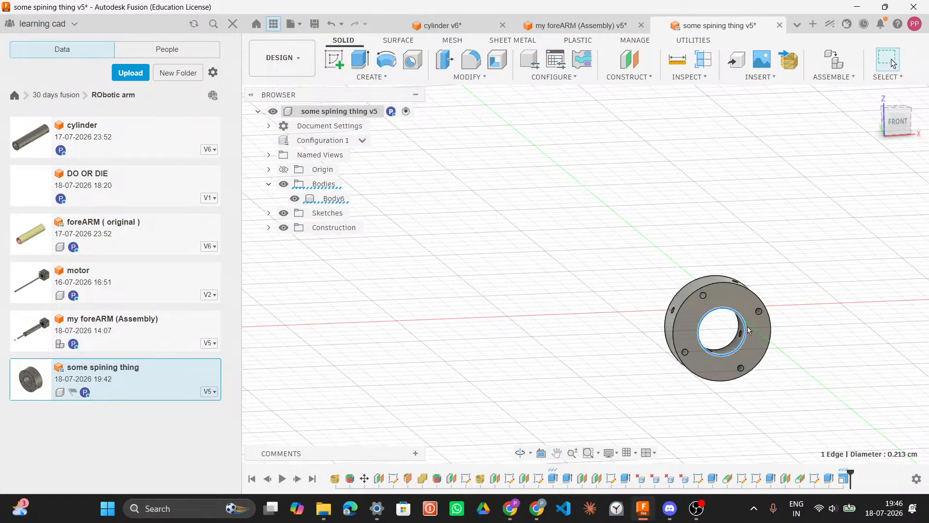
Step: Edit the Scale1 feature again and set the spinning part's scale factor to 65
{"action": "right_click", "coordinate": [844, 482]}
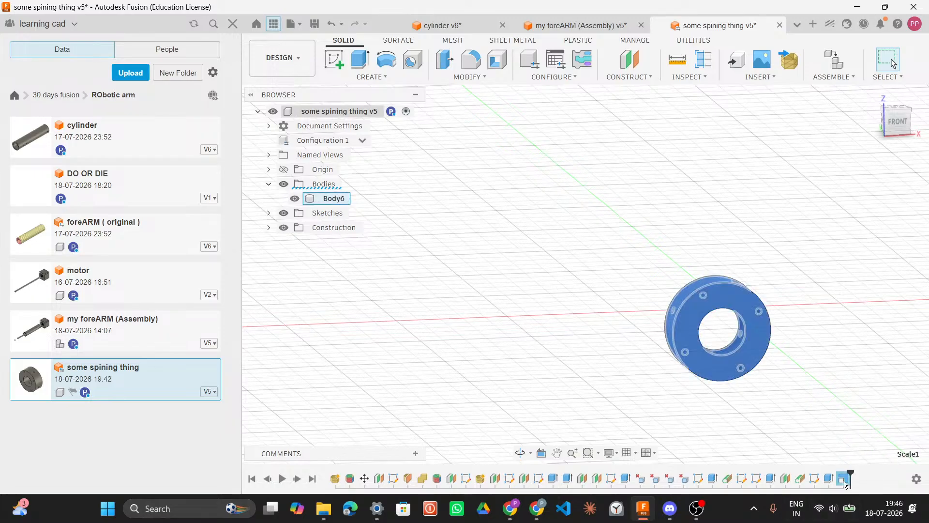
{"action": "left_click", "coordinate": [836, 365]}
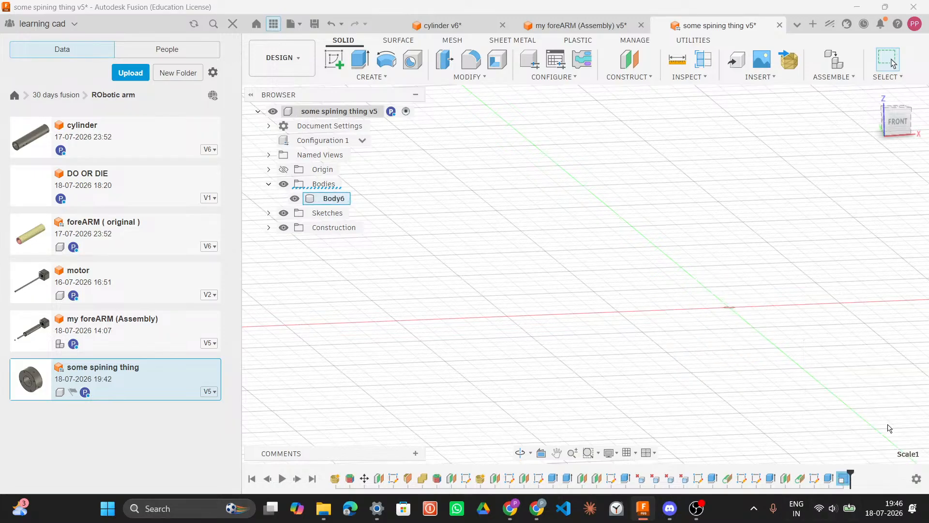
{"action": "left_click", "coordinate": [839, 337]}
{"action": "key", "text": "BackSpace"}
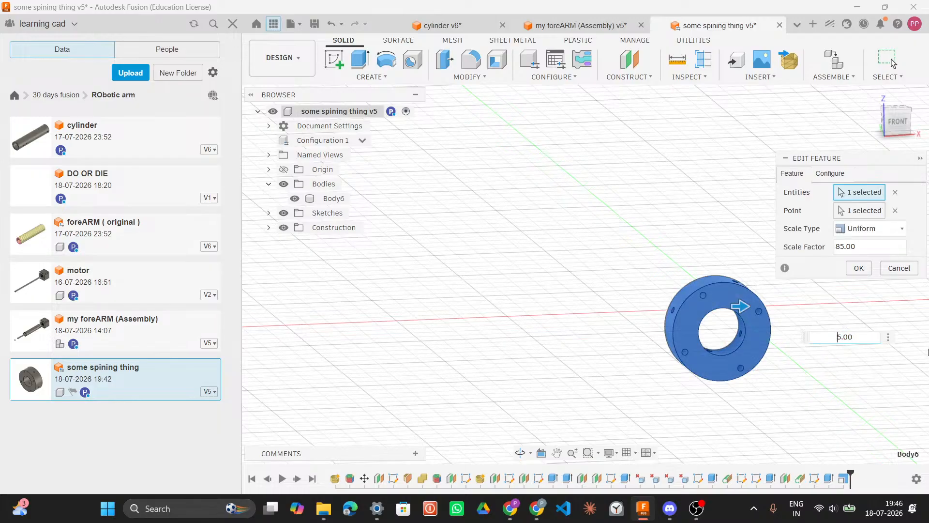
{"action": "type", "text": "7"}
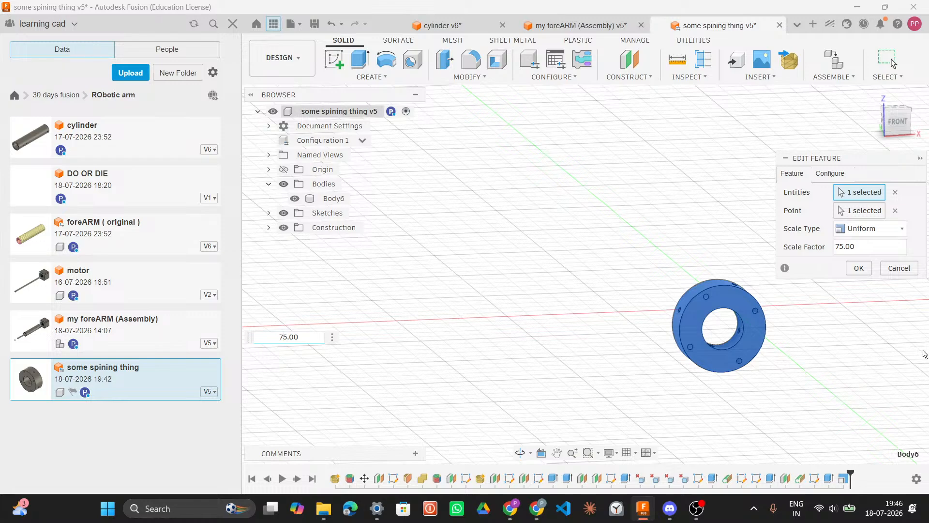
{"action": "key", "text": "BackSpace"}
{"action": "type", "text": "6"}
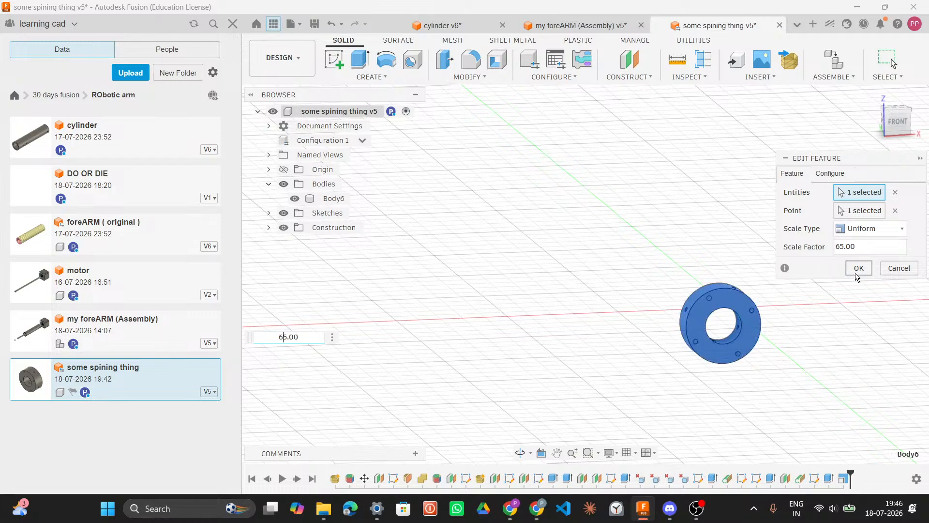
{"action": "left_click", "coordinate": [857, 272]}
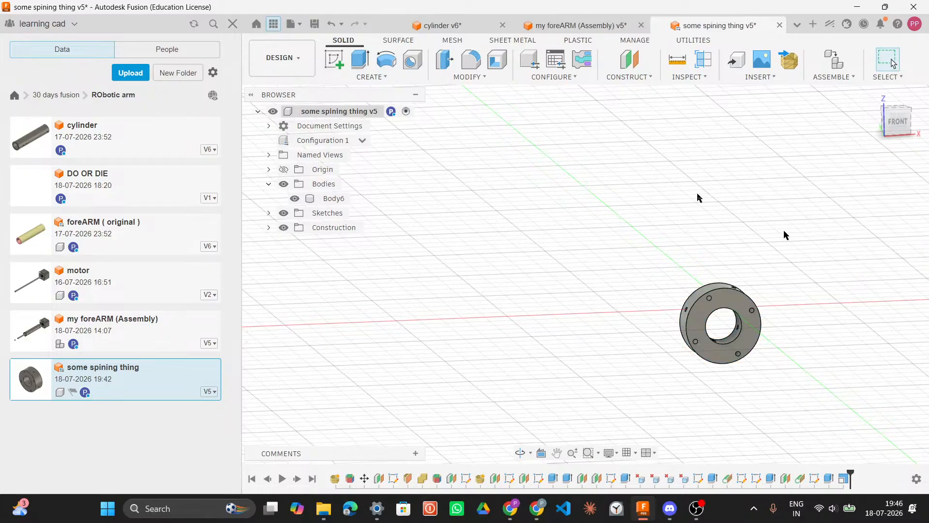
Step: Reopen the Scale1 feature of the spinning part and confirm its scale factor
{"action": "left_click", "coordinate": [569, 26]}
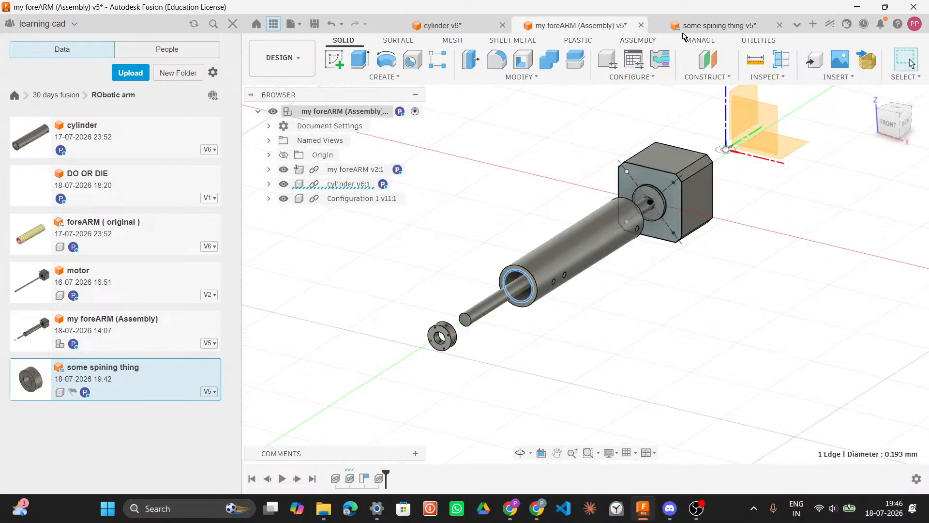
{"action": "left_click", "coordinate": [696, 26]}
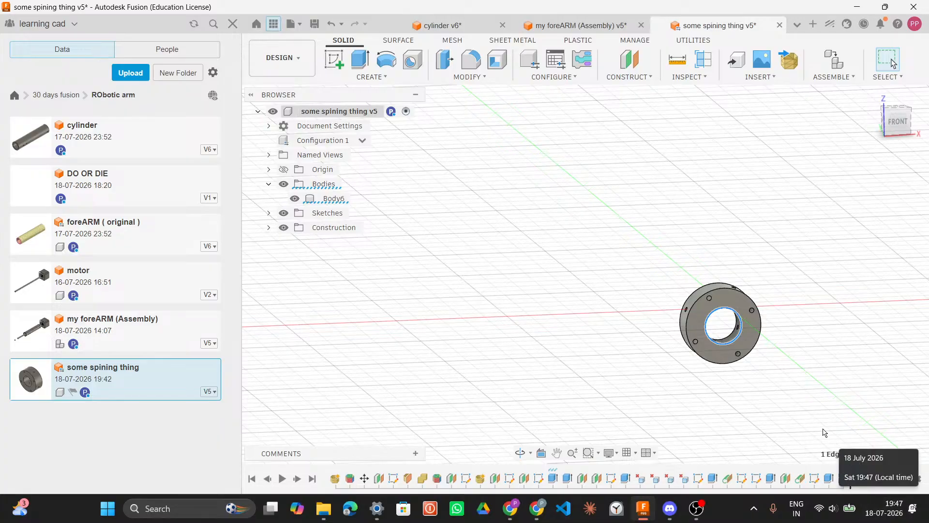
{"action": "right_click", "coordinate": [842, 479]}
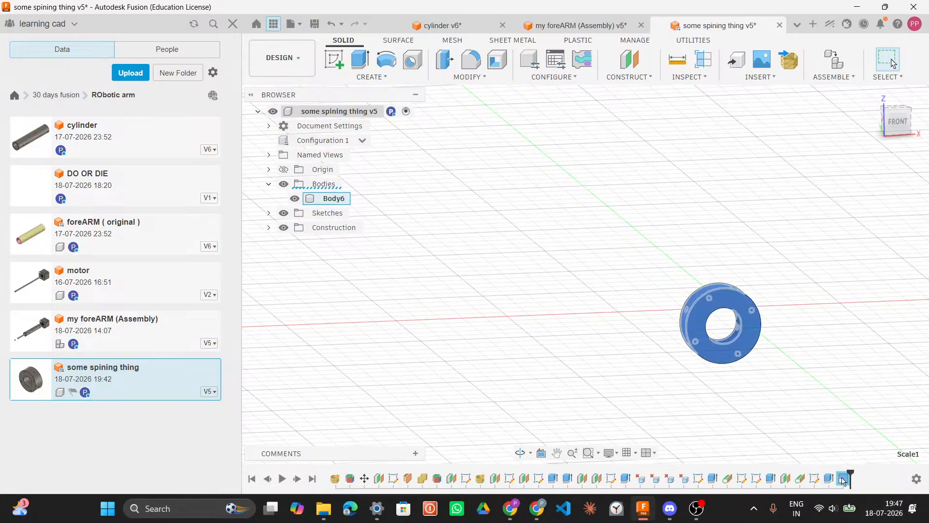
{"action": "left_click", "coordinate": [826, 360]}
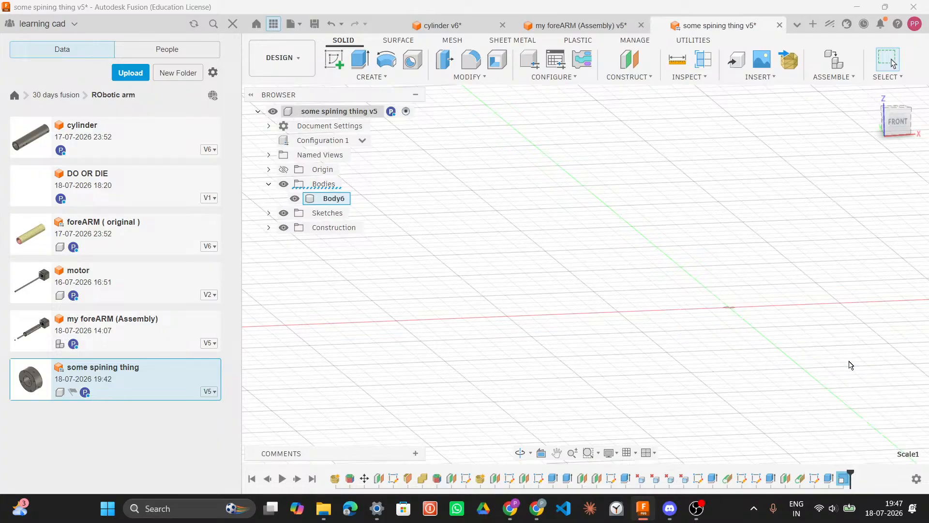
{"action": "left_click", "coordinate": [839, 337]}
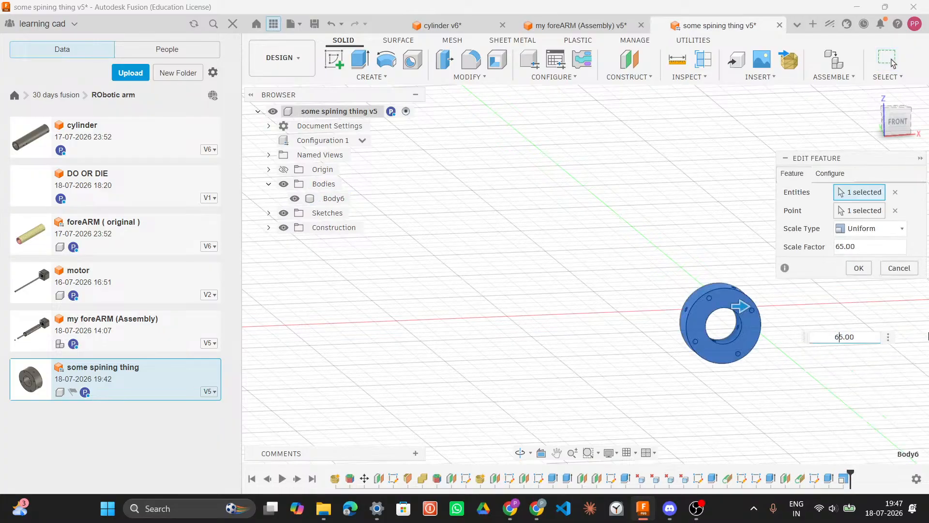
{"action": "key", "text": "Return"}
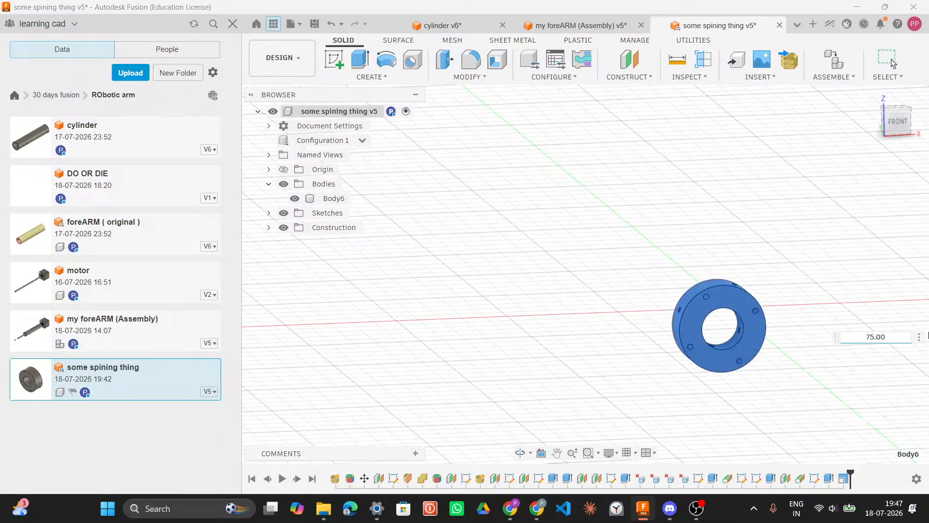
Step: Measure the spinning part's bore diameter and compare it with the cylinder in the assembly
{"action": "left_click", "coordinate": [744, 325]}
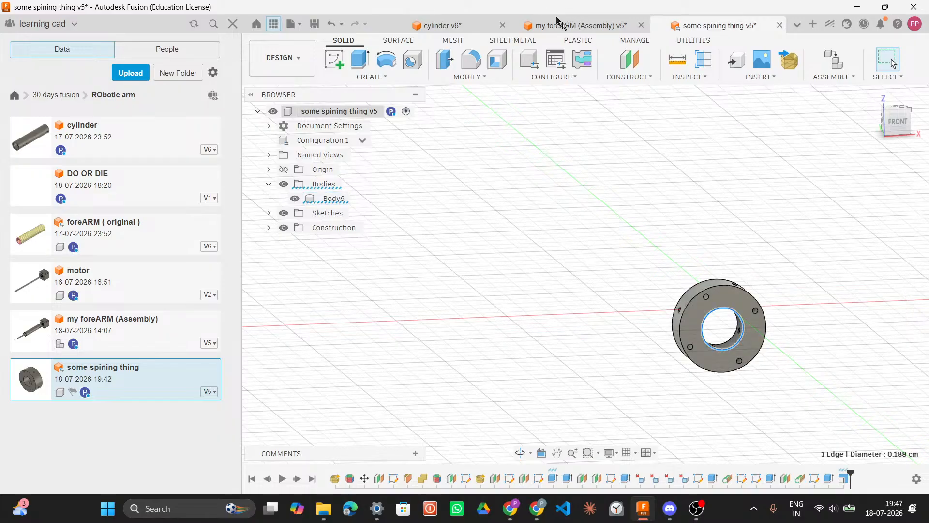
{"action": "left_click", "coordinate": [574, 25]}
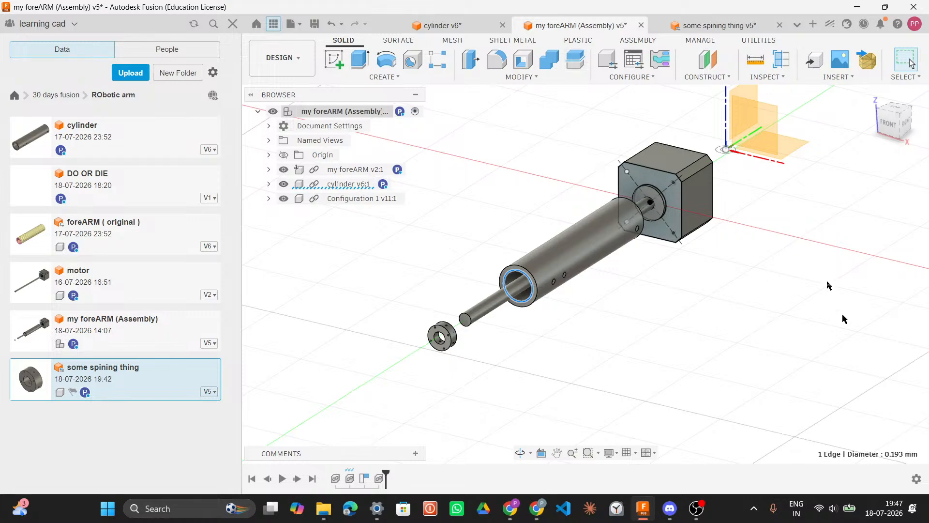
{"action": "left_click", "coordinate": [724, 27]}
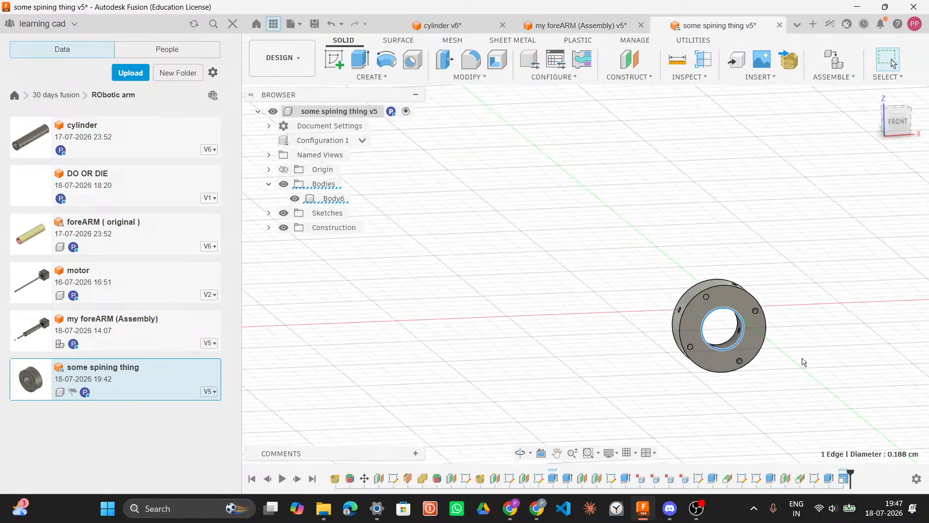
Step: Edit the Scale1 feature and set the spinning part's uniform scale factor to 78
{"action": "left_click", "coordinate": [843, 481]}
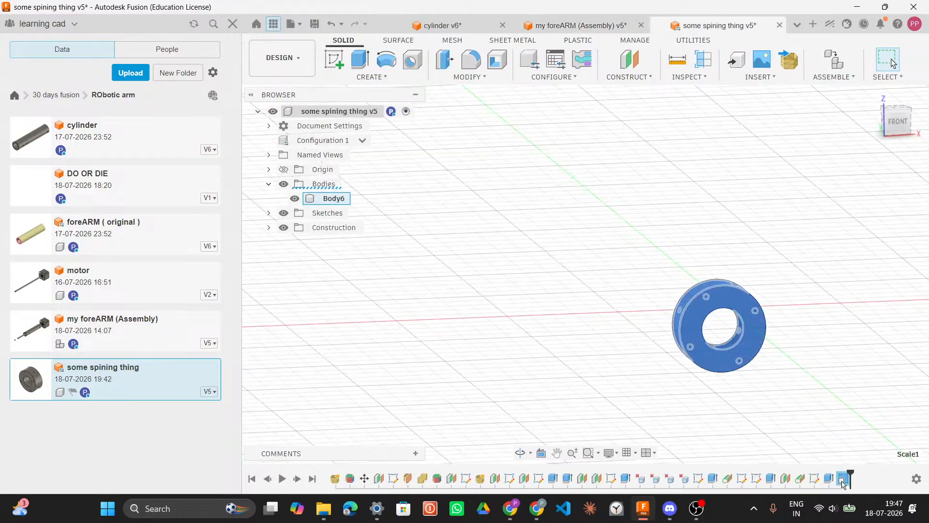
{"action": "right_click", "coordinate": [843, 481]}
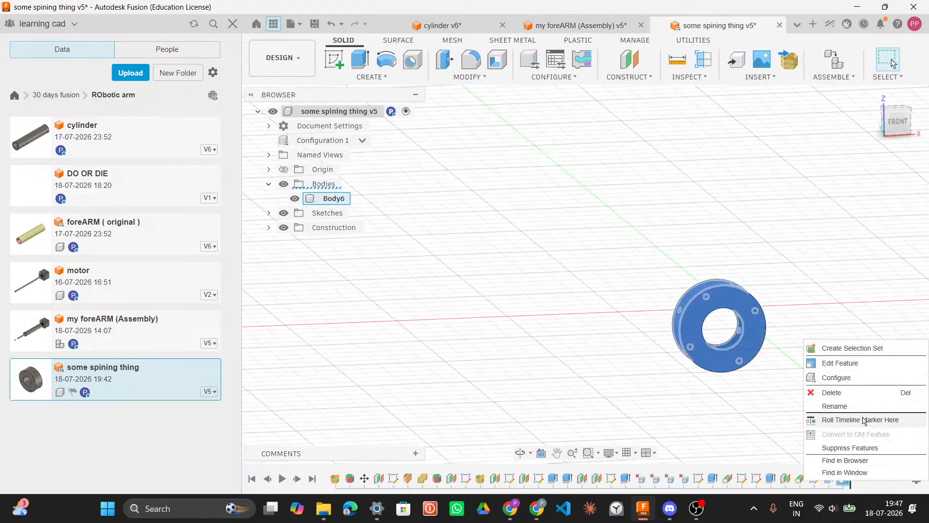
{"action": "left_click", "coordinate": [867, 363]}
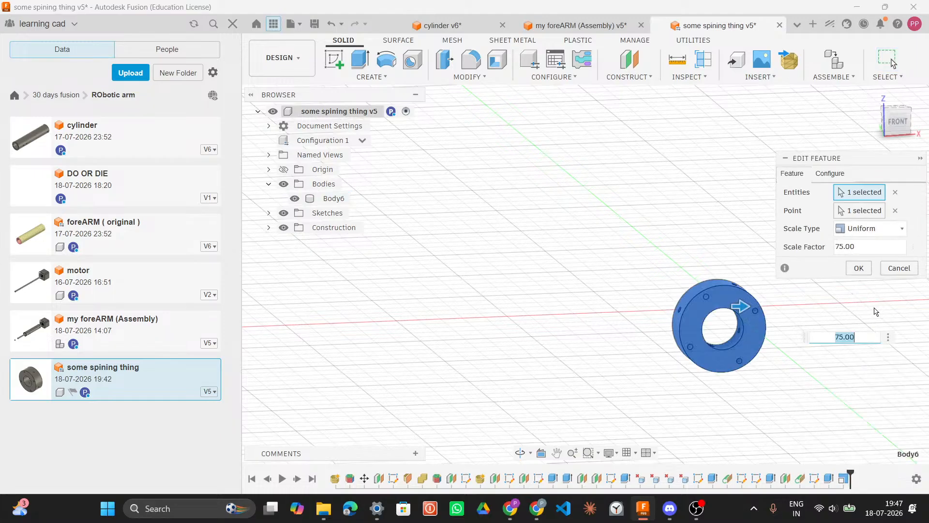
{"action": "left_click", "coordinate": [841, 338]}
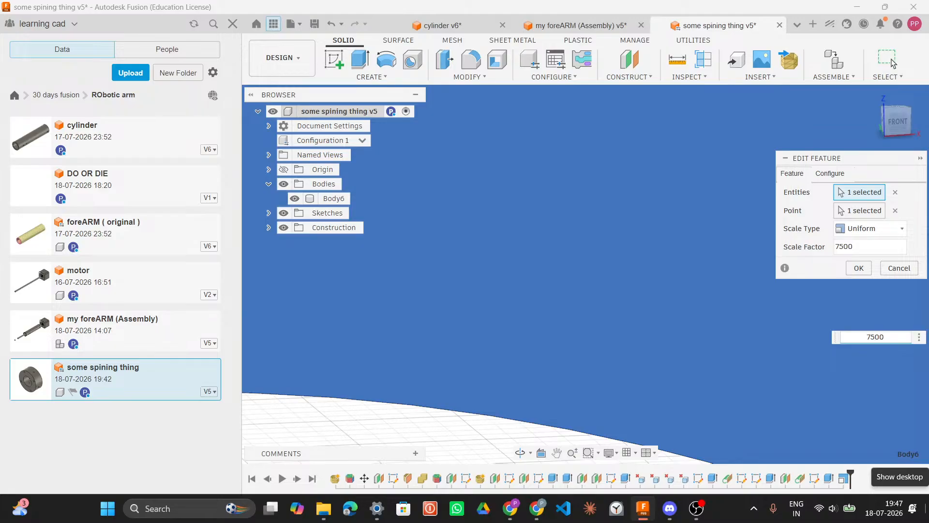
{"action": "type", "text": "."}
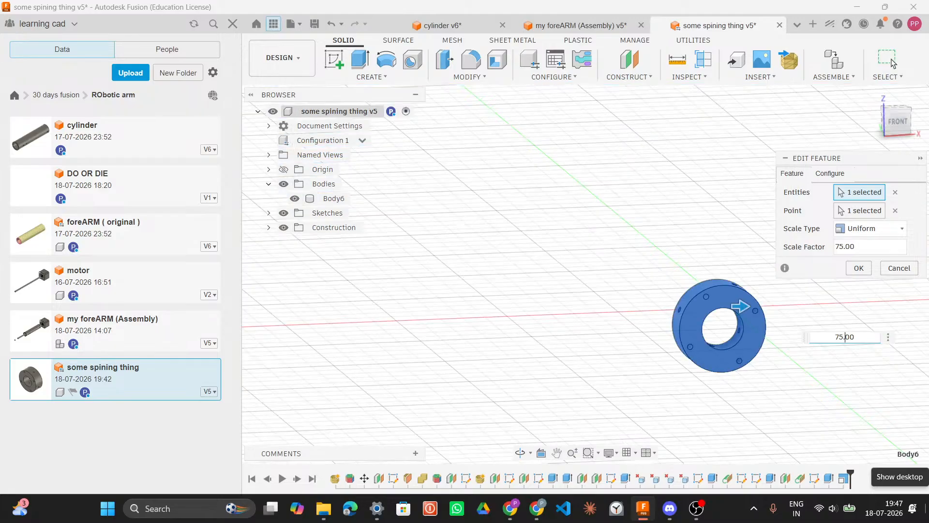
{"action": "key", "text": "BackSpace"}
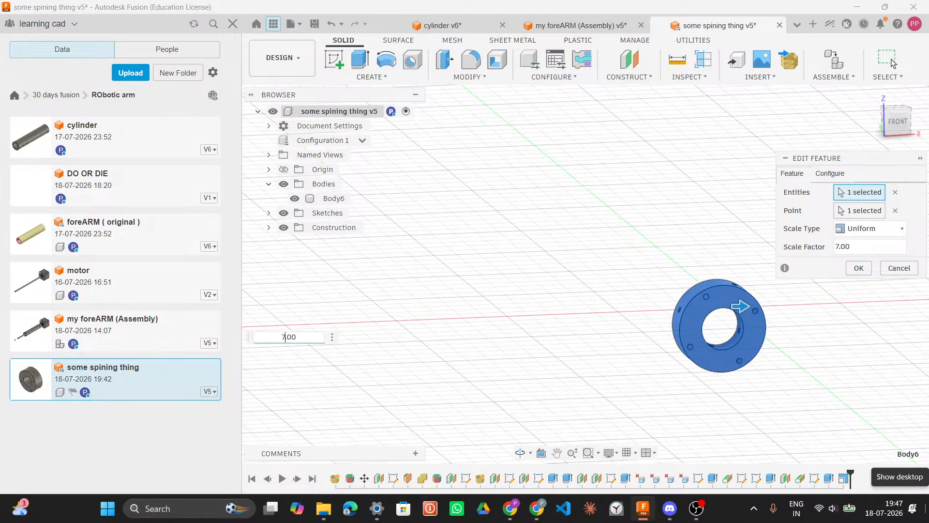
{"action": "type", "text": "8"}
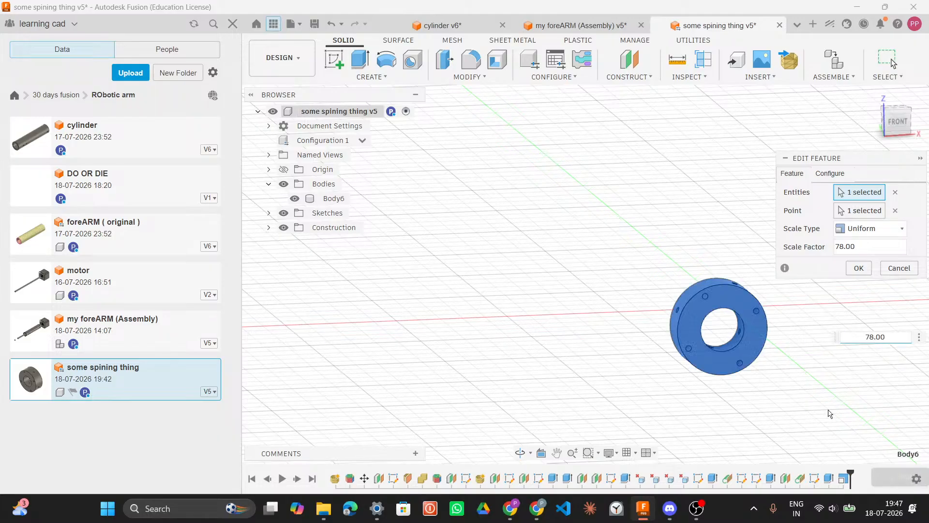
{"action": "left_click", "coordinate": [859, 268]}
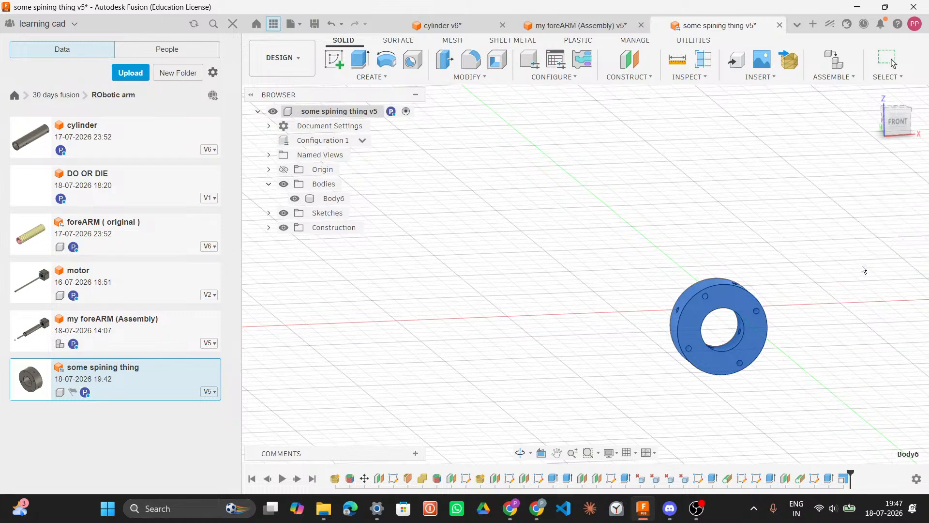
Step: Measure the spinning part's bore diameter and compare it with the cylinder in the assembly document
{"action": "left_click", "coordinate": [748, 335]}
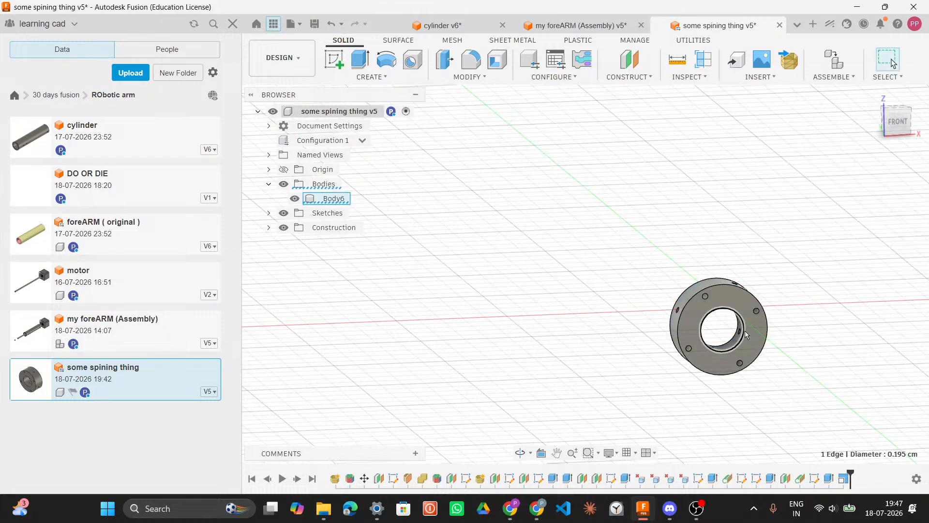
{"action": "left_click", "coordinate": [551, 25]}
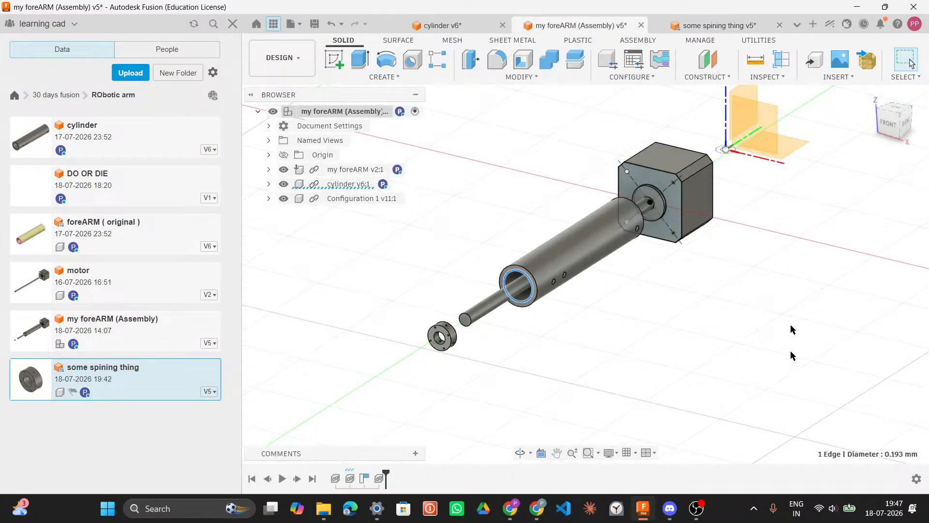
{"action": "left_click", "coordinate": [725, 30]}
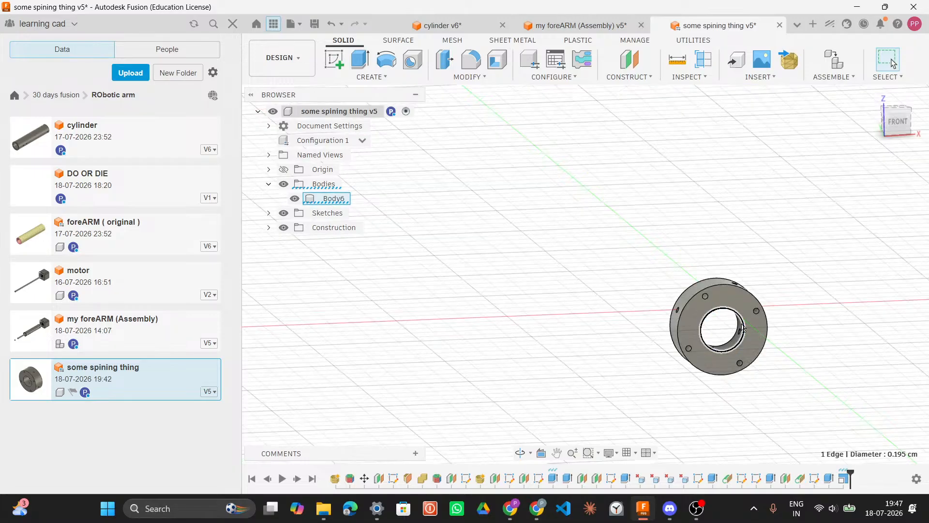
Step: Edit the Scale1 feature and set the spinning part's uniform scale factor to 77
{"action": "right_click", "coordinate": [843, 481]}
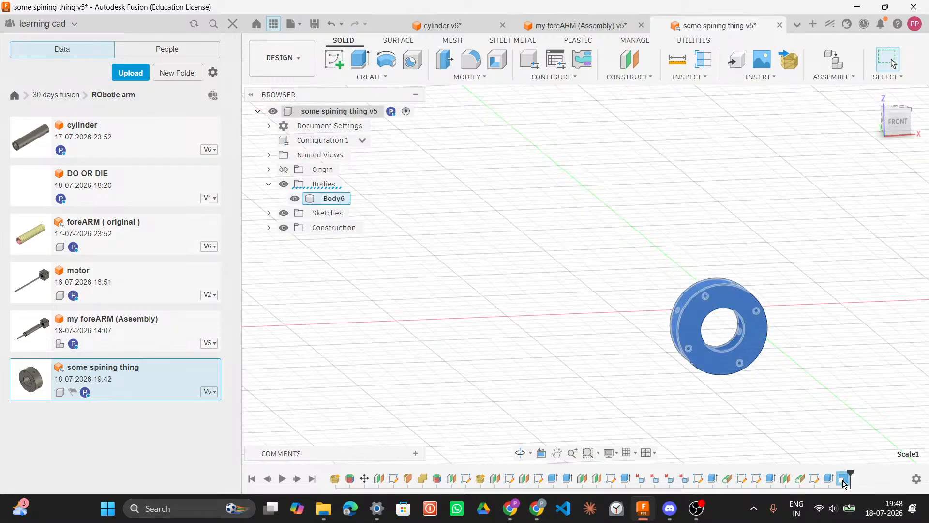
{"action": "left_click", "coordinate": [853, 365]}
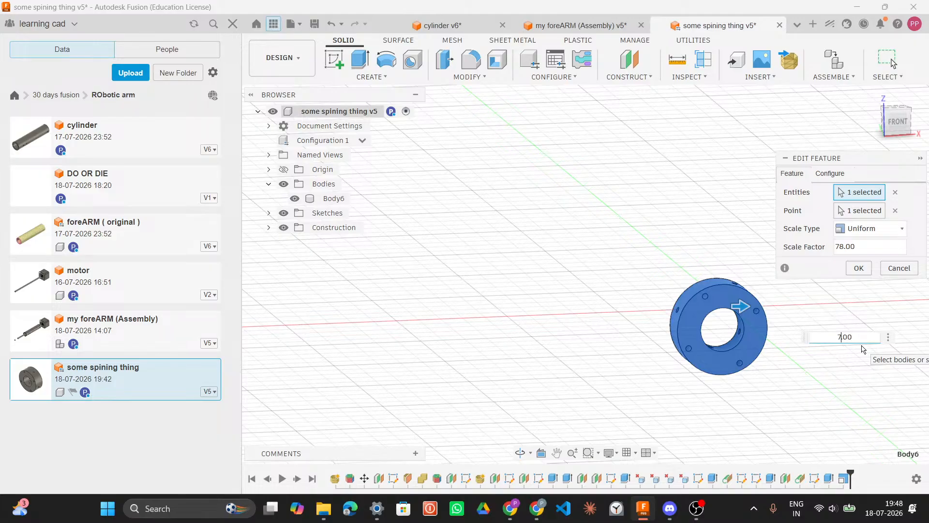
{"action": "key", "text": "BackSpace"}
{"action": "type", "text": "7"}
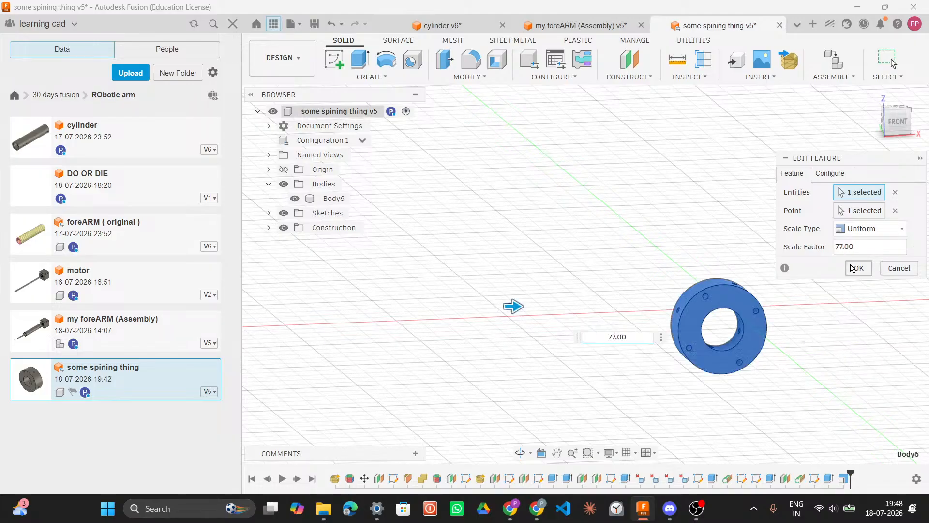
{"action": "left_click", "coordinate": [856, 269]}
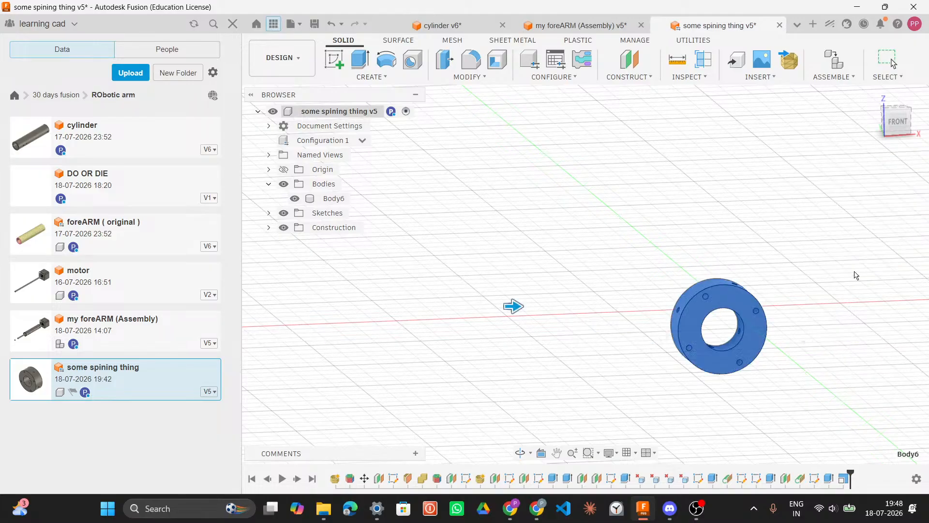
Step: Measure the rescaled bore diameter again and compare it with the cylinder in the assembly
{"action": "left_click", "coordinate": [739, 324]}
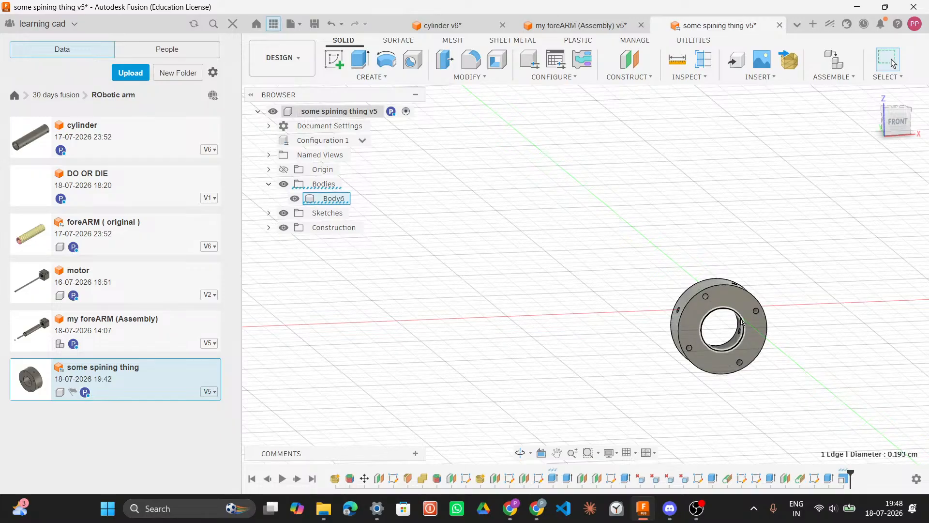
{"action": "left_click", "coordinate": [569, 28]}
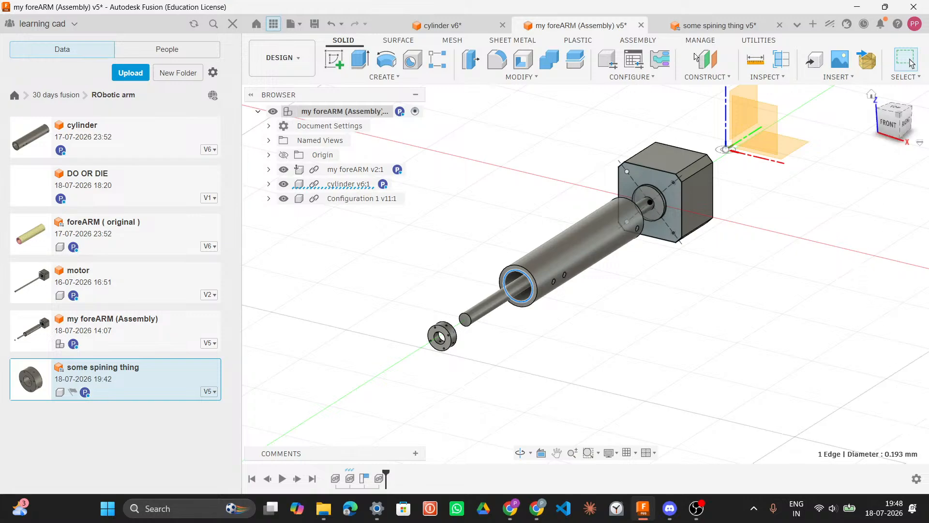
{"action": "left_click", "coordinate": [699, 25]}
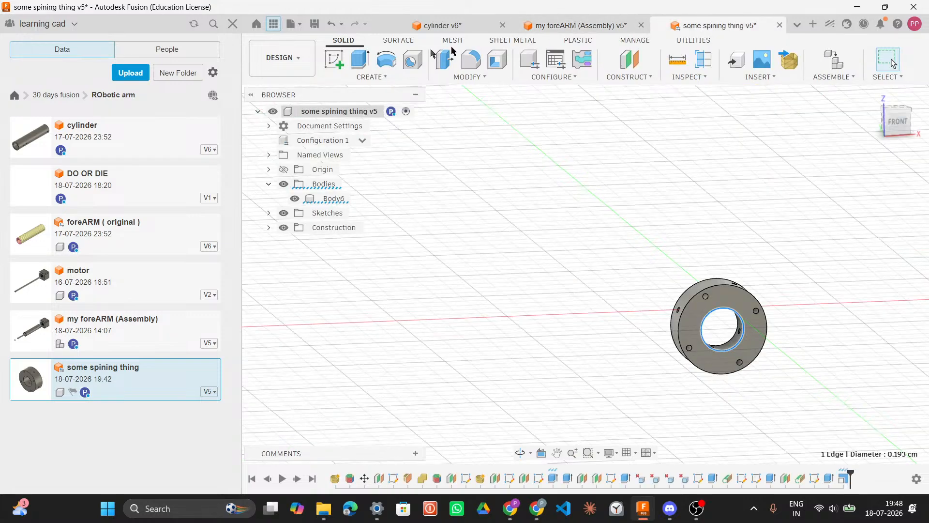
Step: Save the spinning part as a new version with the description "big chungus"
{"action": "key", "text": "ctrl+s"}
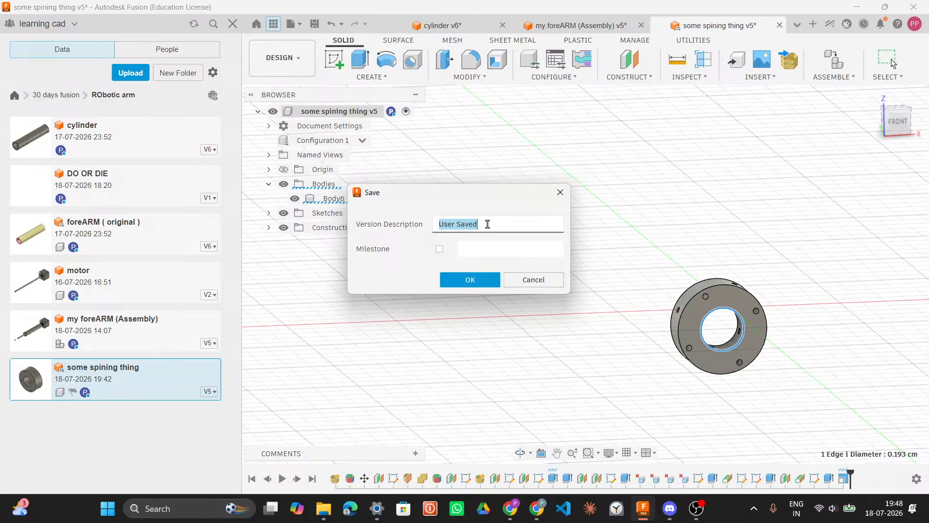
{"action": "type", "text": "big chungus"}
{"action": "key", "text": "Return"}
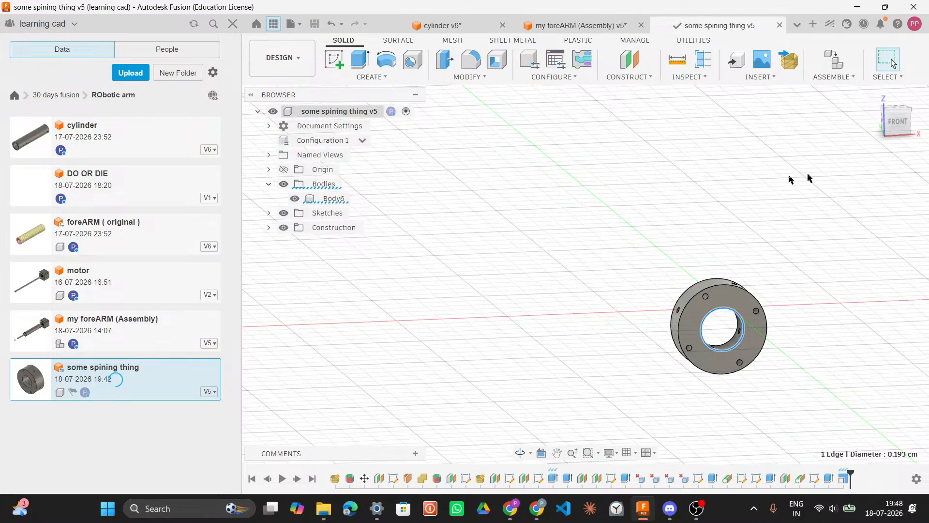
Step: Inspect the updated spinning part inside the assembly and measure its bore diameter there
{"action": "left_click", "coordinate": [552, 18]}
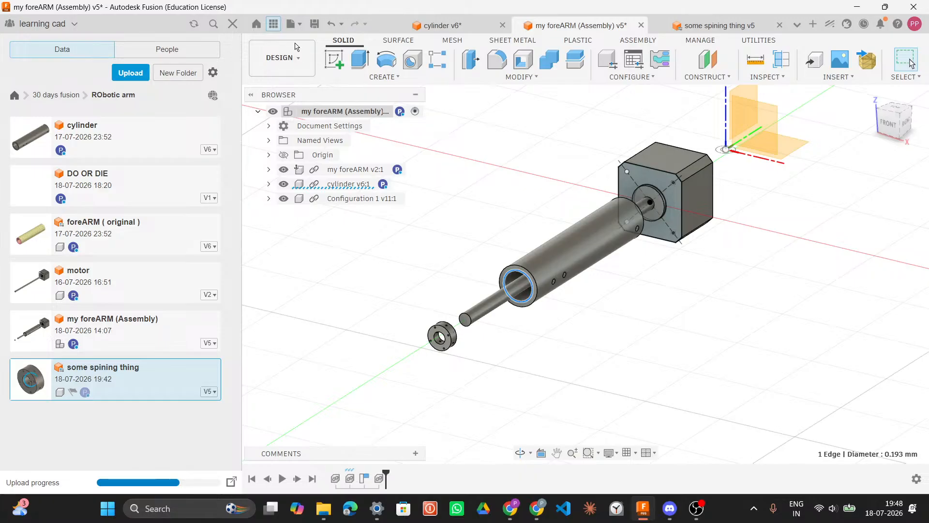
{"action": "left_click", "coordinate": [387, 29]}
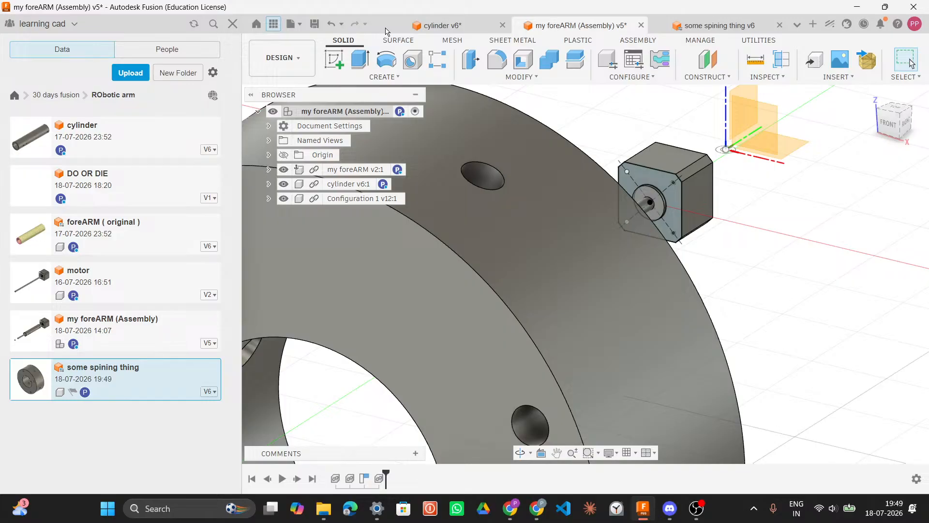
{"action": "left_click", "coordinate": [696, 27]}
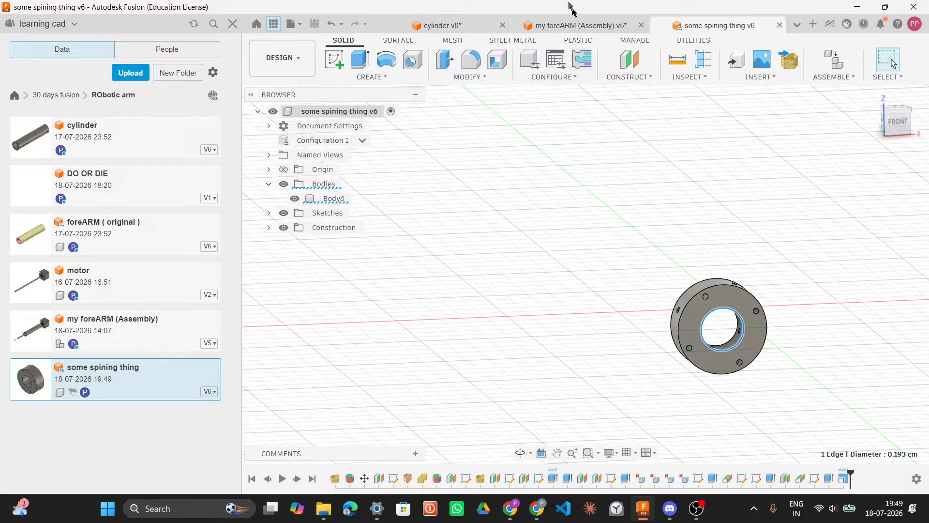
{"action": "left_click", "coordinate": [576, 28]}
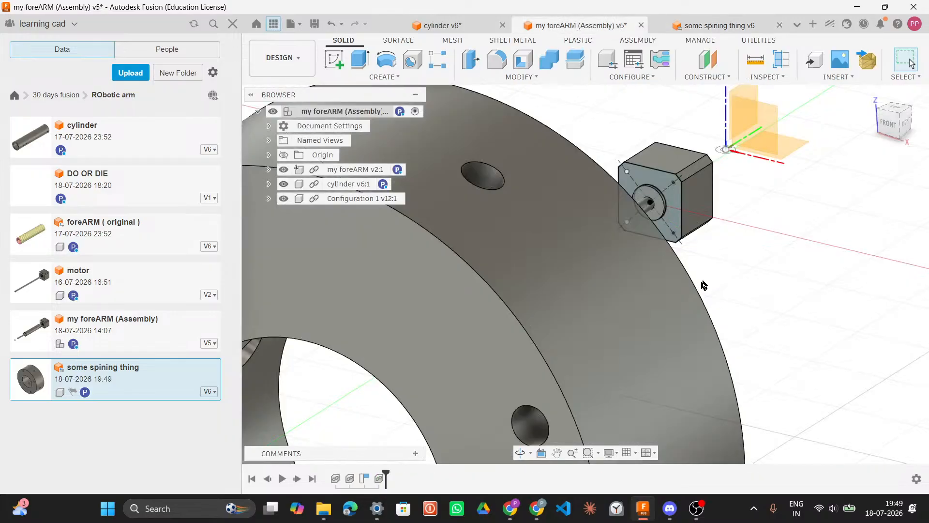
{"action": "scroll", "coordinate": [721, 281], "scroll_direction": "down", "scroll_amount": 3}
{"action": "middle_click_drag", "start_coordinate": [725, 274], "coordinate": [739, 144]}
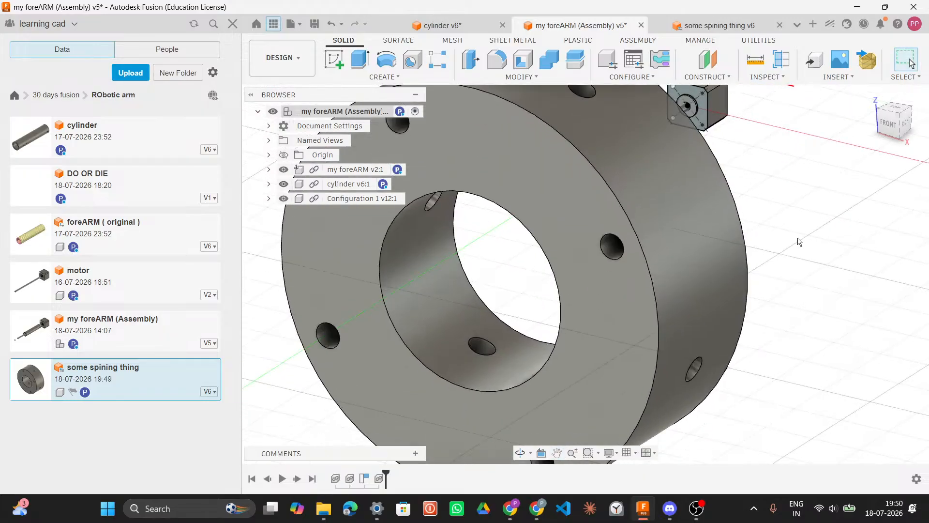
{"action": "scroll", "coordinate": [800, 242], "scroll_direction": "down", "scroll_amount": 5}
{"action": "middle_click_drag", "start_coordinate": [822, 227], "coordinate": [717, 245], "text": "shift"}
{"action": "left_click", "coordinate": [718, 245]}
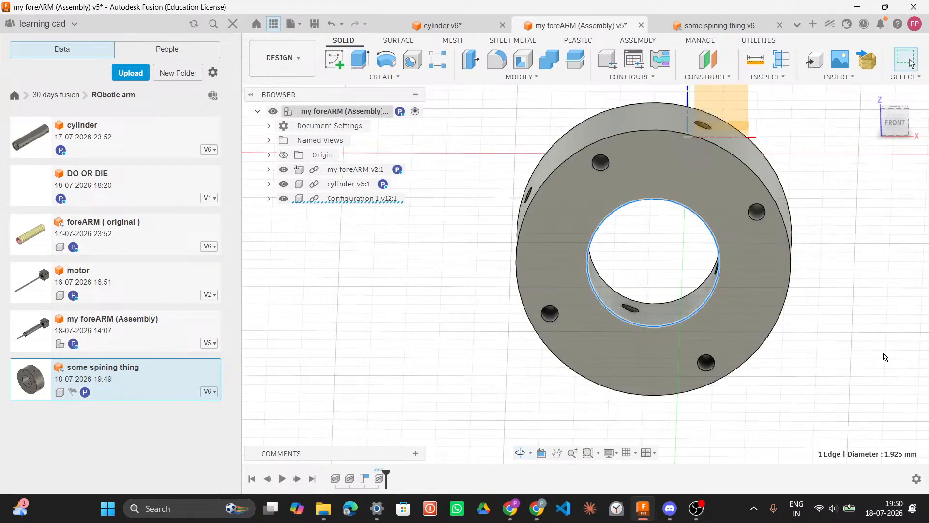
{"action": "left_click", "coordinate": [862, 264]}
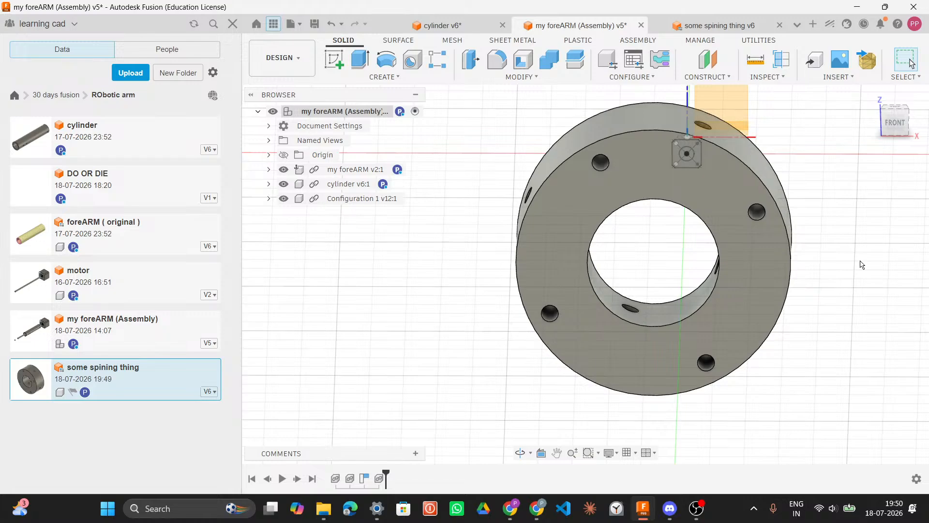
{"action": "mouse_move", "coordinate": [836, 222]}
{"action": "middle_mouse_down", "text": "shift"}
{"action": "mouse_move", "coordinate": [771, 214]}
{"action": "mouse_move", "coordinate": [691, 224]}
{"action": "mouse_move", "coordinate": [811, 235]}
{"action": "mouse_move", "coordinate": [827, 216]}
{"action": "middle_mouse_up", "text": "shift"}
{"action": "scroll", "coordinate": [716, 207], "scroll_direction": "up", "scroll_amount": 3}
{"action": "scroll", "coordinate": [842, 237], "scroll_direction": "down", "scroll_amount": 3}
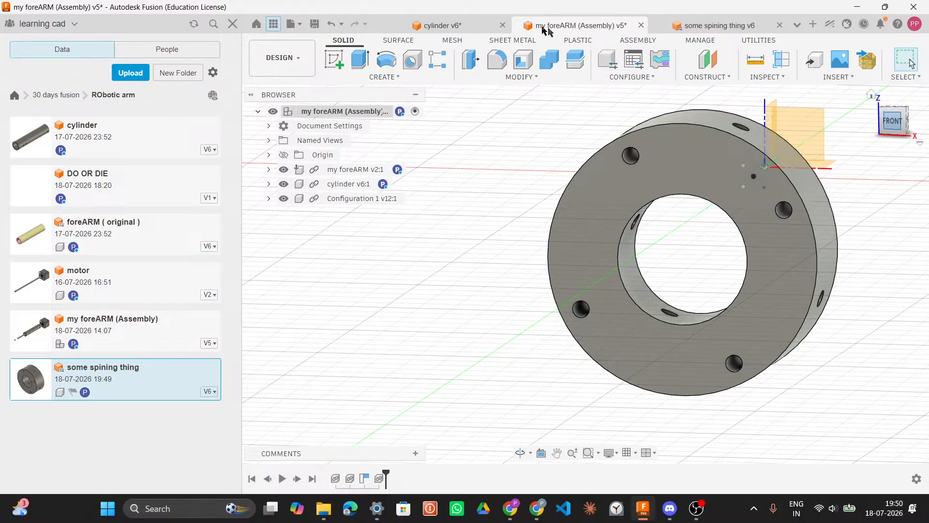
{"action": "left_click", "coordinate": [798, 25]}
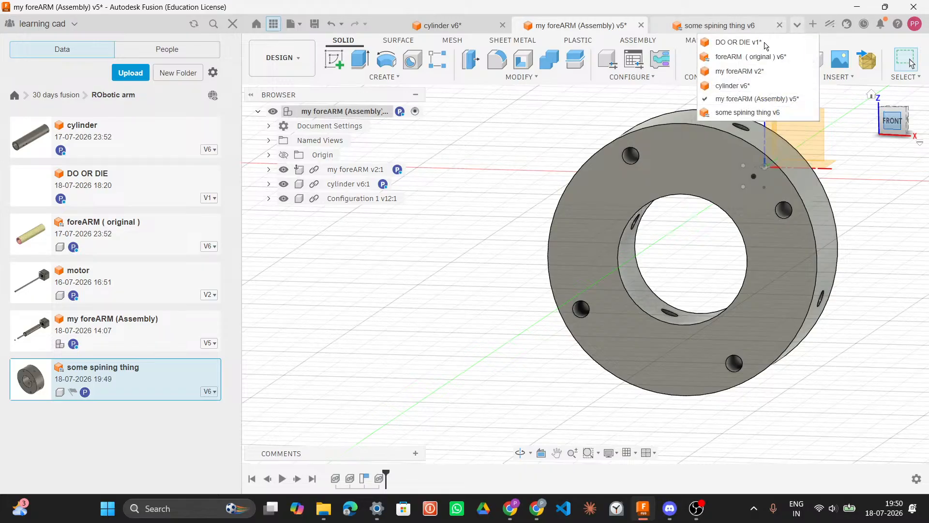
{"action": "left_click", "coordinate": [865, 203]}
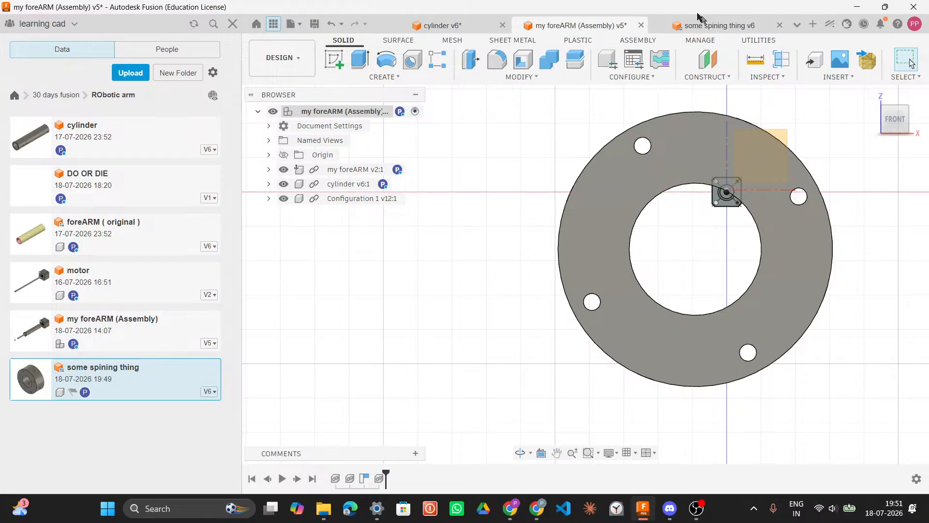
Step: Close the assembly document, switch to the cylinder document and refresh the project's data panel
{"action": "left_click", "coordinate": [642, 25]}
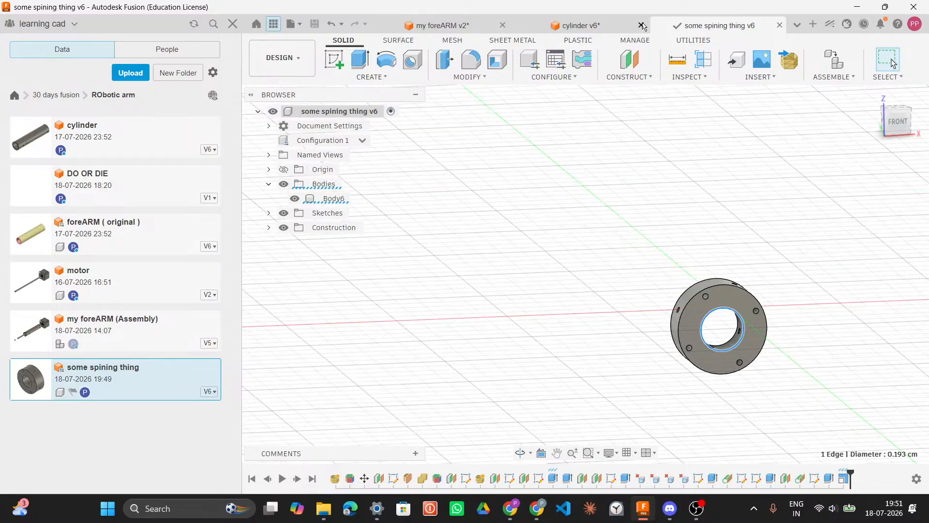
{"action": "left_click", "coordinate": [469, 25]}
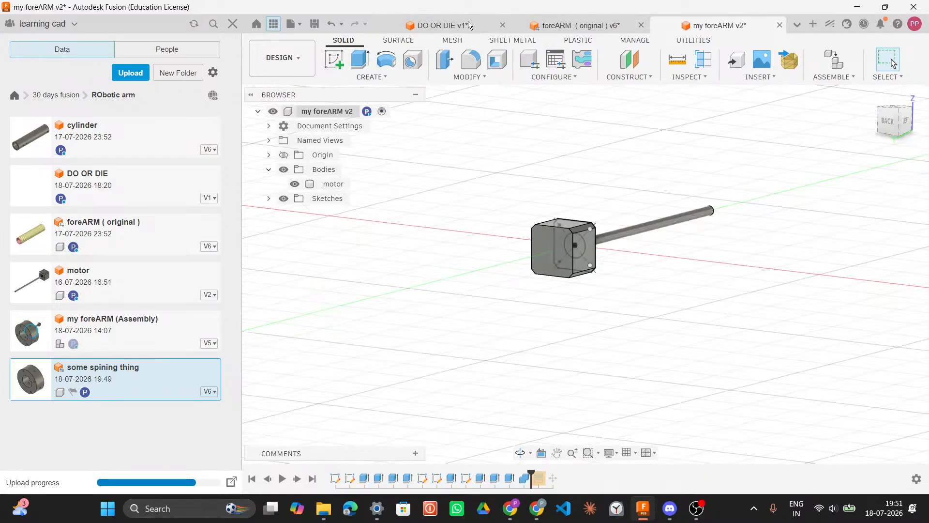
{"action": "left_click", "coordinate": [312, 184]}
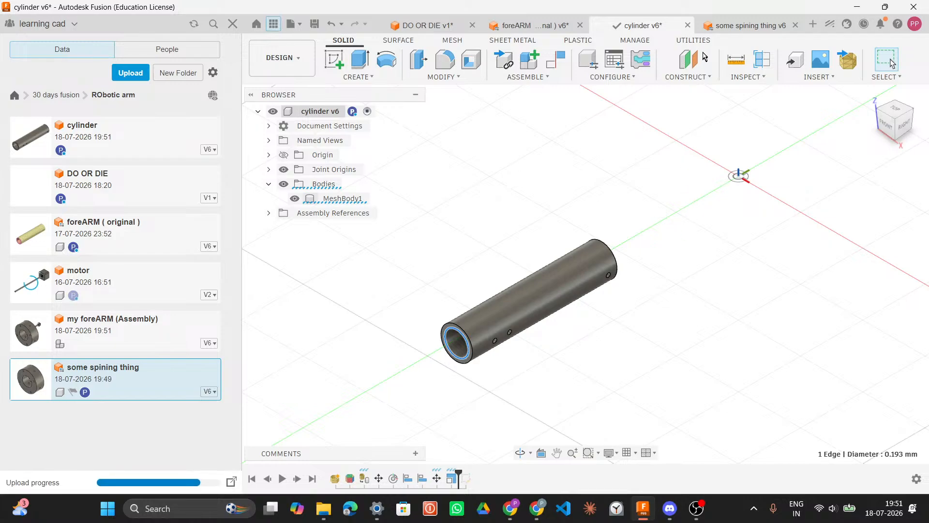
{"action": "scroll", "coordinate": [774, 208], "scroll_direction": "down", "scroll_amount": 2}
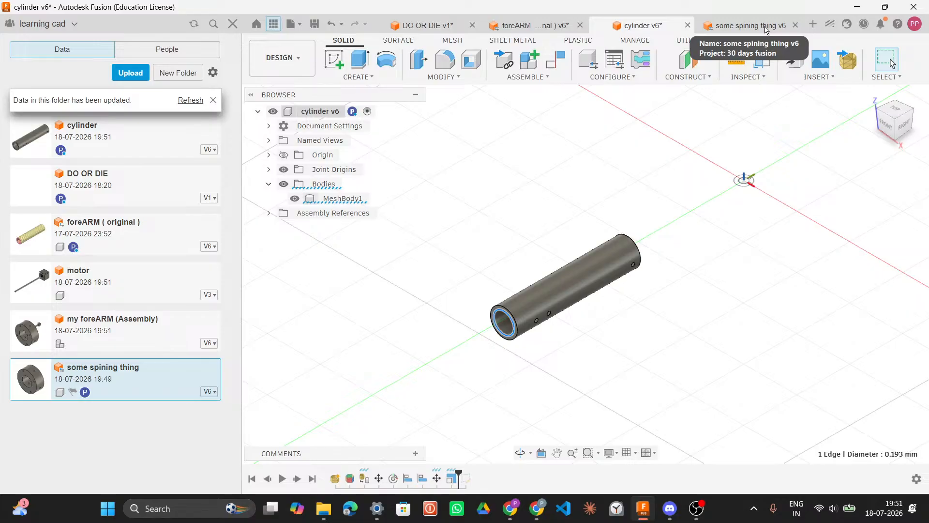
{"action": "left_click", "coordinate": [195, 100]}
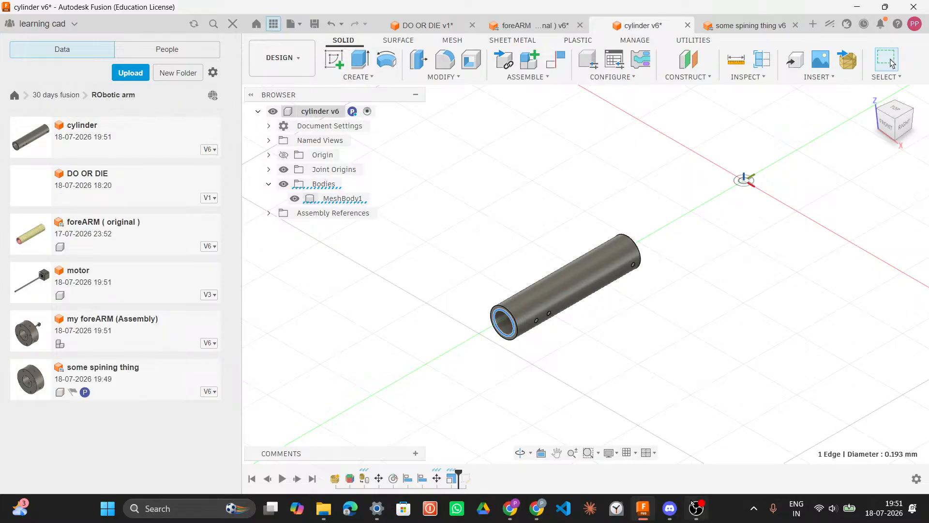
Step: Switch to Discord and read the CAD discussion channel and stream status
{"action": "mouse_move", "coordinate": [689, 509]}
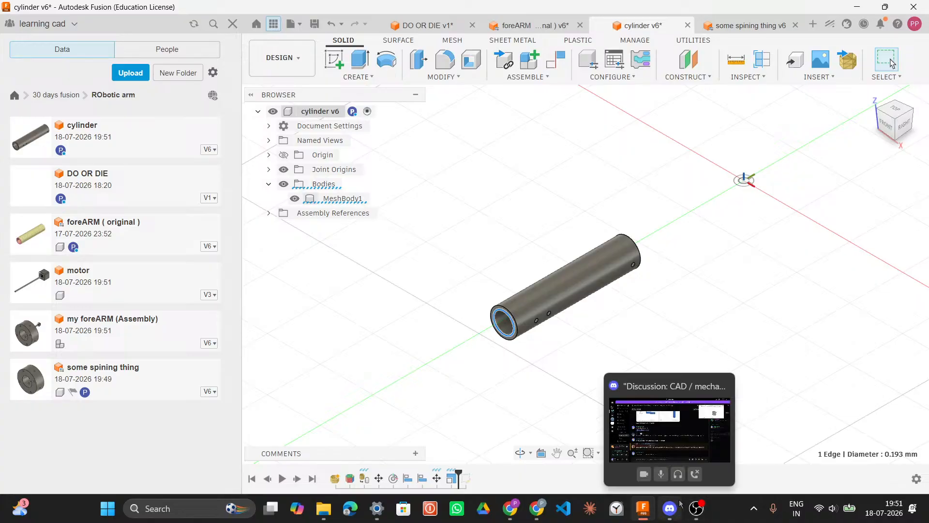
{"action": "left_click", "coordinate": [640, 402]}
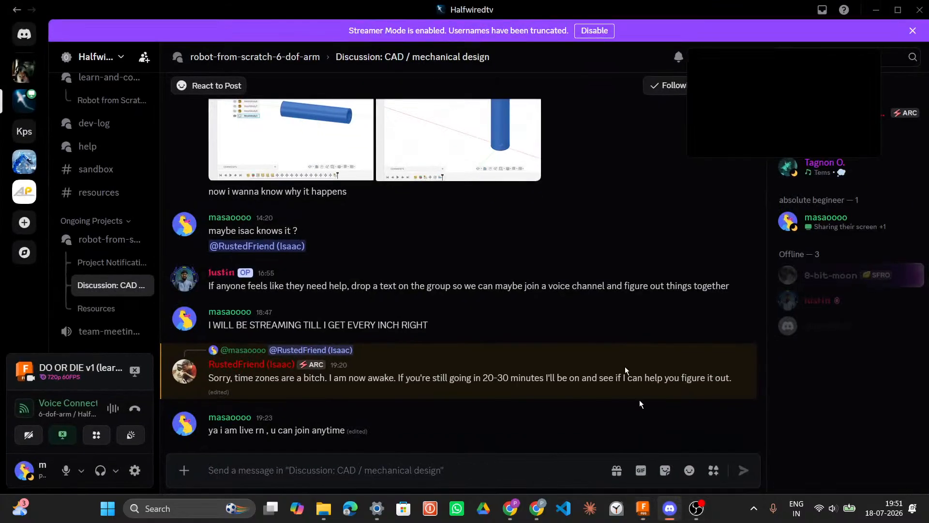
{"action": "scroll", "coordinate": [123, 213], "scroll_direction": "up", "scroll_amount": 6}
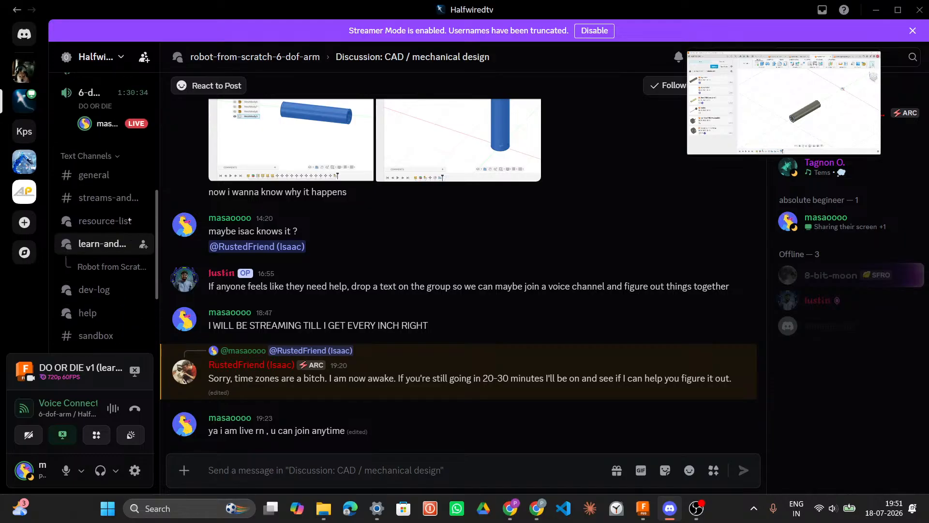
{"action": "scroll", "coordinate": [116, 197], "scroll_direction": "down", "scroll_amount": 1}
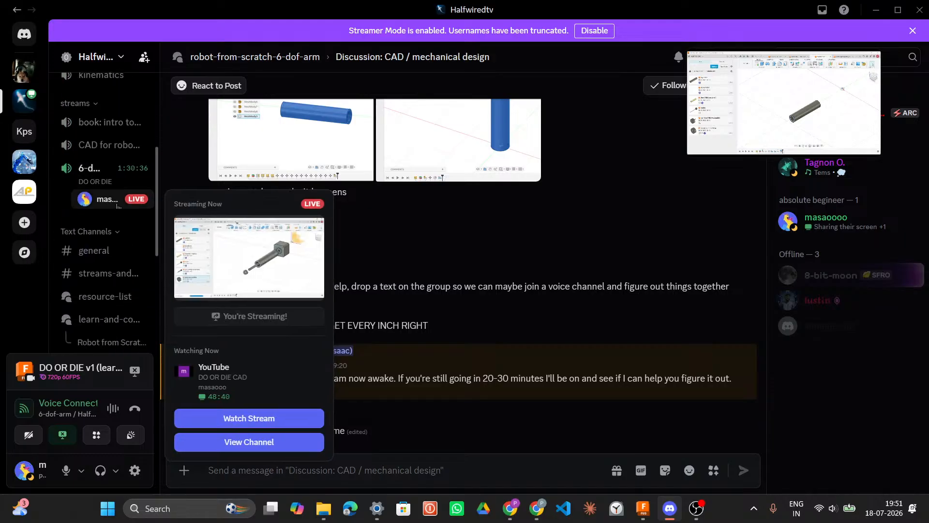
{"action": "scroll", "coordinate": [116, 197], "scroll_direction": "up", "scroll_amount": 1}
{"action": "scroll", "coordinate": [116, 198], "scroll_direction": "down", "scroll_amount": 1}
Step: Switch to the browser to view the YouTube stream and the search results about scaling in Fusion
{"action": "mouse_move", "coordinate": [117, 201]}
{"action": "left_click", "coordinate": [510, 508]}
{"action": "mouse_move", "coordinate": [686, 508]}
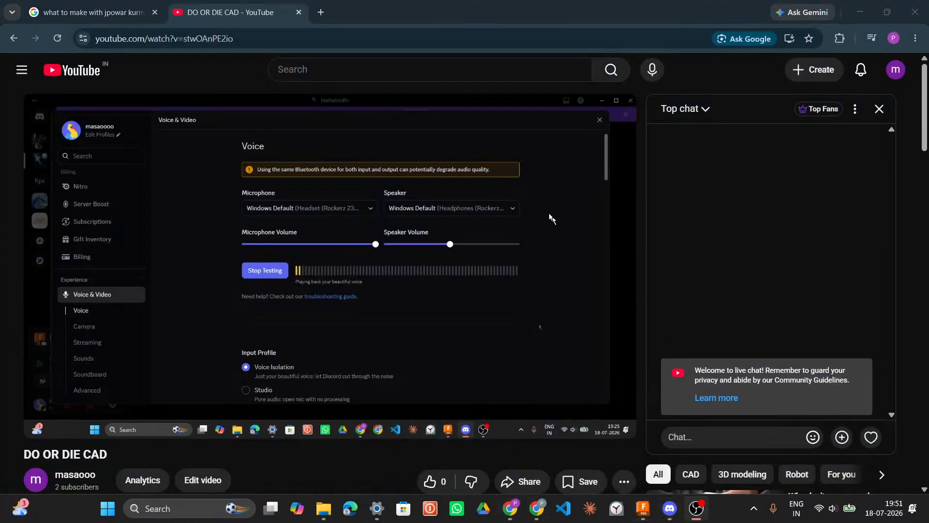
{"action": "left_click", "coordinate": [667, 516]}
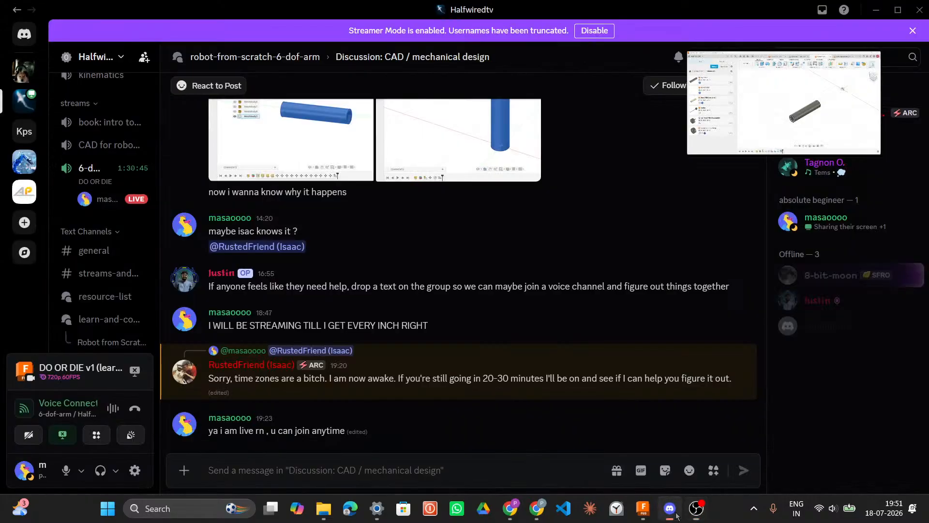
{"action": "left_click", "coordinate": [687, 511]}
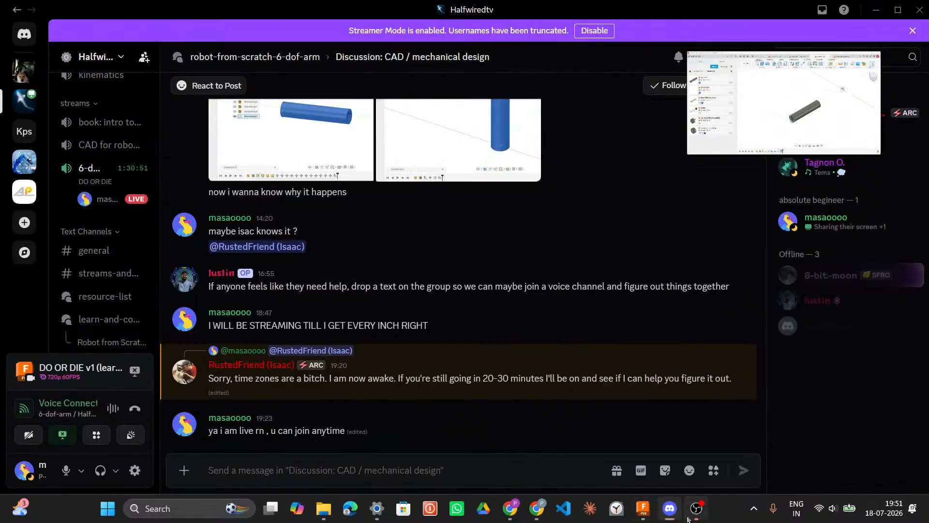
{"action": "left_click", "coordinate": [547, 510]}
{"action": "mouse_move", "coordinate": [510, 509]}
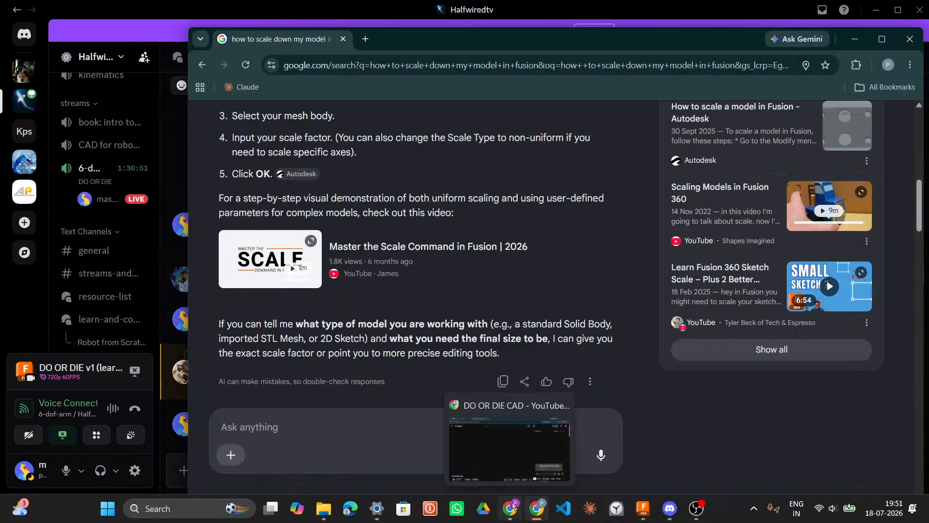
Step: Review the YouTube live stream, seeking back through its timeline and returning to live
{"action": "left_click", "coordinate": [518, 466]}
{"action": "mouse_move", "coordinate": [697, 508]}
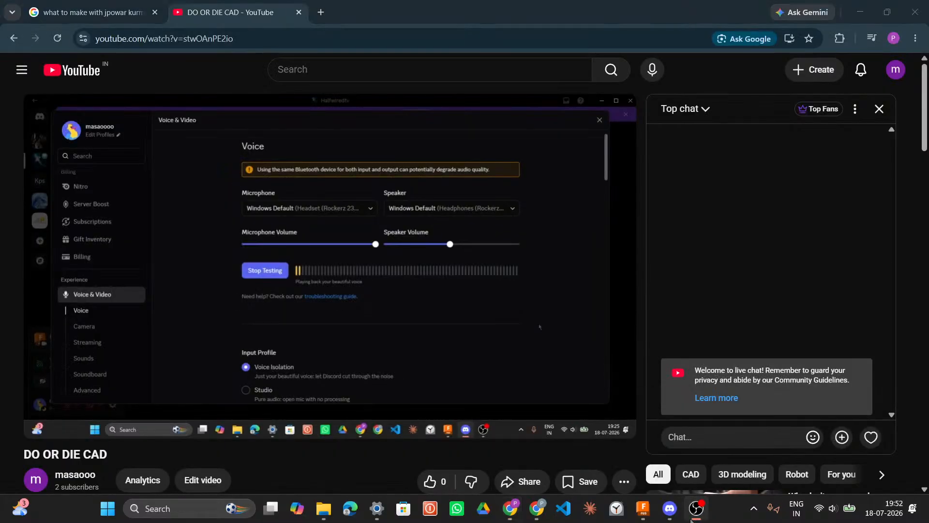
{"action": "mouse_move", "coordinate": [652, 521]}
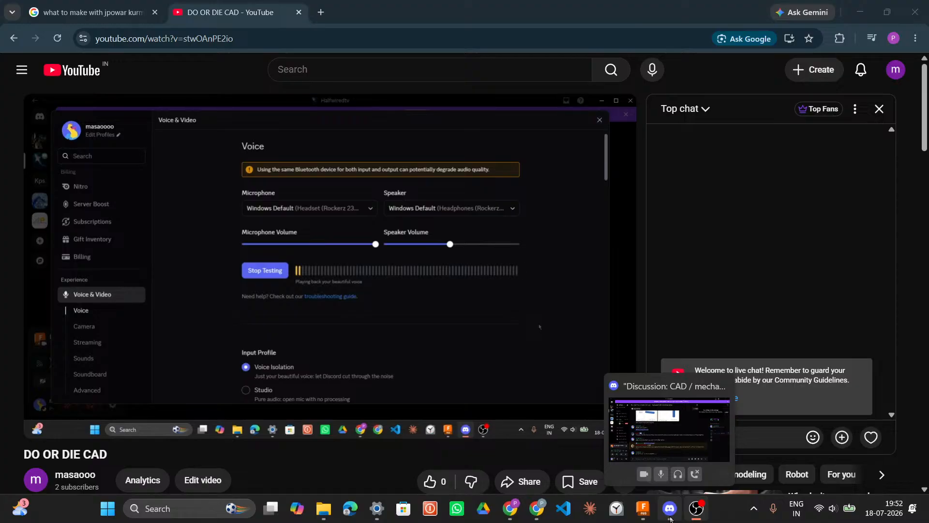
{"action": "left_click", "coordinate": [670, 519]}
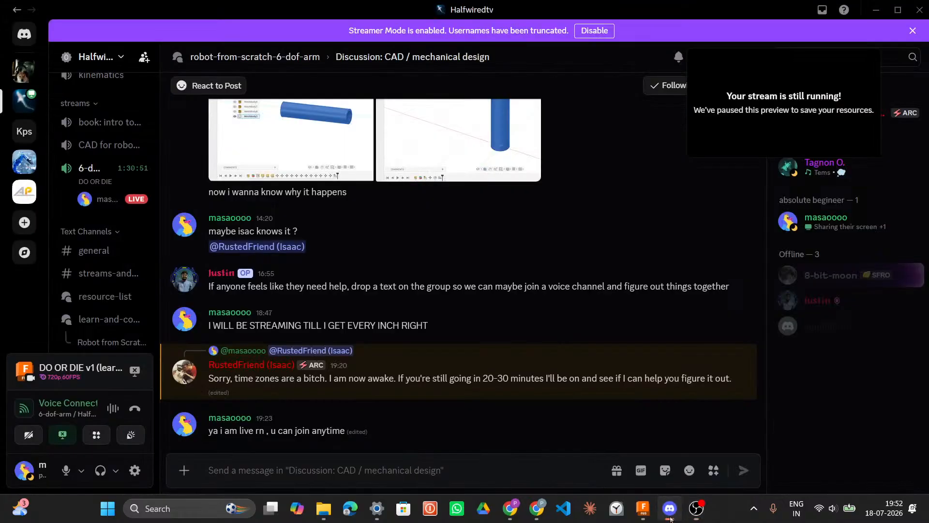
{"action": "left_click", "coordinate": [516, 517]}
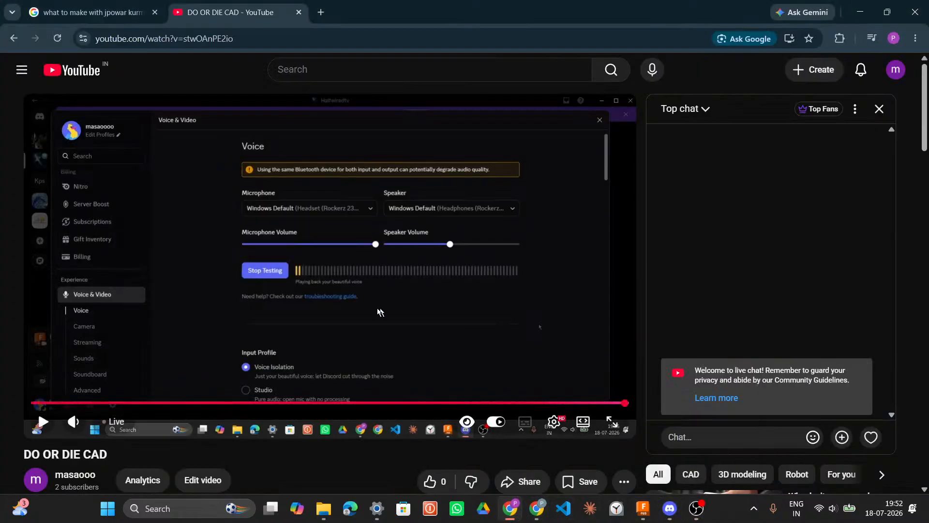
{"action": "scroll", "coordinate": [382, 311], "scroll_direction": "down", "scroll_amount": 2}
{"action": "left_click", "coordinate": [309, 282]}
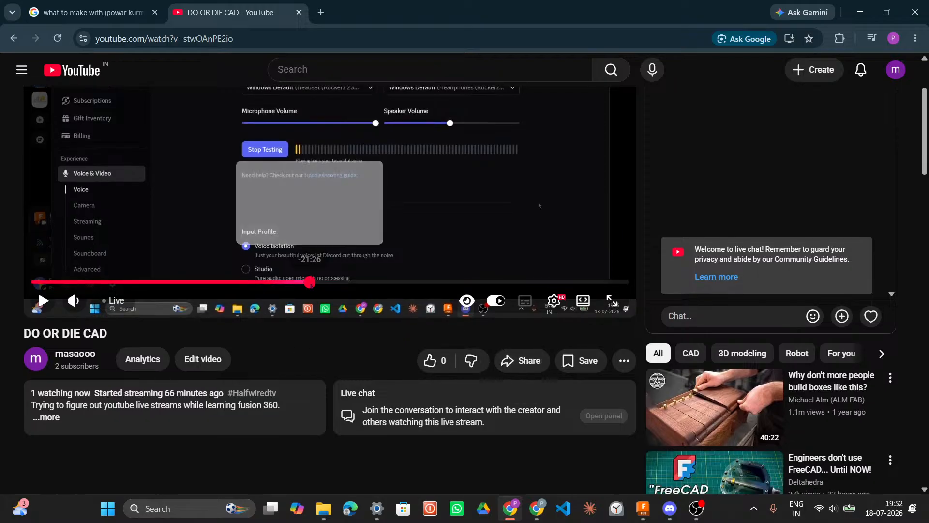
{"action": "left_click", "coordinate": [198, 283]}
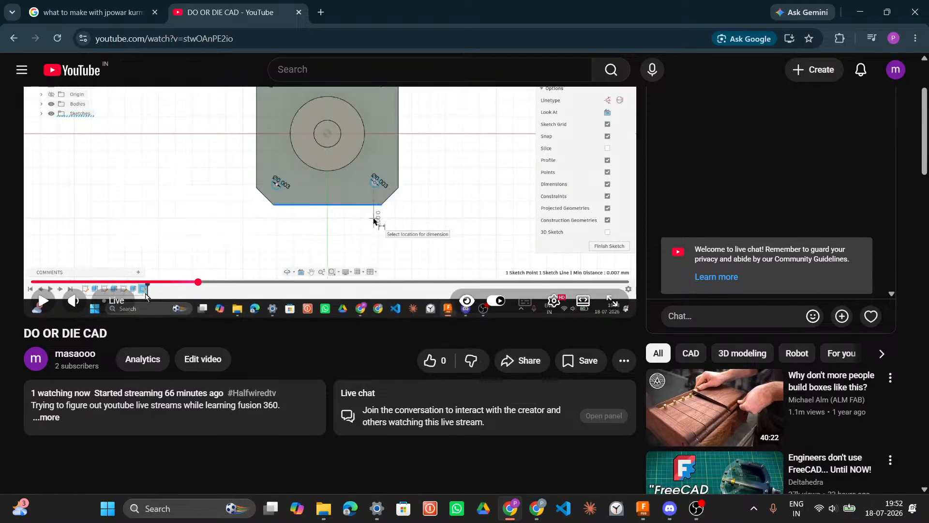
{"action": "left_click", "coordinate": [116, 300]}
{"action": "scroll", "coordinate": [295, 302], "scroll_direction": "up", "scroll_amount": 2}
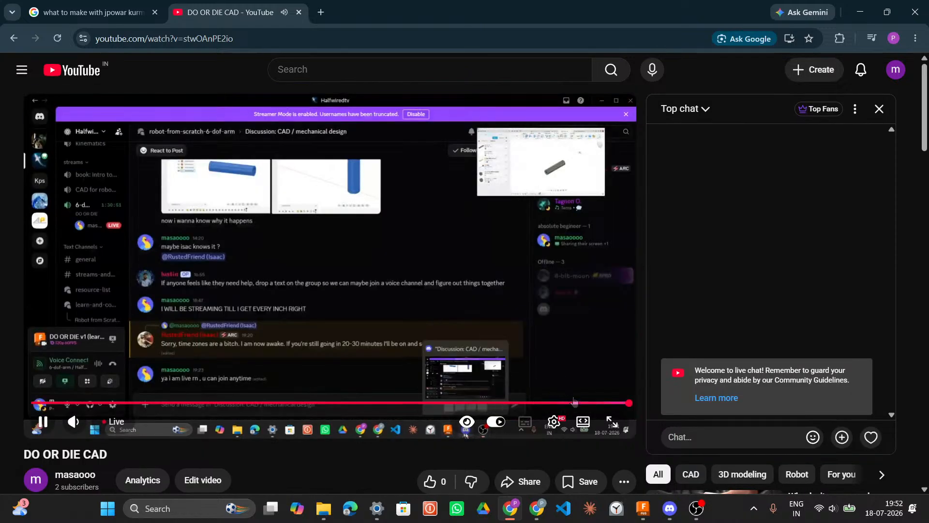
{"action": "left_click", "coordinate": [611, 403]}
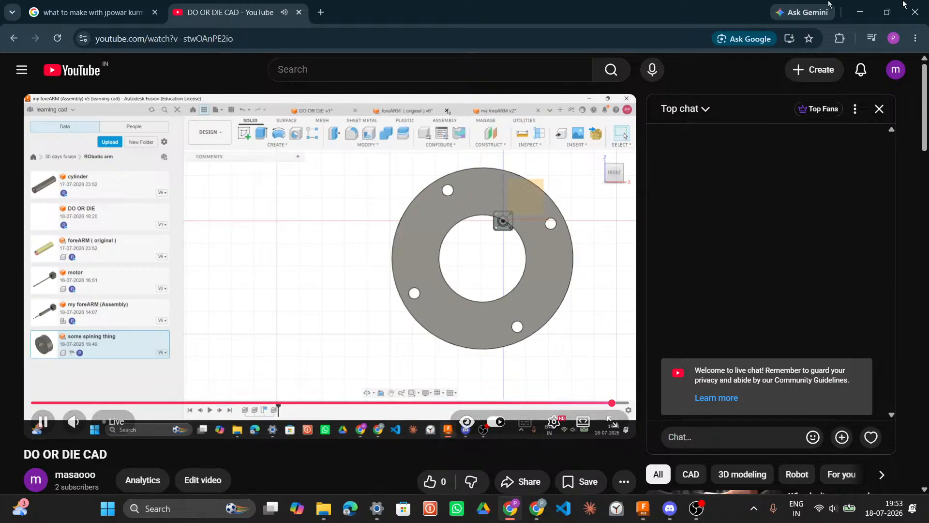
Step: Read the search results about scaling models in Fusion, then return to the cylinder document
{"action": "left_click", "coordinate": [870, 3]}
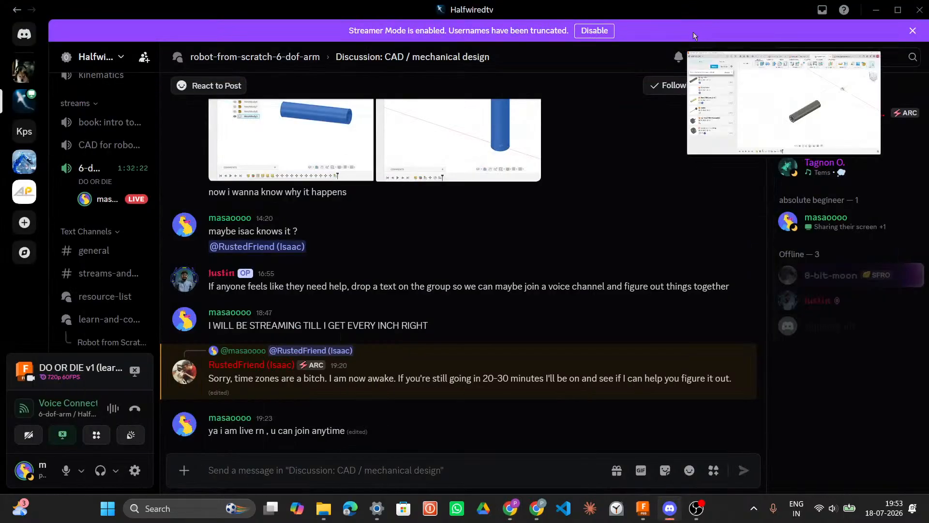
{"action": "left_click", "coordinate": [878, 6]}
{"action": "mouse_move", "coordinate": [880, 4]}
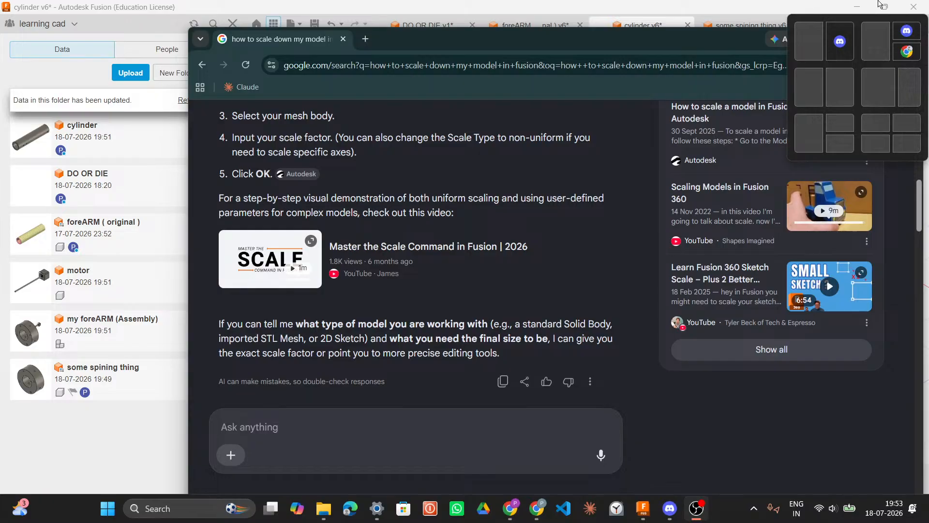
{"action": "left_click", "coordinate": [510, 508]}
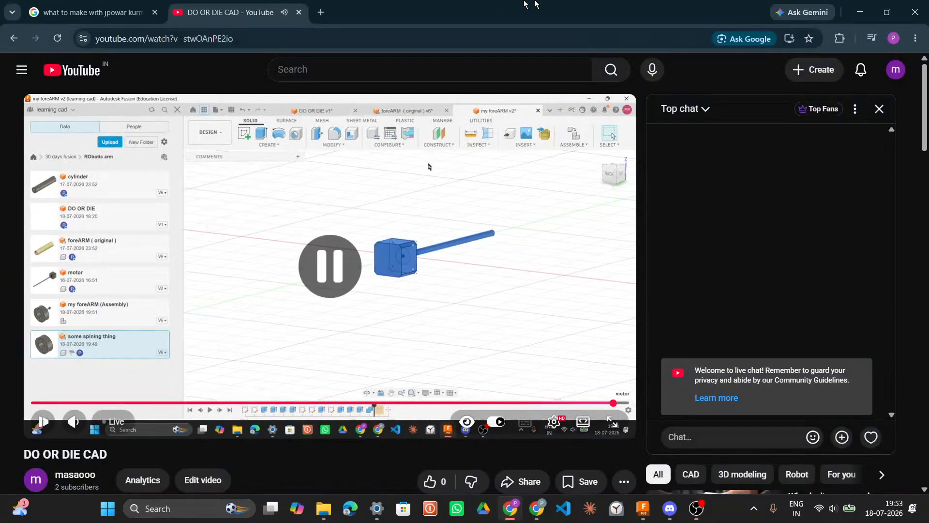
{"action": "left_click", "coordinate": [859, 10]}
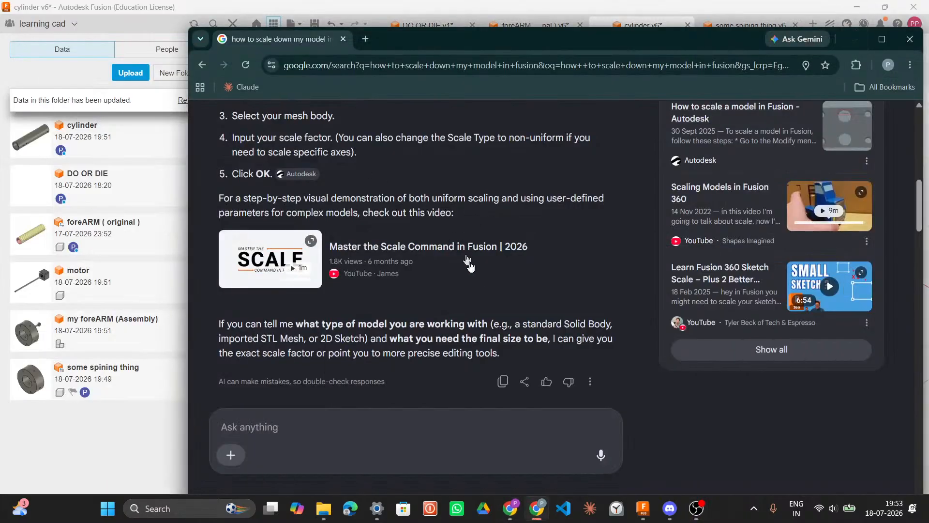
{"action": "scroll", "coordinate": [466, 257], "scroll_direction": "up", "scroll_amount": 4}
{"action": "scroll", "coordinate": [474, 271], "scroll_direction": "down", "scroll_amount": 3}
{"action": "scroll", "coordinate": [480, 280], "scroll_direction": "up", "scroll_amount": 3}
{"action": "scroll", "coordinate": [480, 278], "scroll_direction": "up", "scroll_amount": 10}
{"action": "scroll", "coordinate": [480, 275], "scroll_direction": "down", "scroll_amount": 2}
{"action": "scroll", "coordinate": [480, 274], "scroll_direction": "down", "scroll_amount": 8}
{"action": "scroll", "coordinate": [480, 274], "scroll_direction": "up", "scroll_amount": 5}
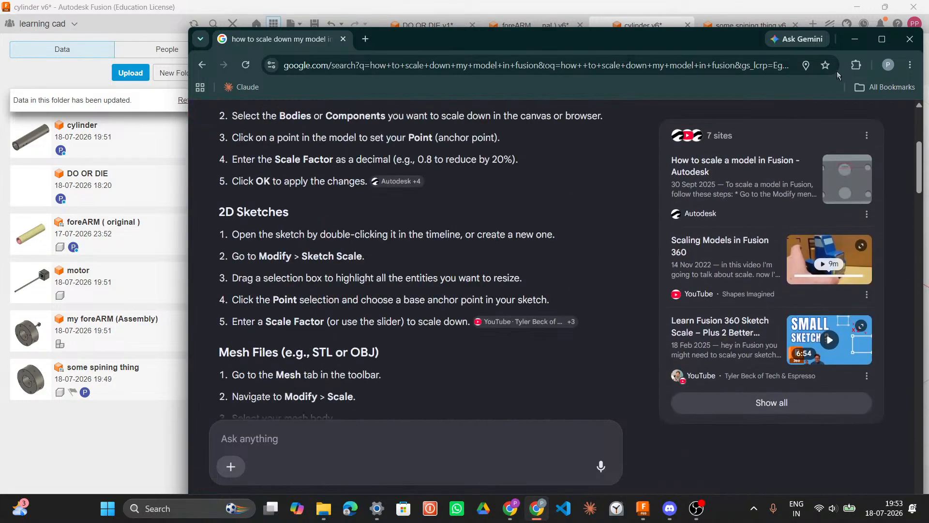
{"action": "left_click", "coordinate": [854, 39]}
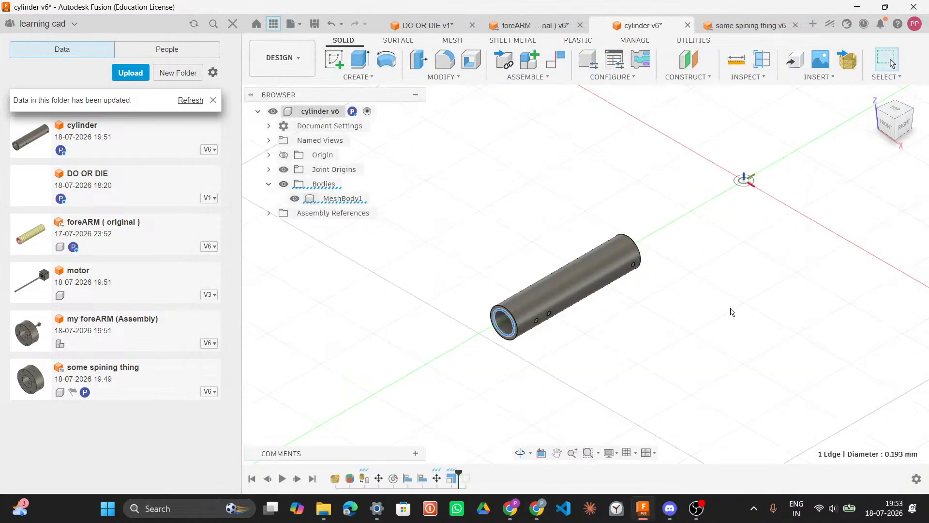
Step: Orbit around the cylinder and check the circle sketch in the DO OR DIE document
{"action": "middle_click_drag", "start_coordinate": [733, 312], "coordinate": [632, 292], "text": "shift"}
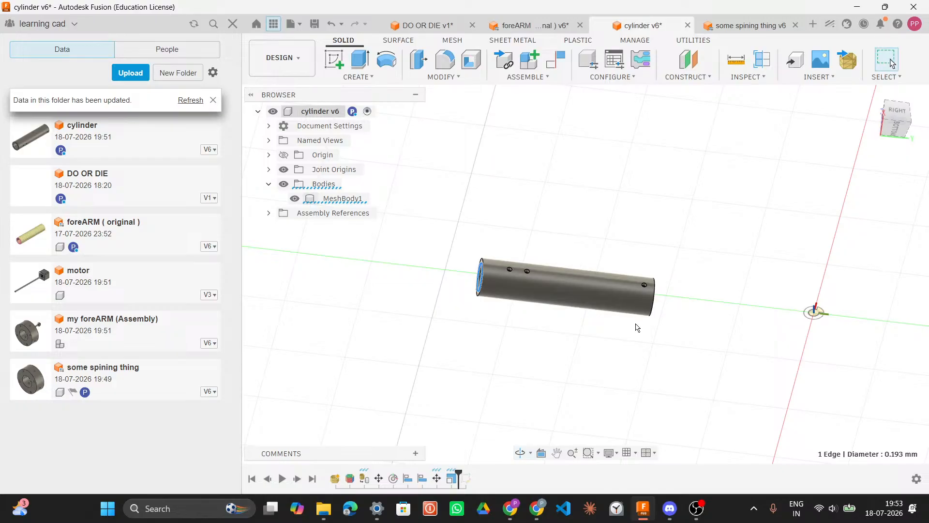
{"action": "middle_click_drag", "start_coordinate": [687, 349], "coordinate": [668, 297], "text": "shift"}
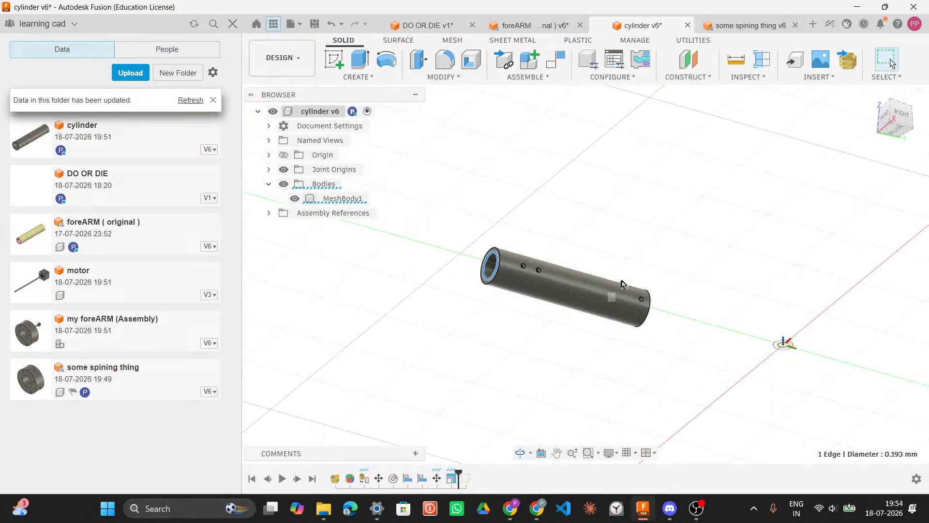
{"action": "middle_click_drag", "start_coordinate": [739, 291], "coordinate": [700, 328], "text": "shift"}
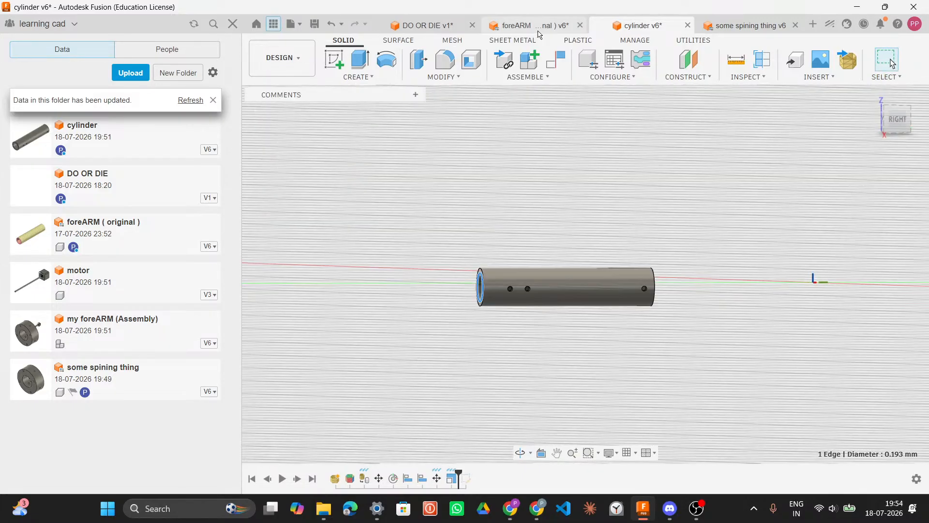
{"action": "left_click", "coordinate": [538, 29]}
{"action": "left_click", "coordinate": [451, 25]}
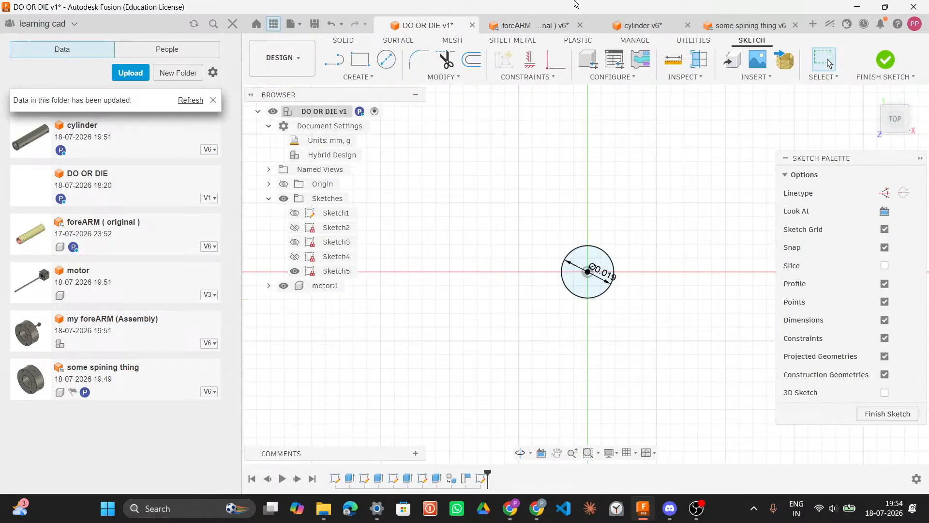
Step: Select the cylinder's outer end edge to read its diameter
{"action": "left_click", "coordinate": [643, 25]}
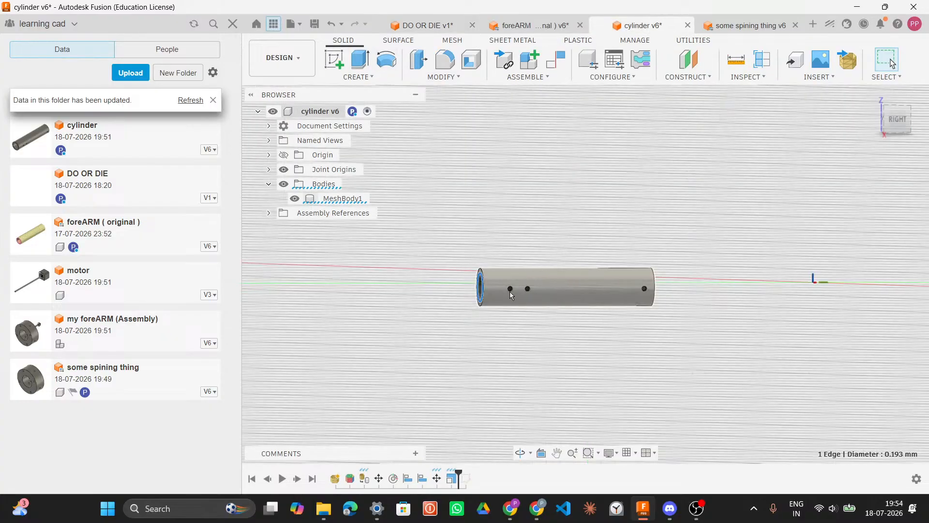
{"action": "scroll", "coordinate": [510, 291], "scroll_direction": "up", "scroll_amount": 5}
{"action": "middle_click_drag", "start_coordinate": [508, 290], "coordinate": [559, 294], "text": "shift"}
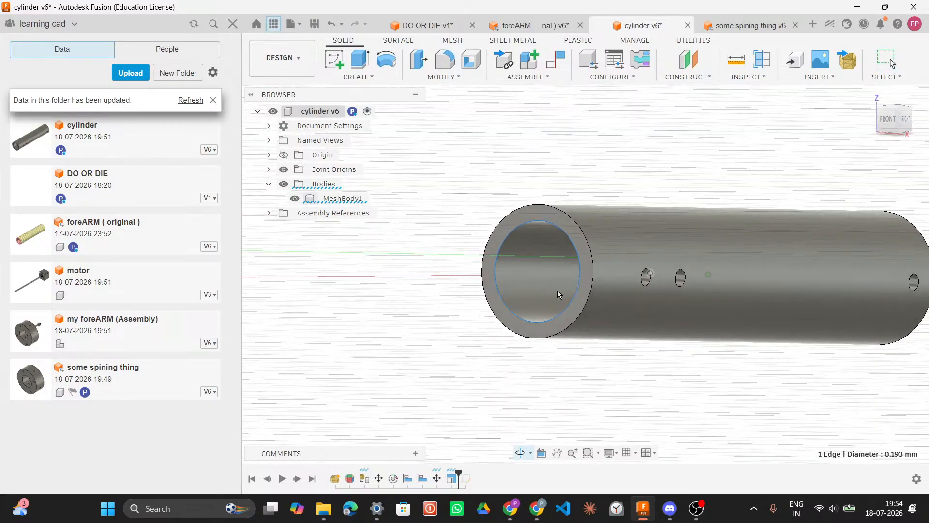
{"action": "left_click", "coordinate": [576, 225]}
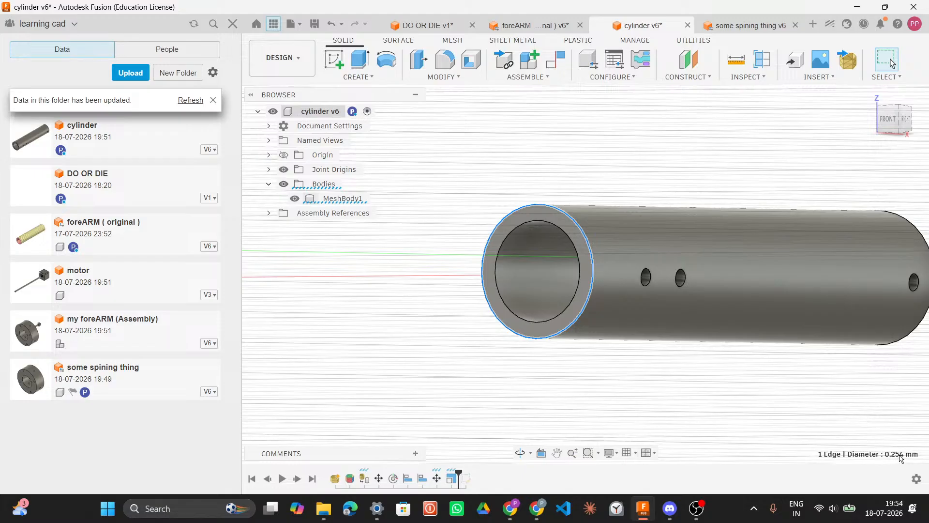
{"action": "scroll", "coordinate": [552, 193], "scroll_direction": "down", "scroll_amount": 2}
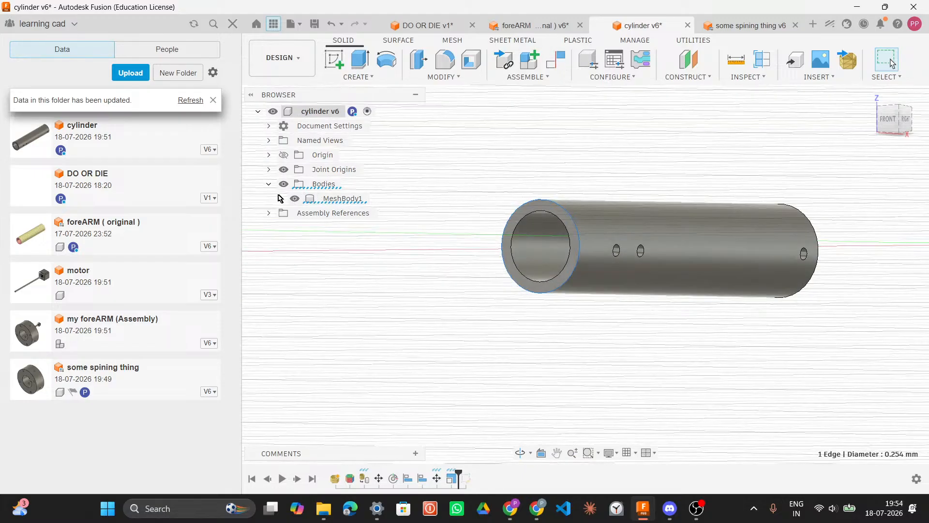
{"action": "scroll", "coordinate": [472, 223], "scroll_direction": "down", "scroll_amount": 2}
{"action": "scroll", "coordinate": [468, 224], "scroll_direction": "down", "scroll_amount": 1}
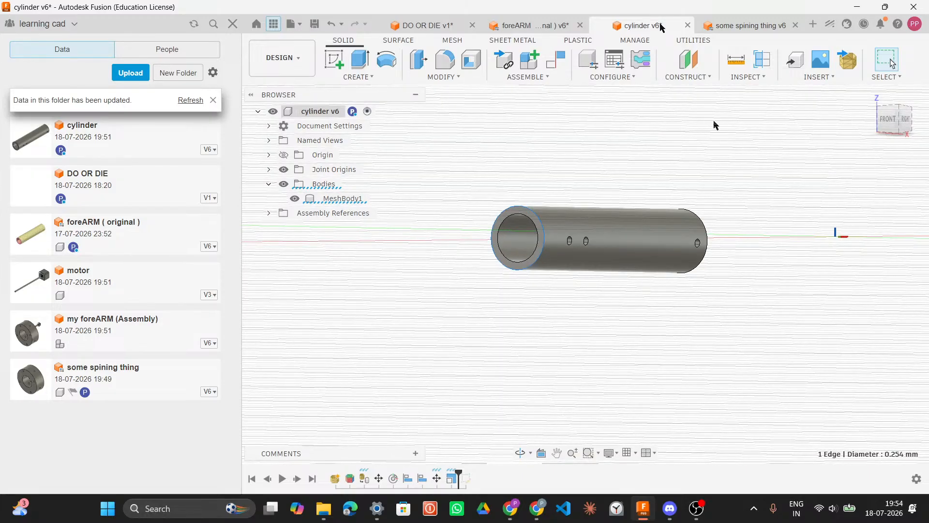
Step: Close the cylinder document and open the spinning part's root component menu
{"action": "left_click", "coordinate": [690, 25]}
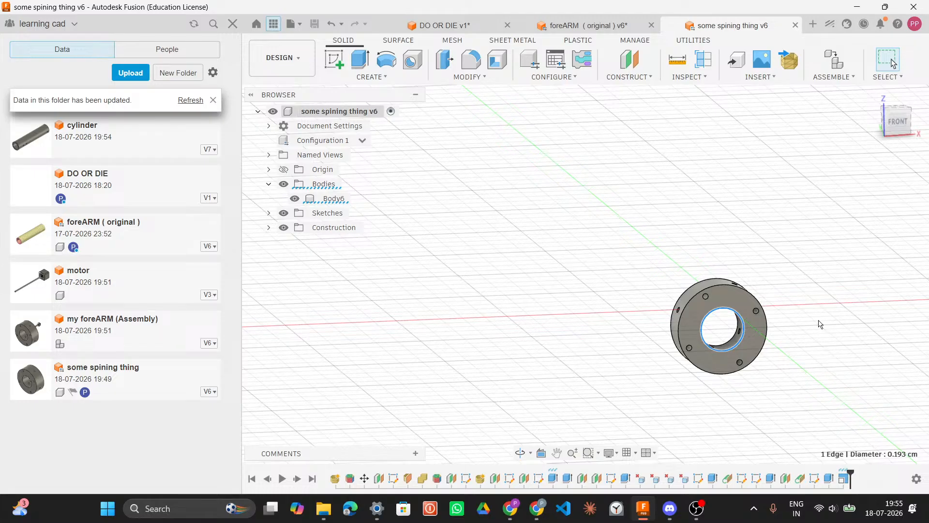
{"action": "middle_click_drag", "start_coordinate": [818, 317], "coordinate": [786, 301]}
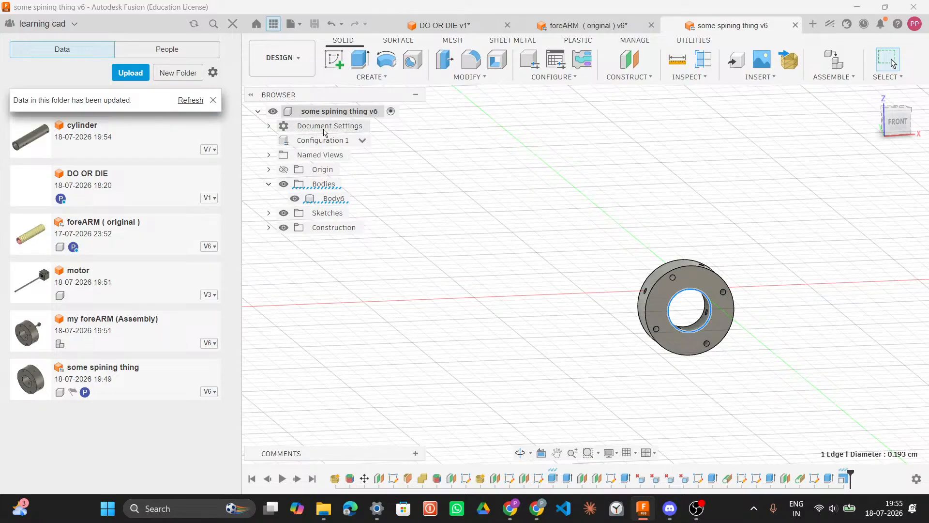
{"action": "left_click", "coordinate": [325, 111]}
{"action": "right_click", "coordinate": [324, 132]}
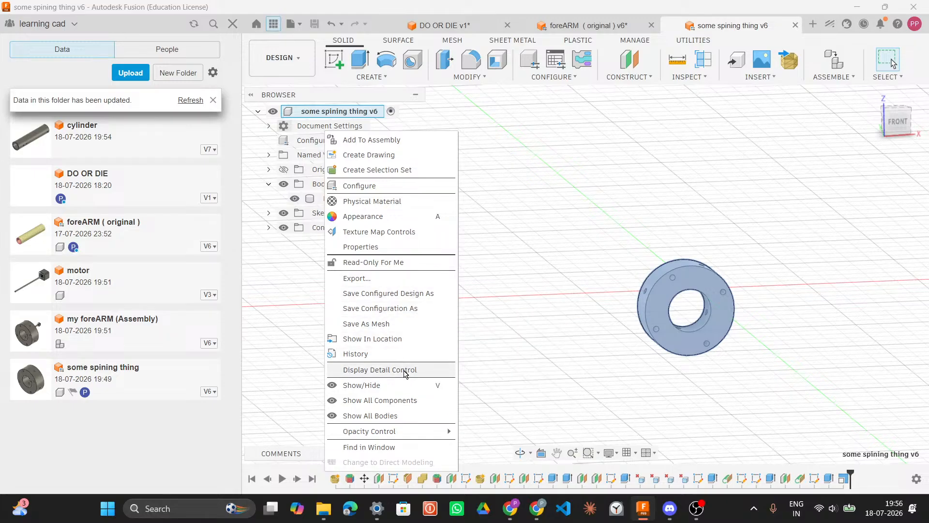
{"action": "left_click", "coordinate": [489, 194]}
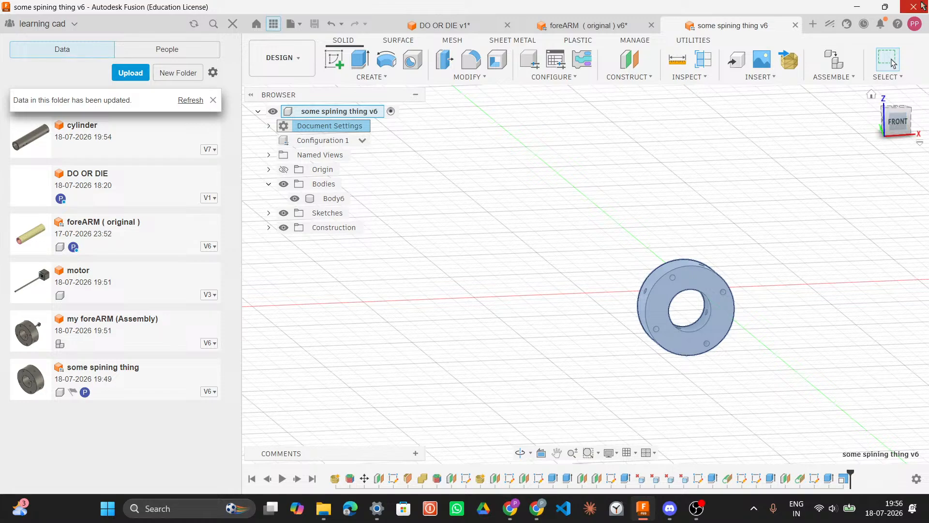
{"action": "left_click", "coordinate": [915, 24]}
{"action": "left_click", "coordinate": [893, 55]}
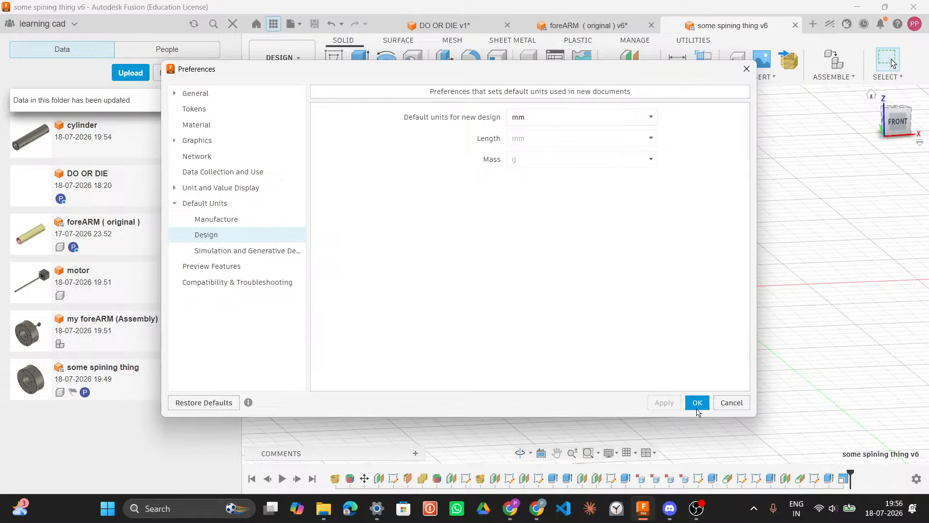
{"action": "left_click", "coordinate": [735, 403]}
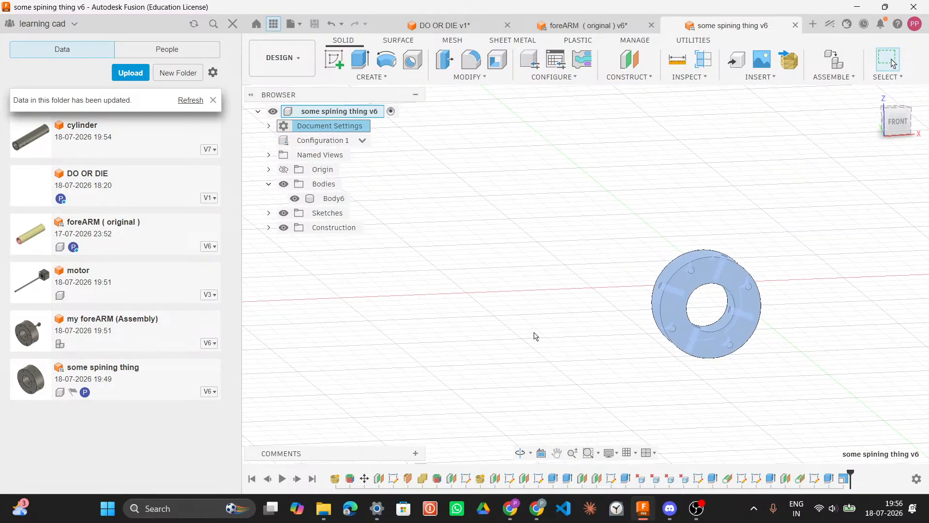
{"action": "scroll", "coordinate": [529, 324], "scroll_direction": "down", "scroll_amount": 2}
{"action": "middle_click_drag", "start_coordinate": [507, 351], "coordinate": [490, 359]}
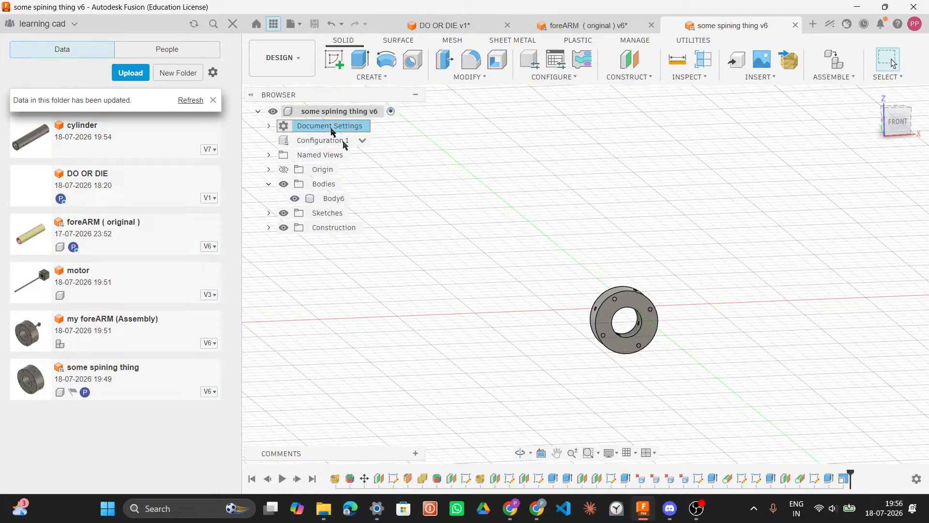
{"action": "left_click", "coordinate": [362, 140]}
{"action": "left_click", "coordinate": [362, 141]}
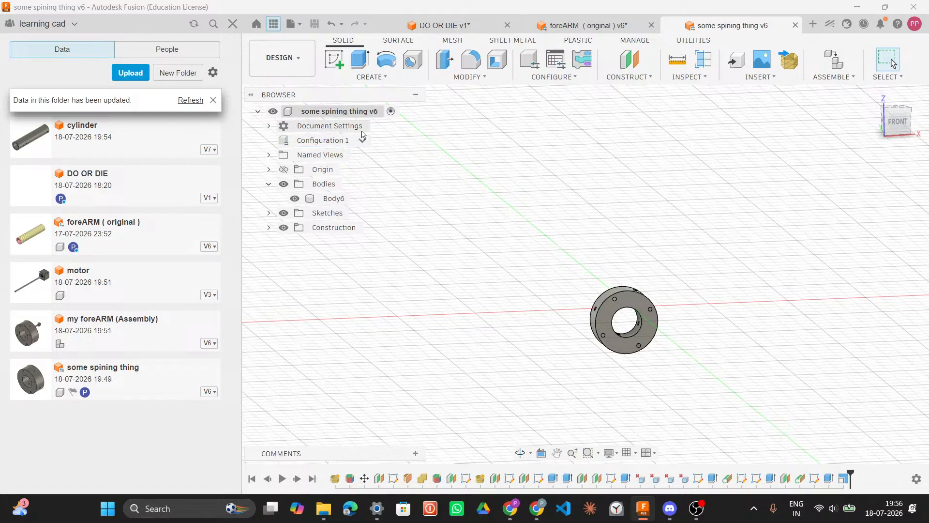
{"action": "right_click", "coordinate": [285, 127]}
{"action": "key", "text": "Escape"}
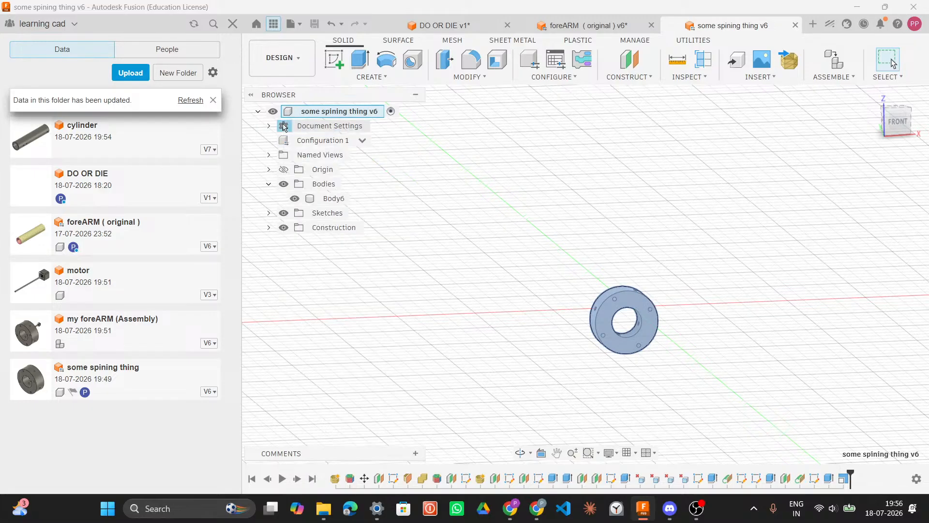
Step: Change the spinning part's document units to millimetres
{"action": "left_click", "coordinate": [268, 126]}
{"action": "left_click", "coordinate": [269, 126]}
{"action": "left_click", "coordinate": [269, 126]}
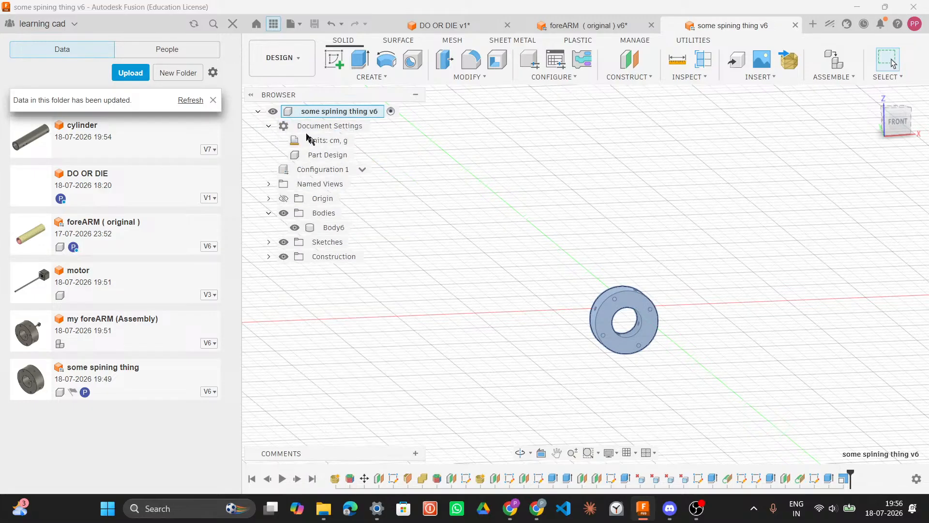
{"action": "left_click", "coordinate": [362, 141]}
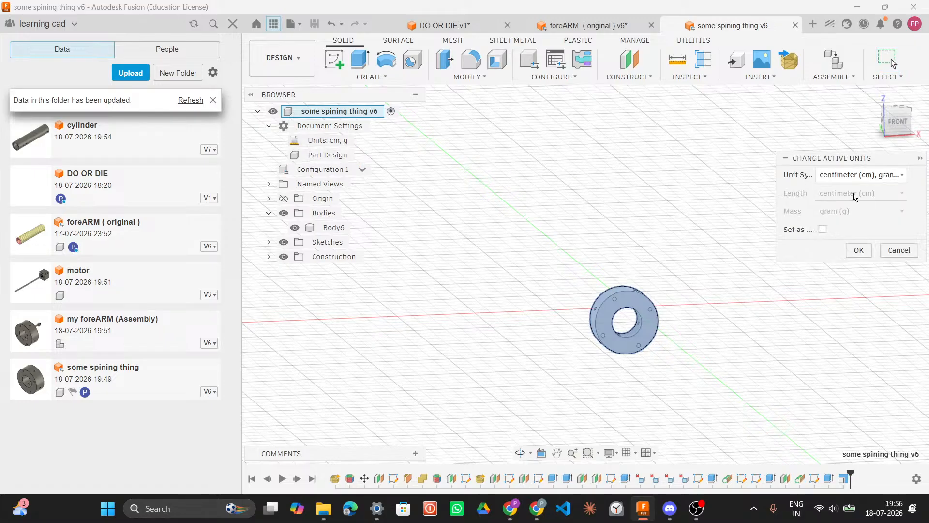
{"action": "left_click", "coordinate": [890, 177]}
{"action": "left_click", "coordinate": [882, 193]}
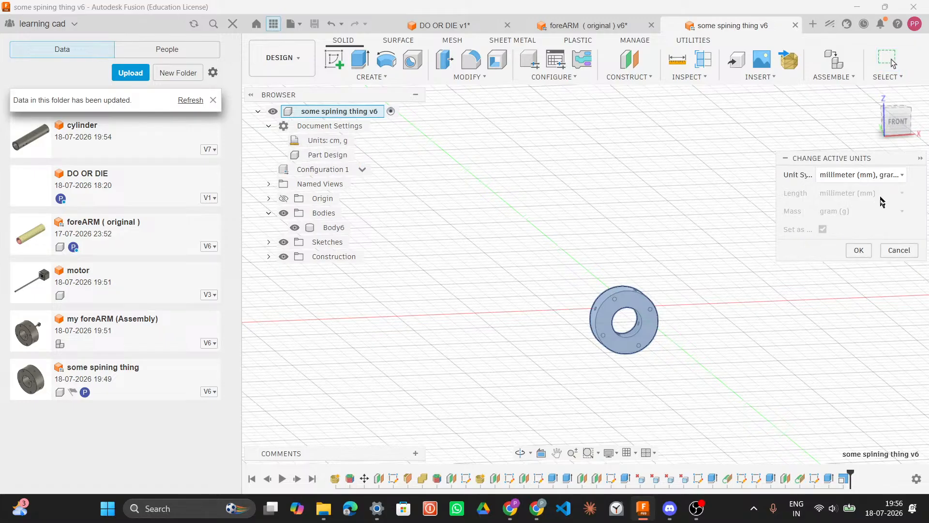
{"action": "left_click", "coordinate": [857, 251]}
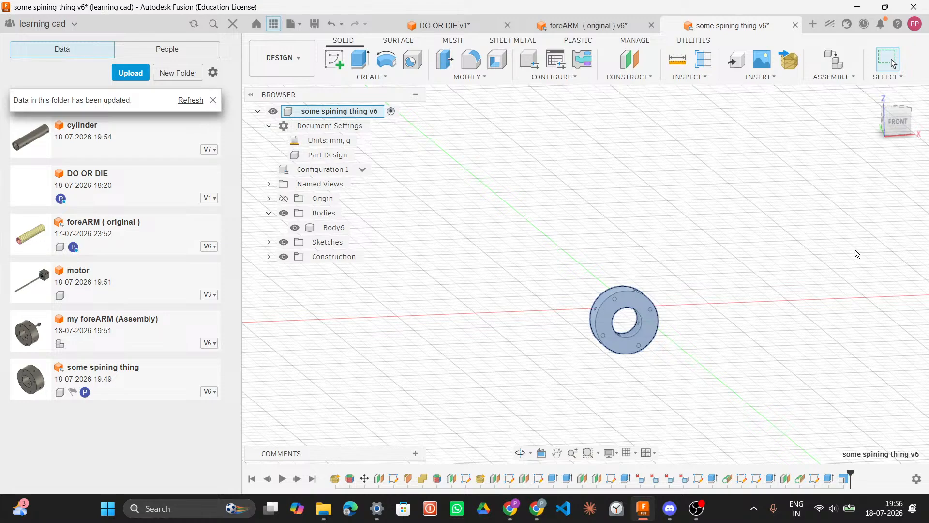
Step: Select the spinning part's inner hole edge to check its diameter, zooming and orbiting around the part
{"action": "left_click", "coordinate": [639, 320]}
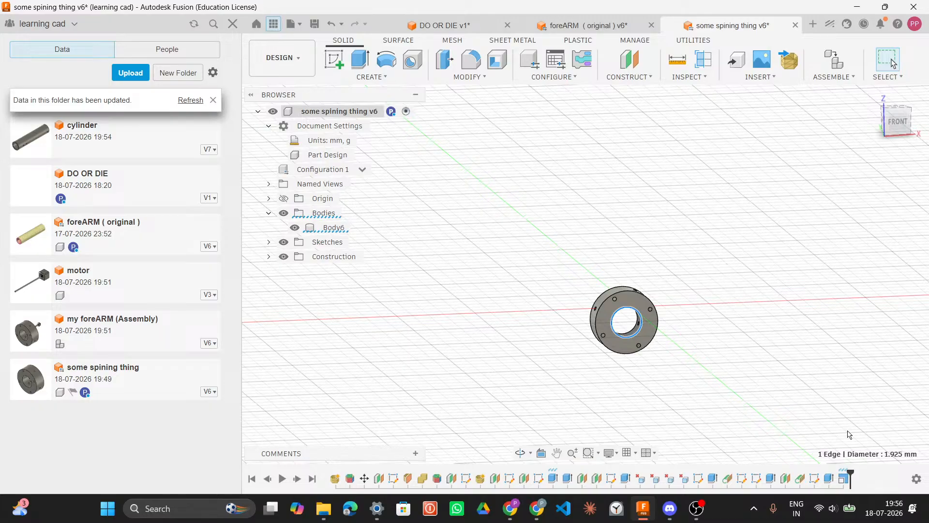
{"action": "left_click_drag", "start_coordinate": [850, 471], "coordinate": [836, 477]}
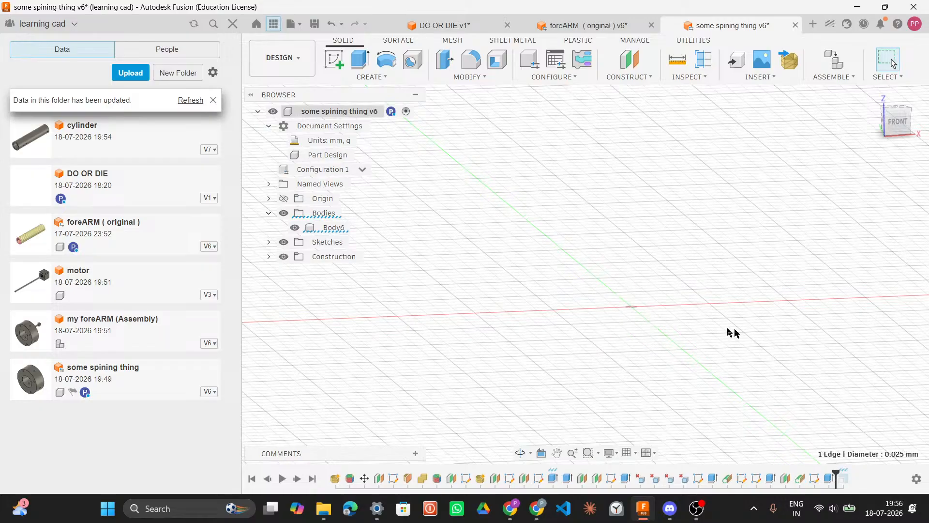
{"action": "scroll", "coordinate": [629, 309], "scroll_direction": "up", "scroll_amount": 5}
{"action": "middle_click_drag", "start_coordinate": [625, 320], "coordinate": [689, 239]}
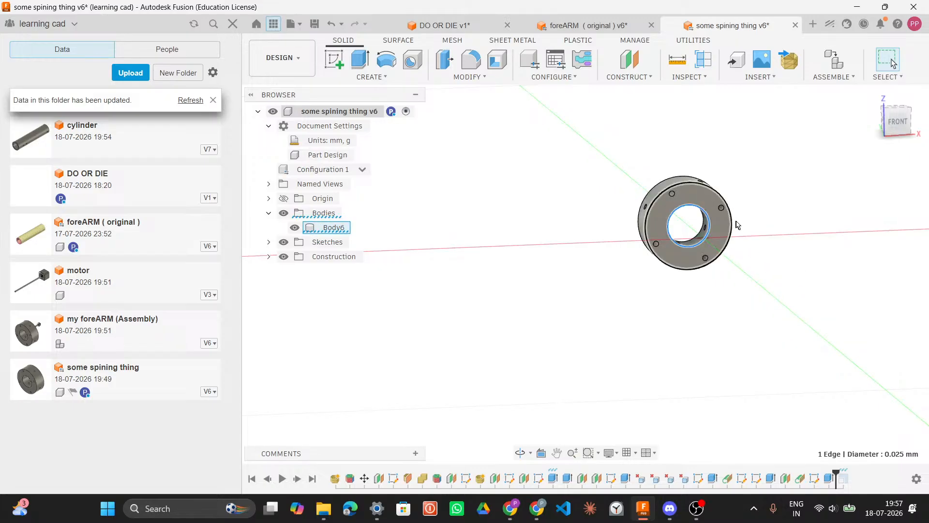
{"action": "scroll", "coordinate": [739, 245], "scroll_direction": "up", "scroll_amount": 2}
{"action": "middle_click_drag", "start_coordinate": [739, 245], "coordinate": [723, 319]}
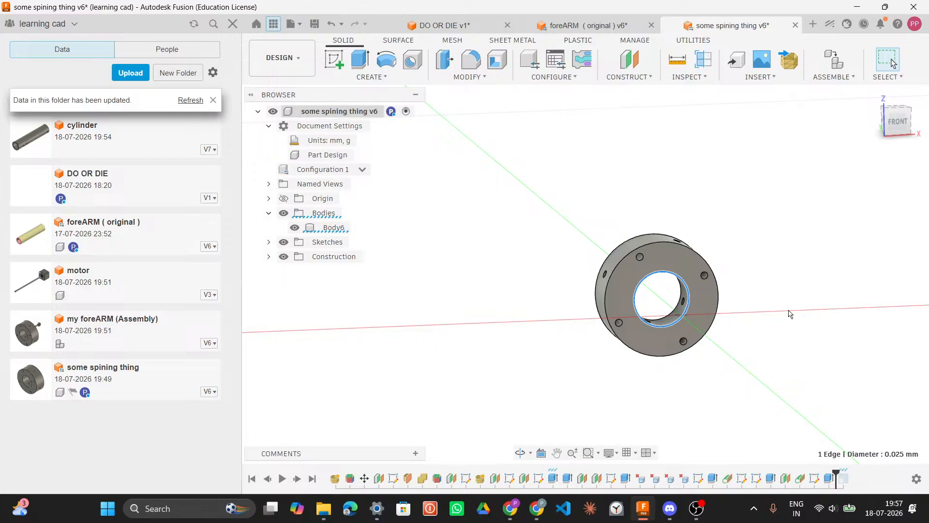
{"action": "key", "text": "Escape"}
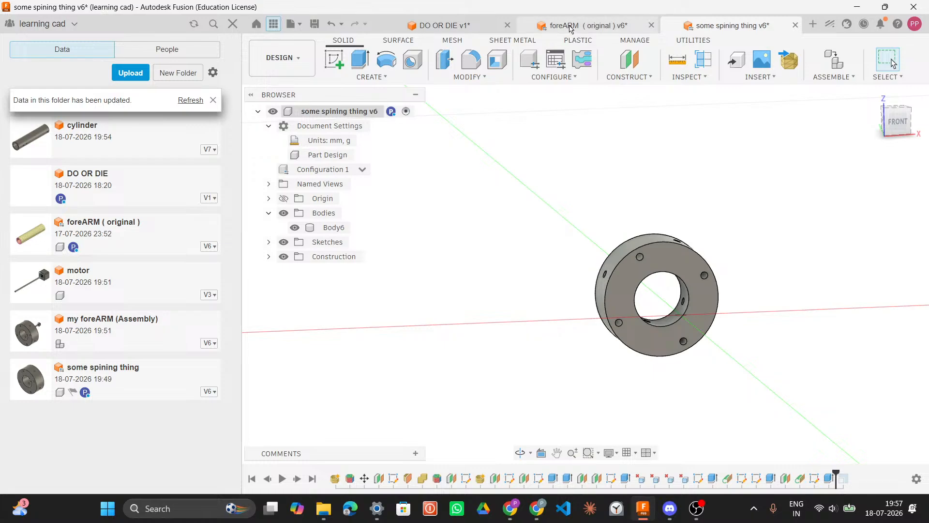
Step: Switch to the foreARM document and select the cylinder's outer end edge to read its size
{"action": "left_click", "coordinate": [588, 27]}
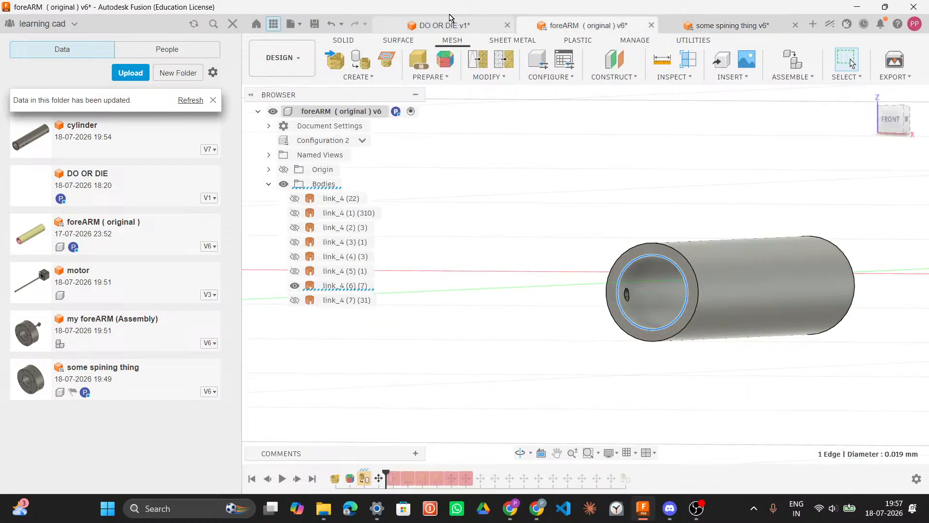
{"action": "scroll", "coordinate": [664, 197], "scroll_direction": "up", "scroll_amount": 2}
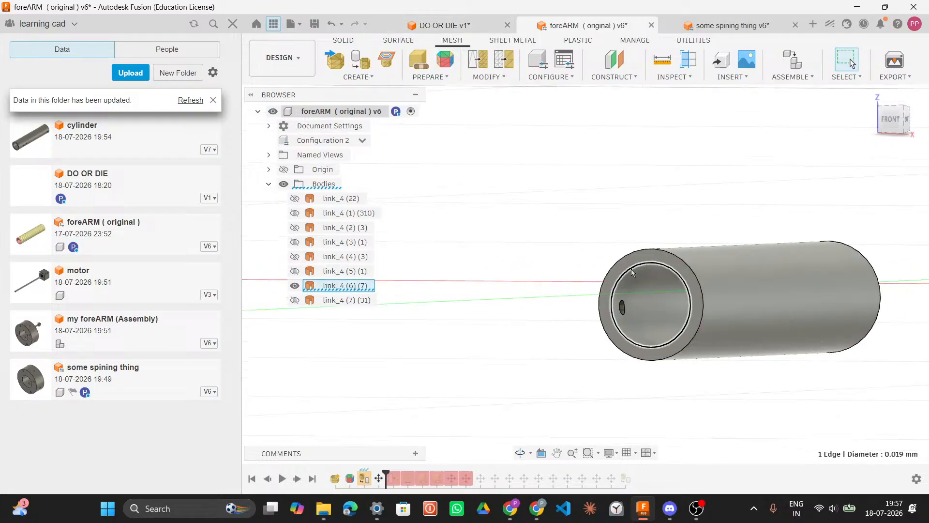
{"action": "left_click", "coordinate": [661, 251]}
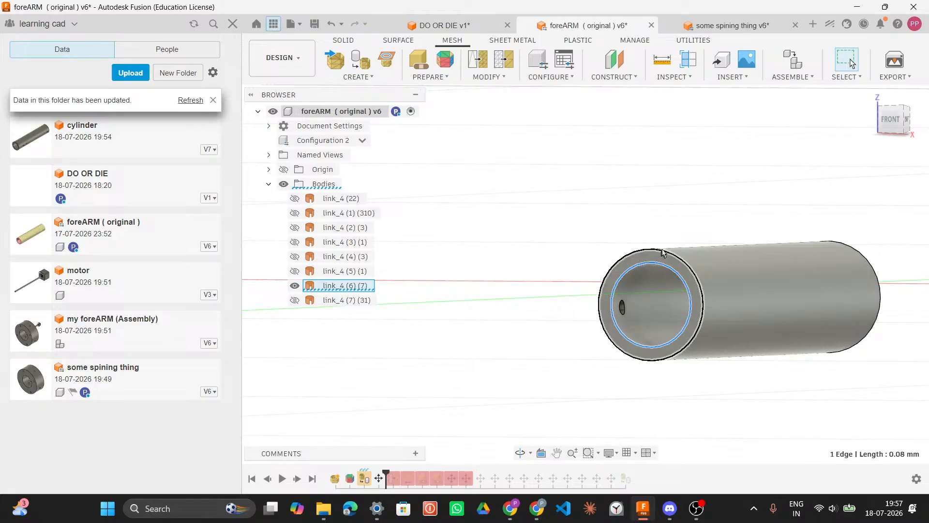
Step: In the DO OR DIE sketch, draw a center-diameter circle at the origin with a 0.08 diameter
{"action": "left_click", "coordinate": [494, 28]}
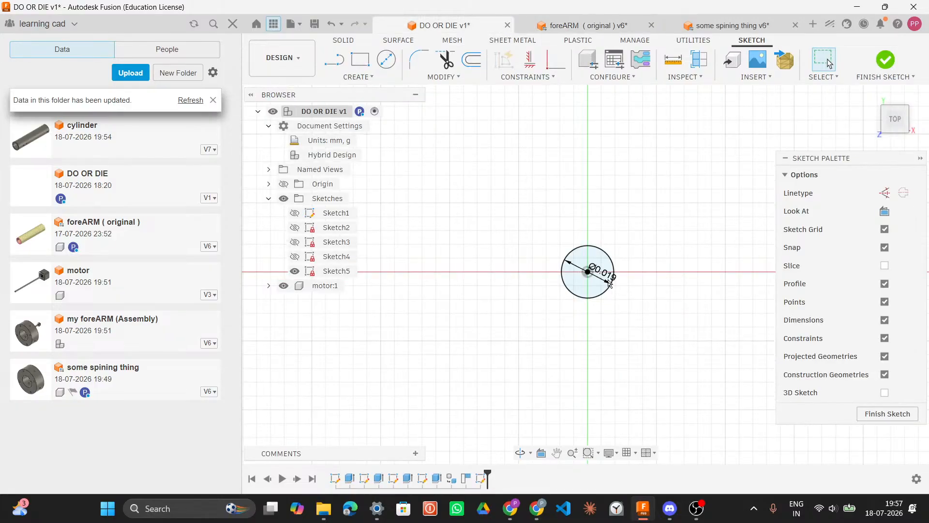
{"action": "left_click", "coordinate": [391, 63]}
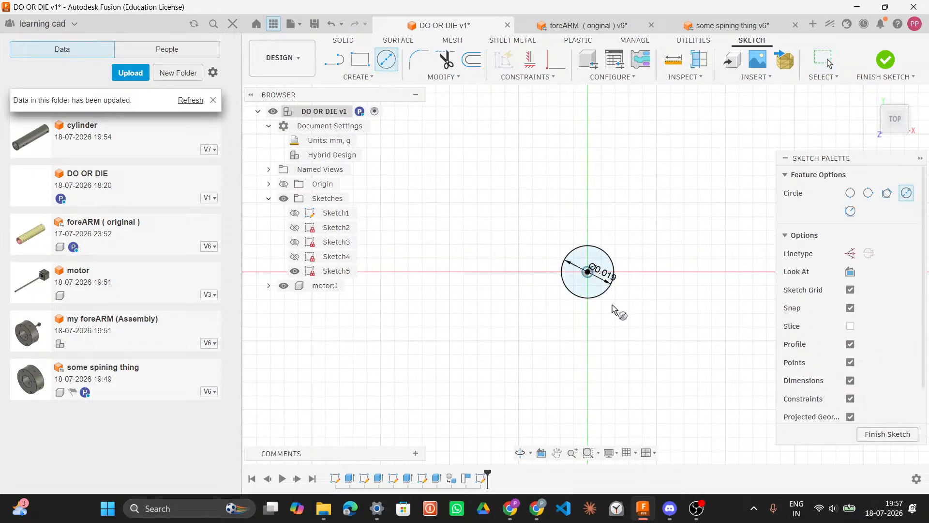
{"action": "type", "text": "0.0"}
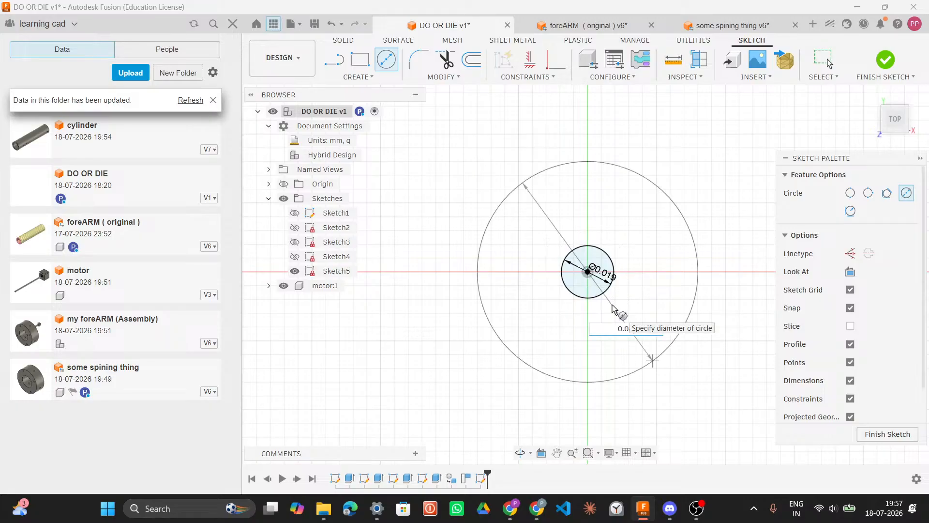
{"action": "type", "text": "8"}
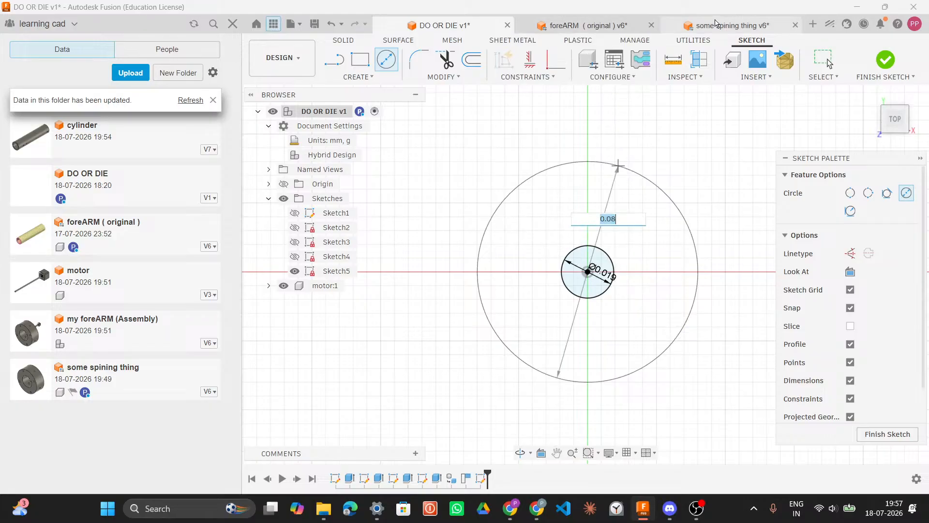
{"action": "key", "text": "Return"}
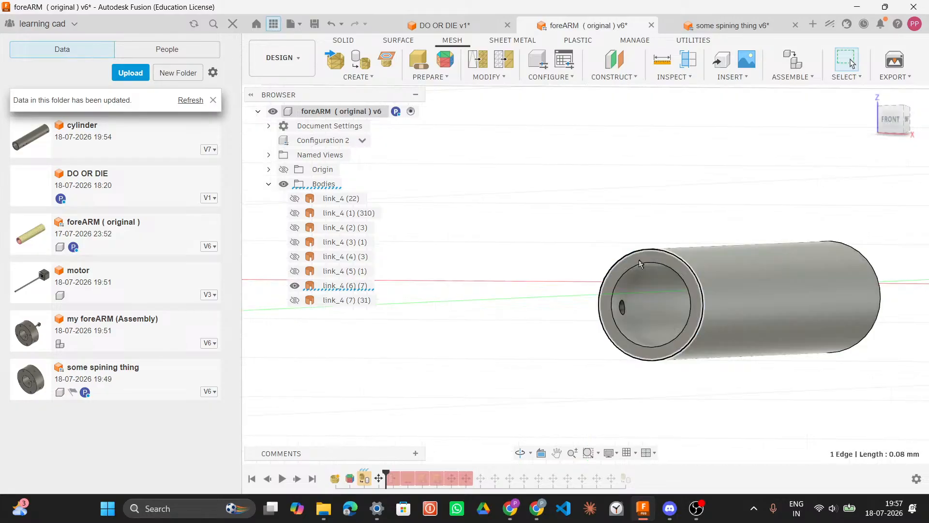
Step: Select the foreARM cylinder's end edges and its body to check their dimensions
{"action": "left_click", "coordinate": [636, 269]}
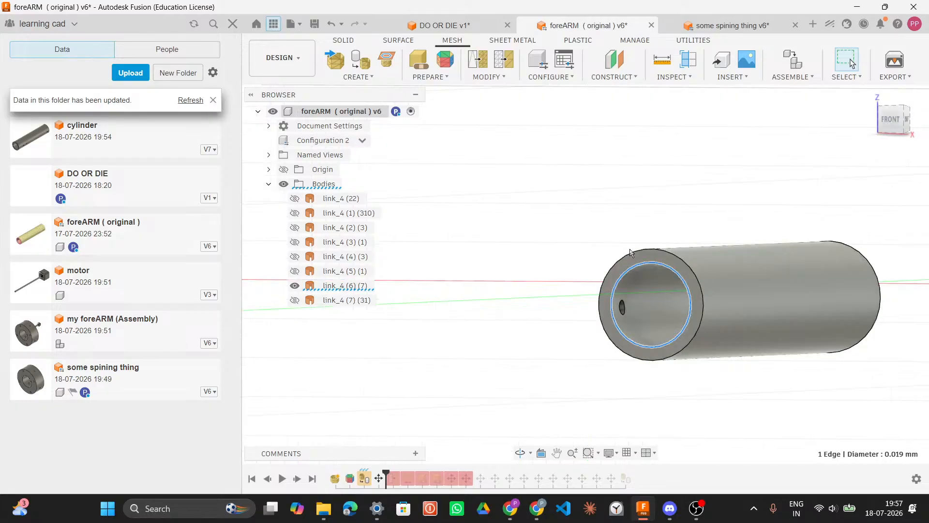
{"action": "left_click", "coordinate": [630, 253]}
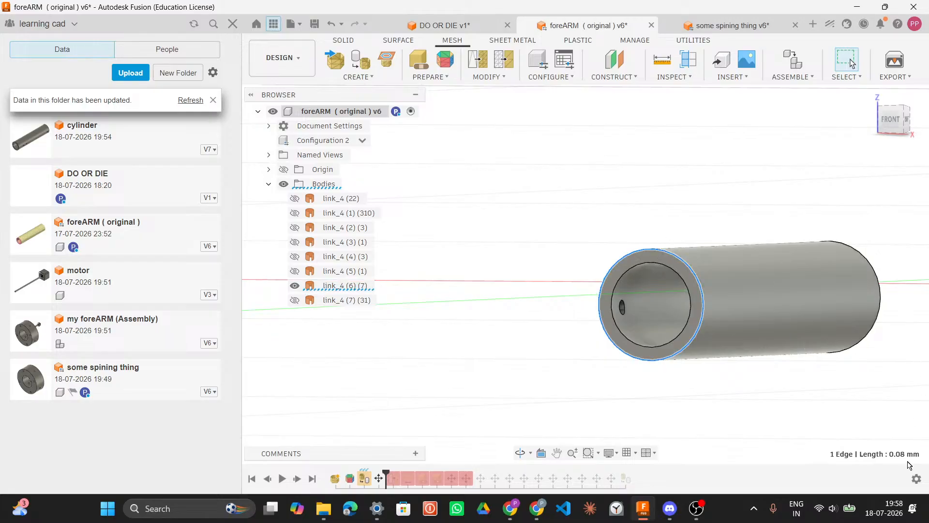
{"action": "left_click", "coordinate": [881, 299]}
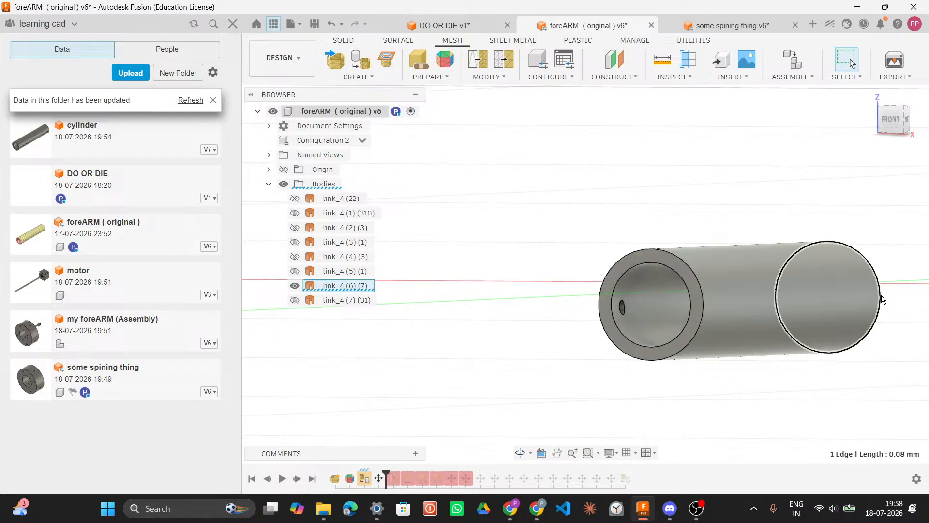
{"action": "left_click", "coordinate": [632, 272]}
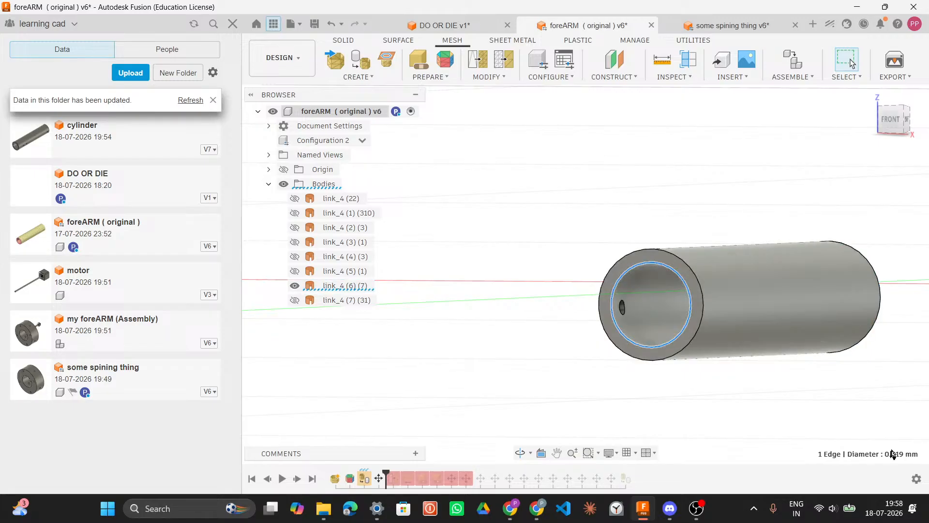
{"action": "left_click", "coordinate": [652, 252]}
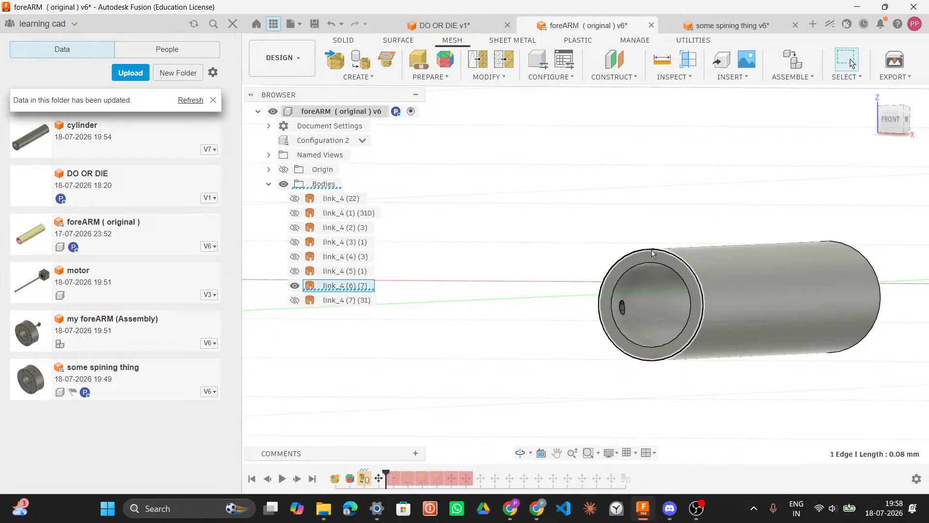
{"action": "scroll", "coordinate": [652, 252], "scroll_direction": "up", "scroll_amount": 5}
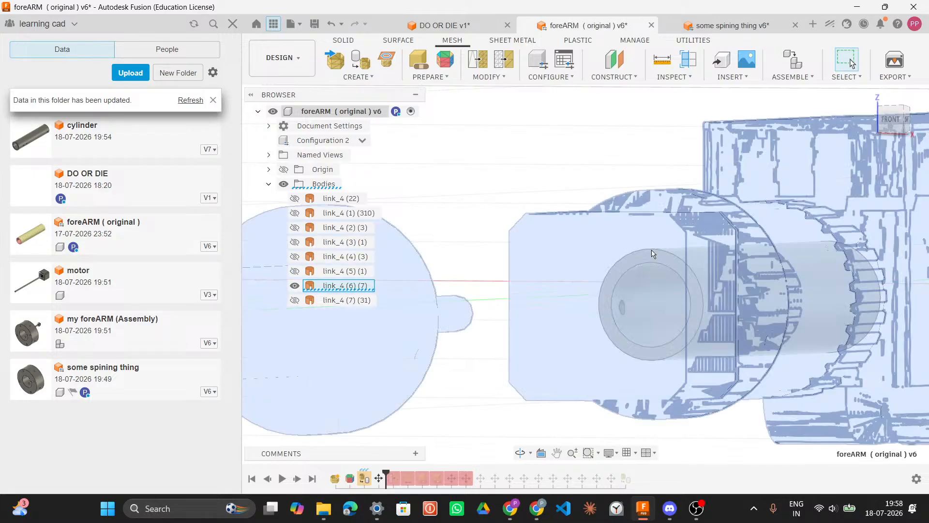
{"action": "scroll", "coordinate": [652, 252], "scroll_direction": "down", "scroll_amount": 2}
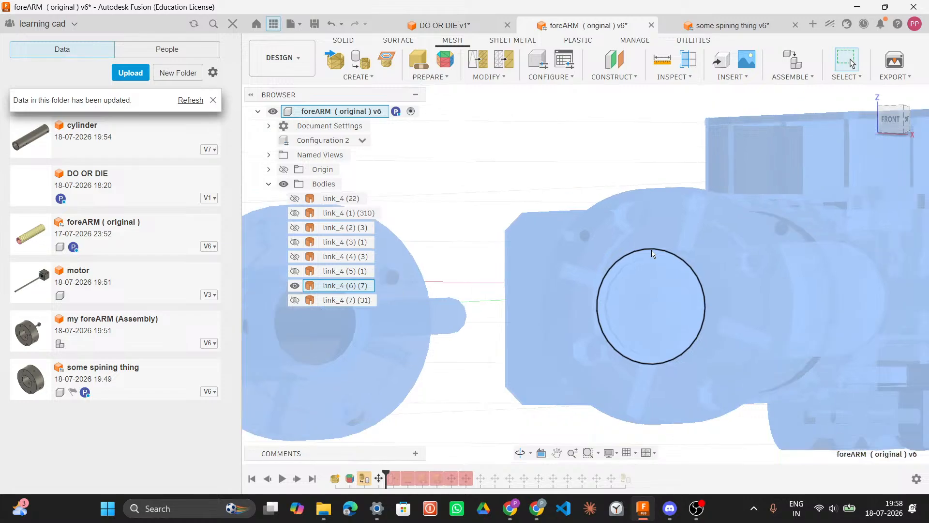
{"action": "left_click", "coordinate": [662, 143]}
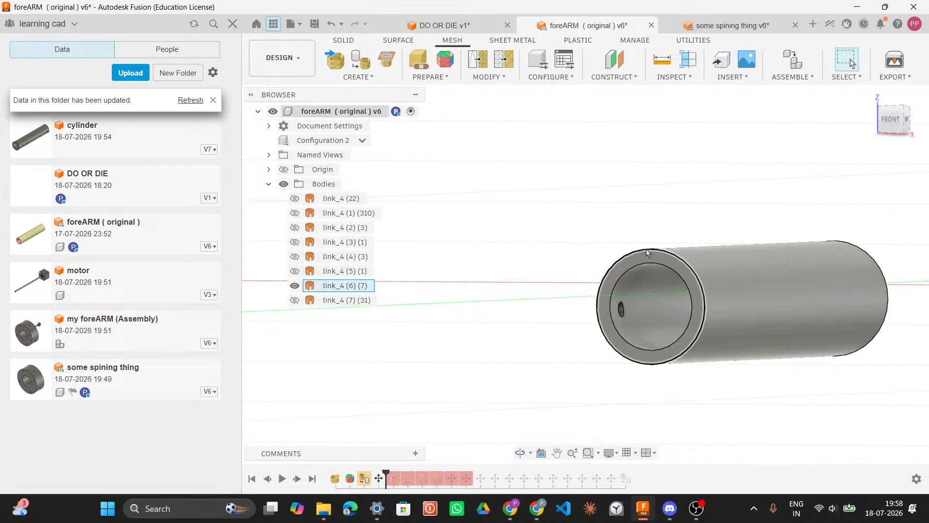
{"action": "left_click", "coordinate": [647, 249]}
{"action": "right_click", "coordinate": [647, 249]}
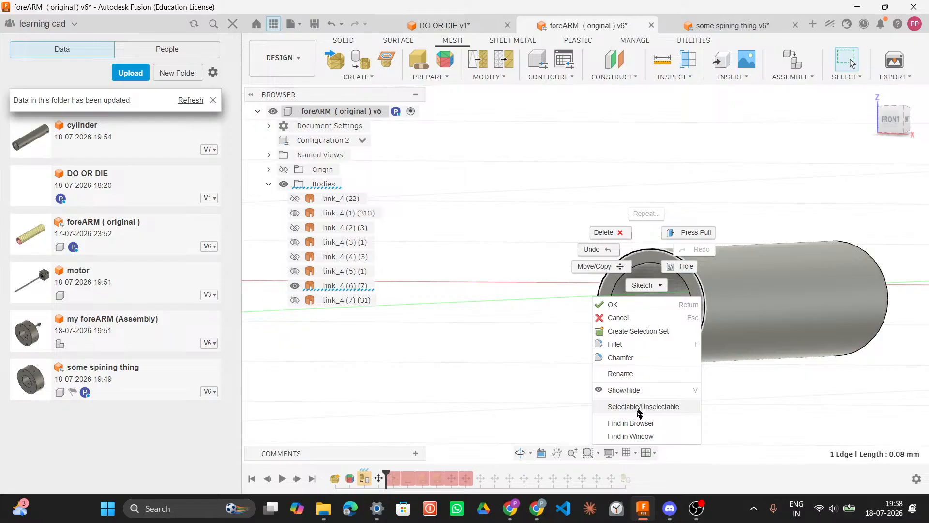
{"action": "left_click", "coordinate": [560, 343]}
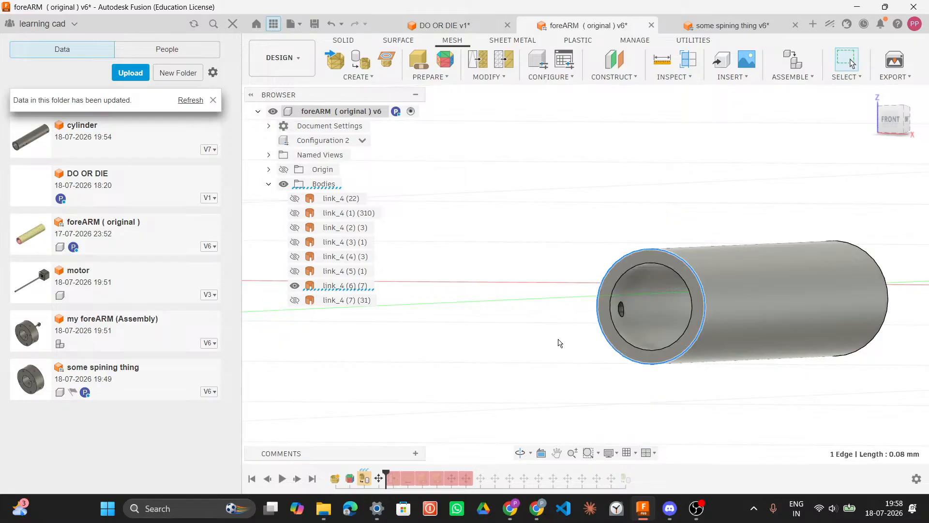
{"action": "left_click", "coordinate": [341, 287]}
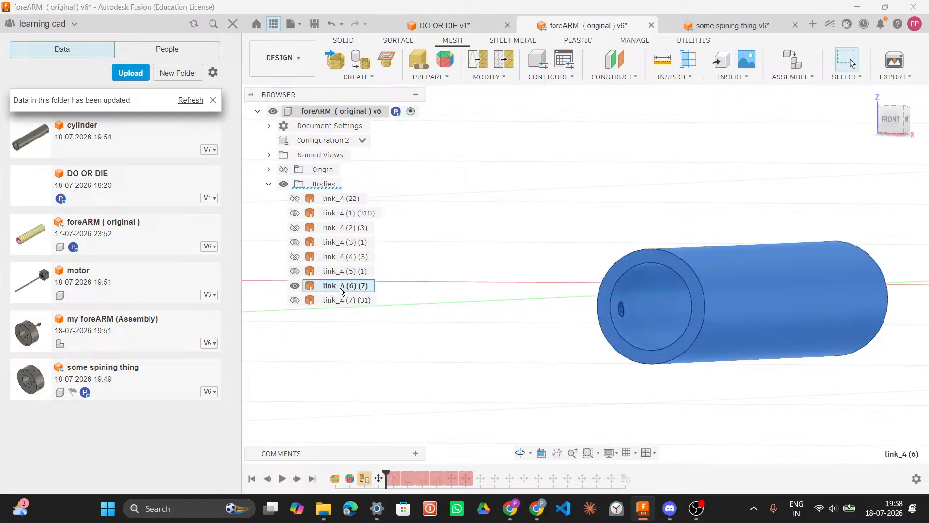
{"action": "left_click", "coordinate": [454, 334]}
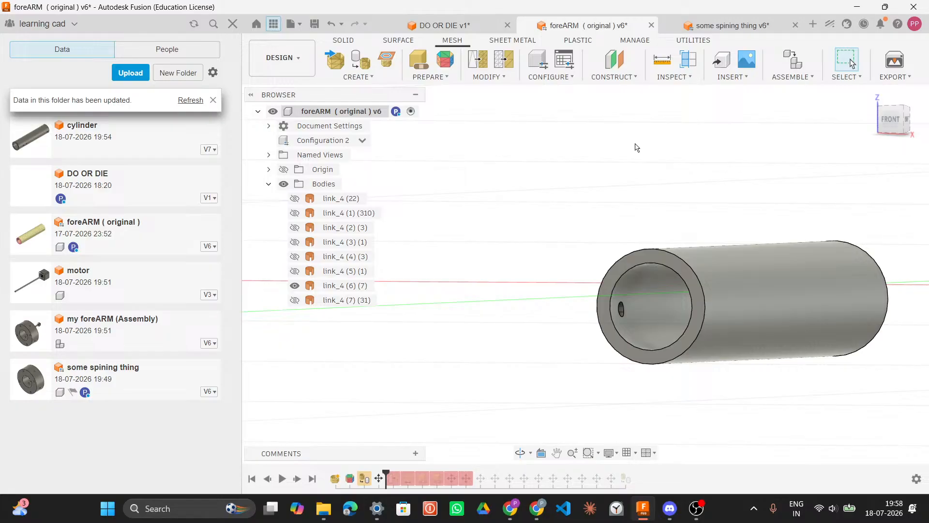
Step: Orbit the foreARM cylinder and select its inner edge and outer face to read their sizes
{"action": "key", "text": "XF86AudioMicMute"}
{"action": "key", "text": "XF86AudioMicMute"}
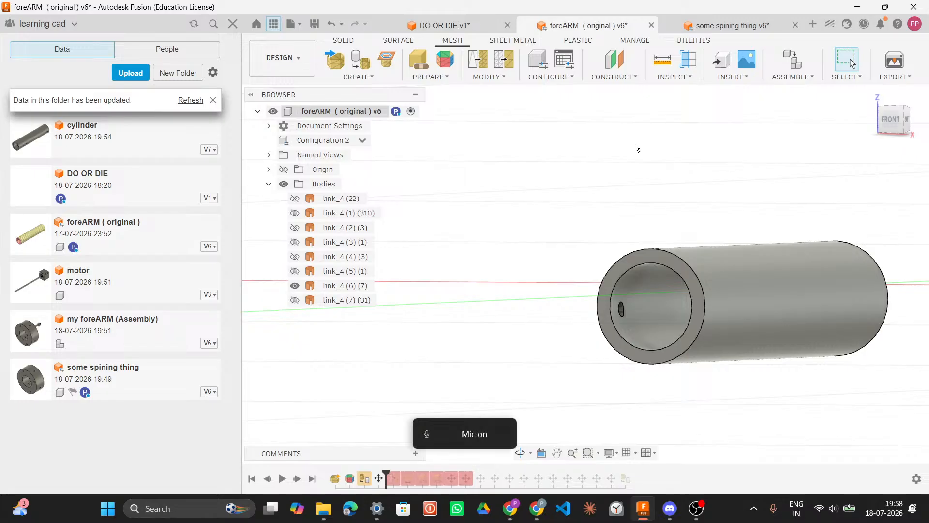
{"action": "middle_click_drag", "start_coordinate": [712, 184], "coordinate": [637, 159]}
{"action": "scroll", "coordinate": [636, 159], "scroll_direction": "down", "scroll_amount": 1}
{"action": "left_click", "coordinate": [627, 252]}
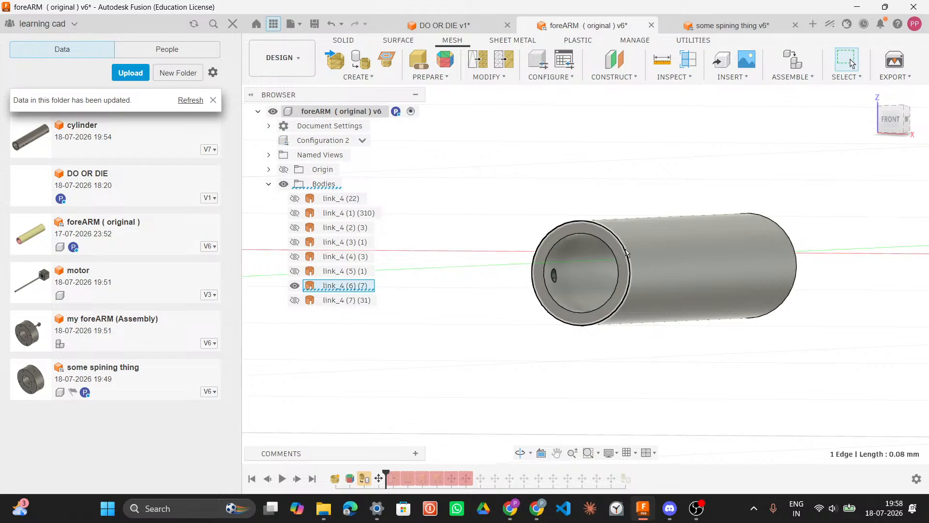
{"action": "left_click", "coordinate": [667, 247]}
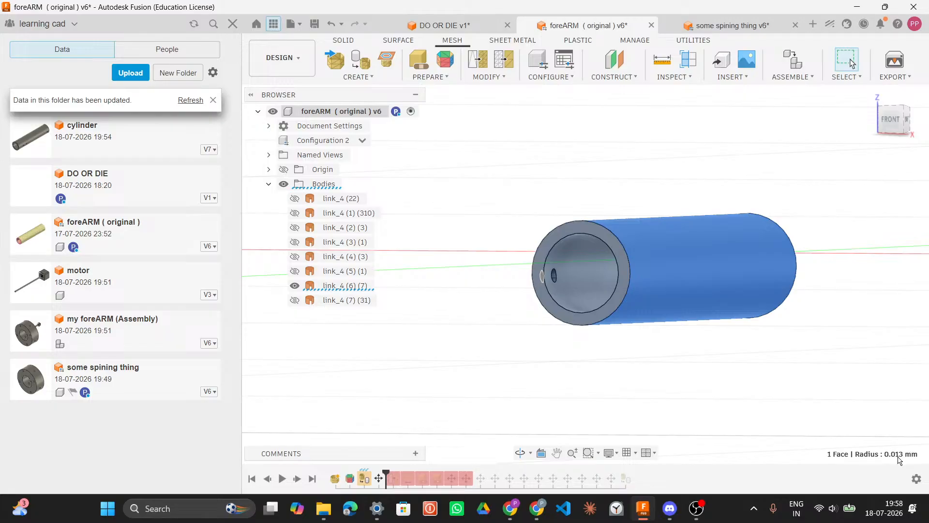
Step: Switch between the DO OR DIE sketch and the foreARM document to compare the circle sizes
{"action": "left_click", "coordinate": [419, 25]}
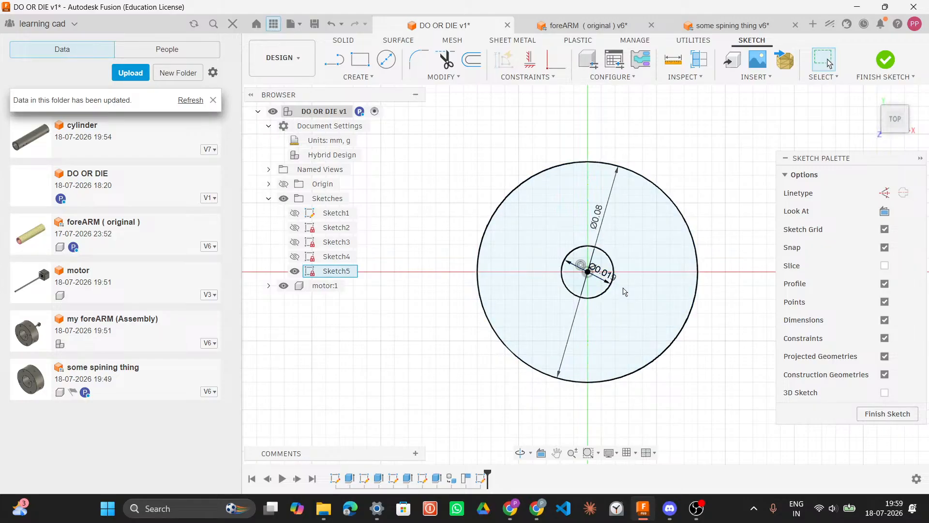
{"action": "left_click", "coordinate": [598, 27]}
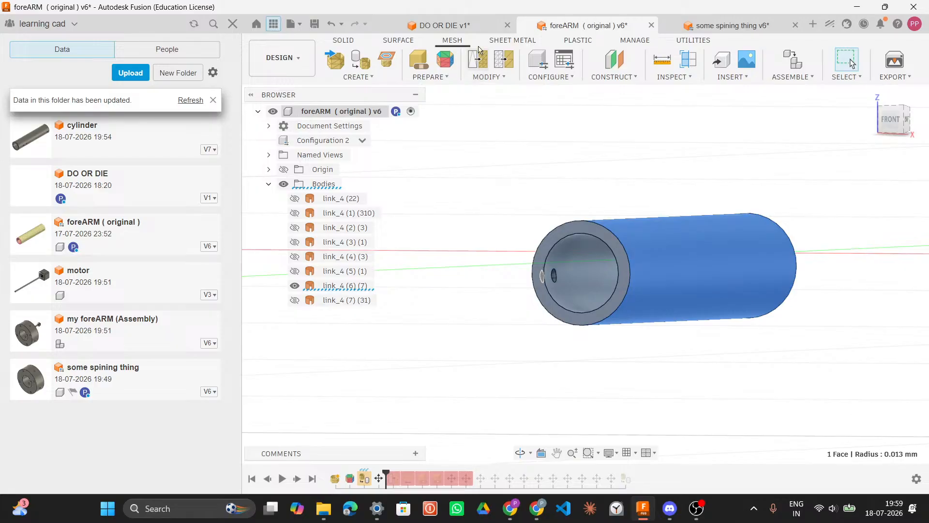
{"action": "left_click", "coordinate": [448, 26]}
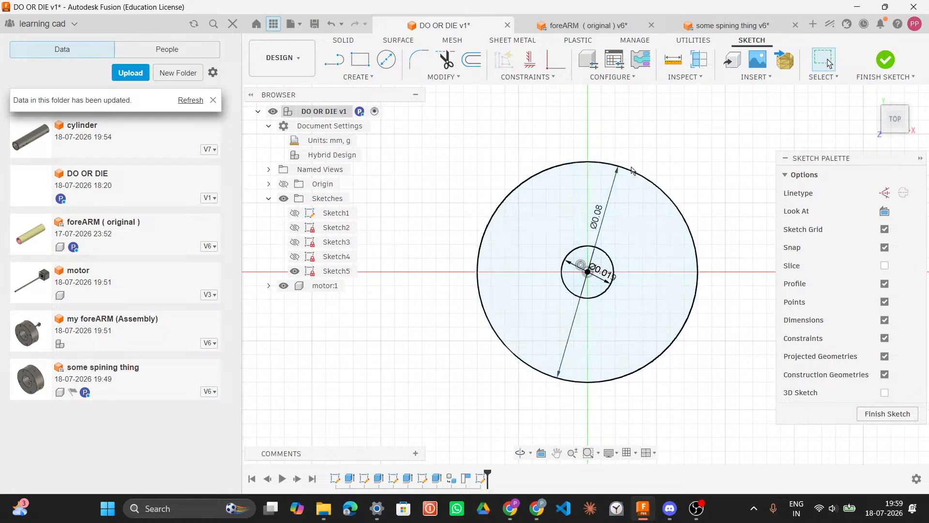
Step: Set the outer circle's diameter in the DO OR DIE sketch to 0.026
{"action": "double_click", "coordinate": [597, 216]}
{"action": "key", "text": "BackSpace"}
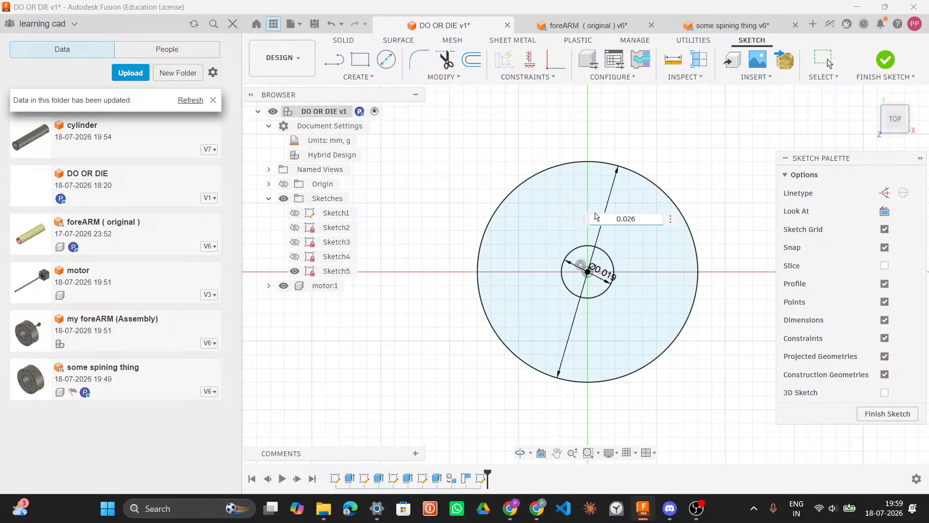
{"action": "type", "text": "0.026"}
{"action": "key", "text": "Return"}
{"action": "scroll", "coordinate": [603, 273], "scroll_direction": "down", "scroll_amount": 3}
{"action": "scroll", "coordinate": [605, 273], "scroll_direction": "up", "scroll_amount": 2}
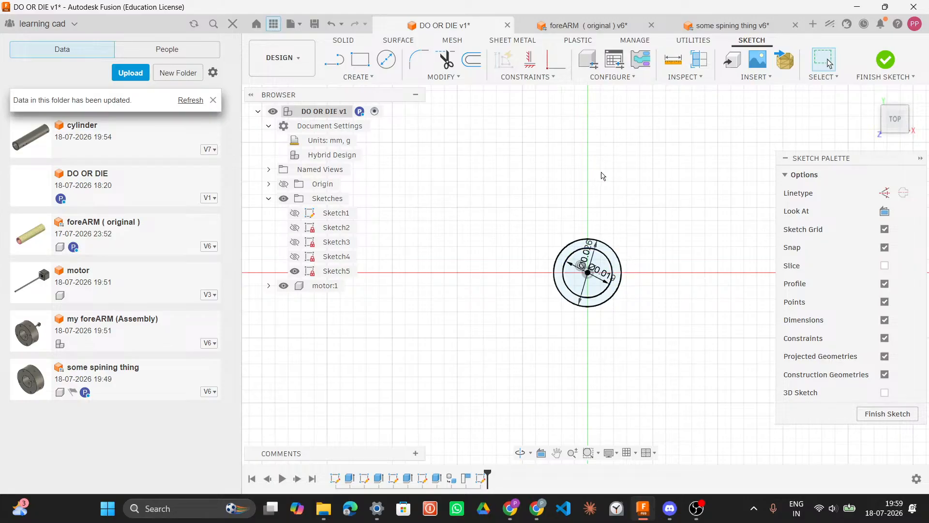
Step: Measure the foreARM cylinder's length between its two end edges
{"action": "key", "text": "e"}
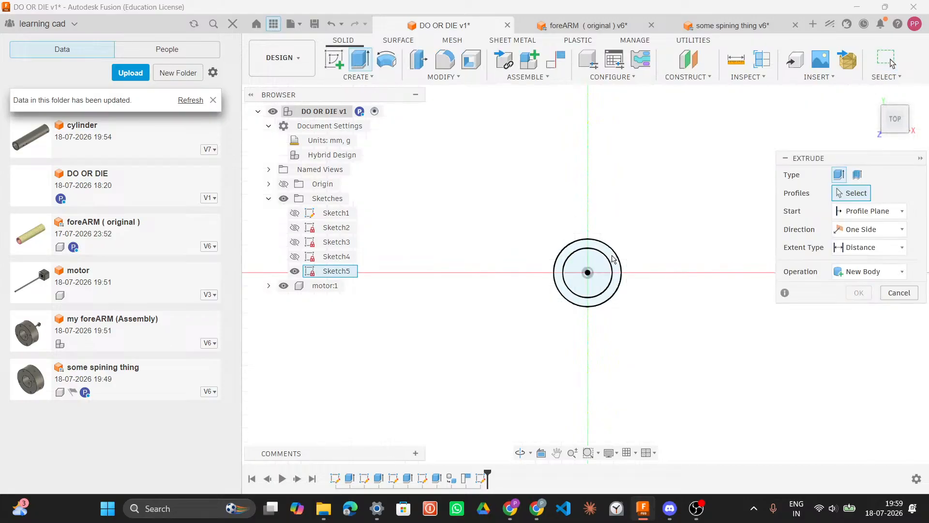
{"action": "left_click", "coordinate": [613, 256]}
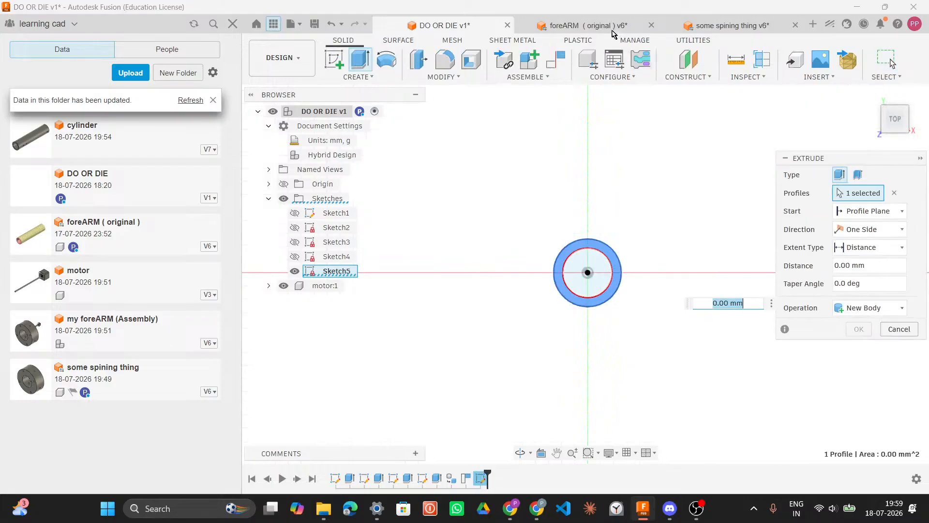
{"action": "key", "text": "ctrl+Tab"}
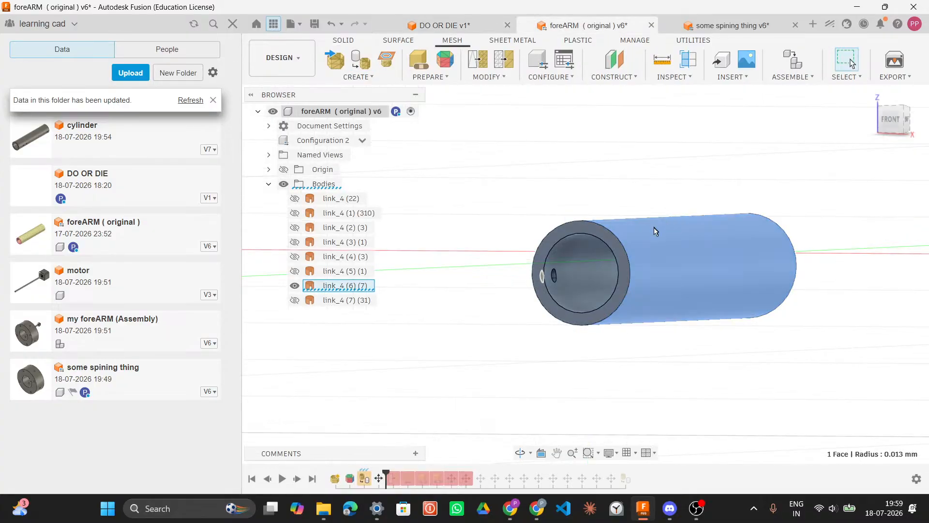
{"action": "middle_click_drag", "start_coordinate": [776, 209], "coordinate": [722, 211], "text": "shift"}
{"action": "left_click", "coordinate": [663, 59]}
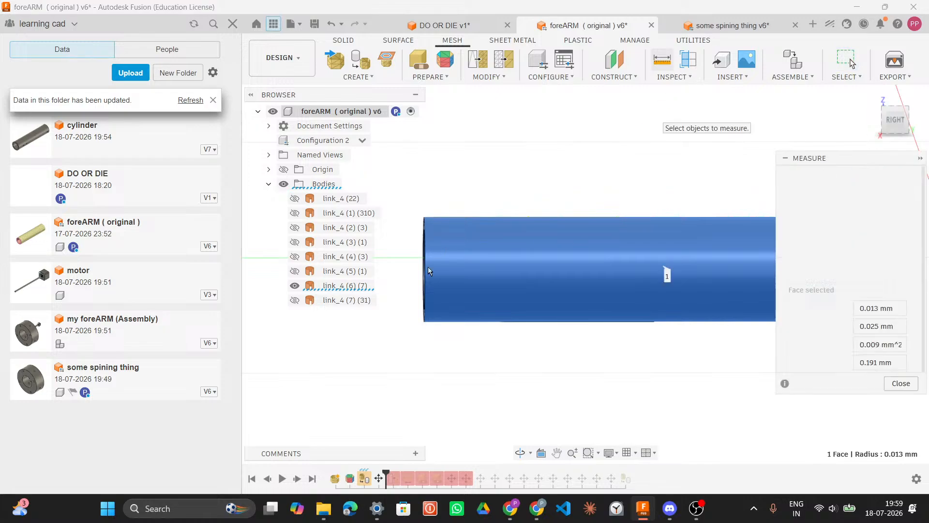
{"action": "key", "text": "Escape"}
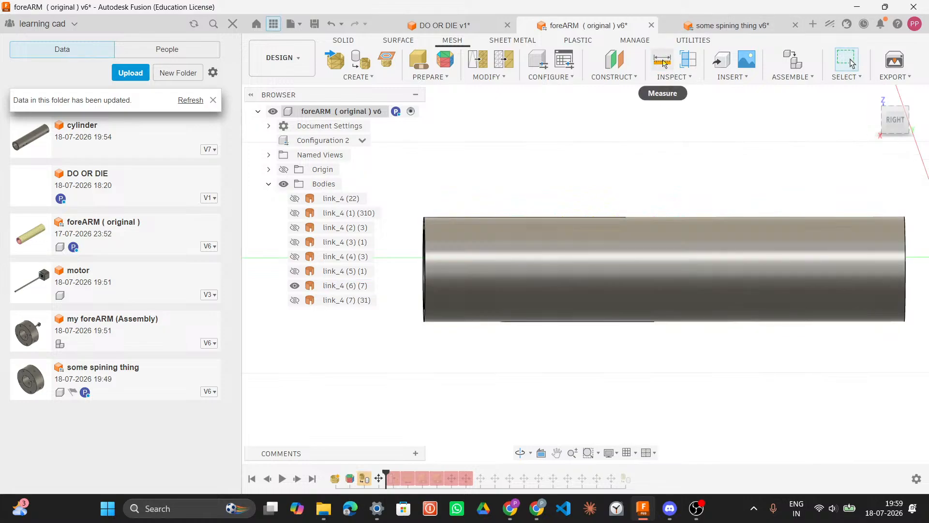
{"action": "key", "text": "i"}
{"action": "scroll", "coordinate": [432, 237], "scroll_direction": "up", "scroll_amount": 2}
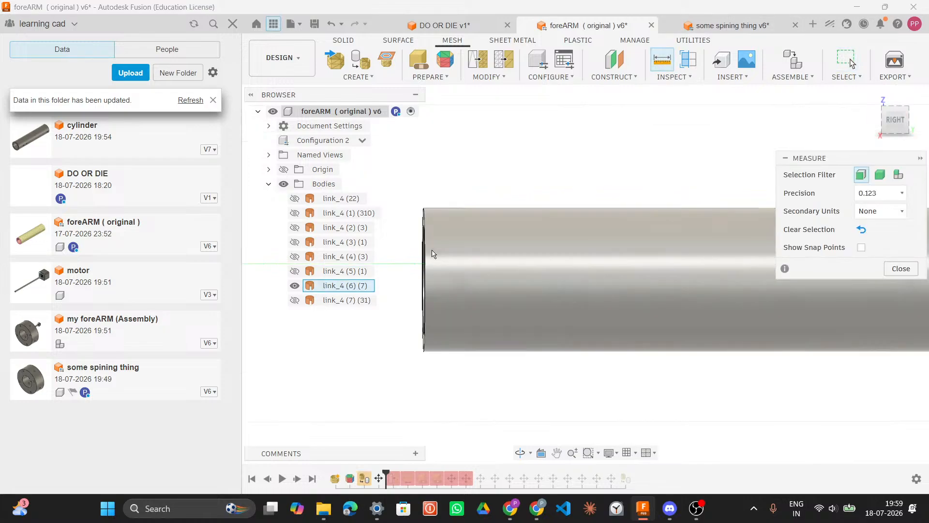
{"action": "left_click", "coordinate": [425, 260]}
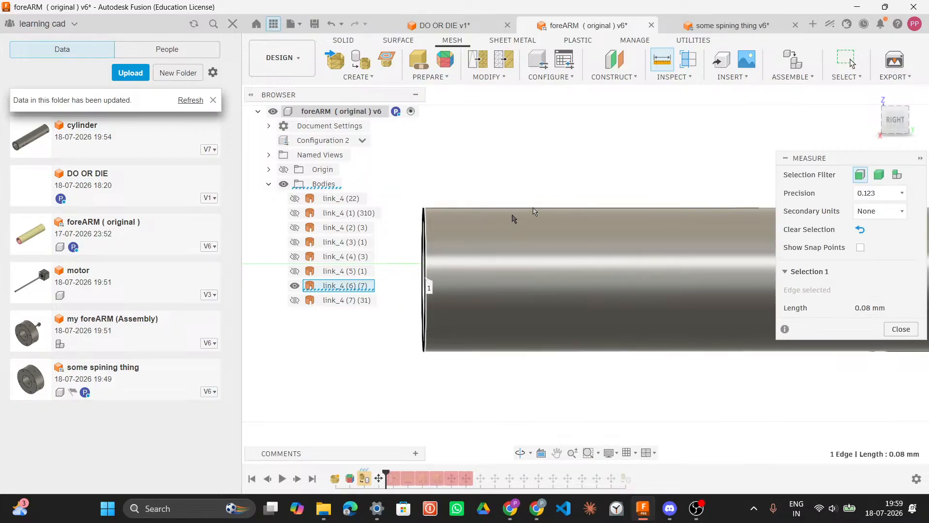
{"action": "middle_click_drag", "start_coordinate": [589, 164], "coordinate": [162, 146]}
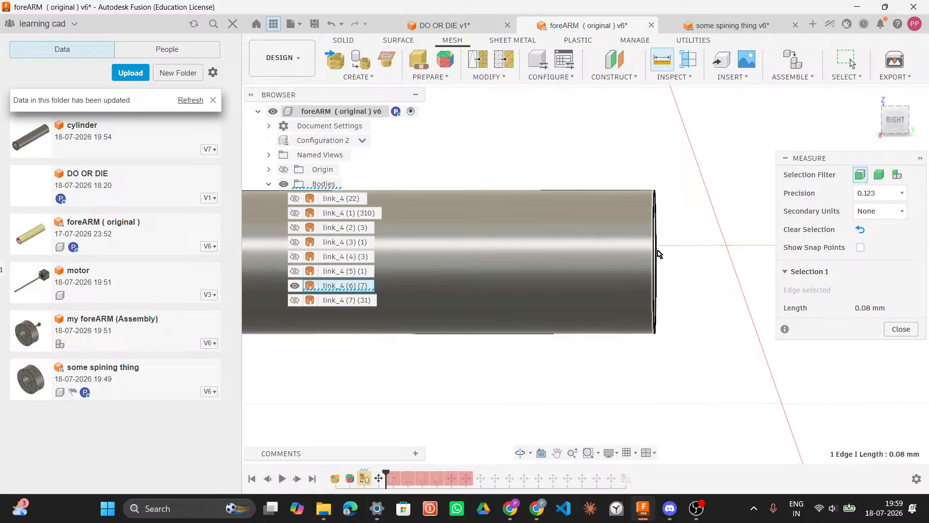
{"action": "left_click", "coordinate": [658, 253]}
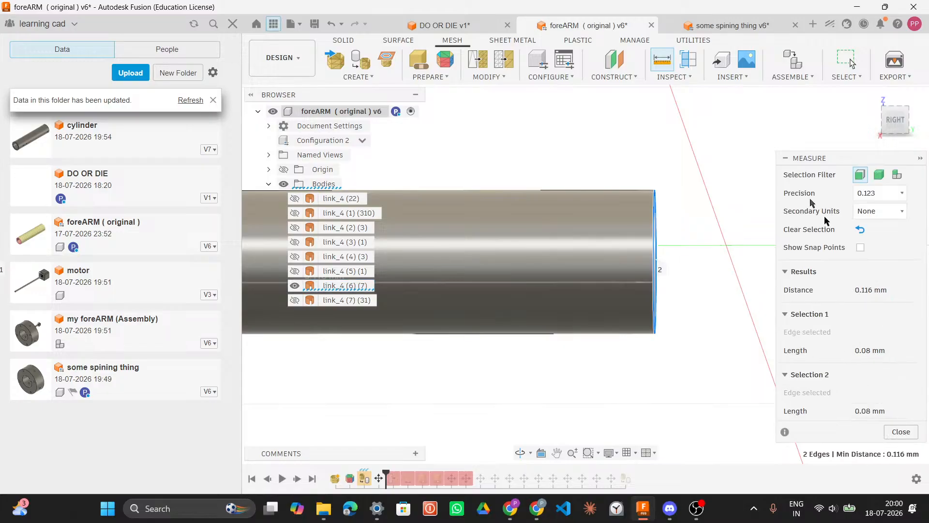
Step: In DO OR DIE, extrude the ring profile between the two circles 0.116 mm as a new body
{"action": "left_click", "coordinate": [471, 29]}
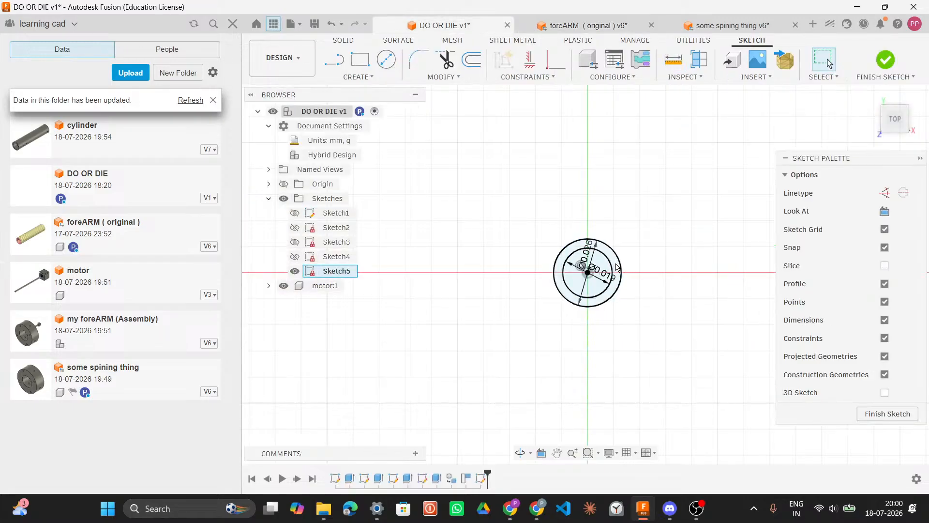
{"action": "key", "text": "q"}
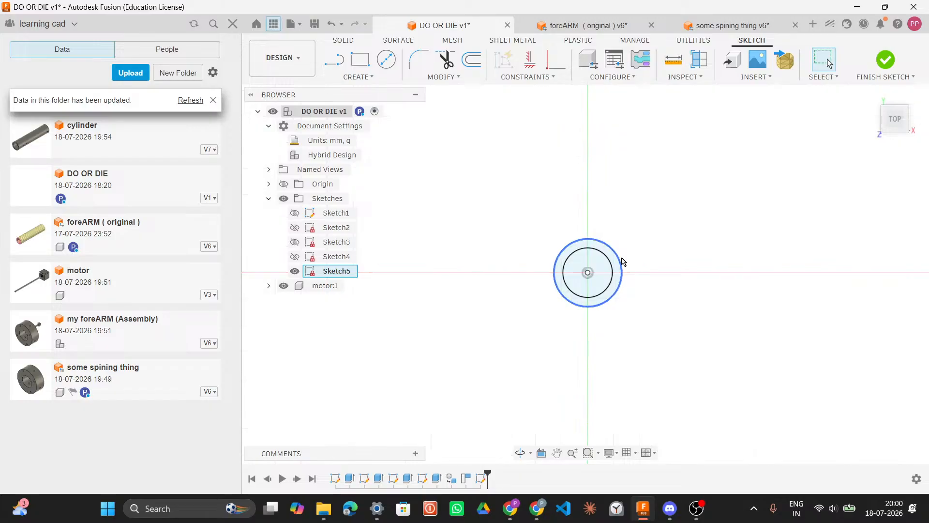
{"action": "left_click", "coordinate": [617, 266]}
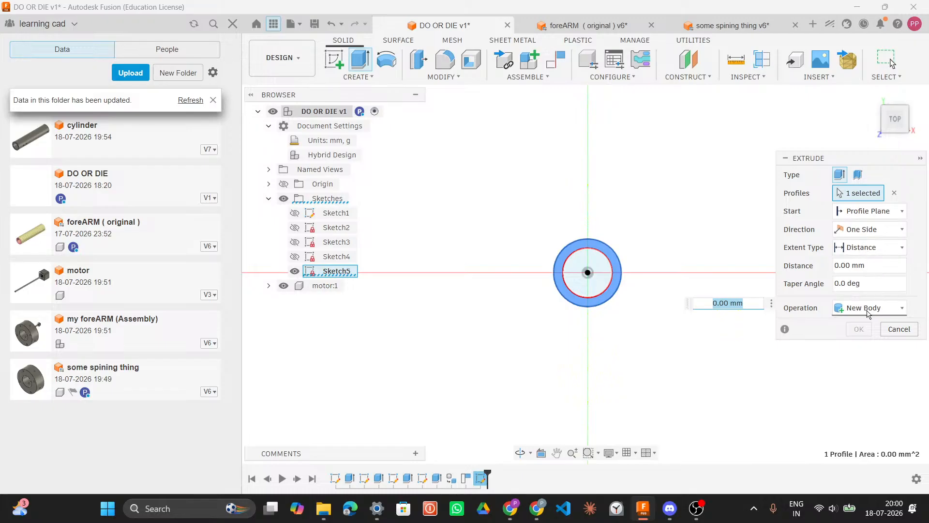
{"action": "type", "text": "0"}
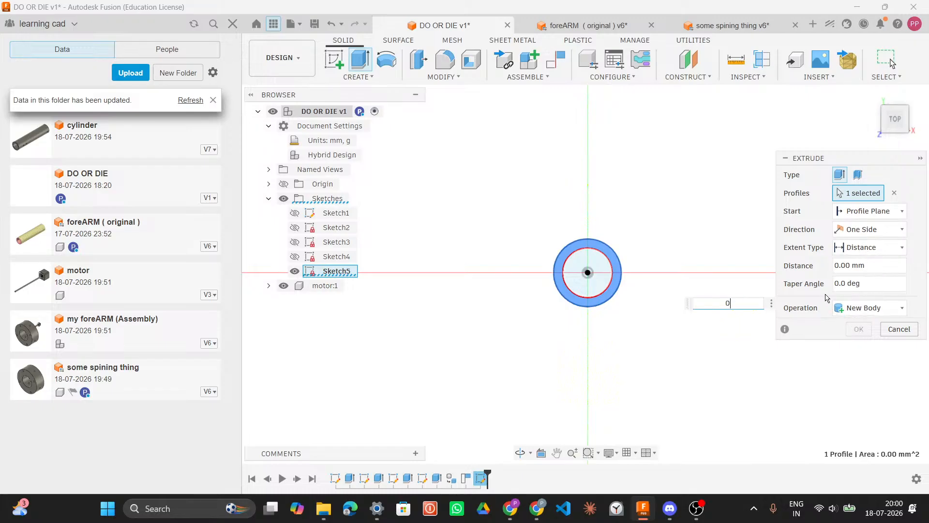
{"action": "type", "text": ".116"}
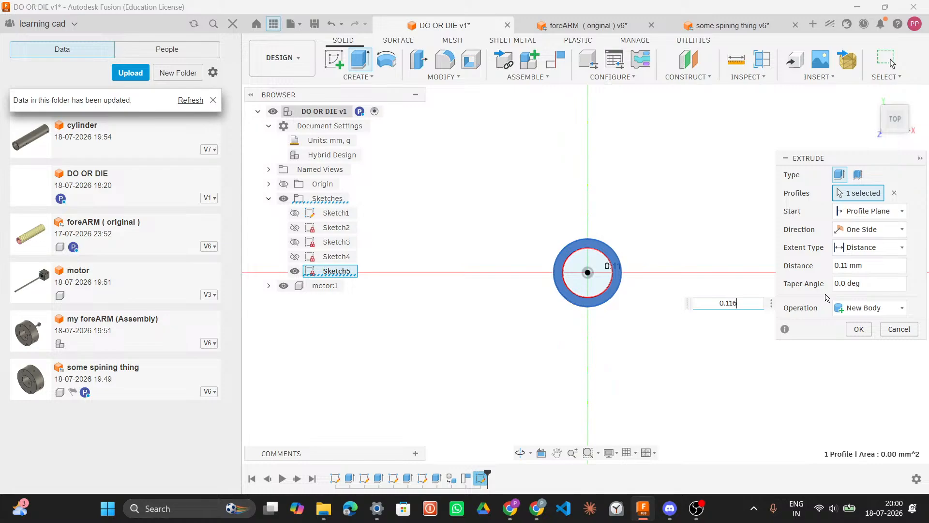
{"action": "key", "text": "Return"}
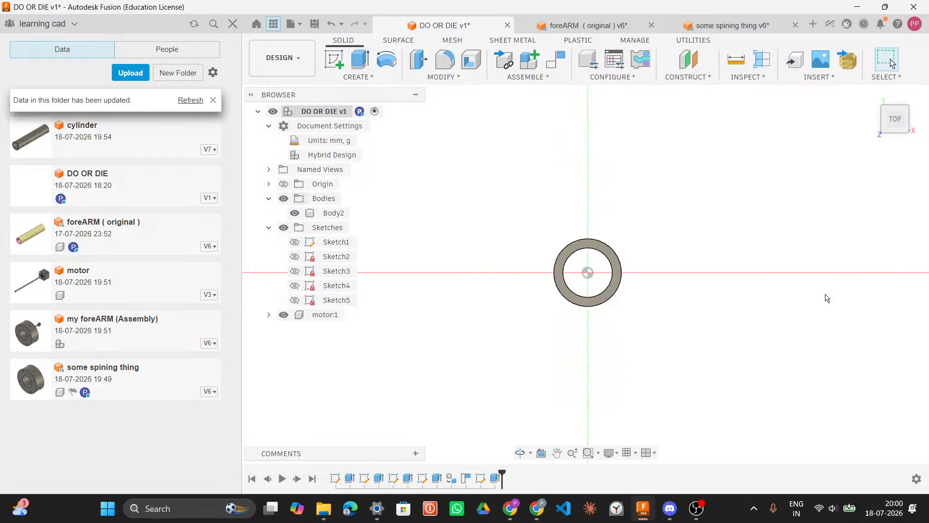
Step: Orbit and zoom around the extruded tube, toggling Sketch2's visibility, to inspect it
{"action": "middle_click_drag", "start_coordinate": [791, 282], "coordinate": [780, 208], "text": "shift"}
{"action": "middle_click_drag", "start_coordinate": [751, 260], "coordinate": [676, 311], "text": "shift"}
{"action": "scroll", "coordinate": [718, 364], "scroll_direction": "down", "scroll_amount": 5}
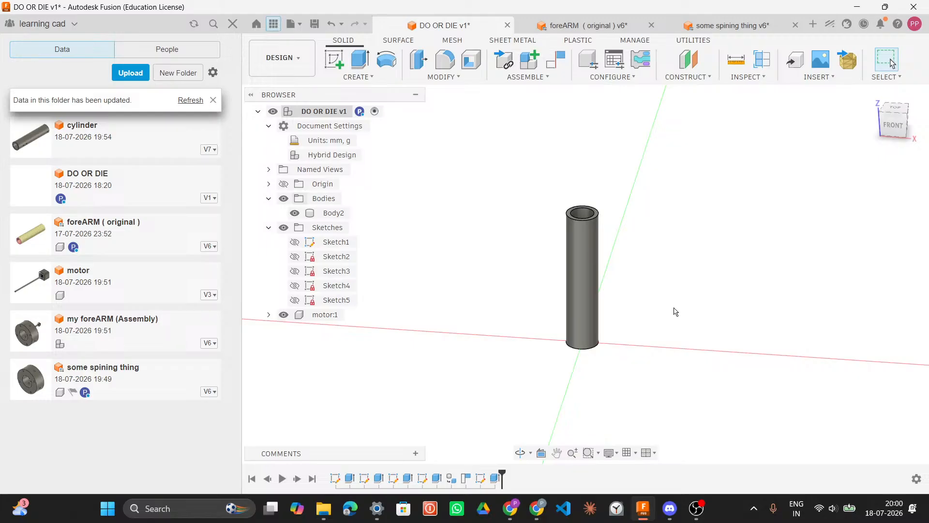
{"action": "left_click", "coordinate": [295, 257]}
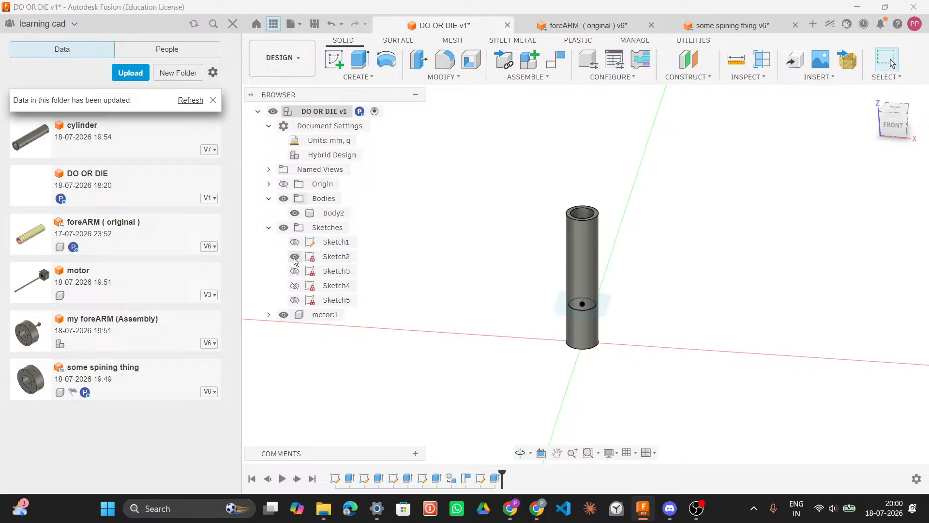
{"action": "scroll", "coordinate": [737, 279], "scroll_direction": "down", "scroll_amount": 1}
{"action": "scroll", "coordinate": [628, 304], "scroll_direction": "up", "scroll_amount": 2}
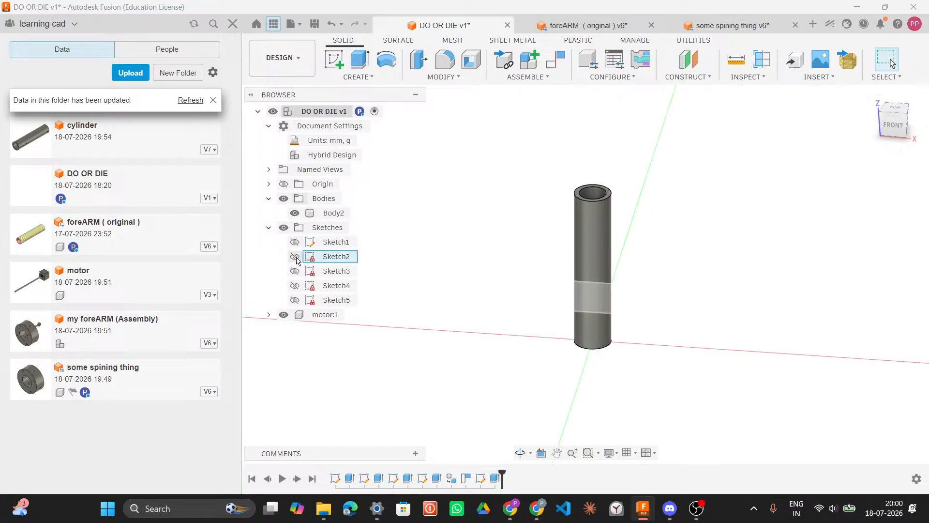
{"action": "scroll", "coordinate": [708, 260], "scroll_direction": "down", "scroll_amount": 2}
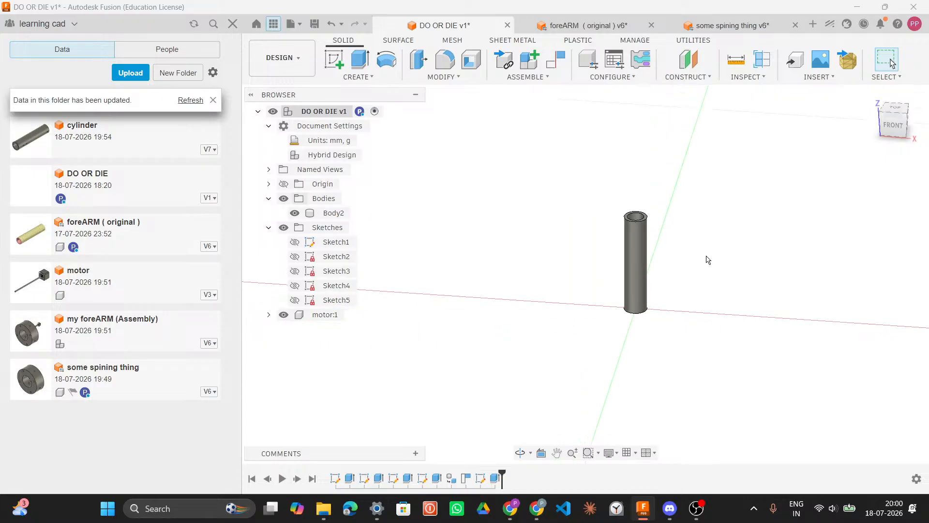
{"action": "scroll", "coordinate": [708, 260], "scroll_direction": "up", "scroll_amount": 3}
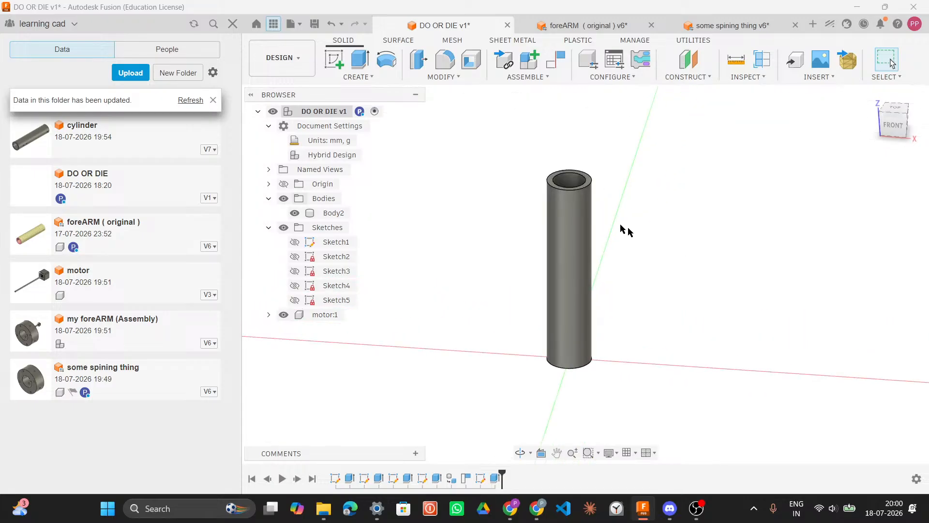
Step: Create a tangent construction plane on the tube's outer face at 0 deg, resized to fit the body
{"action": "left_click", "coordinate": [690, 67]}
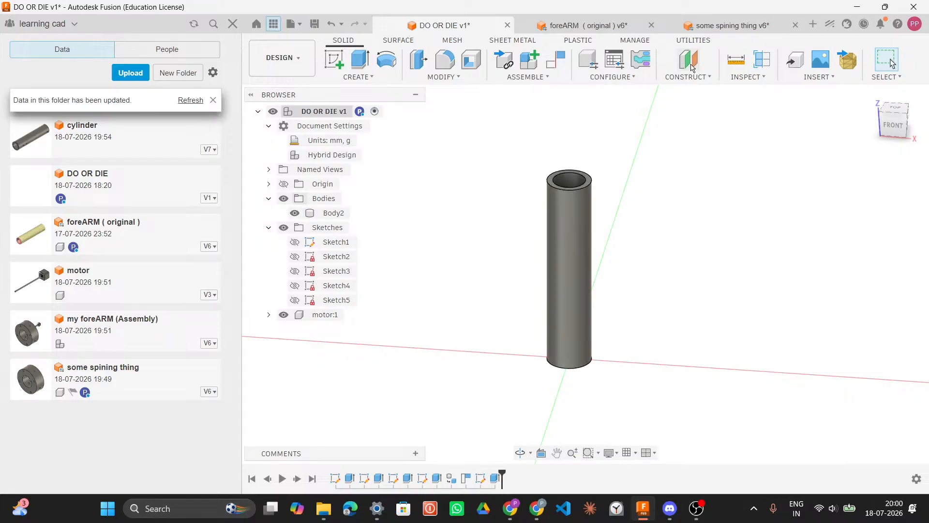
{"action": "left_click", "coordinate": [692, 77]}
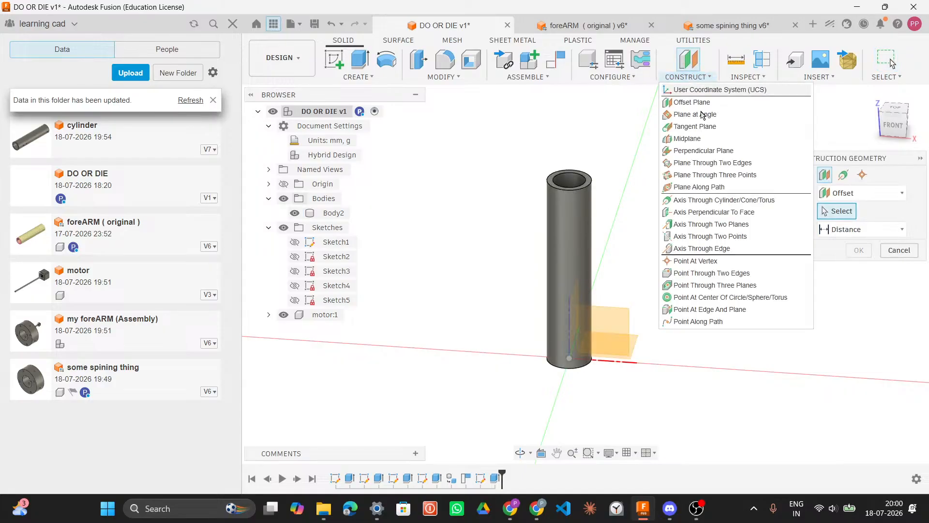
{"action": "left_click", "coordinate": [705, 128]}
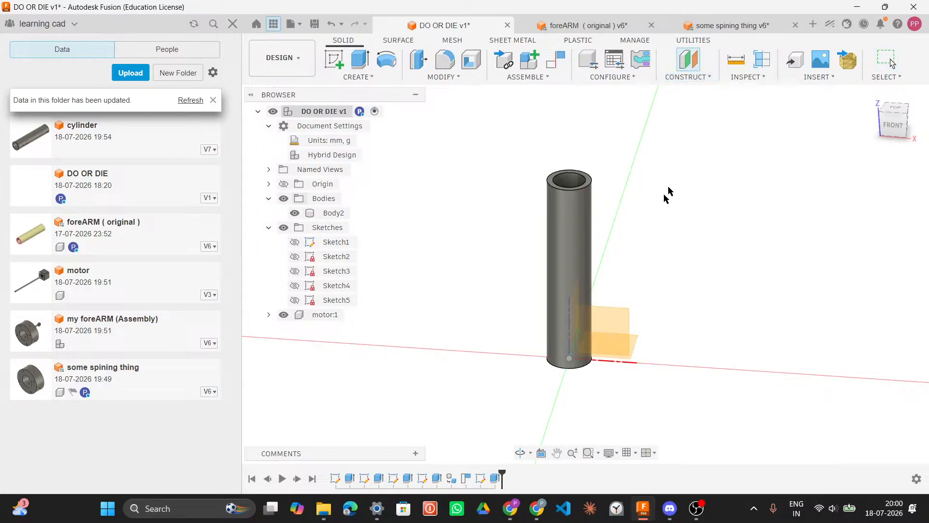
{"action": "left_click", "coordinate": [564, 218]}
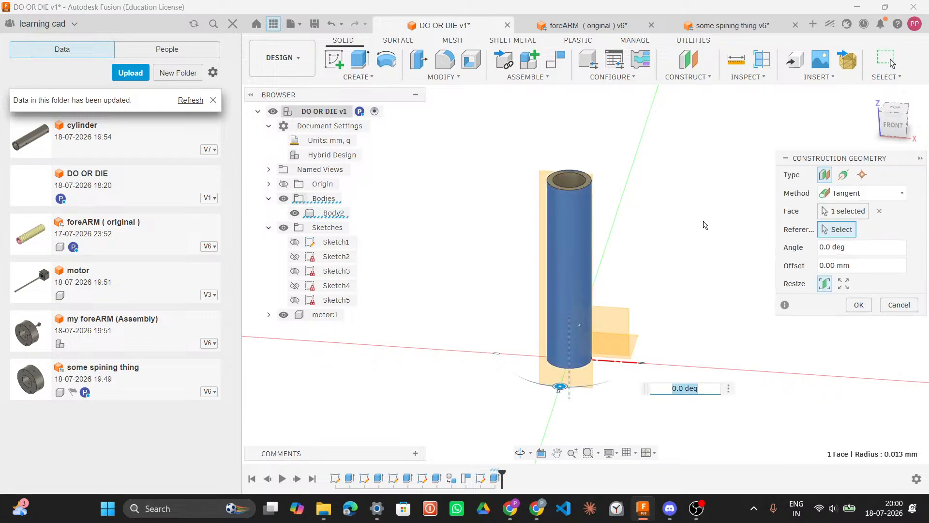
{"action": "mouse_move", "coordinate": [664, 212]}
{"action": "middle_mouse_down", "text": "shift"}
{"action": "mouse_move", "coordinate": [627, 208]}
{"action": "mouse_move", "coordinate": [674, 201]}
{"action": "middle_mouse_up", "text": "shift"}
{"action": "left_click", "coordinate": [692, 388]}
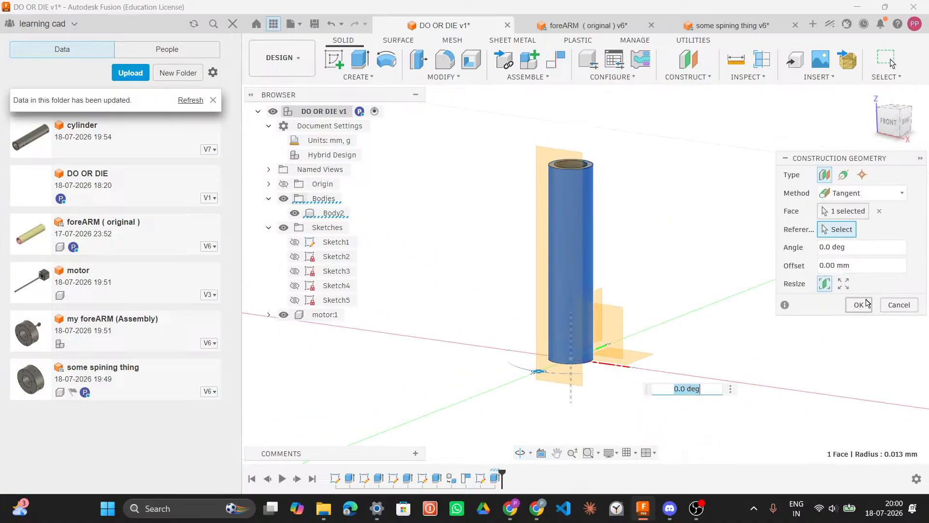
{"action": "left_click", "coordinate": [843, 283]}
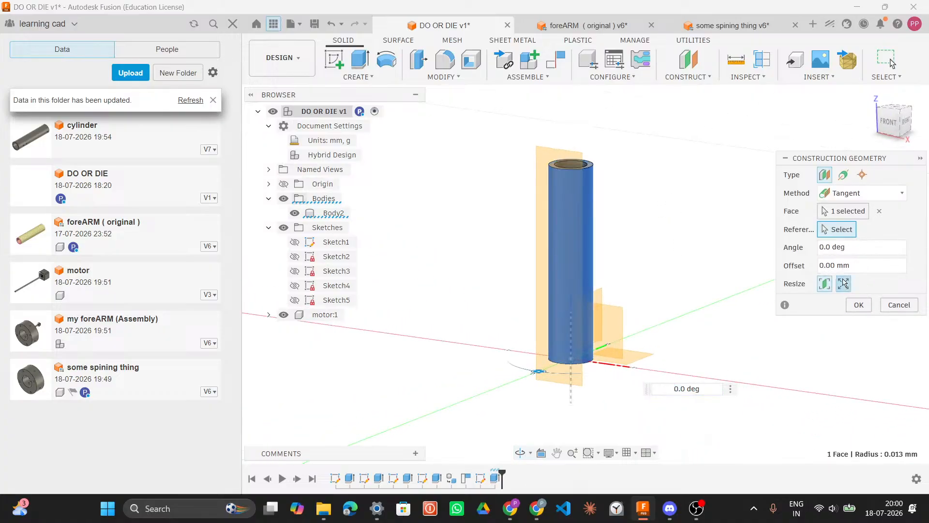
{"action": "left_click", "coordinate": [858, 308]}
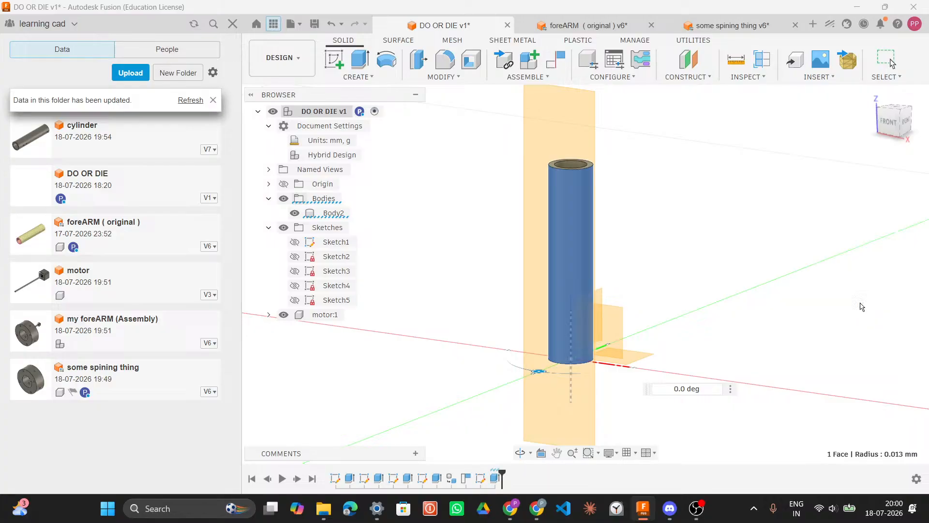
Step: Start a new sketch on the tangent construction plane
{"action": "left_click", "coordinate": [566, 272]}
{"action": "left_click", "coordinate": [334, 60]}
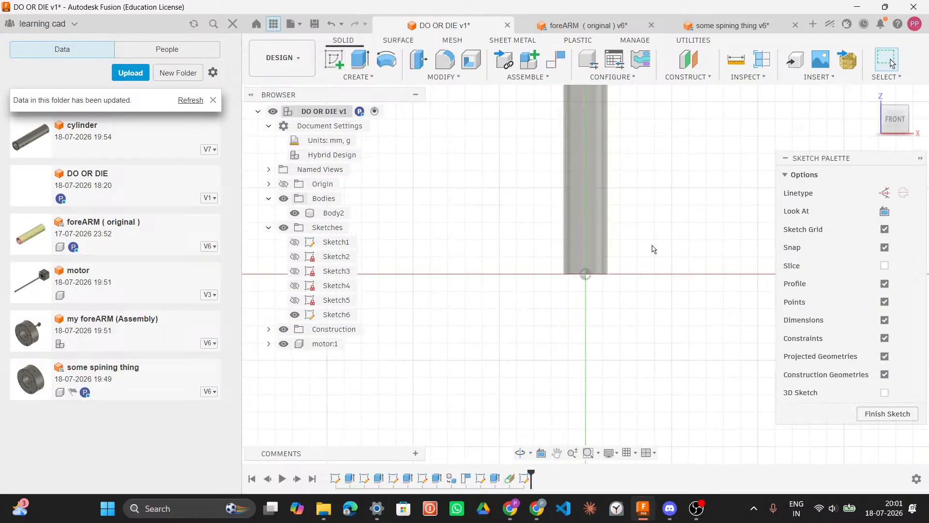
Step: In the foreARM document, measure the edge of a side hole on the cylinder
{"action": "left_click", "coordinate": [544, 30]}
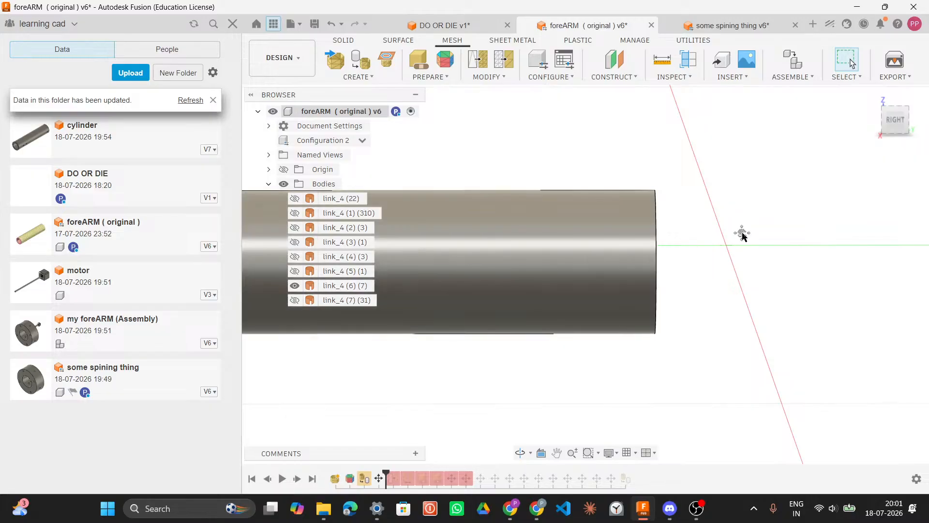
{"action": "scroll", "coordinate": [537, 245], "scroll_direction": "down", "scroll_amount": 5}
{"action": "middle_click_drag", "start_coordinate": [536, 244], "coordinate": [575, 270]}
{"action": "mouse_move", "coordinate": [769, 292]}
{"action": "middle_mouse_down", "text": "shift"}
{"action": "mouse_move", "coordinate": [763, 431]}
{"action": "mouse_move", "coordinate": [782, 270]}
{"action": "mouse_move", "coordinate": [771, 313]}
{"action": "mouse_move", "coordinate": [778, 300]}
{"action": "mouse_move", "coordinate": [770, 297]}
{"action": "middle_mouse_up", "text": "shift"}
{"action": "scroll", "coordinate": [692, 268], "scroll_direction": "up", "scroll_amount": 3}
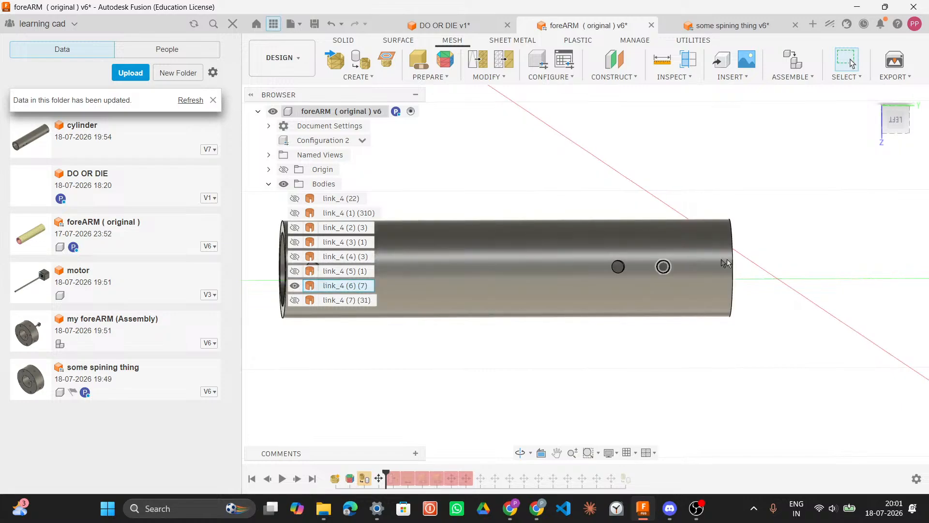
{"action": "scroll", "coordinate": [663, 271], "scroll_direction": "up", "scroll_amount": 5}
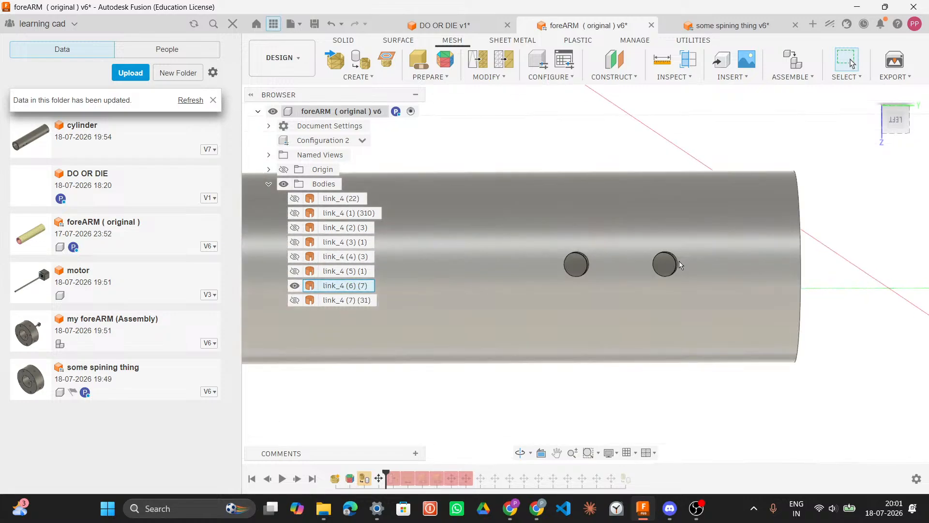
{"action": "left_click", "coordinate": [678, 262]}
{"action": "left_click", "coordinate": [661, 60]}
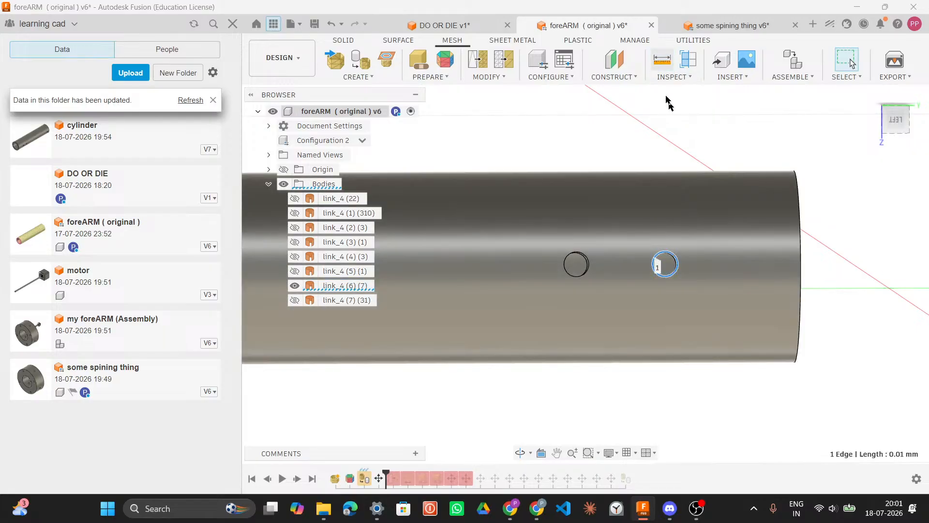
{"action": "middle_click_drag", "start_coordinate": [711, 151], "coordinate": [592, 164]}
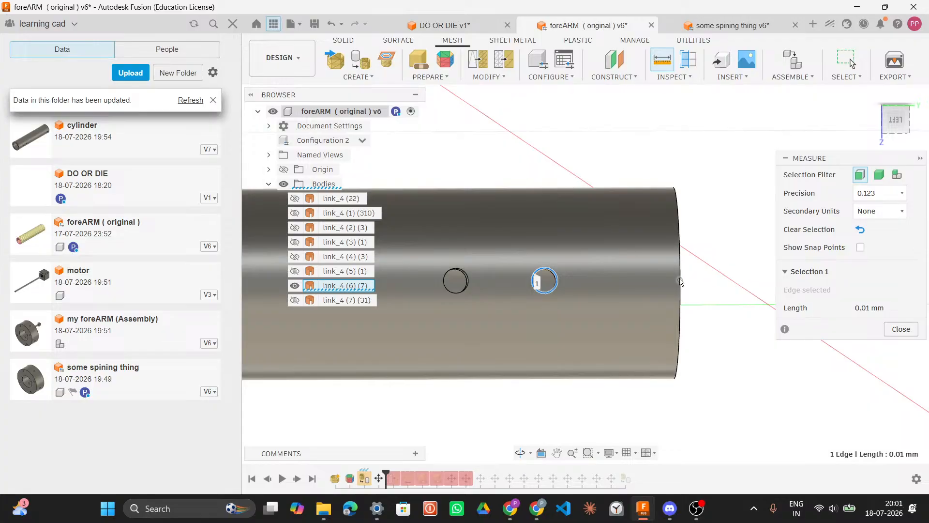
Step: In the foreARM document, measure the distance from the side hole's edge to the tube's end edge
{"action": "left_click", "coordinate": [681, 295]}
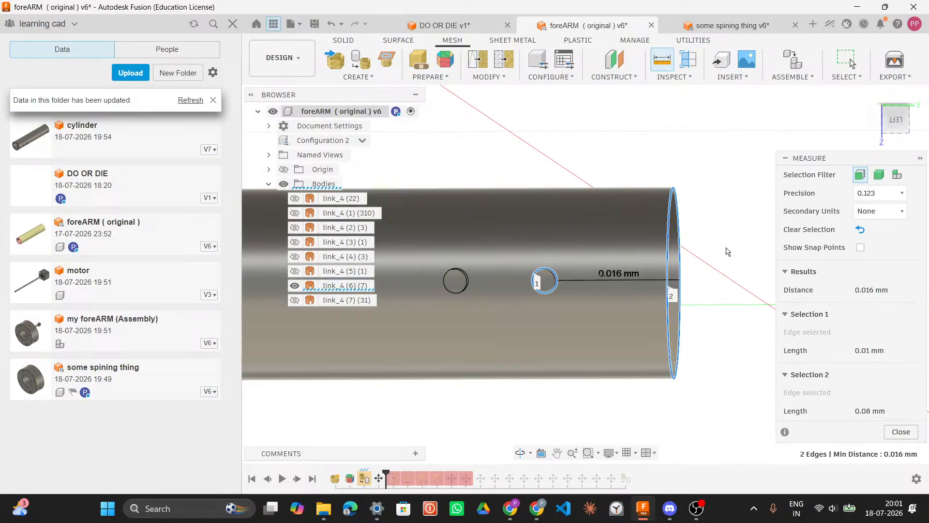
{"action": "mouse_move", "coordinate": [724, 248]}
{"action": "middle_mouse_down", "text": "shift"}
{"action": "mouse_move", "coordinate": [709, 234]}
{"action": "mouse_move", "coordinate": [712, 242]}
{"action": "middle_mouse_up", "text": "shift"}
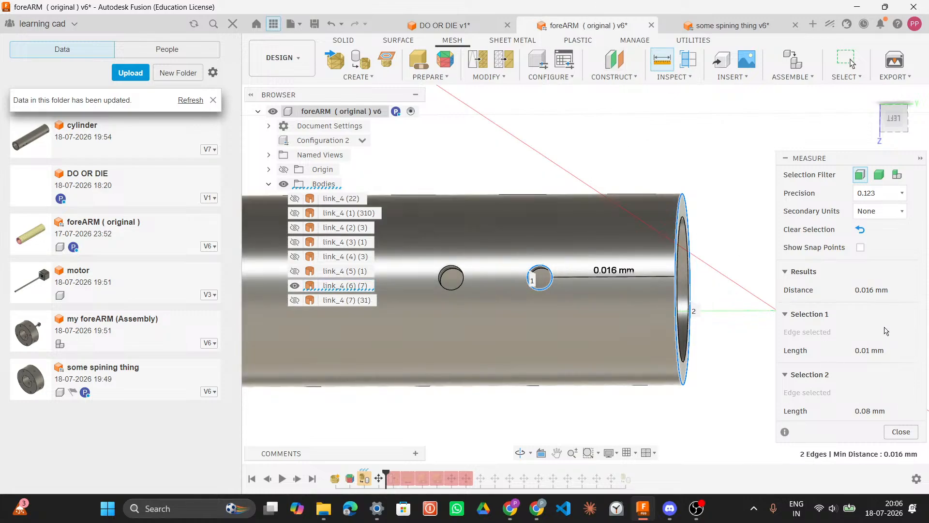
{"action": "left_click", "coordinate": [903, 432]}
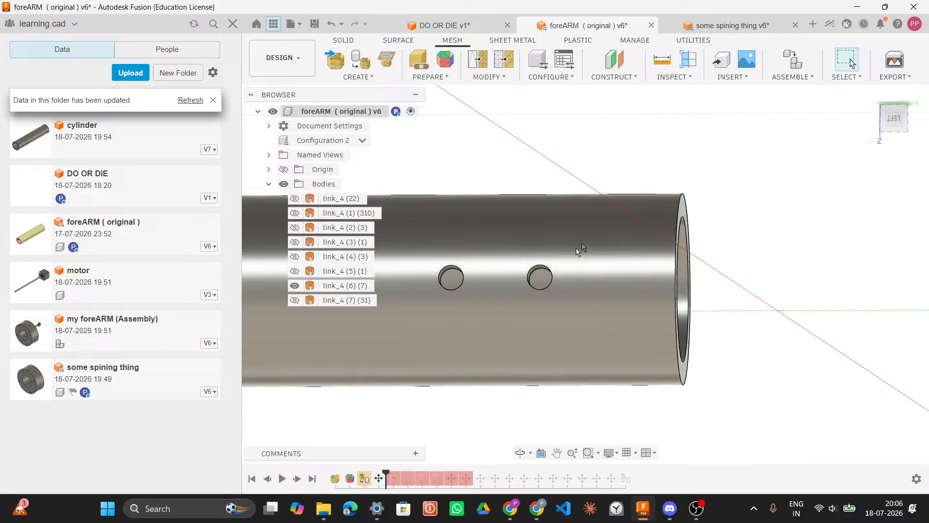
Step: Measure the side hole's inner face to read its radius and diameter
{"action": "left_click", "coordinate": [550, 271]}
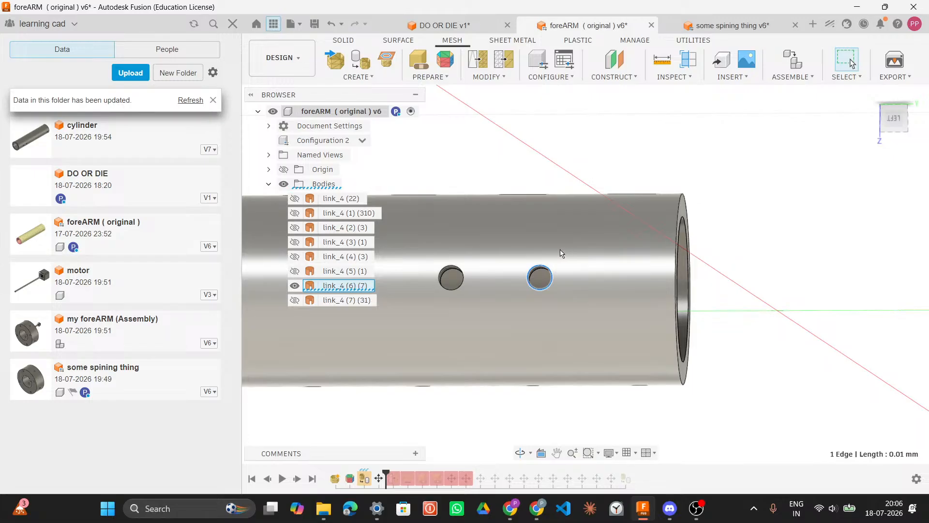
{"action": "key", "text": "i"}
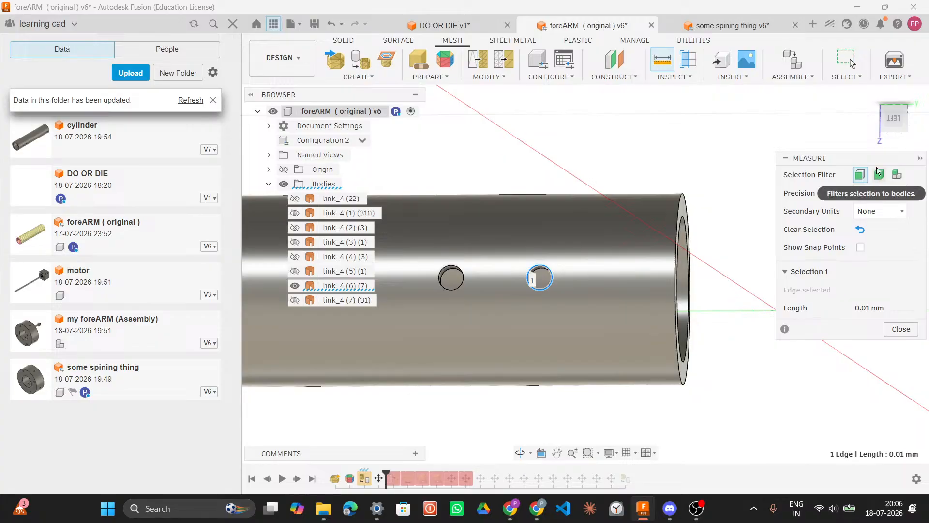
{"action": "left_click", "coordinate": [881, 211]}
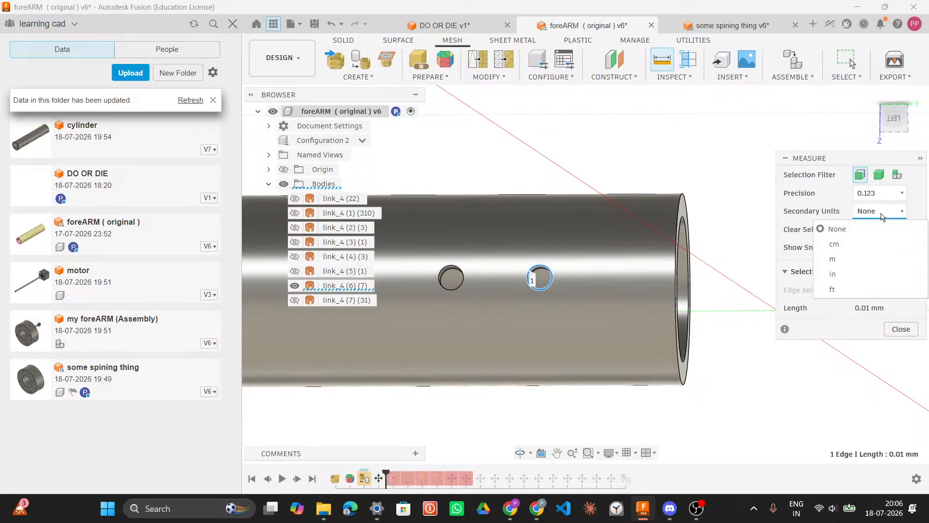
{"action": "left_click", "coordinate": [899, 209]}
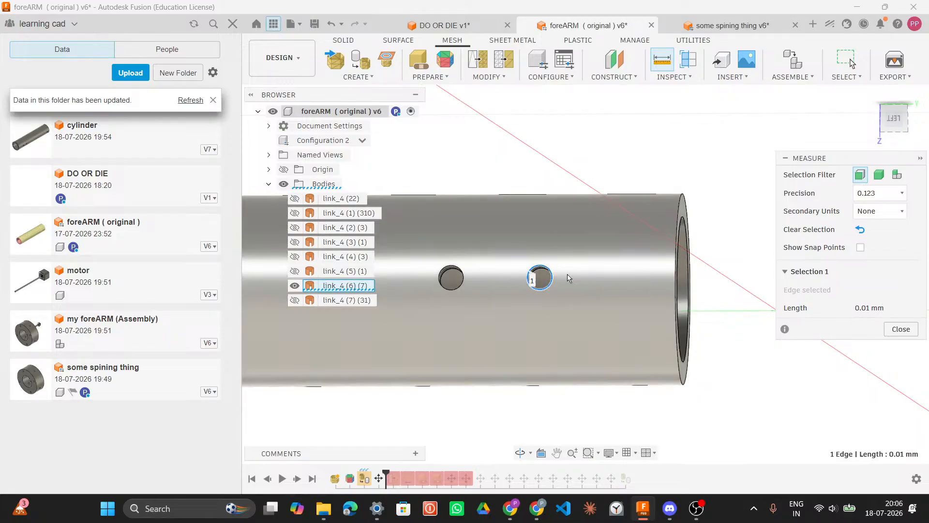
{"action": "left_click", "coordinate": [539, 273]}
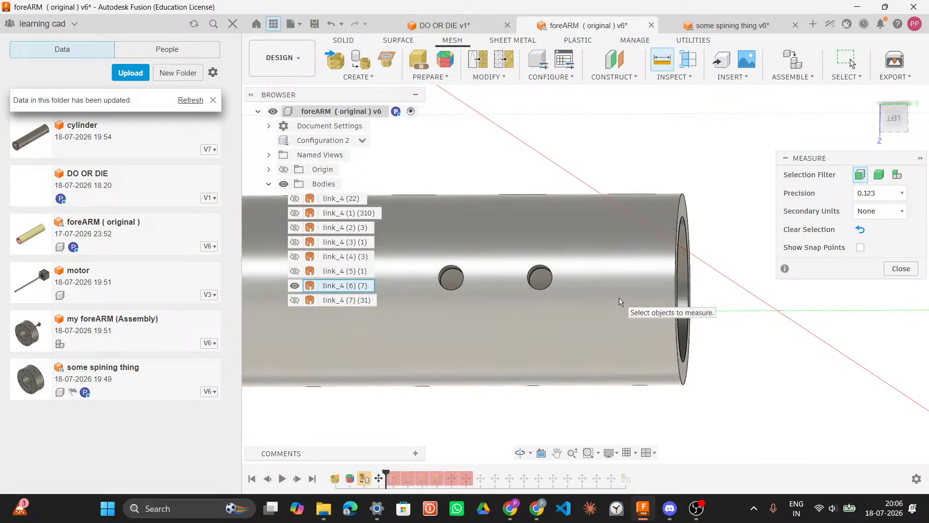
{"action": "middle_click_drag", "start_coordinate": [620, 297], "coordinate": [547, 270], "text": "shift"}
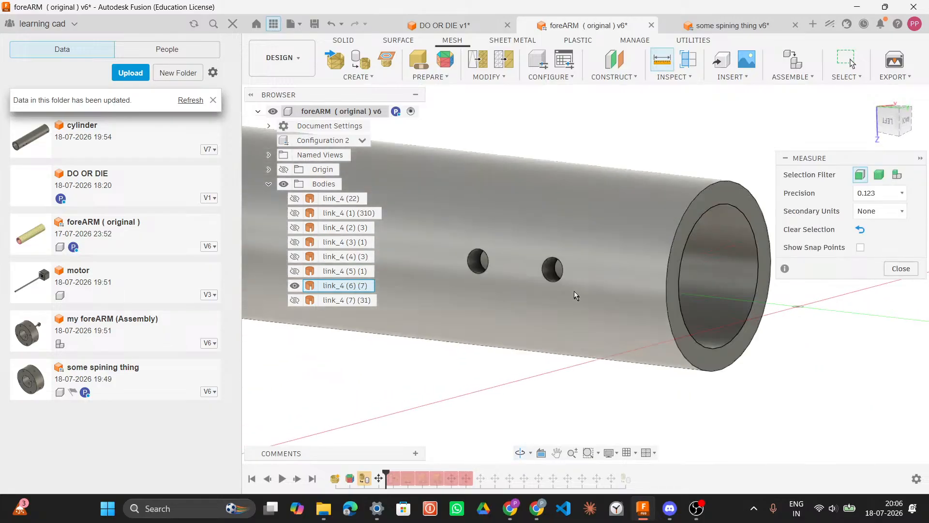
{"action": "left_click", "coordinate": [547, 271]}
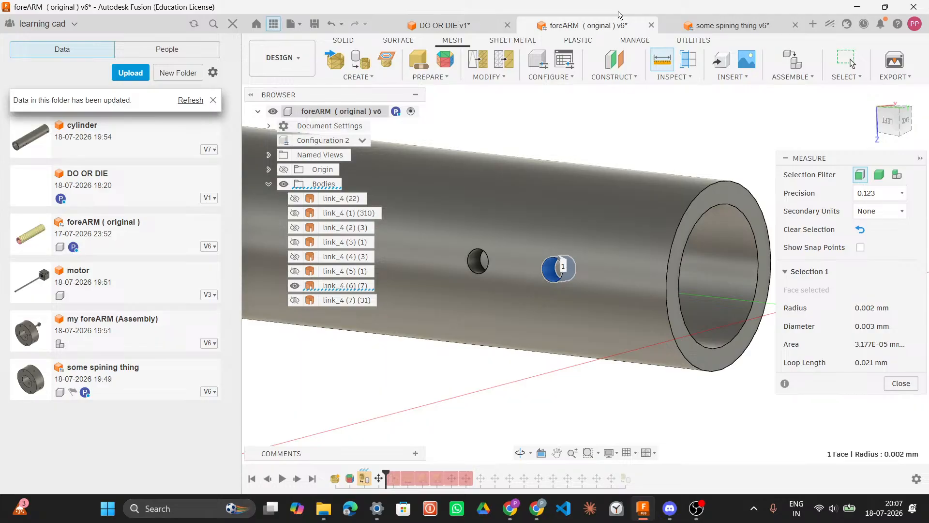
Step: Switch to the DO OR DIE sketch and try placing a 2-Point Circle near the tube's top
{"action": "left_click", "coordinate": [477, 26]}
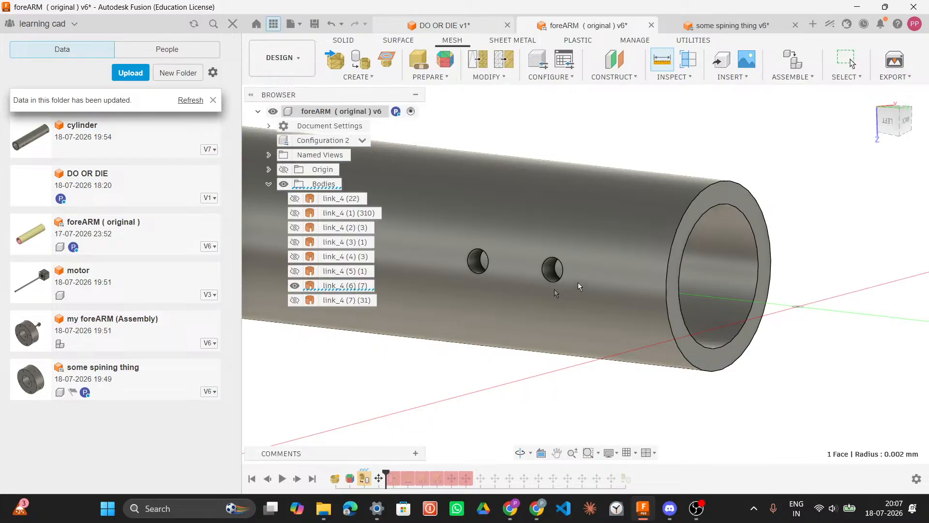
{"action": "left_click", "coordinate": [581, 268]}
{"action": "scroll", "coordinate": [564, 200], "scroll_direction": "up", "scroll_amount": 3}
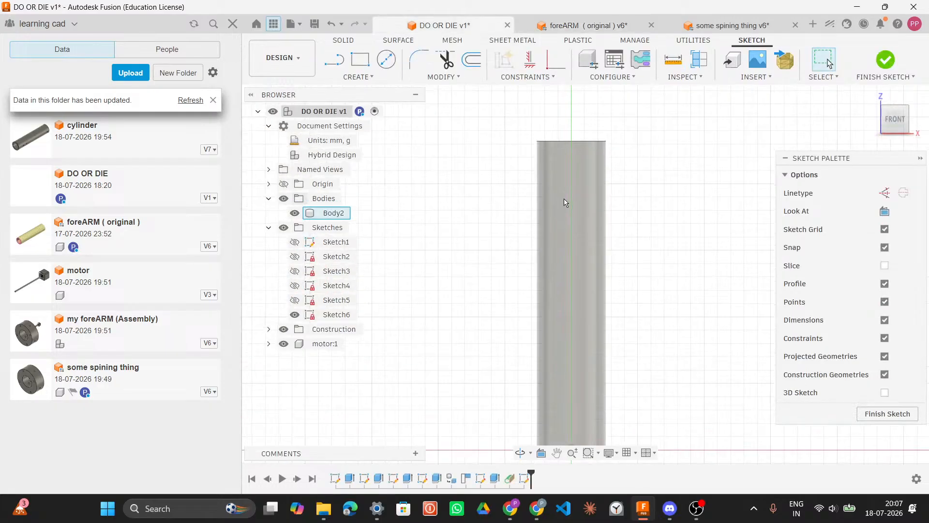
{"action": "key", "text": "Escape"}
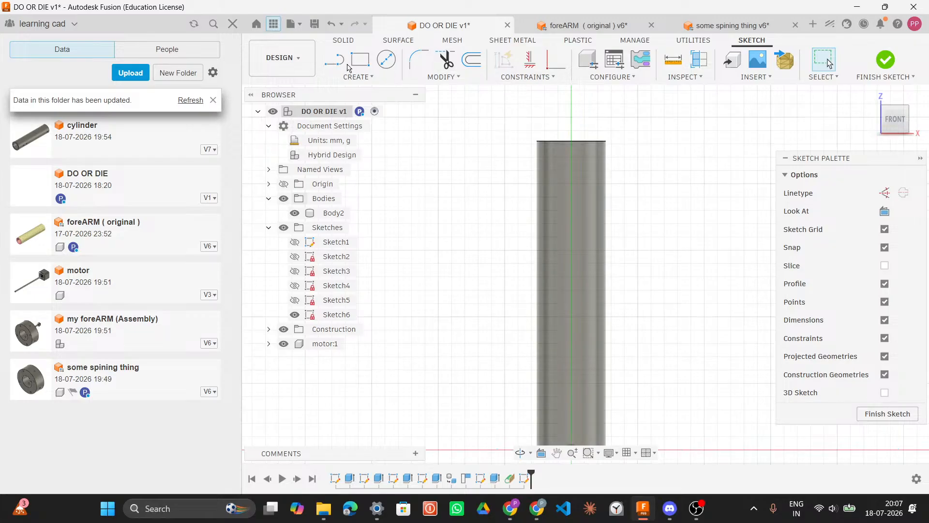
{"action": "left_click", "coordinate": [375, 76]}
{"action": "mouse_move", "coordinate": [438, 114]}
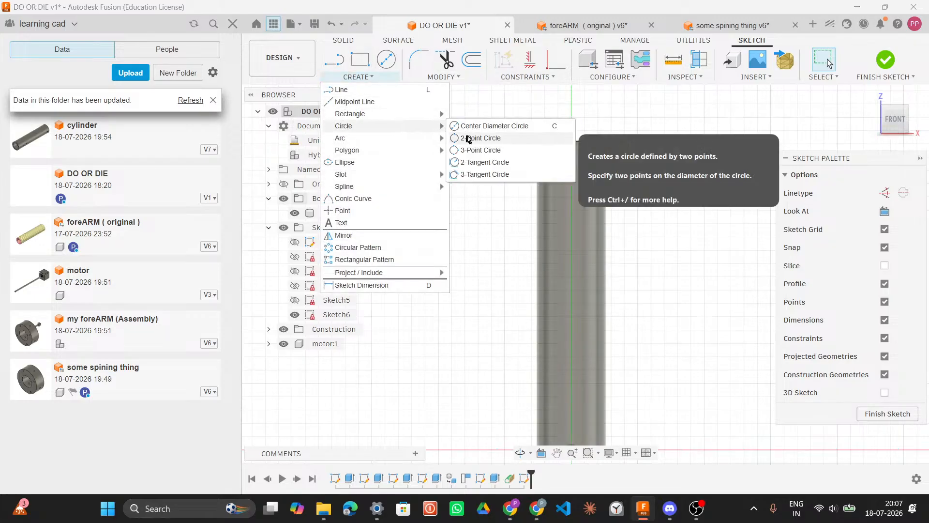
{"action": "left_click", "coordinate": [468, 137]}
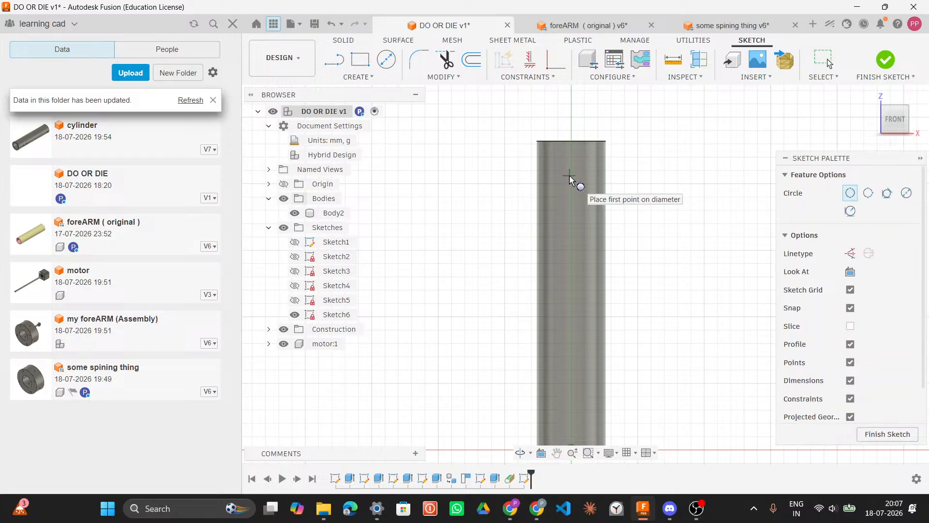
{"action": "left_click", "coordinate": [570, 179]}
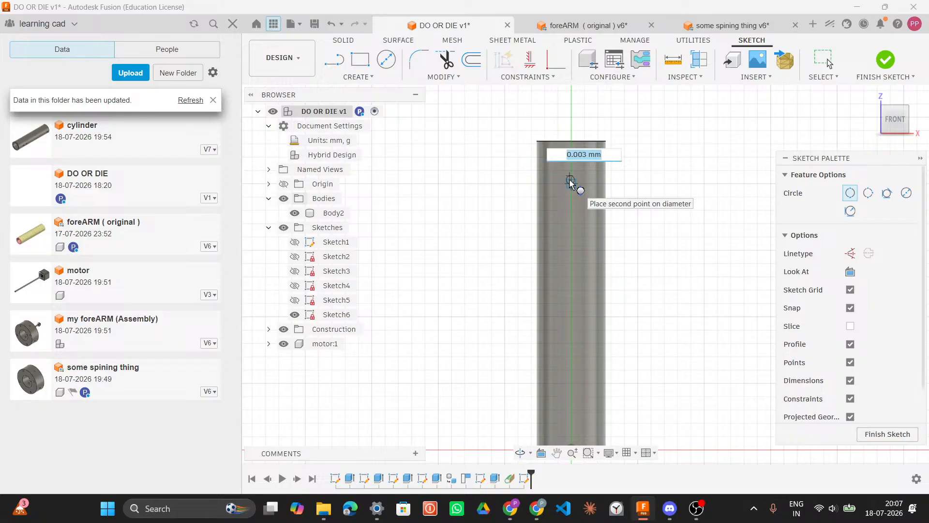
{"action": "key", "text": "Tab"}
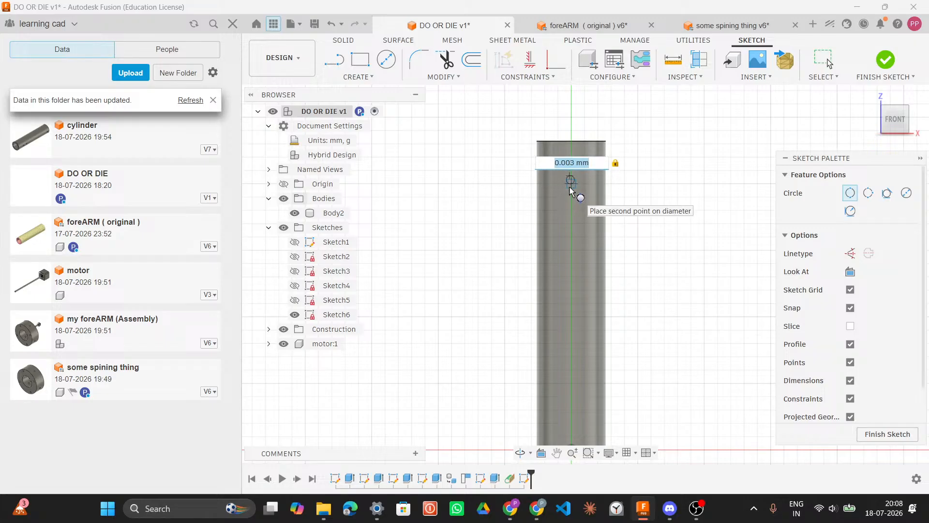
{"action": "key", "text": "Escape"}
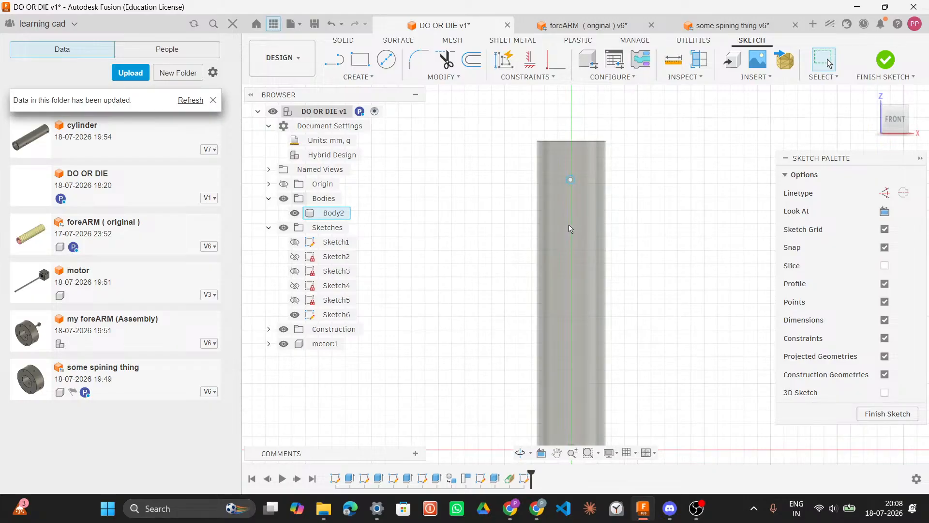
Step: Try another 2-Point Circle lower on the tube, then undo both circle attempts
{"action": "key", "text": "c"}
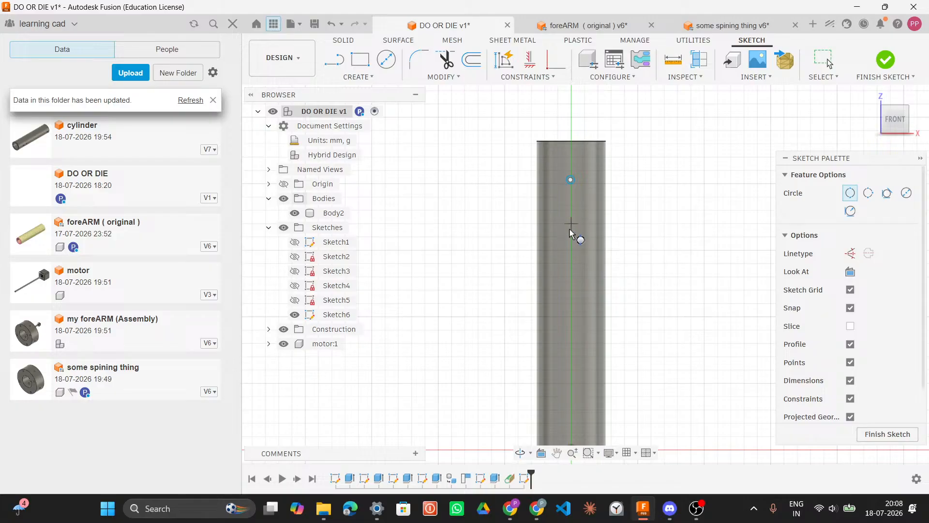
{"action": "left_click", "coordinate": [571, 226]}
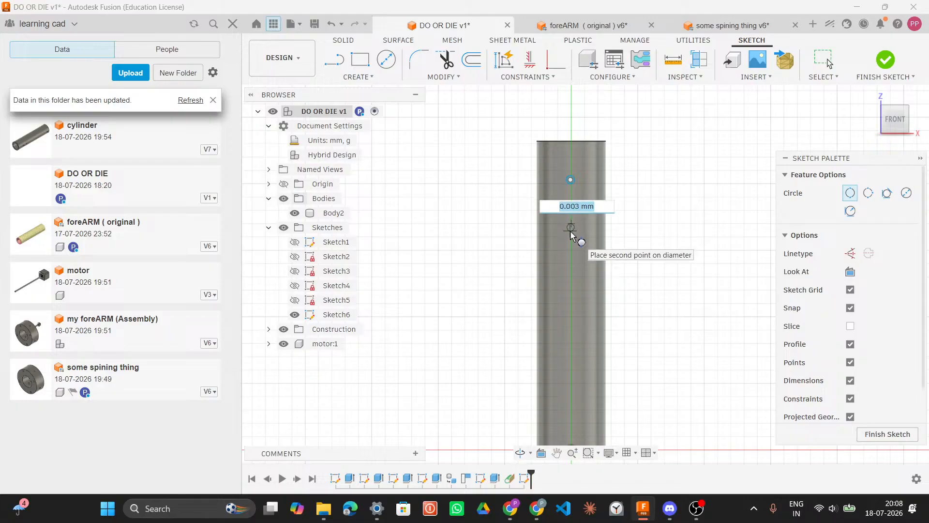
{"action": "left_click", "coordinate": [572, 236]}
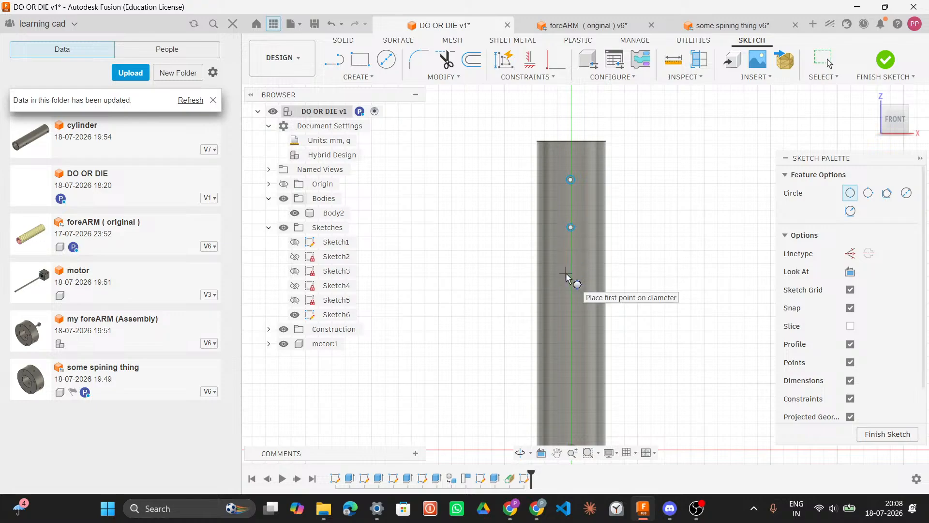
{"action": "key", "text": "Escape"}
{"action": "key", "text": "ctrl+z"}
{"action": "key", "text": "ctrl+z"}
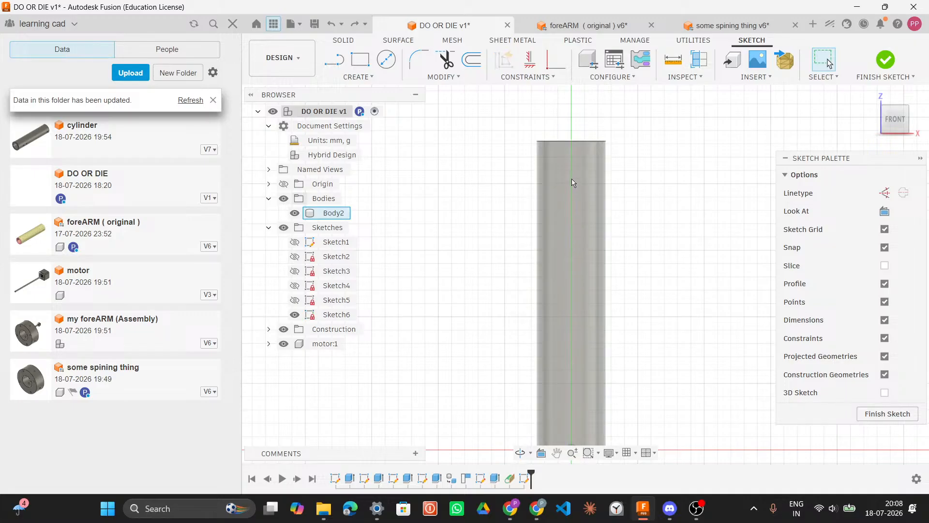
Step: Restart the circle tool to sketch a side hole on the tube
{"action": "key", "text": "c"}
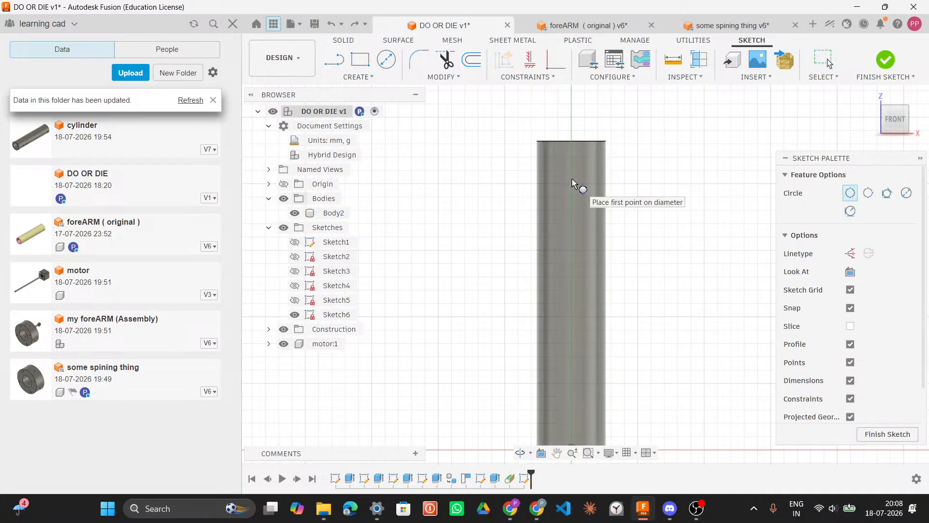
{"action": "key", "text": "XF86AudioMicMute"}
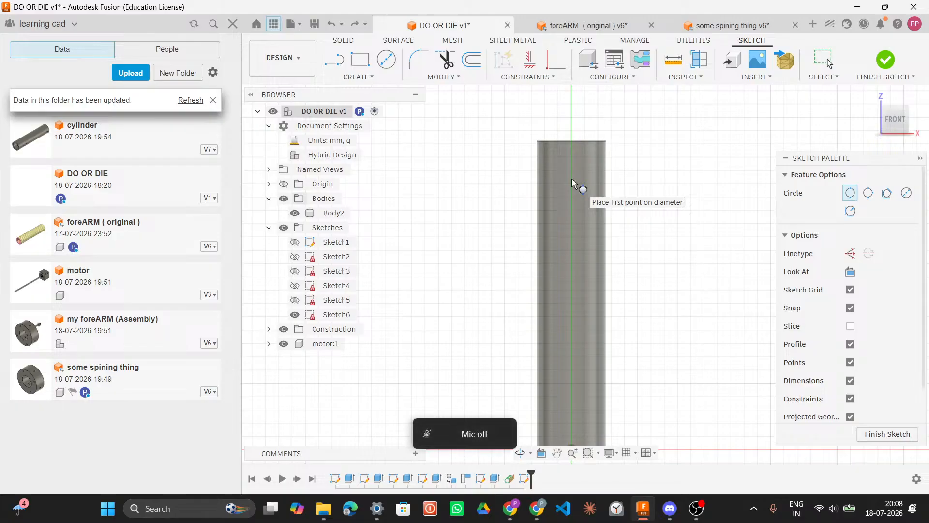
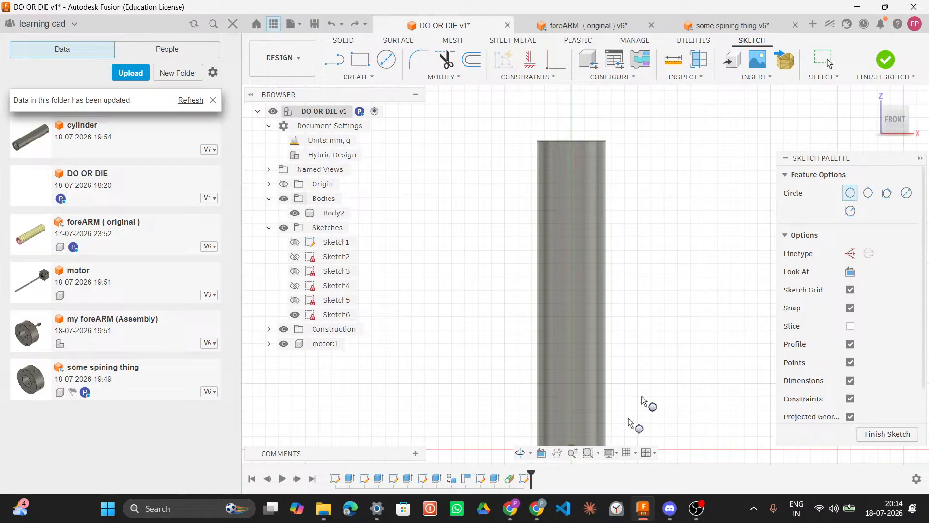
{"action": "left_click", "coordinate": [667, 517]}
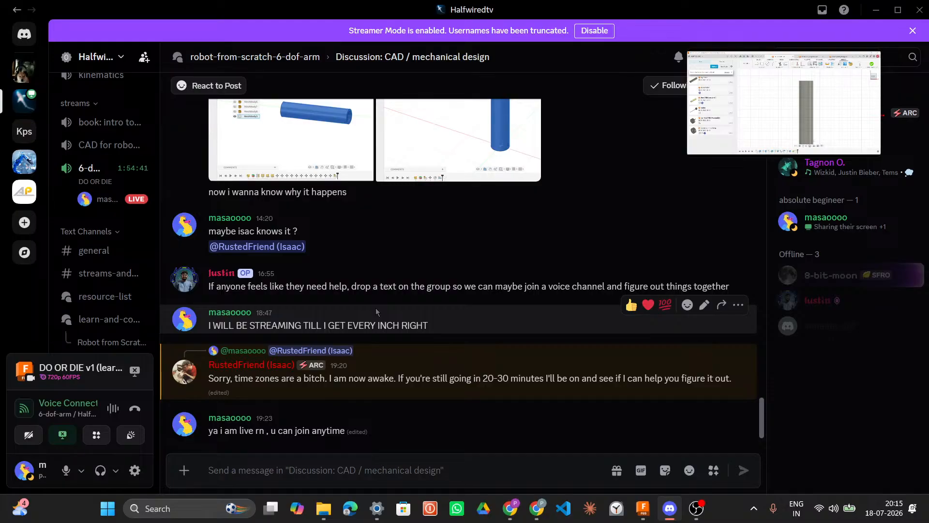
{"action": "left_click", "coordinate": [876, 10]}
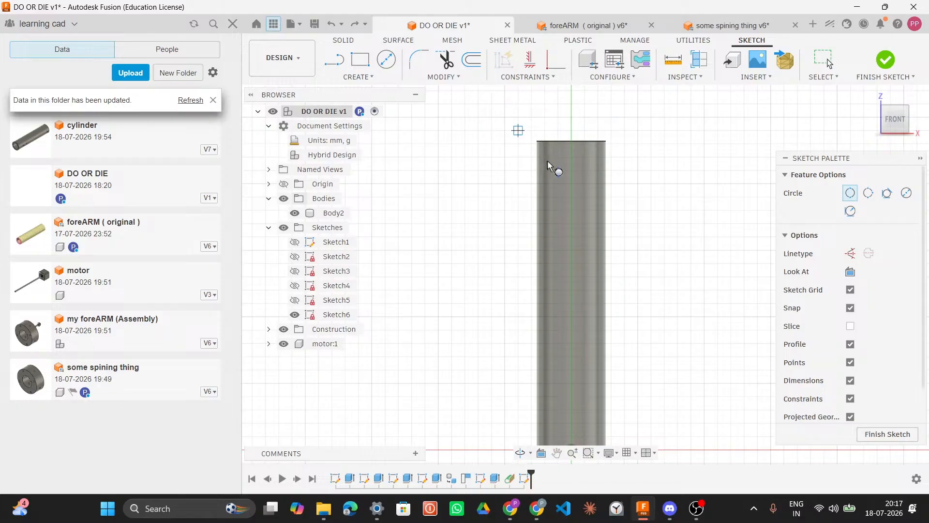
Step: Sketch a 2-point circle near the top of the tube with a 0.003 mm diameter
{"action": "left_click", "coordinate": [571, 185]}
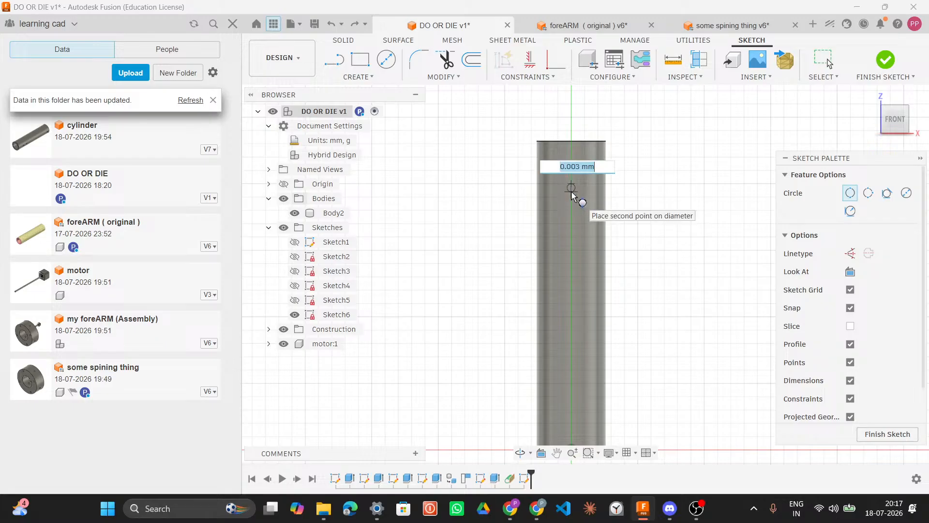
{"action": "type", "text": "0.002"}
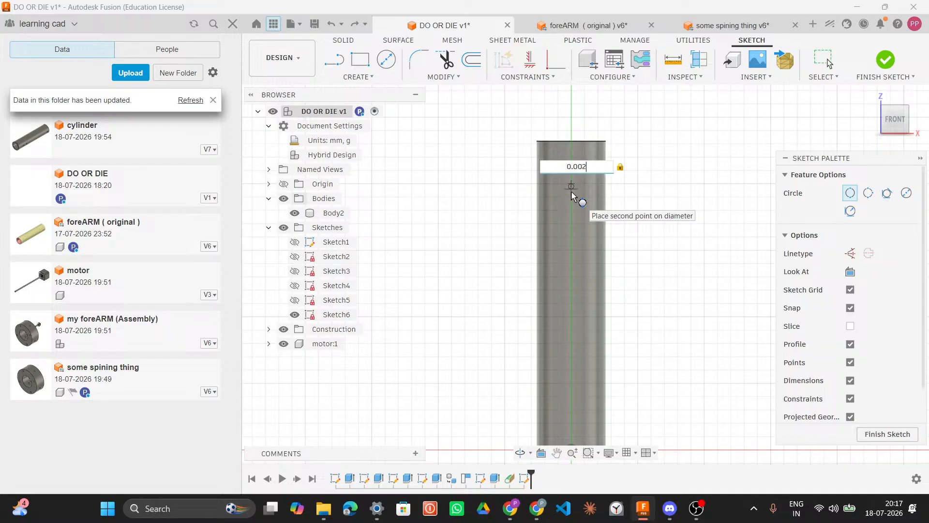
{"action": "key", "text": "BackSpace"}
{"action": "type", "text": "3"}
{"action": "key", "text": "Return"}
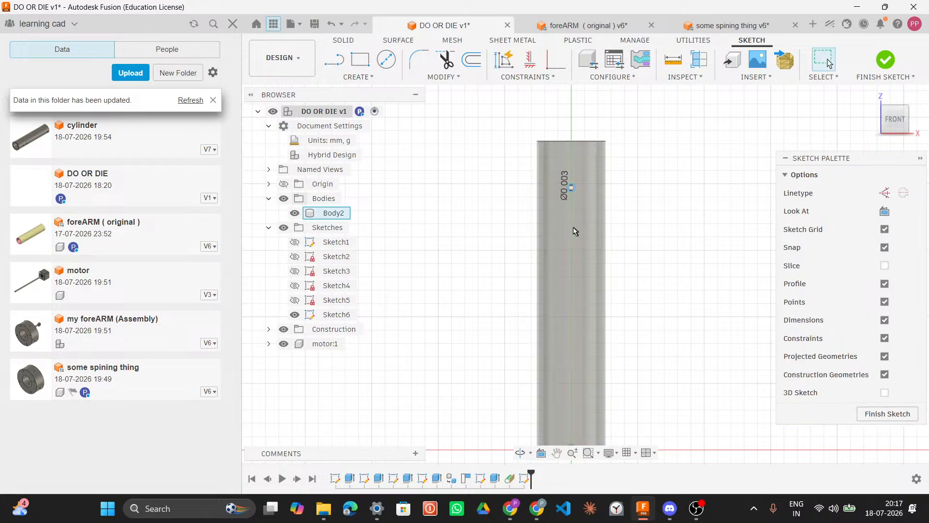
Step: Restart the circle tool and sketch another small 2-point circle just below the first one
{"action": "key", "text": "c"}
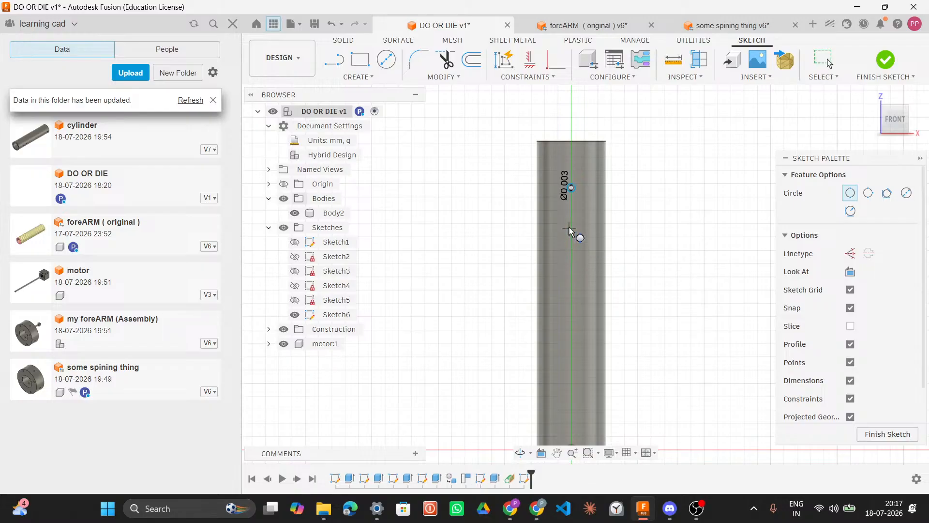
{"action": "left_click", "coordinate": [571, 227]}
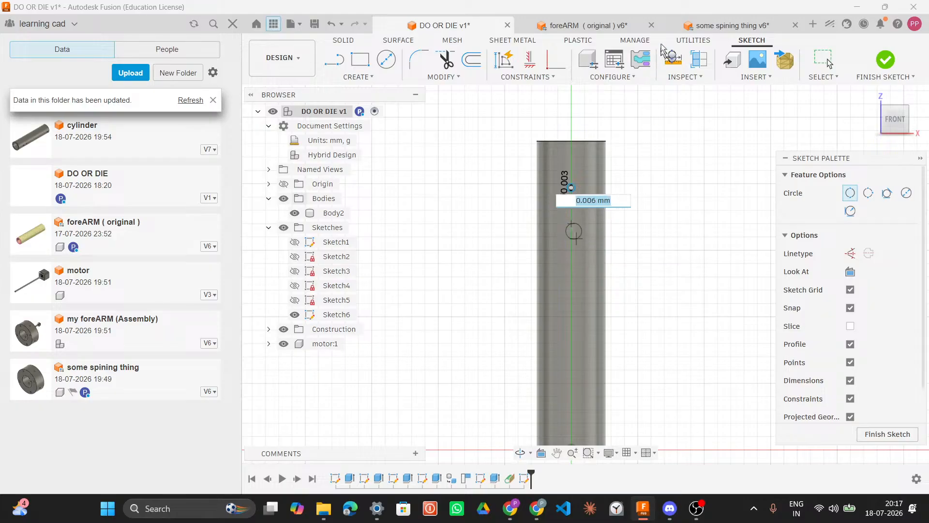
{"action": "left_click", "coordinate": [568, 220]}
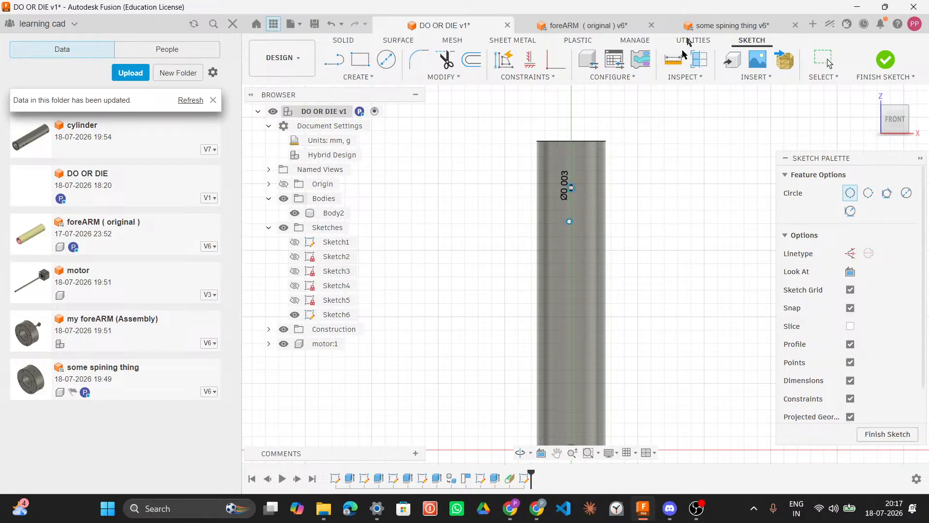
Step: Switch to the spinning part, select its front face and review its active units settings
{"action": "left_click", "coordinate": [723, 27]}
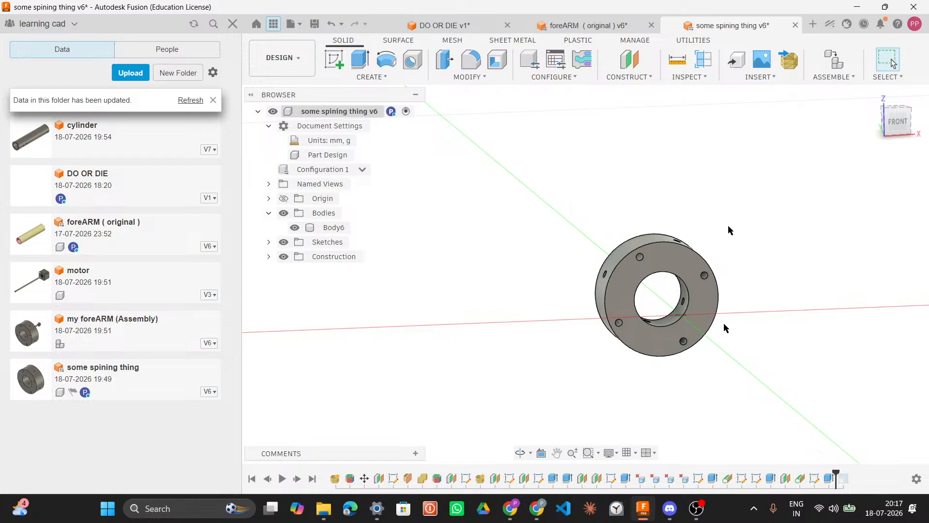
{"action": "left_click", "coordinate": [700, 313]}
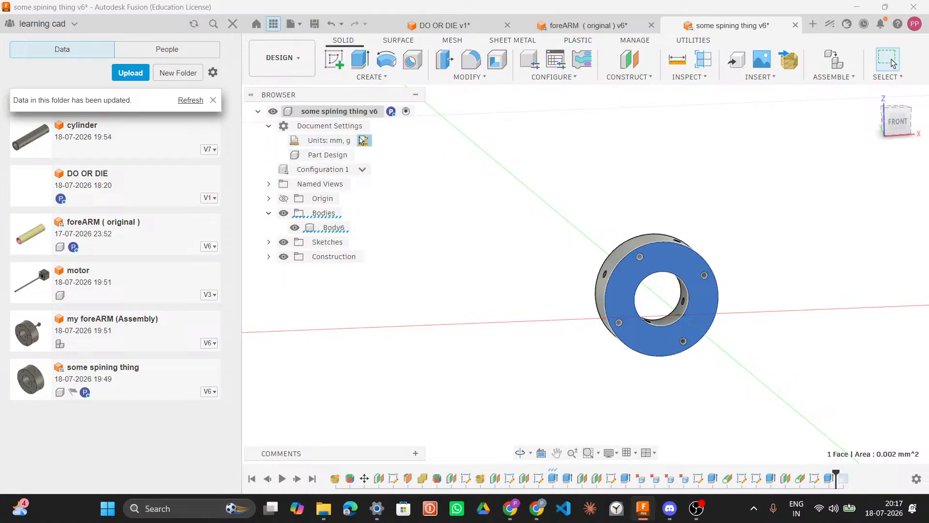
{"action": "left_click", "coordinate": [364, 141]}
{"action": "left_click", "coordinate": [861, 175]}
{"action": "left_click", "coordinate": [866, 196]}
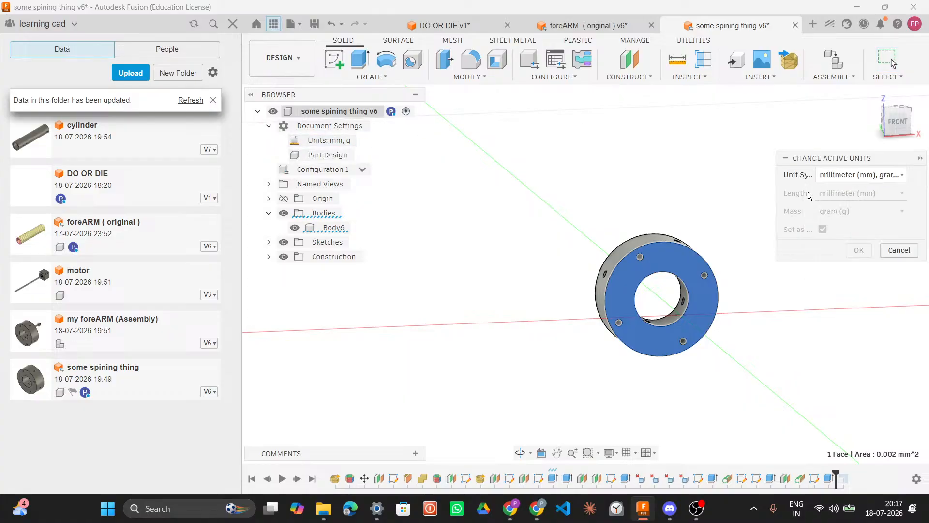
{"action": "left_click", "coordinate": [896, 251]}
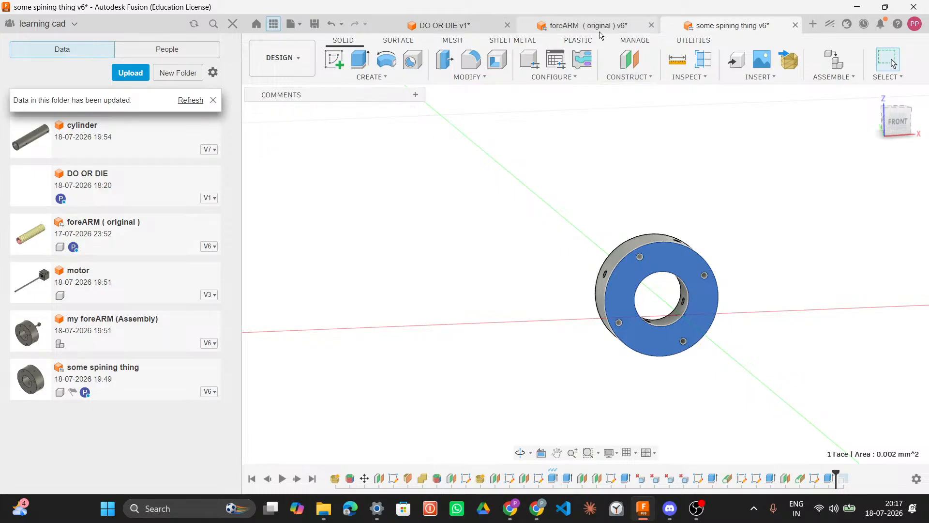
Step: Compare the foreARM tube, the DO OR DIE sketch and the spinning part by moving between their tabs
{"action": "left_click", "coordinate": [581, 26]}
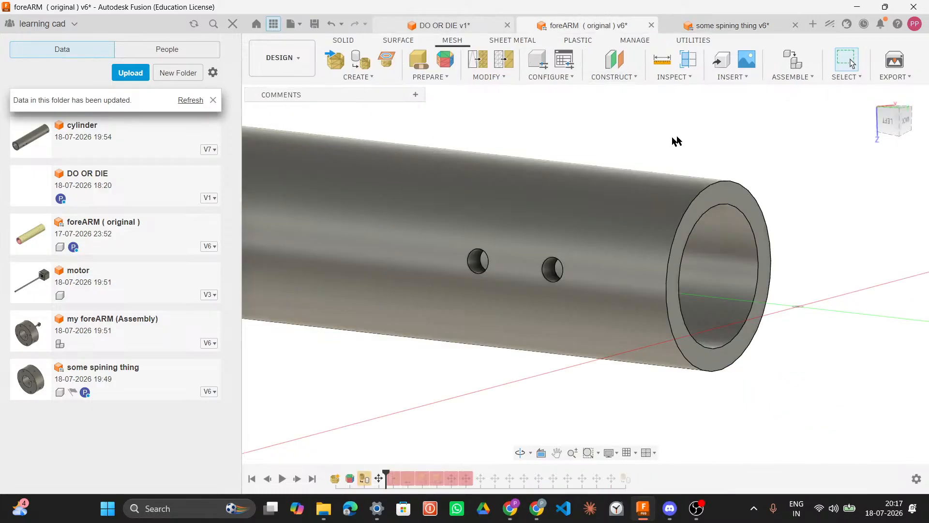
{"action": "left_click", "coordinate": [460, 23]}
{"action": "scroll", "coordinate": [634, 177], "scroll_direction": "down", "scroll_amount": 2}
{"action": "scroll", "coordinate": [633, 177], "scroll_direction": "down", "scroll_amount": 1}
{"action": "scroll", "coordinate": [634, 177], "scroll_direction": "up", "scroll_amount": 1}
{"action": "middle_click_drag", "start_coordinate": [633, 177], "coordinate": [620, 178]}
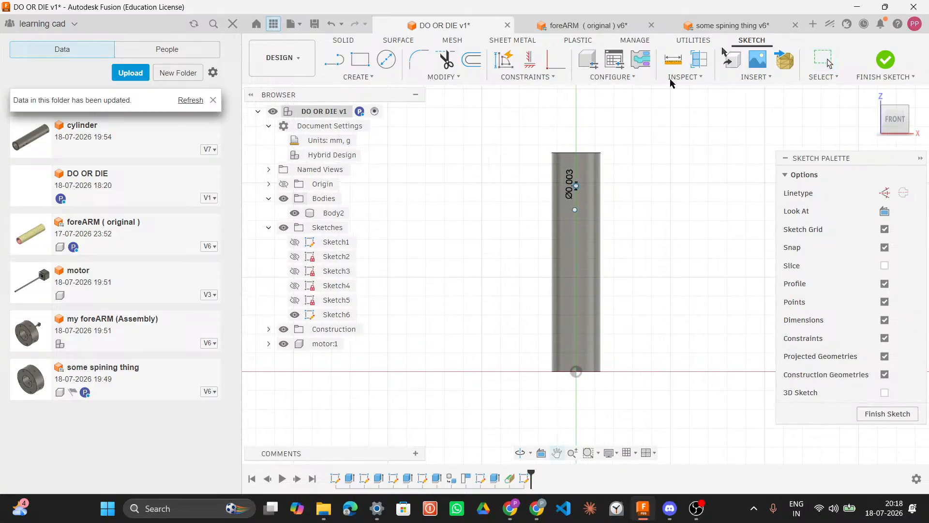
{"action": "left_click", "coordinate": [569, 25]}
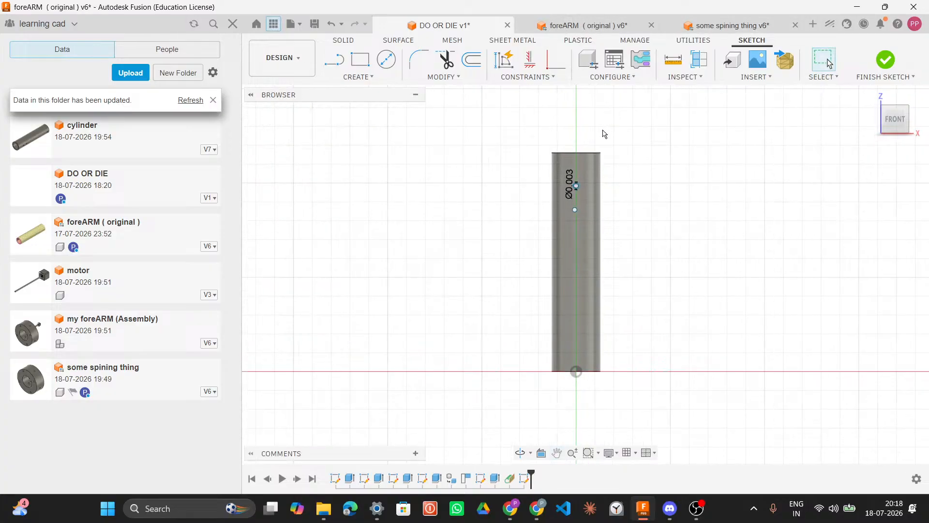
{"action": "scroll", "coordinate": [580, 227], "scroll_direction": "down", "scroll_amount": 3}
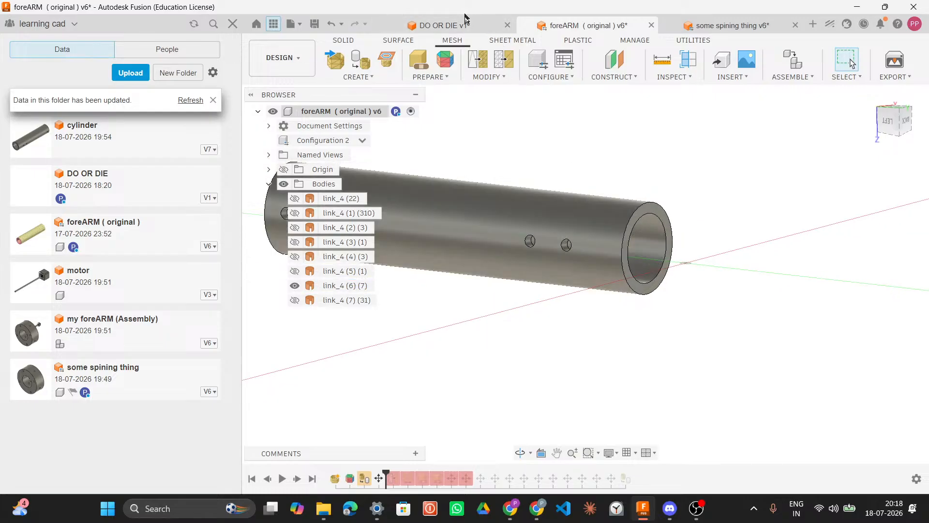
{"action": "left_click", "coordinate": [467, 25]}
{"action": "left_click", "coordinate": [692, 29]}
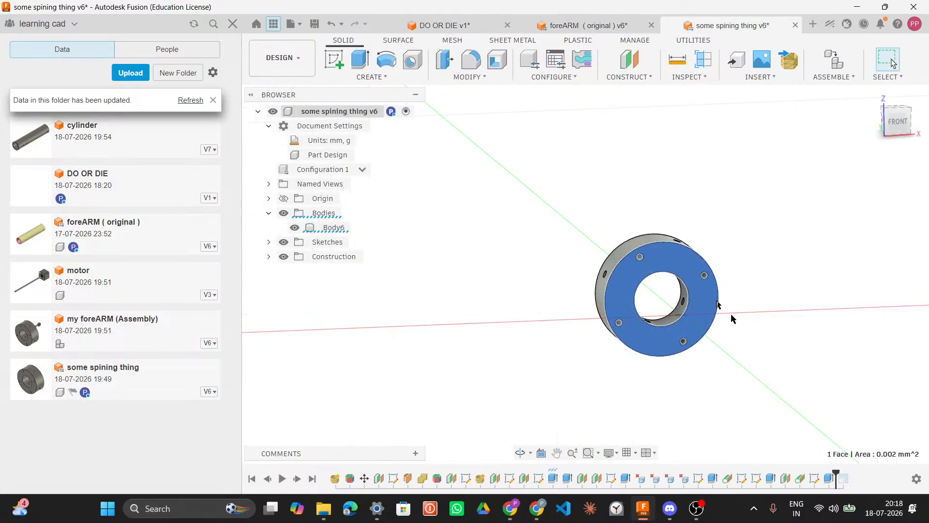
{"action": "left_click_drag", "start_coordinate": [591, 189], "coordinate": [764, 348]}
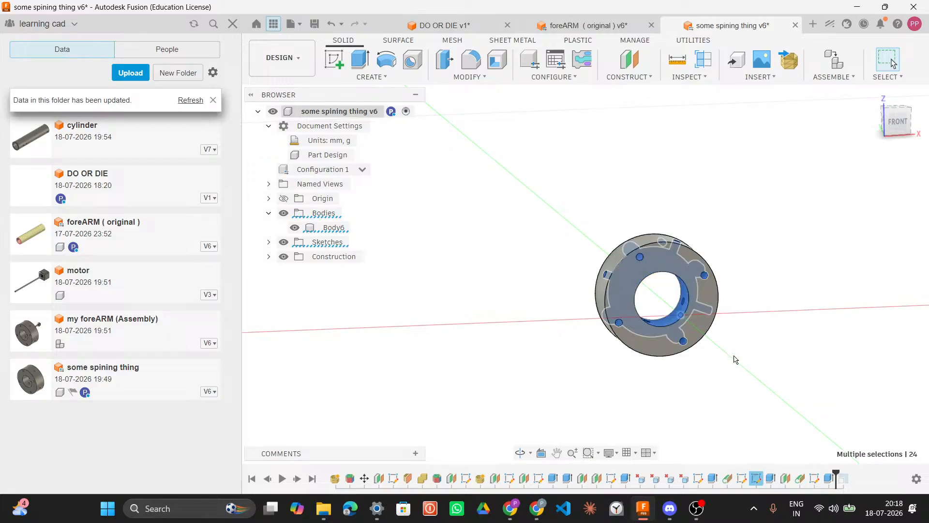
{"action": "key", "text": "Escape"}
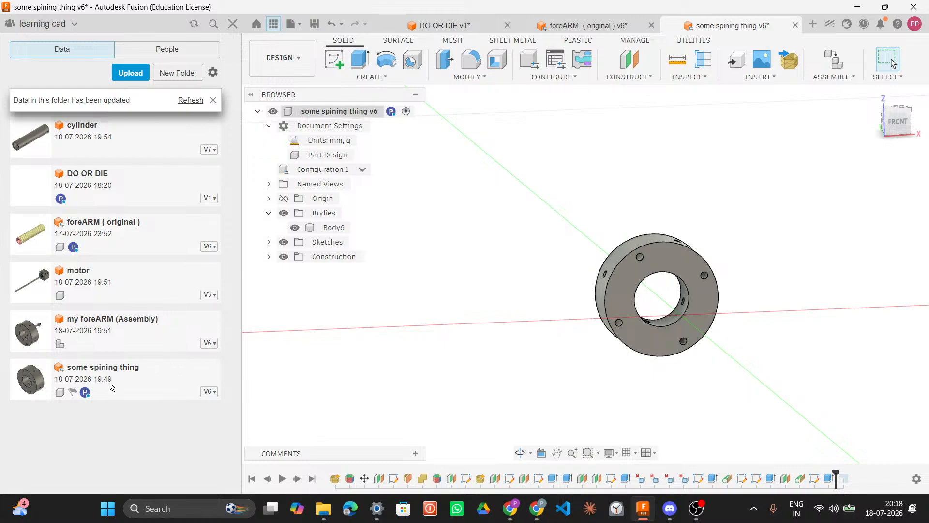
Step: Open the my foreARM (Assembly) design and examine the ring, holes and motor from several angles
{"action": "left_click", "coordinate": [121, 337]}
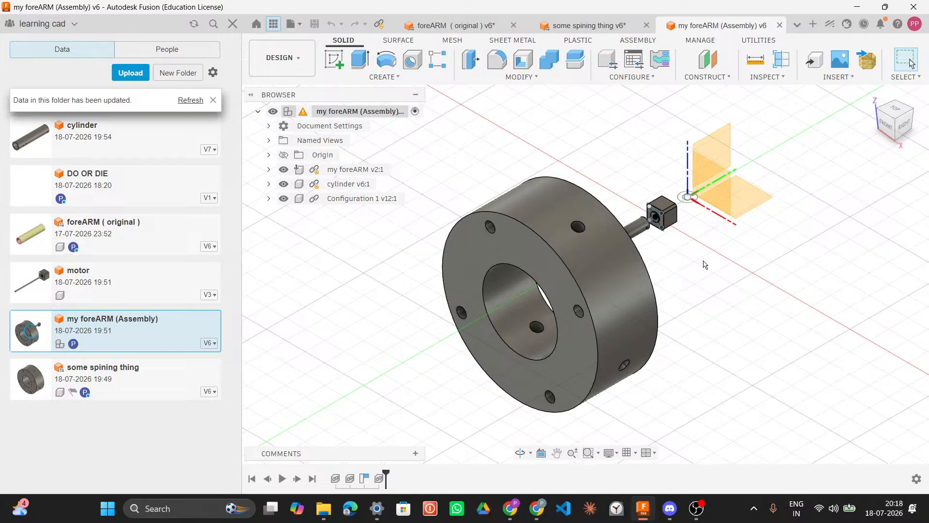
{"action": "mouse_move", "coordinate": [703, 260]}
{"action": "middle_mouse_down", "text": "shift"}
{"action": "mouse_move", "coordinate": [606, 247]}
{"action": "mouse_move", "coordinate": [621, 216]}
{"action": "mouse_move", "coordinate": [629, 281]}
{"action": "mouse_move", "coordinate": [525, 268]}
{"action": "mouse_move", "coordinate": [742, 301]}
{"action": "mouse_move", "coordinate": [705, 264]}
{"action": "middle_mouse_up", "text": "shift"}
{"action": "scroll", "coordinate": [674, 234], "scroll_direction": "up", "scroll_amount": 3}
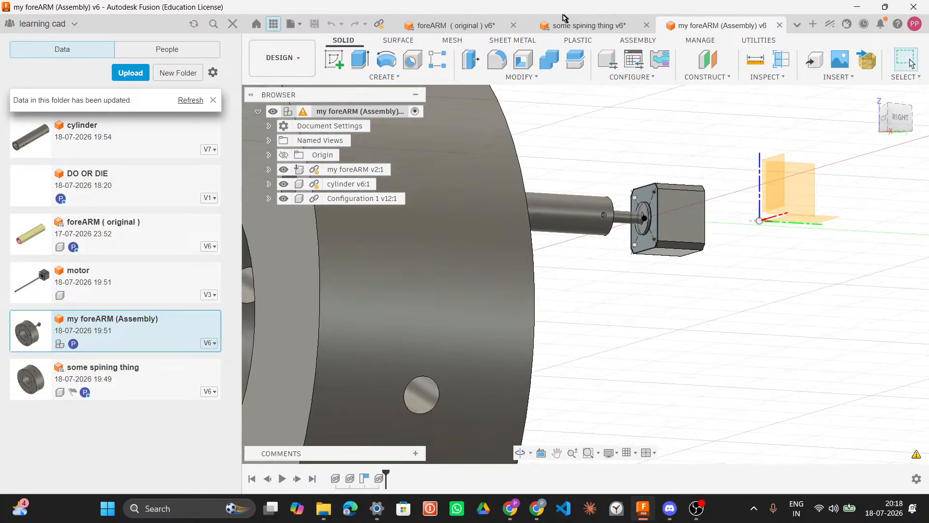
{"action": "left_click", "coordinate": [465, 25]}
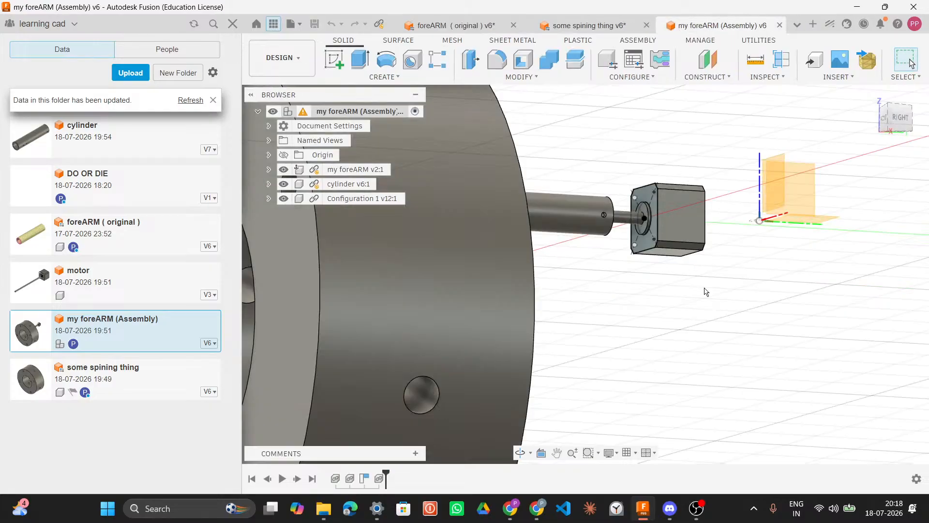
{"action": "scroll", "coordinate": [706, 291], "scroll_direction": "down", "scroll_amount": 5}
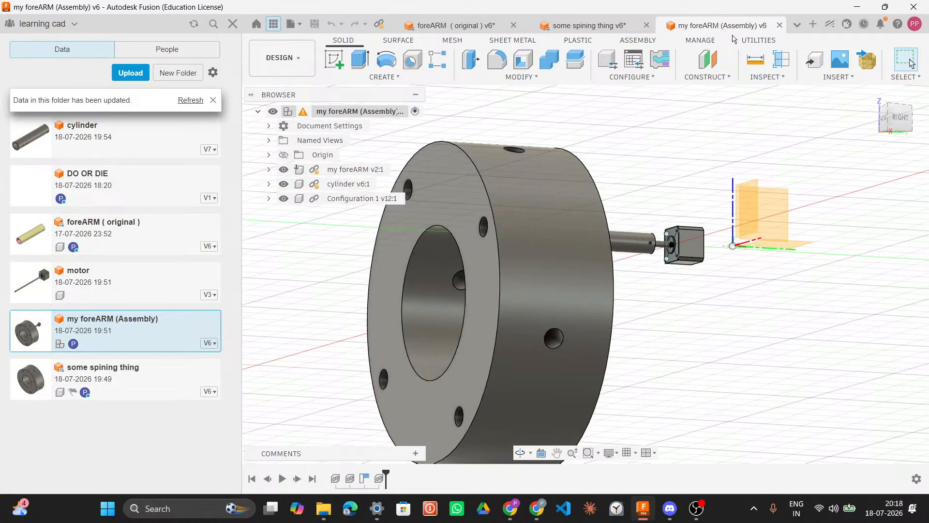
{"action": "scroll", "coordinate": [653, 286], "scroll_direction": "up", "scroll_amount": 2}
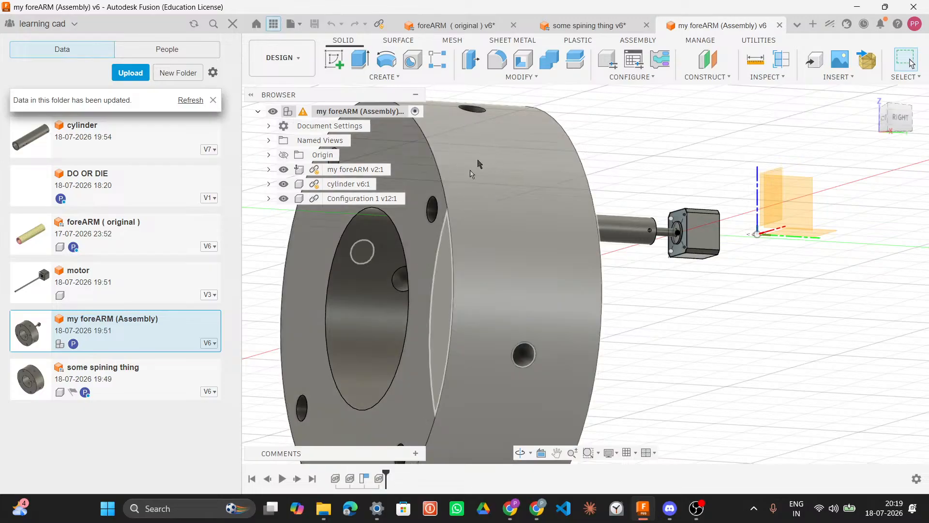
{"action": "middle_click_drag", "start_coordinate": [668, 290], "coordinate": [606, 273]}
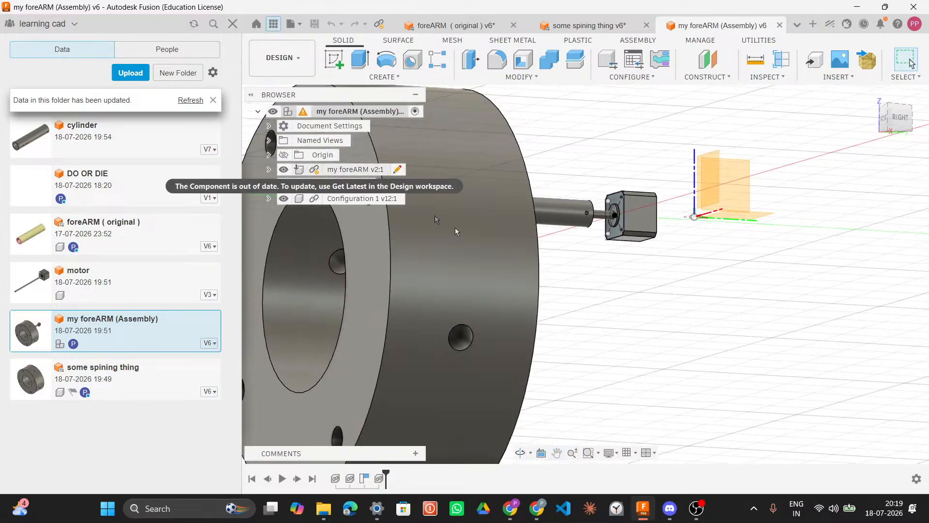
{"action": "middle_click_drag", "start_coordinate": [604, 290], "coordinate": [677, 277], "text": "shift"}
{"action": "scroll", "coordinate": [763, 260], "scroll_direction": "down", "scroll_amount": 3}
{"action": "scroll", "coordinate": [762, 259], "scroll_direction": "down", "scroll_amount": 3}
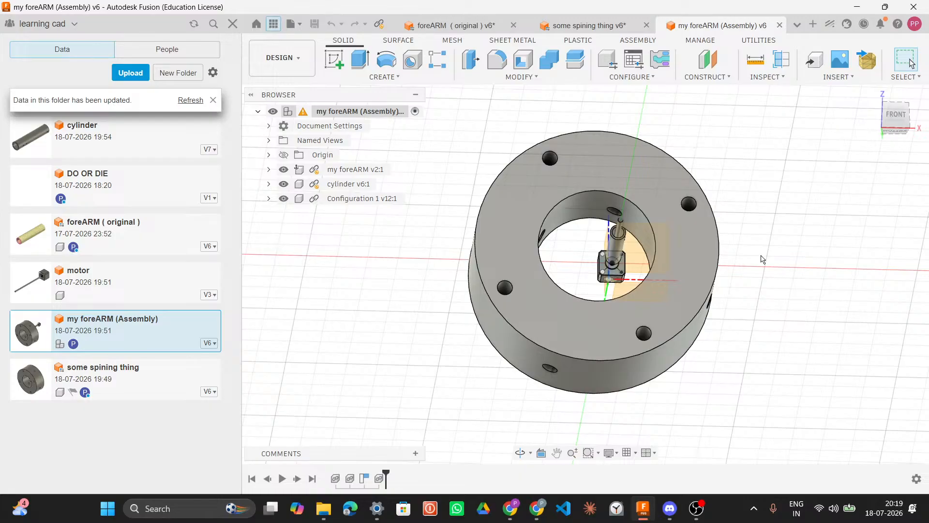
Step: Compare the original foreARM tube's side holes with the DO OR DIE sketch, zooming around the sketched circle
{"action": "left_click", "coordinate": [443, 28]}
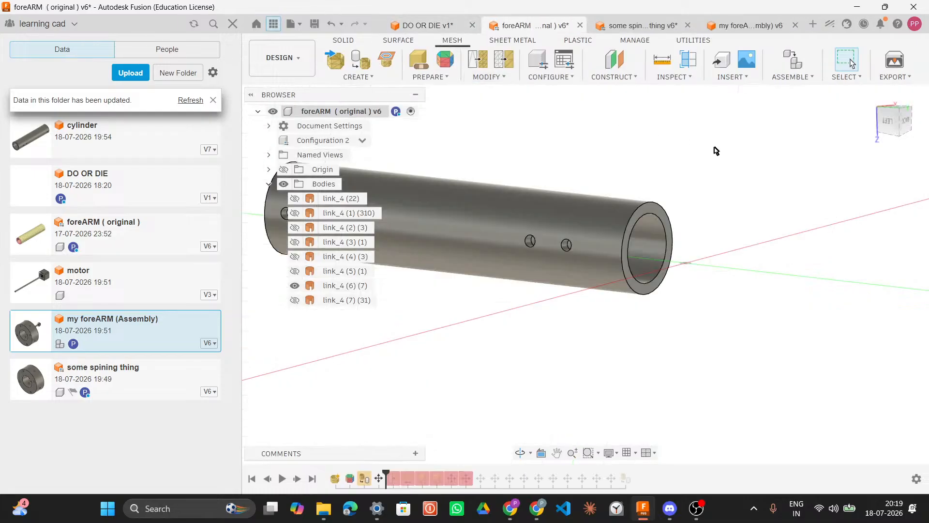
{"action": "scroll", "coordinate": [649, 182], "scroll_direction": "down", "scroll_amount": 4}
{"action": "scroll", "coordinate": [649, 182], "scroll_direction": "up", "scroll_amount": 3}
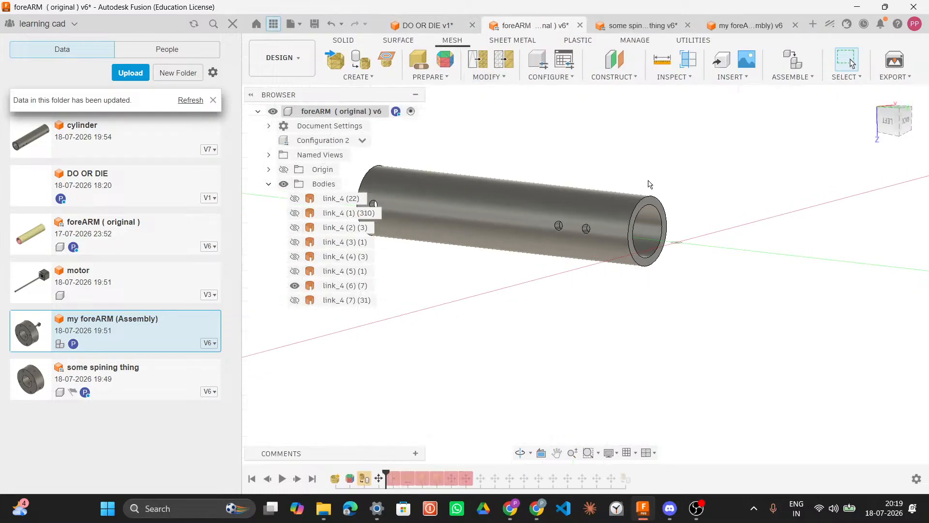
{"action": "left_click", "coordinate": [426, 26]}
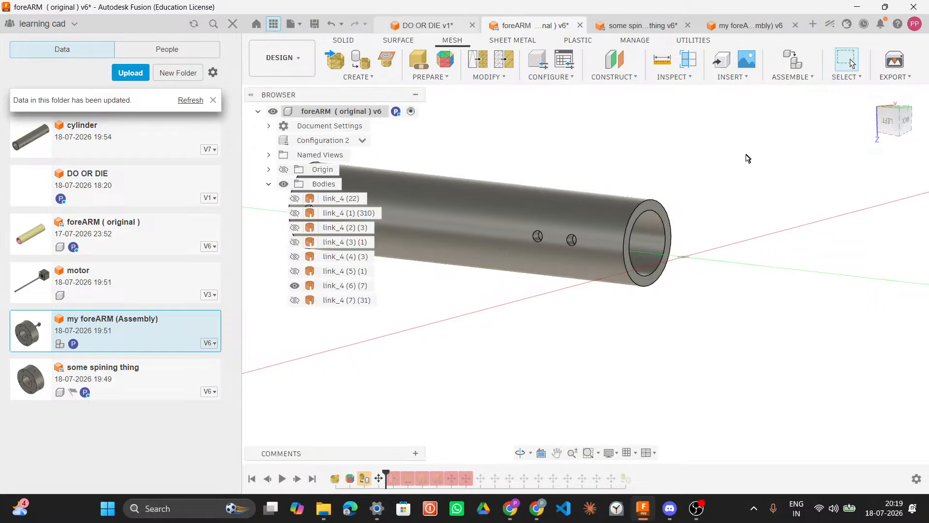
{"action": "scroll", "coordinate": [666, 218], "scroll_direction": "down", "scroll_amount": 5}
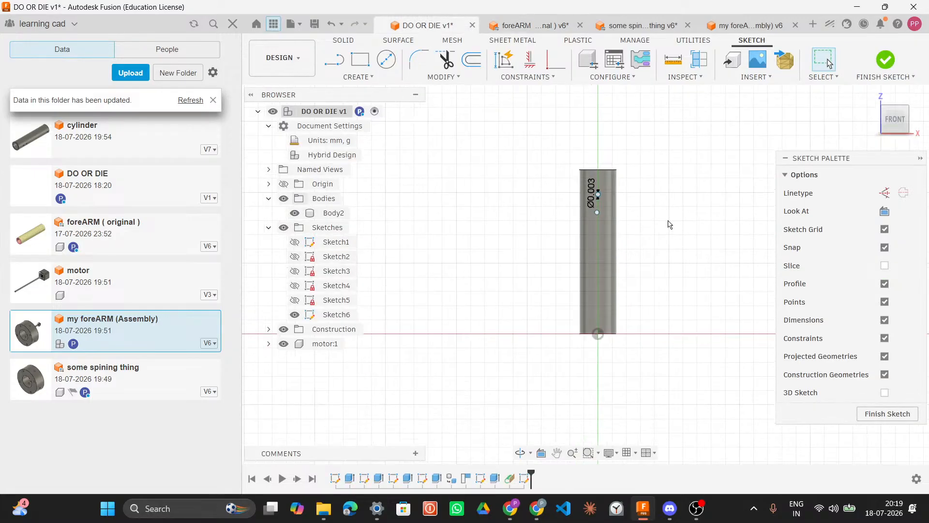
{"action": "scroll", "coordinate": [623, 310], "scroll_direction": "down", "scroll_amount": 3}
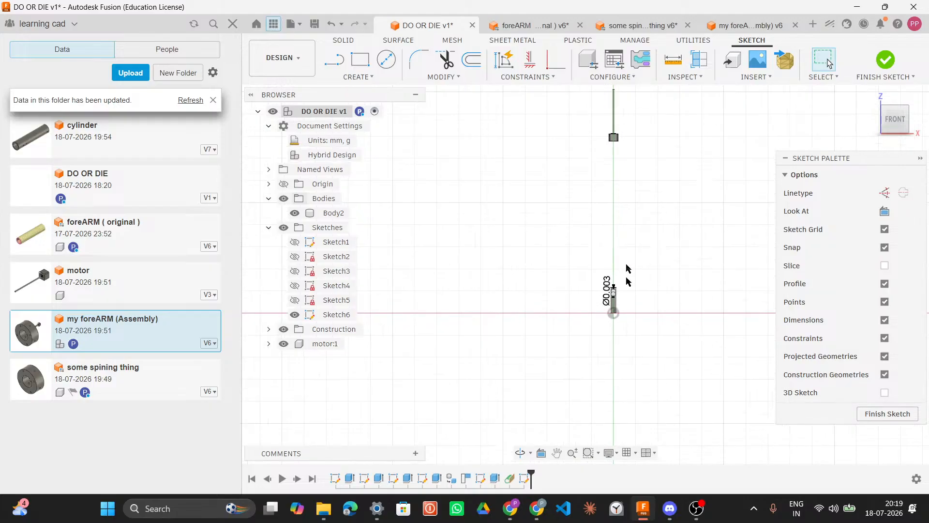
{"action": "scroll", "coordinate": [629, 202], "scroll_direction": "down", "scroll_amount": 2}
{"action": "middle_click_drag", "start_coordinate": [618, 208], "coordinate": [583, 232]}
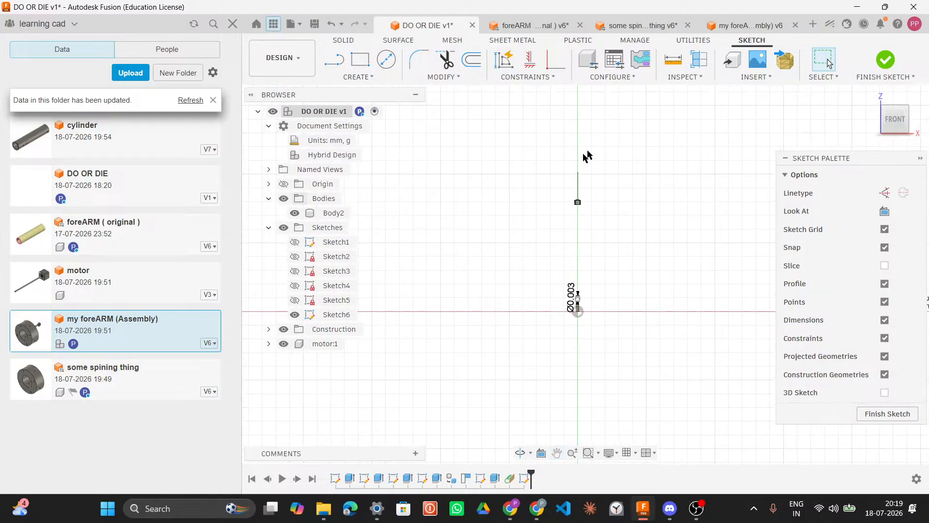
{"action": "scroll", "coordinate": [600, 227], "scroll_direction": "up", "scroll_amount": 2}
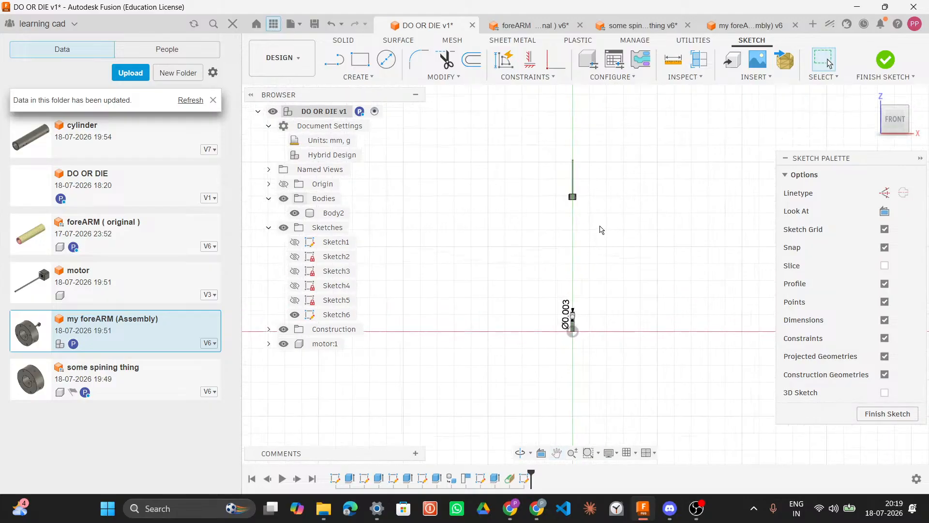
{"action": "scroll", "coordinate": [582, 178], "scroll_direction": "up", "scroll_amount": 4}
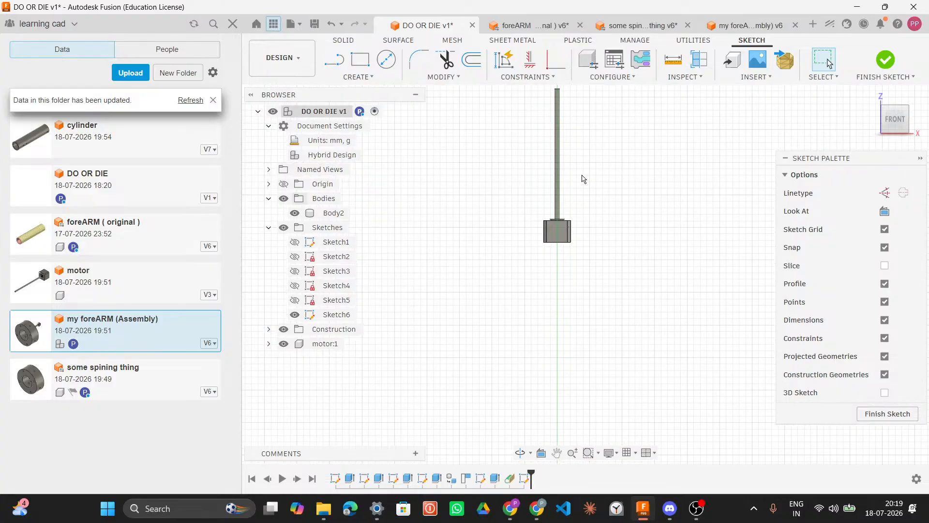
{"action": "scroll", "coordinate": [583, 176], "scroll_direction": "down", "scroll_amount": 5}
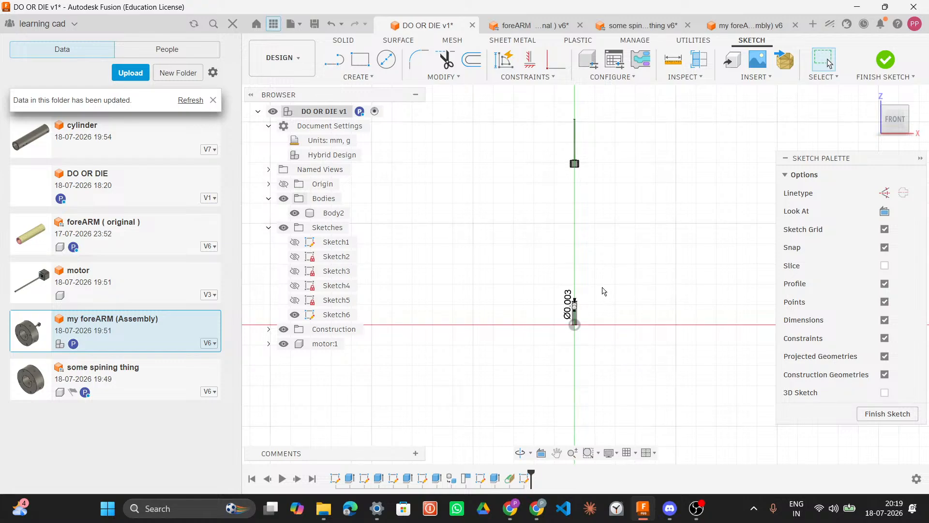
Step: Switch to Discord, open the 6-dof-arm voice channel, and return to the design
{"action": "scroll", "coordinate": [581, 302], "scroll_direction": "up", "scroll_amount": 5}
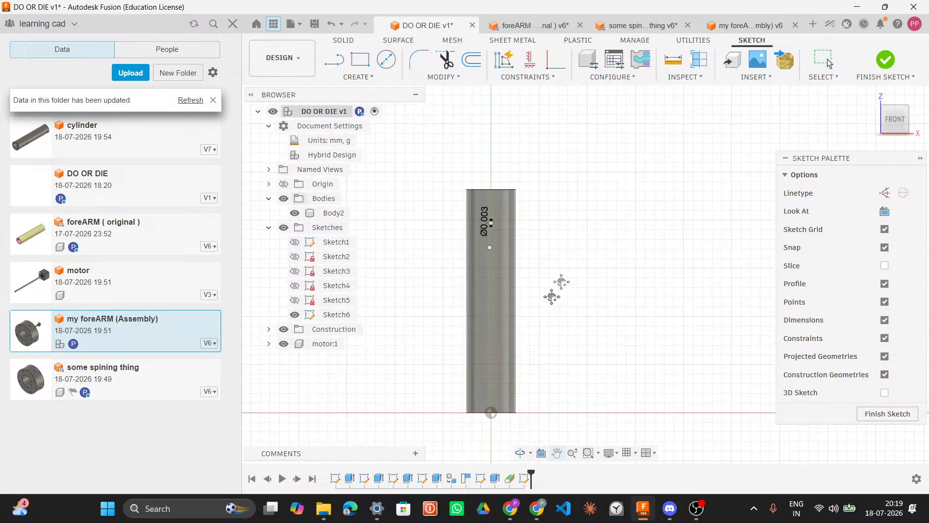
{"action": "scroll", "coordinate": [582, 264], "scroll_direction": "up", "scroll_amount": 1}
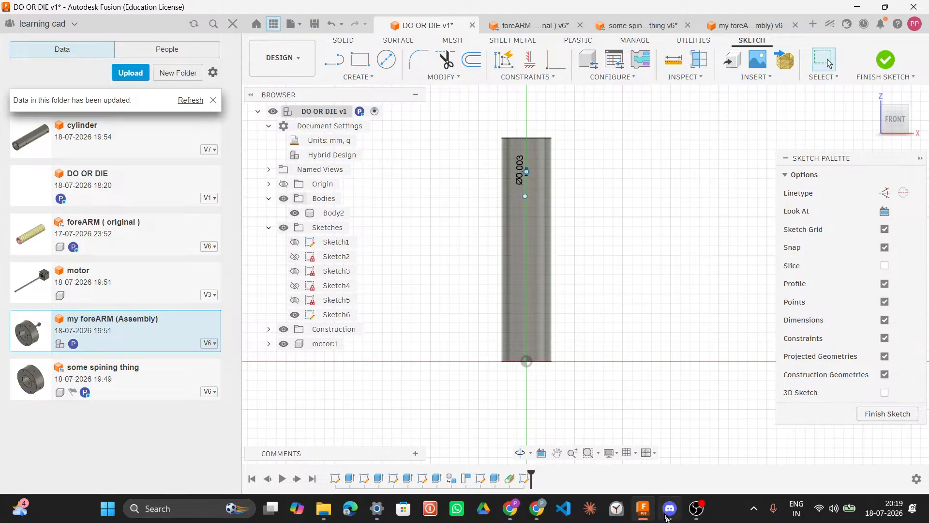
{"action": "mouse_move", "coordinate": [669, 508]}
{"action": "left_click", "coordinate": [657, 450]}
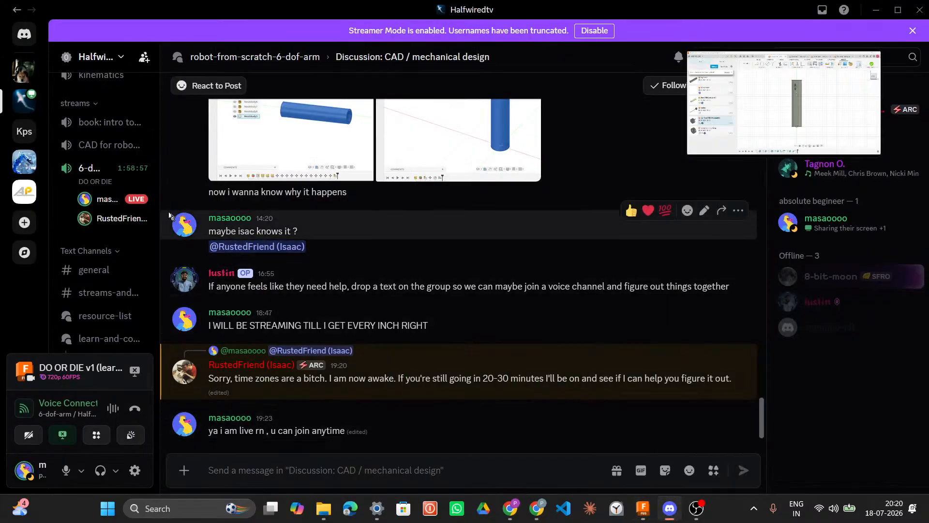
{"action": "left_click", "coordinate": [104, 173]}
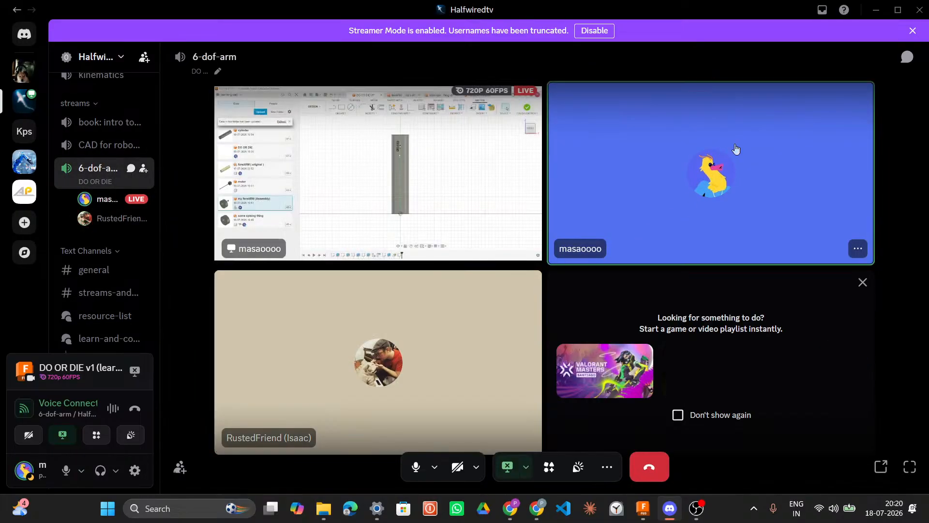
{"action": "left_click", "coordinate": [869, 6]}
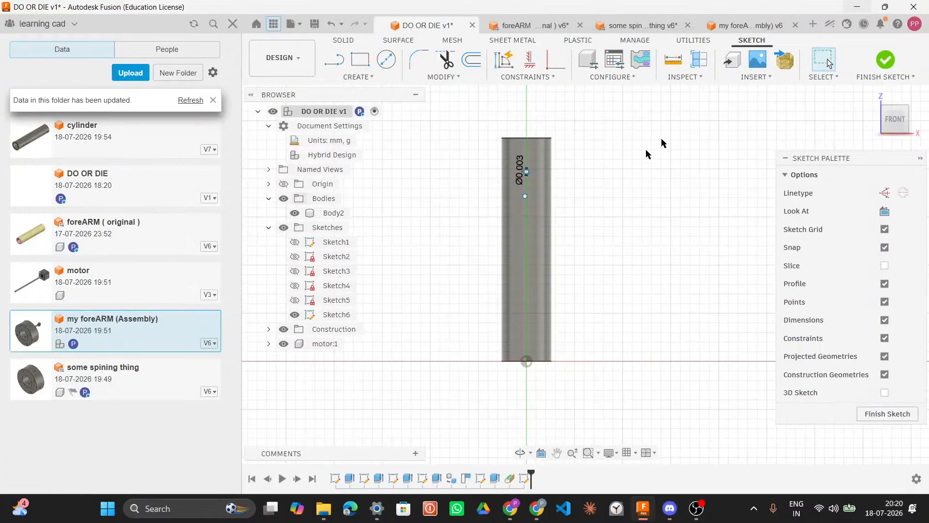
Step: Delete the stray sketch point just below the existing hole circle on the tube
{"action": "scroll", "coordinate": [604, 276], "scroll_direction": "down", "scroll_amount": 4}
{"action": "middle_click_drag", "start_coordinate": [603, 276], "coordinate": [599, 286]}
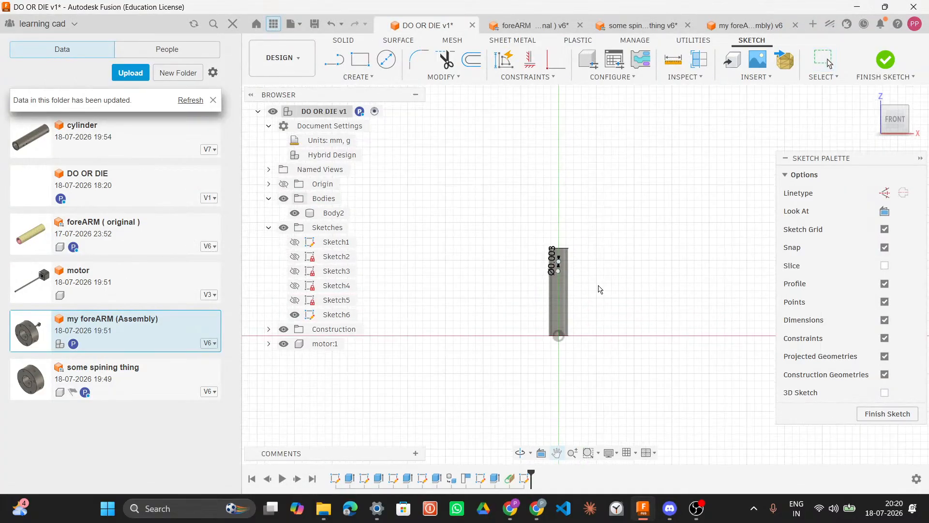
{"action": "scroll", "coordinate": [599, 287], "scroll_direction": "down", "scroll_amount": 2}
{"action": "scroll", "coordinate": [599, 287], "scroll_direction": "up", "scroll_amount": 5}
{"action": "scroll", "coordinate": [488, 253], "scroll_direction": "up", "scroll_amount": 3}
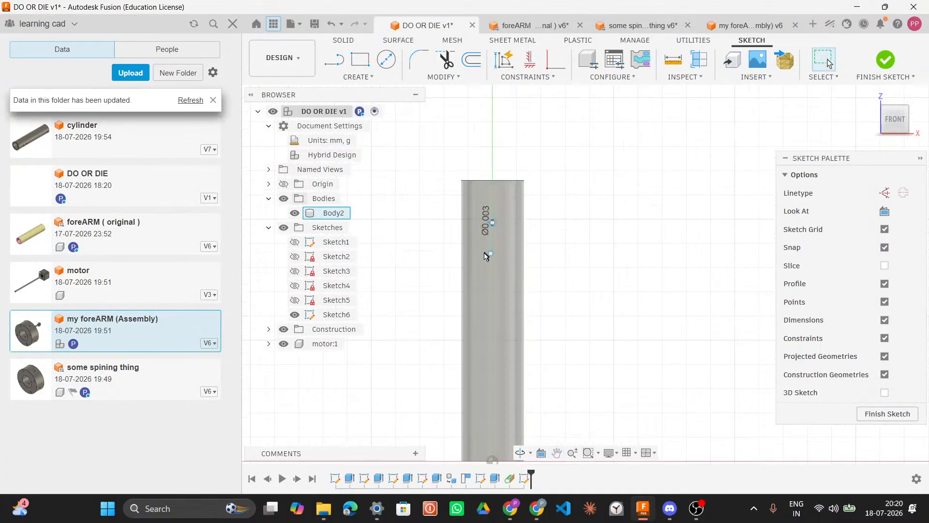
{"action": "left_click", "coordinate": [492, 253]}
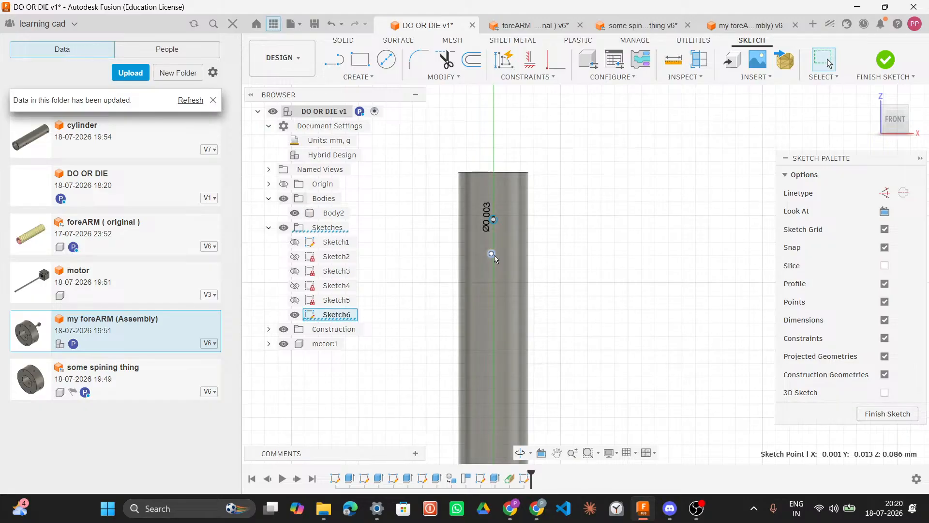
{"action": "key", "text": "Delete"}
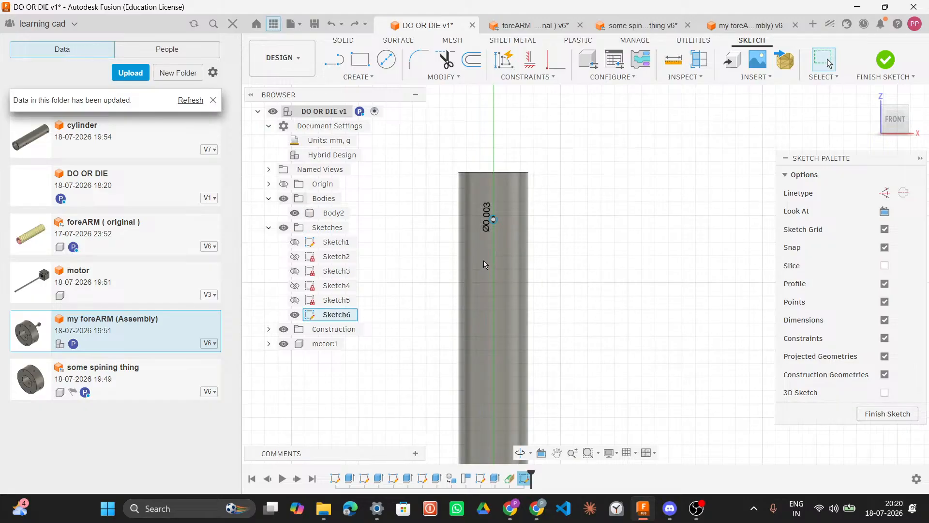
Step: Draw a center-diameter circle of 0.003 diameter on the tube's axis just below the existing hole
{"action": "left_click", "coordinate": [390, 76]}
{"action": "mouse_move", "coordinate": [400, 127]}
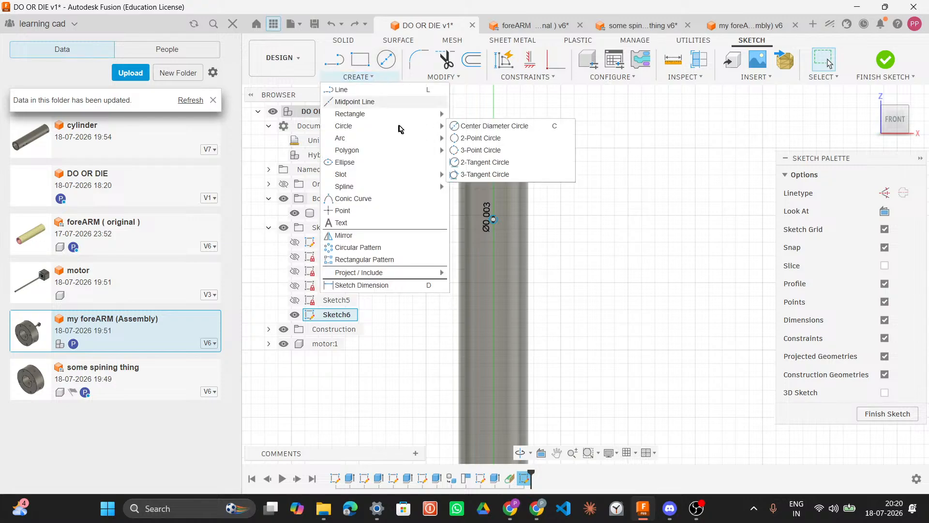
{"action": "left_click", "coordinate": [483, 129]}
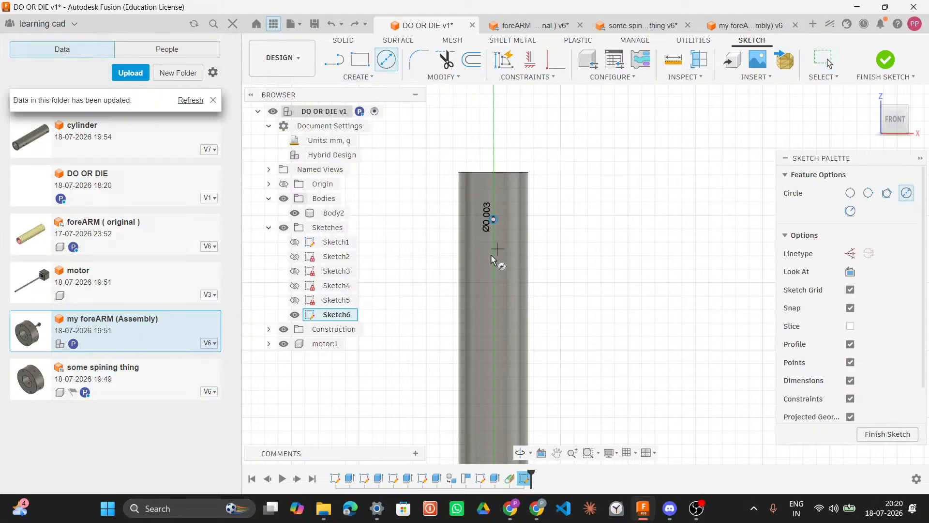
{"action": "left_click", "coordinate": [494, 259]}
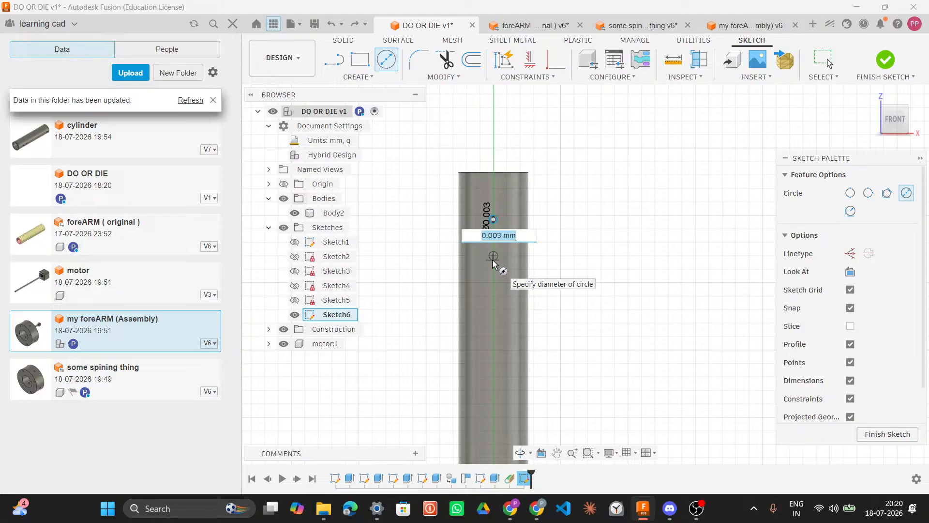
{"action": "type", "text": "0."}
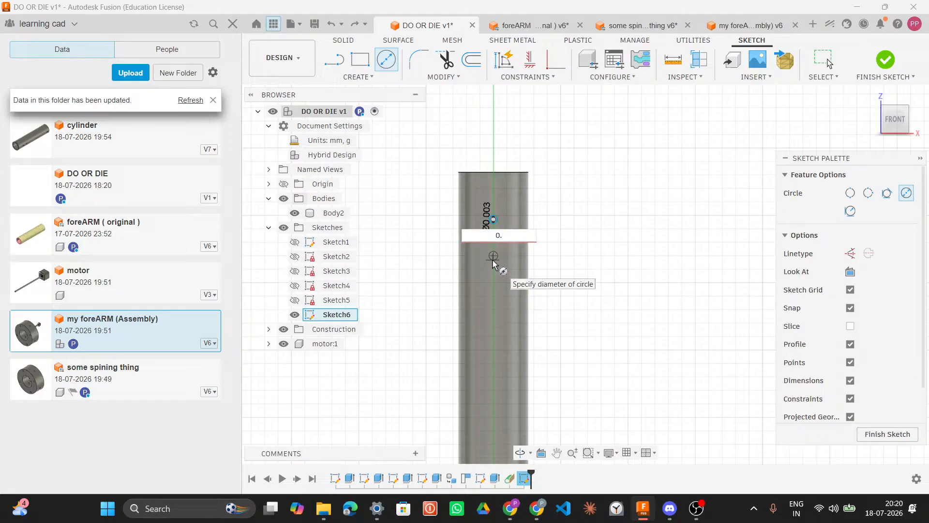
{"action": "key", "text": "Tab"}
{"action": "key", "text": "Tab"}
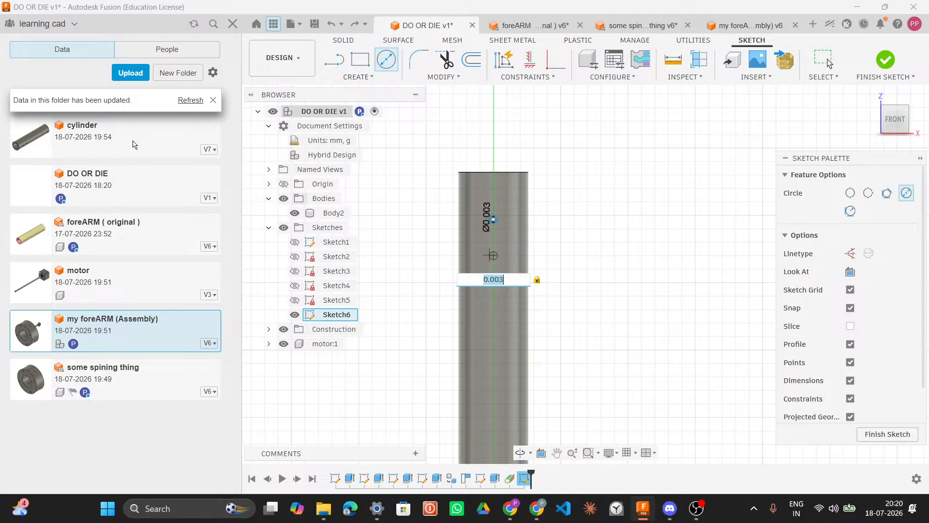
{"action": "left_click", "coordinate": [213, 101]}
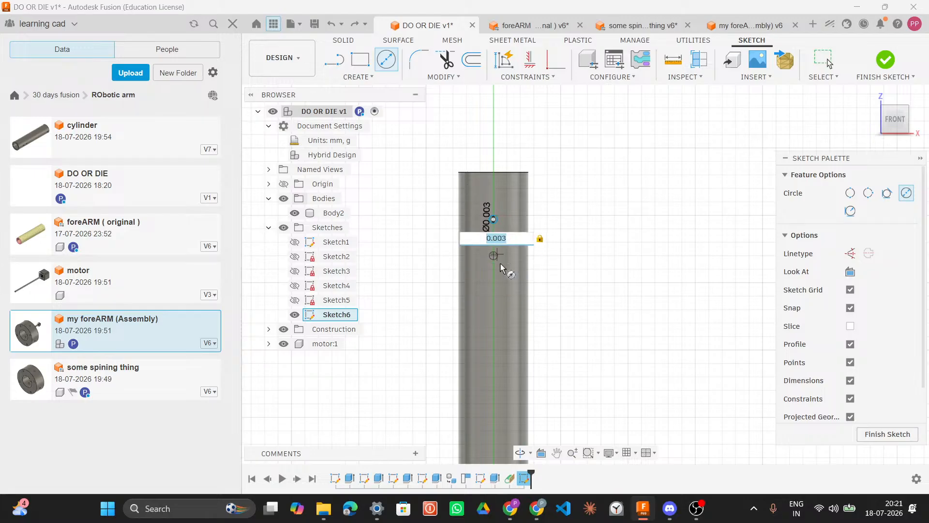
{"action": "key", "text": "Return"}
{"action": "key", "text": "Escape"}
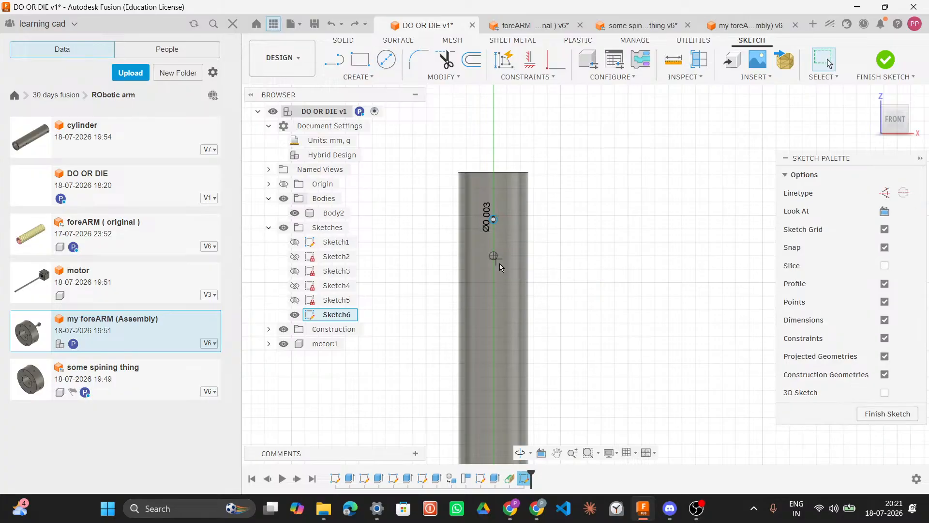
Step: Draw another 0.003 diameter circle on the tube's axis near its lower end
{"action": "middle_click_drag", "start_coordinate": [556, 248], "coordinate": [532, 113]}
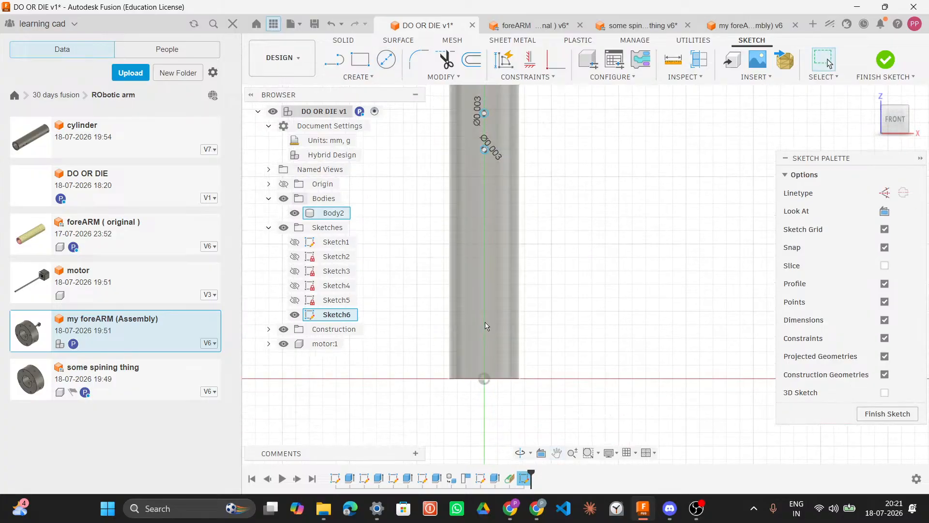
{"action": "key", "text": "c"}
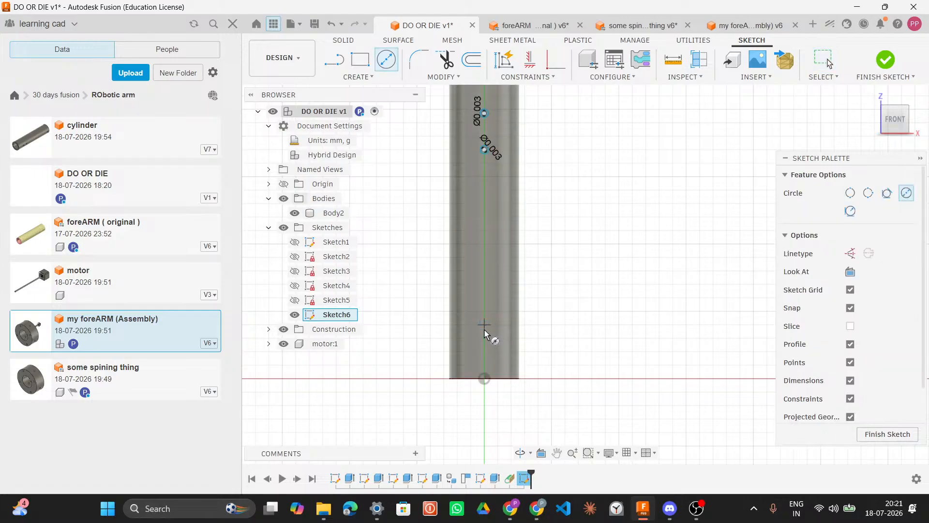
{"action": "left_click", "coordinate": [484, 324]}
{"action": "type", "text": "0.003"}
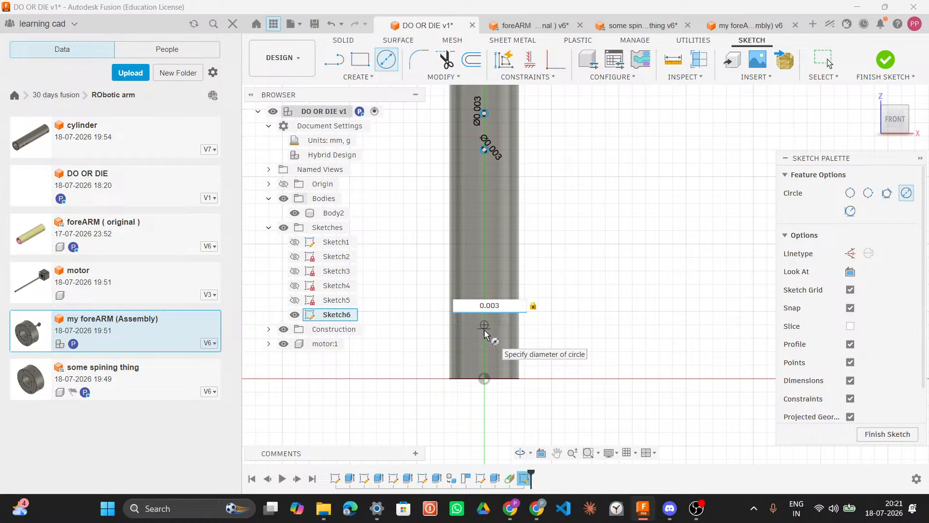
{"action": "key", "text": "Return"}
{"action": "key", "text": "Escape"}
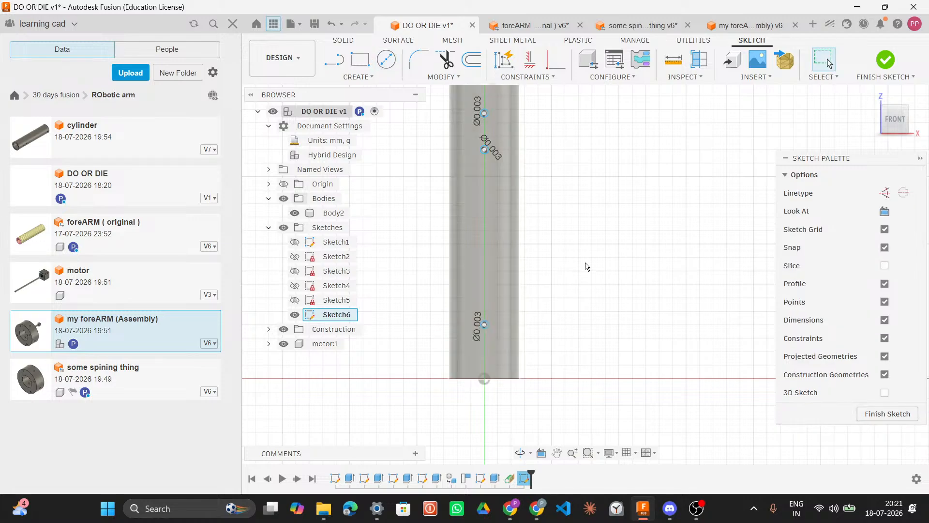
Step: Review the sketched hole circles along the tube from a rotated view
{"action": "scroll", "coordinate": [601, 292], "scroll_direction": "down", "scroll_amount": 5}
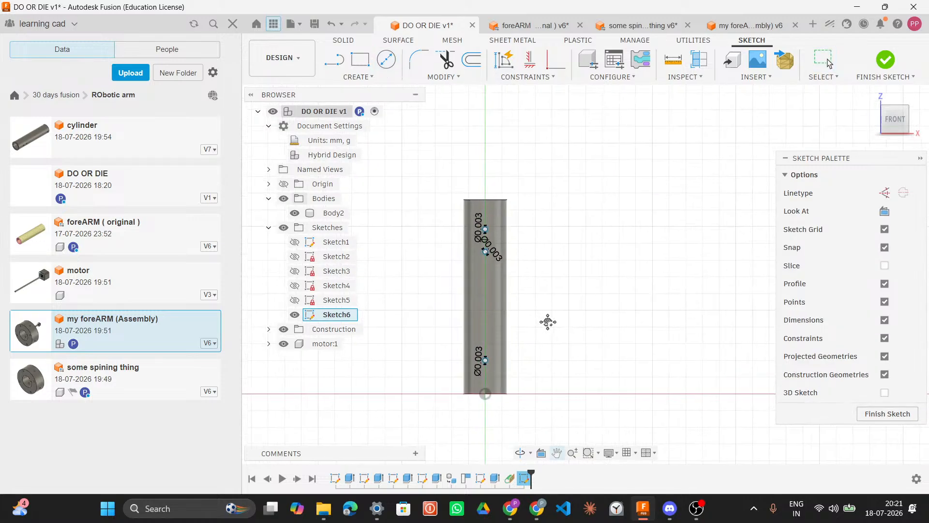
{"action": "scroll", "coordinate": [526, 281], "scroll_direction": "up", "scroll_amount": 2}
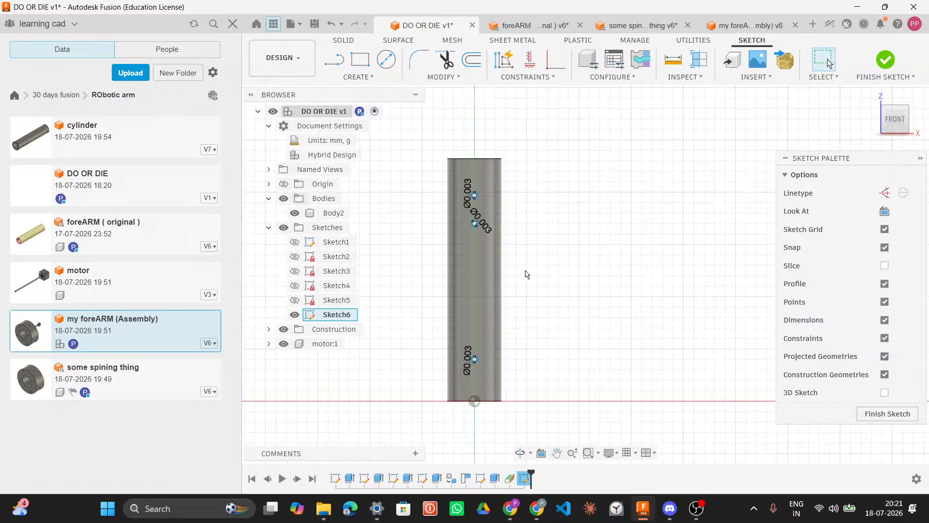
{"action": "middle_click_drag", "start_coordinate": [526, 271], "coordinate": [528, 277]}
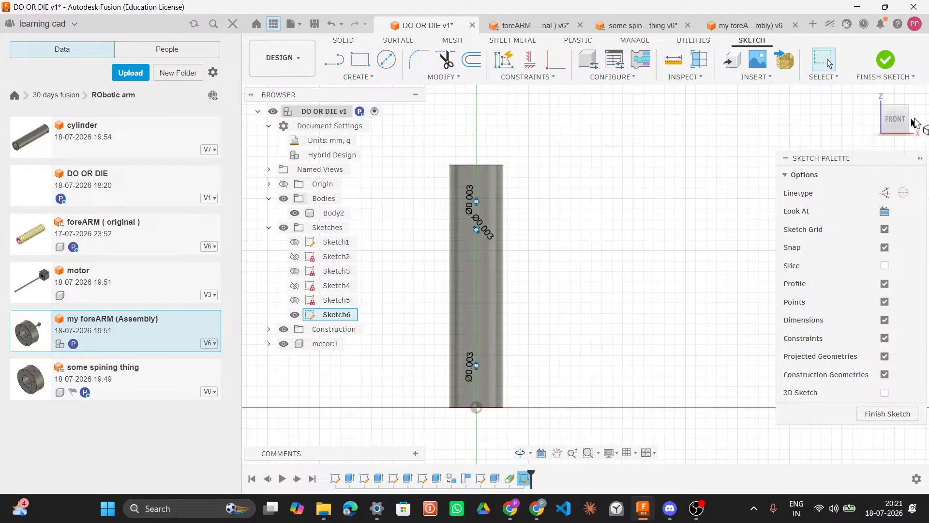
{"action": "left_click", "coordinate": [924, 104]}
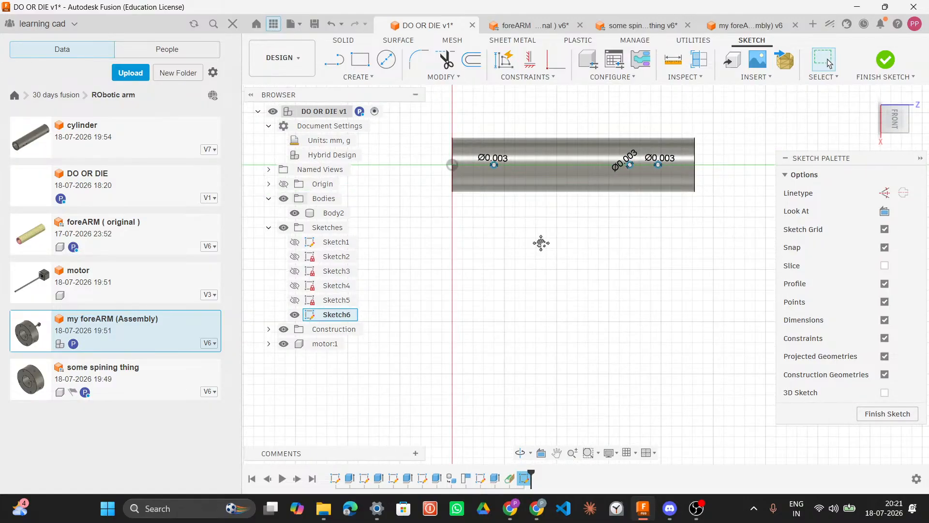
{"action": "middle_click_drag", "start_coordinate": [494, 329], "coordinate": [474, 360]}
{"action": "scroll", "coordinate": [498, 250], "scroll_direction": "up", "scroll_amount": 3}
{"action": "mouse_move", "coordinate": [494, 269]}
{"action": "middle_mouse_down"}
{"action": "mouse_move", "coordinate": [489, 306]}
{"action": "mouse_move", "coordinate": [518, 267]}
{"action": "middle_mouse_up"}
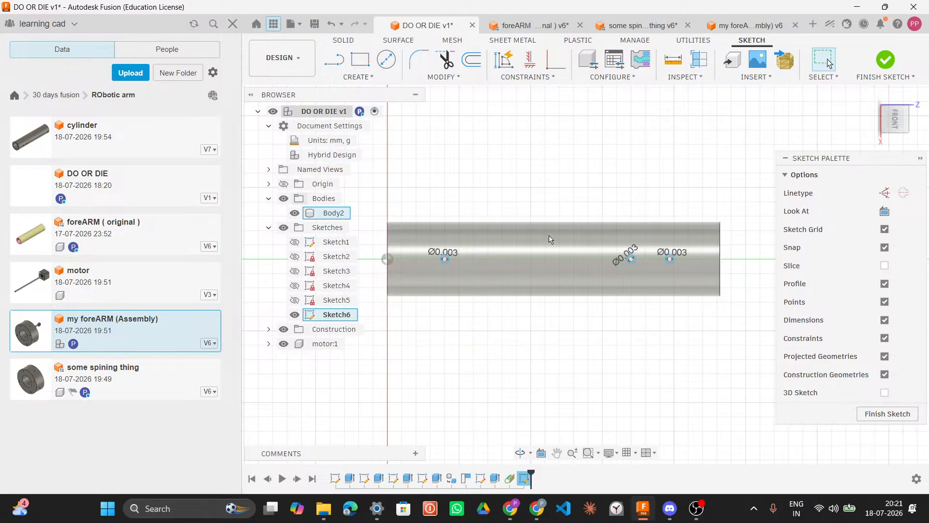
Step: Browse to the clg stuff > the tubesheets folder and open the Tubesheet-3D design
{"action": "left_click", "coordinate": [14, 96]}
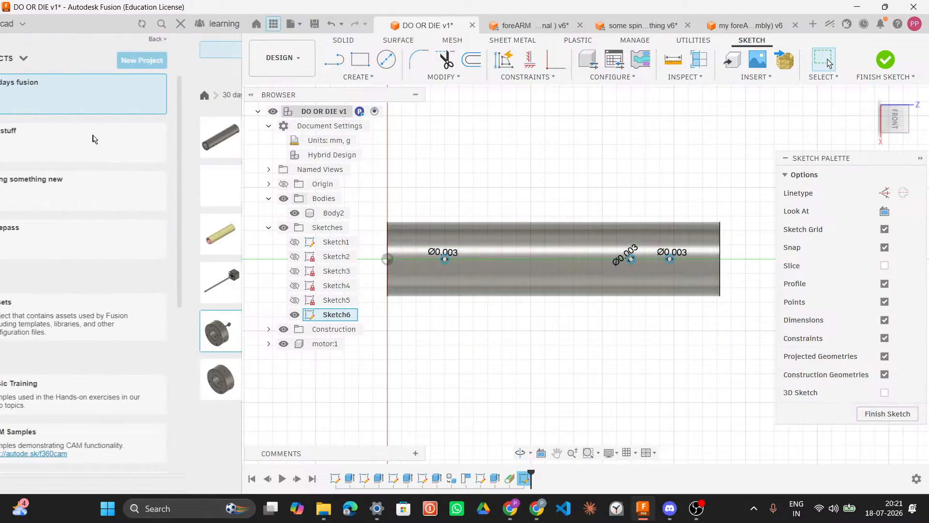
{"action": "left_click", "coordinate": [108, 146]}
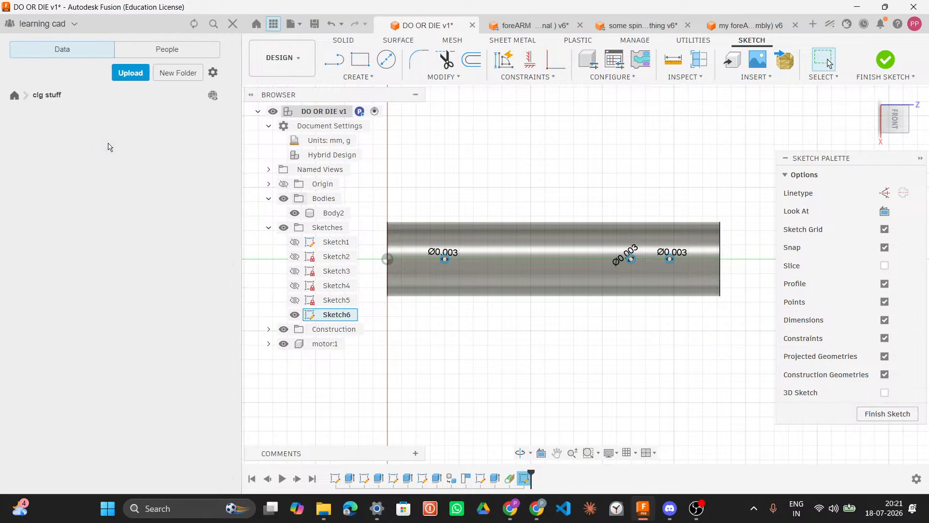
{"action": "left_click", "coordinate": [93, 140]}
{"action": "scroll", "coordinate": [95, 282], "scroll_direction": "down", "scroll_amount": 5}
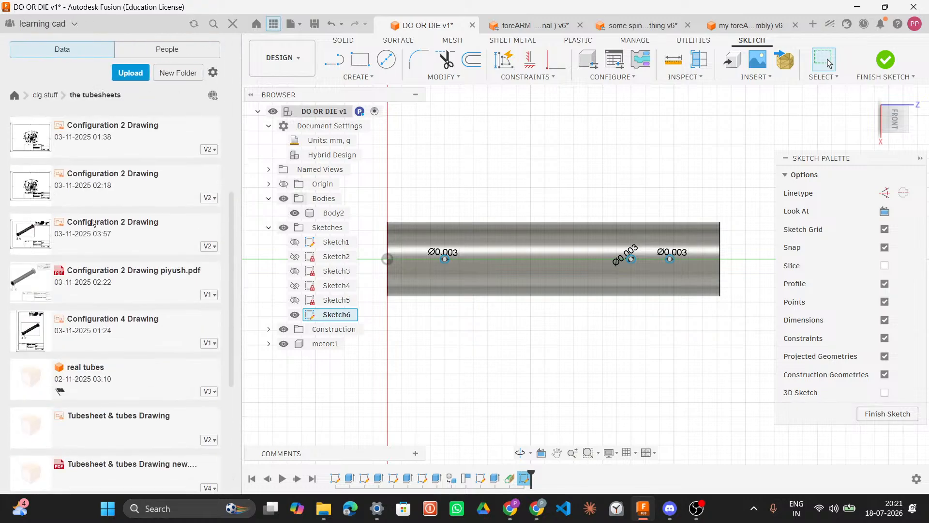
{"action": "scroll", "coordinate": [94, 283], "scroll_direction": "down", "scroll_amount": 3}
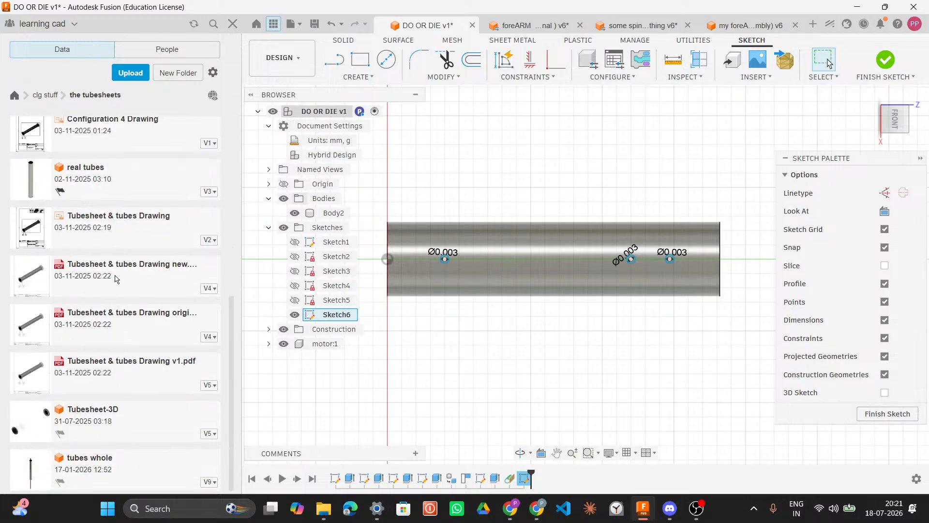
{"action": "double_click", "coordinate": [124, 429]}
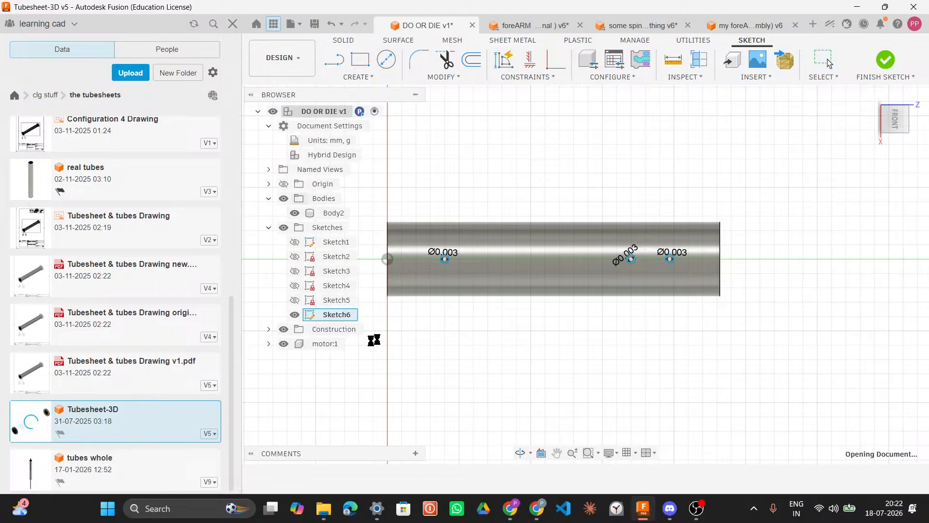
Step: Open the tubes whole design and examine its tube bundle up close
{"action": "middle_click_drag", "start_coordinate": [546, 289], "coordinate": [554, 244], "text": "shift"}
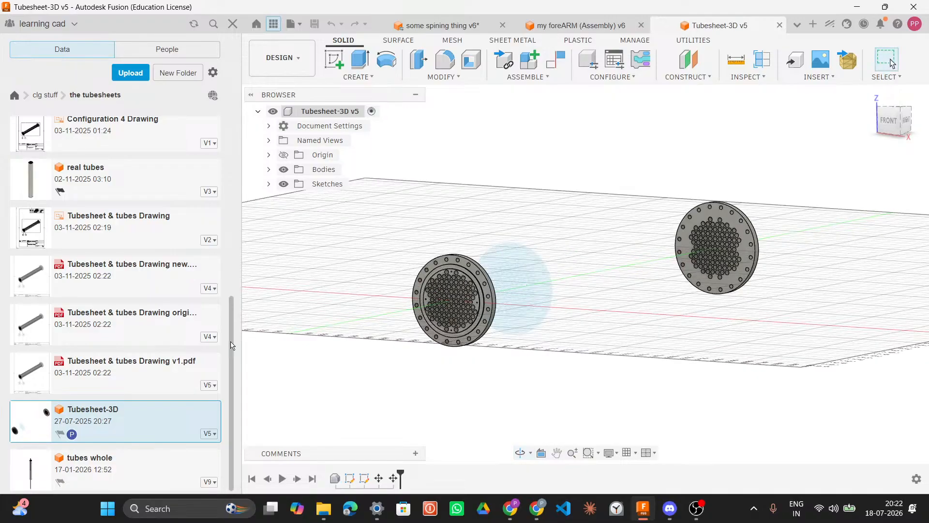
{"action": "double_click", "coordinate": [136, 463]}
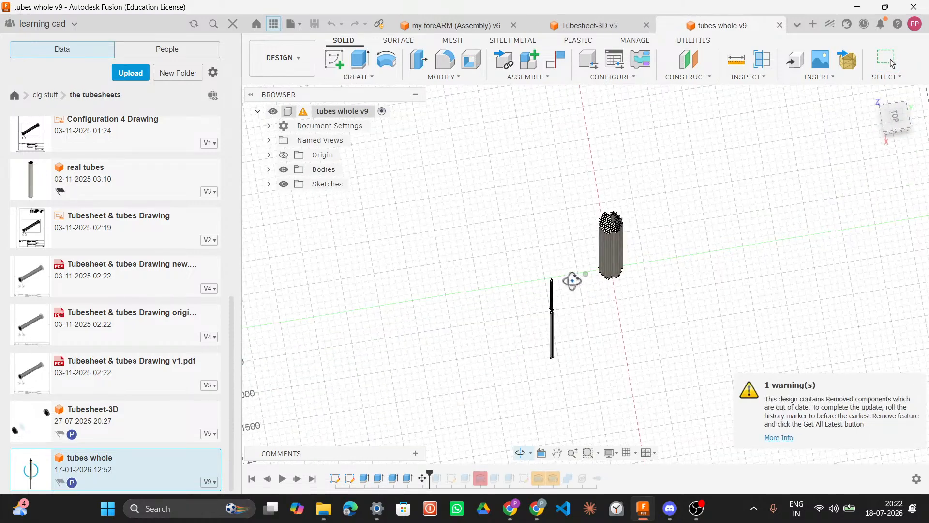
{"action": "scroll", "coordinate": [621, 225], "scroll_direction": "up", "scroll_amount": 10}
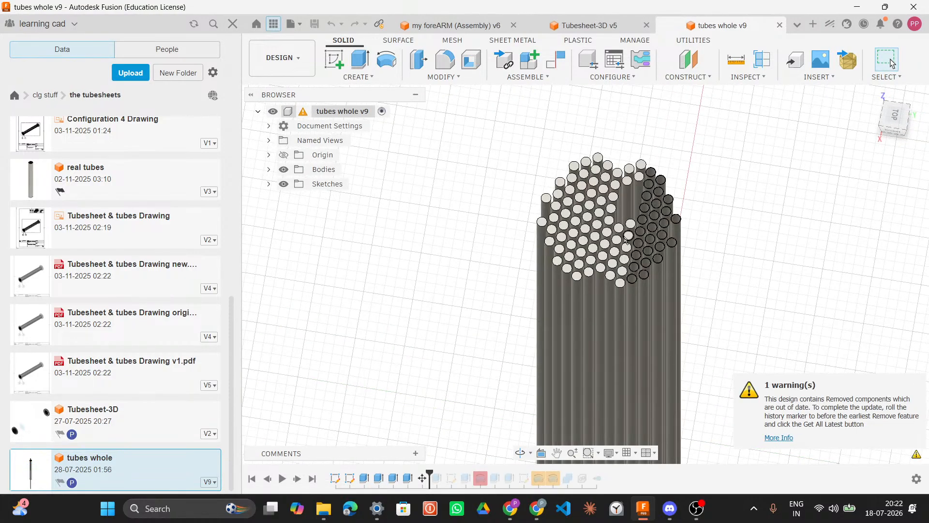
{"action": "scroll", "coordinate": [660, 225], "scroll_direction": "down", "scroll_amount": 5}
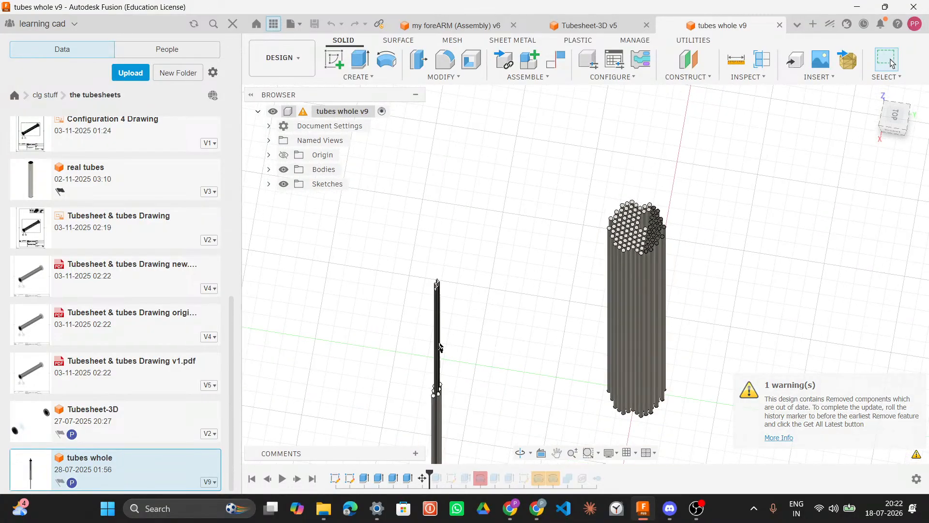
{"action": "scroll", "coordinate": [439, 301], "scroll_direction": "up", "scroll_amount": 8}
{"action": "scroll", "coordinate": [437, 256], "scroll_direction": "down", "scroll_amount": 6}
{"action": "scroll", "coordinate": [553, 276], "scroll_direction": "down", "scroll_amount": 5}
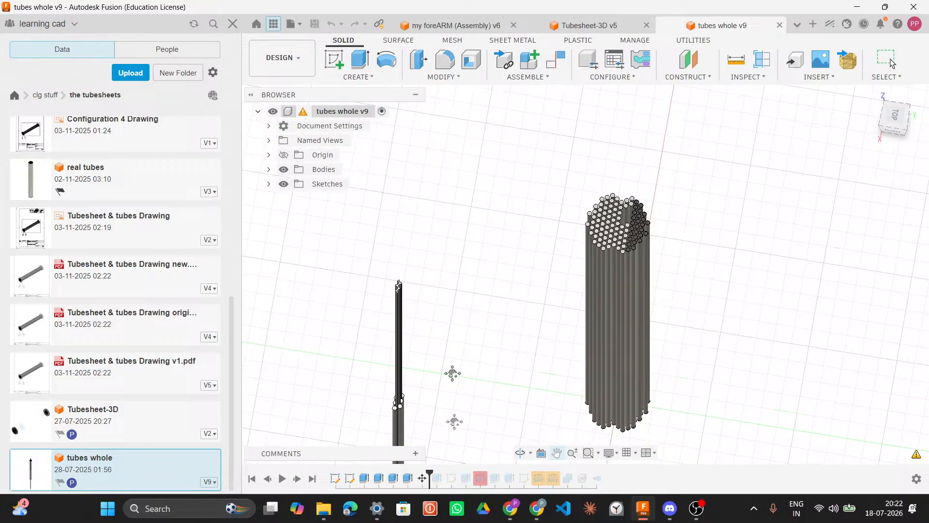
Step: Roll the tubes whole timeline to its end and inspect the complete tube bundle
{"action": "left_click_drag", "start_coordinate": [429, 473], "coordinate": [605, 473]}
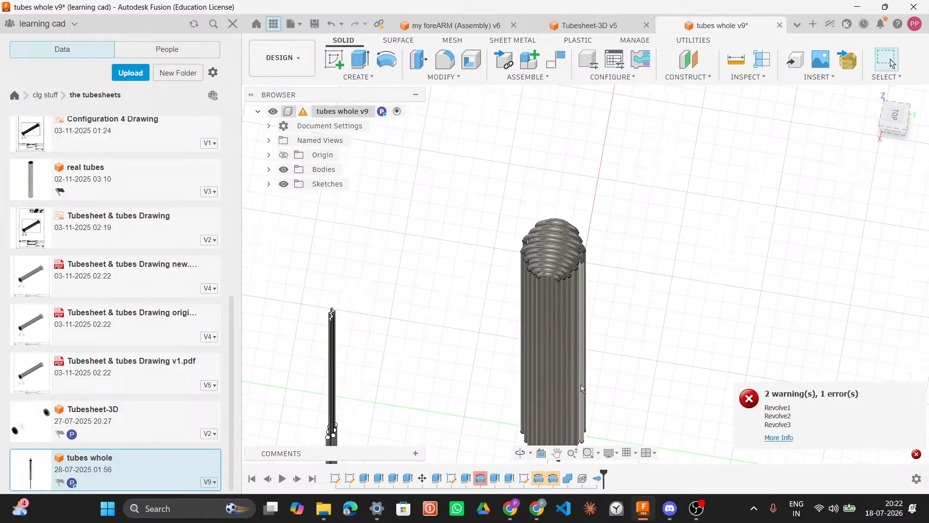
{"action": "scroll", "coordinate": [588, 367], "scroll_direction": "up", "scroll_amount": 5}
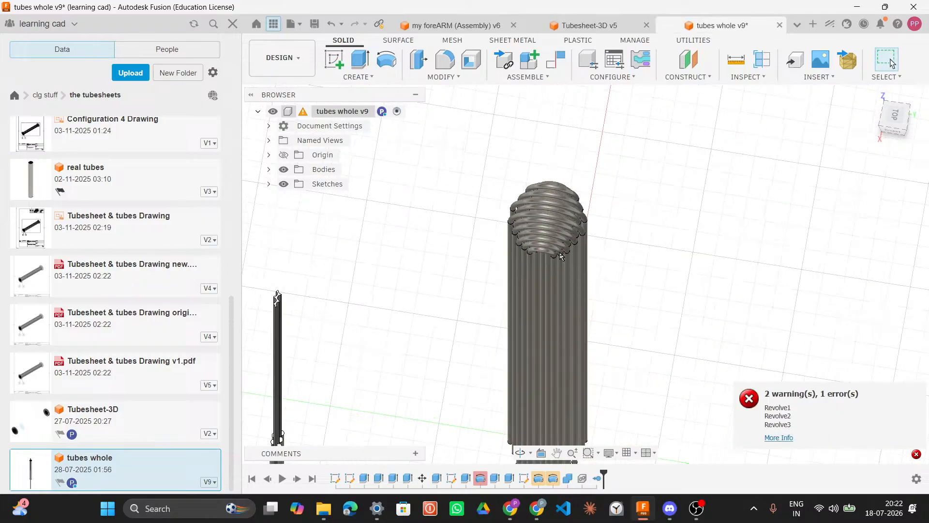
{"action": "mouse_move", "coordinate": [642, 190]}
{"action": "middle_mouse_down", "text": "shift"}
{"action": "mouse_move", "coordinate": [642, 143]}
{"action": "mouse_move", "coordinate": [601, 193]}
{"action": "mouse_move", "coordinate": [411, 227]}
{"action": "middle_mouse_up", "text": "shift"}
{"action": "scroll", "coordinate": [80, 421], "scroll_direction": "up", "scroll_amount": 8}
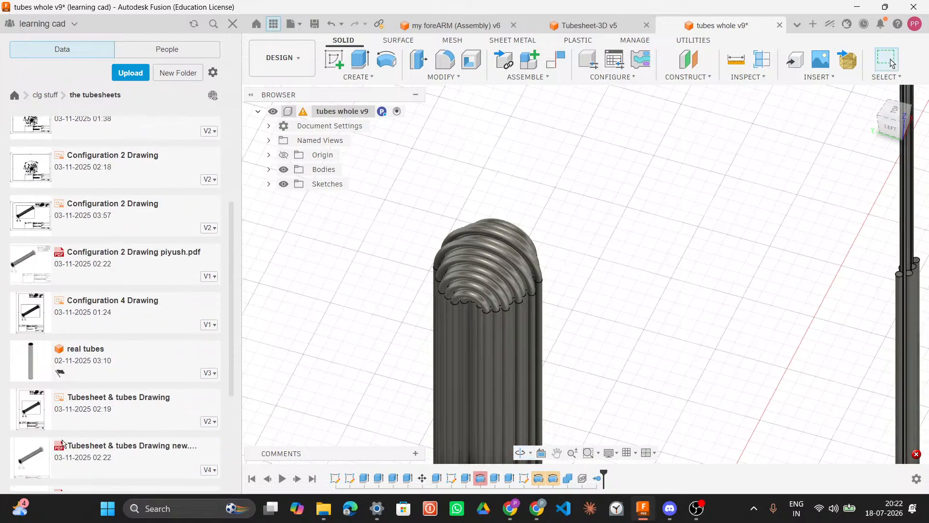
Step: Switch to the 30 days fusion project and open the 2nd video v2 design
{"action": "left_click", "coordinate": [14, 96]}
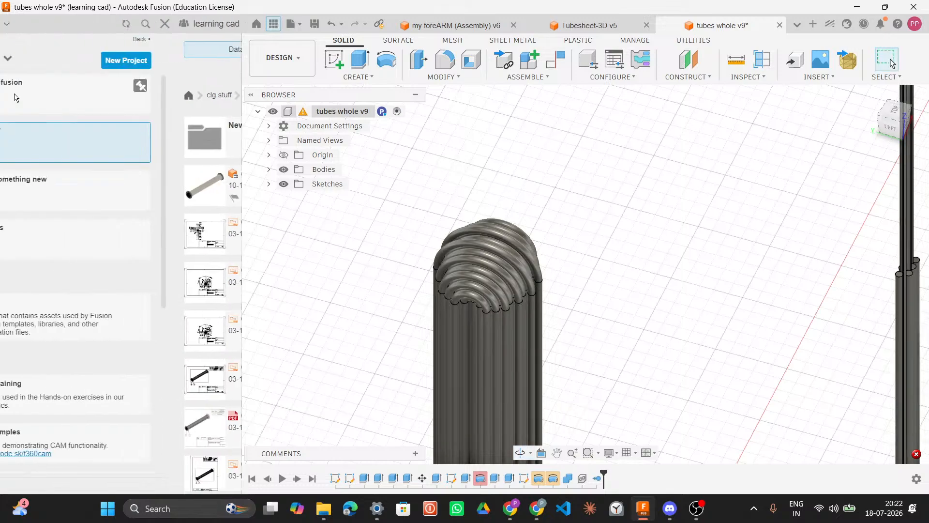
{"action": "left_click", "coordinate": [107, 99]}
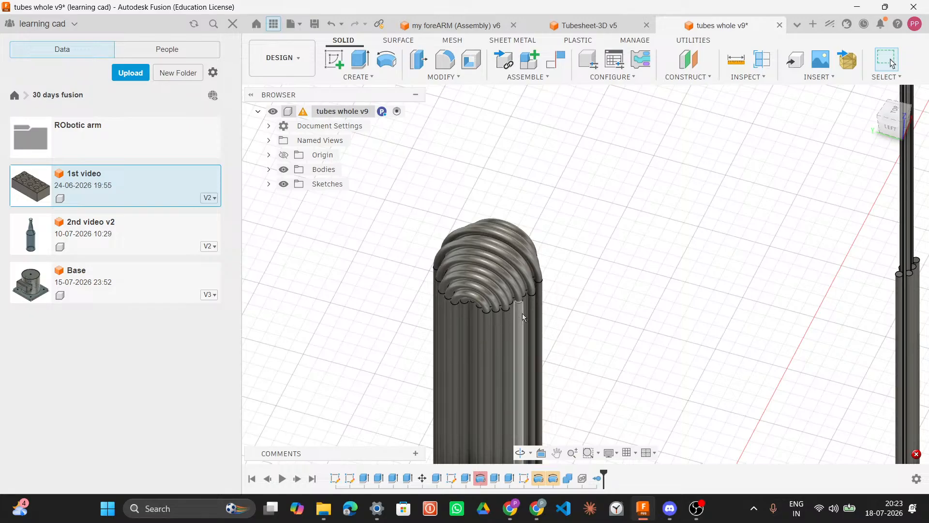
{"action": "middle_click_drag", "start_coordinate": [596, 305], "coordinate": [577, 120]}
{"action": "middle_click_drag", "start_coordinate": [606, 281], "coordinate": [614, 135]}
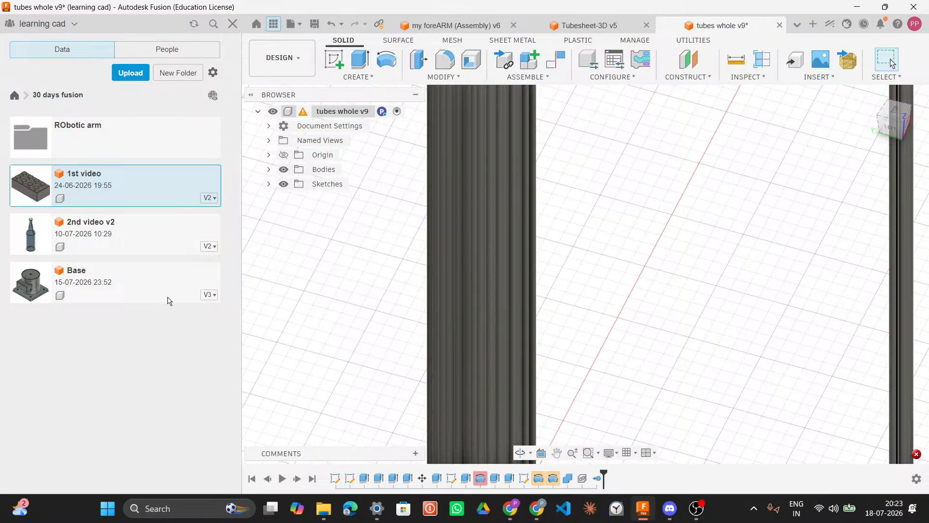
{"action": "double_click", "coordinate": [141, 235]}
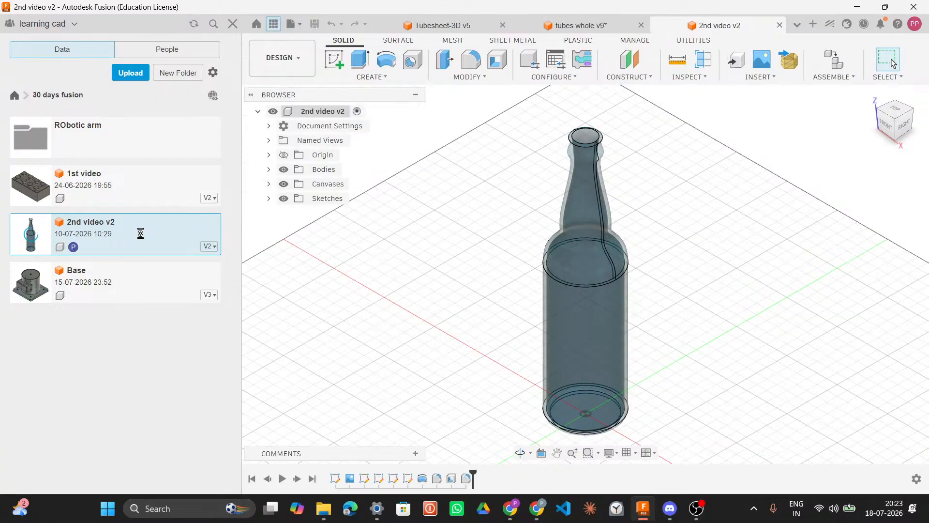
Step: Close the tubes whole design and open the Base design from the same project
{"action": "left_click", "coordinate": [641, 25]}
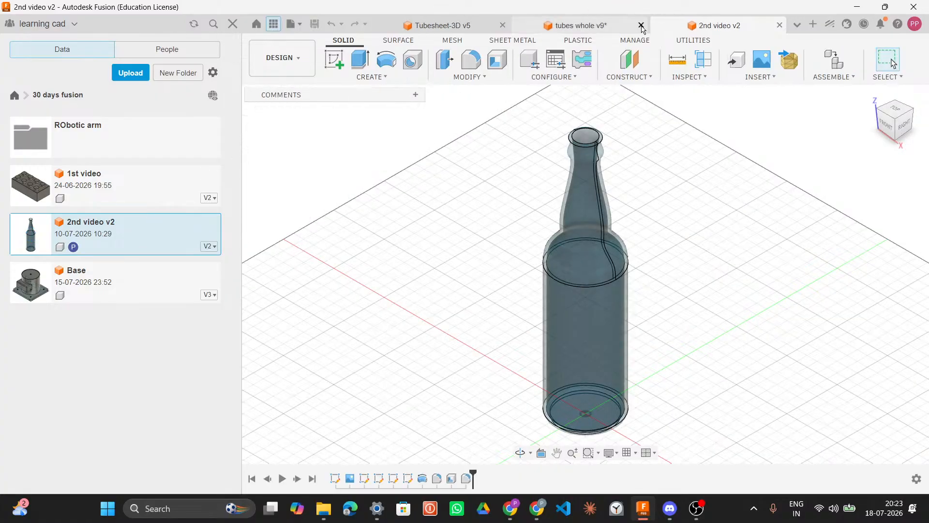
{"action": "left_click", "coordinate": [641, 25]}
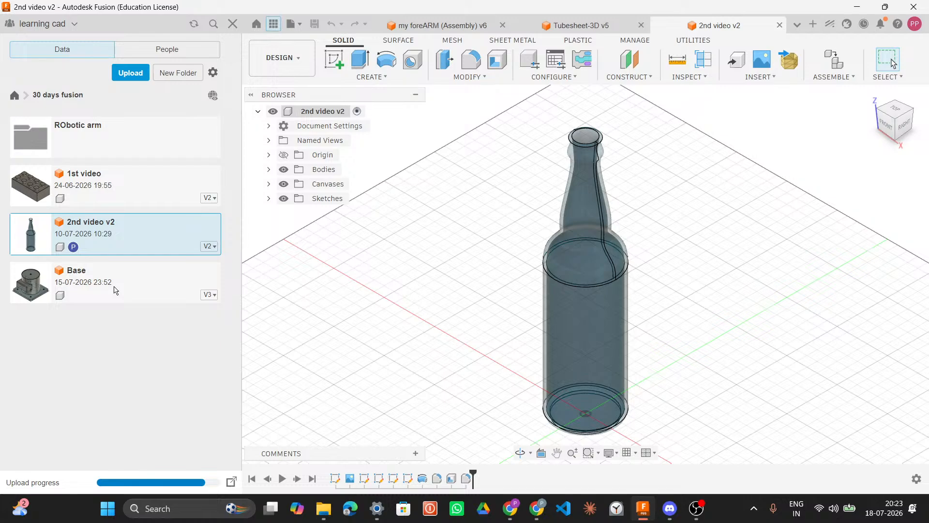
{"action": "double_click", "coordinate": [114, 286]}
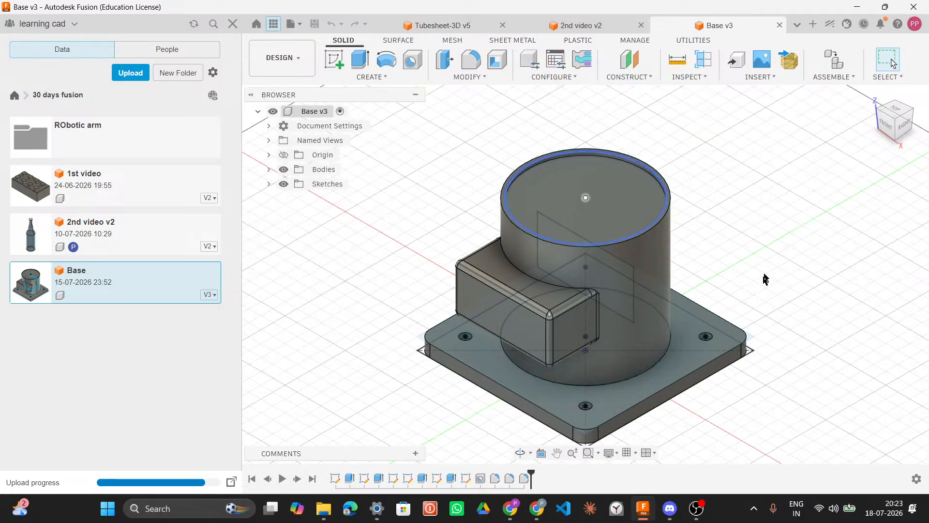
Step: Inspect the Base model from another angle, then close the Base and 2nd video v2 designs
{"action": "left_click_drag", "start_coordinate": [772, 258], "coordinate": [501, 245]}
{"action": "scroll", "coordinate": [552, 310], "scroll_direction": "down", "scroll_amount": 5}
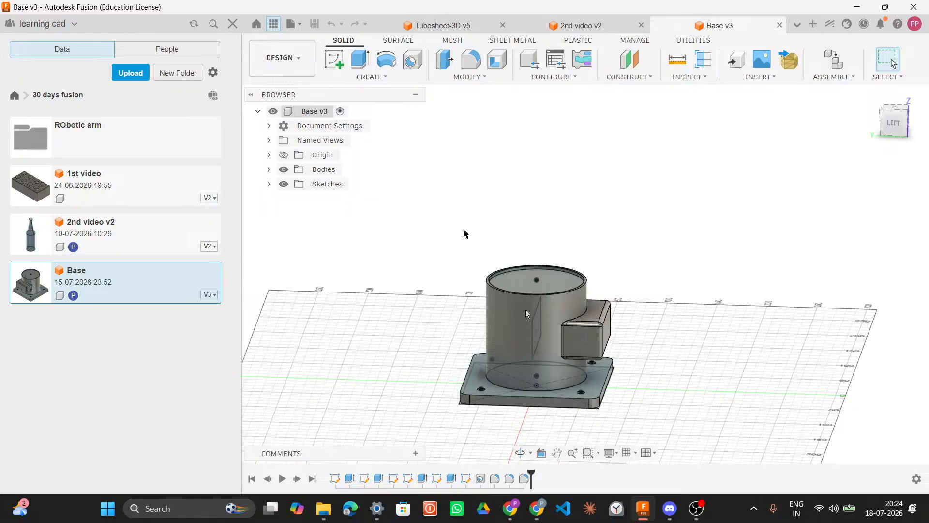
{"action": "middle_click_drag", "start_coordinate": [645, 216], "coordinate": [574, 264]}
{"action": "scroll", "coordinate": [600, 292], "scroll_direction": "down", "scroll_amount": 3}
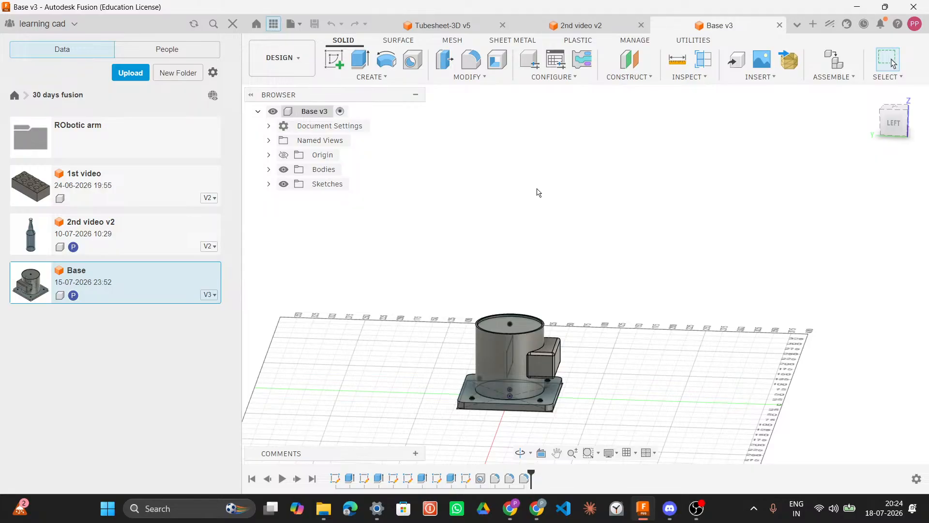
{"action": "left_click", "coordinate": [779, 25]}
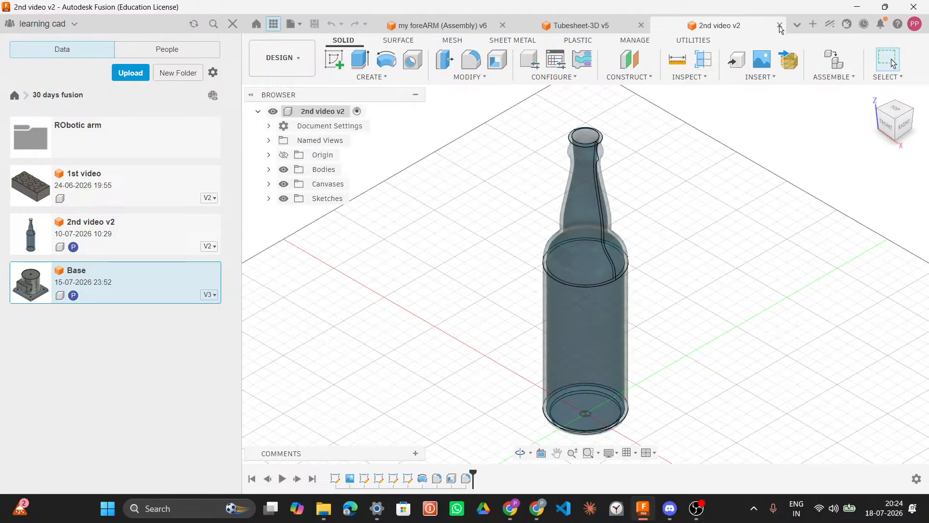
{"action": "left_click", "coordinate": [779, 25]}
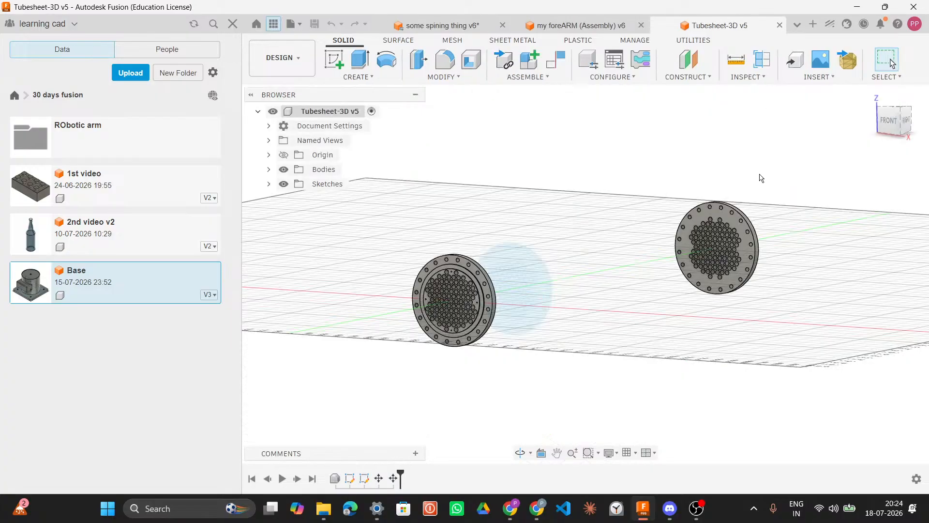
Step: Close the Tubesheet-3D design
{"action": "middle_click_drag", "start_coordinate": [759, 174], "coordinate": [726, 183]}
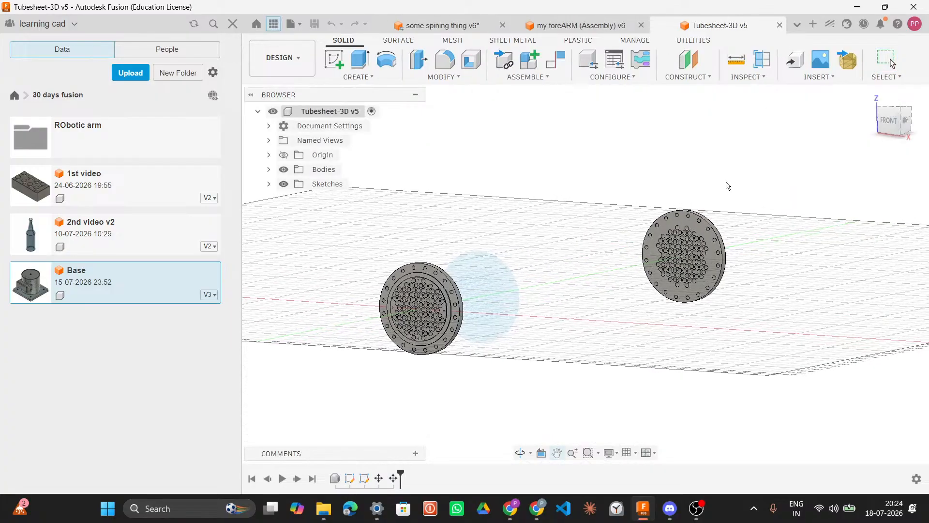
{"action": "left_click", "coordinate": [779, 25]}
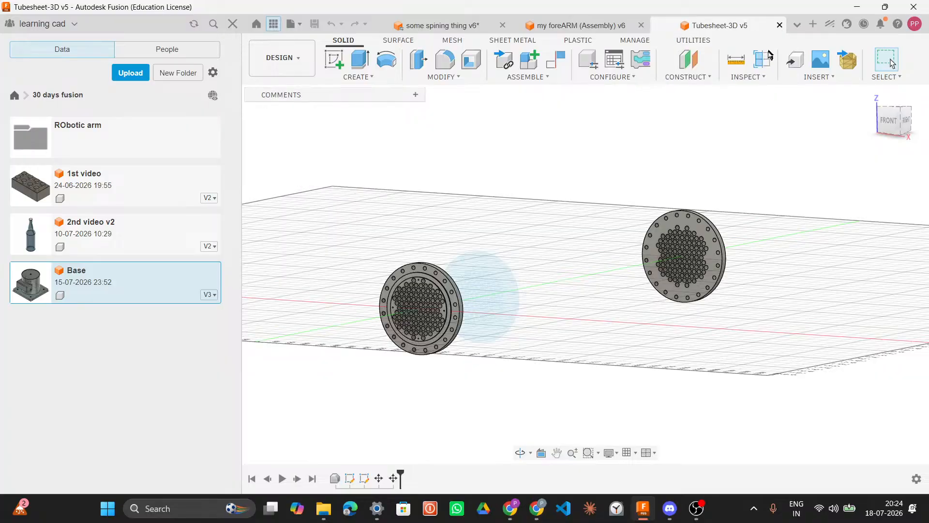
{"action": "scroll", "coordinate": [760, 154], "scroll_direction": "down", "scroll_amount": 1}
{"action": "middle_click_drag", "start_coordinate": [759, 155], "coordinate": [729, 168]}
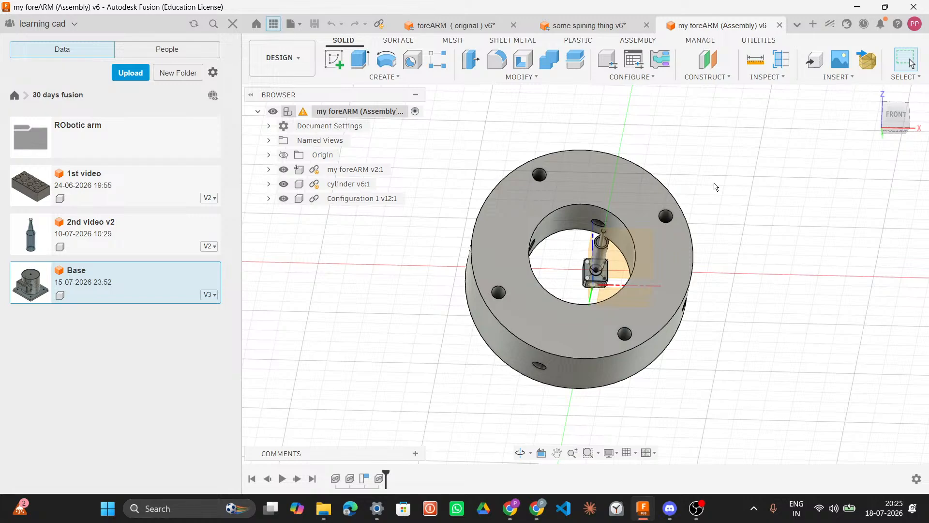
{"action": "middle_click_drag", "start_coordinate": [721, 183], "coordinate": [690, 200]}
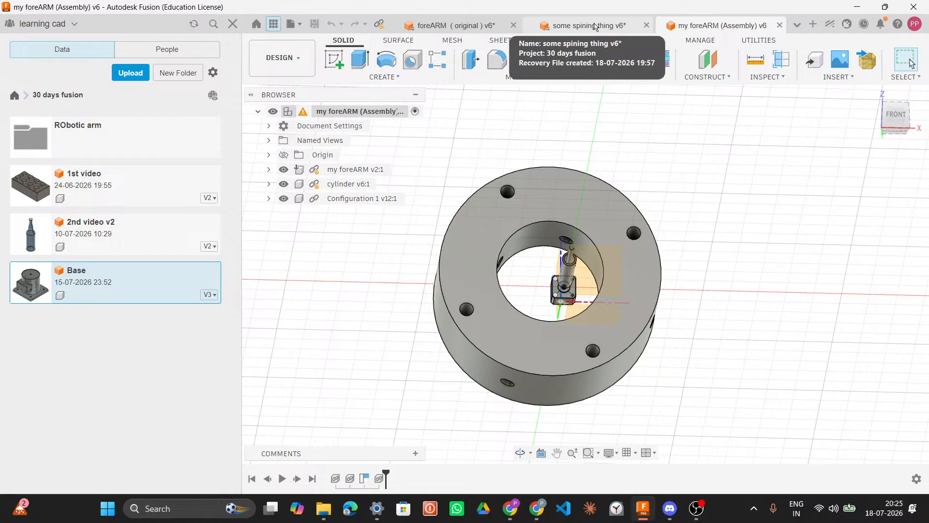
Step: Look through the open some spining thing, DO OR DIE and foreARM ( original ) designs
{"action": "left_click", "coordinate": [557, 27]}
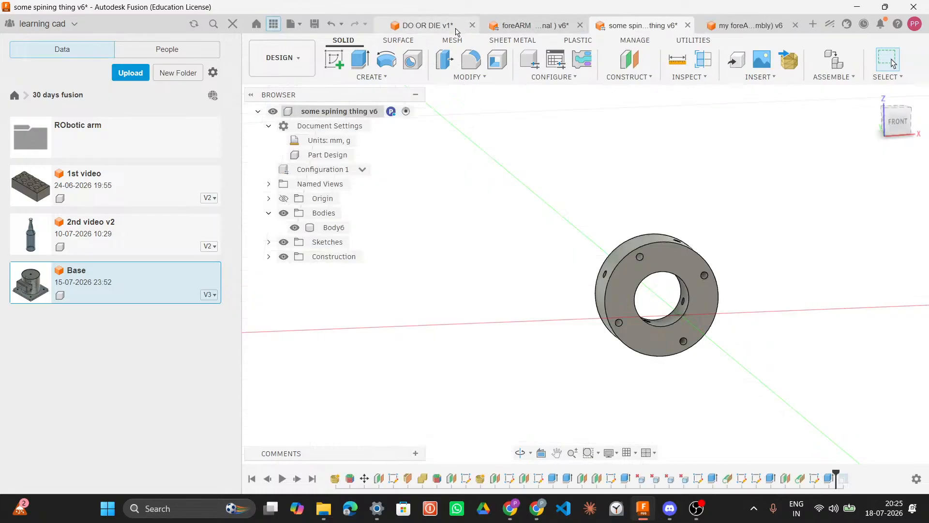
{"action": "left_click", "coordinate": [457, 28]}
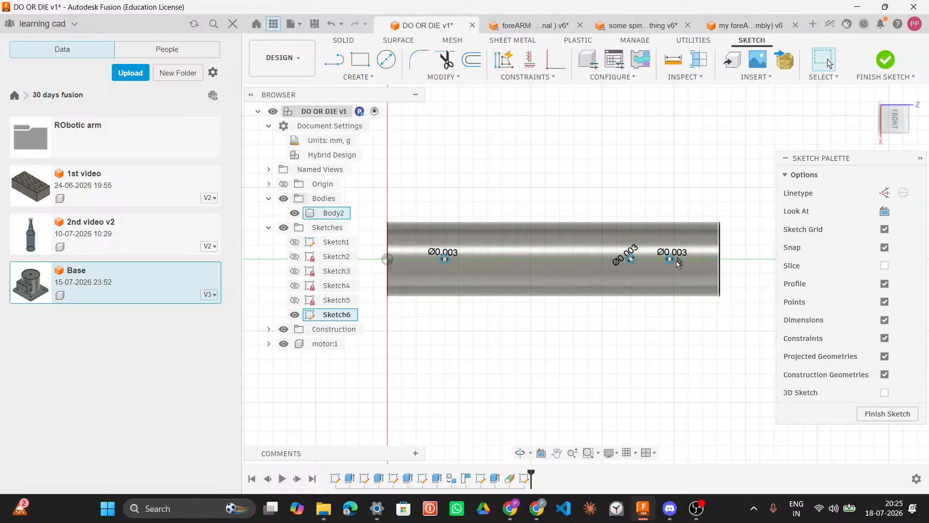
{"action": "left_click", "coordinate": [517, 27]}
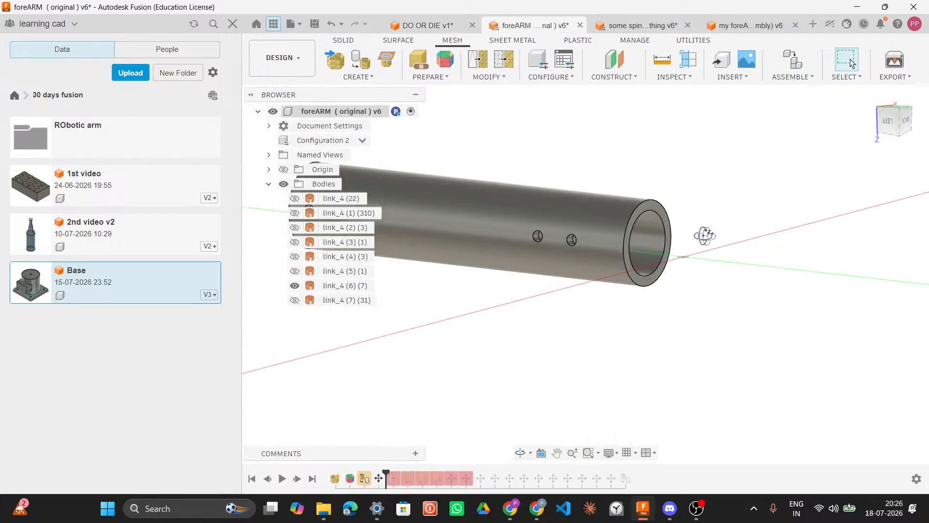
{"action": "middle_click_drag", "start_coordinate": [698, 233], "coordinate": [726, 228], "text": "shift"}
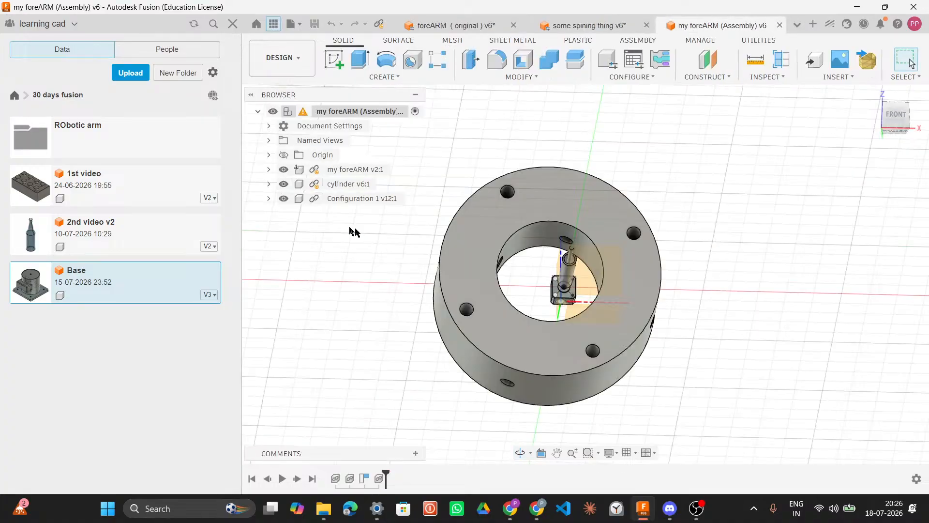
Step: Open the foreARM ( original ) design from the ROBotic arm folder
{"action": "scroll", "coordinate": [590, 149], "scroll_direction": "down", "scroll_amount": 2}
{"action": "scroll", "coordinate": [590, 149], "scroll_direction": "down", "scroll_amount": 2}
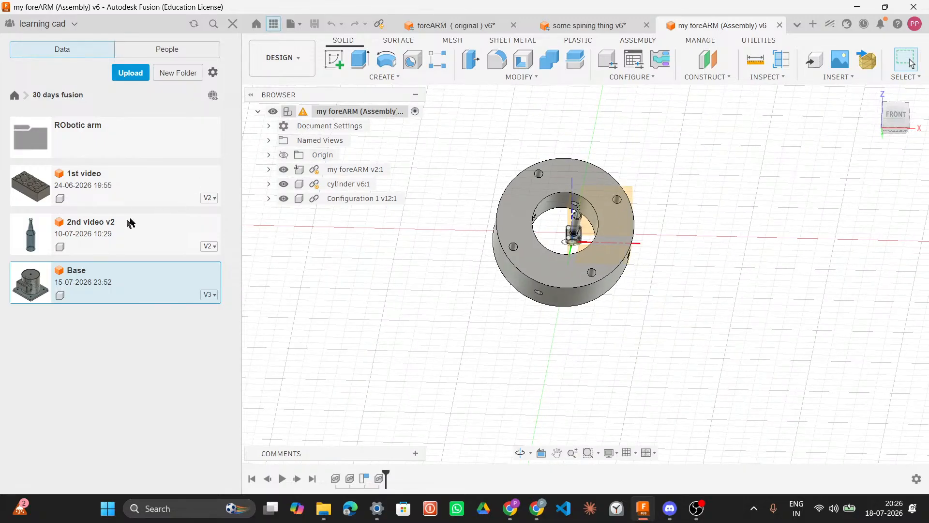
{"action": "left_click", "coordinate": [136, 137]}
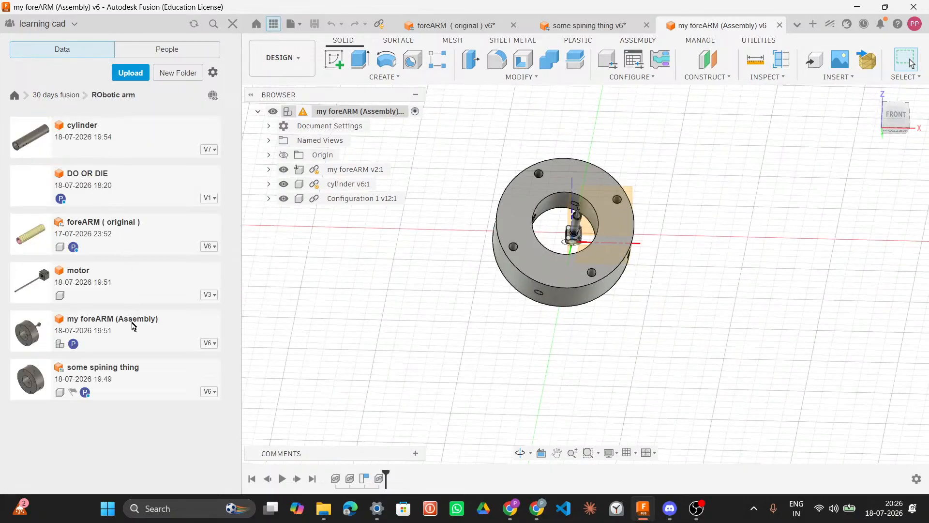
{"action": "double_click", "coordinate": [143, 241]}
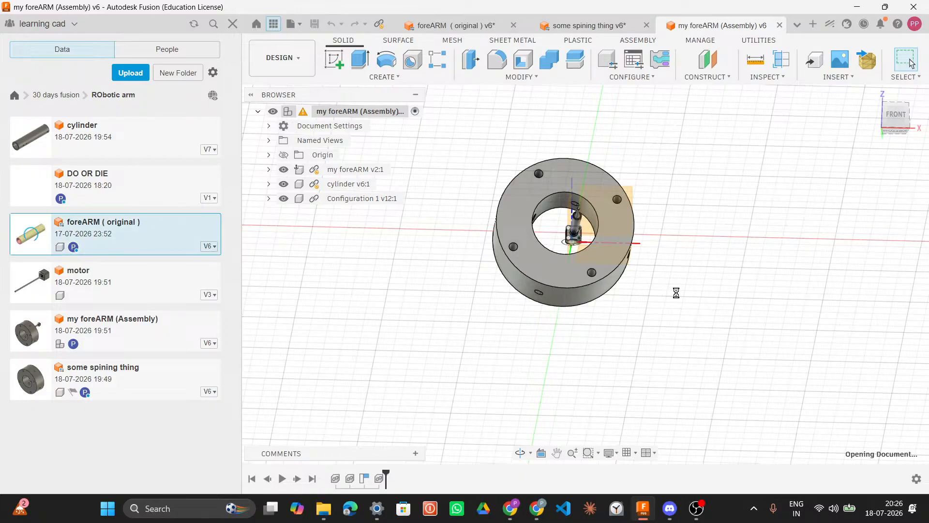
Step: Show all the hidden link_4 bodies of the foreARM ( original ) model
{"action": "left_click", "coordinate": [294, 199]}
{"action": "left_click", "coordinate": [295, 213]}
{"action": "left_click", "coordinate": [294, 227]}
{"action": "left_click", "coordinate": [295, 242]}
{"action": "left_click", "coordinate": [294, 257]}
{"action": "left_click", "coordinate": [294, 271]}
{"action": "left_click", "coordinate": [294, 300]}
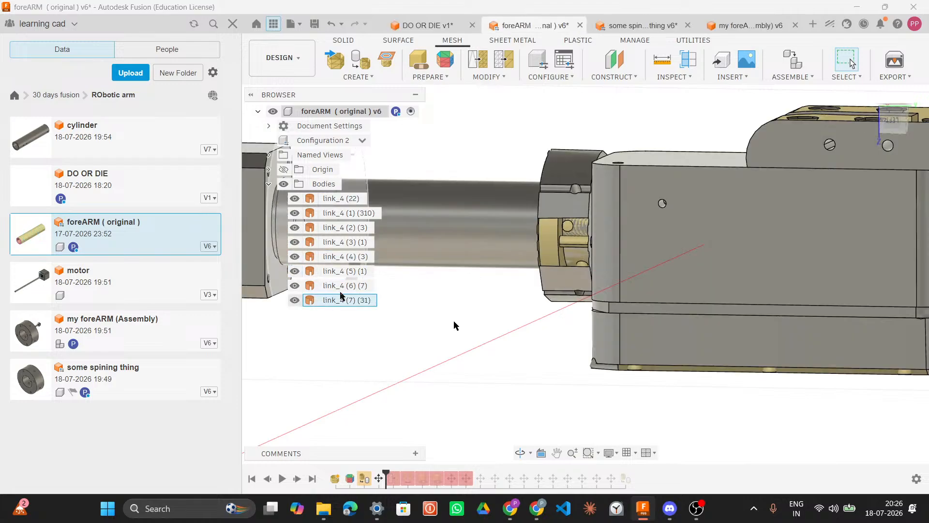
Step: Examine the foreARM's tube and the motor mount at its end up close
{"action": "scroll", "coordinate": [488, 341], "scroll_direction": "down", "scroll_amount": 5}
{"action": "middle_click_drag", "start_coordinate": [519, 348], "coordinate": [585, 337], "text": "shift"}
{"action": "scroll", "coordinate": [586, 334], "scroll_direction": "up", "scroll_amount": 10}
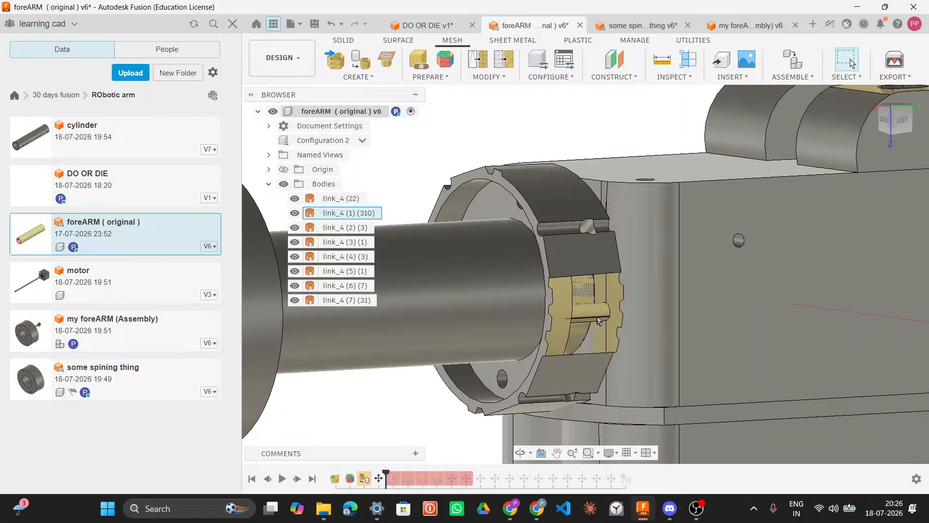
{"action": "scroll", "coordinate": [603, 310], "scroll_direction": "up", "scroll_amount": 2}
{"action": "scroll", "coordinate": [646, 292], "scroll_direction": "down", "scroll_amount": 10}
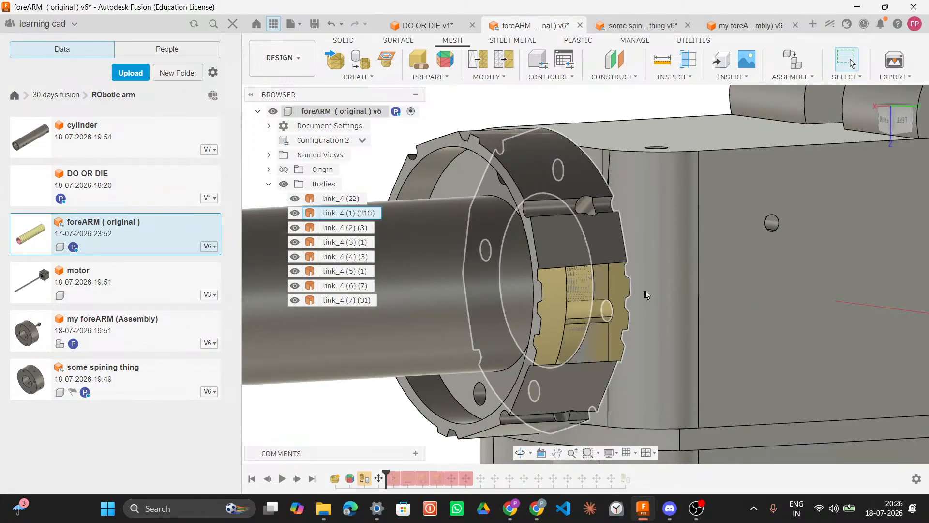
{"action": "scroll", "coordinate": [648, 295], "scroll_direction": "down", "scroll_amount": 5}
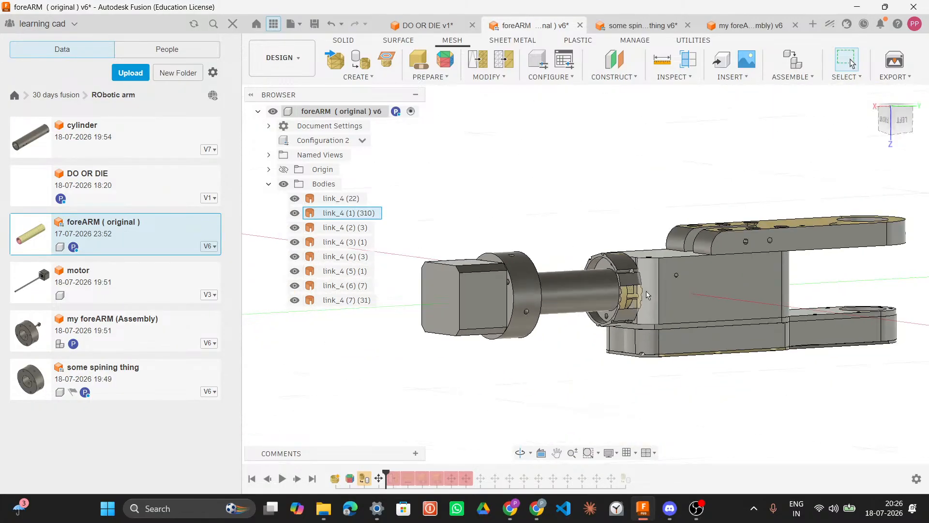
{"action": "middle_click_drag", "start_coordinate": [634, 296], "coordinate": [419, 281], "text": "shift"}
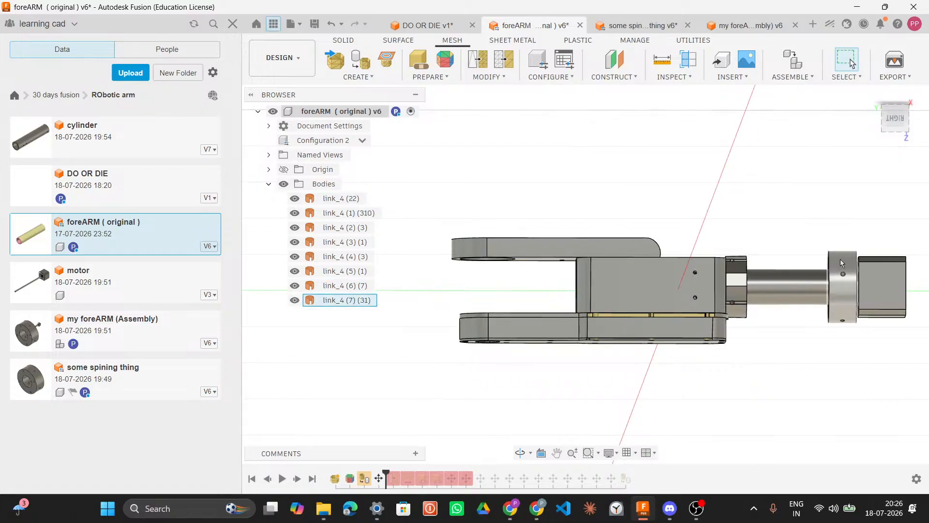
{"action": "middle_click_drag", "start_coordinate": [840, 263], "coordinate": [873, 264], "text": "shift"}
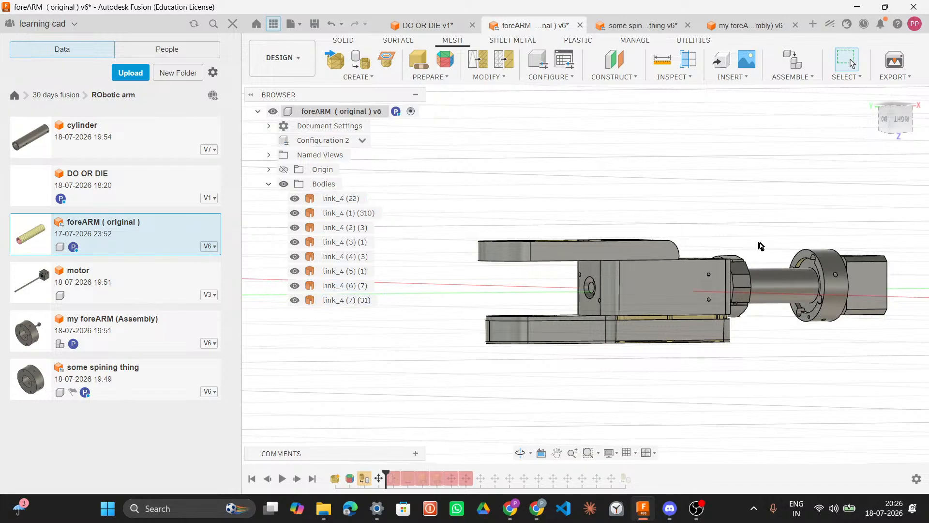
{"action": "middle_click_drag", "start_coordinate": [772, 231], "coordinate": [622, 227], "text": "shift"}
{"action": "scroll", "coordinate": [650, 313], "scroll_direction": "up", "scroll_amount": 6}
{"action": "scroll", "coordinate": [650, 312], "scroll_direction": "up", "scroll_amount": 3}
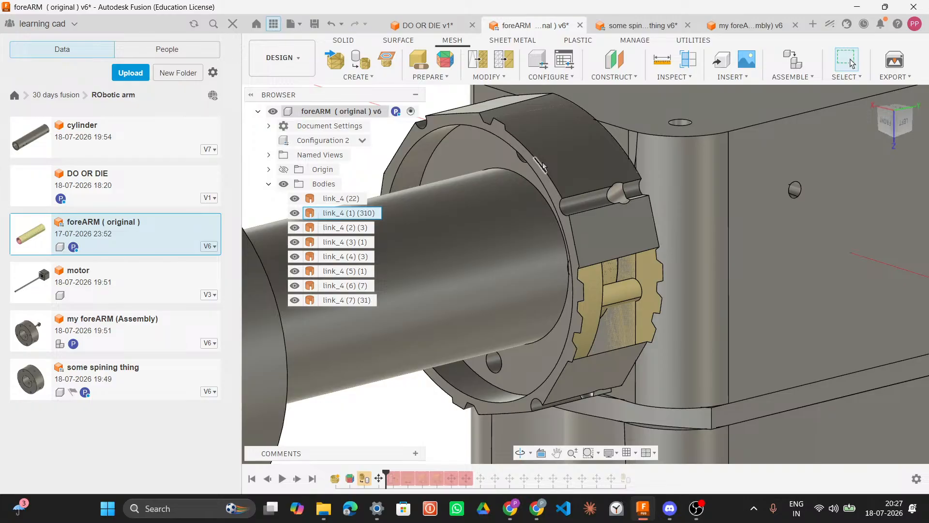
Step: Close the my foreARM (Assembly) design
{"action": "left_click", "coordinate": [436, 31]}
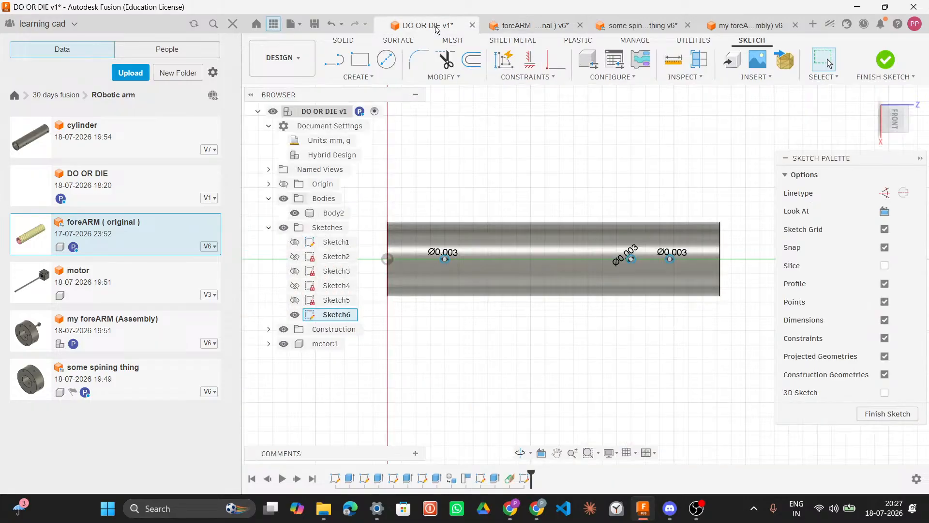
{"action": "left_click", "coordinate": [748, 30]}
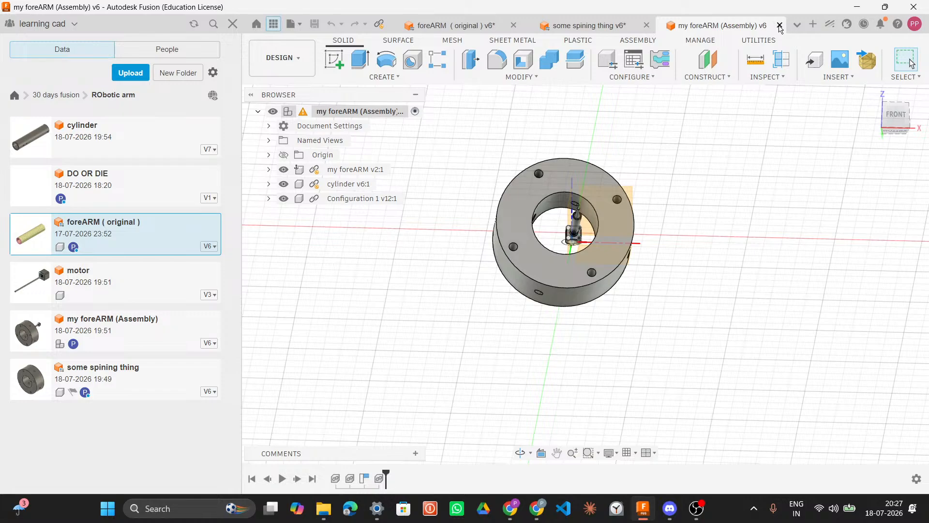
{"action": "left_click", "coordinate": [780, 25]}
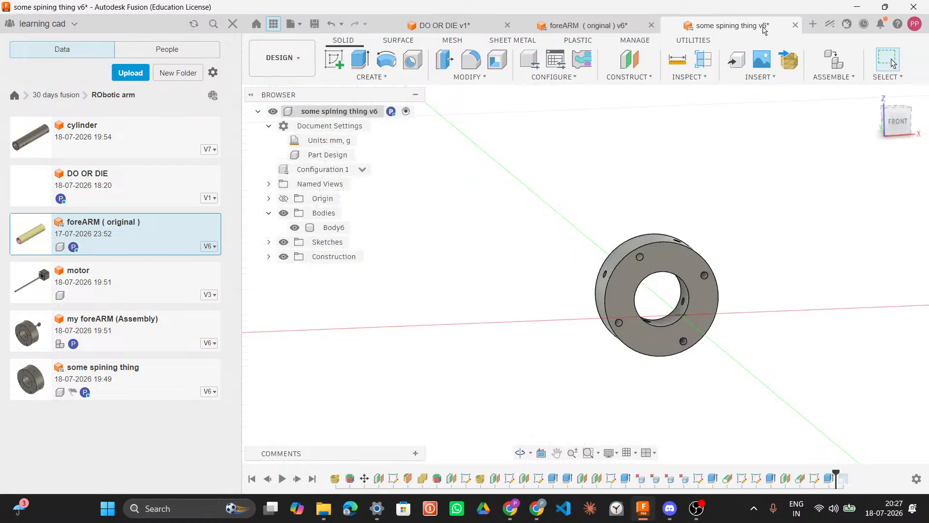
Step: Close the some spining thing design, leaving foreARM ( original ) active
{"action": "left_click", "coordinate": [611, 31]}
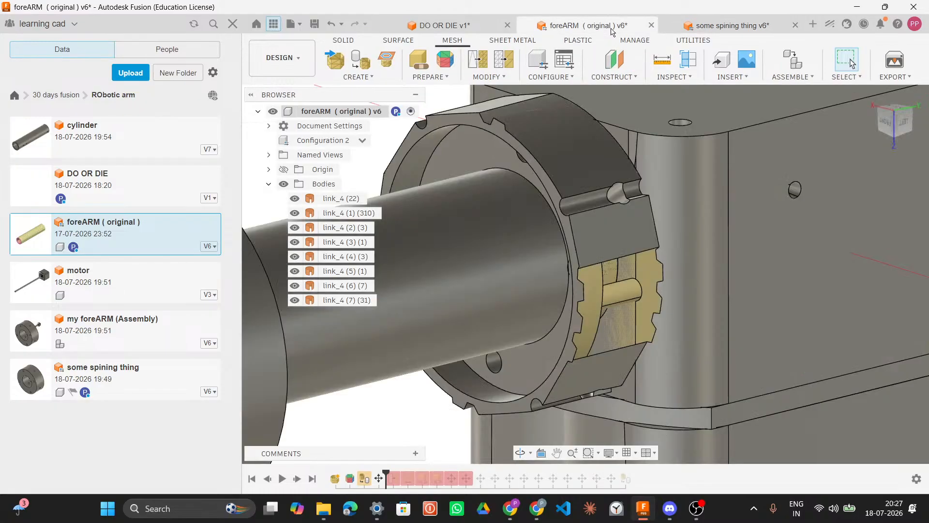
{"action": "left_click", "coordinate": [729, 25]}
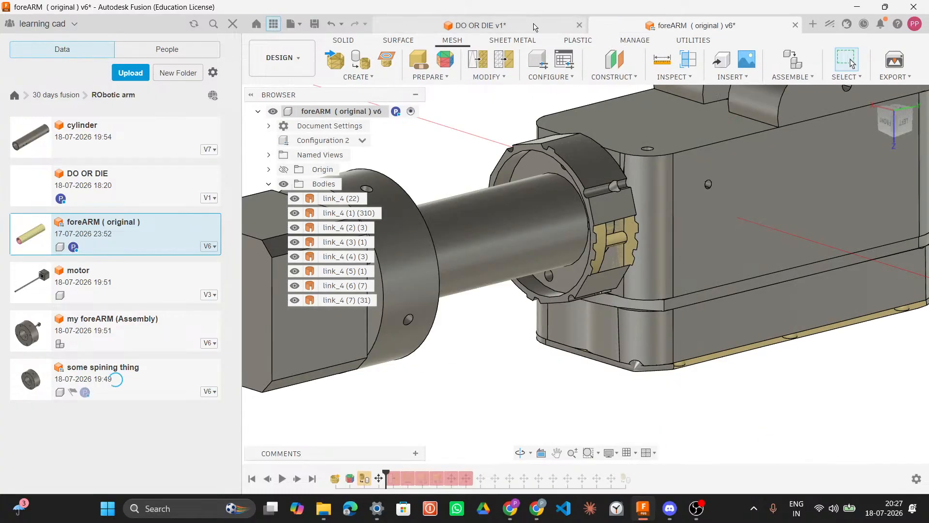
Step: Compare the DO OR DIE tube with the foreARM's motor mount end, zooming in on the mount
{"action": "left_click", "coordinate": [534, 25]}
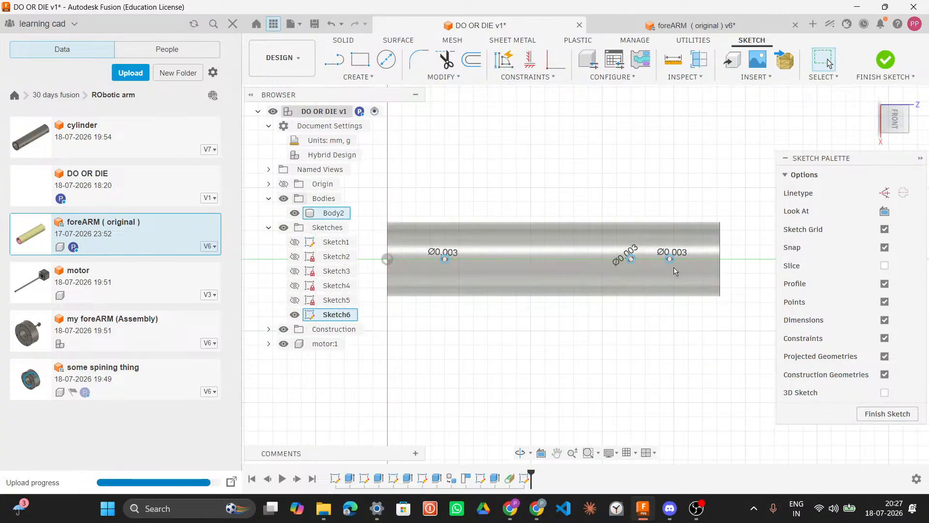
{"action": "left_click", "coordinate": [642, 26]}
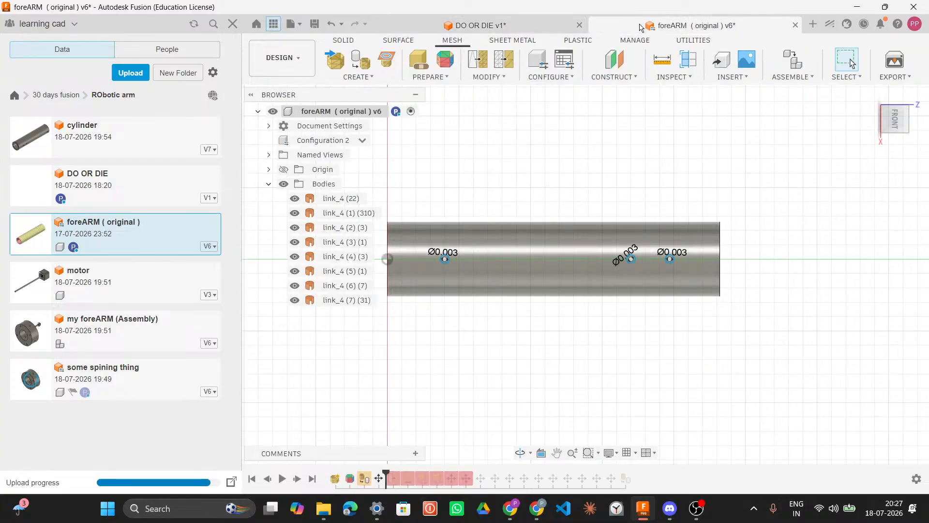
{"action": "scroll", "coordinate": [615, 258], "scroll_direction": "up", "scroll_amount": 5}
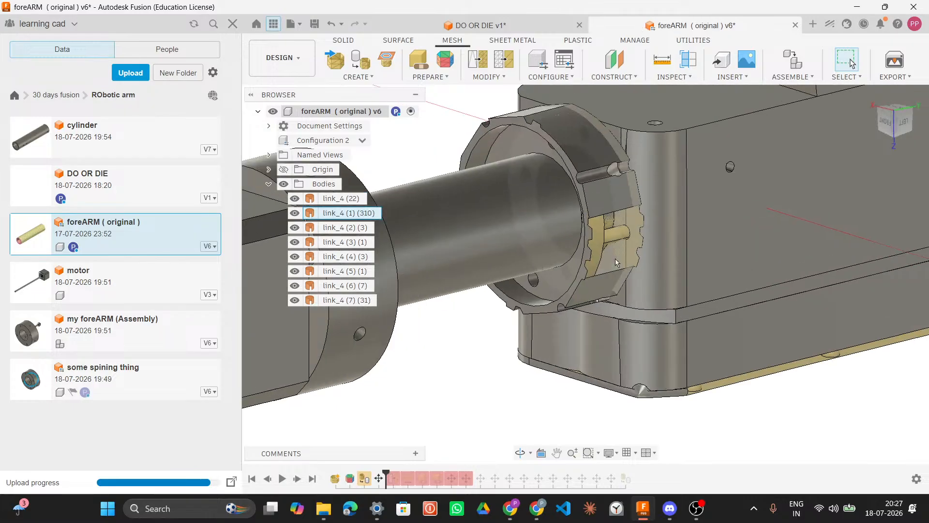
{"action": "scroll", "coordinate": [624, 239], "scroll_direction": "up", "scroll_amount": 3}
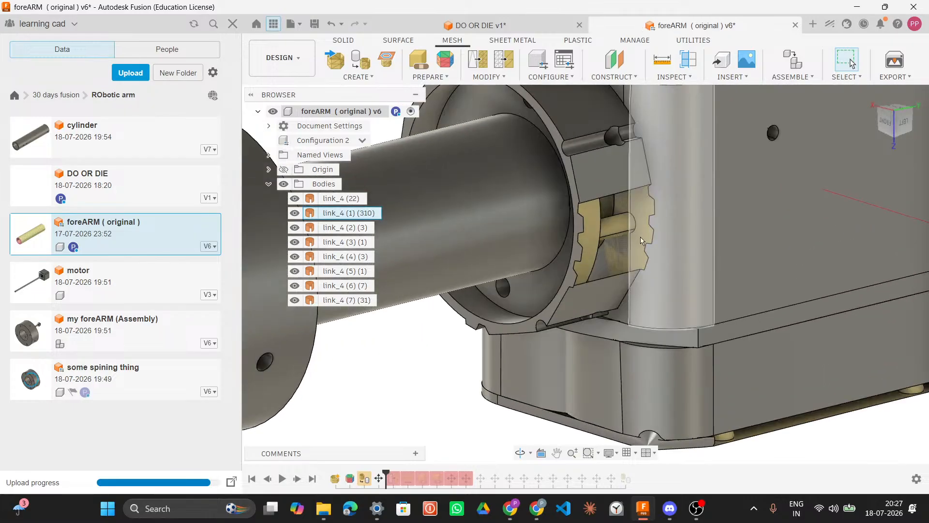
{"action": "scroll", "coordinate": [642, 241], "scroll_direction": "down", "scroll_amount": 5}
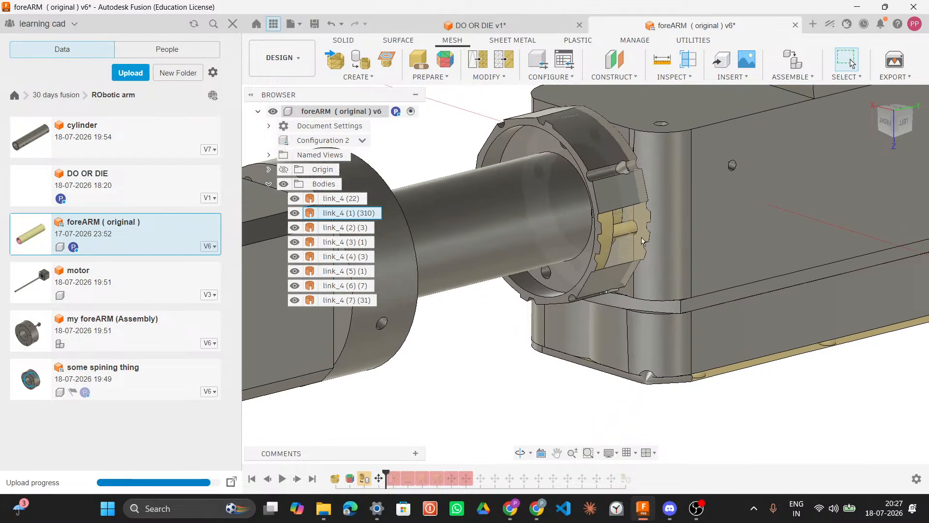
{"action": "scroll", "coordinate": [642, 240], "scroll_direction": "up", "scroll_amount": 4}
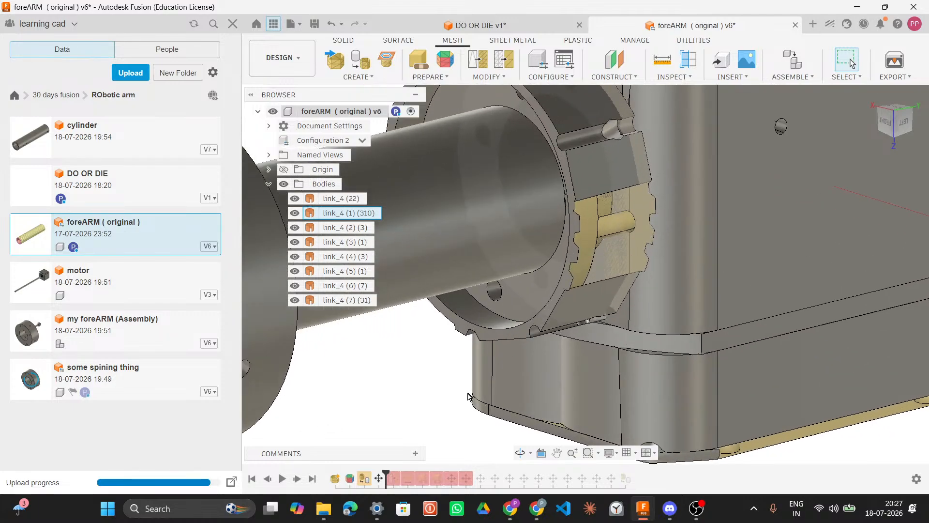
{"action": "left_click_drag", "start_coordinate": [390, 475], "coordinate": [357, 473]}
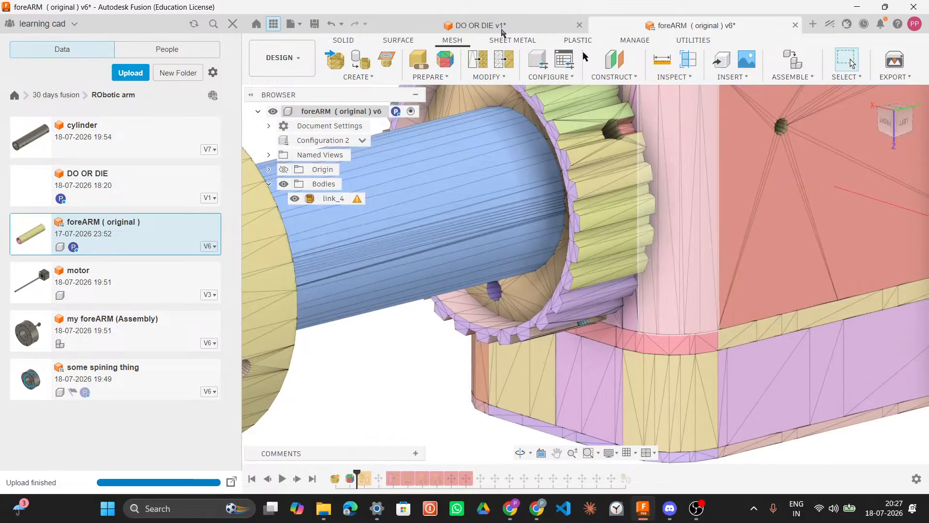
Step: Search the Fusion App Store for gear add-ins from the DO OR DIE design
{"action": "left_click", "coordinate": [502, 30]}
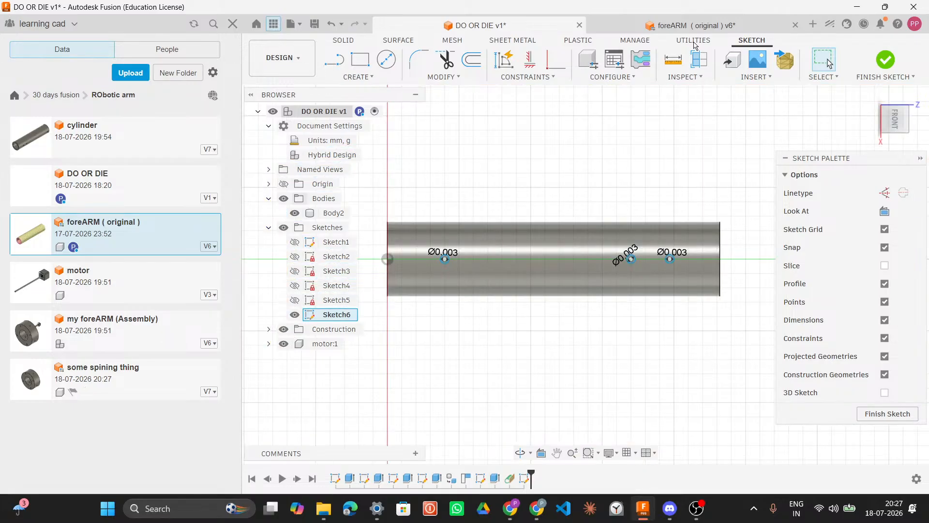
{"action": "left_click", "coordinate": [693, 40]}
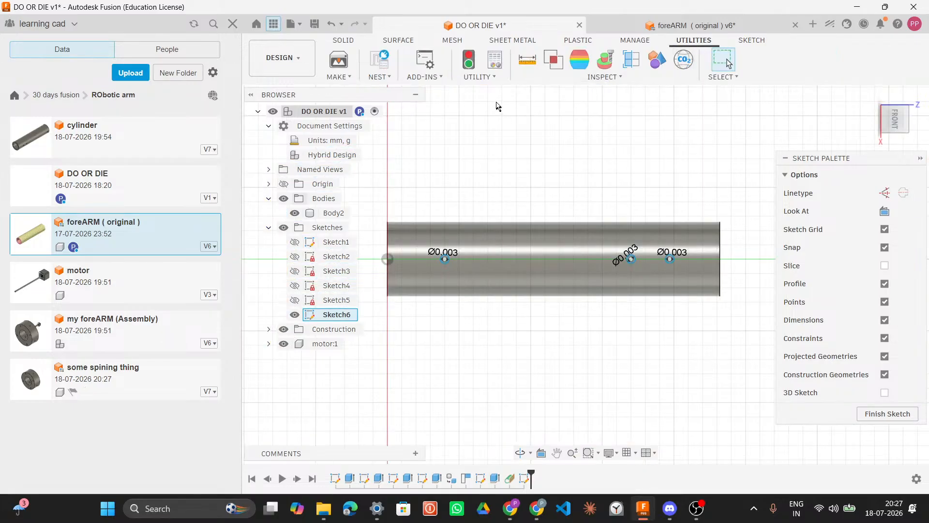
{"action": "left_click", "coordinate": [435, 80]}
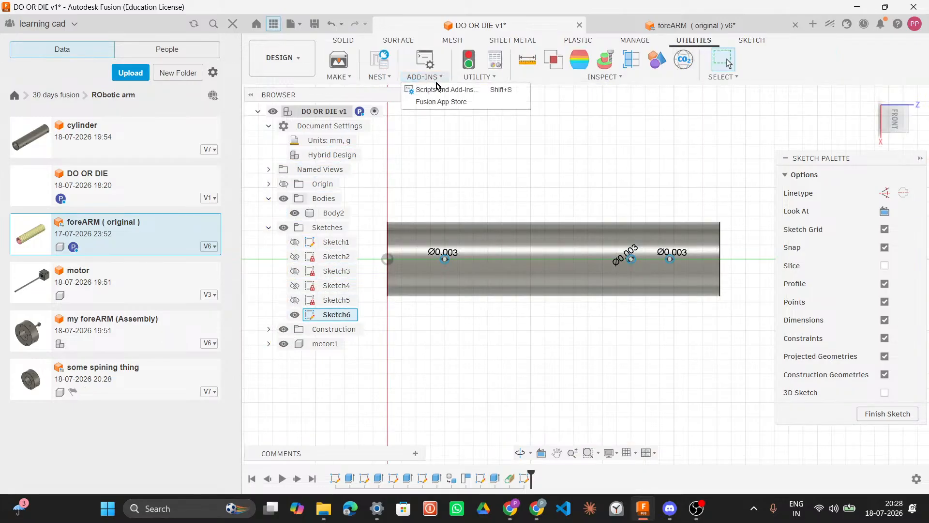
{"action": "left_click", "coordinate": [459, 102]}
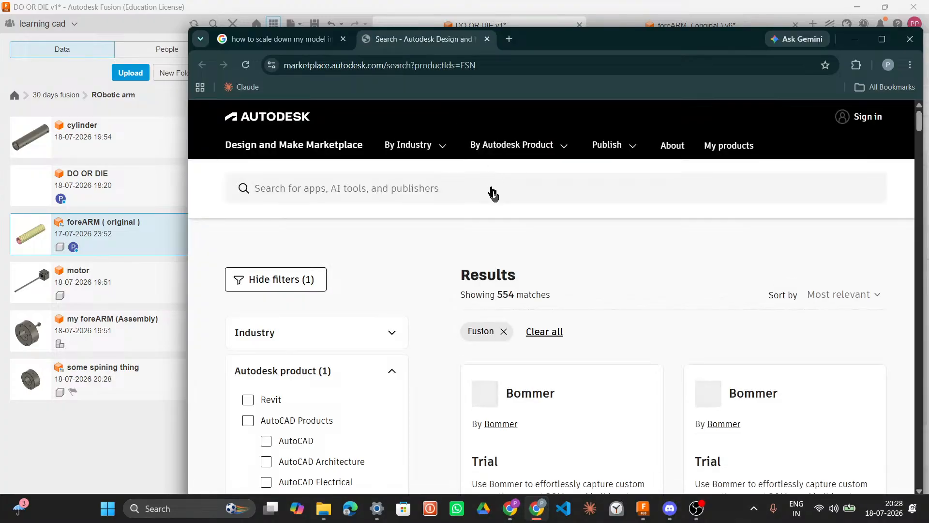
{"action": "scroll", "coordinate": [503, 196], "scroll_direction": "down", "scroll_amount": 2}
{"action": "scroll", "coordinate": [503, 196], "scroll_direction": "up", "scroll_amount": 2}
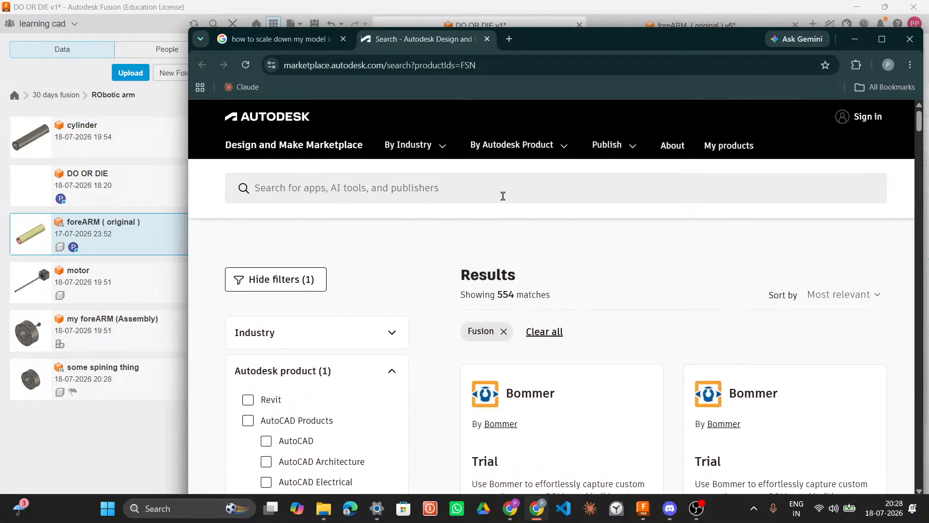
{"action": "scroll", "coordinate": [506, 196], "scroll_direction": "down", "scroll_amount": 3}
{"action": "scroll", "coordinate": [504, 227], "scroll_direction": "up", "scroll_amount": 3}
{"action": "left_click", "coordinate": [453, 182]}
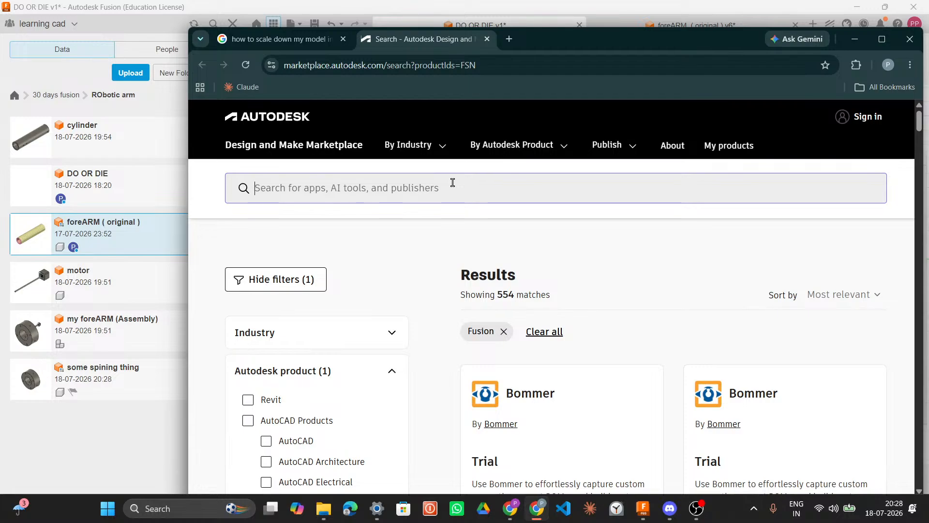
{"action": "type", "text": "gear"}
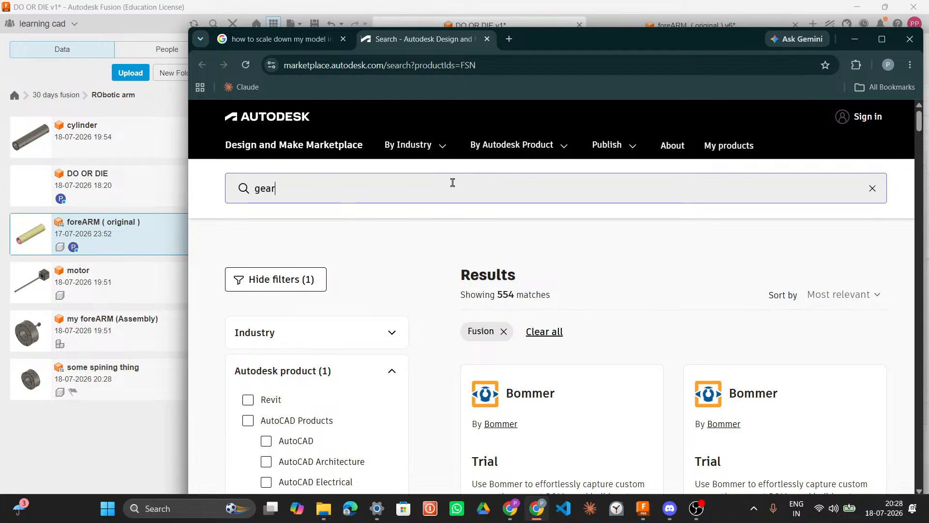
{"action": "key", "text": "Return"}
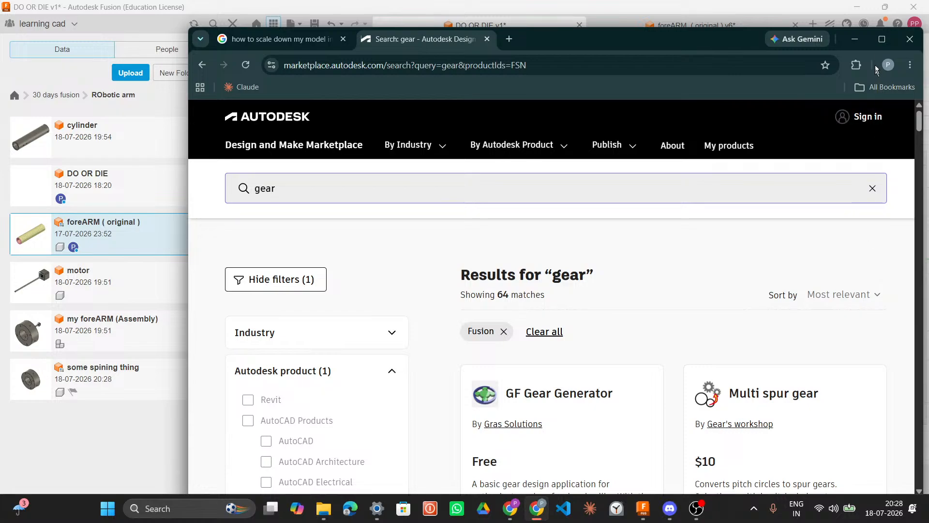
{"action": "left_click", "coordinate": [856, 39]}
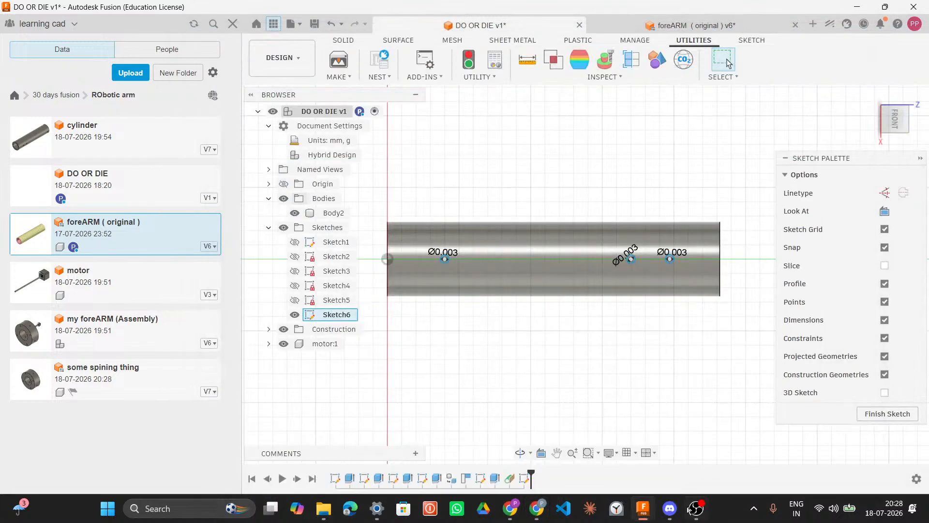
{"action": "mouse_move", "coordinate": [691, 512]}
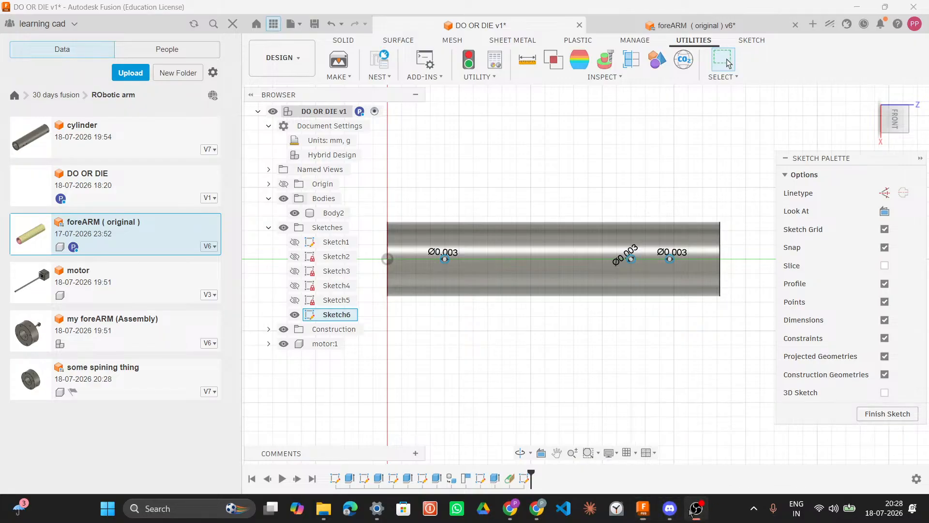
{"action": "left_click", "coordinate": [693, 509]}
{"action": "left_click", "coordinate": [670, 508]}
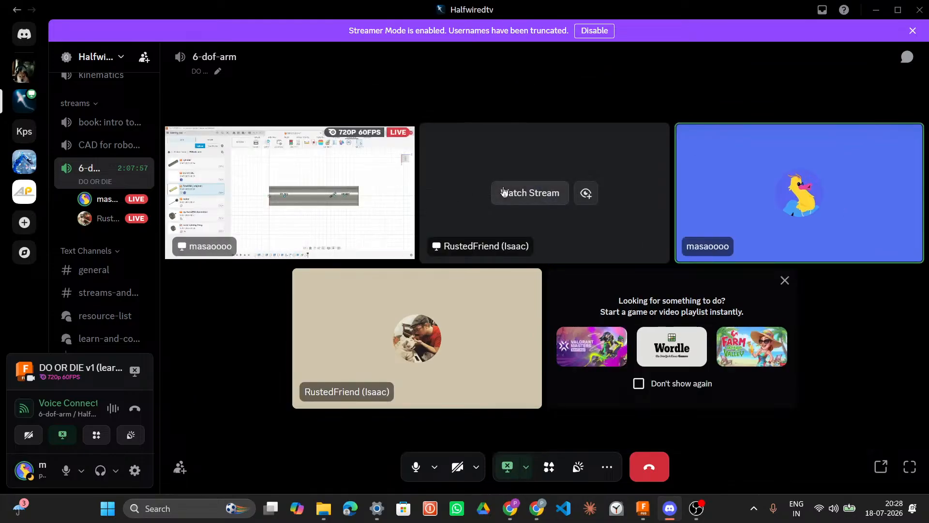
{"action": "left_click", "coordinate": [504, 192]}
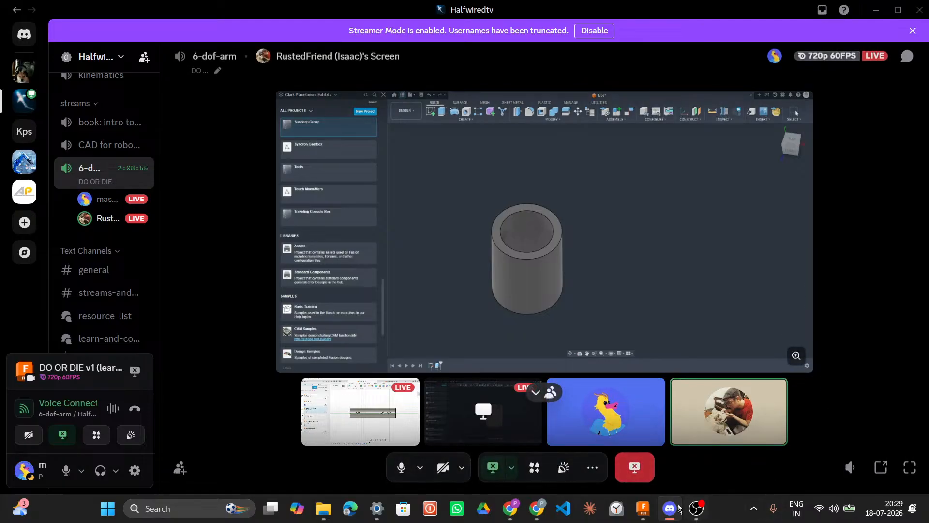
{"action": "left_click", "coordinate": [643, 507]}
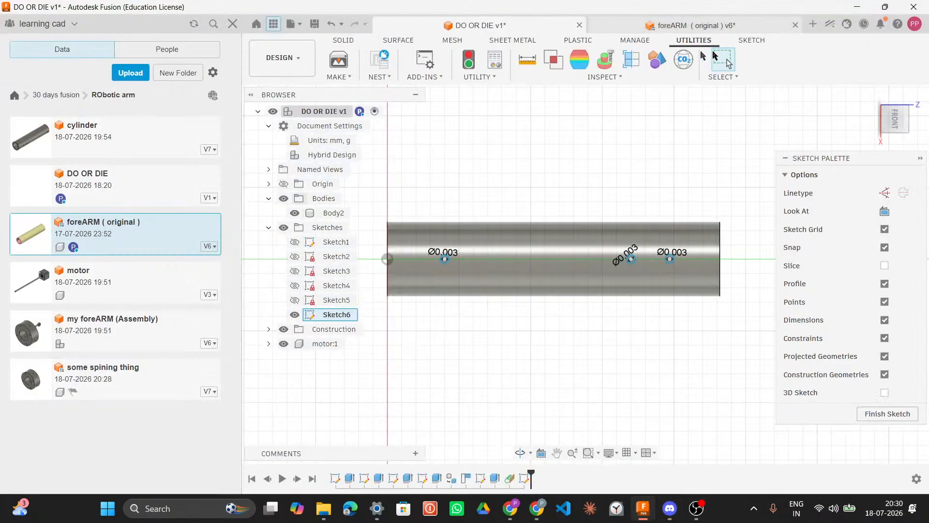
Step: Open the Insert McMaster-Carr Component browser in the DO OR DIE design
{"action": "left_click", "coordinate": [348, 39]}
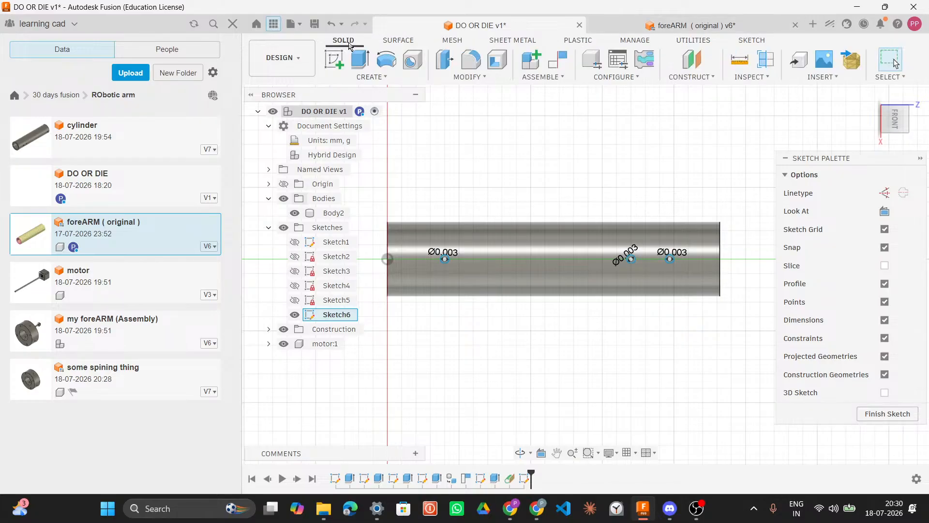
{"action": "left_click", "coordinate": [817, 77]}
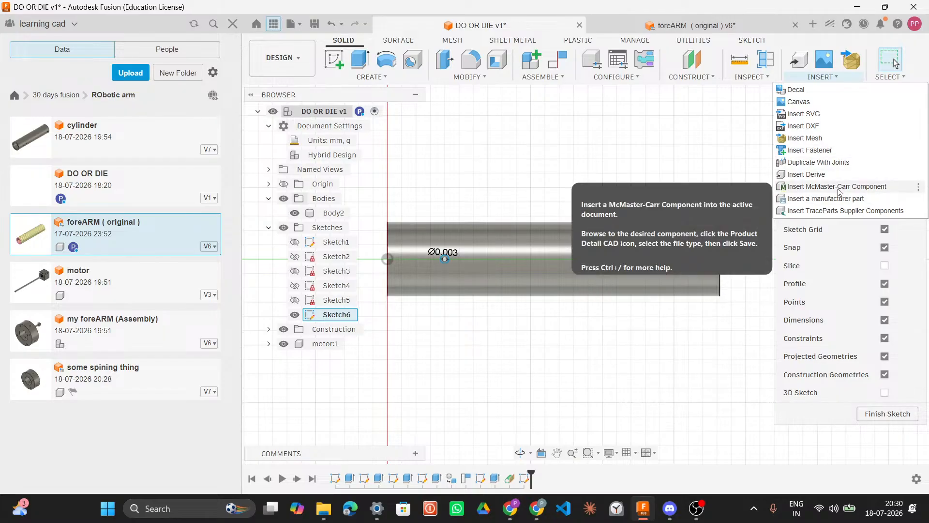
{"action": "left_click", "coordinate": [839, 188]}
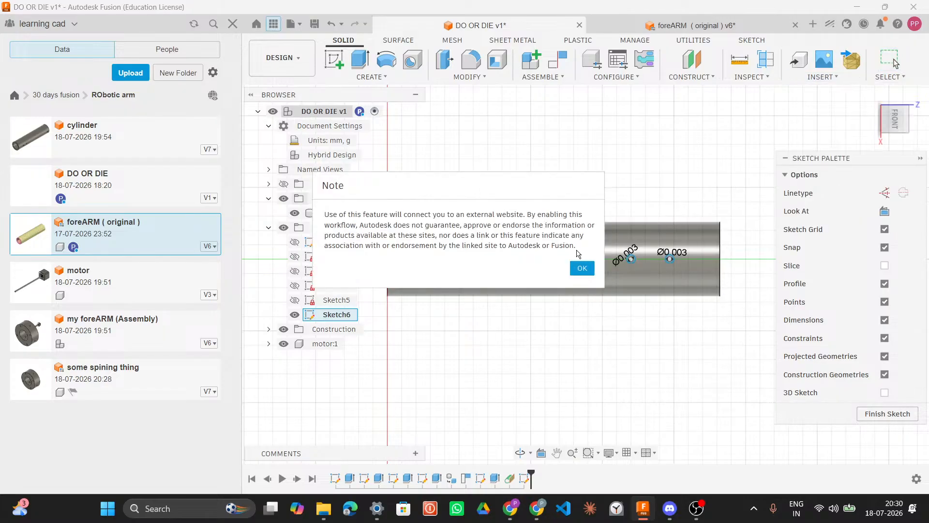
{"action": "left_click", "coordinate": [582, 267]}
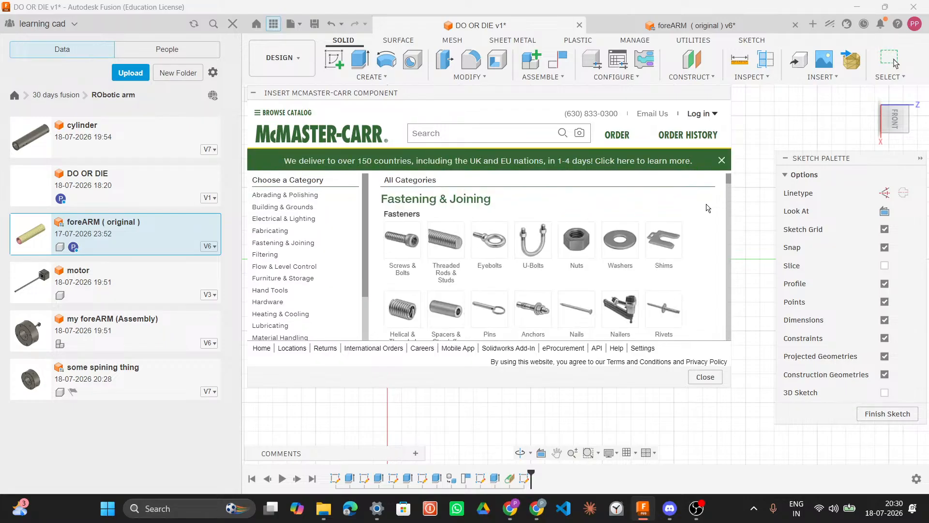
{"action": "left_click", "coordinate": [670, 509]}
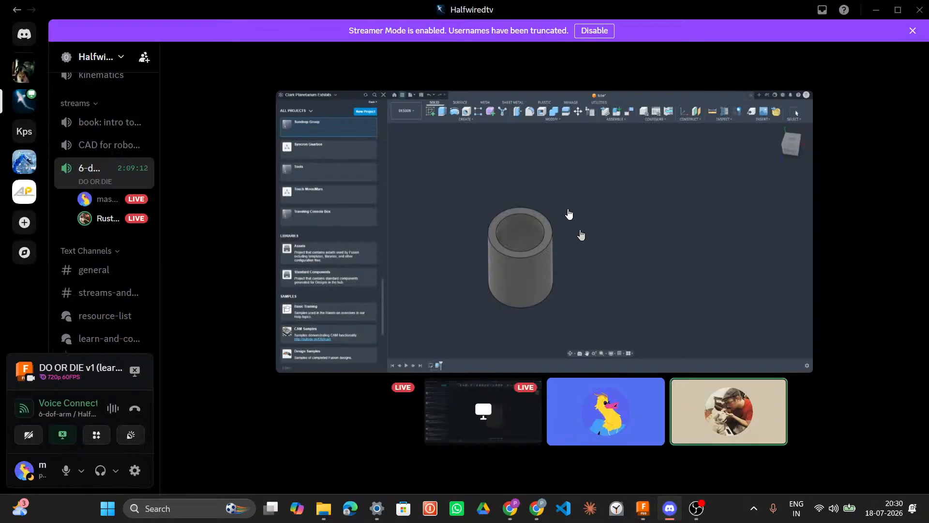
{"action": "left_click", "coordinate": [643, 508]}
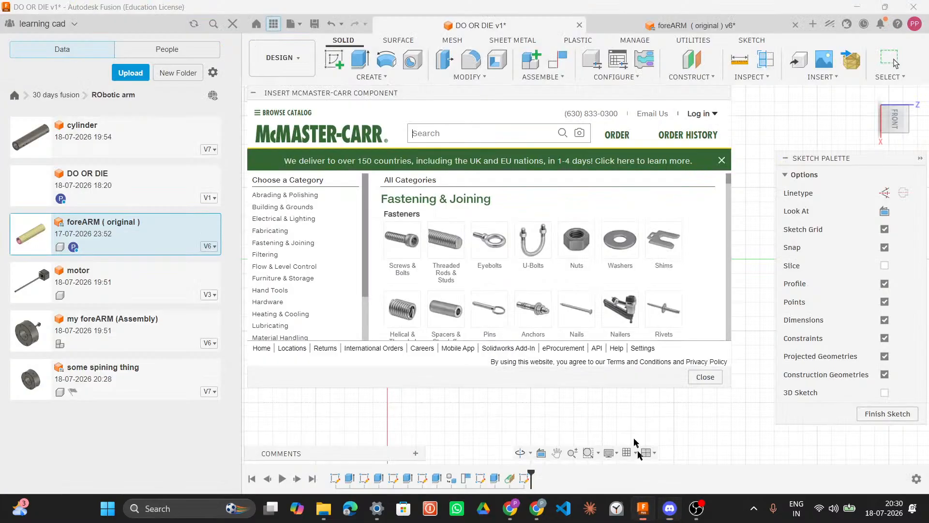
Step: Browse the McMaster-Carr catalog categories, opening the Hardware section and scrolling through its parts
{"action": "scroll", "coordinate": [477, 260], "scroll_direction": "down", "scroll_amount": 3}
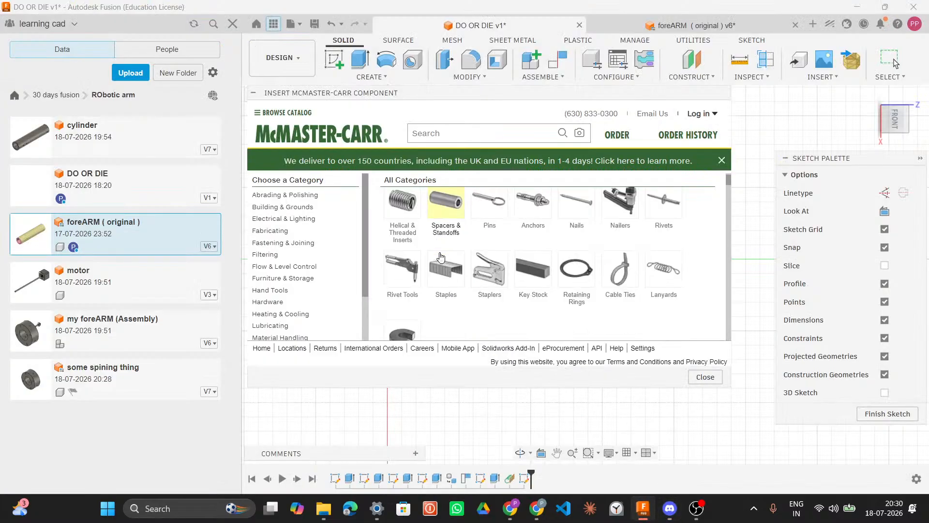
{"action": "scroll", "coordinate": [439, 259], "scroll_direction": "up", "scroll_amount": 3}
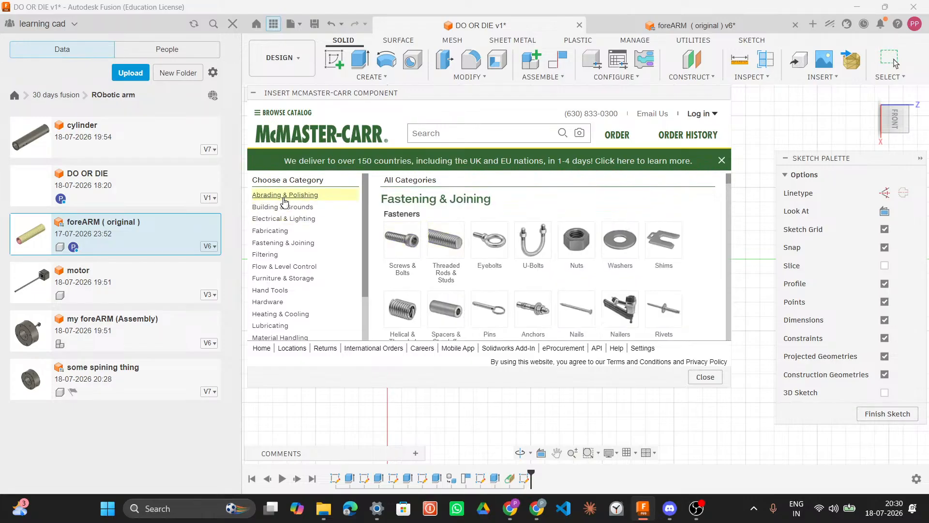
{"action": "scroll", "coordinate": [300, 244], "scroll_direction": "down", "scroll_amount": 3}
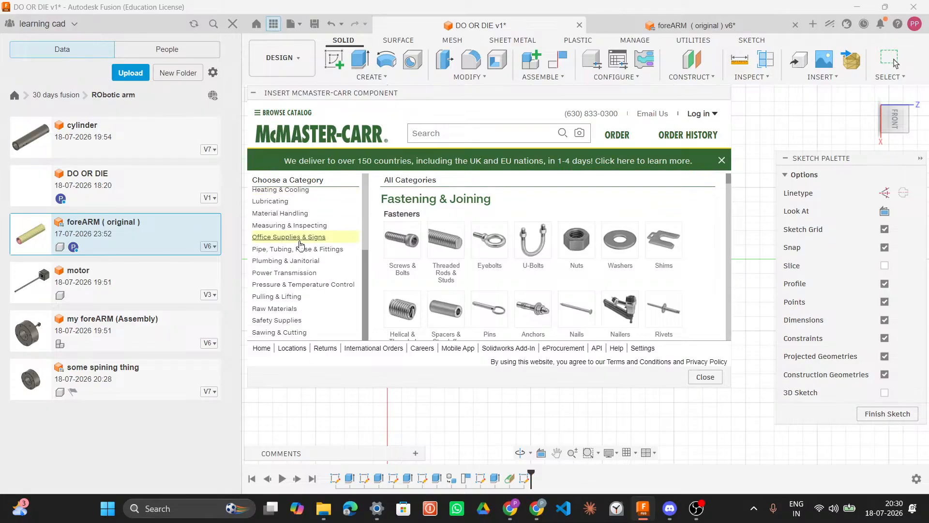
{"action": "left_click", "coordinate": [299, 242]}
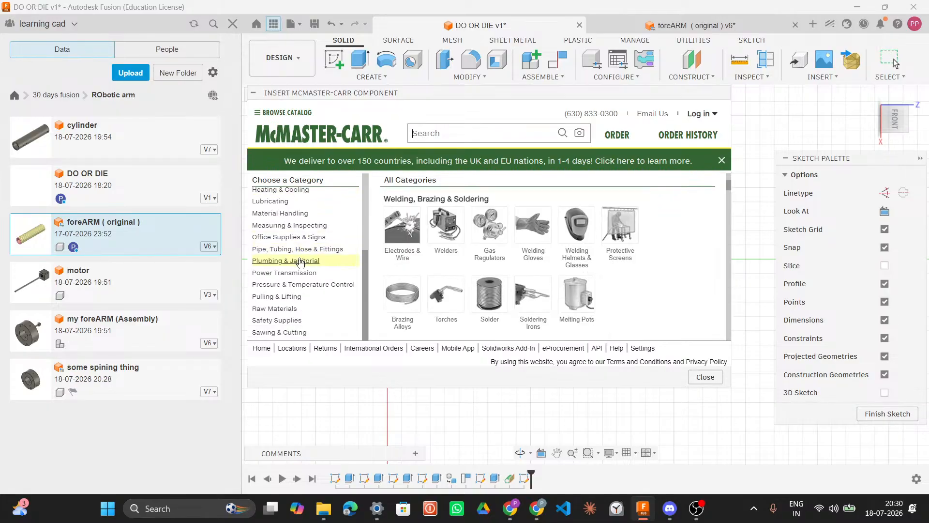
{"action": "scroll", "coordinate": [304, 323], "scroll_direction": "up", "scroll_amount": 3}
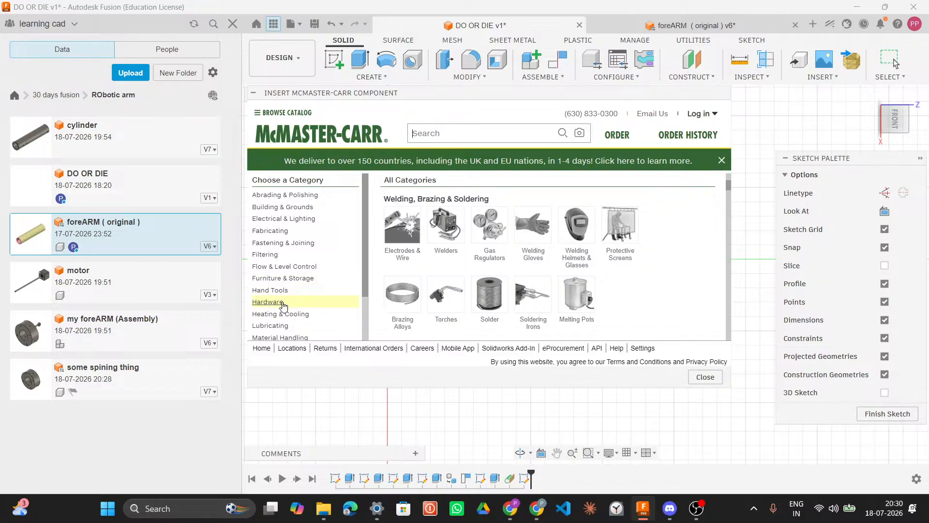
{"action": "left_click", "coordinate": [284, 304]}
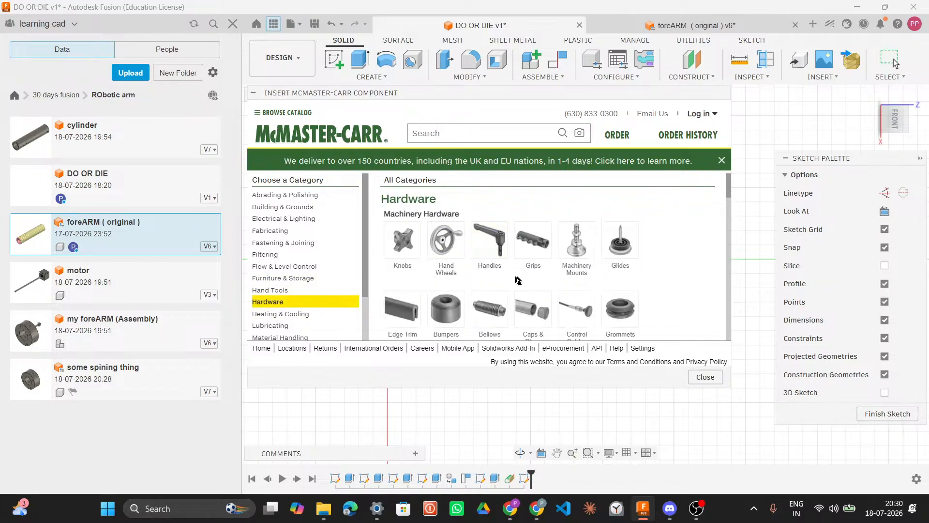
{"action": "scroll", "coordinate": [659, 256], "scroll_direction": "down", "scroll_amount": 1}
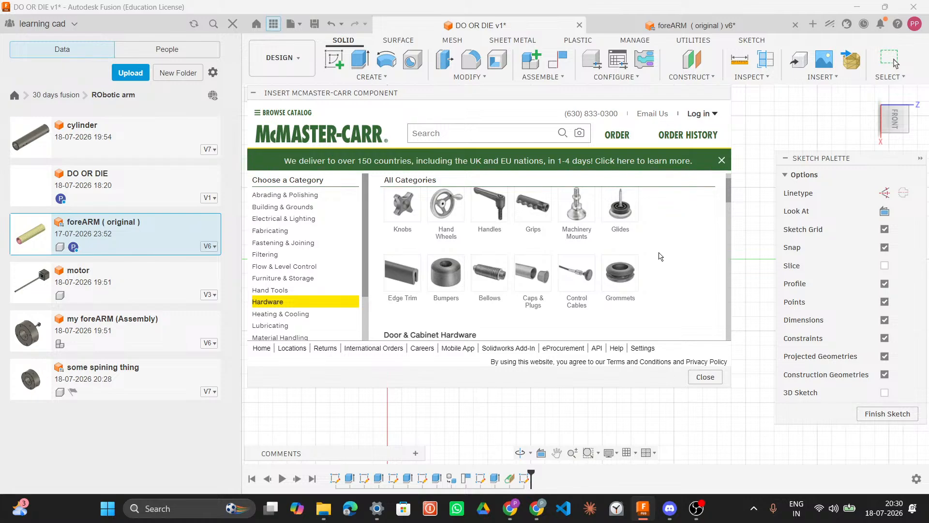
{"action": "scroll", "coordinate": [659, 255], "scroll_direction": "down", "scroll_amount": 4}
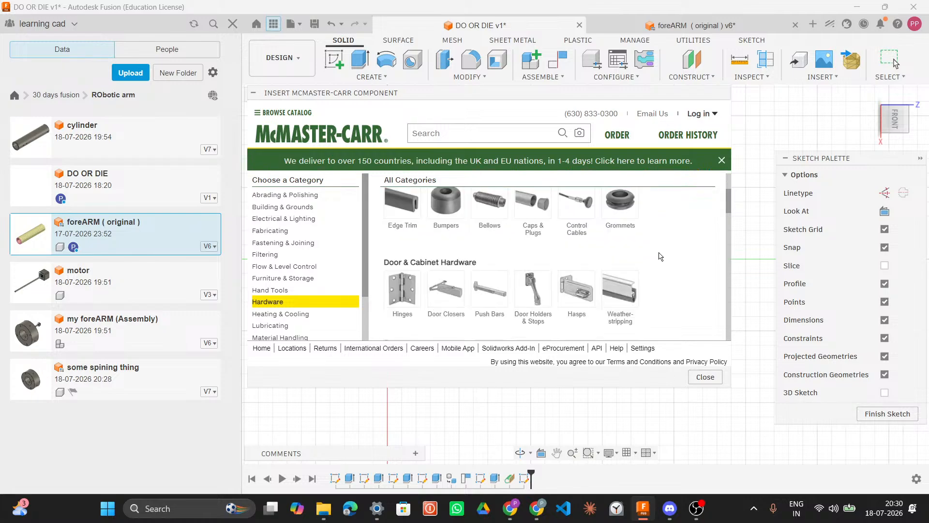
{"action": "scroll", "coordinate": [661, 302], "scroll_direction": "down", "scroll_amount": 4}
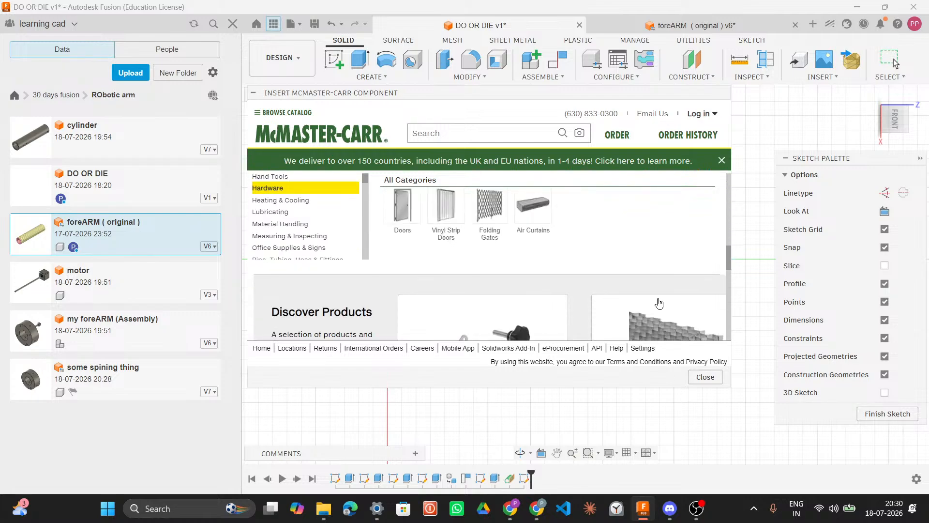
Step: Switch to Discord to watch the participant's shared screen of McMaster-Carr parts
{"action": "left_click", "coordinate": [669, 508]}
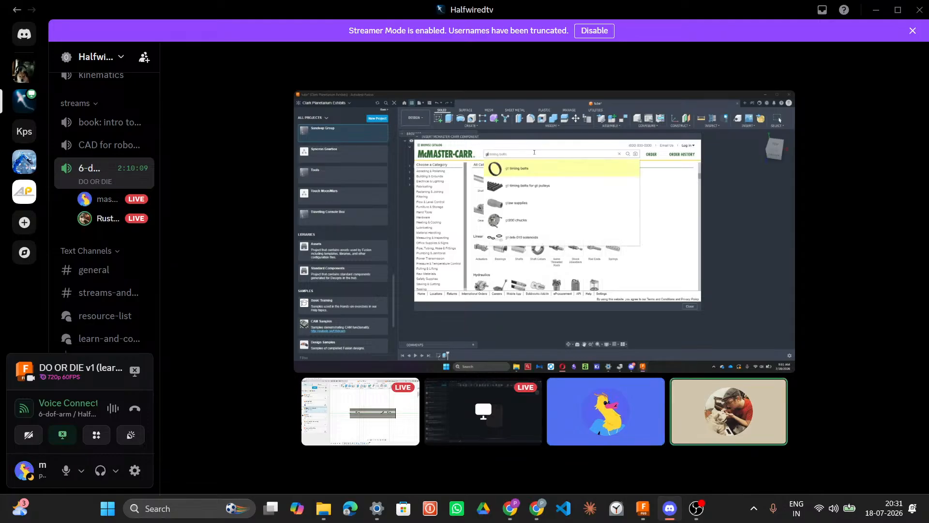
{"action": "key", "text": "XF86MonBrightnessUp"}
{"action": "key", "text": "XF86MonBrightnessUp"}
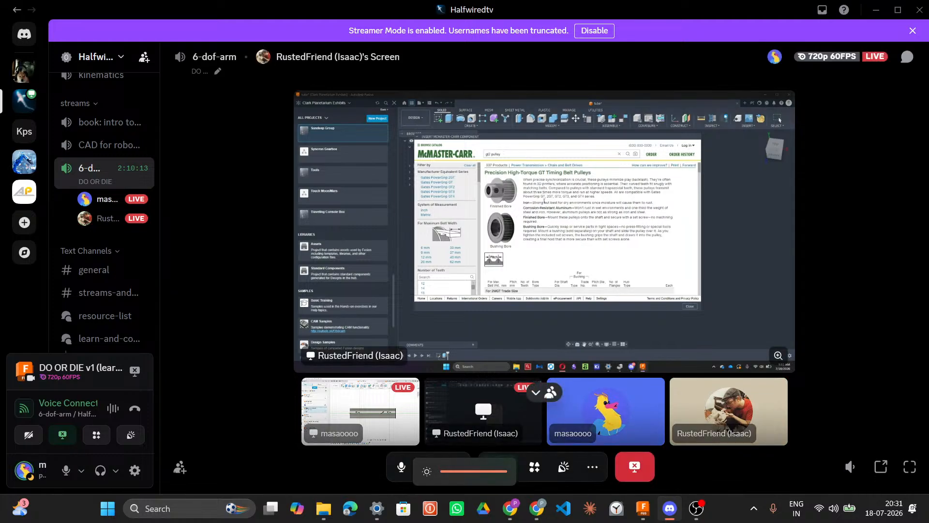
{"action": "left_click", "coordinate": [840, 506]}
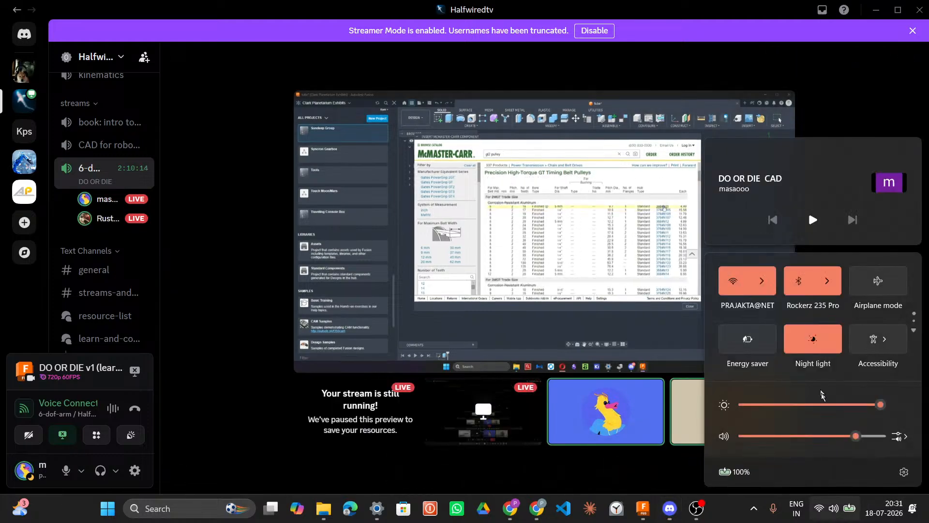
{"action": "left_click", "coordinate": [839, 506]}
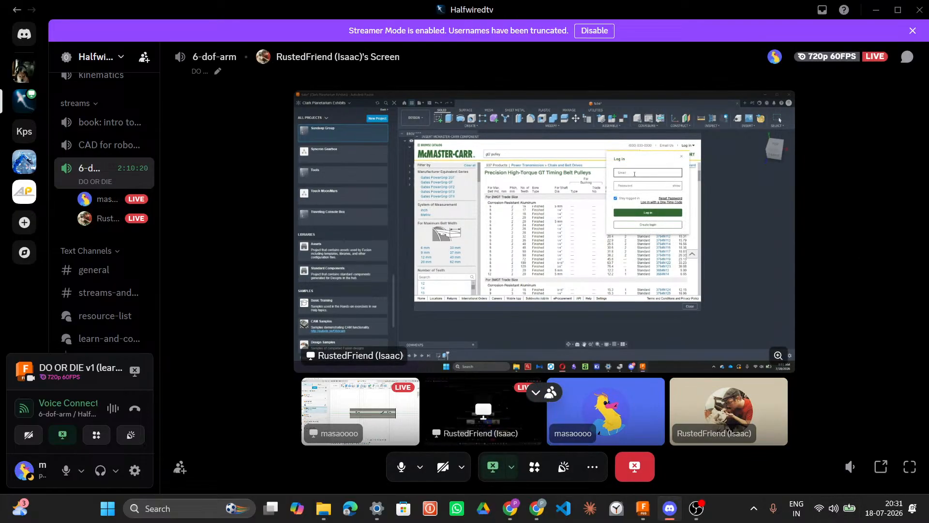
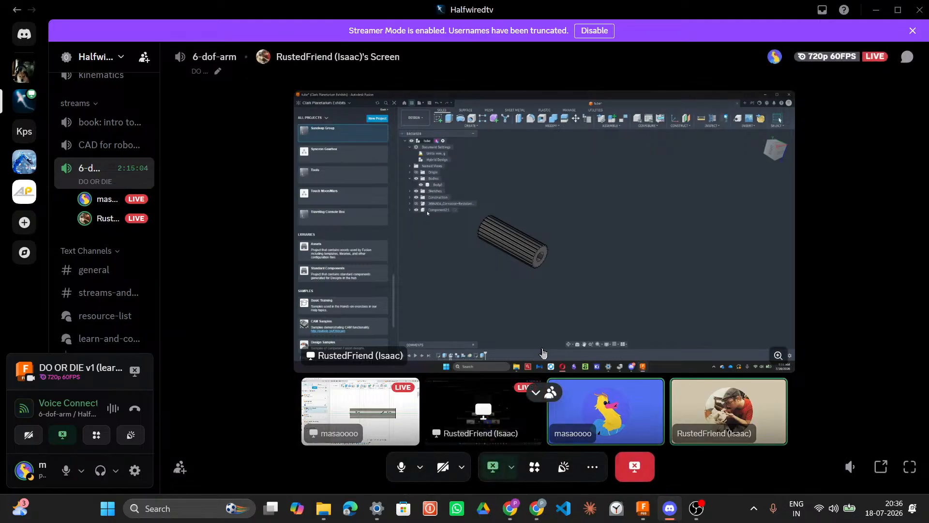
Step: Zoom into the shared screen stream to inspect the teammate's hollow cylinder model
{"action": "scroll", "coordinate": [614, 311], "scroll_direction": "up", "scroll_amount": 5}
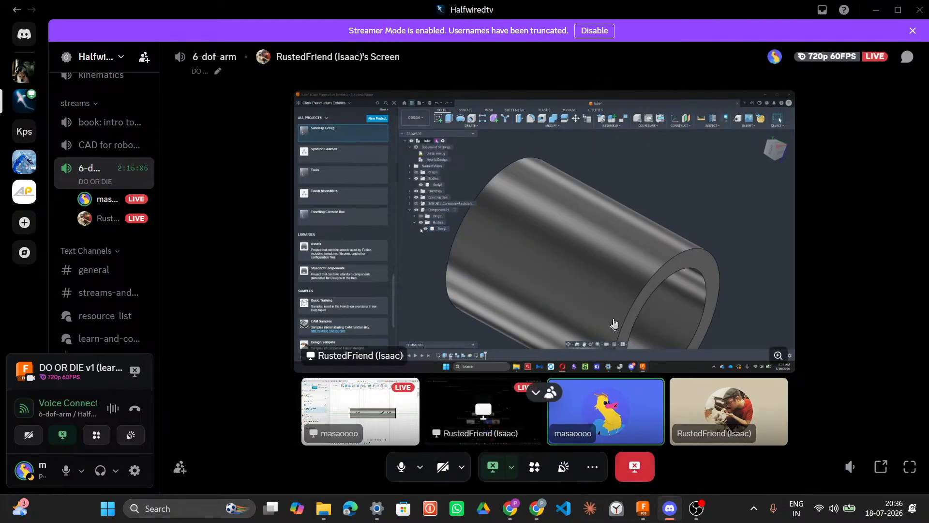
{"action": "scroll", "coordinate": [615, 314], "scroll_direction": "down", "scroll_amount": 5}
{"action": "scroll", "coordinate": [614, 313], "scroll_direction": "up", "scroll_amount": 5}
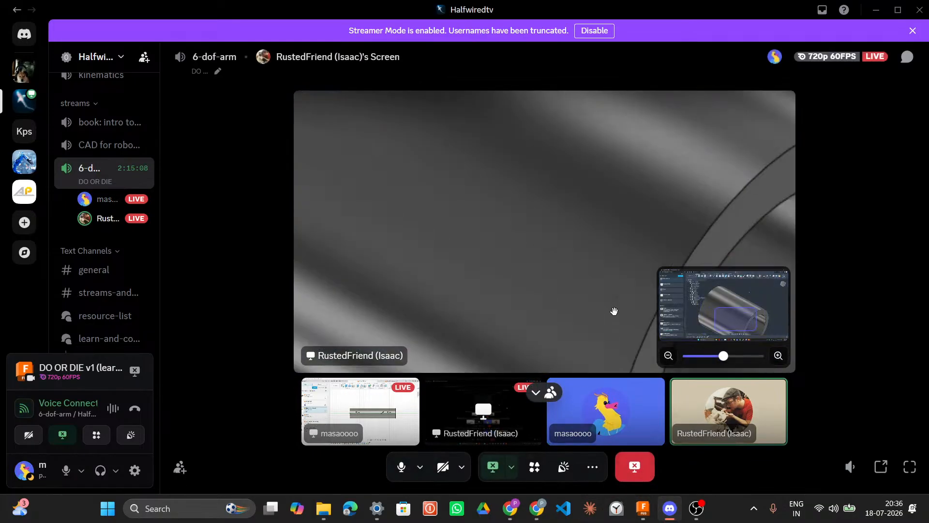
{"action": "scroll", "coordinate": [615, 314], "scroll_direction": "down", "scroll_amount": 5}
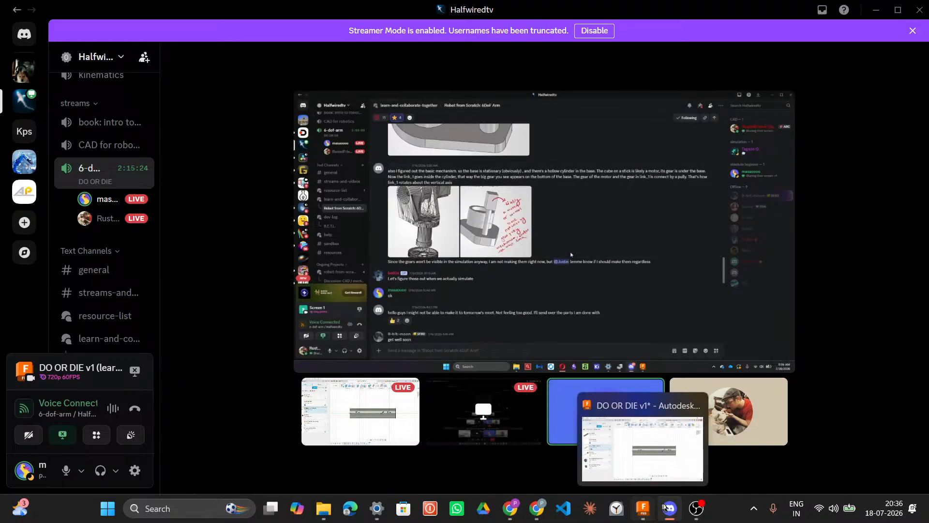
{"action": "scroll", "coordinate": [104, 279], "scroll_direction": "down", "scroll_amount": 5}
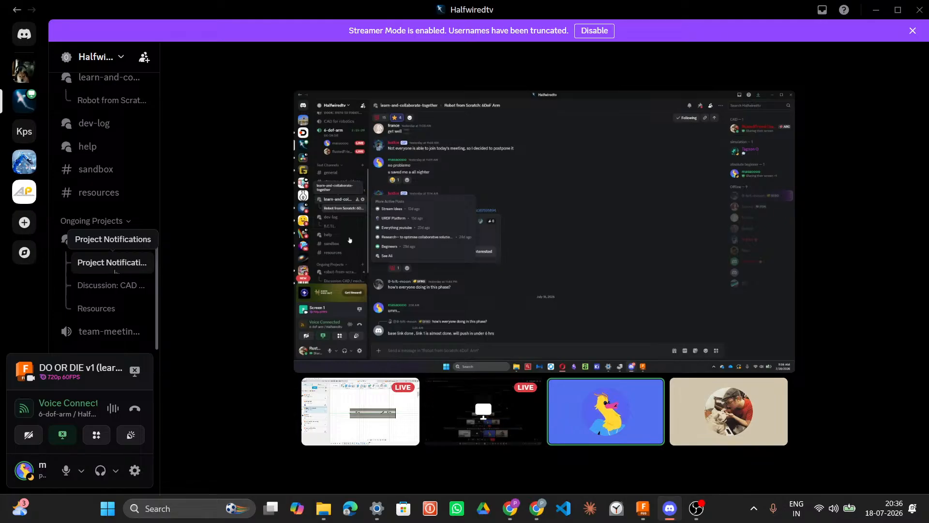
Step: Open the Discussion: CAD / mechanical design thread and scroll back to the posted cylinder screenshots
{"action": "left_click", "coordinate": [109, 285]}
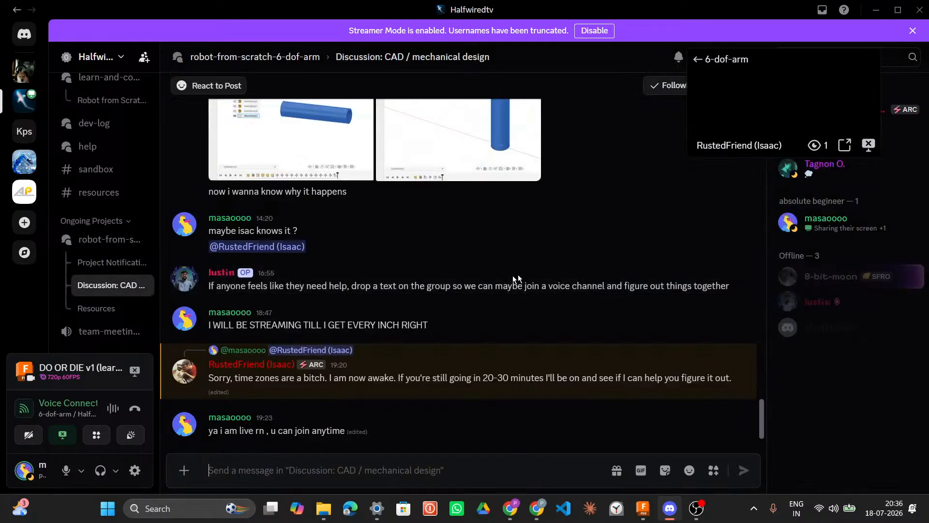
{"action": "scroll", "coordinate": [515, 280], "scroll_direction": "up", "scroll_amount": 5}
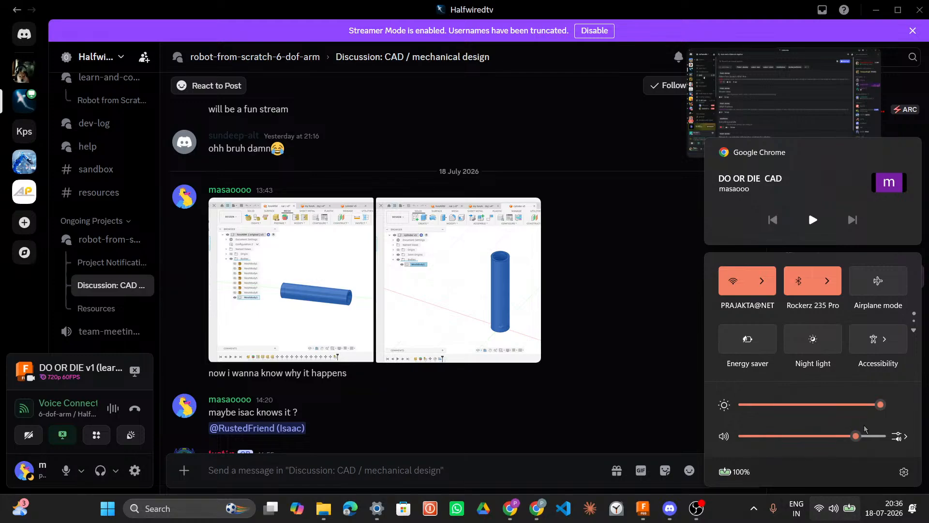
Step: Raise the system volume slightly and close the quick settings panel
{"action": "left_click", "coordinate": [870, 437]}
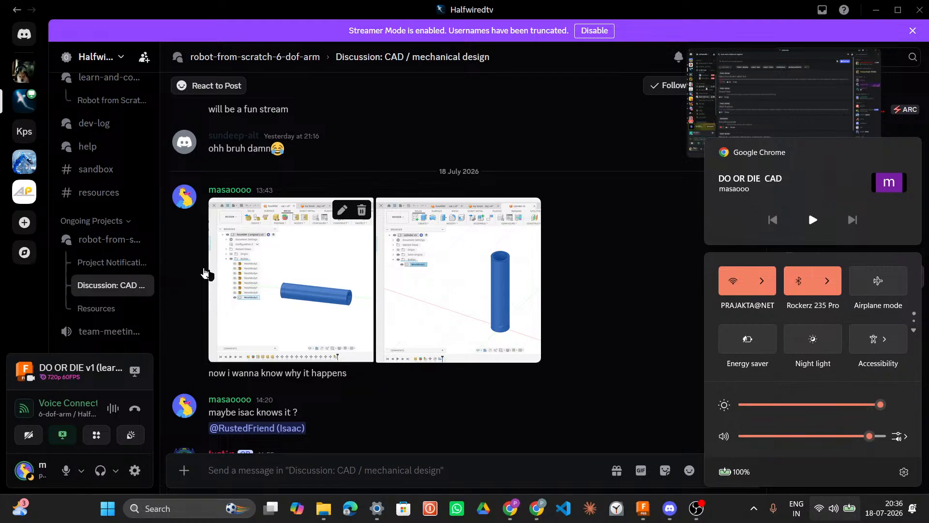
{"action": "mouse_move", "coordinate": [127, 235]}
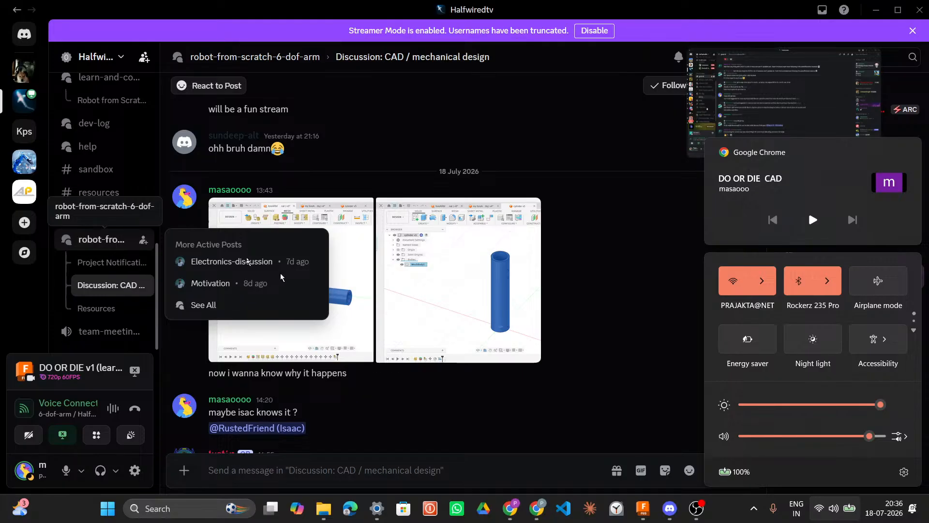
{"action": "mouse_move", "coordinate": [672, 518]}
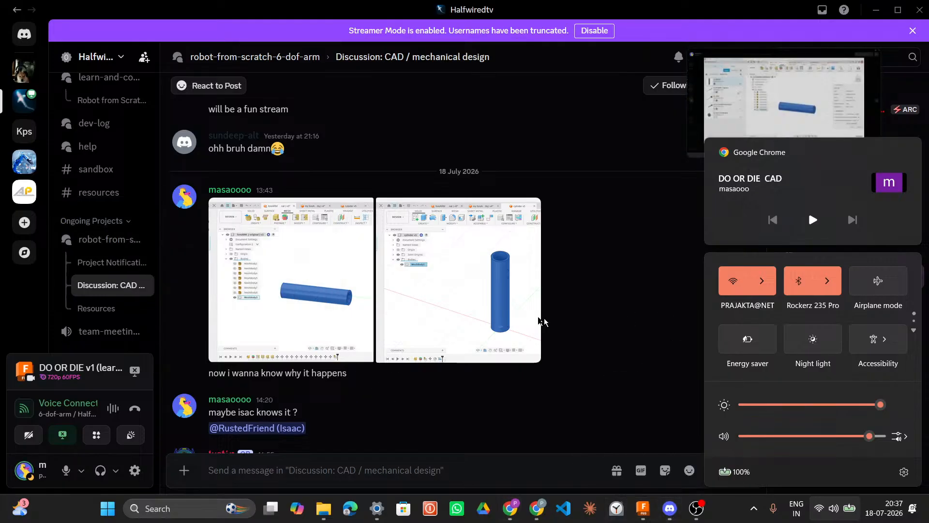
{"action": "left_click", "coordinate": [670, 508]}
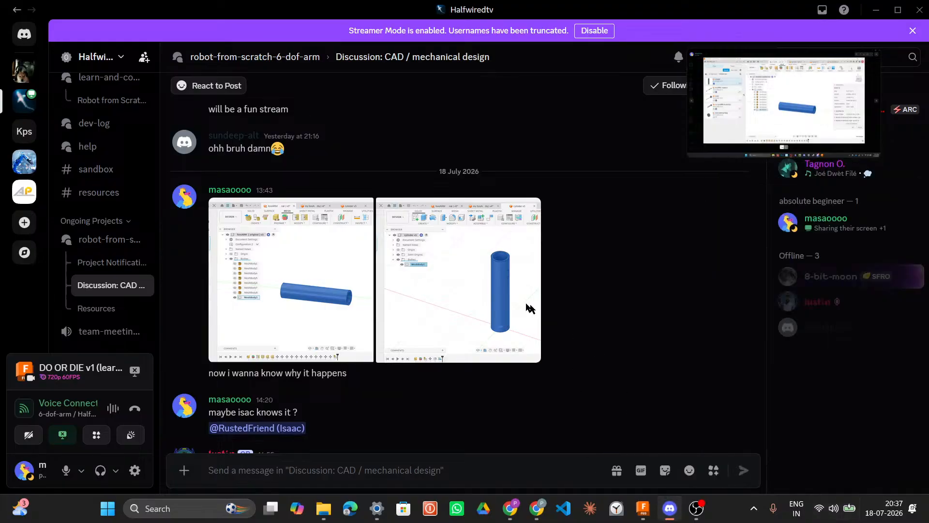
Step: Open the posted cylinder screenshots in the image viewer, step to the second one, and close the viewer
{"action": "mouse_move", "coordinate": [717, 68]}
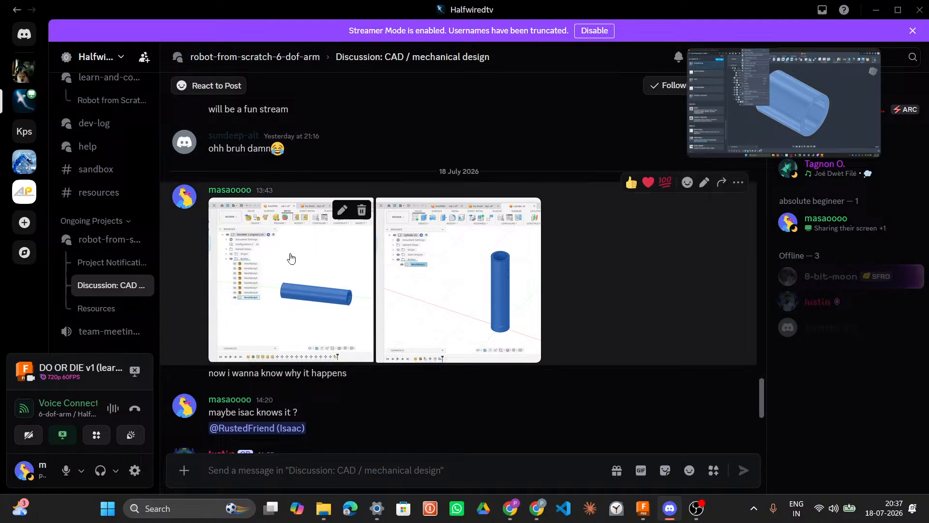
{"action": "left_click", "coordinate": [262, 243]}
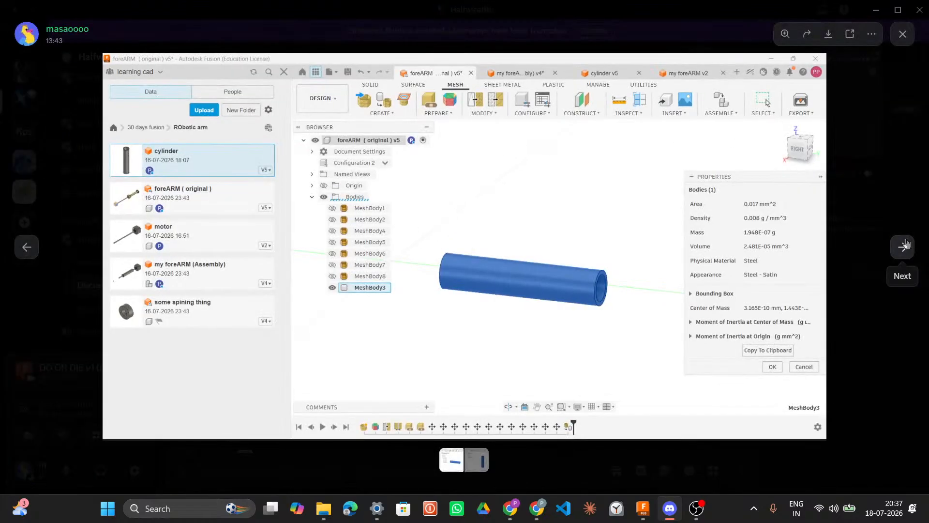
{"action": "left_click", "coordinate": [904, 246]}
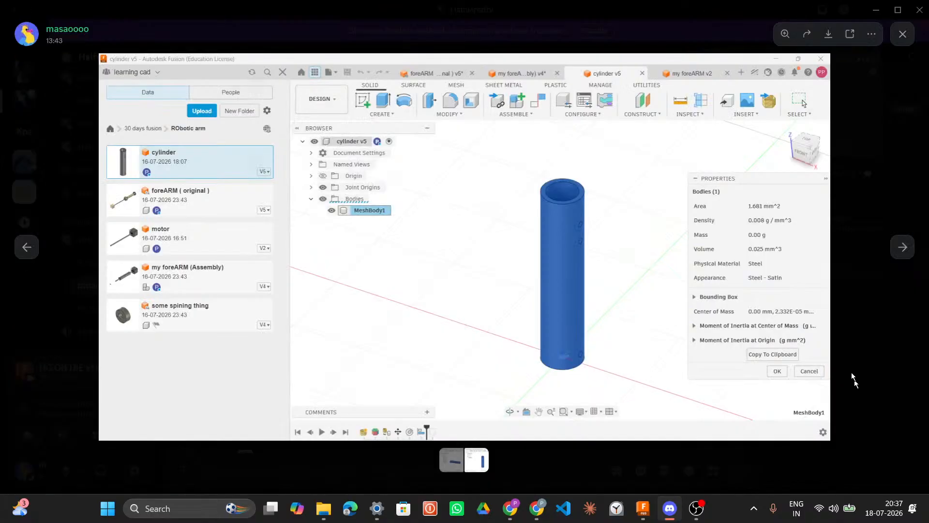
{"action": "left_click", "coordinate": [857, 391]}
Step: Return to the 6-dof-arm voice channel to watch the shared screen stream
{"action": "mouse_move", "coordinate": [753, 89]}
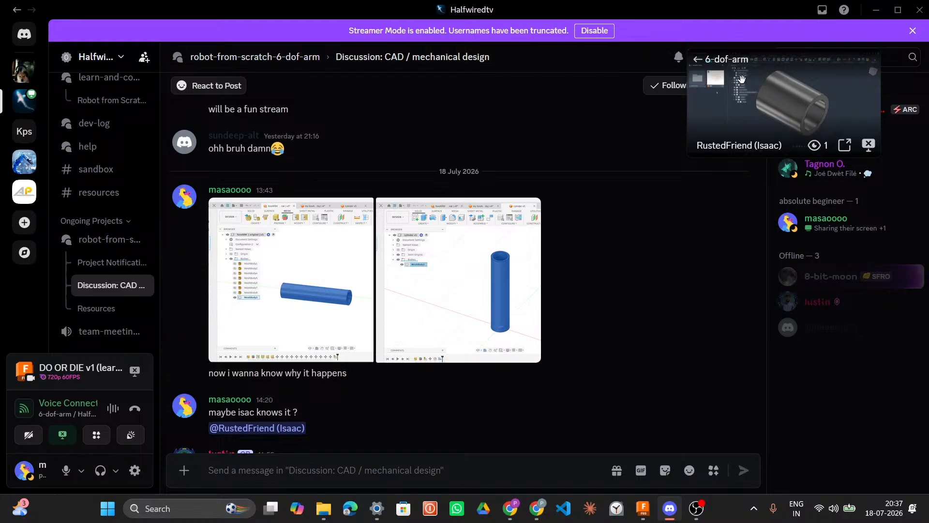
{"action": "left_click", "coordinate": [726, 60]}
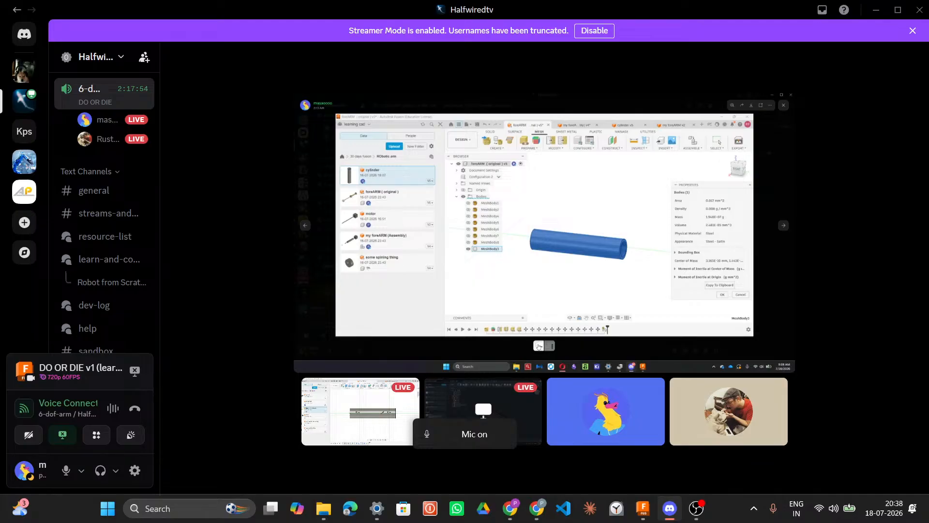
{"action": "mouse_move", "coordinate": [563, 317]}
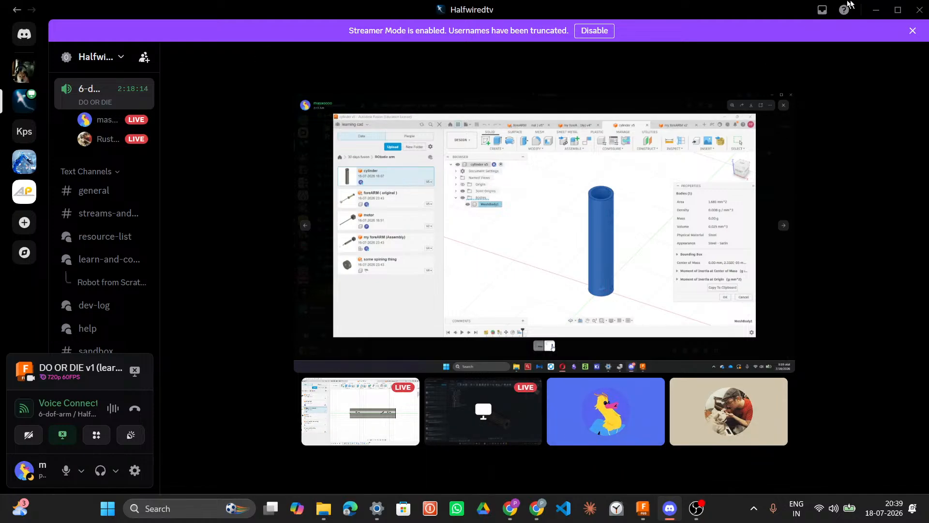
Step: Switch to the design window and browse the Hardware category of the McMaster-Carr component catalog
{"action": "left_click", "coordinate": [882, 6]}
{"action": "left_click", "coordinate": [869, 72]}
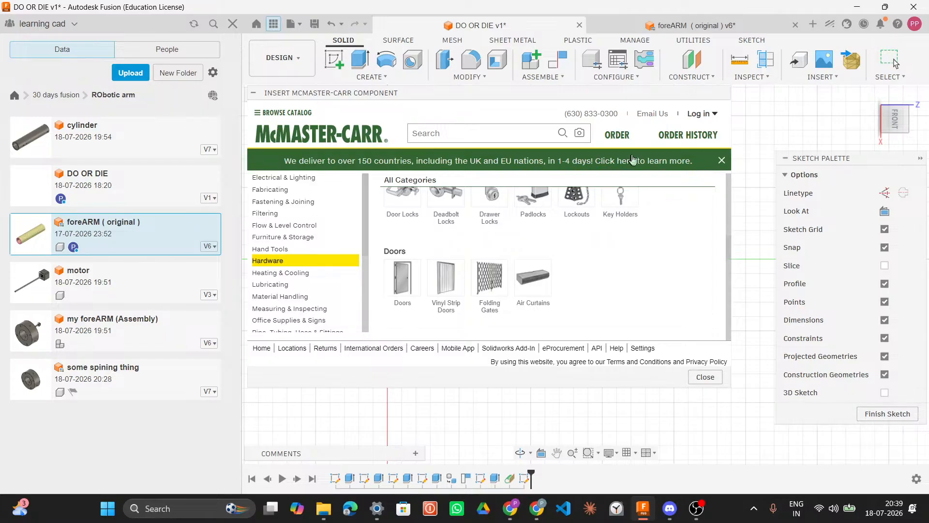
{"action": "scroll", "coordinate": [385, 220], "scroll_direction": "down", "scroll_amount": 1}
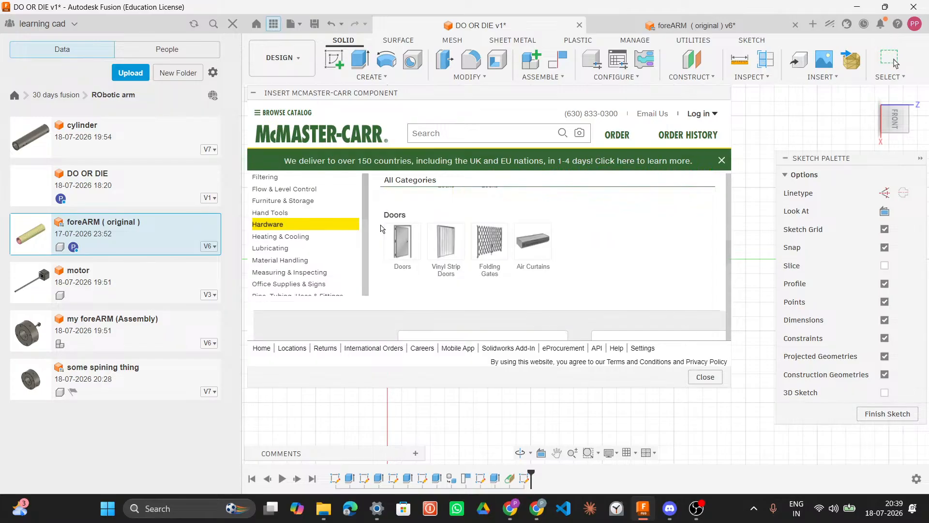
{"action": "scroll", "coordinate": [383, 228], "scroll_direction": "up", "scroll_amount": 2}
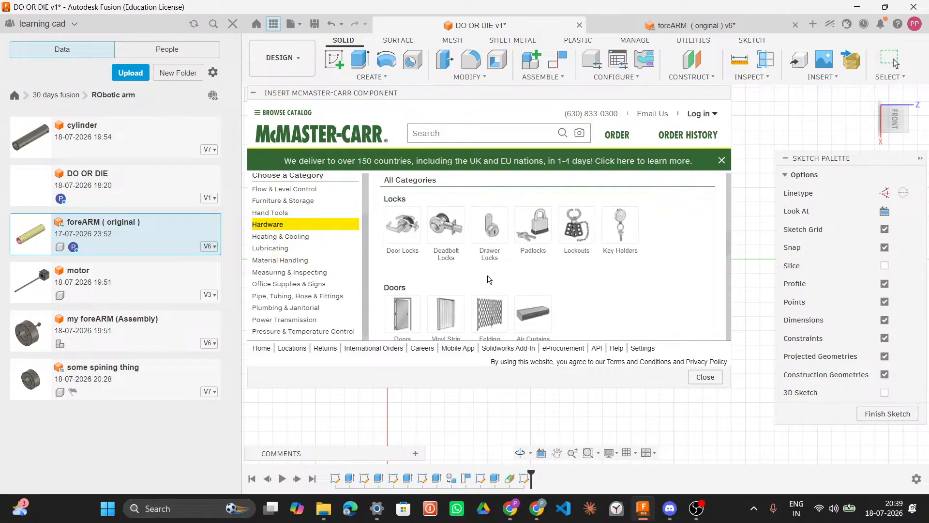
{"action": "scroll", "coordinate": [489, 224], "scroll_direction": "down", "scroll_amount": 5}
{"action": "scroll", "coordinate": [428, 276], "scroll_direction": "down", "scroll_amount": 1}
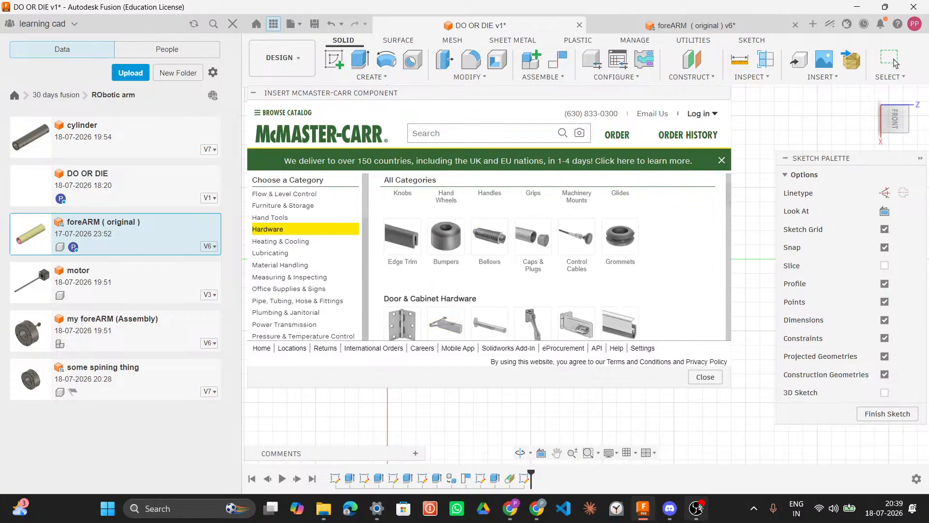
Step: Dismiss the delivery banner and close the McMaster-Carr component catalog
{"action": "left_click", "coordinate": [670, 508]}
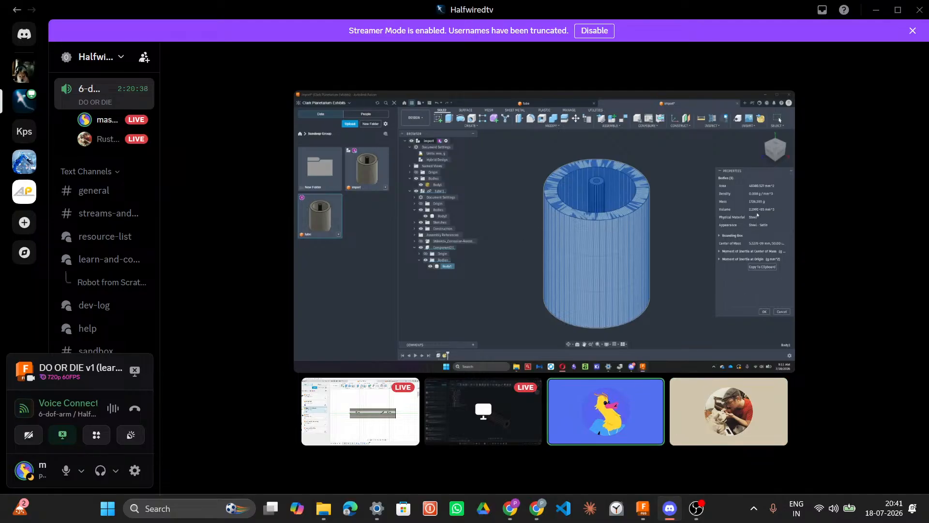
{"action": "key", "text": "alt+Tab"}
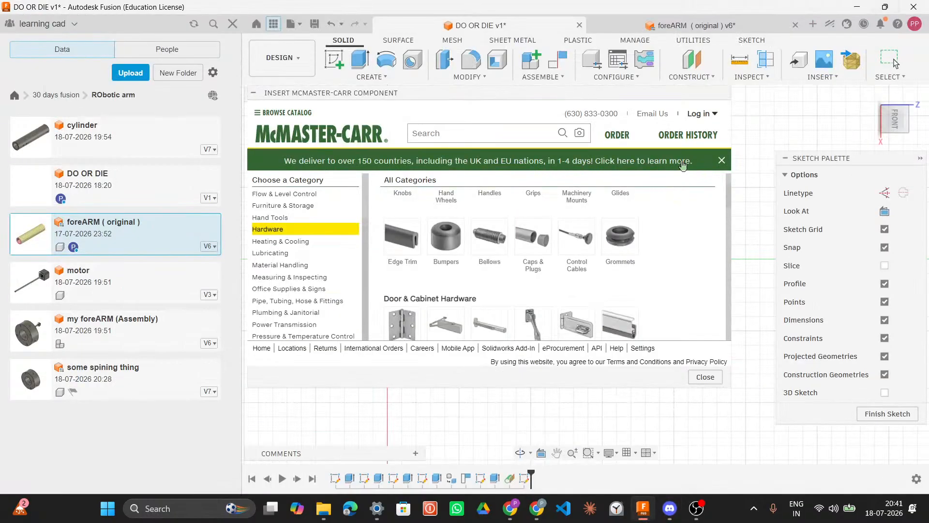
{"action": "left_click", "coordinate": [720, 161]}
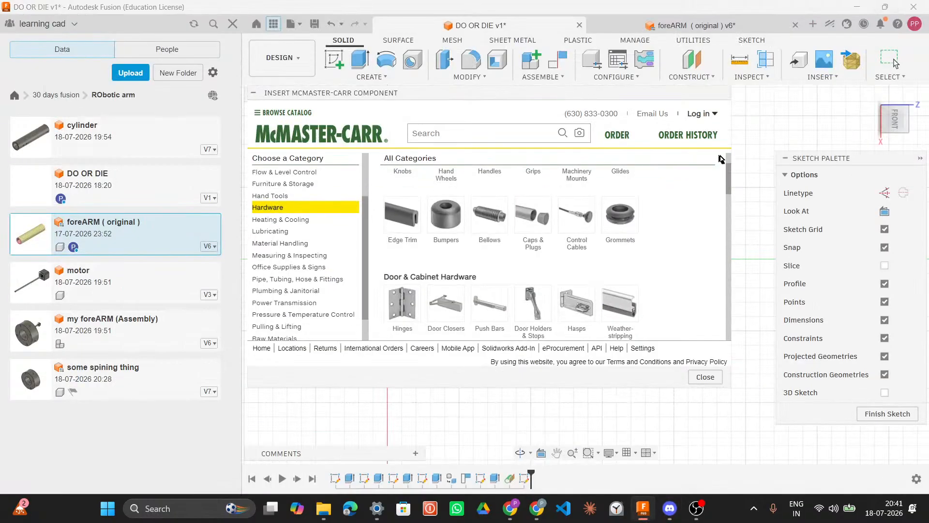
{"action": "left_click", "coordinate": [705, 377]}
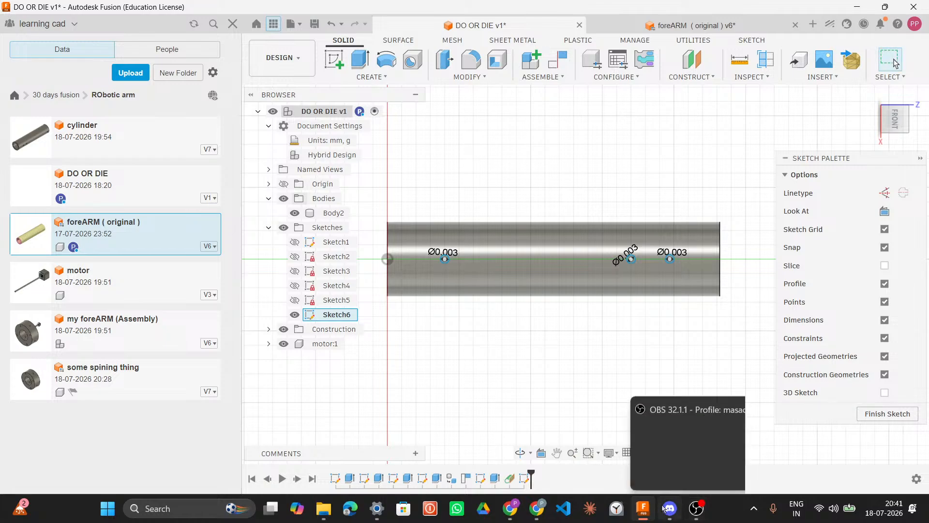
{"action": "scroll", "coordinate": [521, 291], "scroll_direction": "down", "scroll_amount": 3}
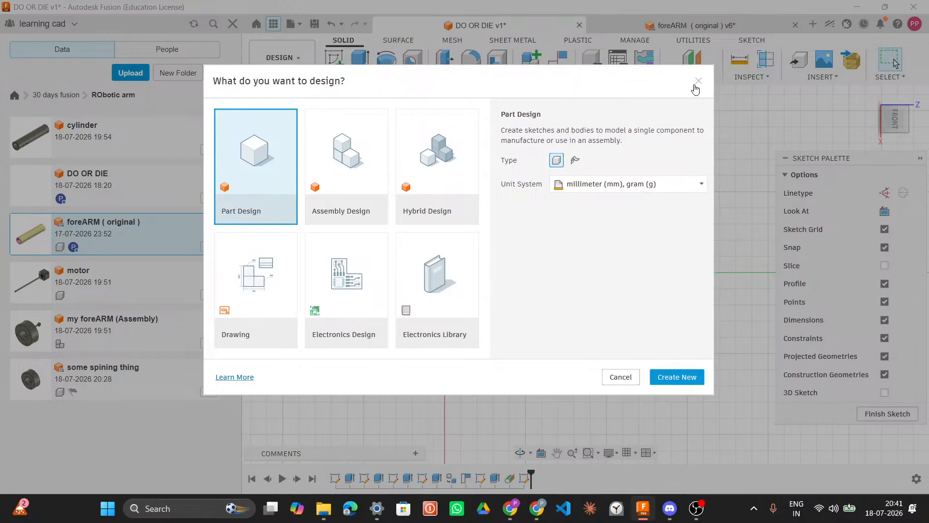
Step: Create a new Part Design document in millimeter and gram units and try inserting a mesh into it
{"action": "left_click", "coordinate": [696, 84]}
{"action": "left_click", "coordinate": [667, 381]}
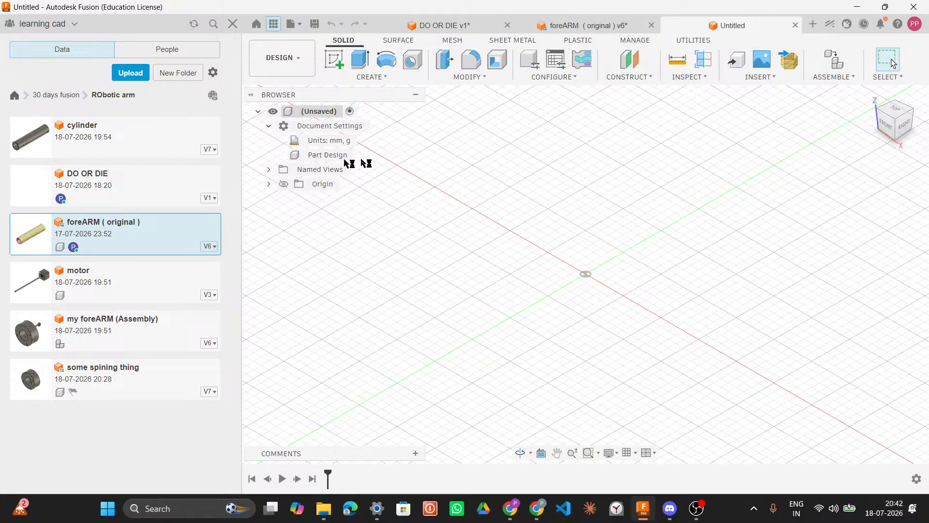
{"action": "left_click", "coordinate": [792, 63]}
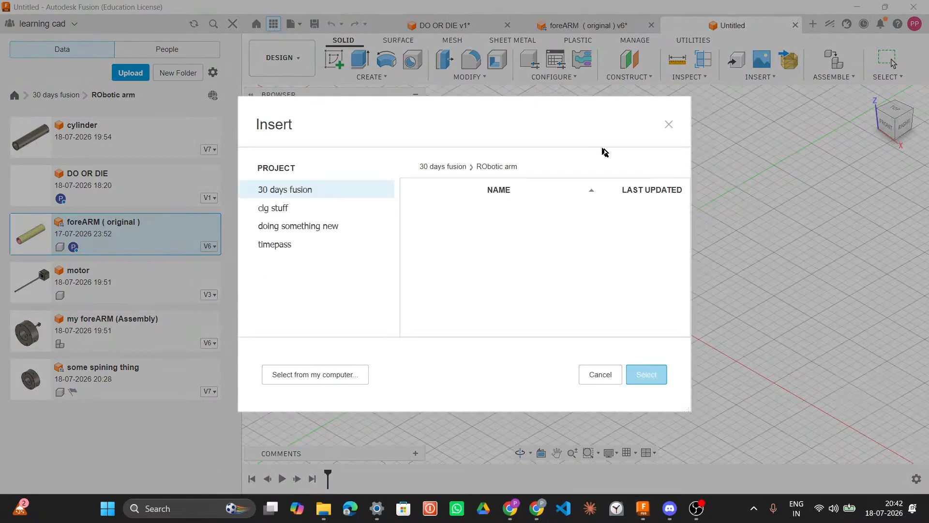
{"action": "left_click", "coordinate": [669, 125]}
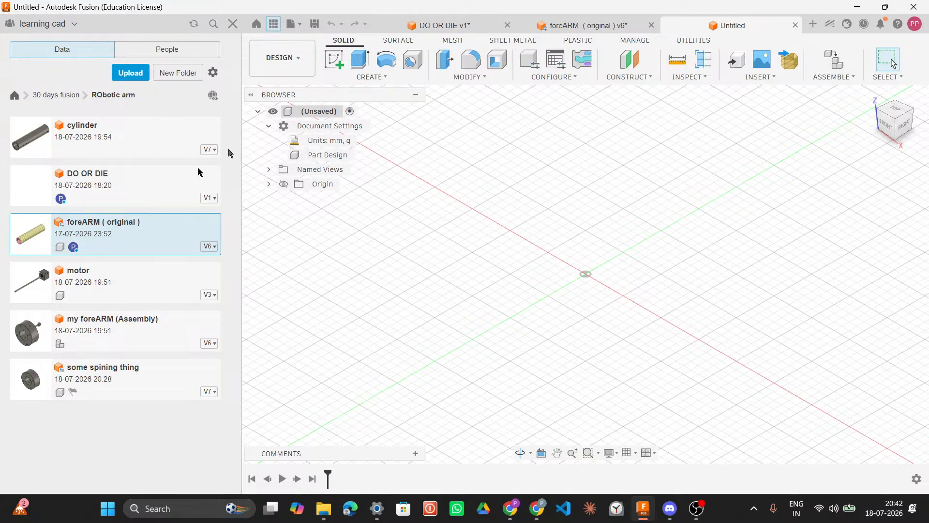
Step: Switch to the foreARM (original) design and roll the timeline marker forward to the end of the history
{"action": "left_click", "coordinate": [593, 31]}
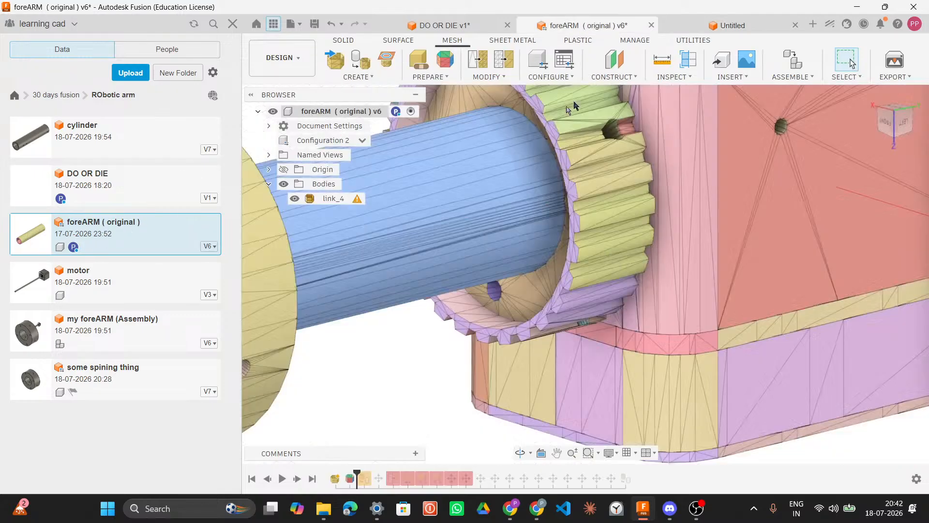
{"action": "scroll", "coordinate": [576, 232], "scroll_direction": "down", "scroll_amount": 10}
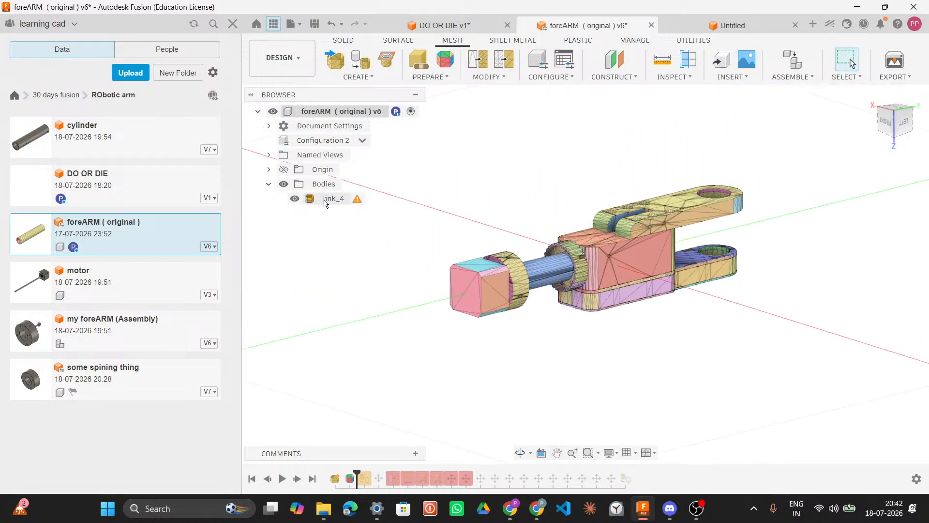
{"action": "left_click_drag", "start_coordinate": [374, 473], "coordinate": [646, 475]}
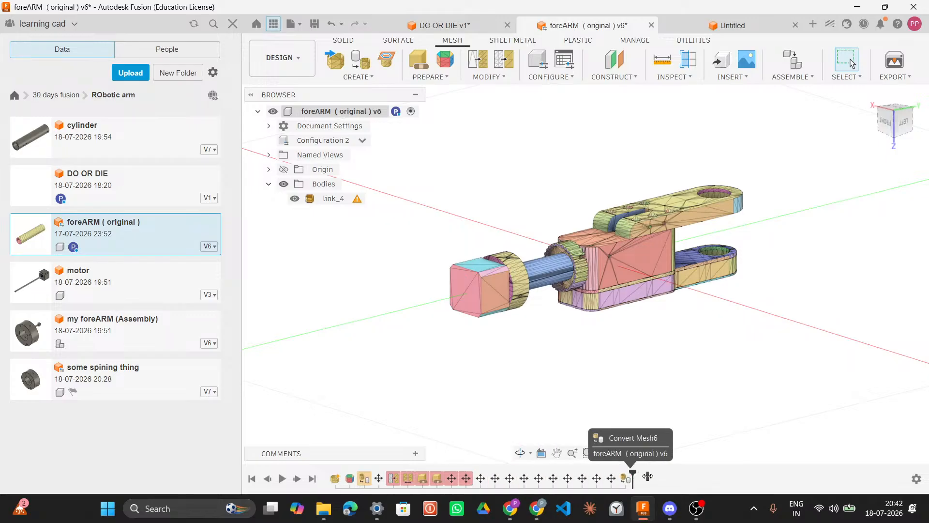
{"action": "scroll", "coordinate": [654, 352], "scroll_direction": "up", "scroll_amount": 3}
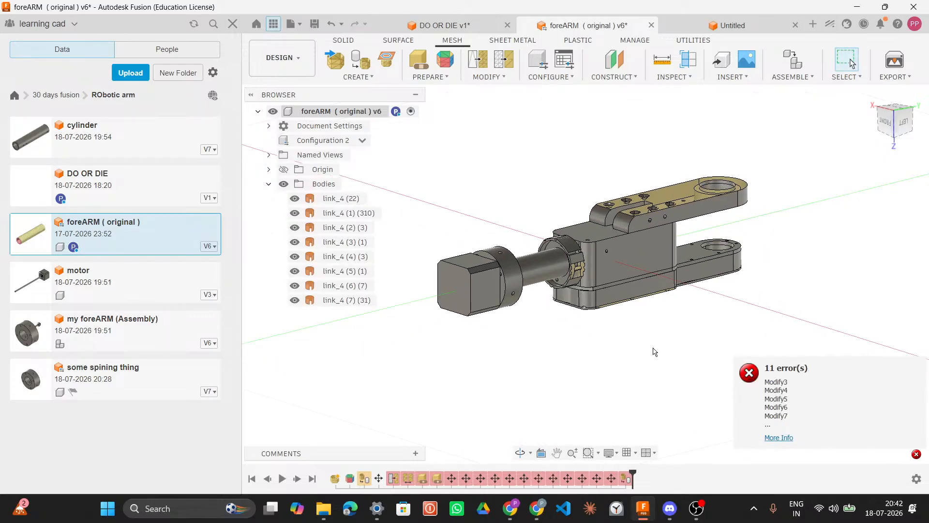
Step: Roll the timeline marker back to just after the first Convert Mesh feature near the start
{"action": "left_click_drag", "start_coordinate": [632, 477], "coordinate": [618, 474]}
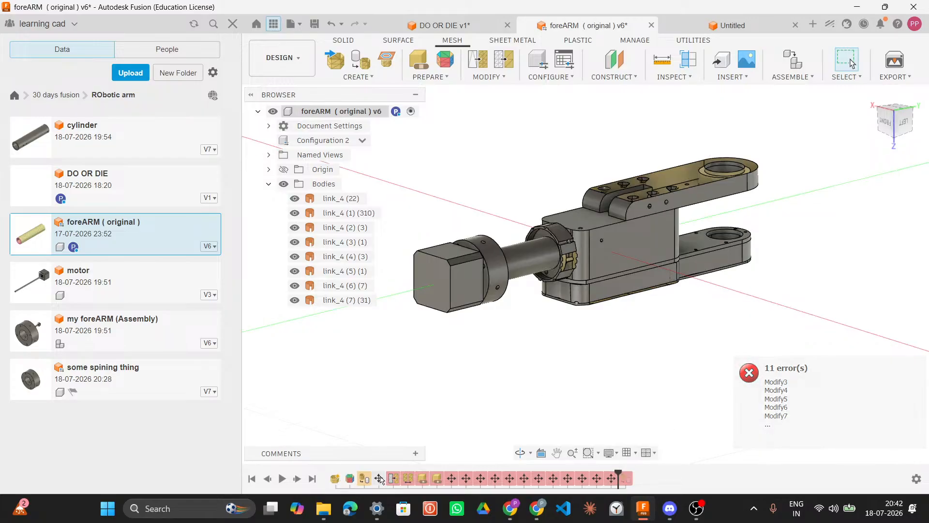
{"action": "left_click_drag", "start_coordinate": [618, 473], "coordinate": [560, 477]}
{"action": "left_click_drag", "start_coordinate": [482, 469], "coordinate": [378, 476]}
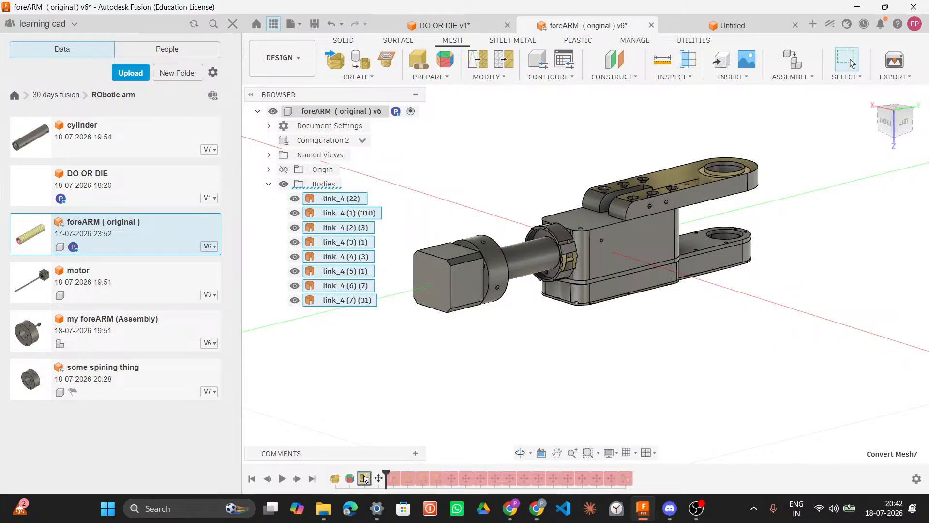
Step: Delete the first Convert Mesh feature from the timeline and roll the timeline marker forward to the end of the history
{"action": "right_click", "coordinate": [364, 478]}
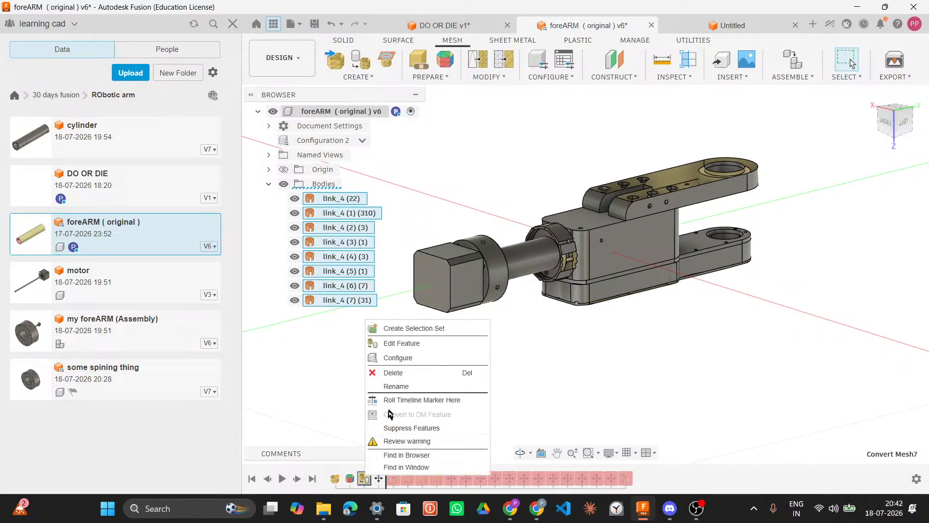
{"action": "left_click", "coordinate": [393, 373]}
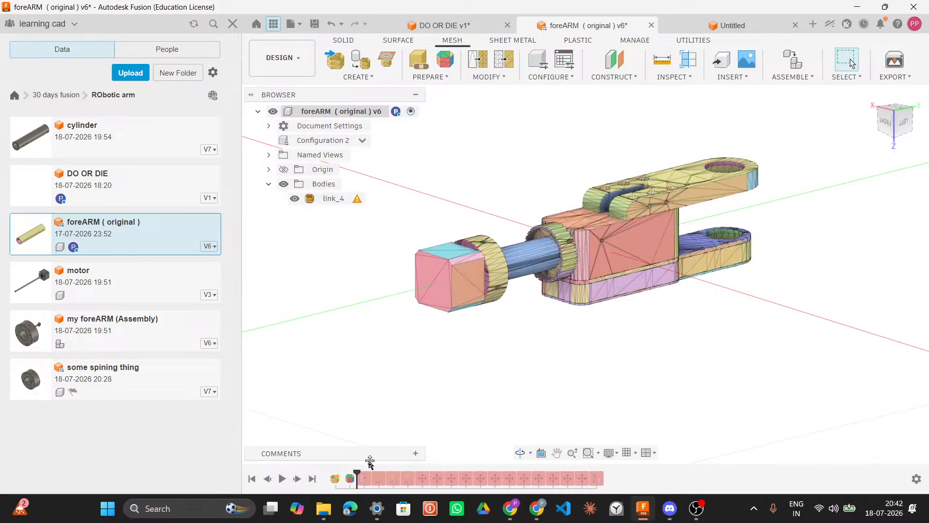
{"action": "left_click_drag", "start_coordinate": [357, 472], "coordinate": [402, 469]}
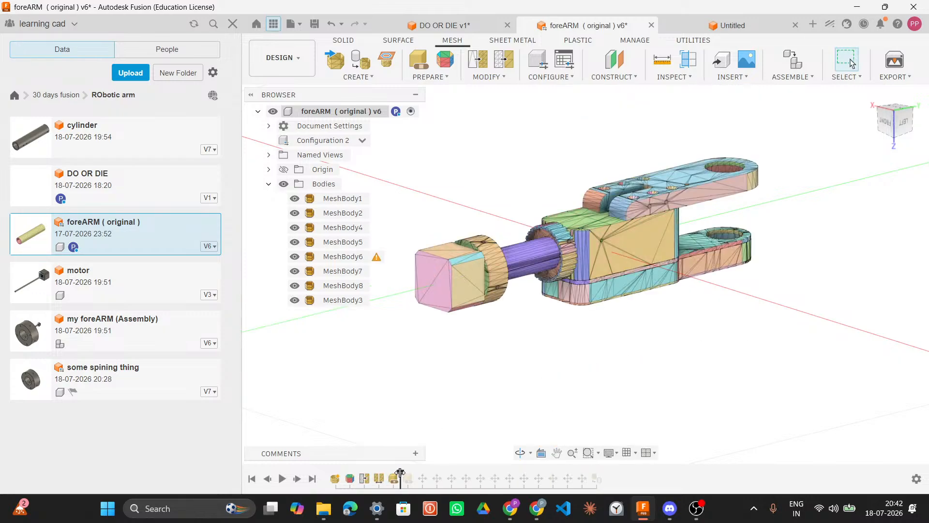
{"action": "left_click_drag", "start_coordinate": [400, 472], "coordinate": [600, 478]}
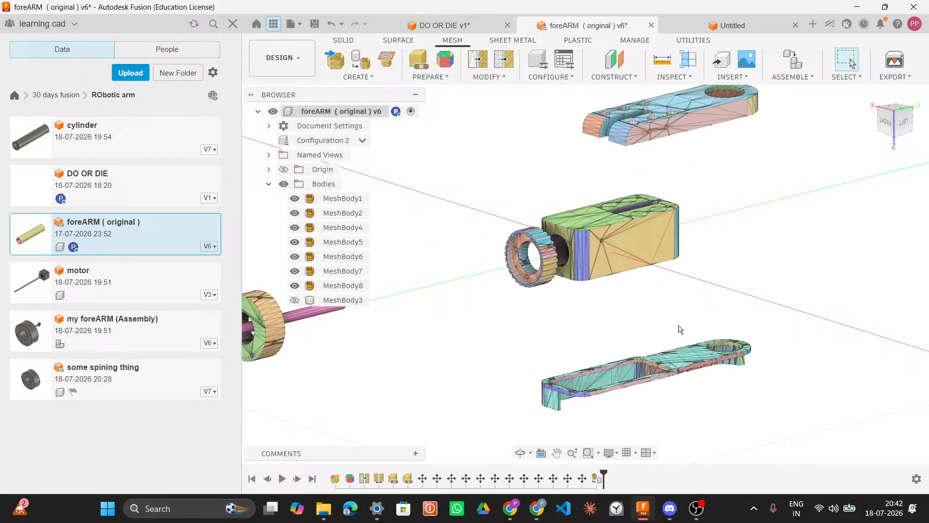
Step: Zoom, orbit and pan around the separated mesh bodies to inspect each part of the arm
{"action": "scroll", "coordinate": [680, 330], "scroll_direction": "down", "scroll_amount": 5}
{"action": "middle_click_drag", "start_coordinate": [680, 329], "coordinate": [646, 238]}
{"action": "scroll", "coordinate": [693, 290], "scroll_direction": "down", "scroll_amount": 3}
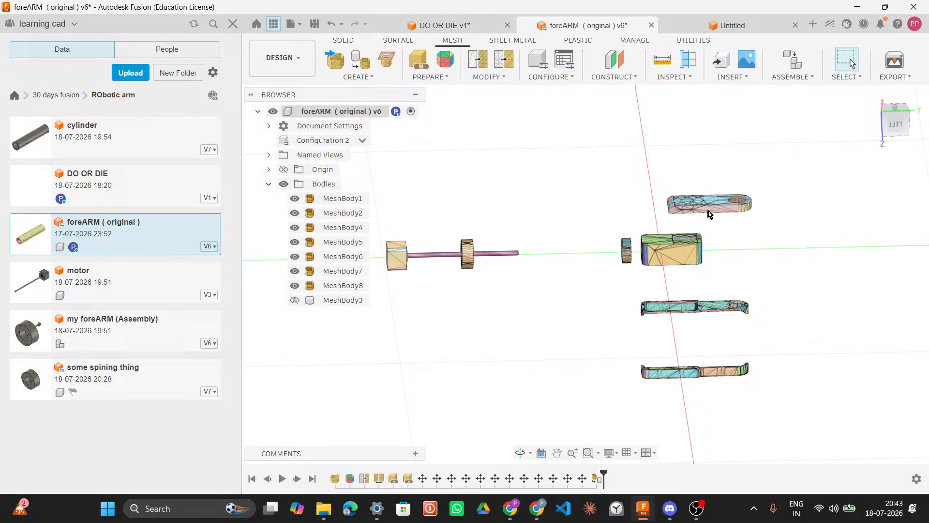
{"action": "scroll", "coordinate": [715, 211], "scroll_direction": "up", "scroll_amount": 1}
{"action": "scroll", "coordinate": [715, 211], "scroll_direction": "up", "scroll_amount": 5}
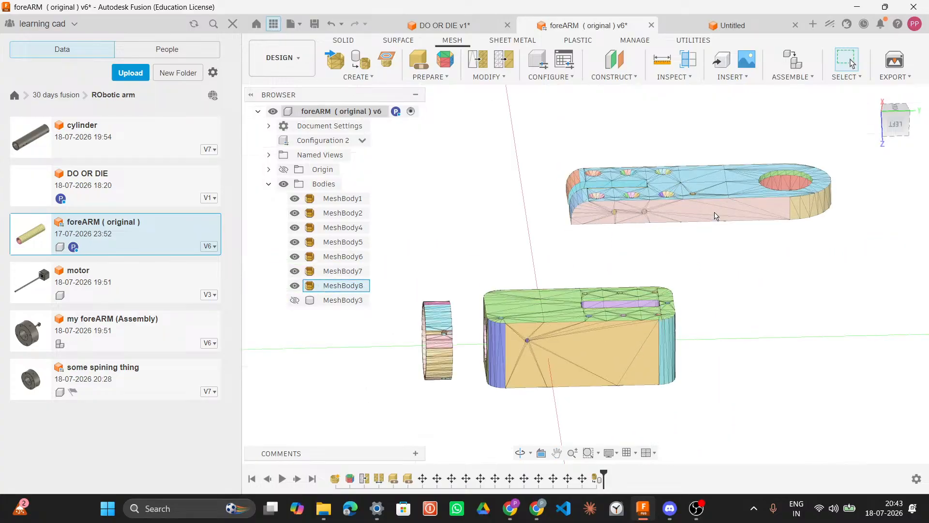
{"action": "scroll", "coordinate": [711, 211], "scroll_direction": "down", "scroll_amount": 5}
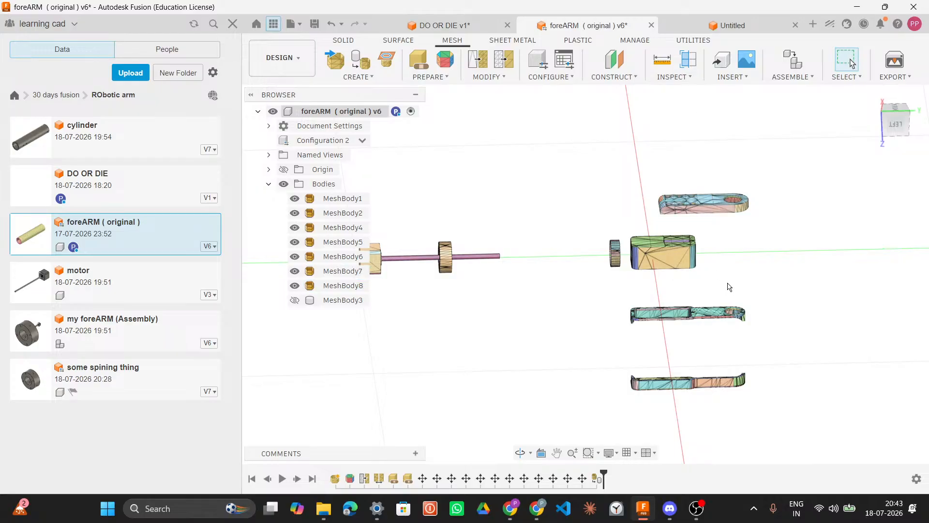
{"action": "middle_click_drag", "start_coordinate": [750, 271], "coordinate": [731, 265], "text": "shift"}
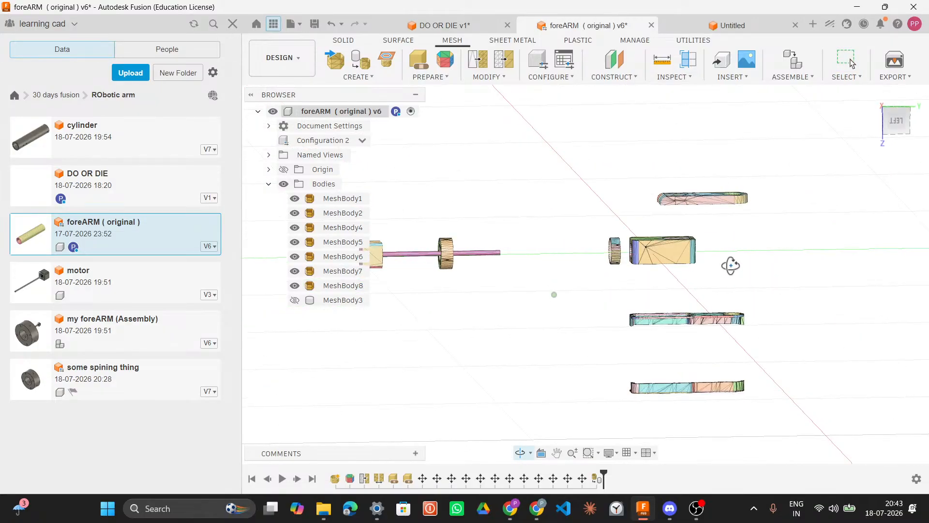
{"action": "middle_click_drag", "start_coordinate": [469, 268], "coordinate": [524, 286]}
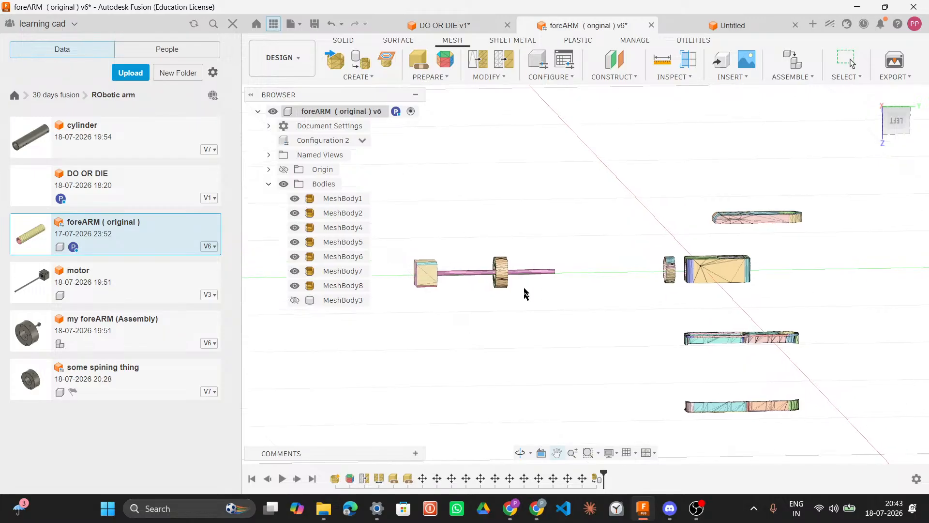
{"action": "scroll", "coordinate": [525, 285], "scroll_direction": "up", "scroll_amount": 2}
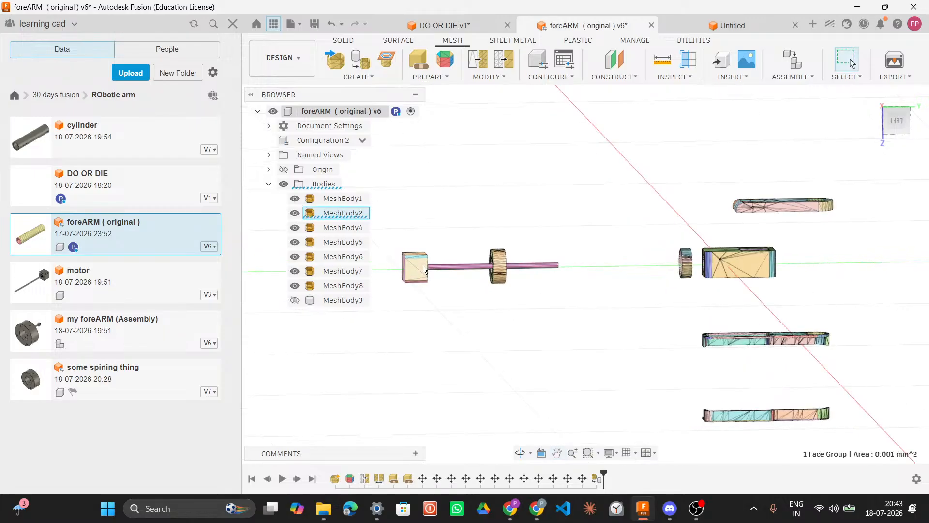
Step: Show MeshBody3 and roll the timeline marker back one feature before the last Convert Mesh
{"action": "left_click", "coordinate": [337, 213]}
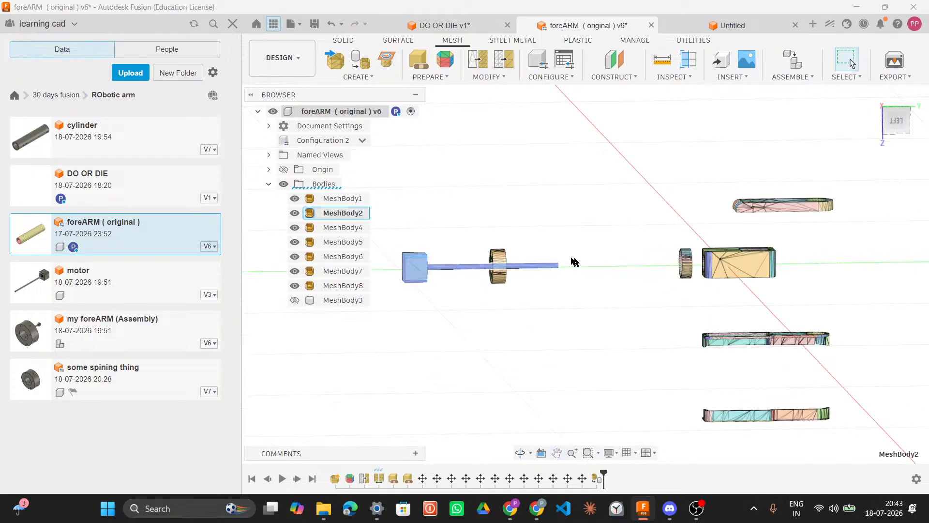
{"action": "left_click", "coordinate": [295, 300]}
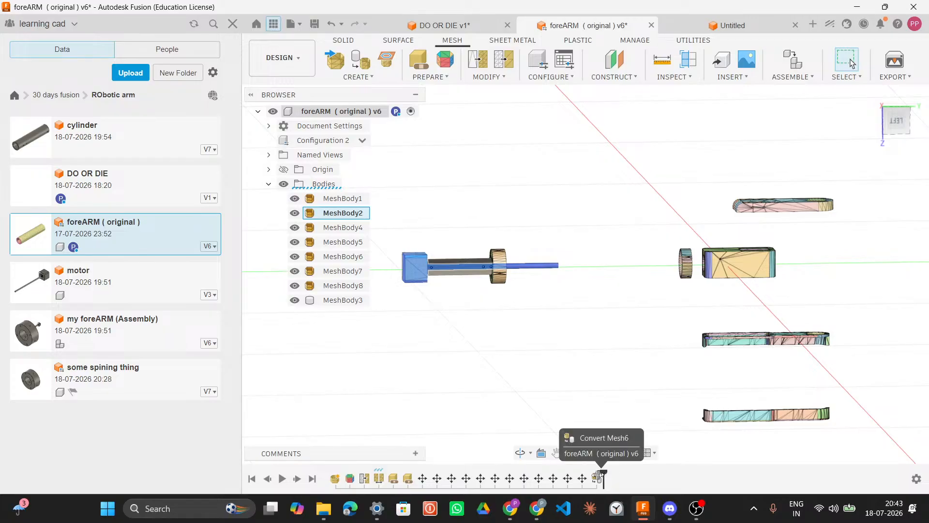
{"action": "left_click_drag", "start_coordinate": [593, 477], "coordinate": [587, 477]}
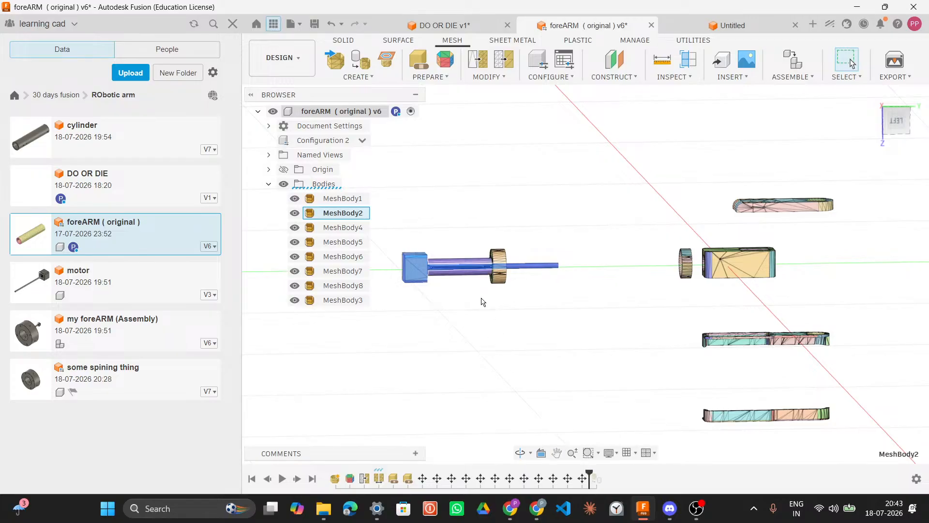
{"action": "scroll", "coordinate": [478, 294], "scroll_direction": "up", "scroll_amount": 4}
{"action": "scroll", "coordinate": [470, 283], "scroll_direction": "up", "scroll_amount": 1}
{"action": "middle_click_drag", "start_coordinate": [494, 282], "coordinate": [545, 291]}
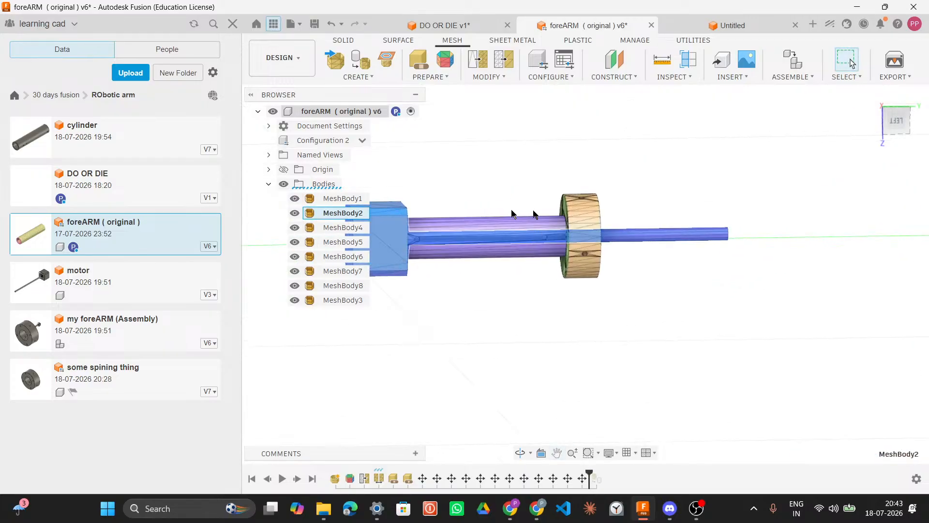
Step: Select MeshBody3 and hide all the other mesh bodies so only it remains visible
{"action": "left_click", "coordinate": [329, 300]}
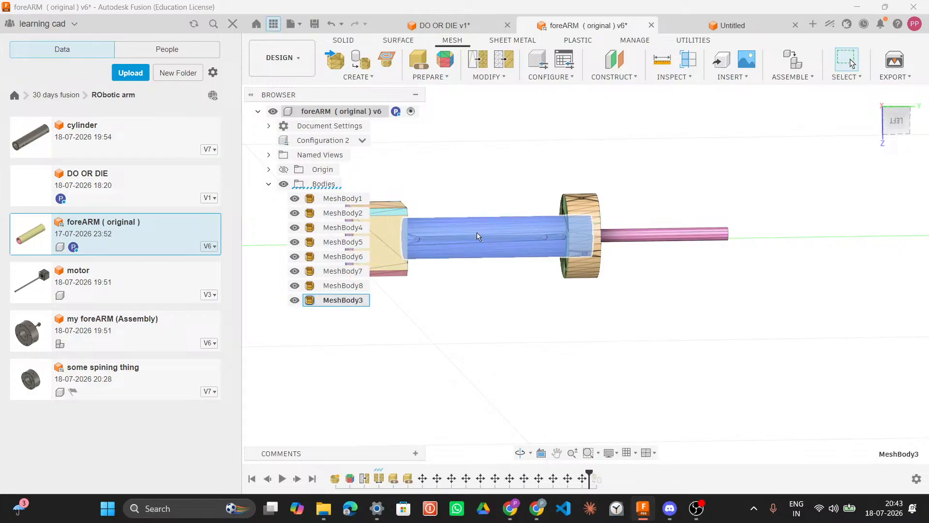
{"action": "left_click", "coordinate": [298, 287], "text": "ctrl"}
{"action": "left_click", "coordinate": [294, 271]}
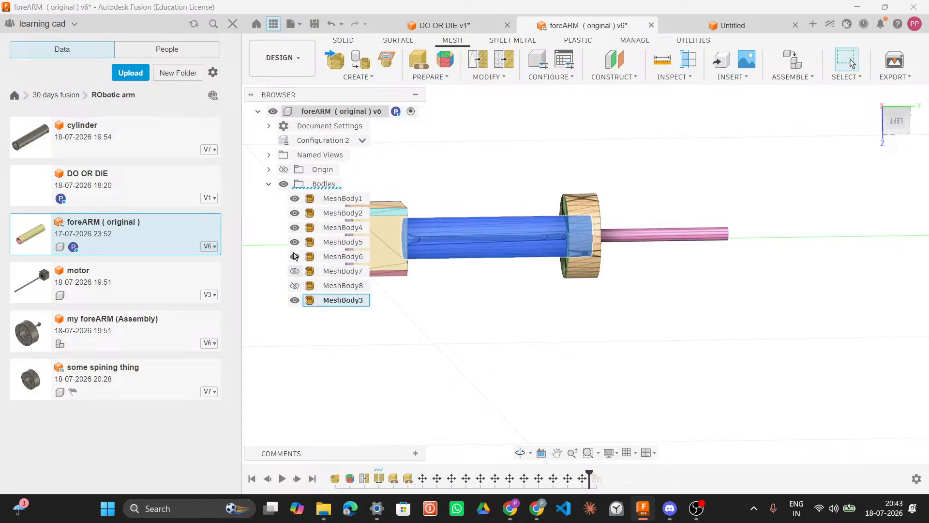
{"action": "left_click", "coordinate": [295, 213]}
{"action": "left_click", "coordinate": [295, 198]}
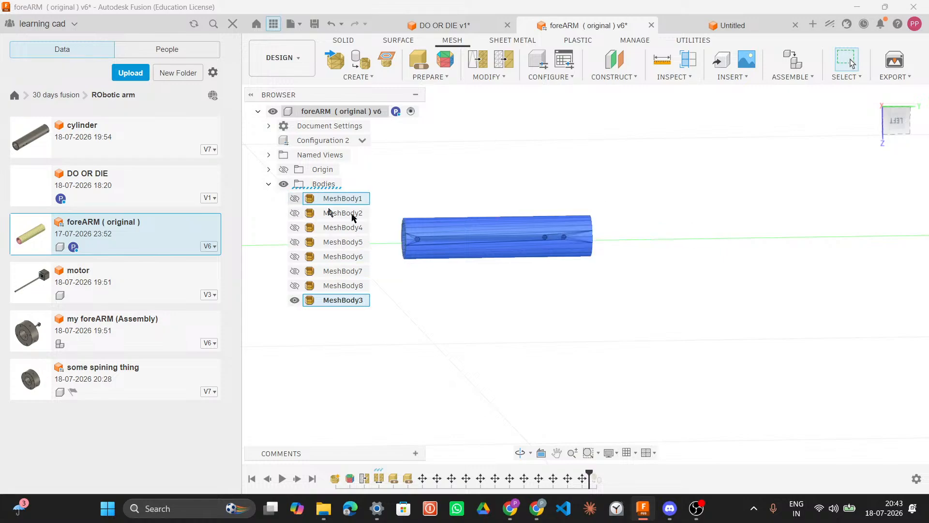
Step: Save MeshBody3 as a mesh in STL (Binary) format with millimeter units to the Downloads folder
{"action": "right_click", "coordinate": [356, 304]}
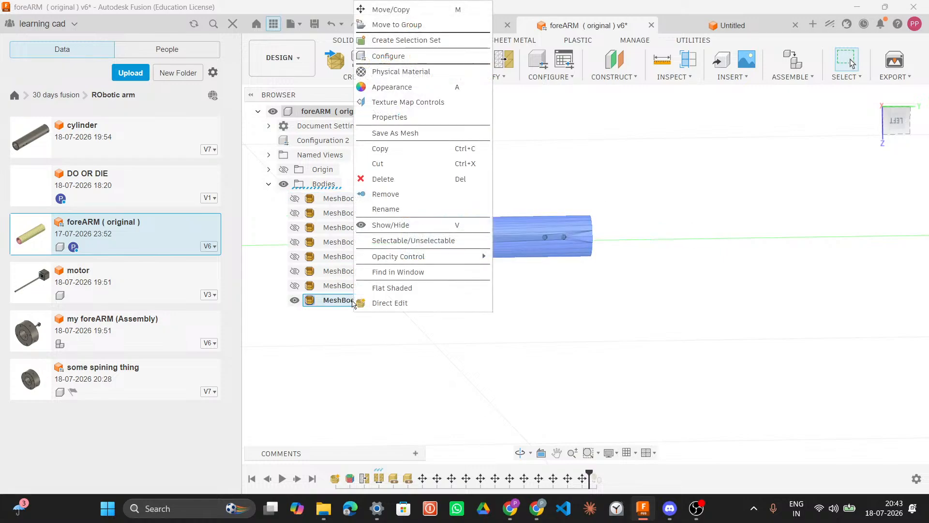
{"action": "left_click", "coordinate": [409, 133]}
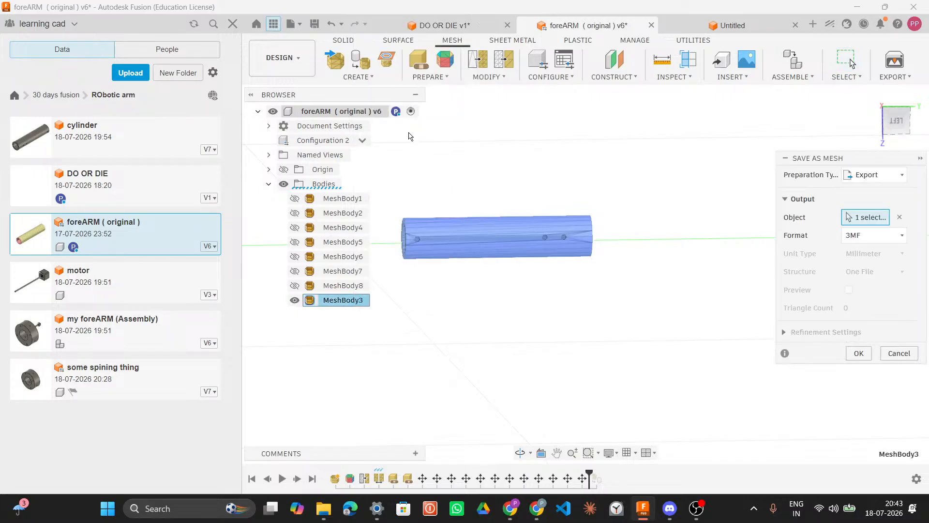
{"action": "left_click", "coordinate": [857, 235]}
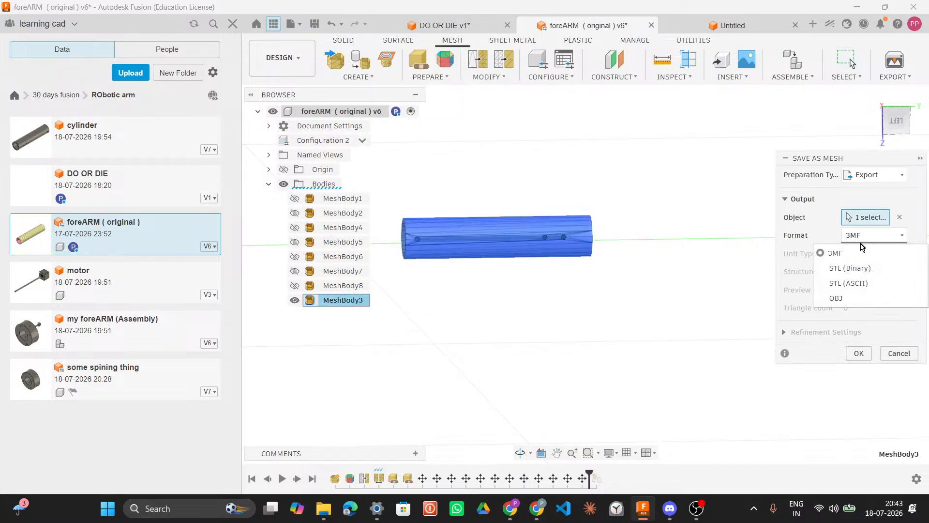
{"action": "left_click", "coordinate": [860, 279]}
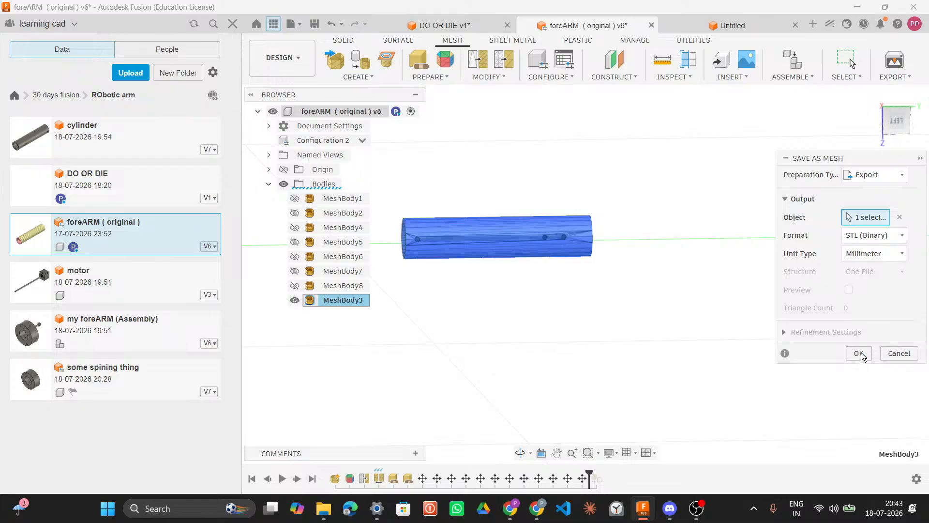
{"action": "left_click", "coordinate": [873, 254]}
{"action": "left_click", "coordinate": [854, 286]}
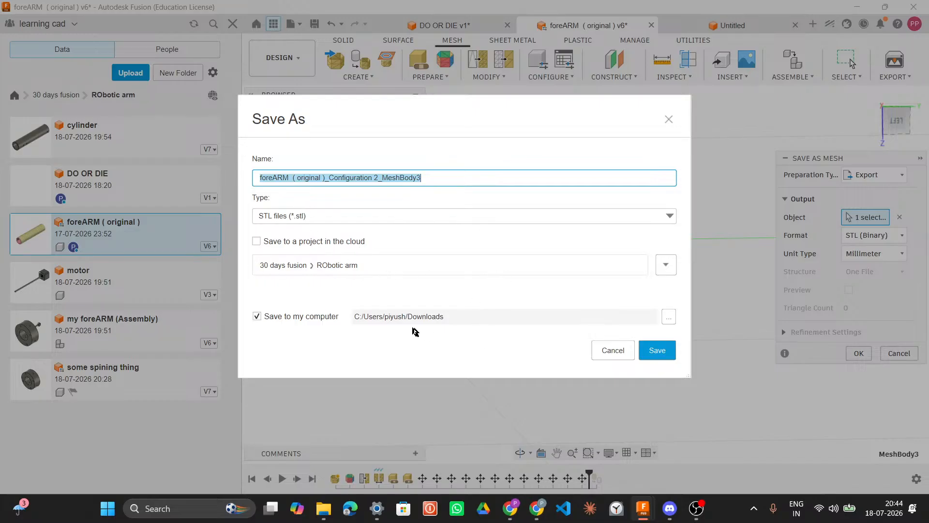
{"action": "left_click", "coordinate": [663, 350]}
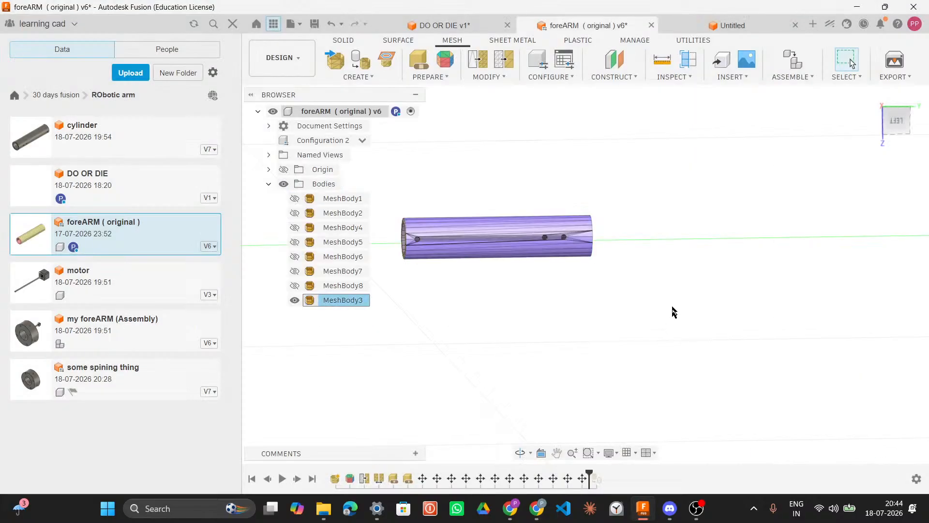
Step: In the Untitled document, insert the exported MeshBody3 STL file from Downloads, center it, move it to ground and confirm
{"action": "scroll", "coordinate": [589, 322], "scroll_direction": "down", "scroll_amount": 3}
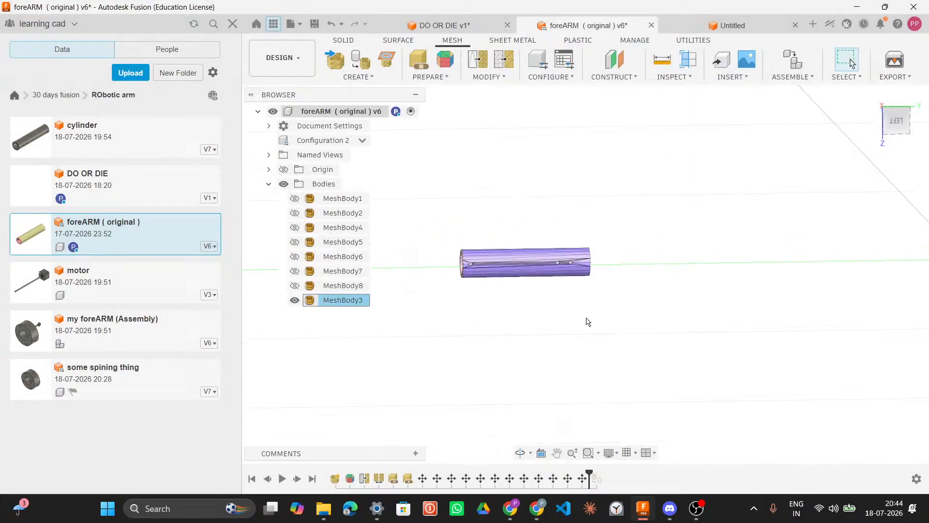
{"action": "left_click", "coordinate": [699, 28]}
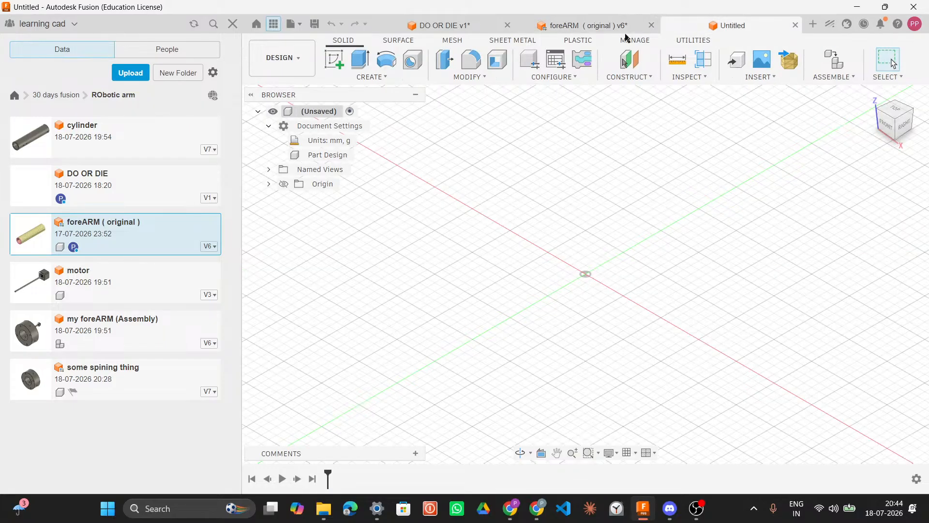
{"action": "left_click", "coordinate": [789, 62]}
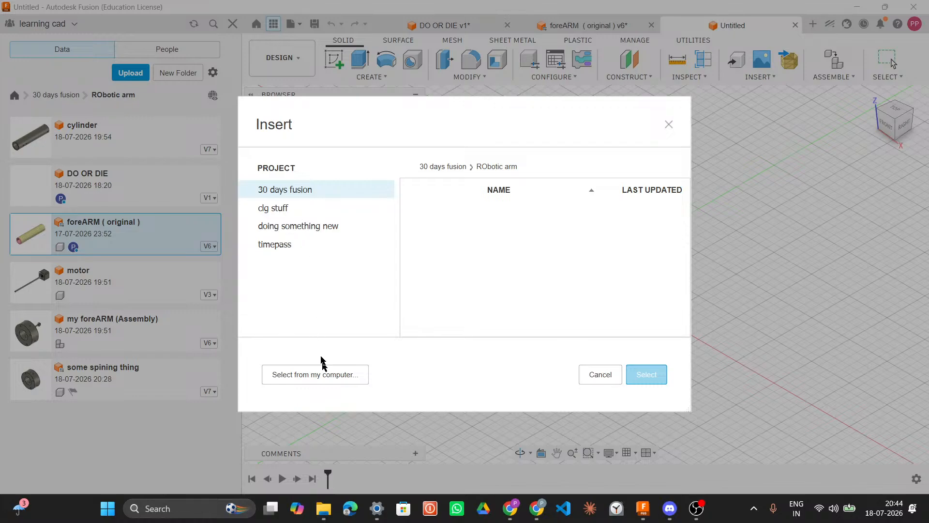
{"action": "left_click", "coordinate": [330, 375]}
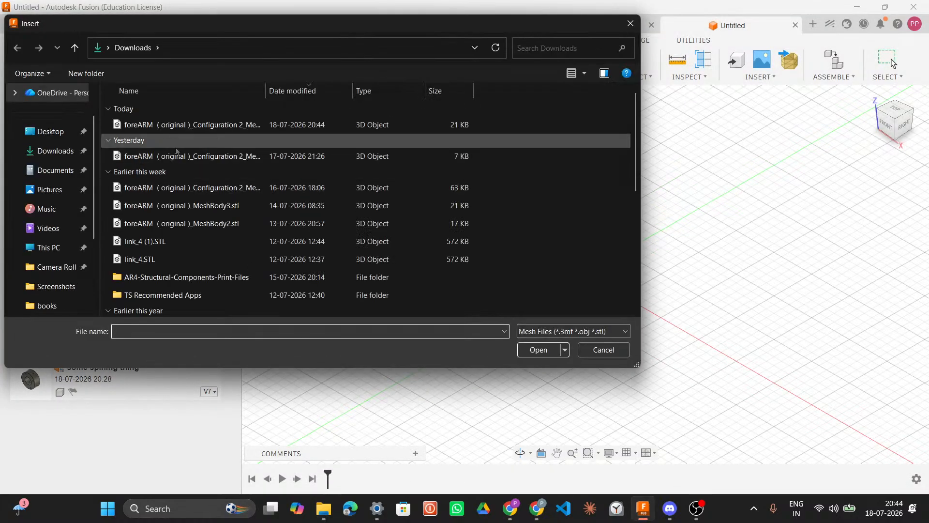
{"action": "left_click", "coordinate": [51, 150]}
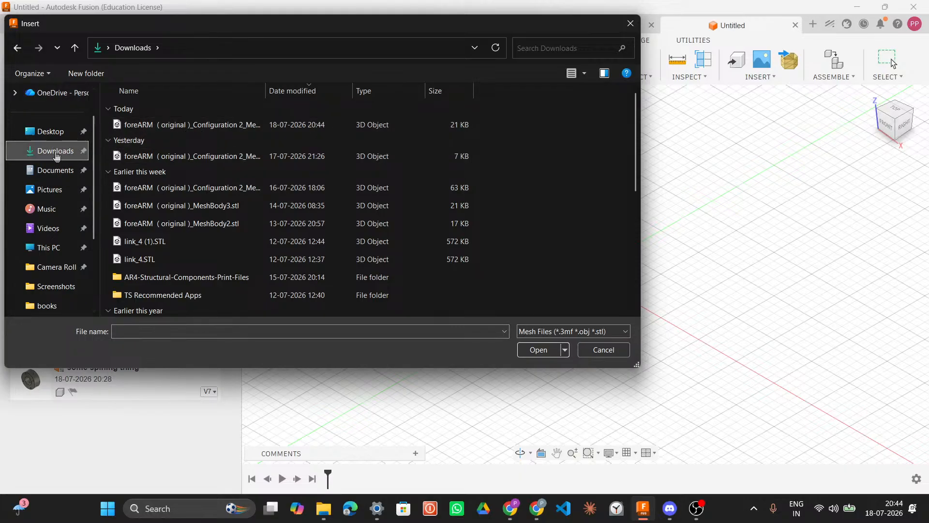
{"action": "left_click", "coordinate": [205, 127]}
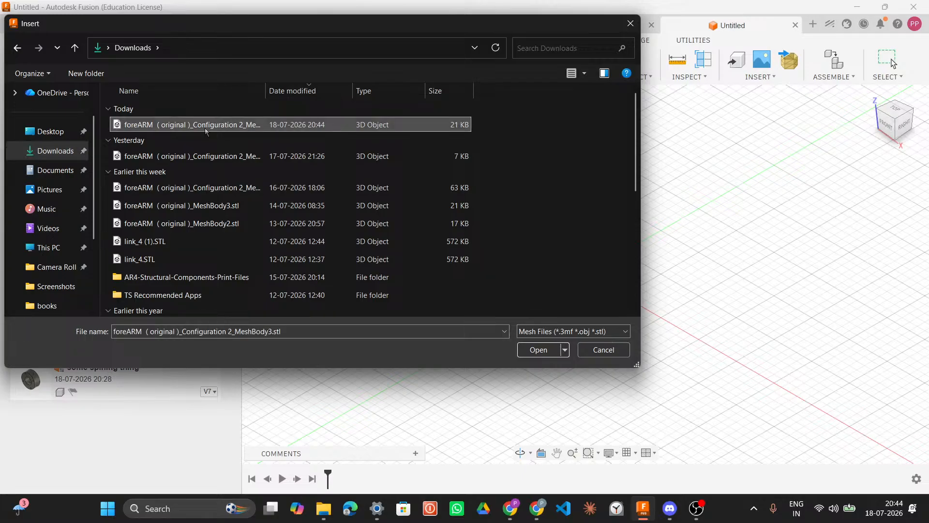
{"action": "double_click", "coordinate": [206, 127]}
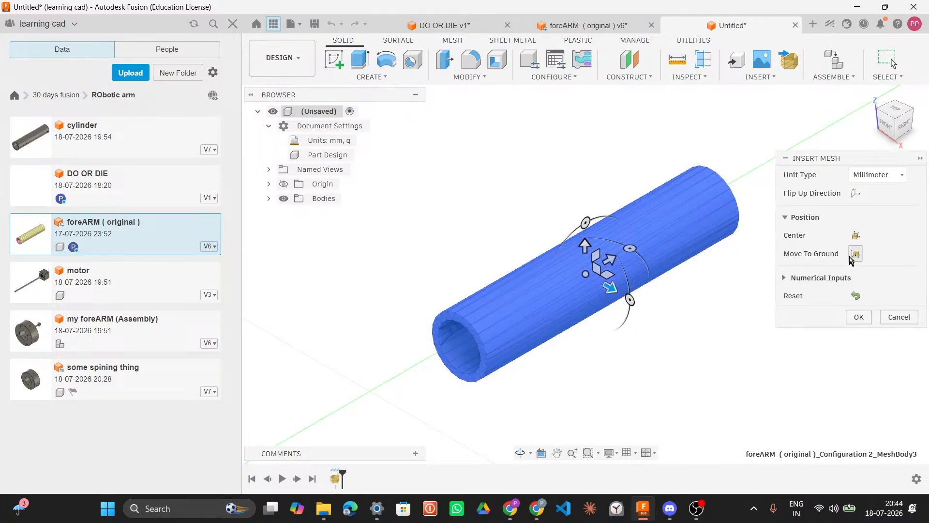
{"action": "left_click", "coordinate": [858, 257]}
{"action": "left_click", "coordinate": [856, 237]}
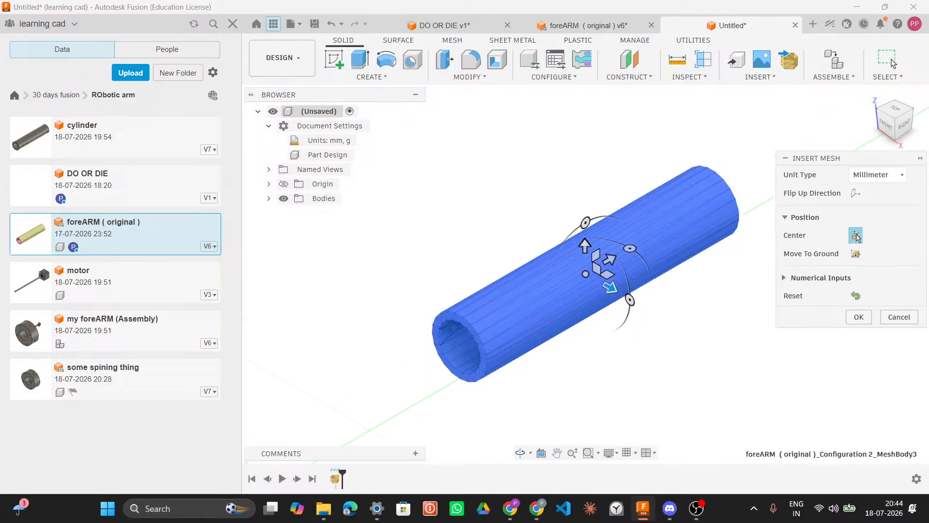
{"action": "left_click", "coordinate": [859, 318]}
Step: Generate face groups on the inserted mesh body using the Accurate type, previewing the groups before confirming
{"action": "scroll", "coordinate": [687, 281], "scroll_direction": "down", "scroll_amount": 2}
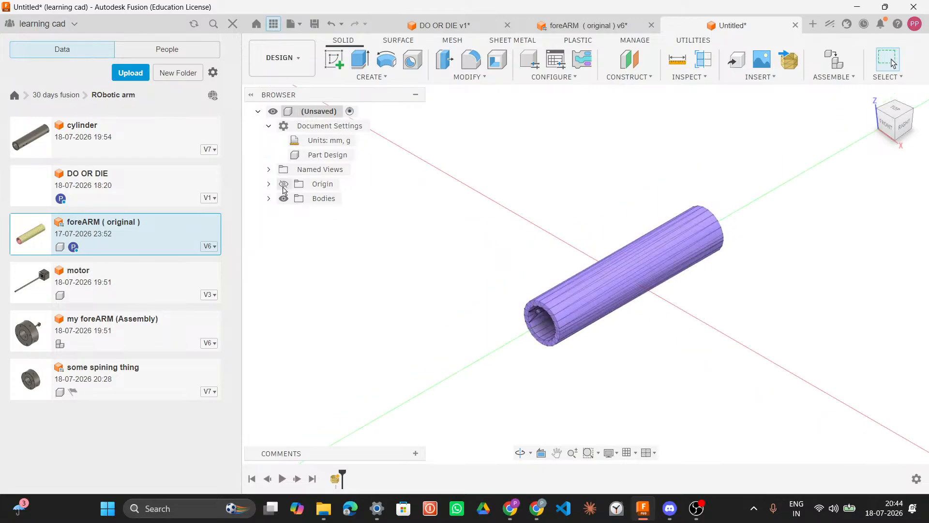
{"action": "left_click", "coordinate": [270, 199]}
{"action": "left_click", "coordinate": [339, 213]}
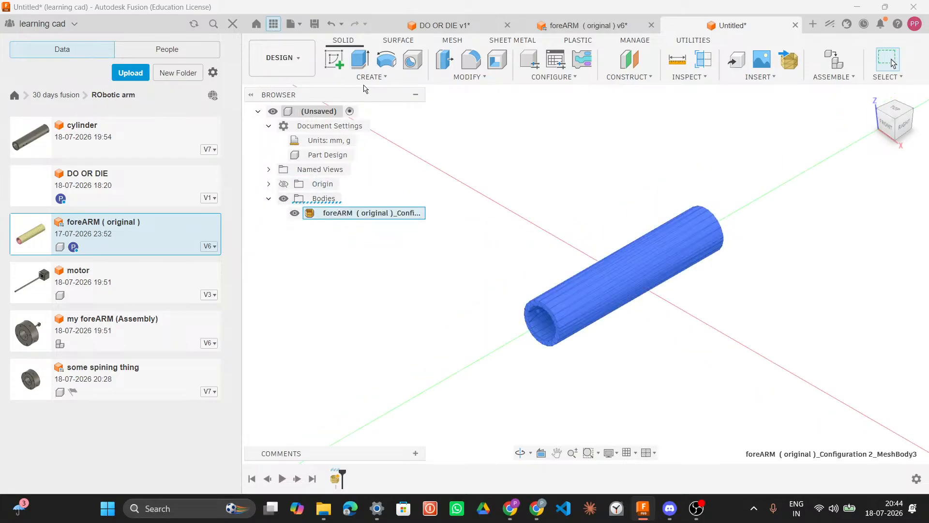
{"action": "left_click", "coordinate": [454, 41]}
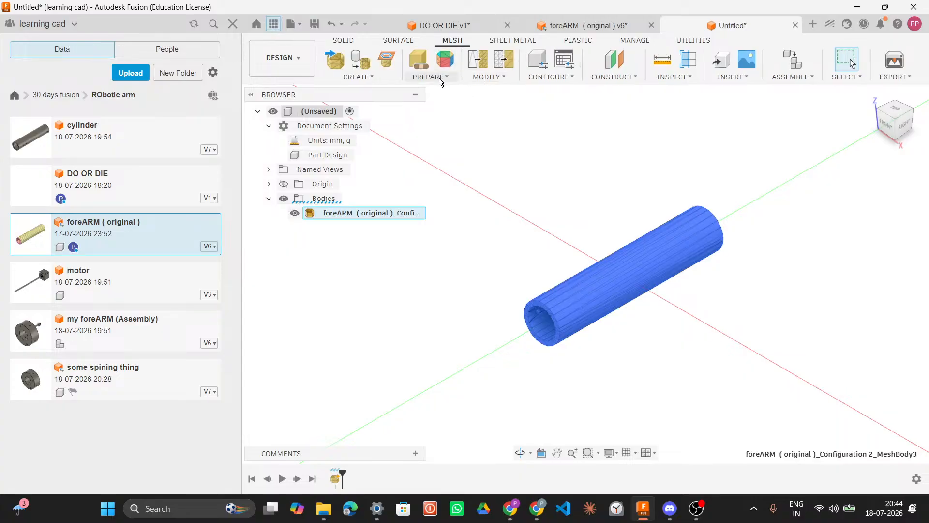
{"action": "left_click", "coordinate": [449, 77]}
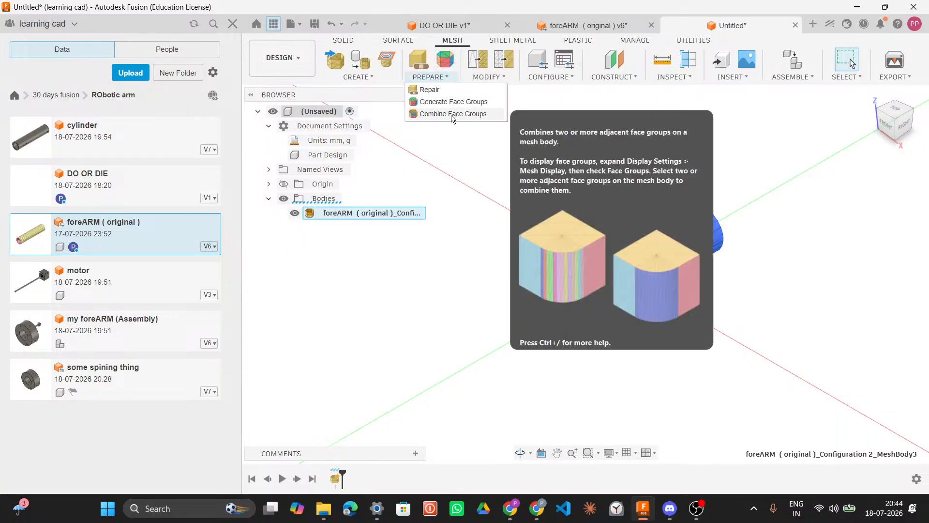
{"action": "left_click", "coordinate": [455, 103]}
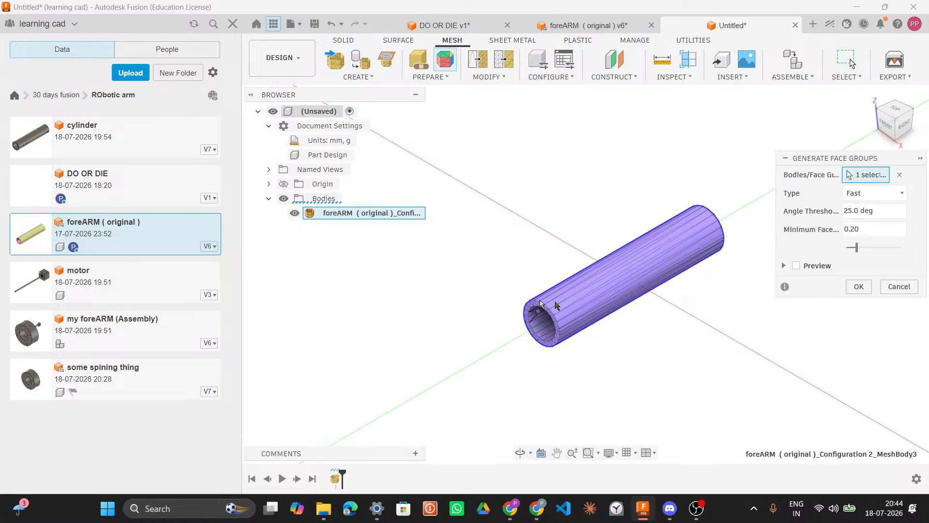
{"action": "left_click", "coordinate": [866, 193]}
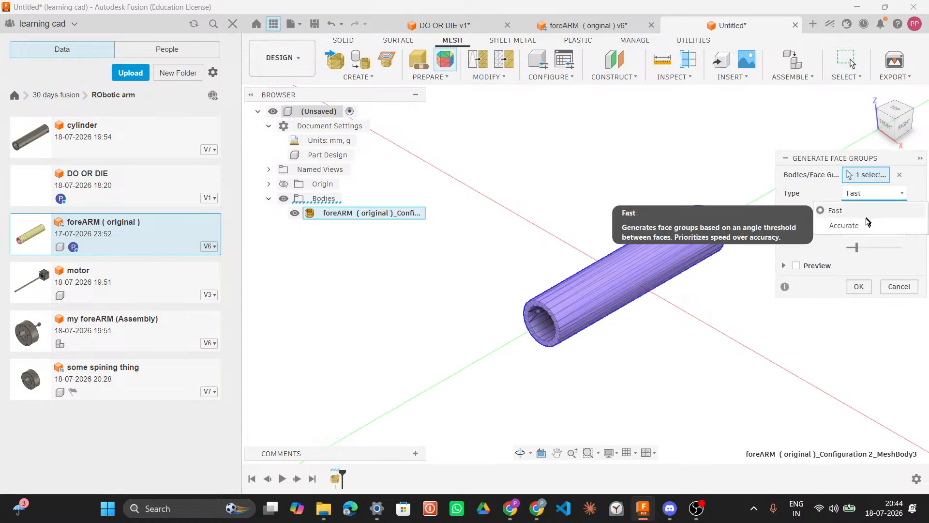
{"action": "left_click", "coordinate": [867, 224]}
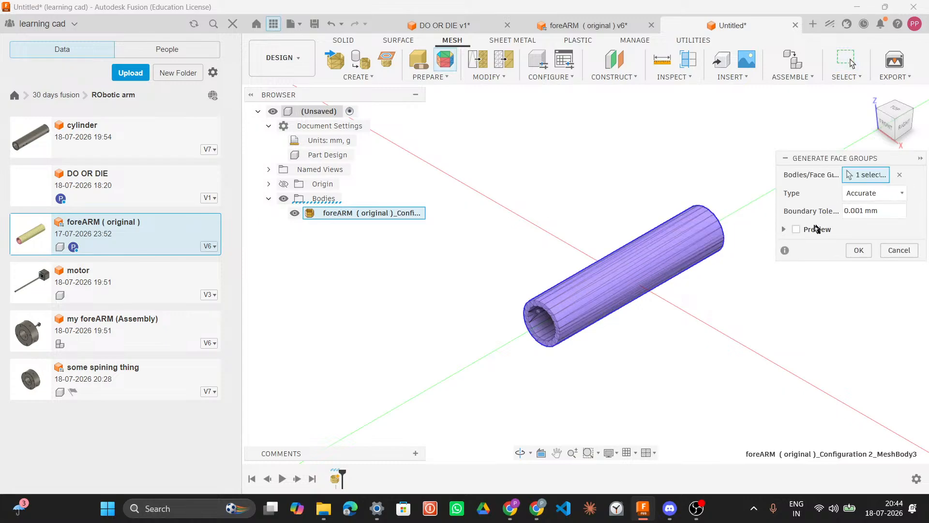
{"action": "left_click", "coordinate": [798, 230]}
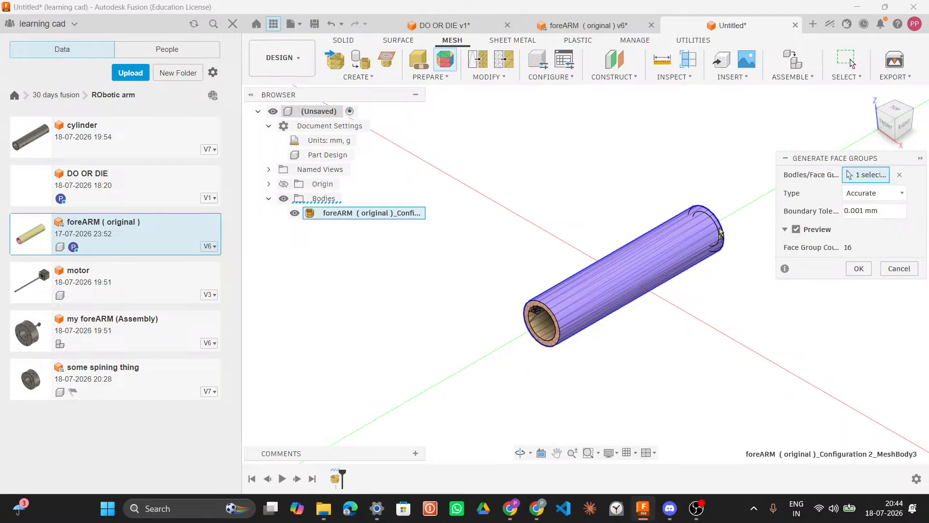
{"action": "middle_click_drag", "start_coordinate": [745, 338], "coordinate": [677, 282], "text": "shift"}
{"action": "scroll", "coordinate": [678, 282], "scroll_direction": "up", "scroll_amount": 5}
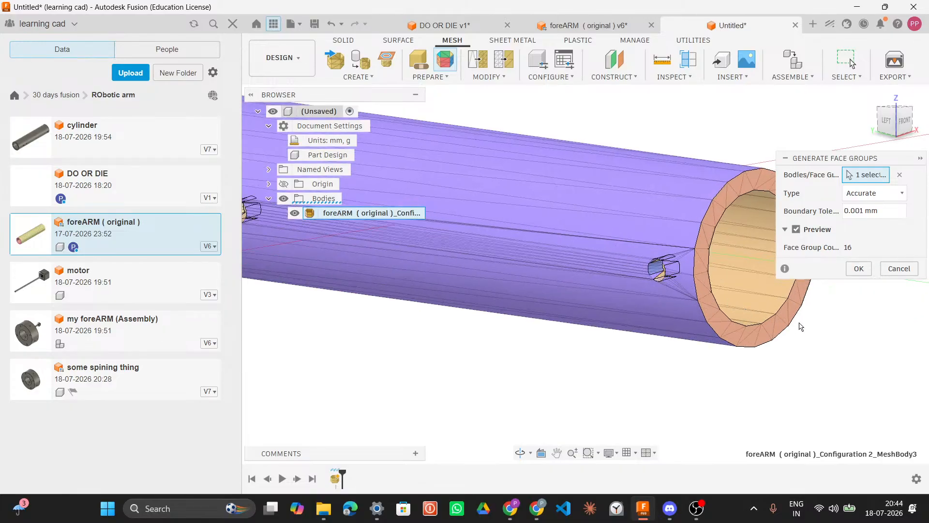
{"action": "middle_click_drag", "start_coordinate": [830, 327], "coordinate": [700, 304], "text": "shift"}
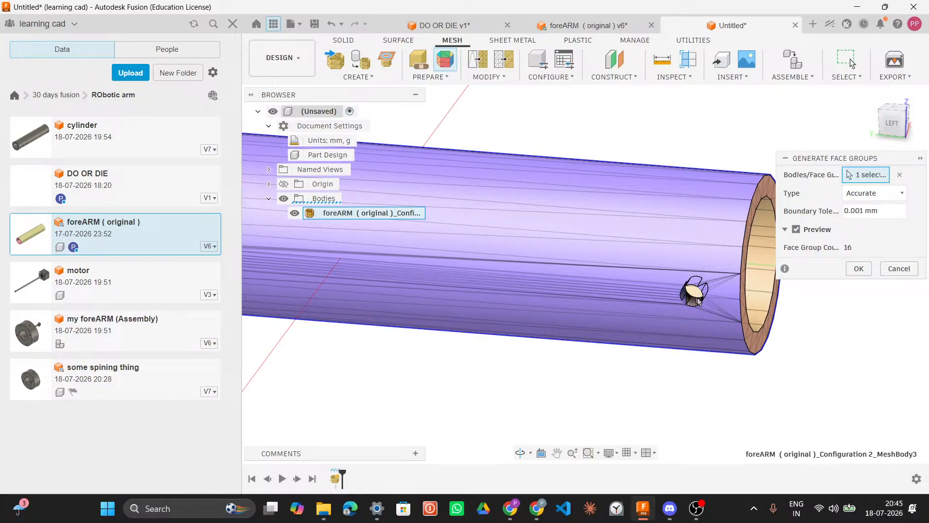
{"action": "left_click", "coordinate": [860, 269]}
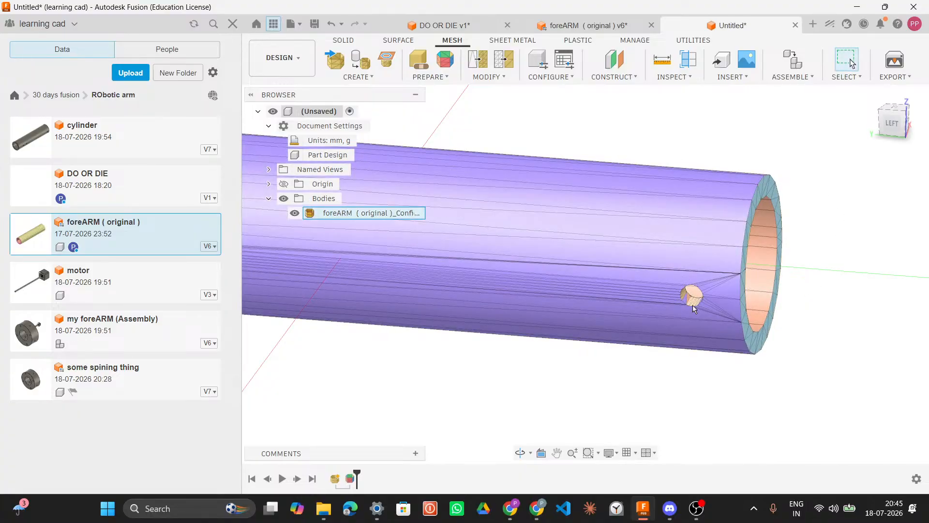
{"action": "scroll", "coordinate": [794, 299], "scroll_direction": "down", "scroll_amount": 5}
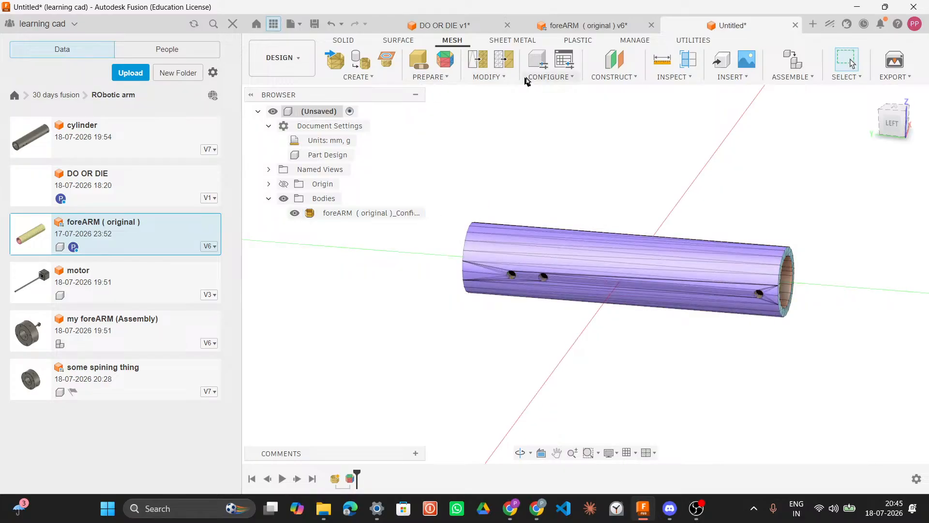
{"action": "left_click", "coordinate": [482, 60]}
{"action": "left_click", "coordinate": [496, 77]}
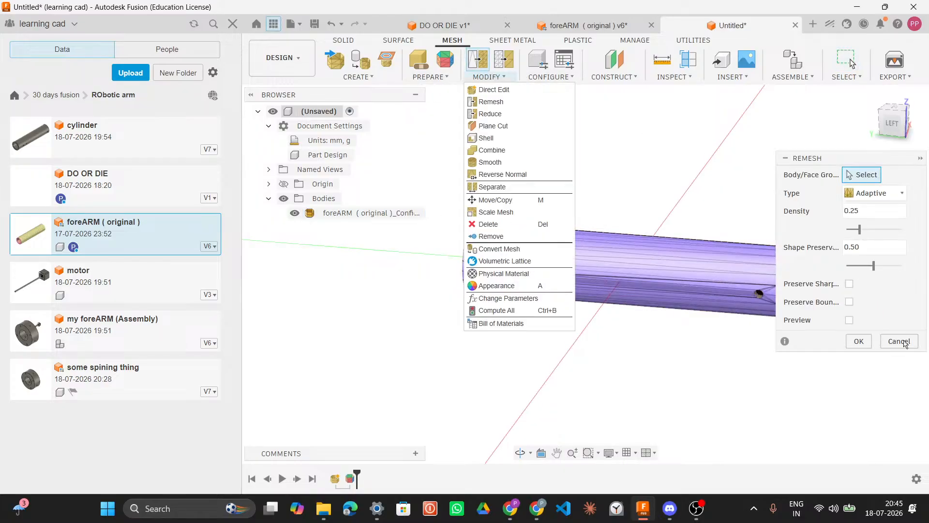
{"action": "left_click", "coordinate": [899, 341]}
Step: Convert the face-grouped mesh body into a solid with the Parametric operation
{"action": "left_click", "coordinate": [486, 78]}
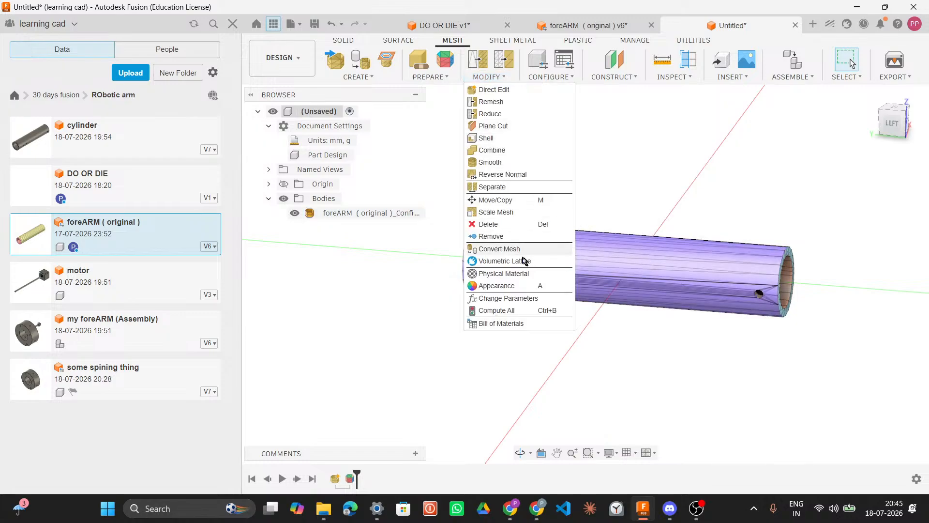
{"action": "left_click", "coordinate": [503, 249]}
{"action": "left_click", "coordinate": [630, 257]}
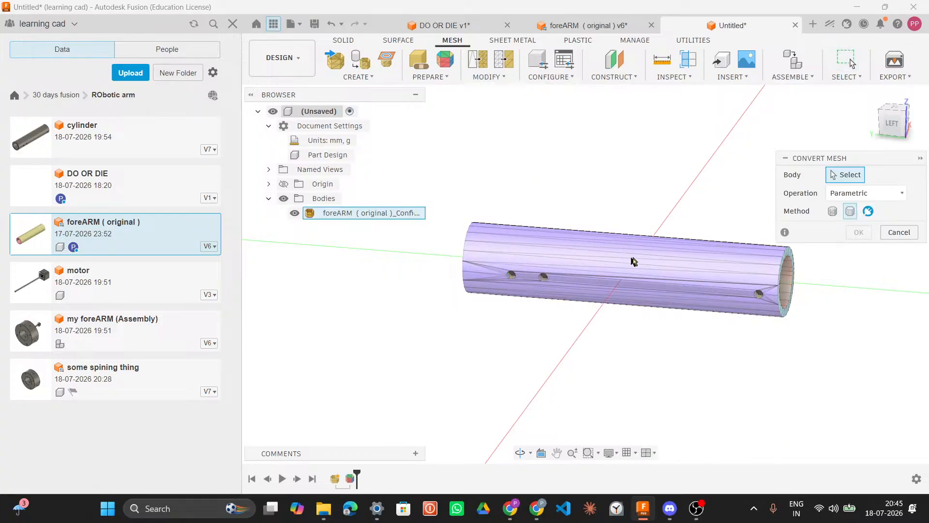
{"action": "left_click", "coordinate": [710, 267]}
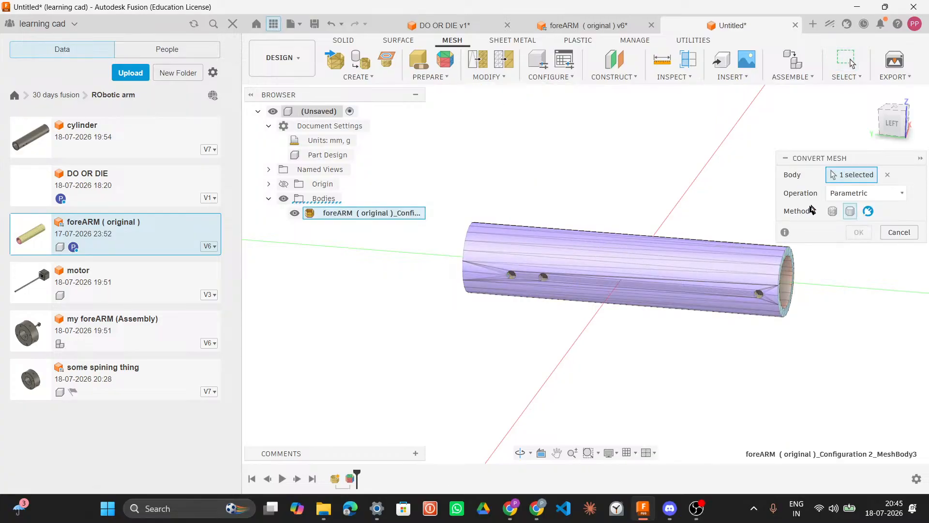
{"action": "left_click", "coordinate": [849, 193]}
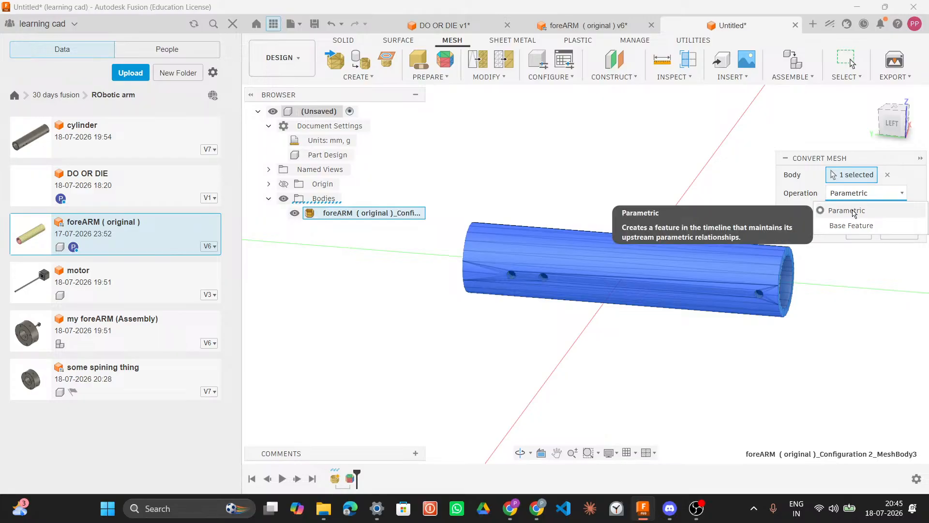
{"action": "left_click", "coordinate": [851, 208]}
{"action": "left_click", "coordinate": [860, 232]}
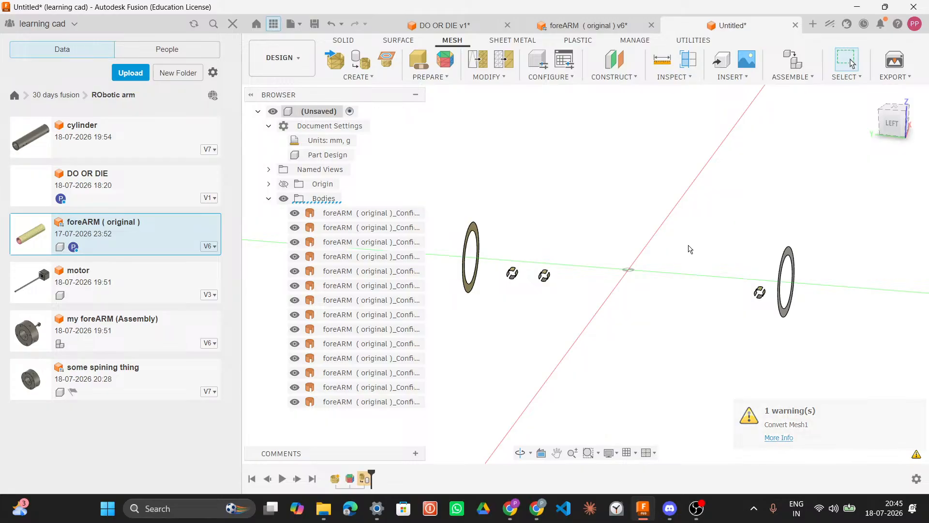
Step: Open the cylinder design from the project's data panel
{"action": "mouse_move", "coordinate": [649, 245]}
{"action": "middle_mouse_down", "text": "shift"}
{"action": "mouse_move", "coordinate": [608, 243]}
{"action": "mouse_move", "coordinate": [647, 237]}
{"action": "middle_mouse_up", "text": "shift"}
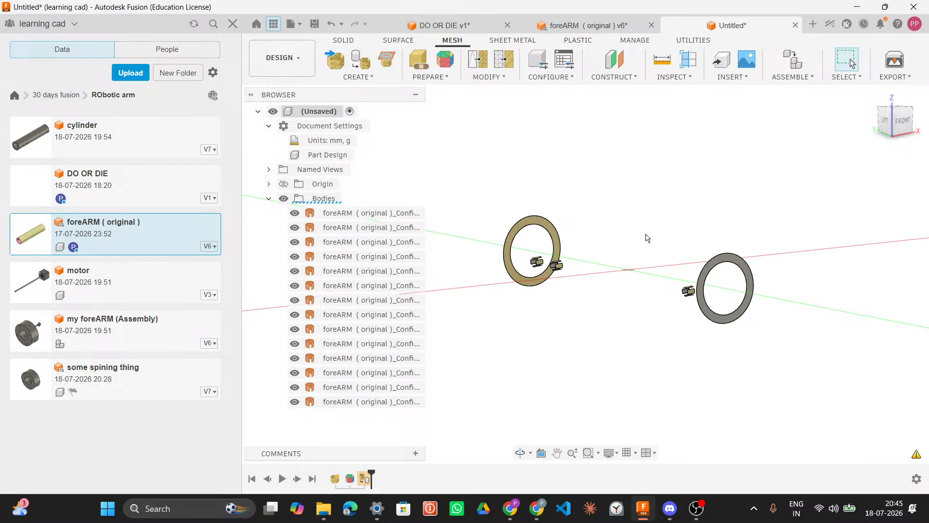
{"action": "double_click", "coordinate": [141, 144]}
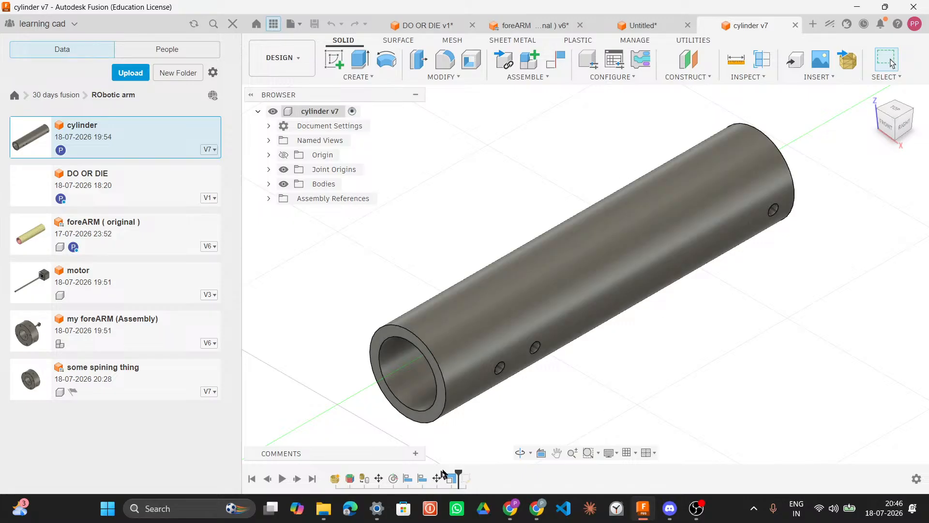
Step: Roll the cylinder's timeline back to its mesh body and forward one feature to compare mesh and solid
{"action": "left_click_drag", "start_coordinate": [455, 475], "coordinate": [356, 477]}
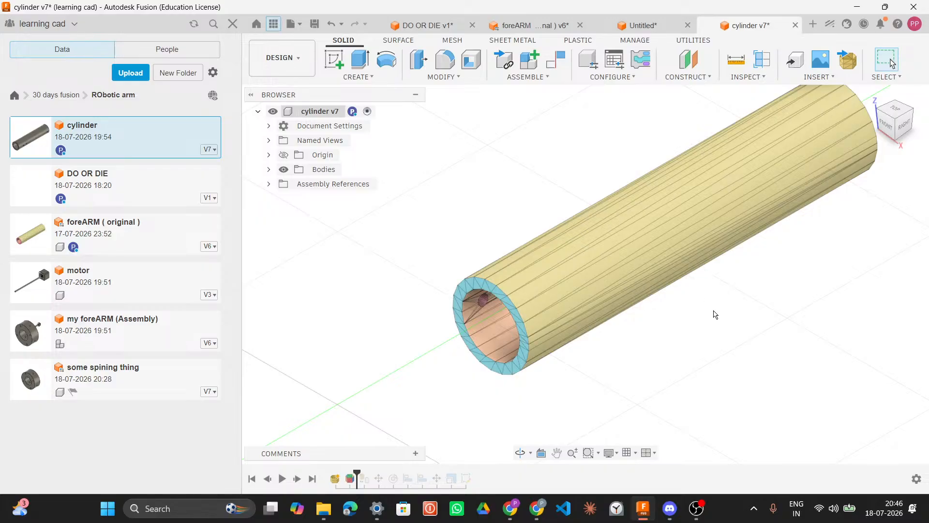
{"action": "middle_click_drag", "start_coordinate": [714, 315], "coordinate": [652, 318]}
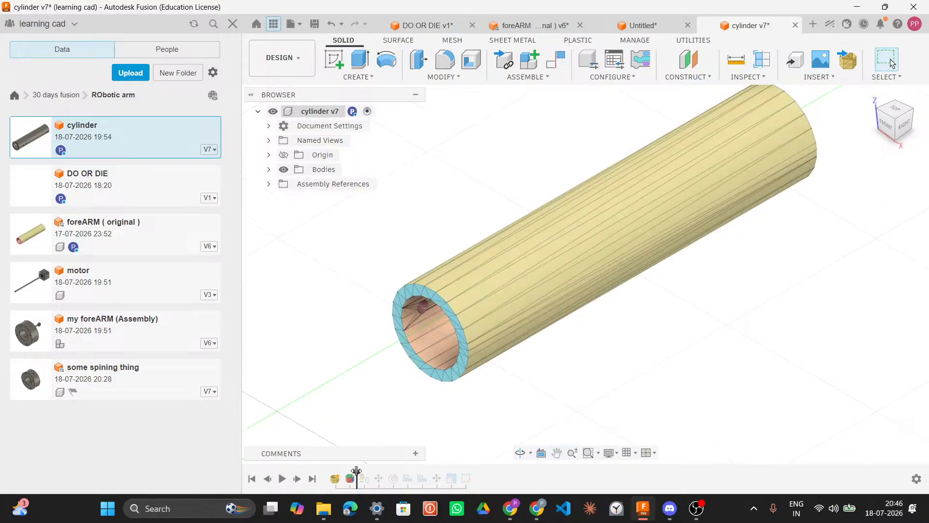
{"action": "left_click_drag", "start_coordinate": [363, 470], "coordinate": [371, 476]}
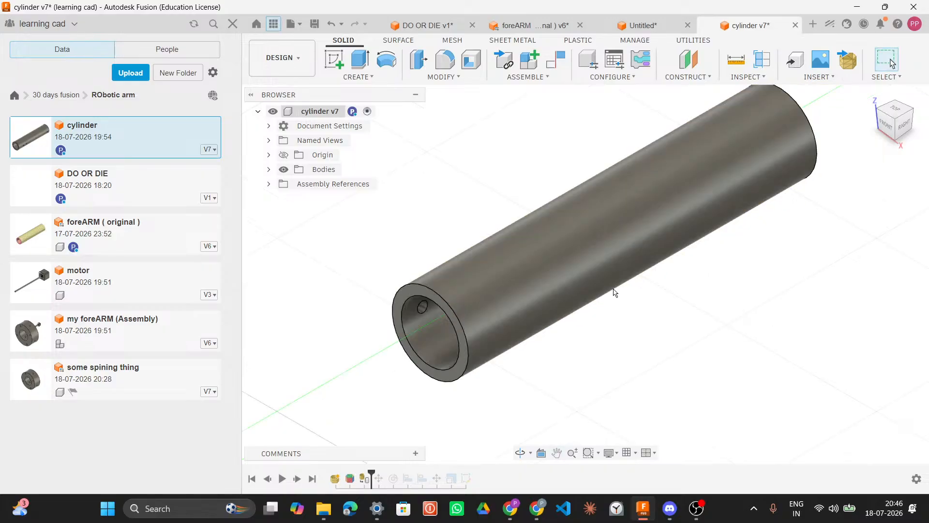
{"action": "middle_click_drag", "start_coordinate": [616, 286], "coordinate": [623, 236], "text": "shift"}
{"action": "middle_click_drag", "start_coordinate": [755, 311], "coordinate": [696, 315], "text": "shift"}
{"action": "scroll", "coordinate": [626, 203], "scroll_direction": "up", "scroll_amount": 5}
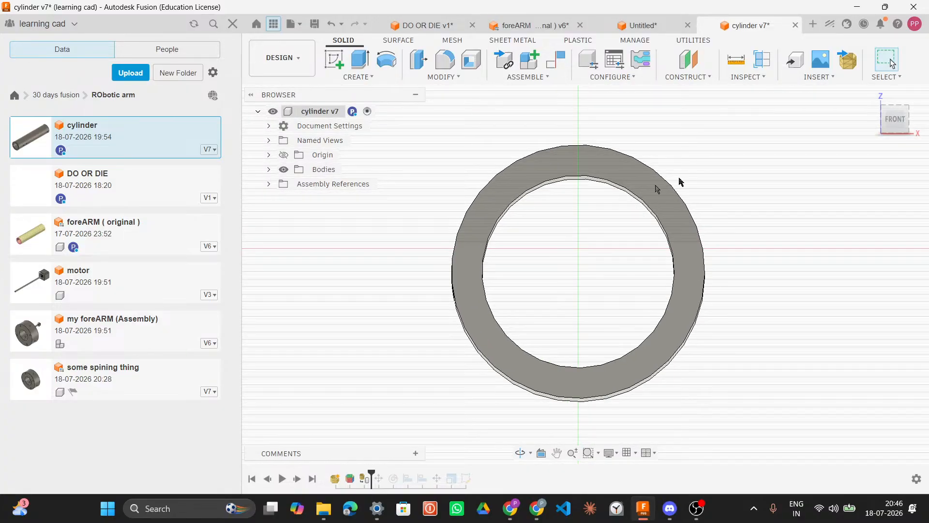
Step: Inspect the cylinder's end from the front view, selecting its inner circular edge
{"action": "left_click", "coordinate": [895, 119]}
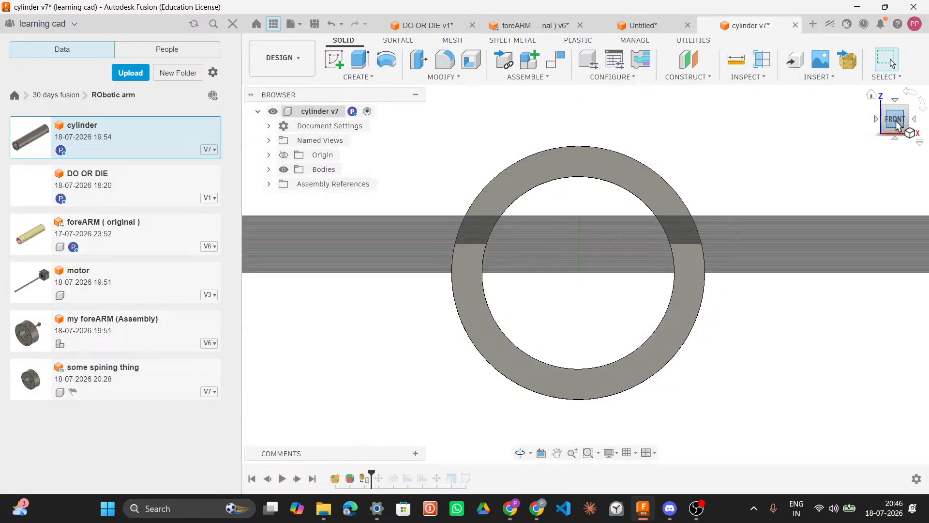
{"action": "scroll", "coordinate": [747, 296], "scroll_direction": "up", "scroll_amount": 1}
{"action": "scroll", "coordinate": [747, 296], "scroll_direction": "down", "scroll_amount": 3}
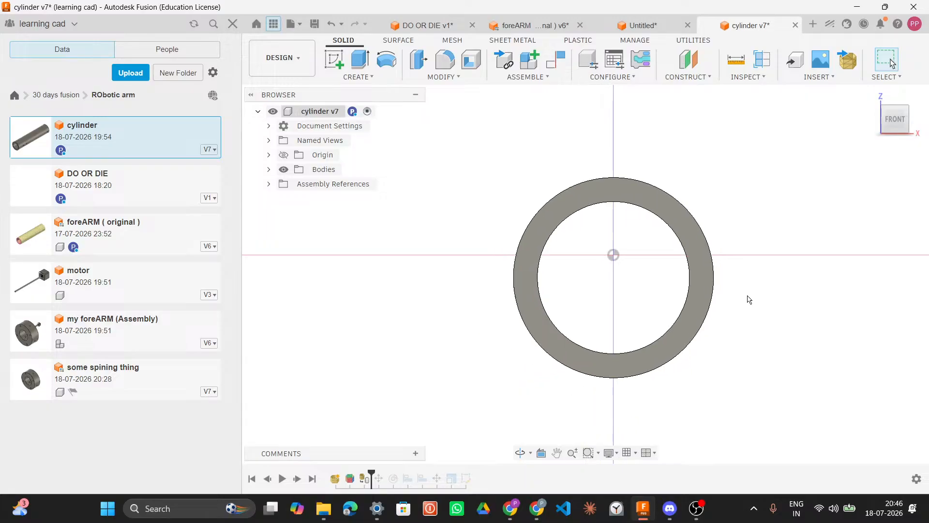
{"action": "left_click", "coordinate": [687, 264]}
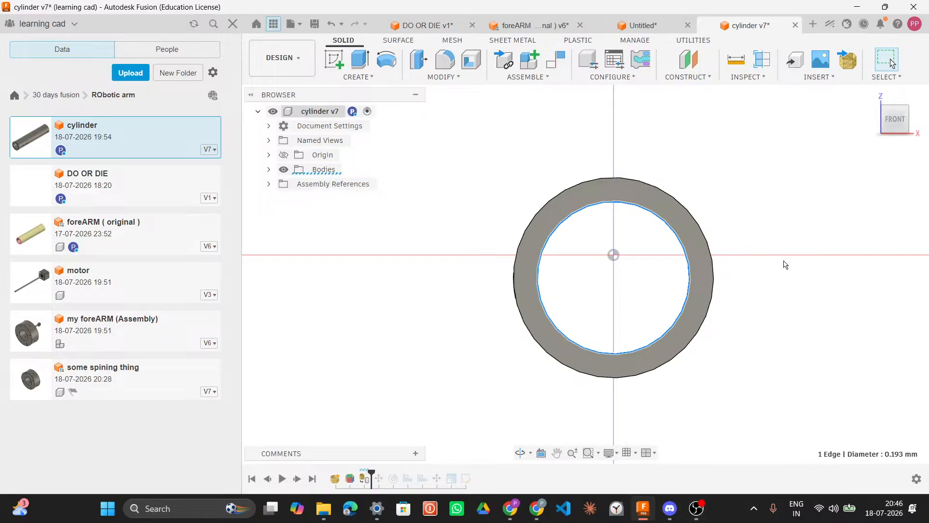
{"action": "left_click", "coordinate": [382, 83]}
{"action": "left_click", "coordinate": [671, 116]}
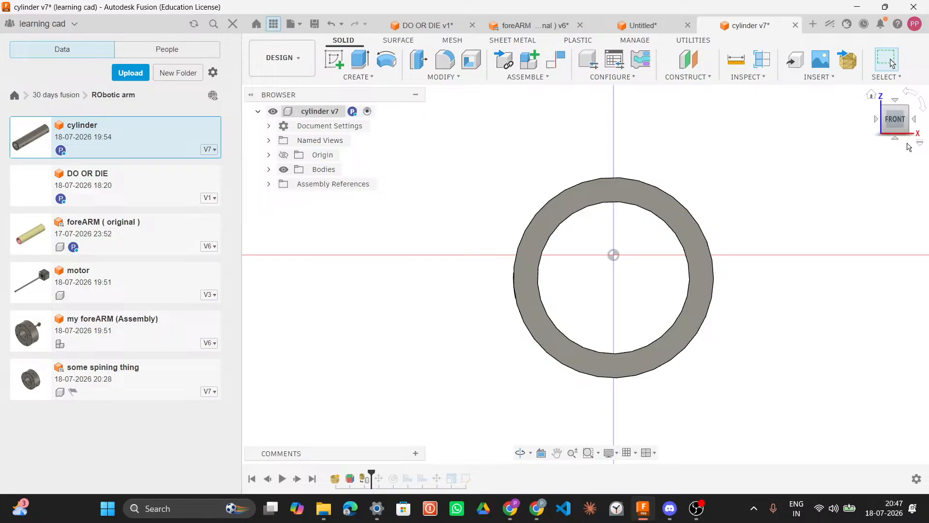
{"action": "middle_click_drag", "start_coordinate": [739, 234], "coordinate": [618, 290], "text": "shift"}
{"action": "scroll", "coordinate": [723, 247], "scroll_direction": "down", "scroll_amount": 6}
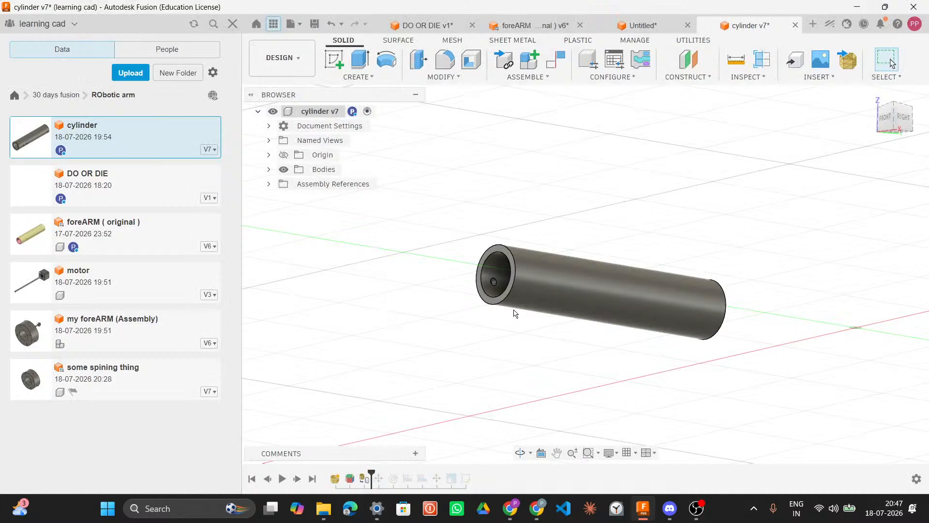
Step: Roll the cylinder's timeline back to the mesh body and return to the home view
{"action": "left_click_drag", "start_coordinate": [369, 471], "coordinate": [357, 472]}
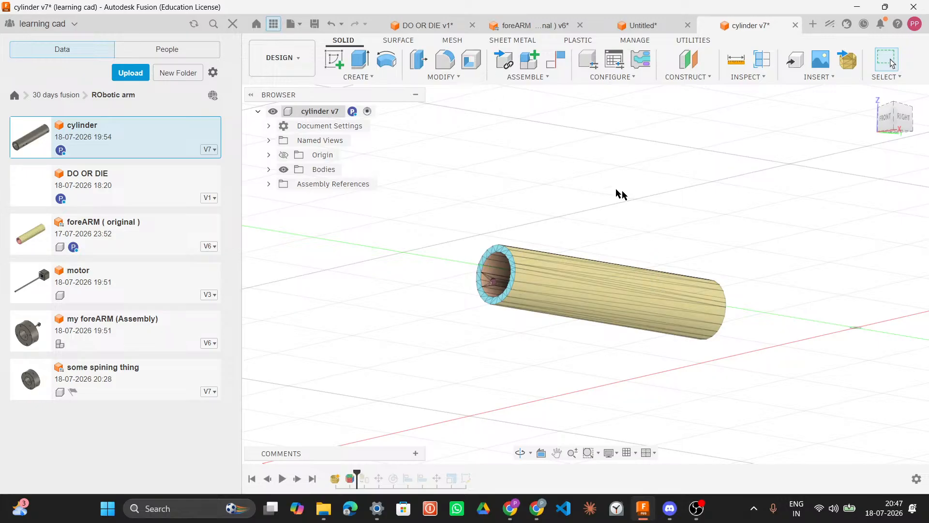
{"action": "middle_click_drag", "start_coordinate": [664, 193], "coordinate": [895, 106], "text": "shift"}
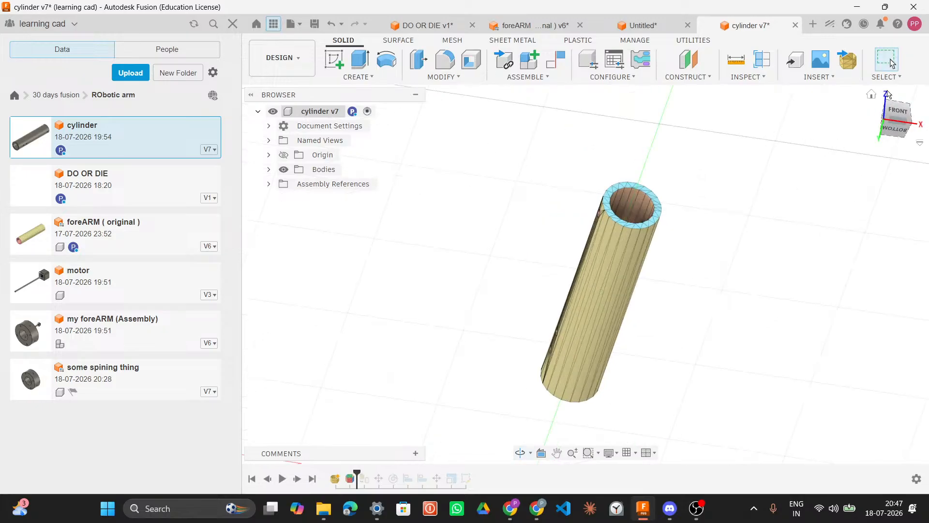
{"action": "left_click", "coordinate": [872, 95]}
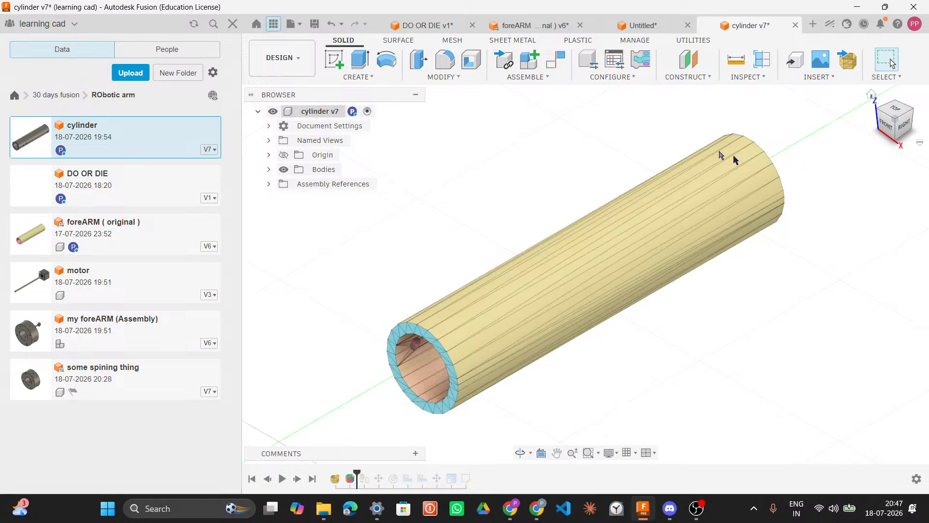
Step: Start a Midplane construction plane on the cylinder and orbit to a side view
{"action": "left_click", "coordinate": [687, 77]}
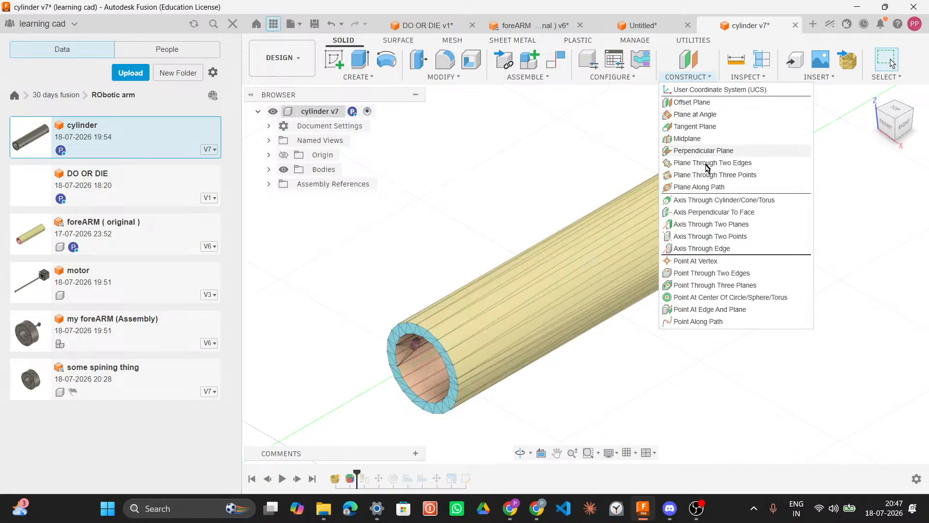
{"action": "left_click", "coordinate": [687, 139]}
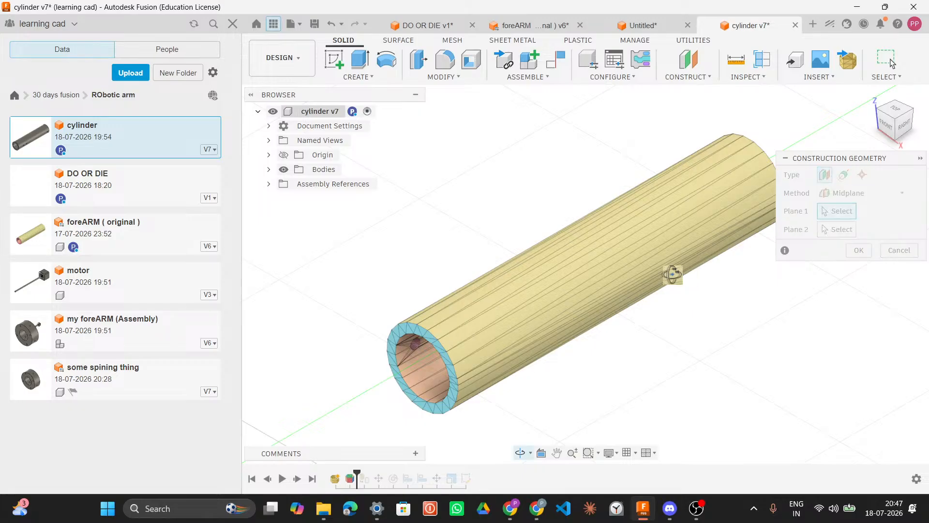
{"action": "middle_click_drag", "start_coordinate": [673, 274], "coordinate": [588, 259], "text": "shift"}
{"action": "left_click", "coordinate": [681, 79]}
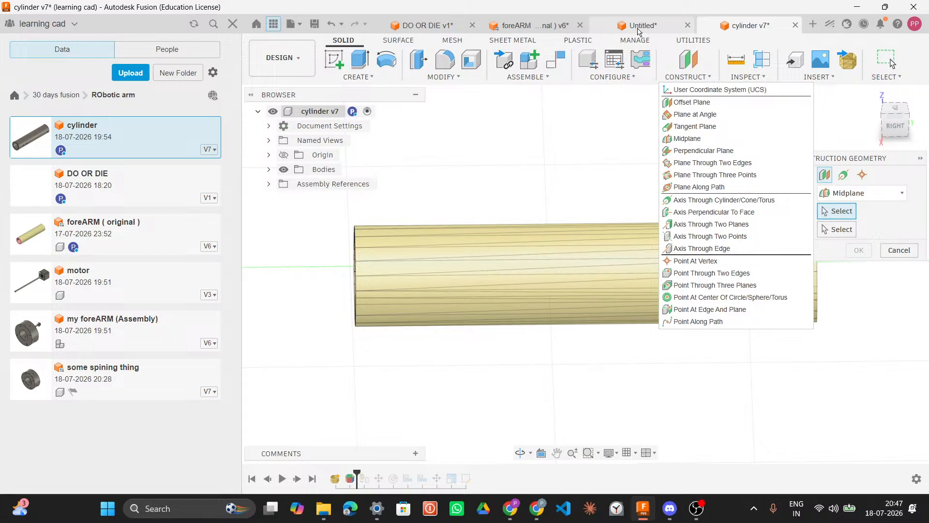
{"action": "left_click", "coordinate": [624, 150]}
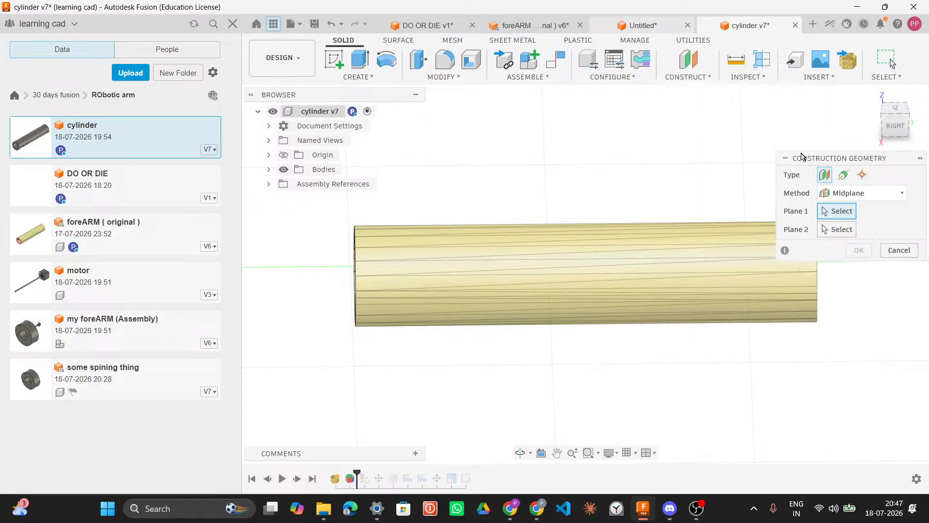
{"action": "left_click_drag", "start_coordinate": [790, 162], "coordinate": [806, 147]}
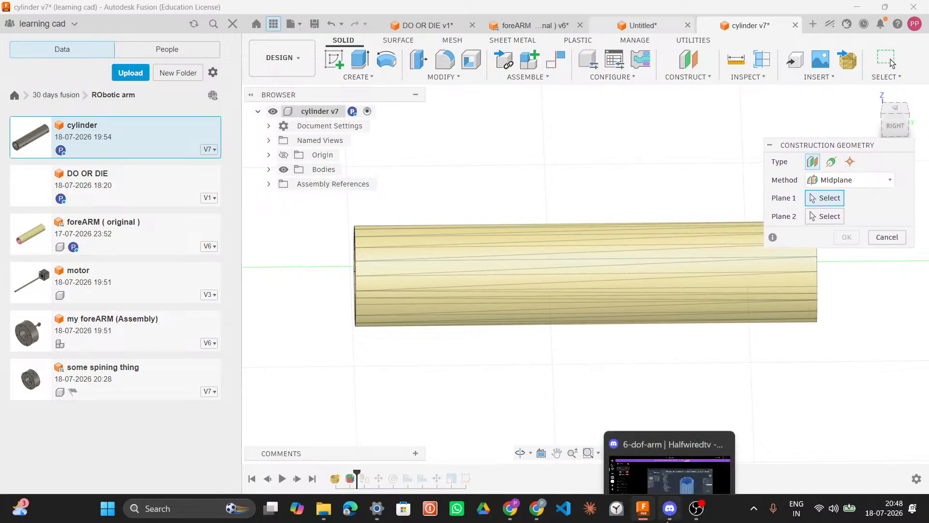
Step: Switch to Discord, change the stream to share Screen 1 as the entire screen, and return to Fusion
{"action": "left_click", "coordinate": [670, 508]}
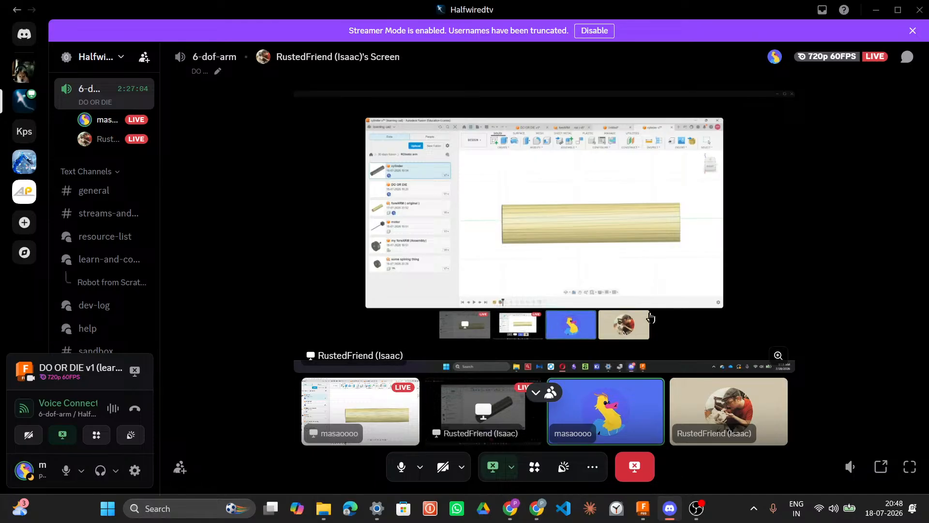
{"action": "left_click", "coordinate": [511, 467]}
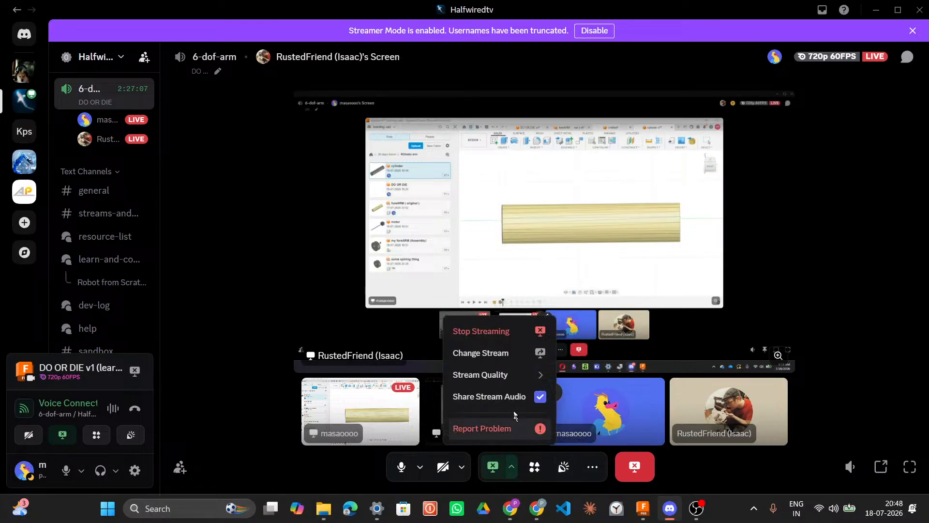
{"action": "left_click", "coordinate": [525, 354]}
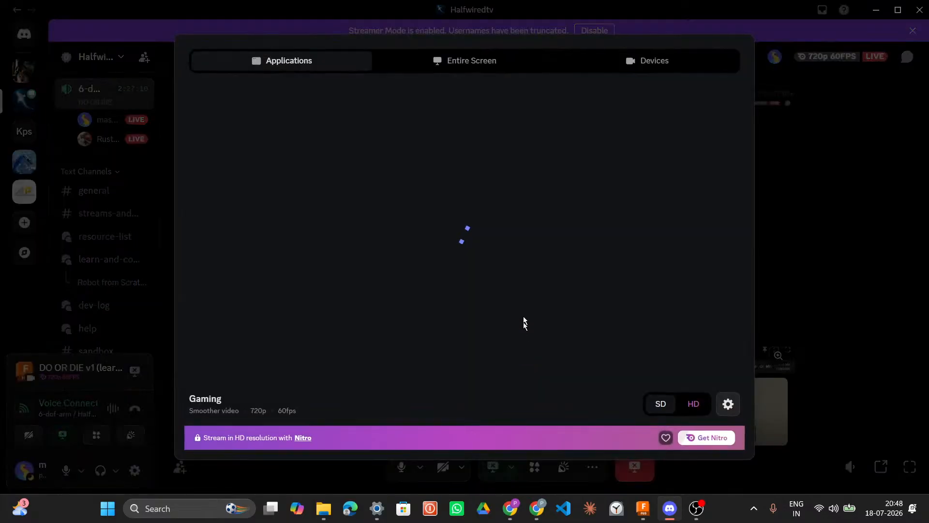
{"action": "left_click", "coordinate": [497, 64]}
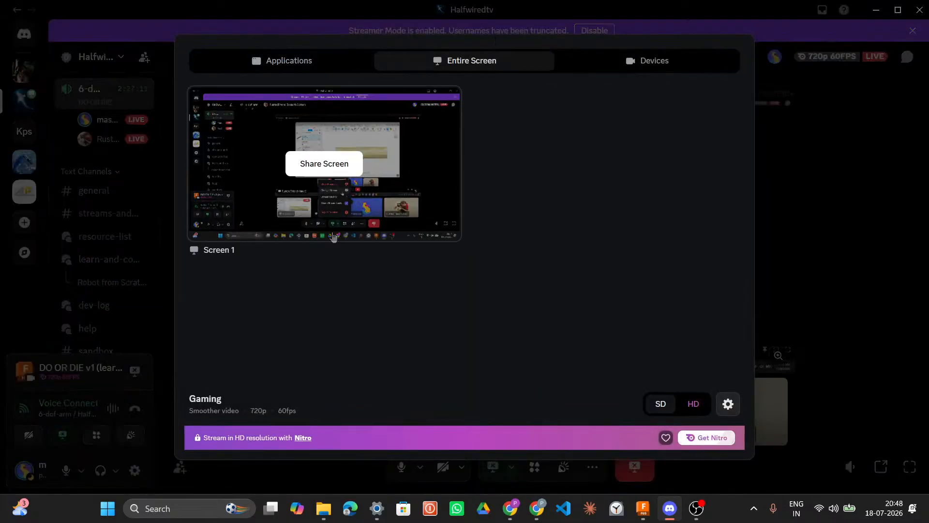
{"action": "left_click", "coordinate": [340, 186]}
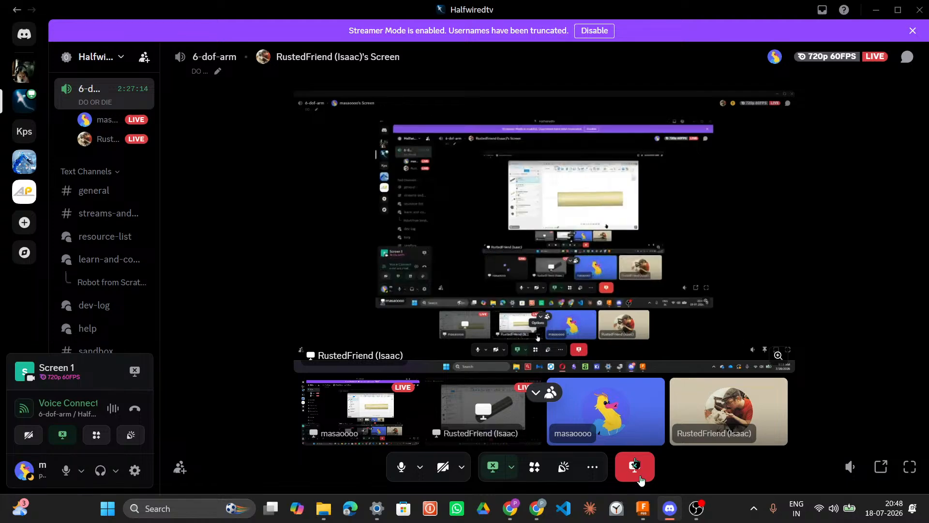
{"action": "left_click", "coordinate": [643, 508]}
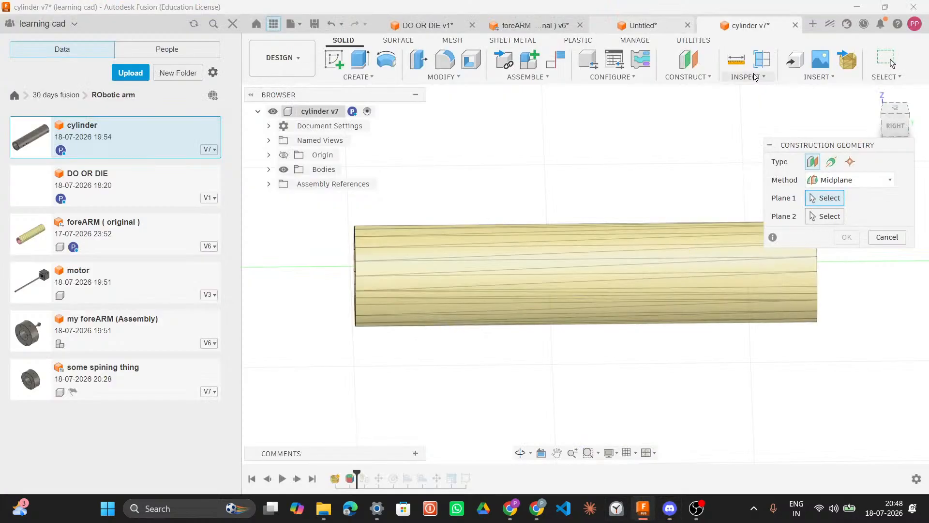
Step: Restart the Midplane construction plane and pick the XZ plane as its first plane
{"action": "left_click", "coordinate": [687, 77]}
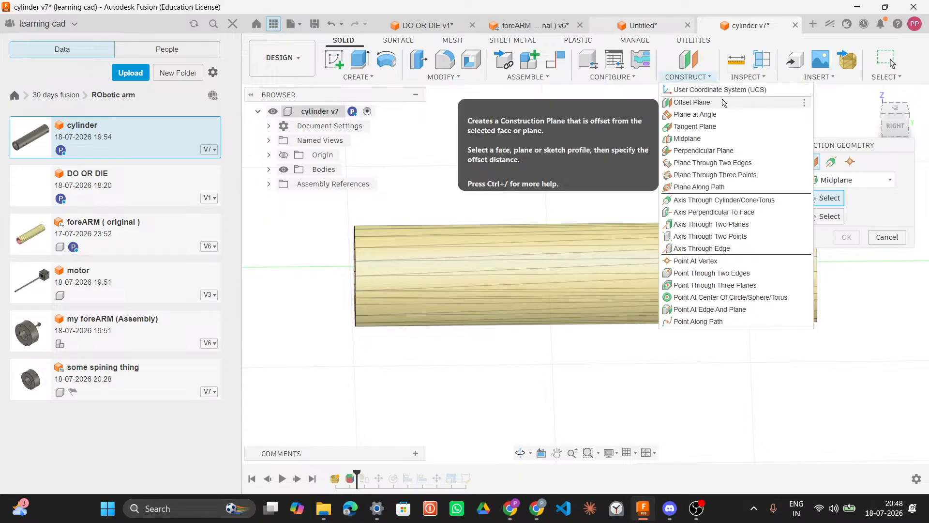
{"action": "left_click", "coordinate": [692, 140]}
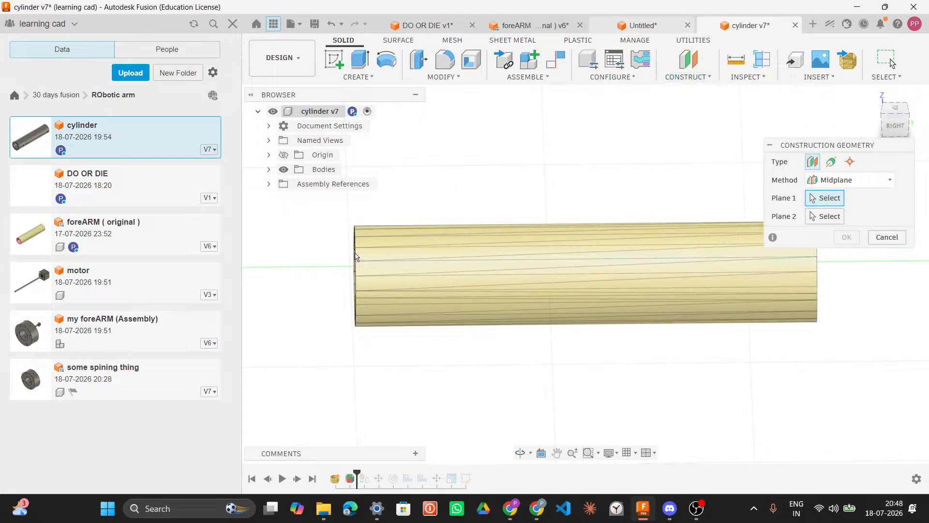
{"action": "middle_click_drag", "start_coordinate": [629, 221], "coordinate": [464, 261], "text": "shift"}
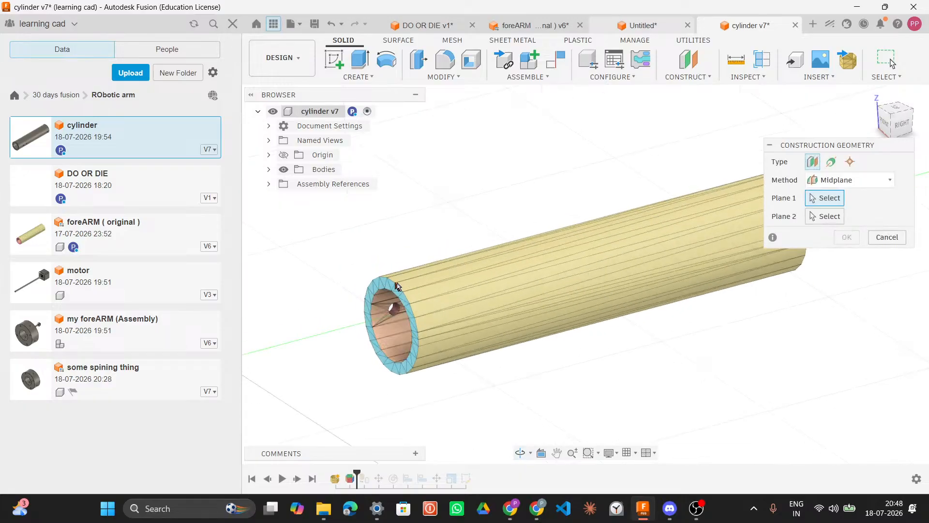
{"action": "middle_click_drag", "start_coordinate": [601, 315], "coordinate": [667, 290], "text": "shift"}
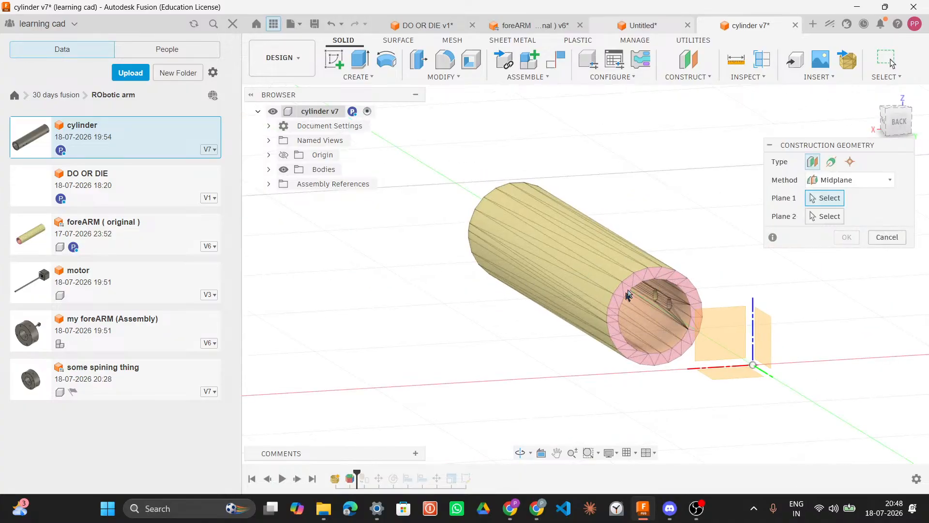
{"action": "left_click", "coordinate": [724, 335]}
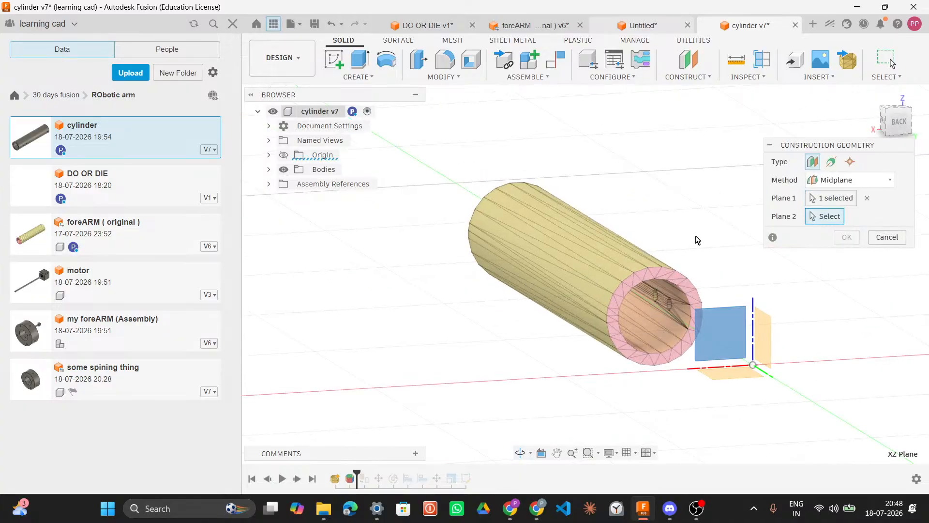
{"action": "mouse_move", "coordinate": [705, 240]}
{"action": "middle_mouse_down", "text": "shift"}
{"action": "mouse_move", "coordinate": [803, 235]}
{"action": "mouse_move", "coordinate": [713, 241]}
{"action": "middle_mouse_up", "text": "shift"}
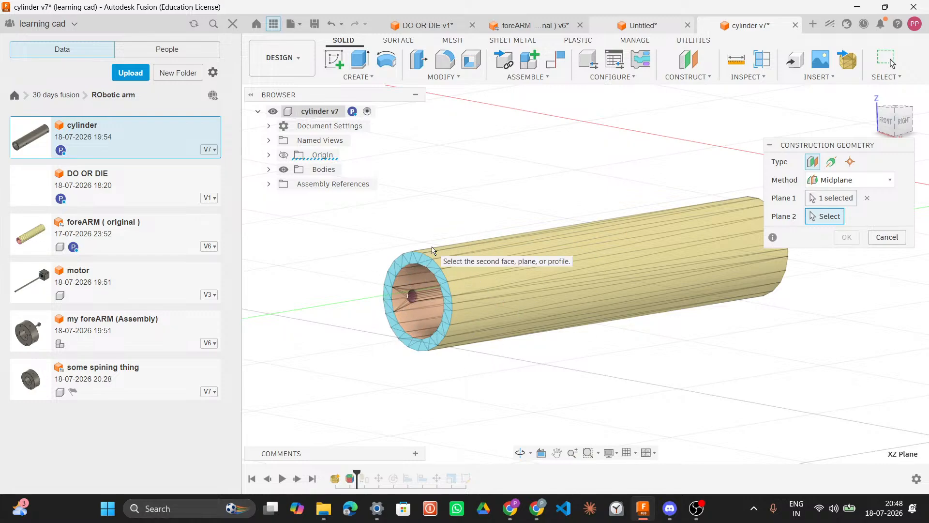
{"action": "middle_click_drag", "start_coordinate": [791, 295], "coordinate": [773, 286], "text": "shift"}
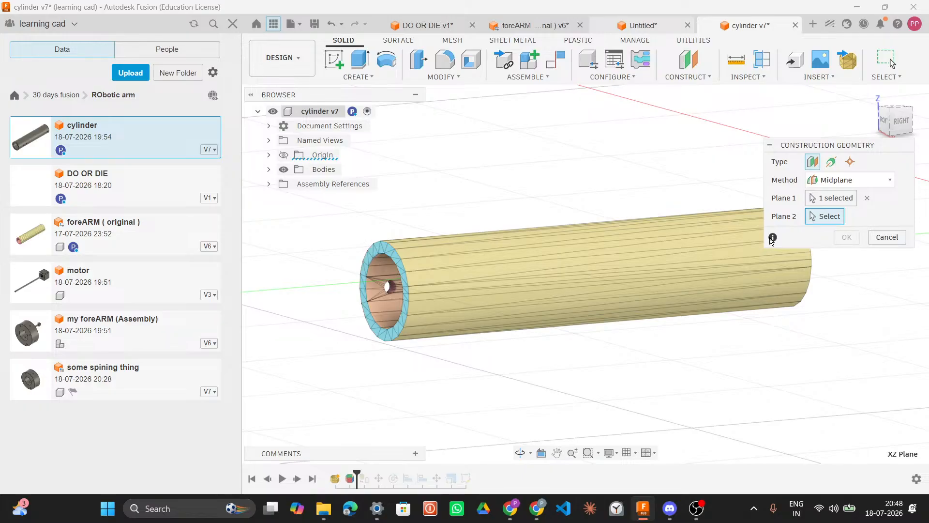
{"action": "left_click", "coordinate": [773, 237]}
{"action": "left_click", "coordinate": [644, 339]}
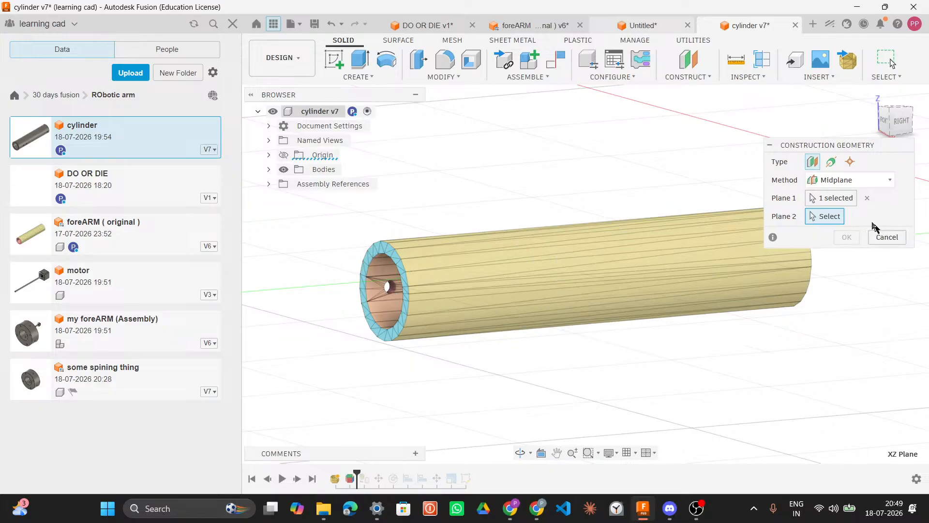
Step: Switch the construction plane method to Offset and clear its offset distance
{"action": "left_click", "coordinate": [846, 180]}
{"action": "left_click", "coordinate": [840, 198]}
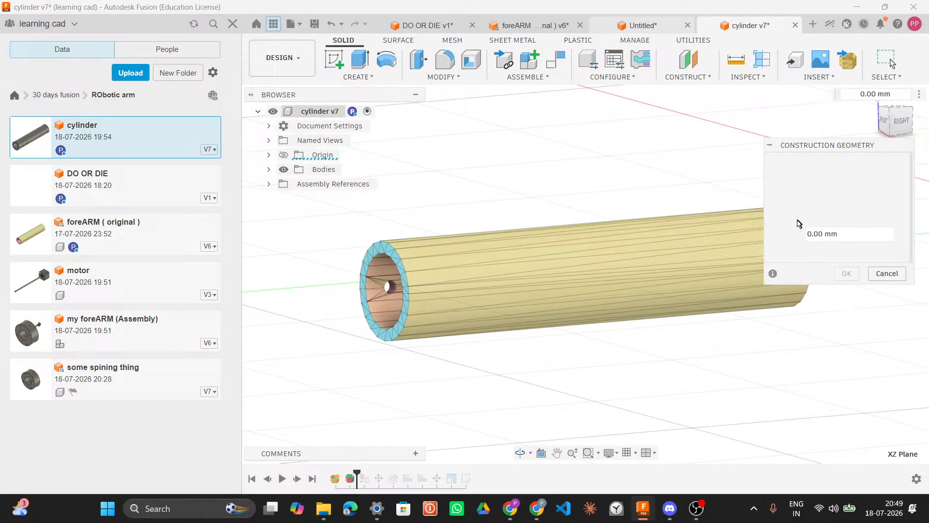
{"action": "middle_click_drag", "start_coordinate": [847, 300], "coordinate": [910, 332], "text": "shift"}
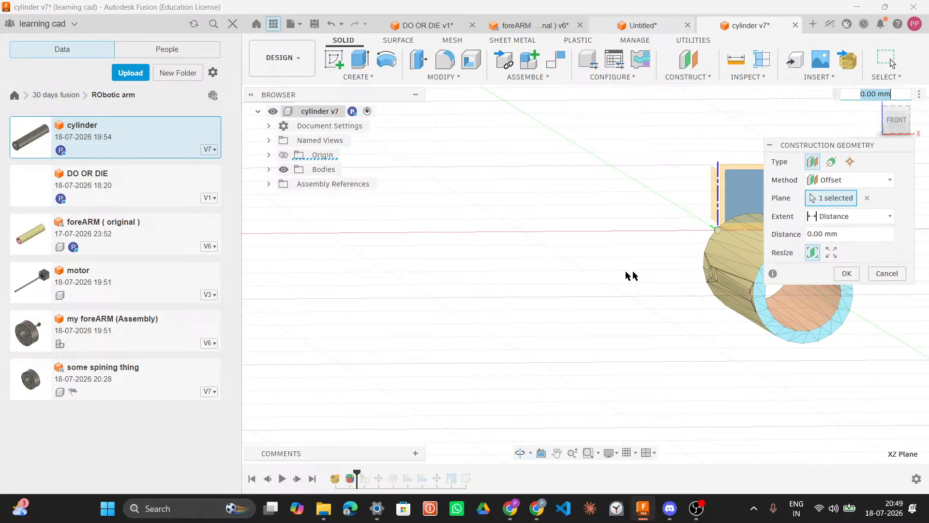
{"action": "left_click_drag", "start_coordinate": [639, 254], "coordinate": [678, 249]}
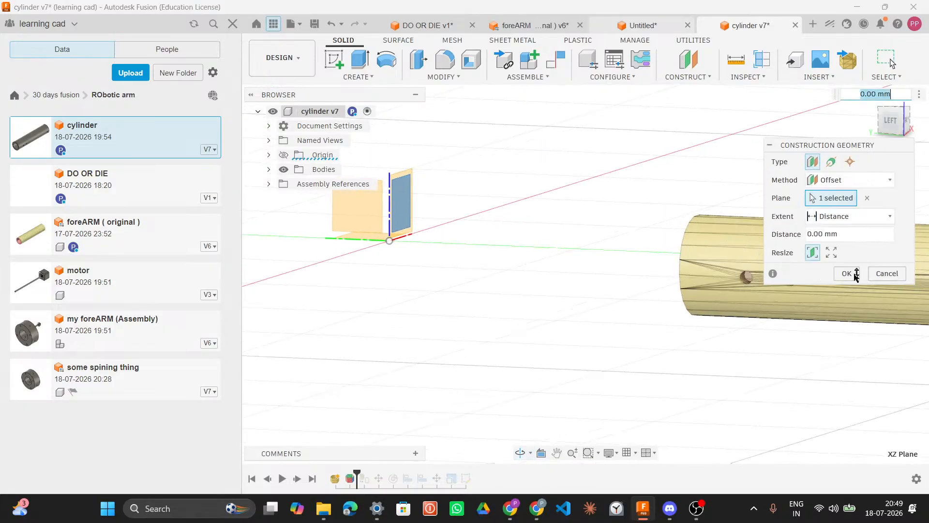
{"action": "left_click", "coordinate": [831, 253]}
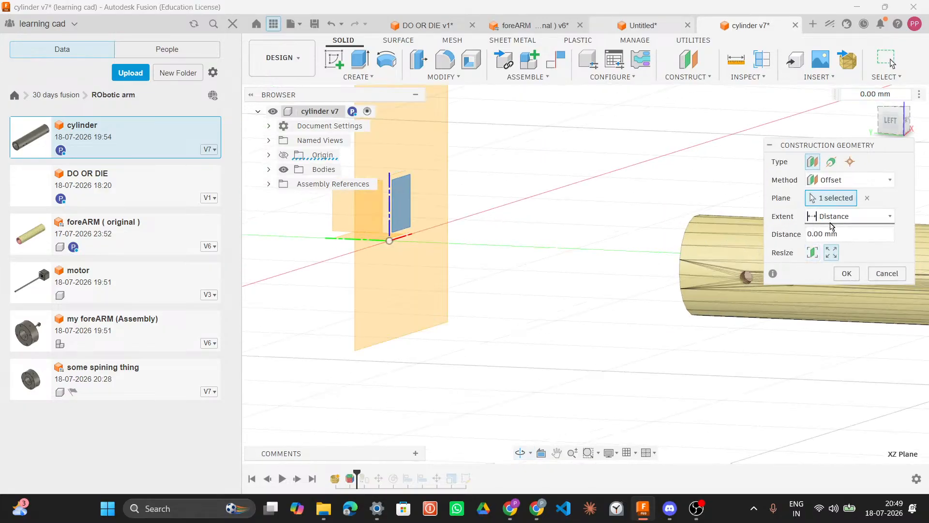
{"action": "left_click", "coordinate": [813, 234]}
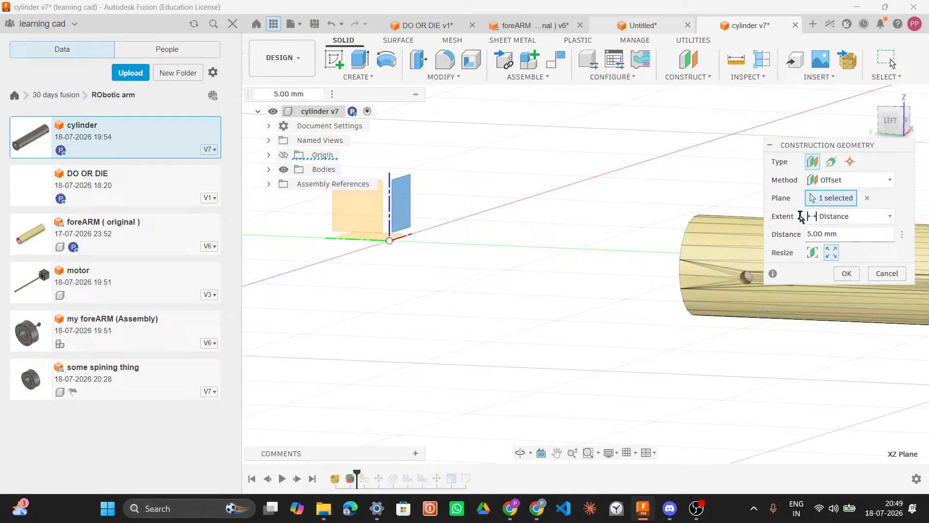
{"action": "scroll", "coordinate": [666, 219], "scroll_direction": "down", "scroll_amount": 6}
{"action": "middle_click_drag", "start_coordinate": [667, 219], "coordinate": [490, 277]}
{"action": "left_click", "coordinate": [812, 234]}
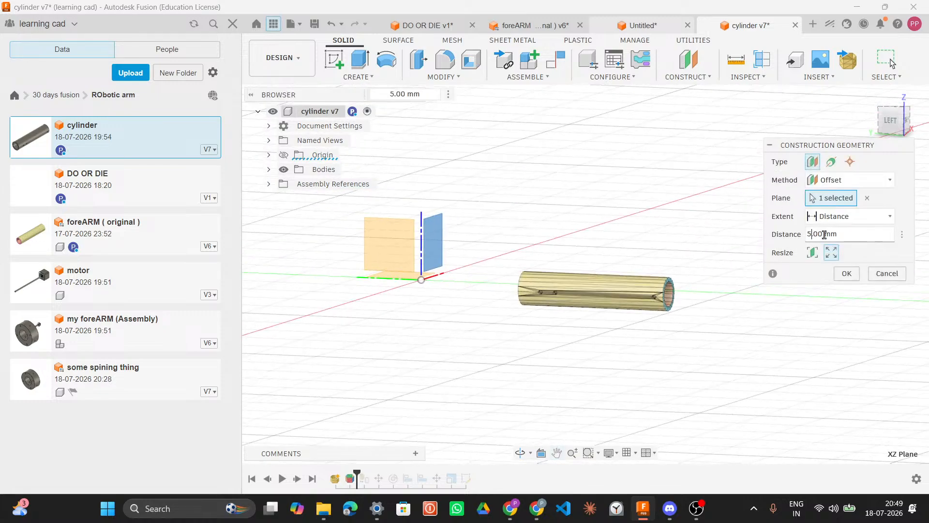
{"action": "key", "text": "BackSpace"}
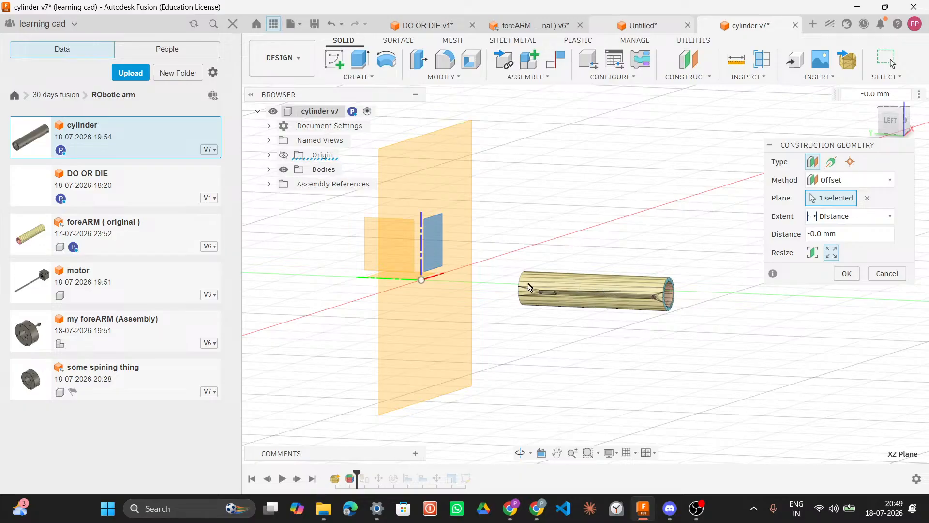
Step: Examine the small pins along the cylinder's side, then cancel the construction plane
{"action": "middle_click_drag", "start_coordinate": [580, 290], "coordinate": [622, 293], "text": "shift"}
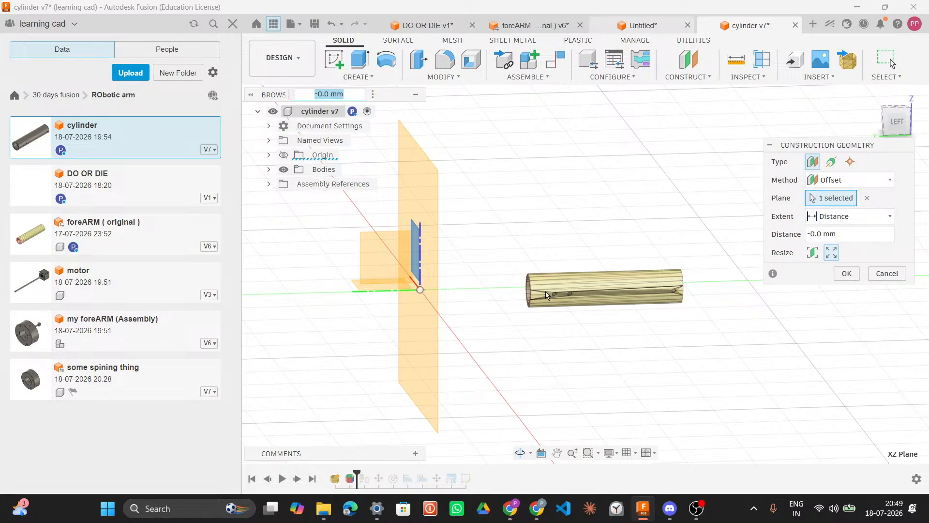
{"action": "scroll", "coordinate": [547, 295], "scroll_direction": "up", "scroll_amount": 5}
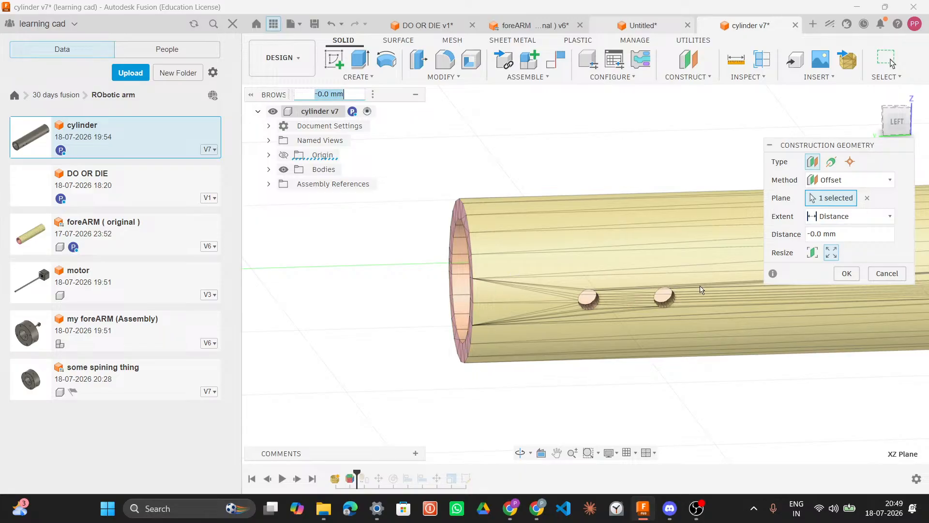
{"action": "scroll", "coordinate": [513, 293], "scroll_direction": "up", "scroll_amount": 8}
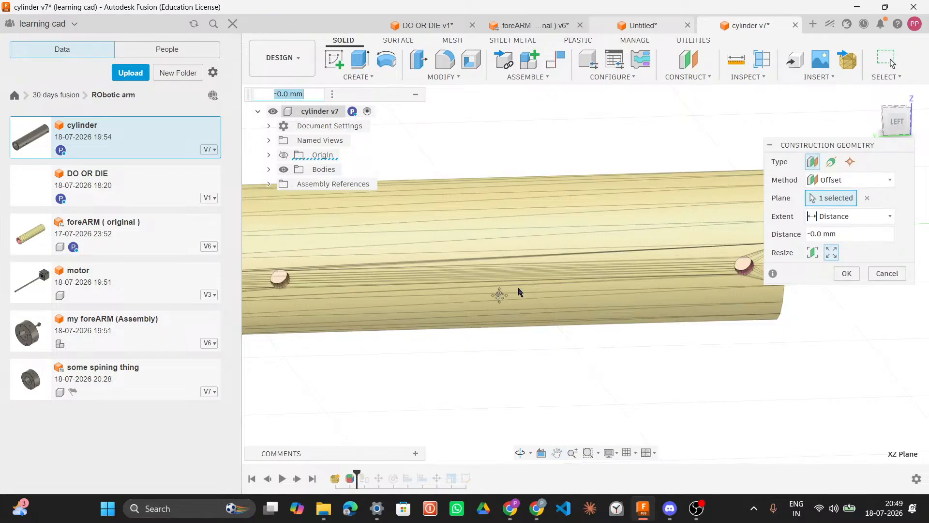
{"action": "scroll", "coordinate": [513, 294], "scroll_direction": "down", "scroll_amount": 4}
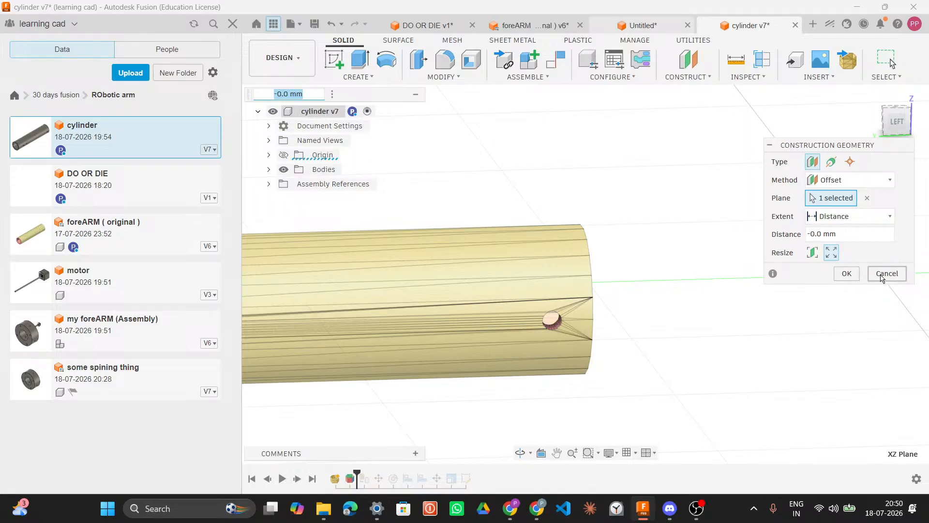
{"action": "left_click", "coordinate": [881, 275]}
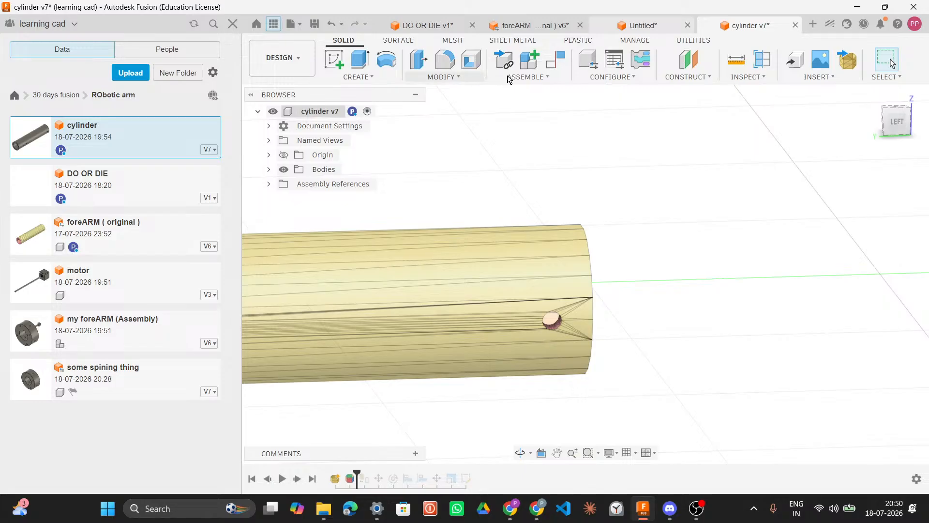
Step: Roll the timeline back to before the Generate Face Groups feature
{"action": "left_click", "coordinate": [350, 480]}
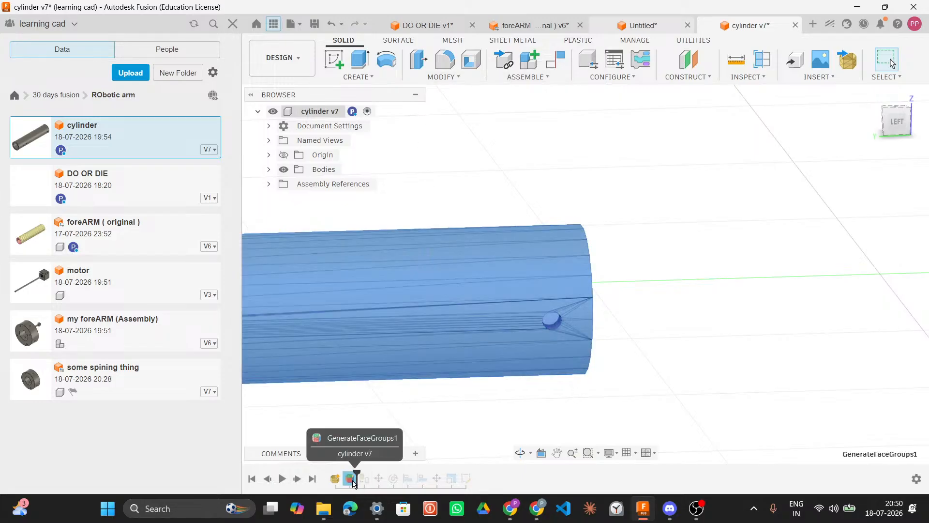
{"action": "right_click", "coordinate": [351, 479]}
{"action": "left_click", "coordinate": [680, 384]}
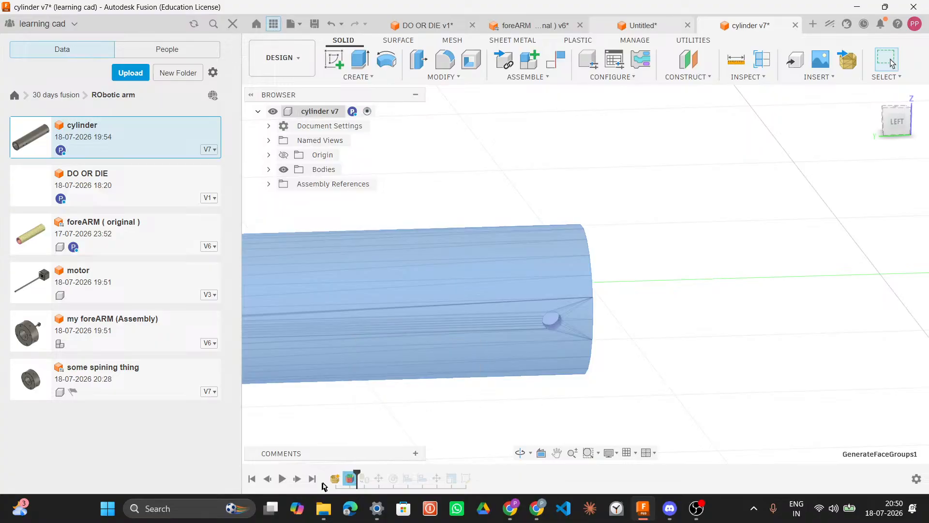
{"action": "mouse_move", "coordinate": [356, 474]}
{"action": "left_mouse_down"}
{"action": "mouse_move", "coordinate": [334, 474]}
{"action": "mouse_move", "coordinate": [342, 476]}
{"action": "left_mouse_up"}
{"action": "left_click", "coordinate": [650, 305]}
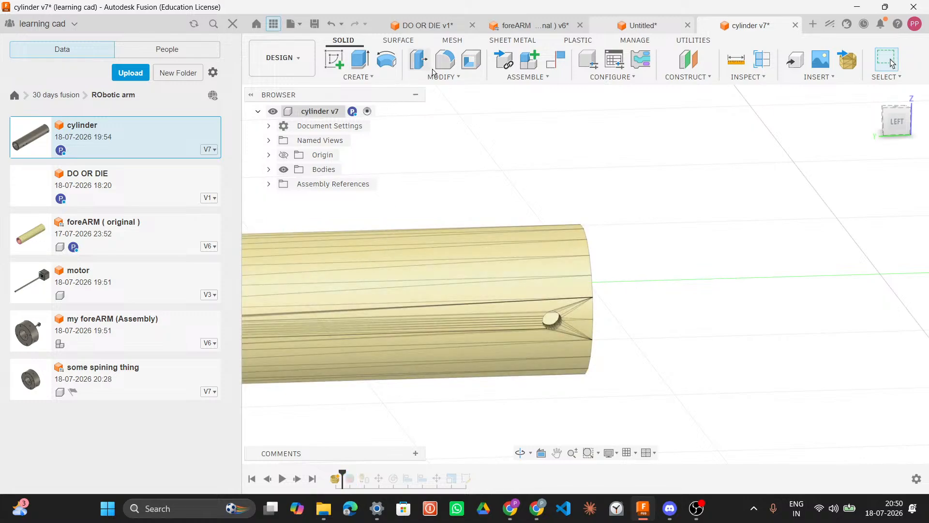
Step: Generate face groups on the mesh body with the Accurate type and 0.001 mm boundary tolerance
{"action": "left_click", "coordinate": [454, 41]}
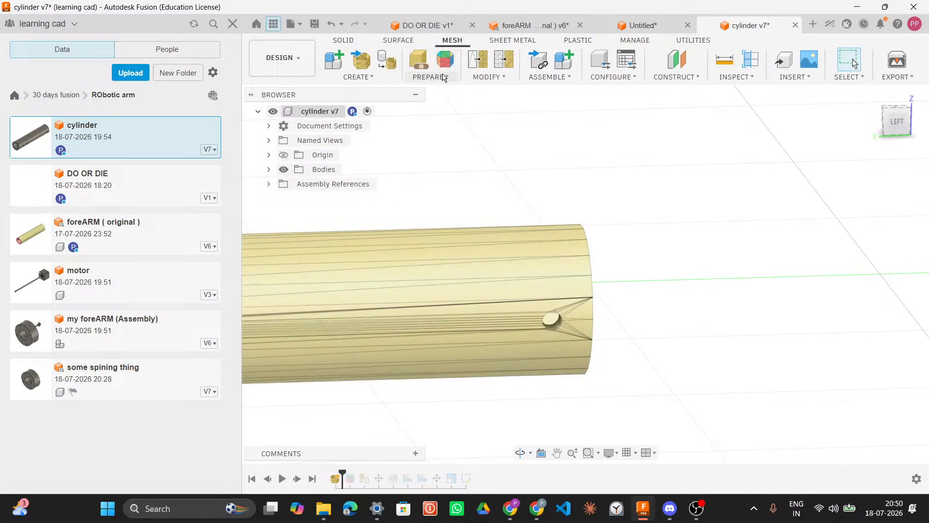
{"action": "left_click", "coordinate": [444, 78]}
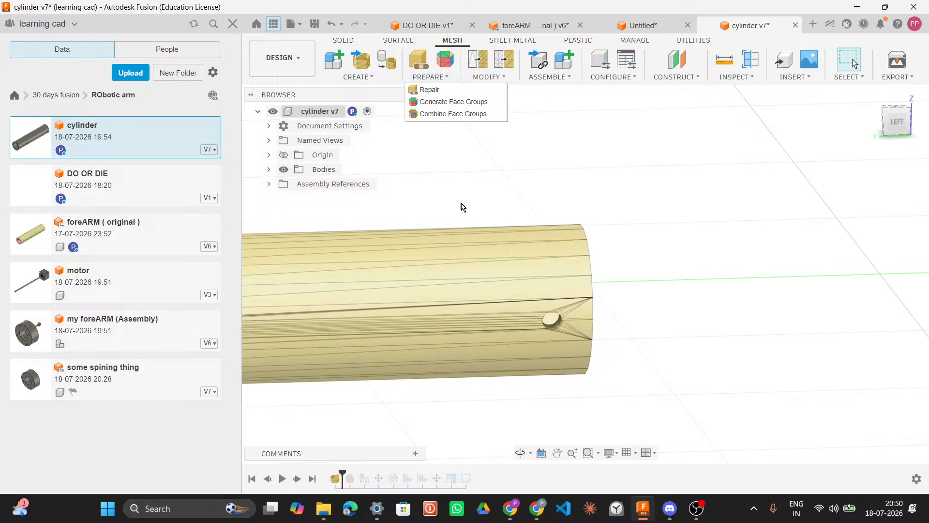
{"action": "left_click", "coordinate": [505, 246]}
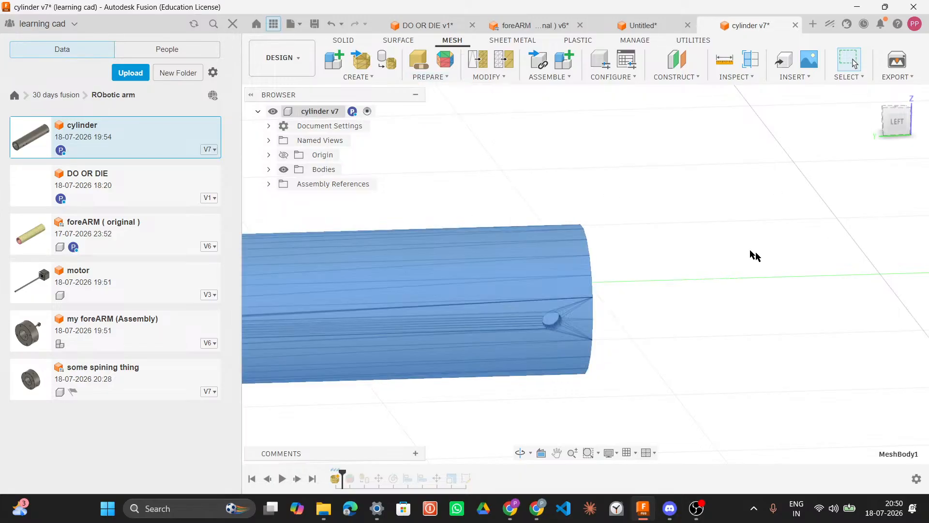
{"action": "left_click", "coordinate": [445, 63]}
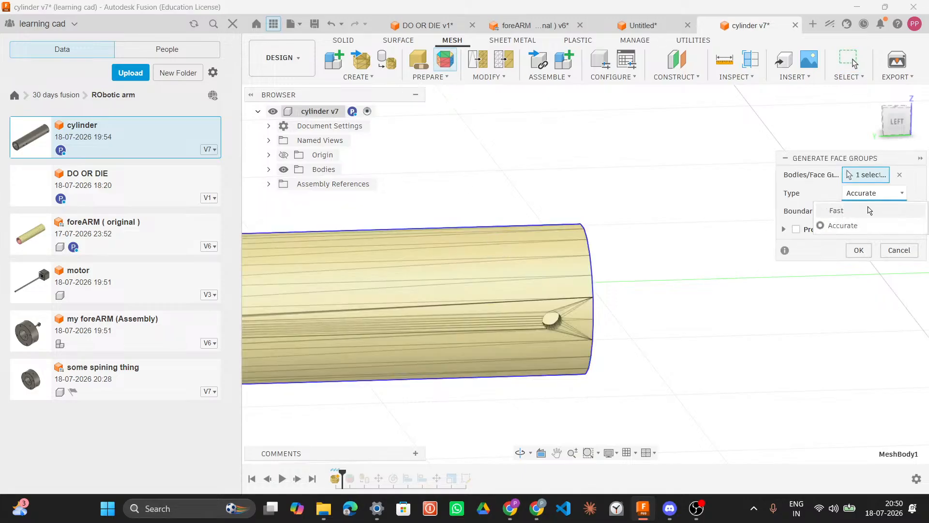
{"action": "left_click", "coordinate": [859, 250]}
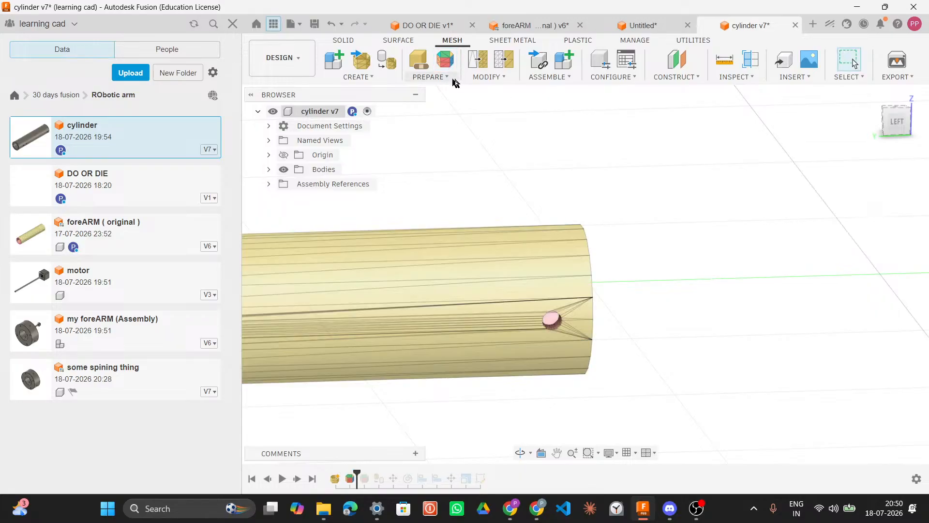
Step: Convert the mesh body into a parametric solid using the Faceted method
{"action": "left_click", "coordinate": [482, 78]}
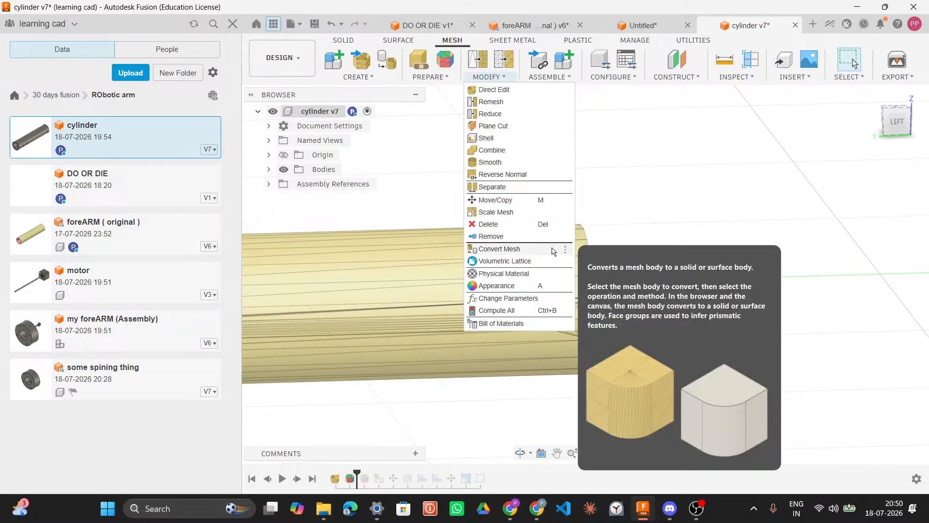
{"action": "left_click", "coordinate": [508, 248]}
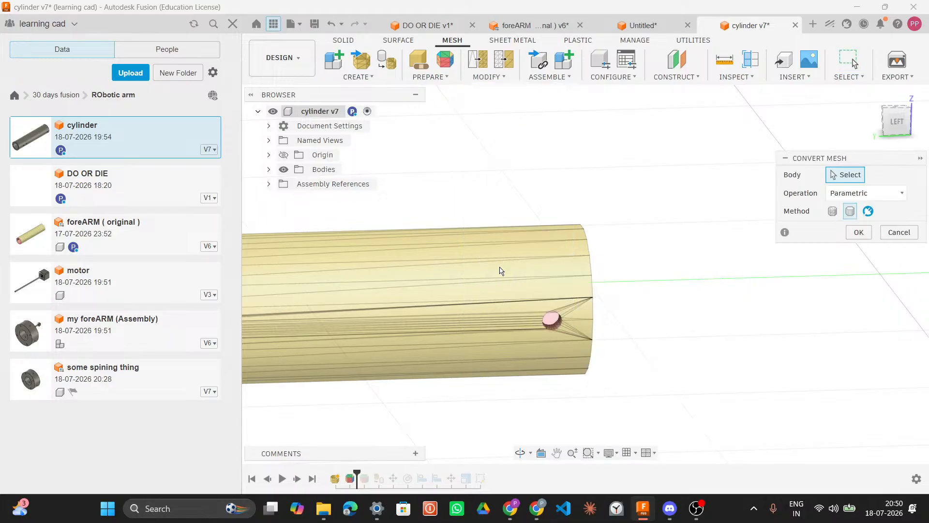
{"action": "left_click", "coordinate": [504, 265]}
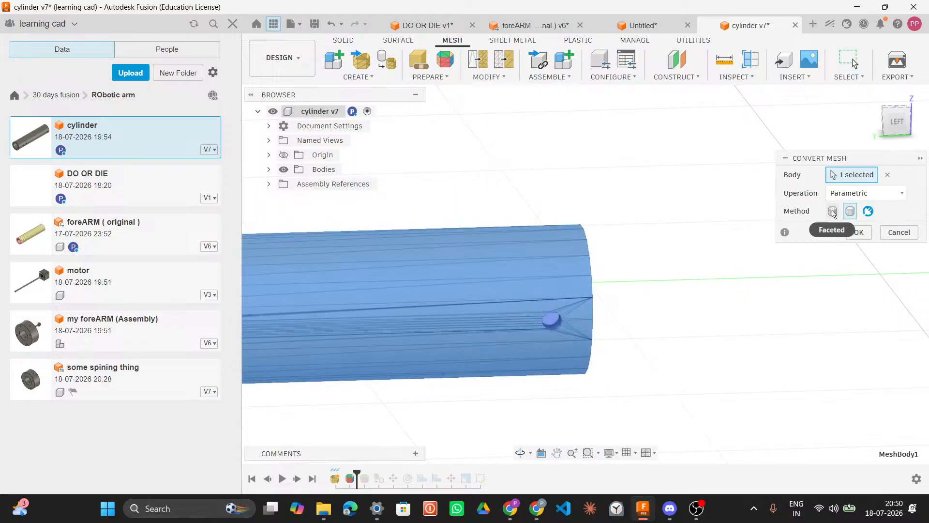
{"action": "left_click", "coordinate": [834, 196]}
{"action": "left_click", "coordinate": [834, 210]}
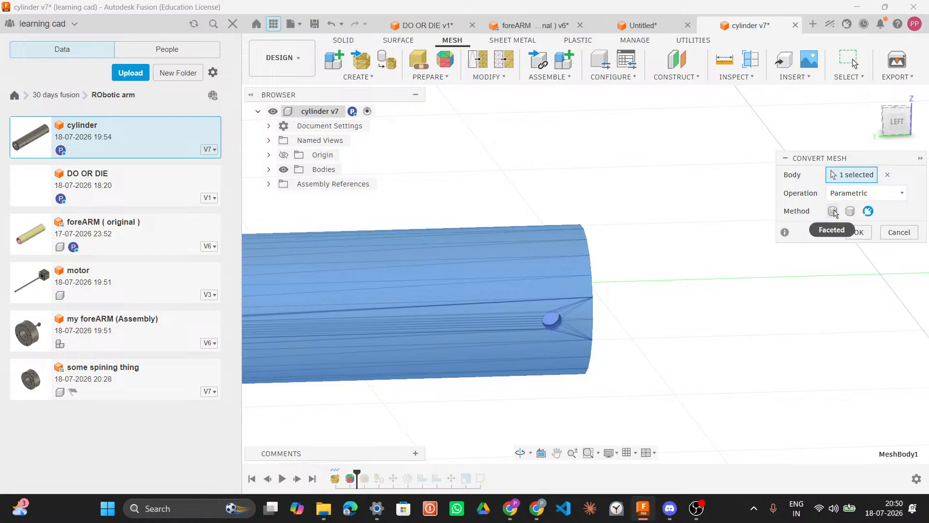
{"action": "left_click", "coordinate": [833, 212]}
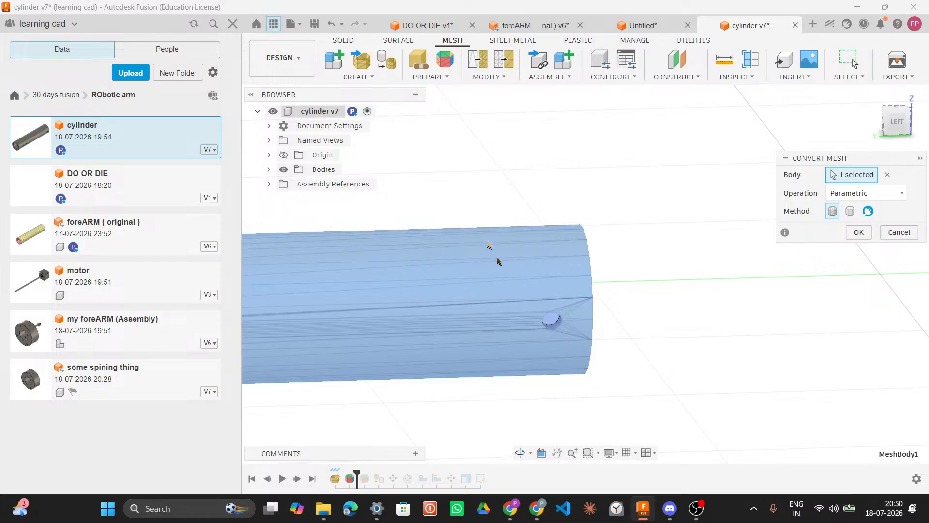
{"action": "left_click", "coordinate": [858, 232]}
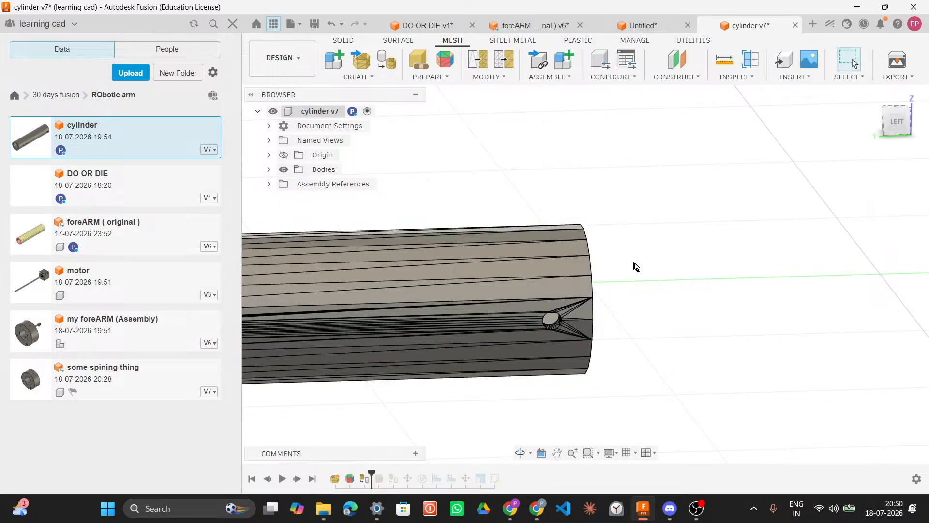
Step: Create an offset construction plane from the XZ plane at about -0.826 mm, resized to fit the model
{"action": "middle_click_drag", "start_coordinate": [655, 270], "coordinate": [697, 311]}
{"action": "scroll", "coordinate": [821, 239], "scroll_direction": "down", "scroll_amount": 5}
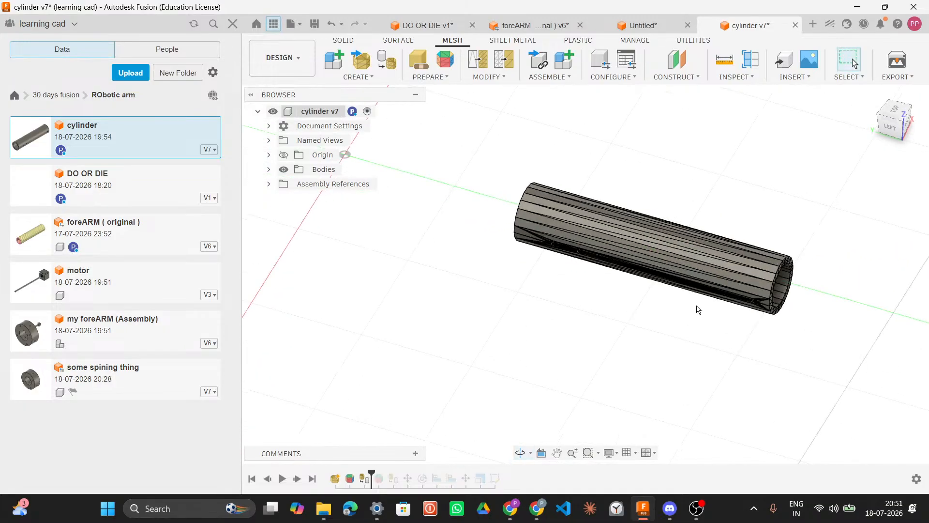
{"action": "middle_click_drag", "start_coordinate": [595, 296], "coordinate": [617, 376]}
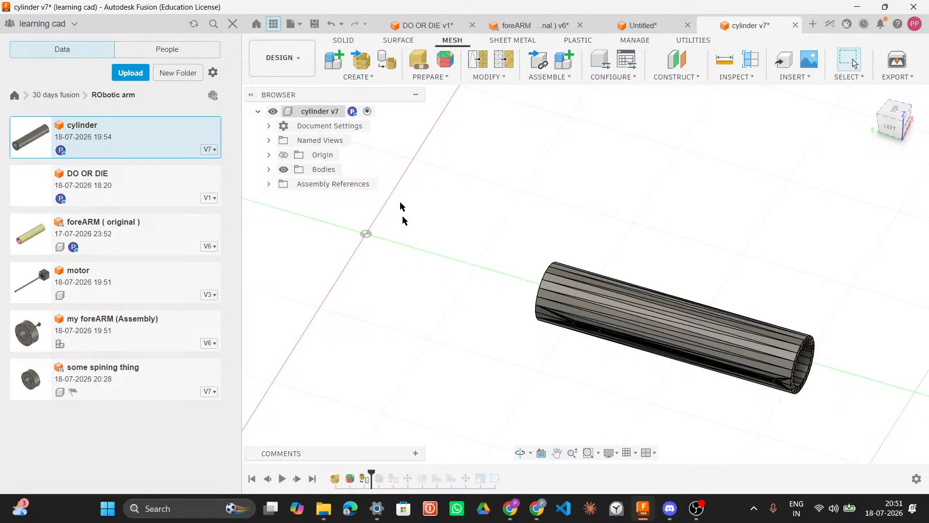
{"action": "middle_click_drag", "start_coordinate": [453, 253], "coordinate": [751, 145]}
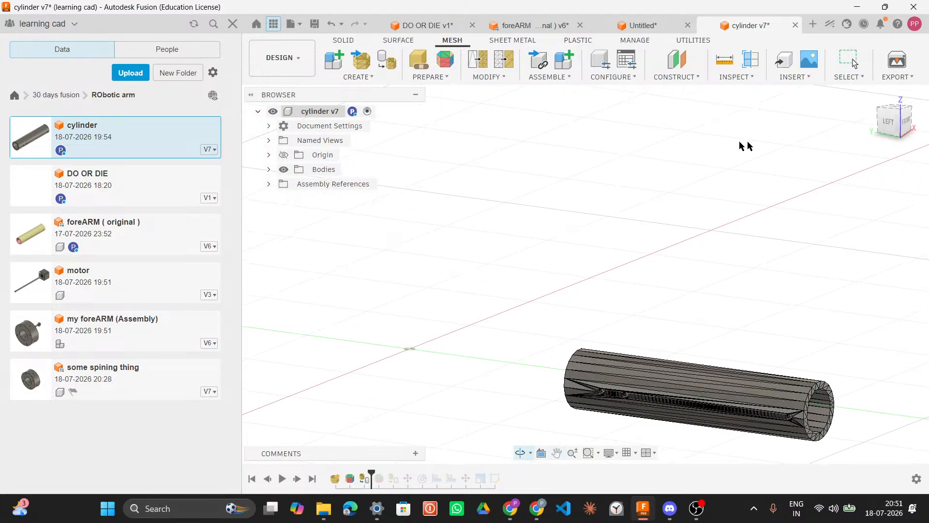
{"action": "left_click", "coordinate": [683, 77]}
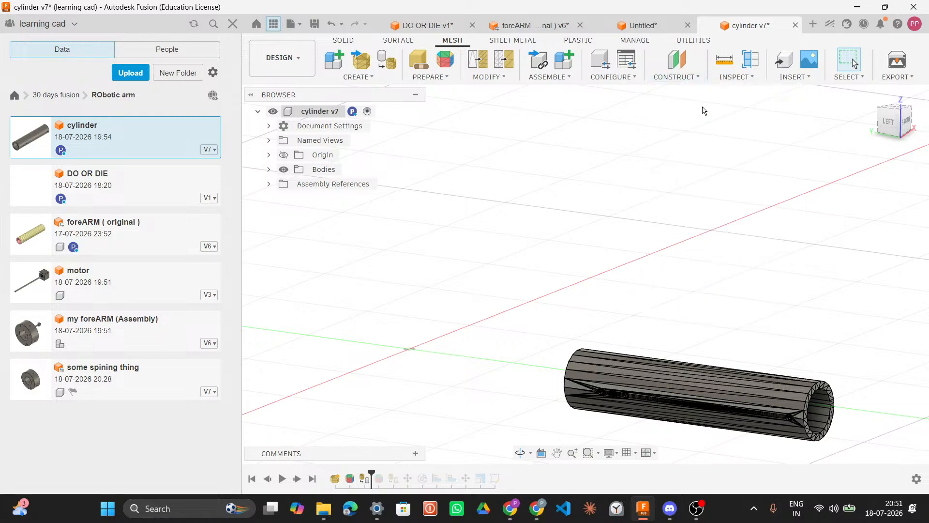
{"action": "left_click", "coordinate": [431, 307]}
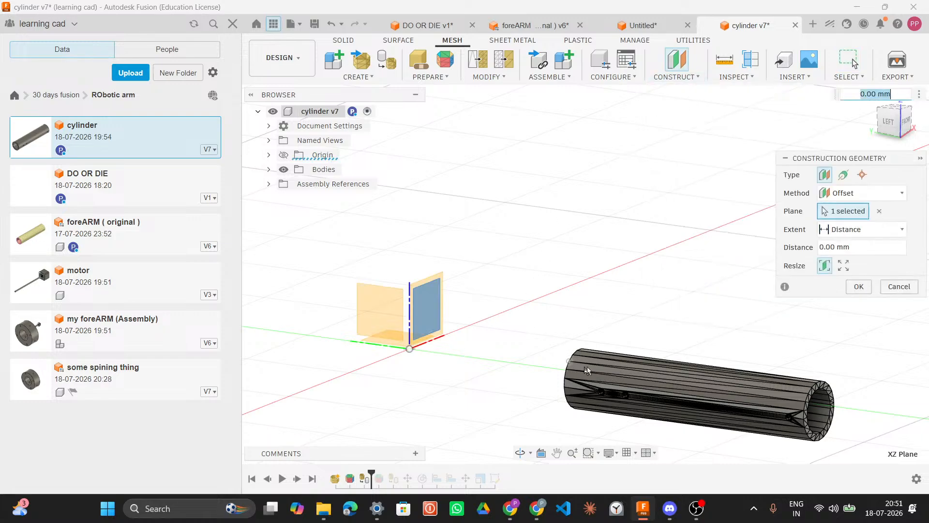
{"action": "left_click_drag", "start_coordinate": [628, 376], "coordinate": [591, 362]}
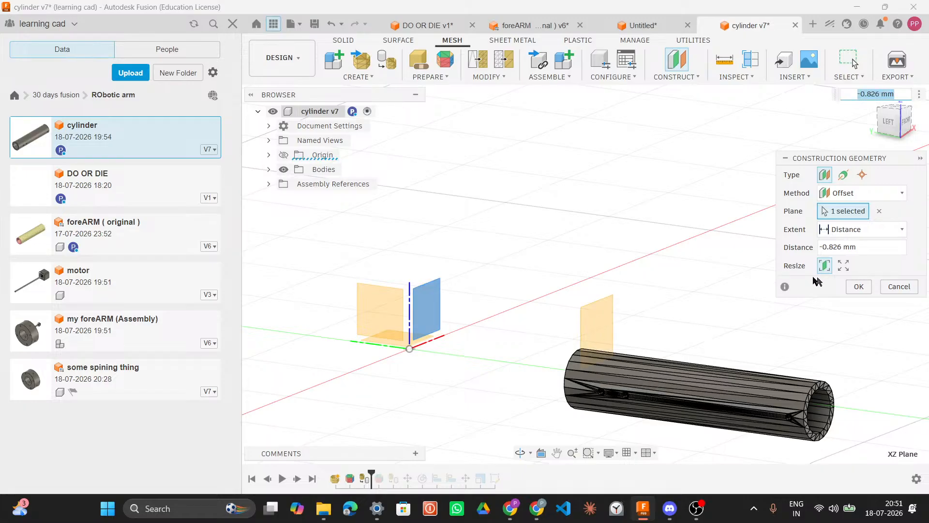
{"action": "left_click", "coordinate": [840, 265]}
{"action": "middle_click_drag", "start_coordinate": [658, 312], "coordinate": [682, 315], "text": "shift"}
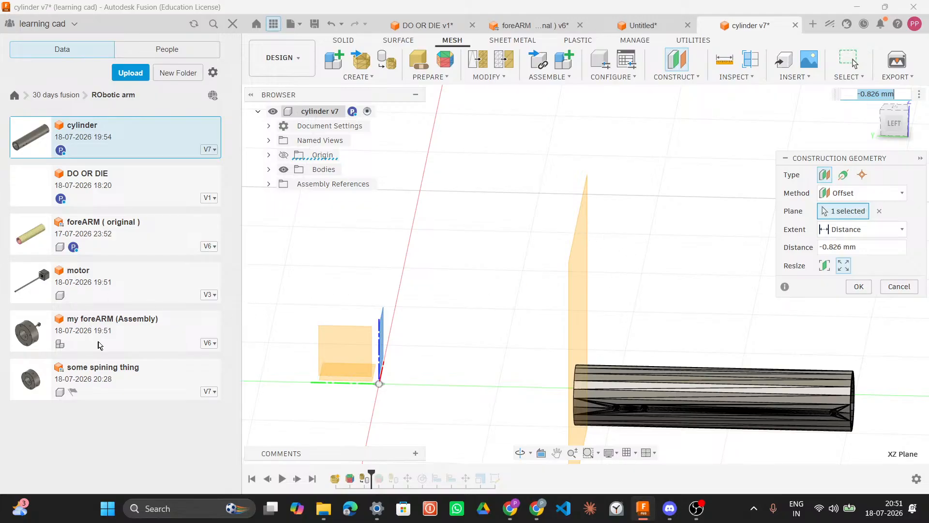
Step: Open the some spining thing design and show its construction planes Plane2 through Plane11
{"action": "left_click", "coordinate": [122, 384]}
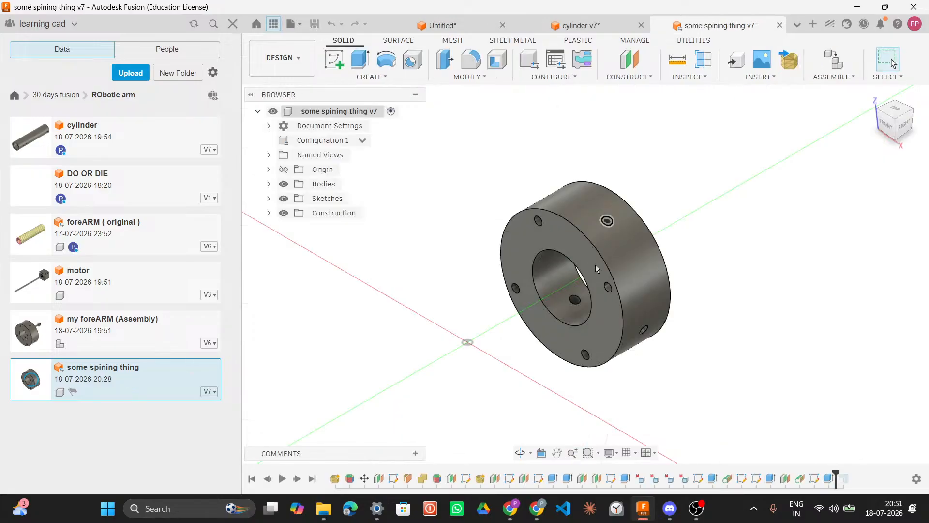
{"action": "scroll", "coordinate": [617, 265], "scroll_direction": "down", "scroll_amount": 6}
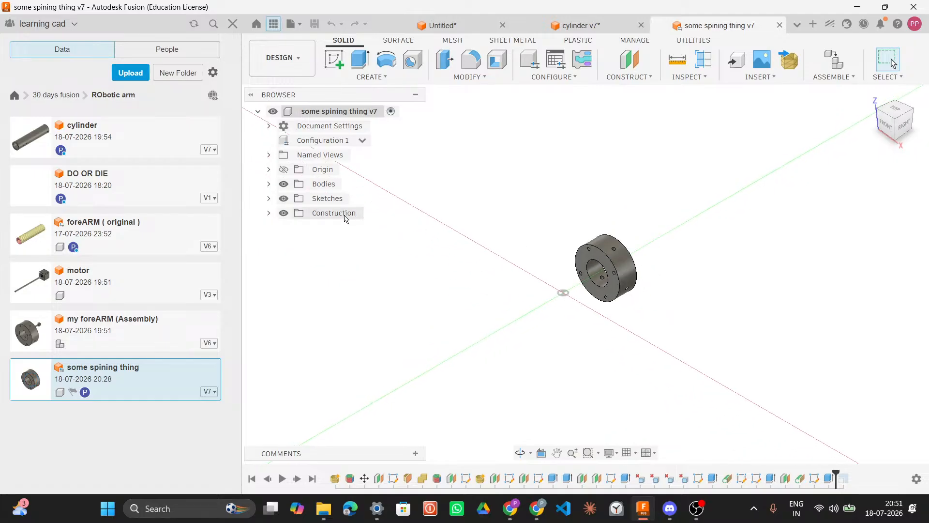
{"action": "left_click", "coordinate": [269, 213]}
{"action": "left_click", "coordinate": [294, 228]}
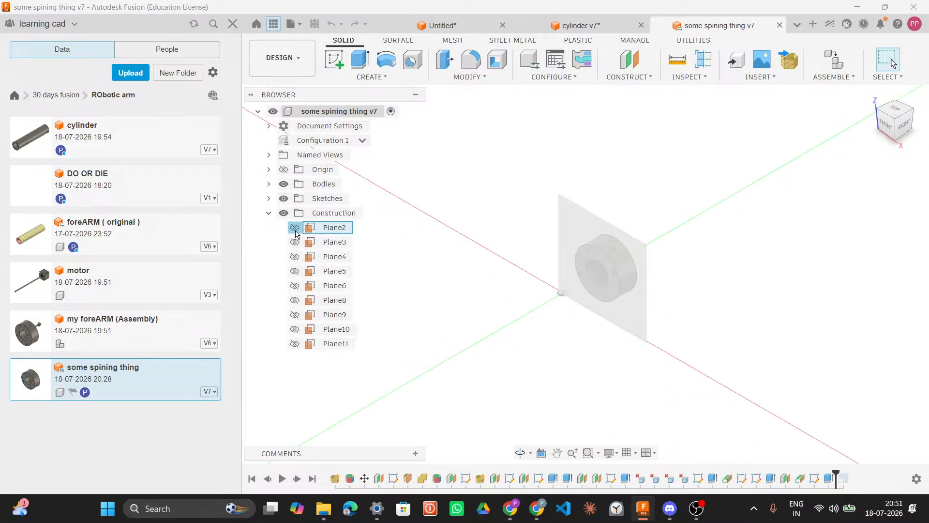
{"action": "left_click", "coordinate": [295, 242]}
{"action": "left_click", "coordinate": [294, 256]}
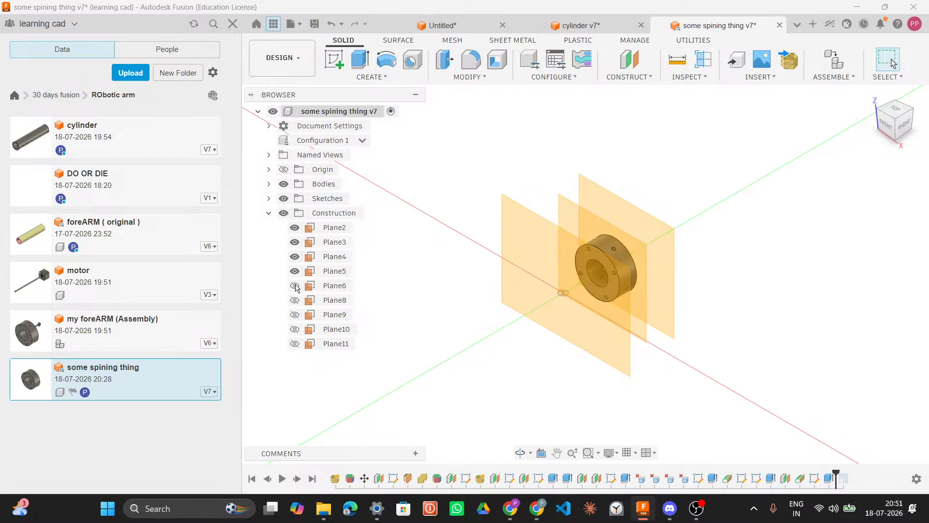
{"action": "left_click", "coordinate": [295, 285]}
{"action": "left_click", "coordinate": [295, 300]}
{"action": "left_click", "coordinate": [295, 315]}
{"action": "left_click", "coordinate": [294, 329]}
{"action": "left_click", "coordinate": [295, 343]}
{"action": "middle_click_drag", "start_coordinate": [731, 227], "coordinate": [670, 224], "text": "shift"}
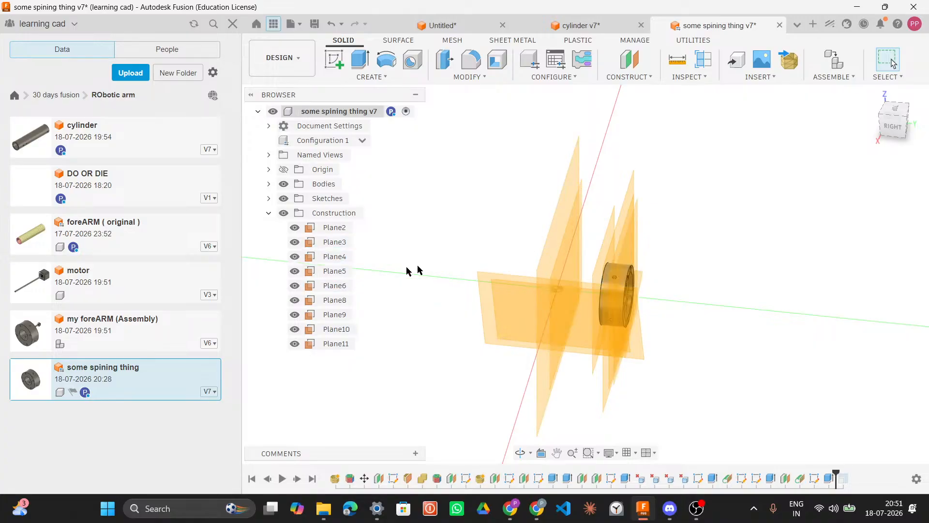
Step: Examine the design's origin, bodies and sketches, hiding and reshowing Body6 to see the planes around it
{"action": "left_click", "coordinate": [268, 169]}
{"action": "left_click", "coordinate": [268, 169]}
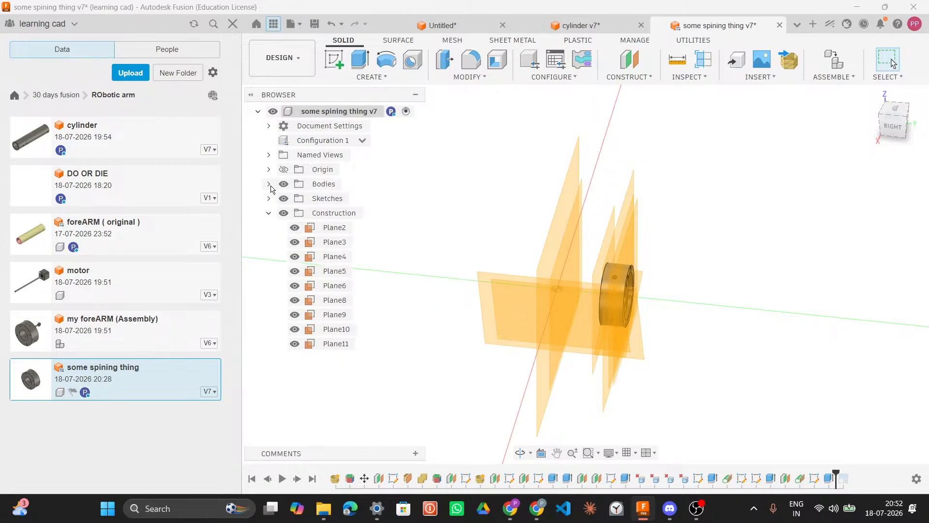
{"action": "left_click", "coordinate": [269, 184]}
{"action": "left_click", "coordinate": [269, 184]}
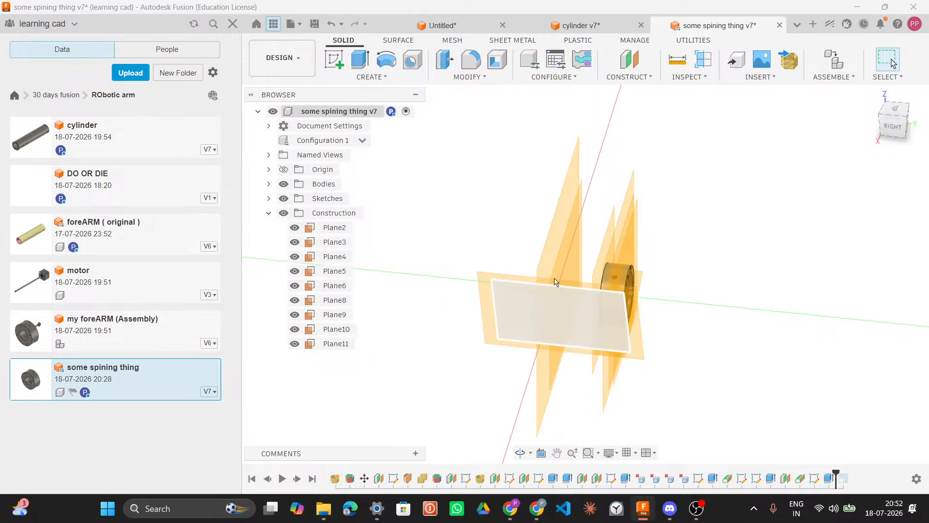
{"action": "left_click", "coordinate": [269, 214]}
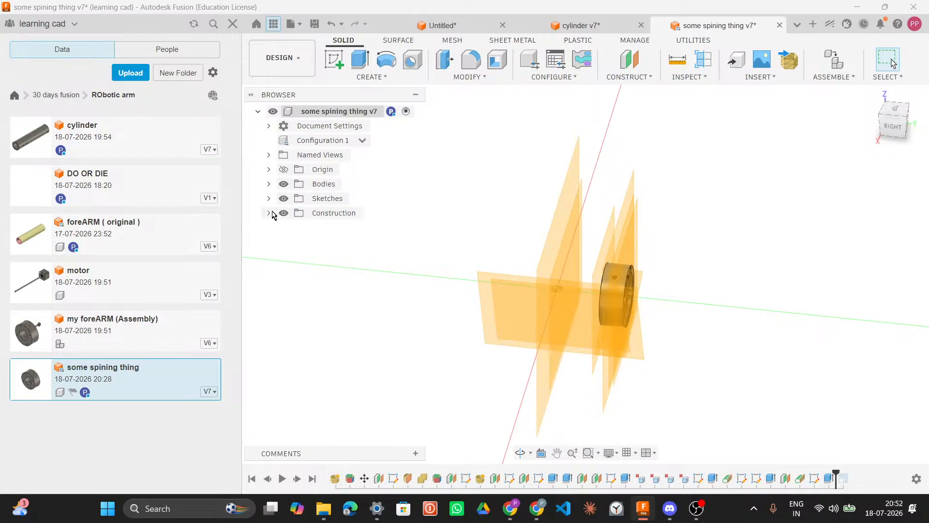
{"action": "left_click", "coordinate": [268, 198]}
{"action": "left_click", "coordinate": [267, 196]}
{"action": "left_click", "coordinate": [268, 184]}
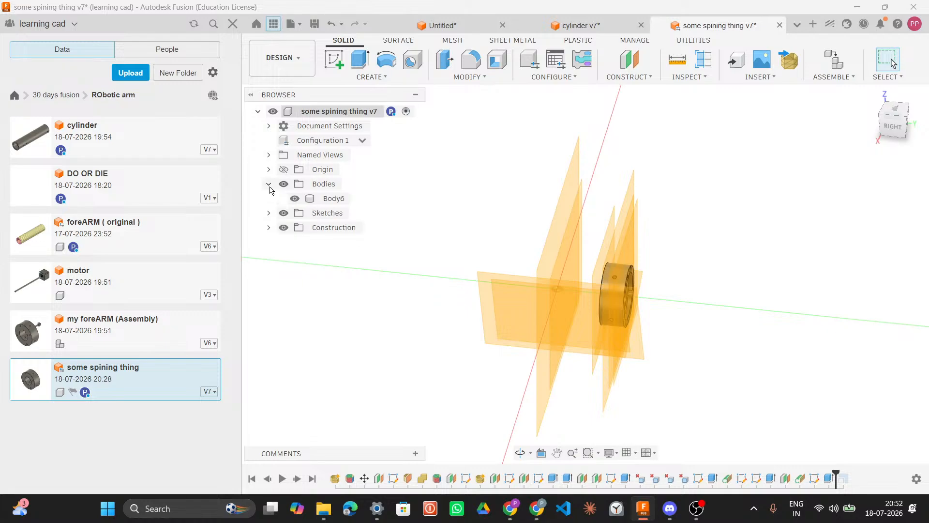
{"action": "left_click", "coordinate": [294, 199]}
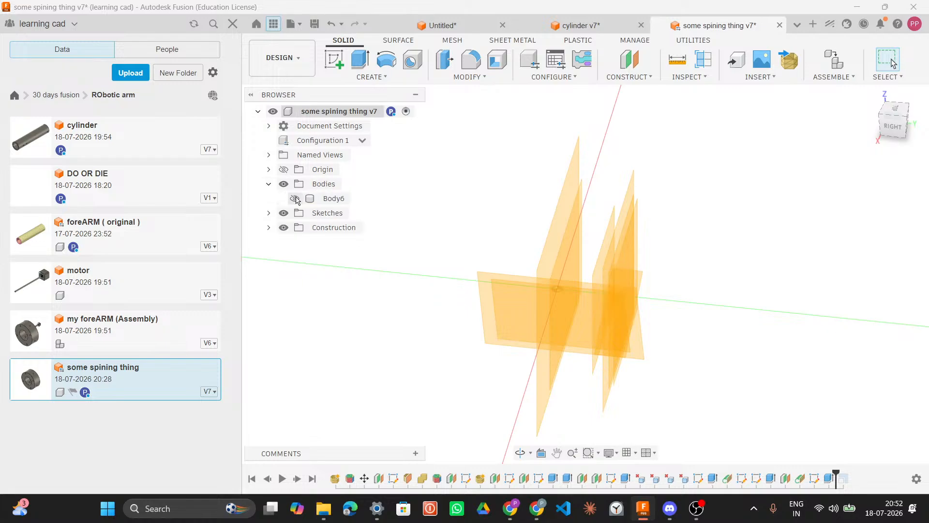
{"action": "left_click", "coordinate": [296, 200]}
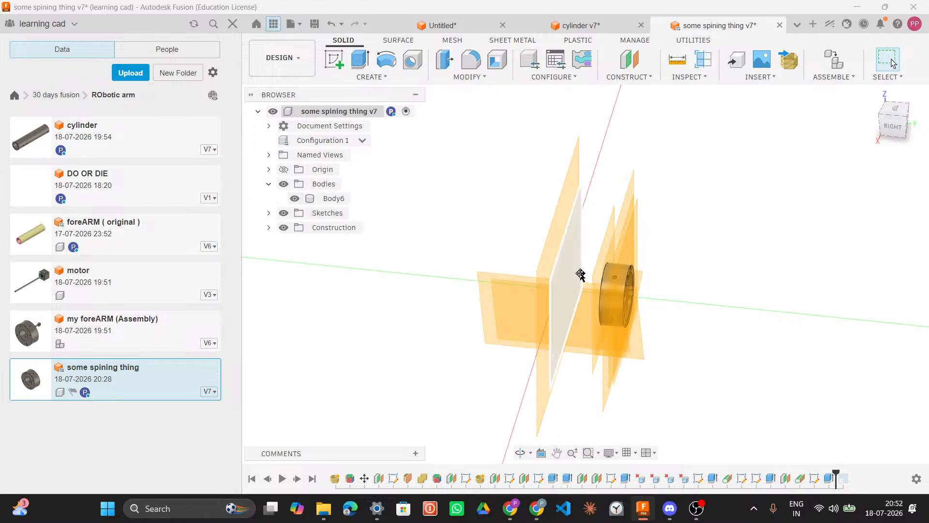
{"action": "middle_click_drag", "start_coordinate": [703, 242], "coordinate": [568, 223], "text": "shift"}
{"action": "middle_click_drag", "start_coordinate": [505, 203], "coordinate": [637, 226], "text": "shift"}
{"action": "scroll", "coordinate": [593, 283], "scroll_direction": "up", "scroll_amount": 5}
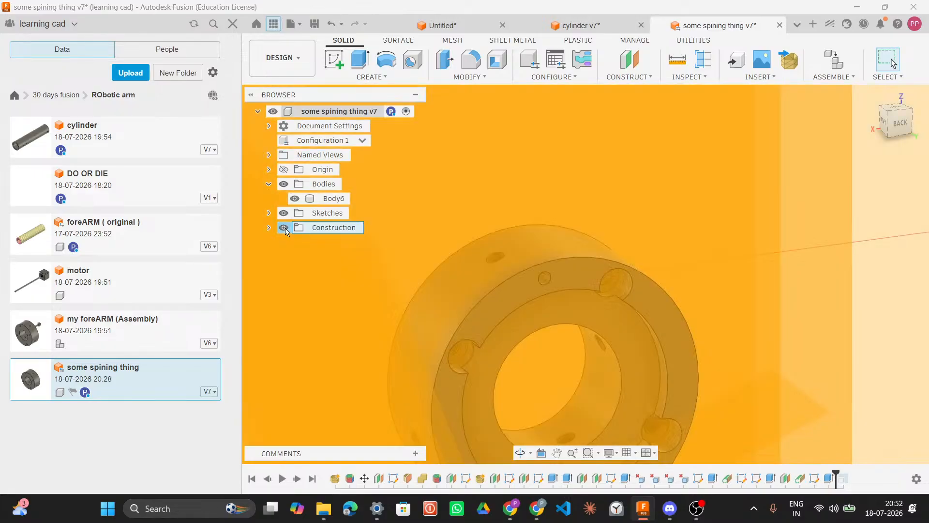
Step: Hide the Construction folder in some spining thing and switch back to the cylinder design
{"action": "left_click", "coordinate": [284, 227]}
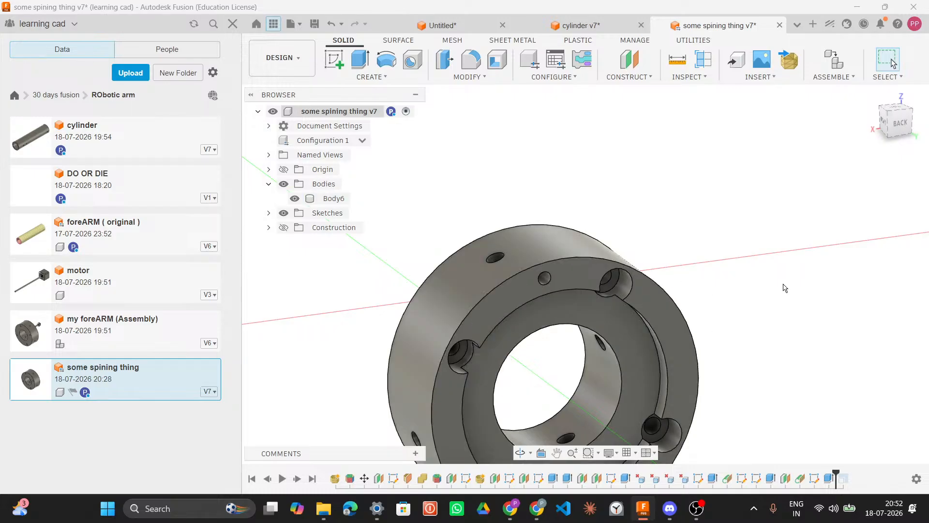
{"action": "middle_click_drag", "start_coordinate": [780, 294], "coordinate": [664, 332], "text": "shift"}
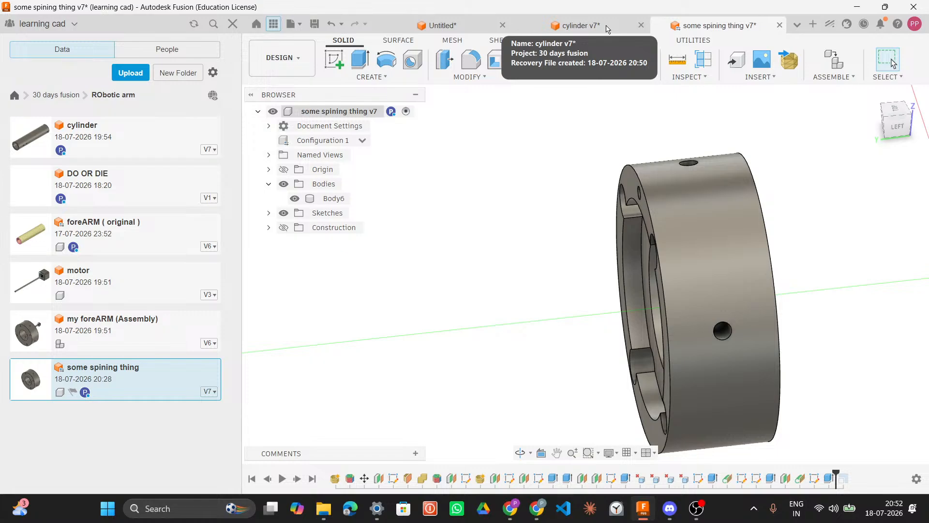
{"action": "left_click", "coordinate": [607, 29]}
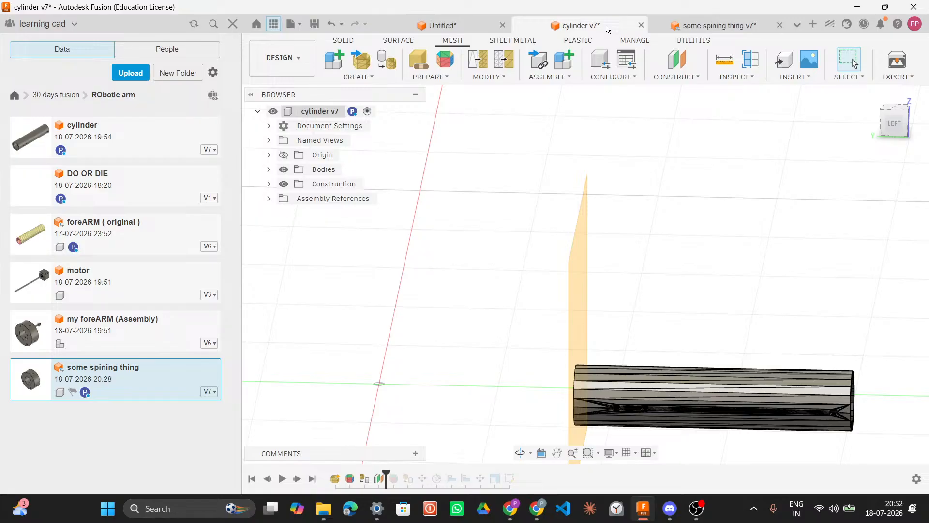
Step: Roll the cylinder timeline back to inspect the Convert Mesh and Plane1 features, then return the marker to the end
{"action": "key", "text": "XF86AudioLowerVolume"}
{"action": "mouse_move", "coordinate": [386, 473]}
{"action": "left_mouse_down"}
{"action": "mouse_move", "coordinate": [526, 470]}
{"action": "mouse_move", "coordinate": [376, 473]}
{"action": "left_mouse_up"}
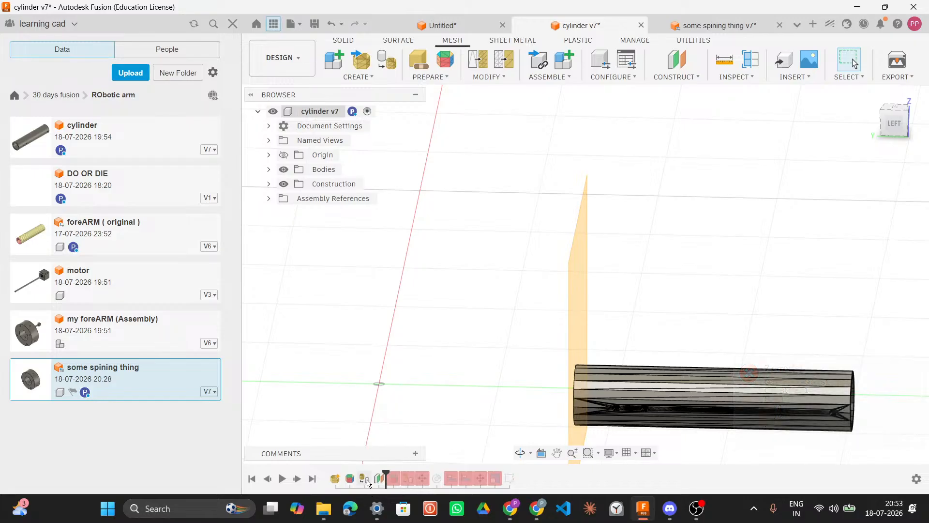
{"action": "left_click", "coordinate": [364, 478]}
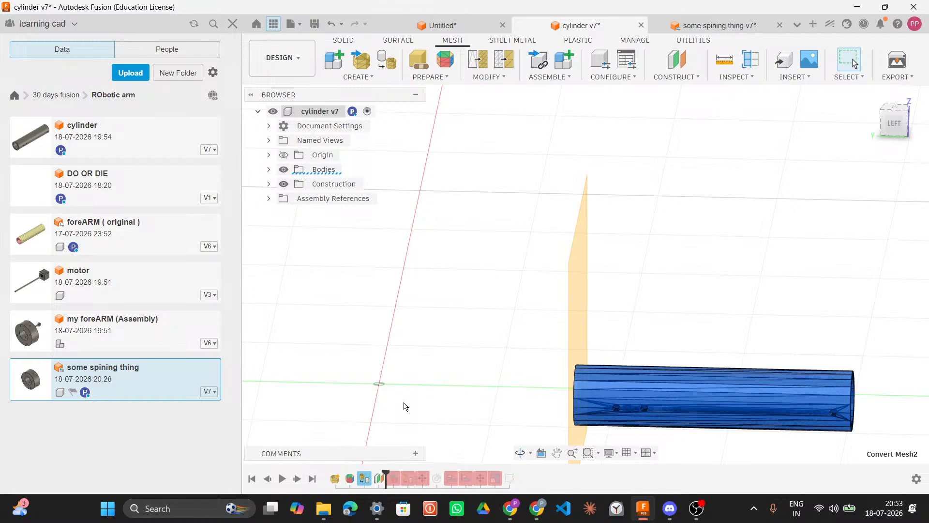
{"action": "right_click", "coordinate": [364, 478]}
{"action": "left_click", "coordinate": [384, 434]}
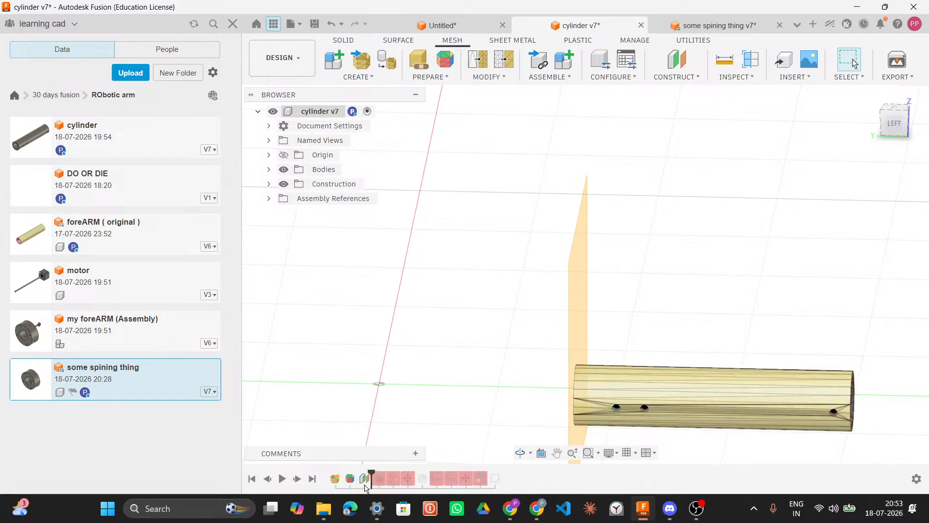
{"action": "left_click", "coordinate": [365, 479]}
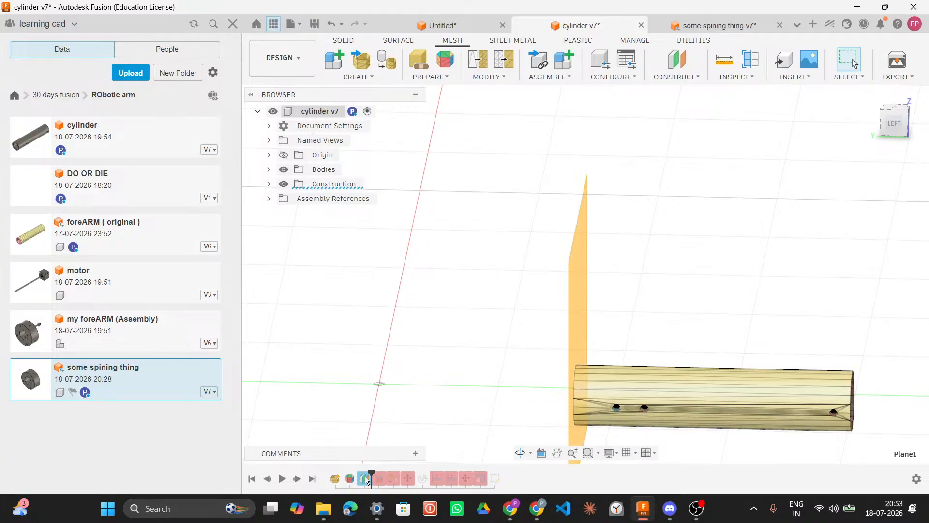
{"action": "right_click", "coordinate": [365, 478]}
{"action": "left_click", "coordinate": [310, 332]}
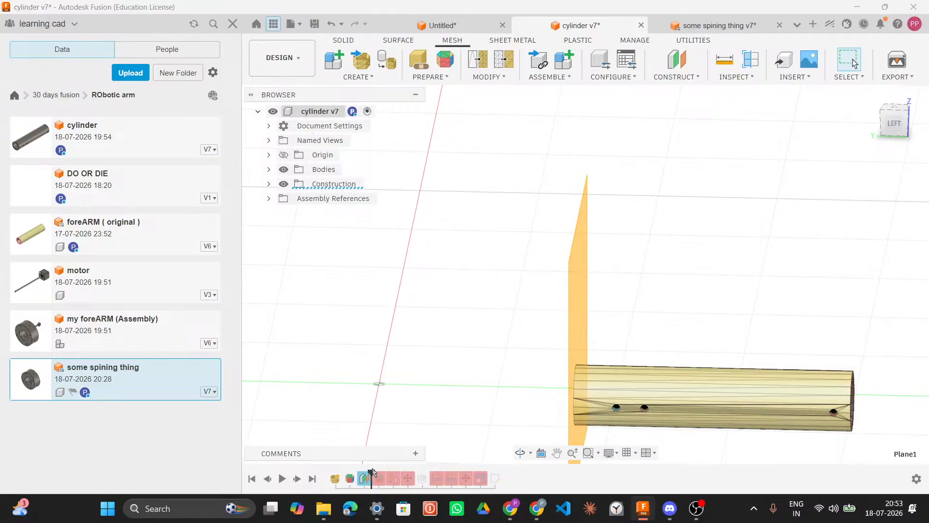
{"action": "left_click_drag", "start_coordinate": [372, 472], "coordinate": [502, 469]}
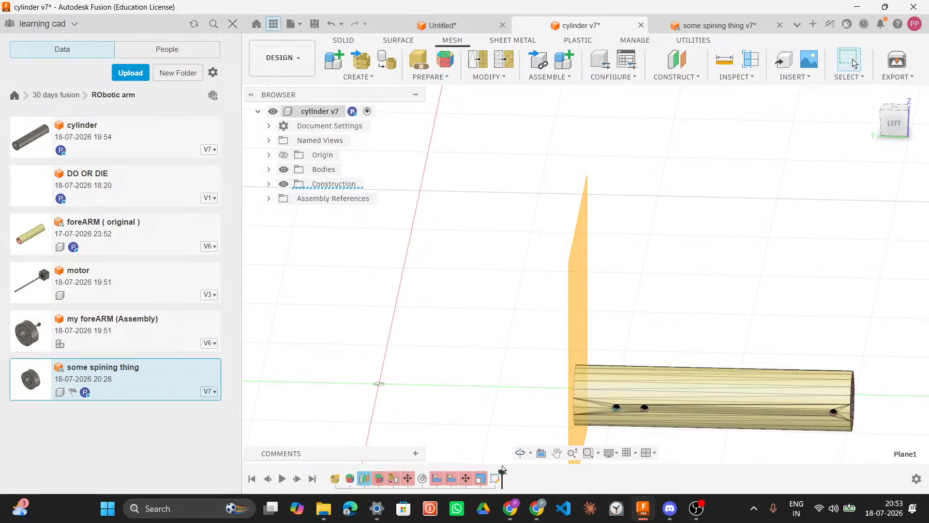
Step: Switch to the Untitled design and collapse its Bodies folder
{"action": "left_click", "coordinate": [438, 26]}
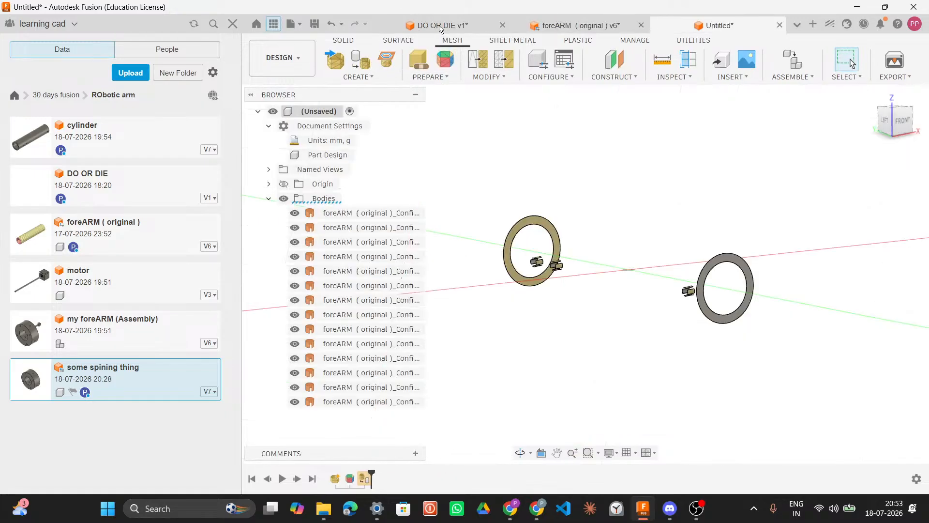
{"action": "left_click", "coordinate": [269, 198]}
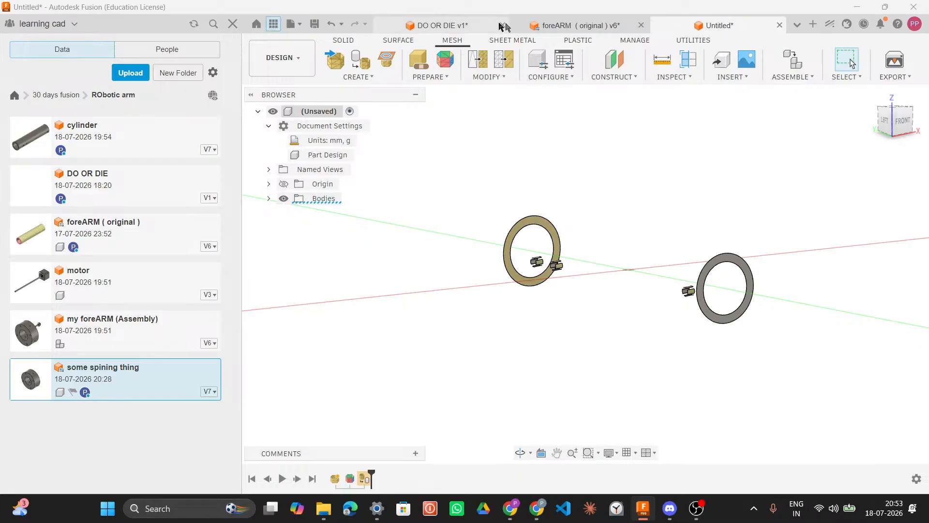
Step: Switch to the DO OR DIE design and examine its sketch holes and the circle creation options
{"action": "left_click", "coordinate": [448, 27]}
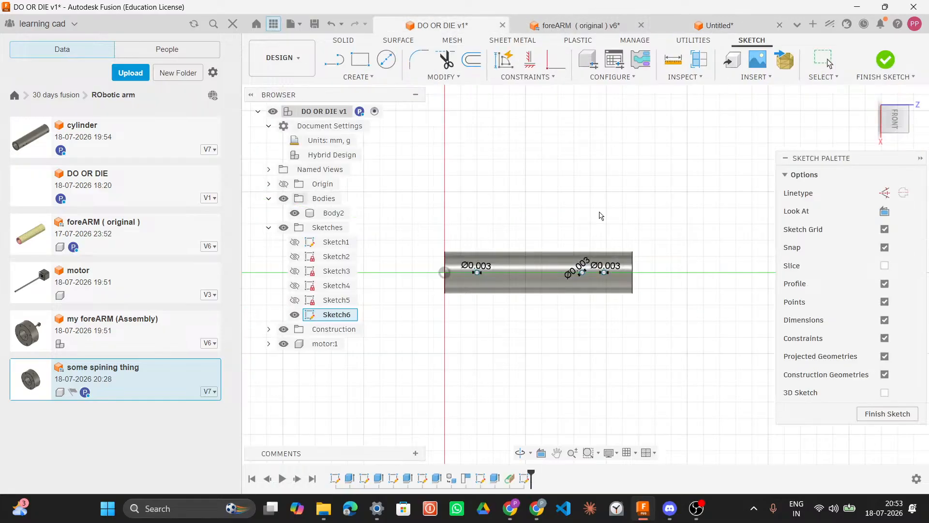
{"action": "scroll", "coordinate": [596, 279], "scroll_direction": "up", "scroll_amount": 3}
{"action": "scroll", "coordinate": [596, 279], "scroll_direction": "up", "scroll_amount": 2}
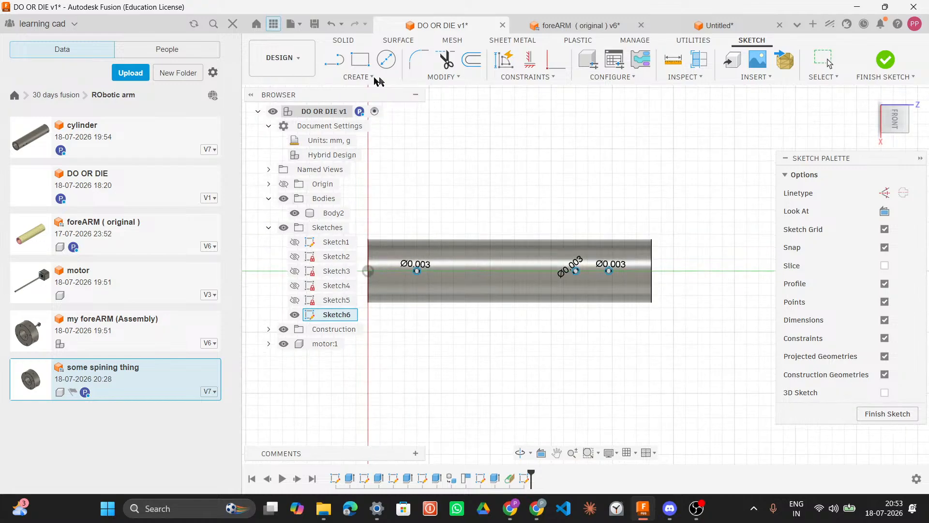
{"action": "left_click", "coordinate": [373, 77]}
{"action": "mouse_move", "coordinate": [401, 131]}
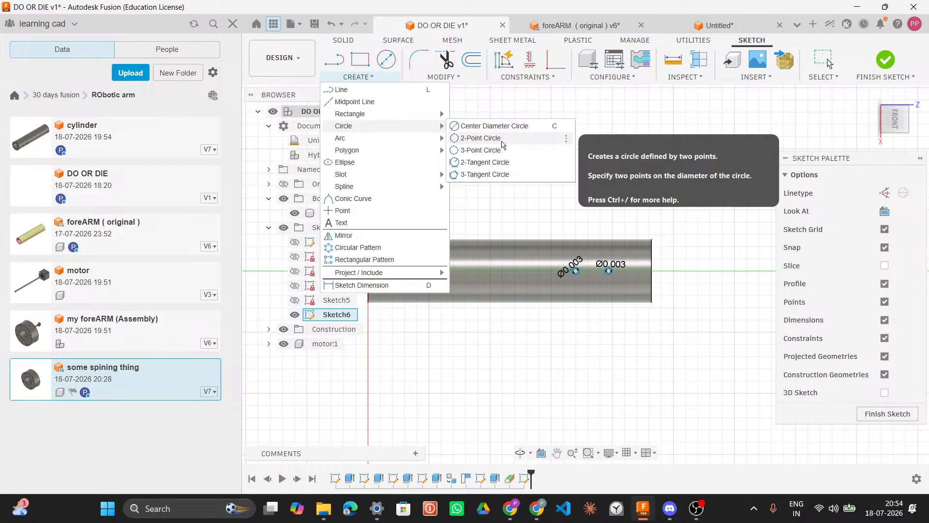
{"action": "left_click", "coordinate": [515, 103]}
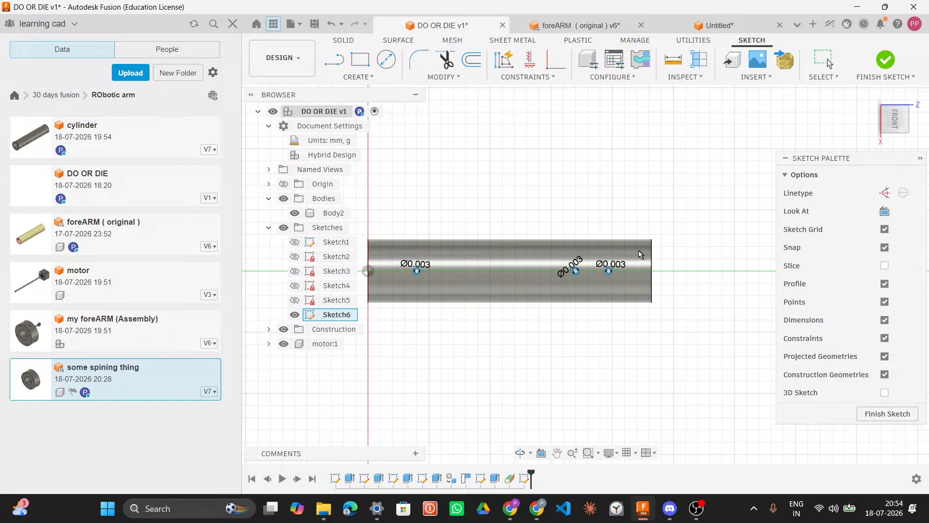
Step: In the foreARM (original) design, check MeshBody1 and MeshBody2 visibility and roll the timeline marker to the end
{"action": "left_click", "coordinate": [580, 25]}
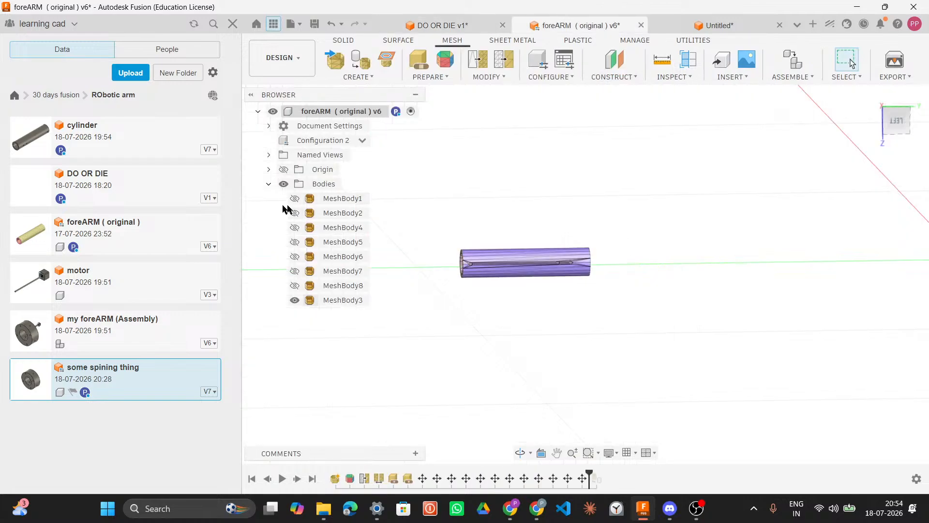
{"action": "left_click", "coordinate": [294, 199]}
{"action": "left_click", "coordinate": [295, 214]}
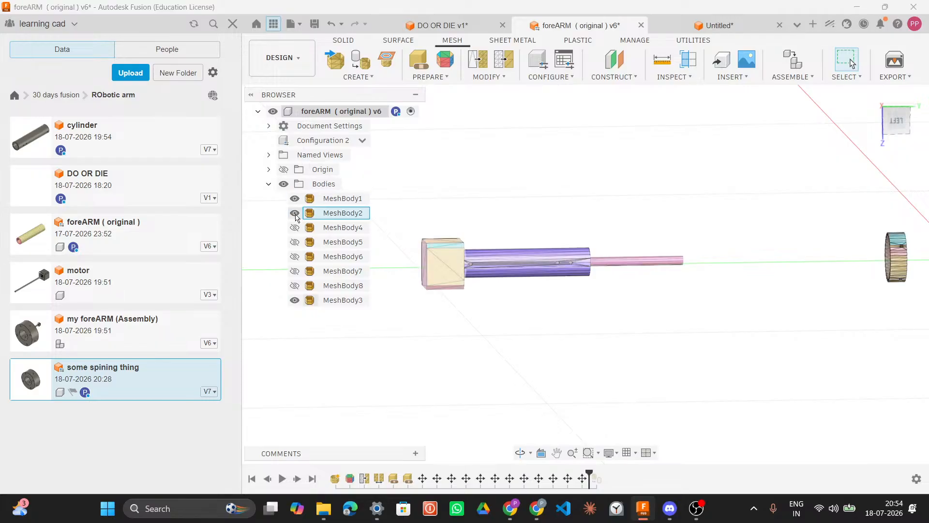
{"action": "left_click", "coordinate": [295, 214]}
{"action": "left_click", "coordinate": [294, 199]}
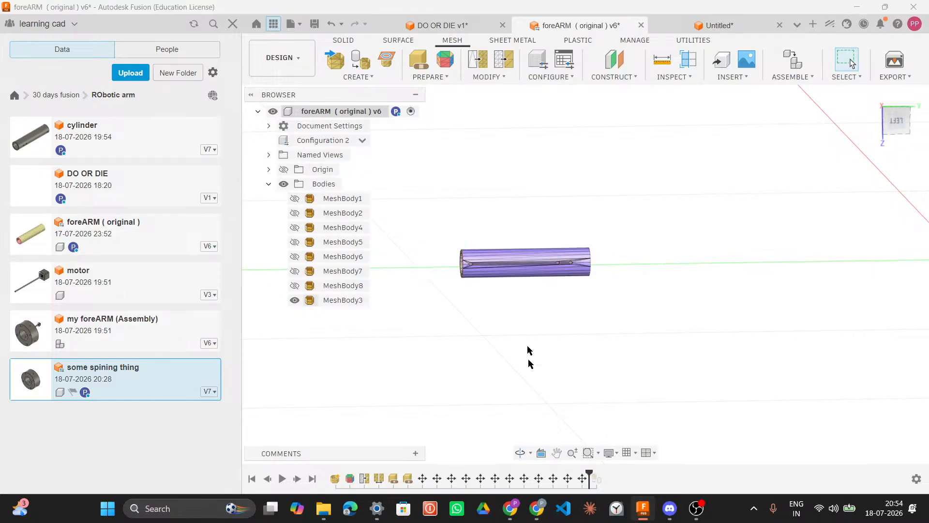
{"action": "left_click_drag", "start_coordinate": [588, 477], "coordinate": [604, 472]}
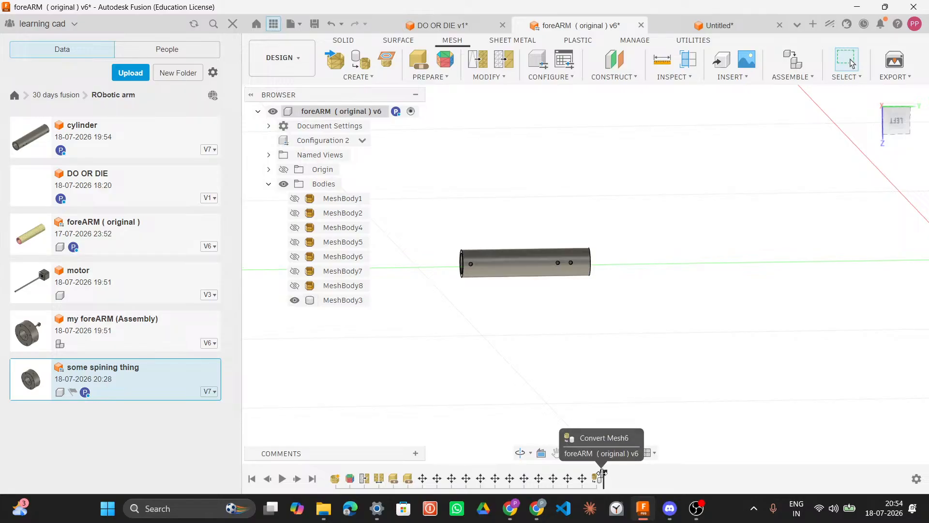
Step: Measure the distance from the rightmost hole's edge to the cylinder's end
{"action": "left_click", "coordinate": [576, 265]}
{"action": "scroll", "coordinate": [576, 265], "scroll_direction": "up", "scroll_amount": 5}
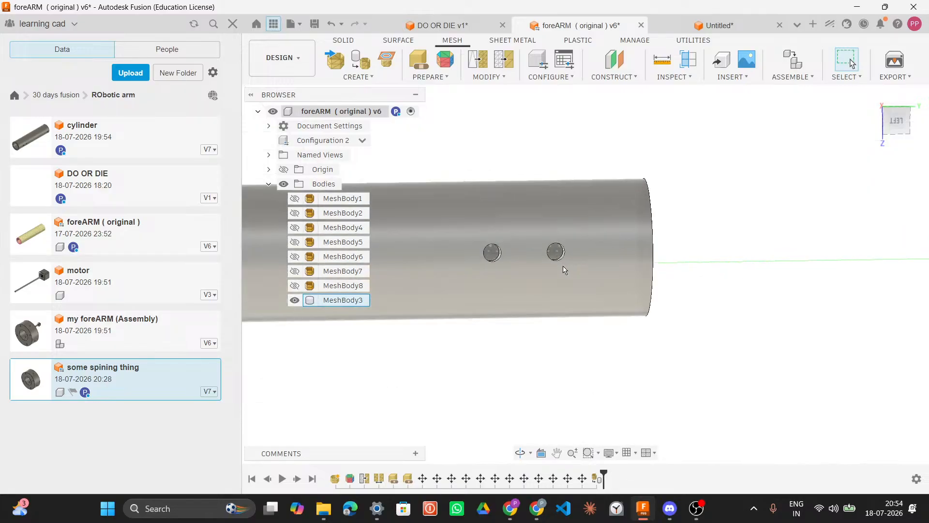
{"action": "scroll", "coordinate": [563, 269], "scroll_direction": "up", "scroll_amount": 2}
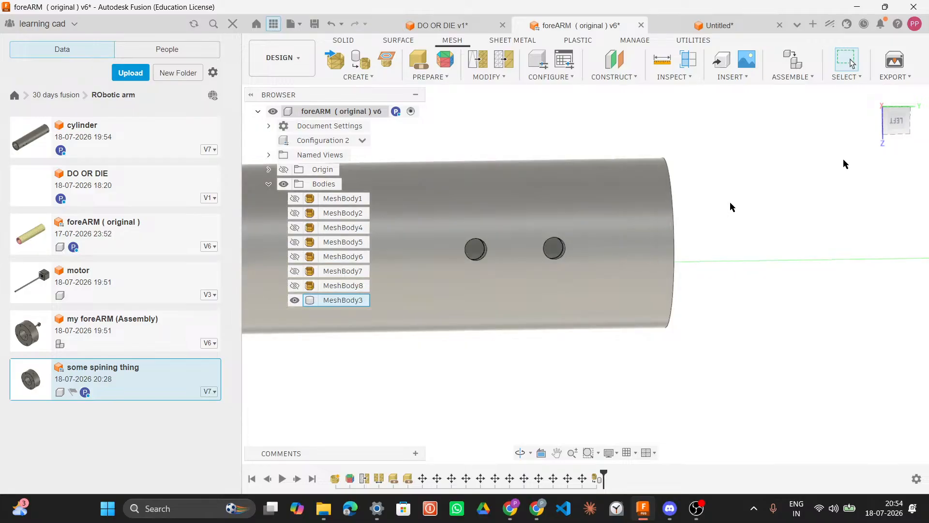
{"action": "left_click_drag", "start_coordinate": [892, 121], "coordinate": [855, 150]}
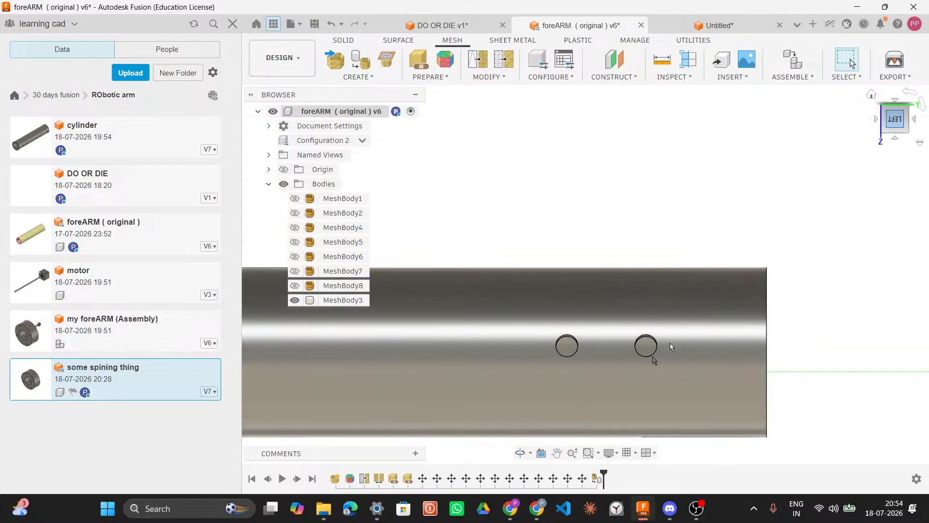
{"action": "scroll", "coordinate": [661, 350], "scroll_direction": "up", "scroll_amount": 1}
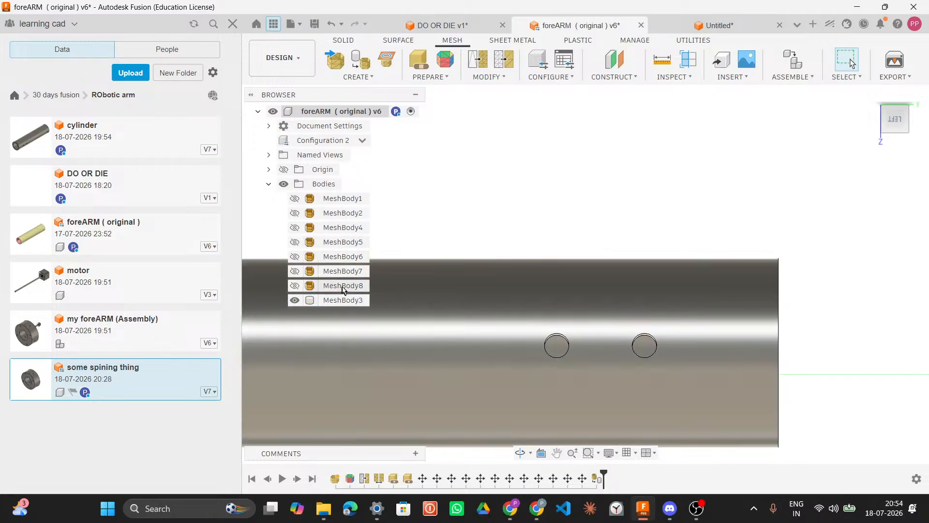
{"action": "left_click", "coordinate": [662, 60]}
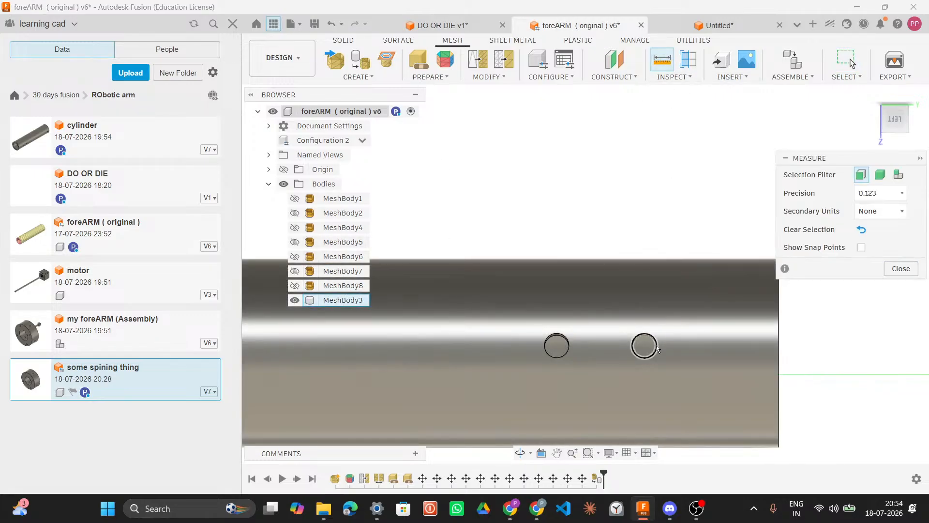
{"action": "left_click", "coordinate": [655, 346]}
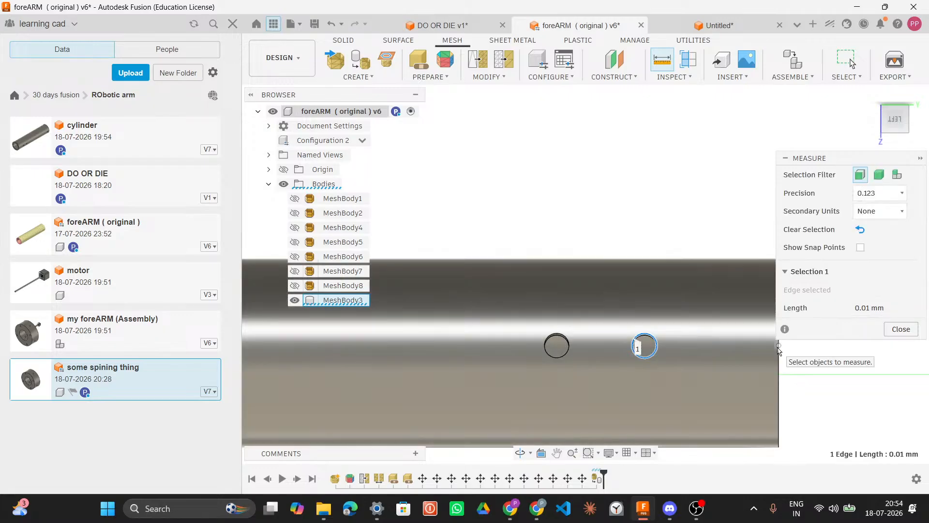
{"action": "left_click", "coordinate": [774, 350]}
{"action": "middle_click_drag", "start_coordinate": [660, 220], "coordinate": [587, 202]}
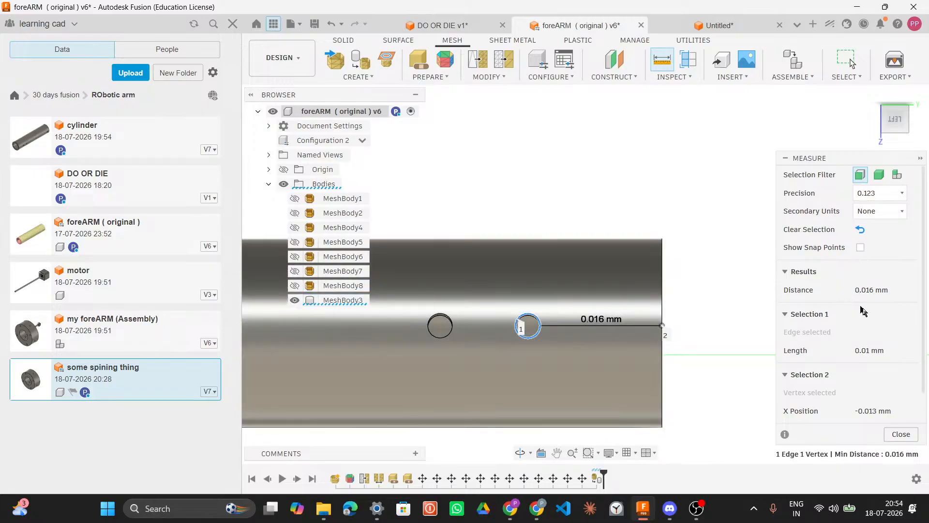
Step: Compare with the DO OR DIE sketch, then remeasure the rightmost hole's distance to the cylinder's end and close Measure
{"action": "left_click", "coordinate": [453, 32]}
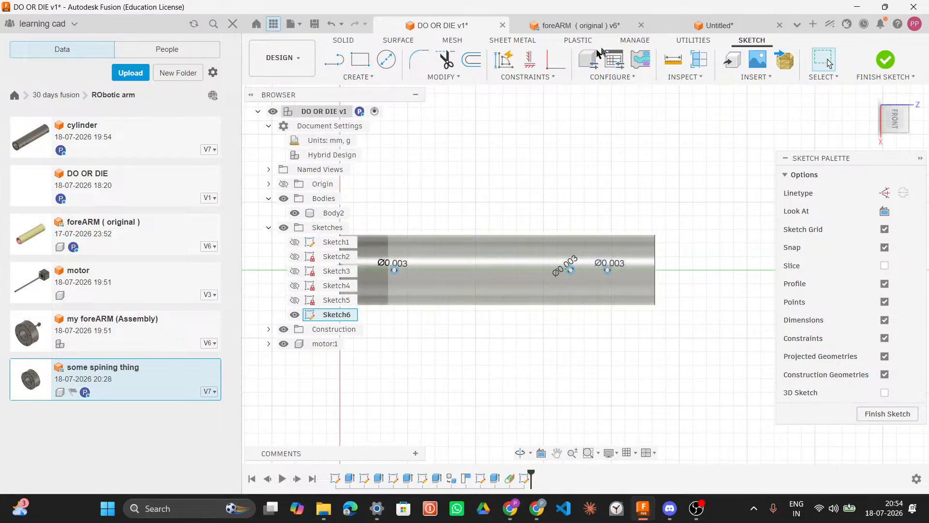
{"action": "left_click", "coordinate": [595, 30]}
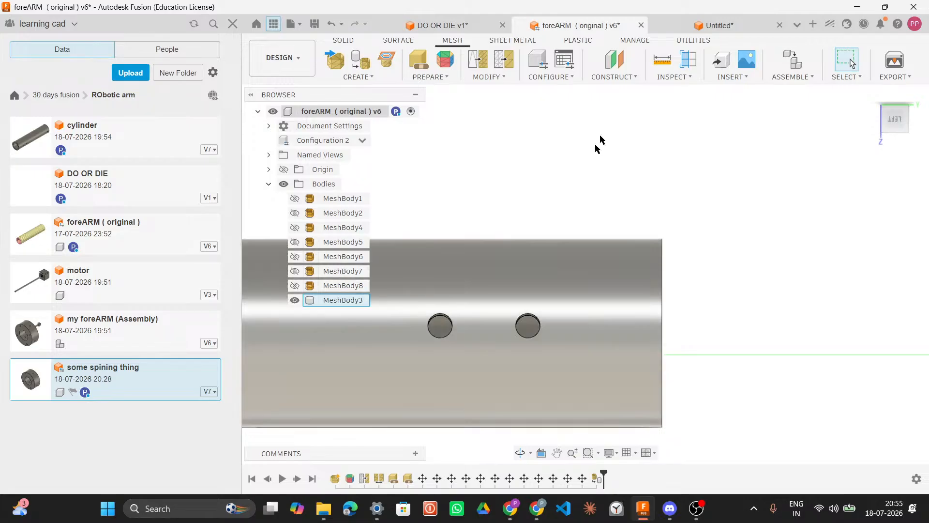
{"action": "key", "text": "i"}
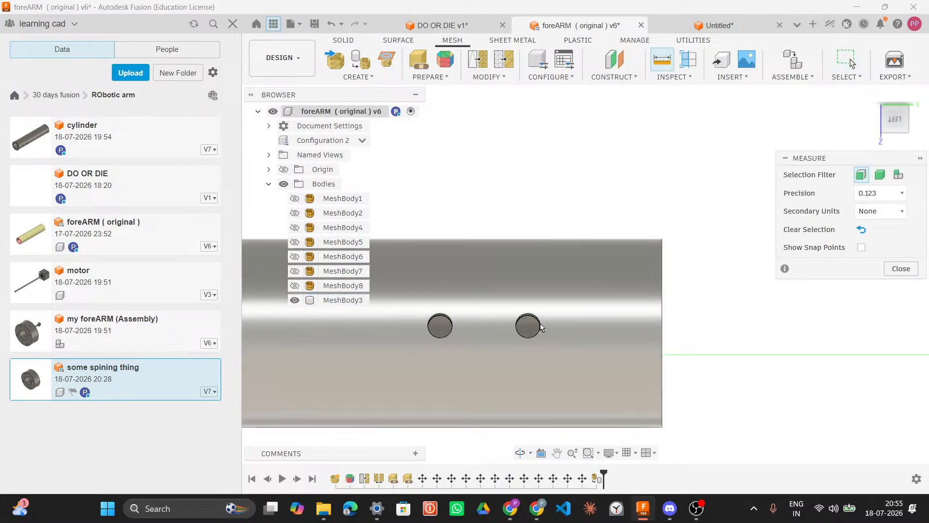
{"action": "left_click", "coordinate": [516, 327]}
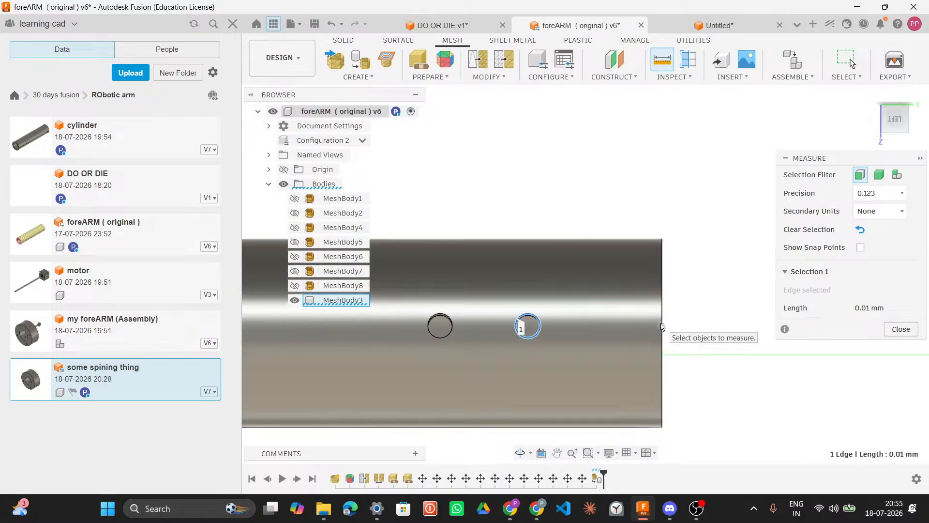
{"action": "left_click", "coordinate": [662, 325]}
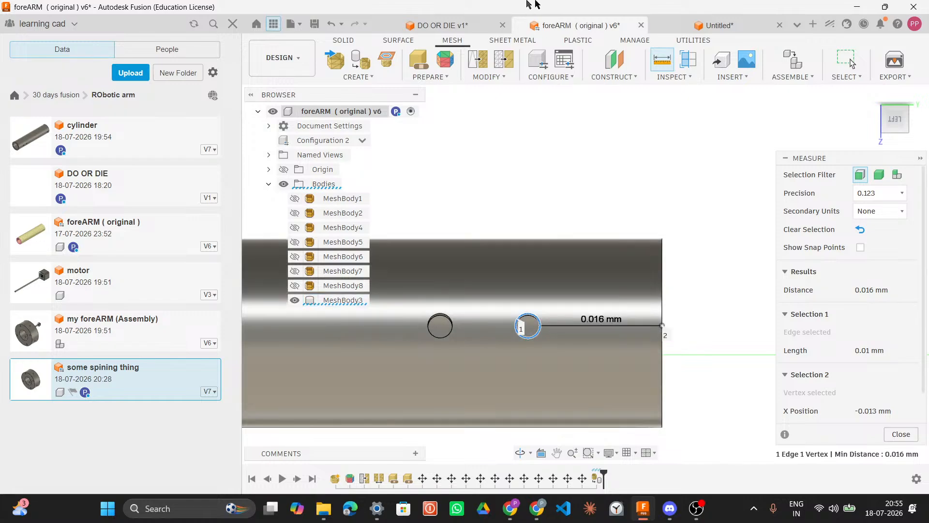
{"action": "key", "text": "Escape"}
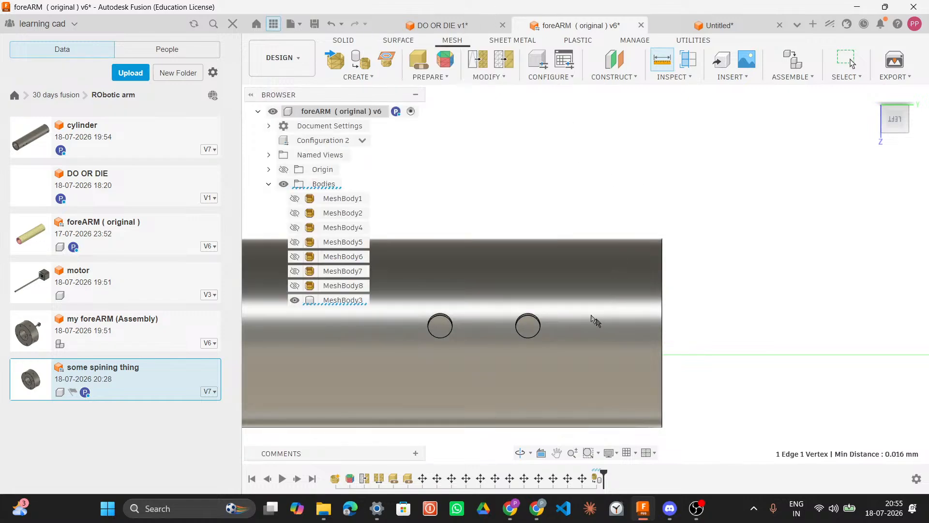
Step: In the DO OR DIE sketch, dimension the rightmost hole's centre to the cylinder's end and set it to 0.019
{"action": "key", "text": "ctrl+Tab"}
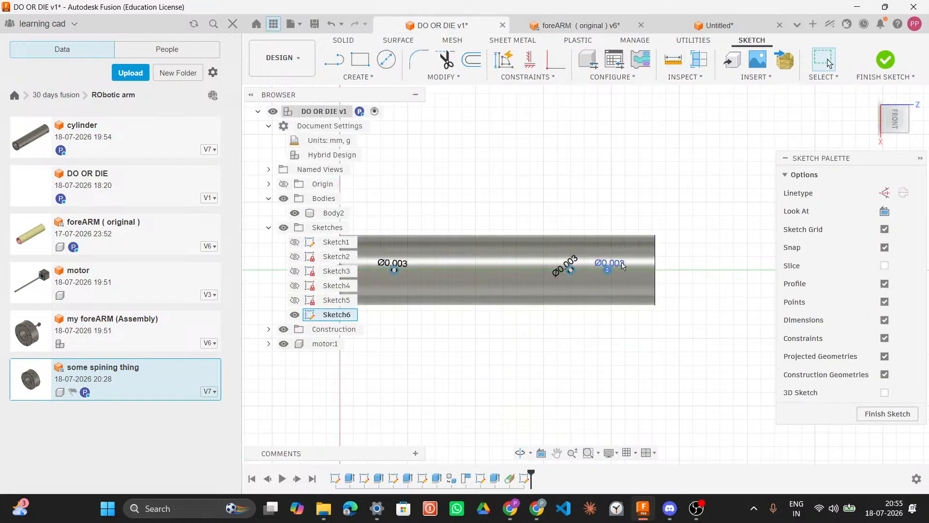
{"action": "scroll", "coordinate": [615, 271], "scroll_direction": "down", "scroll_amount": 3}
{"action": "scroll", "coordinate": [622, 268], "scroll_direction": "up", "scroll_amount": 2}
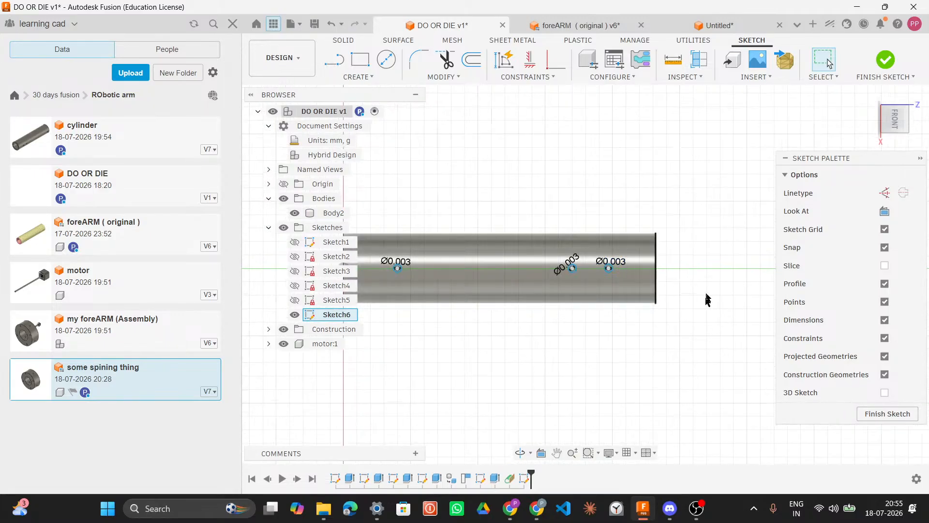
{"action": "left_click", "coordinate": [609, 269]}
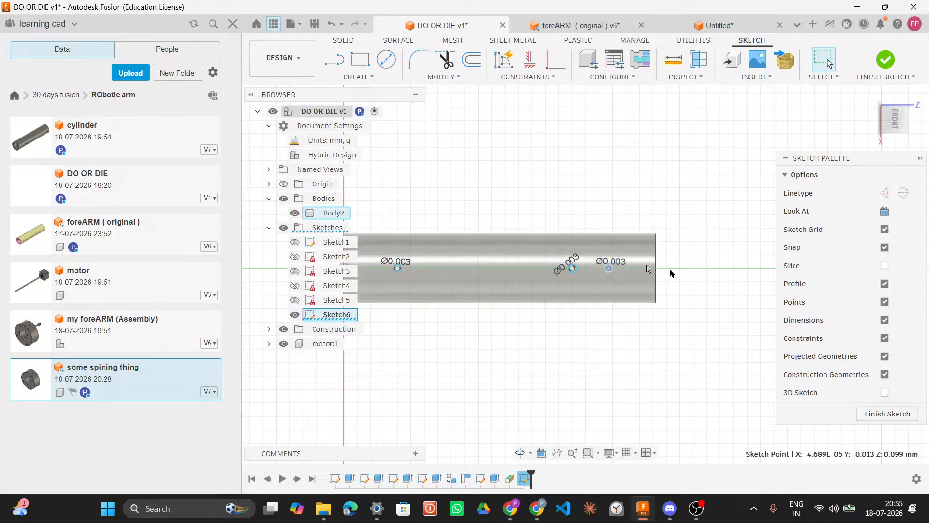
{"action": "left_click", "coordinate": [619, 260]}
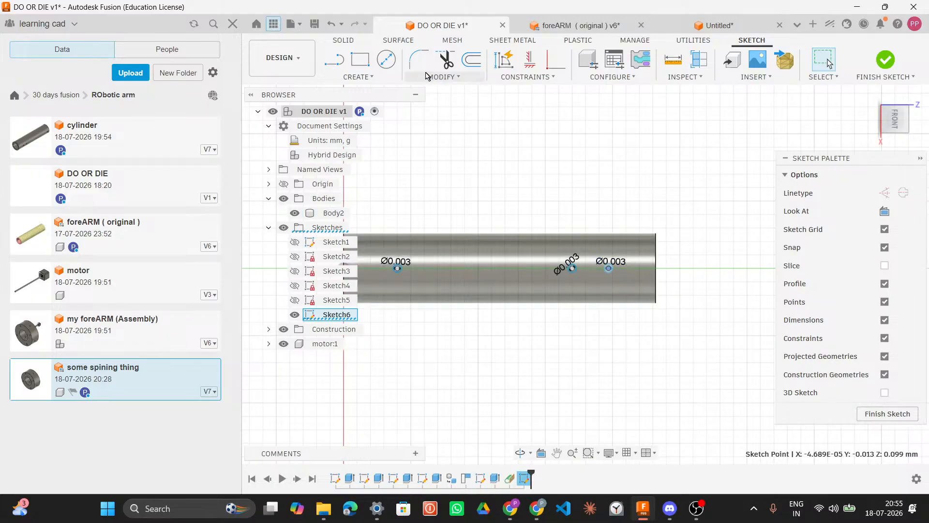
{"action": "left_click", "coordinate": [396, 76]}
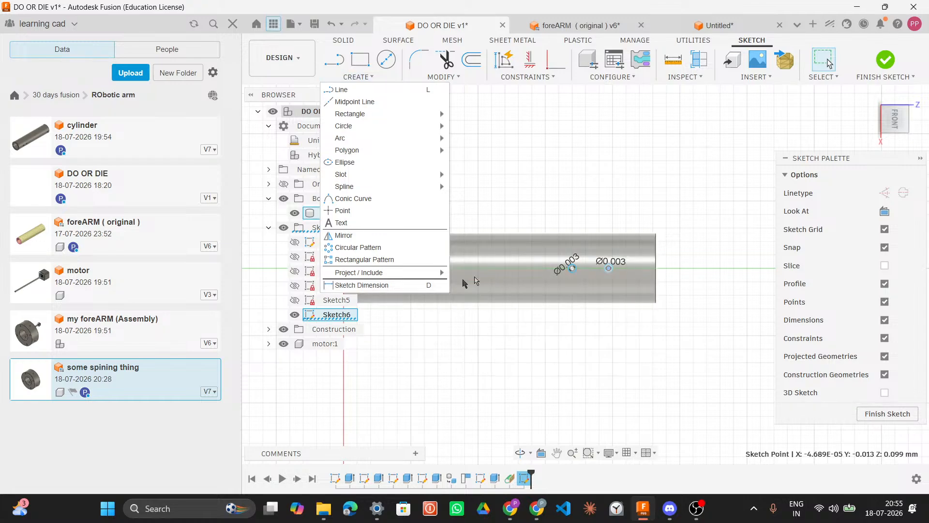
{"action": "left_click", "coordinate": [400, 286]}
{"action": "left_click", "coordinate": [655, 261]}
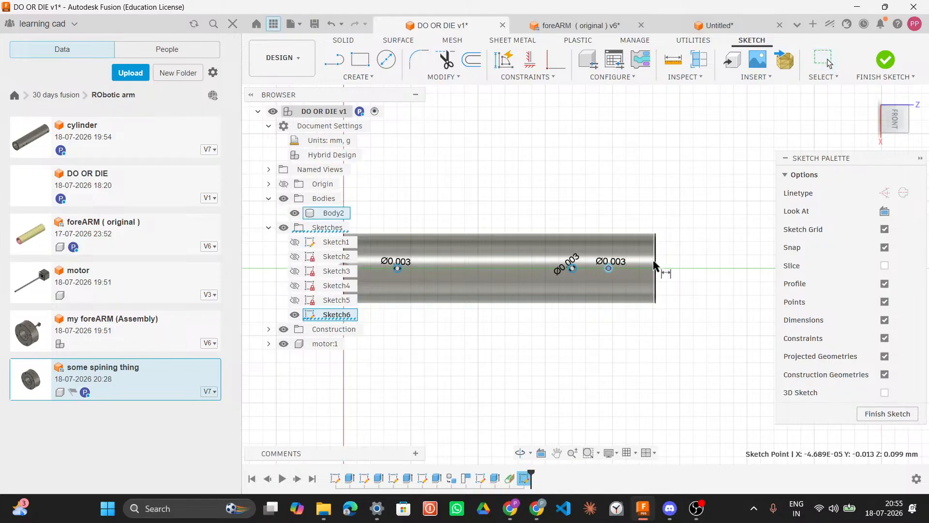
{"action": "left_click", "coordinate": [635, 196]}
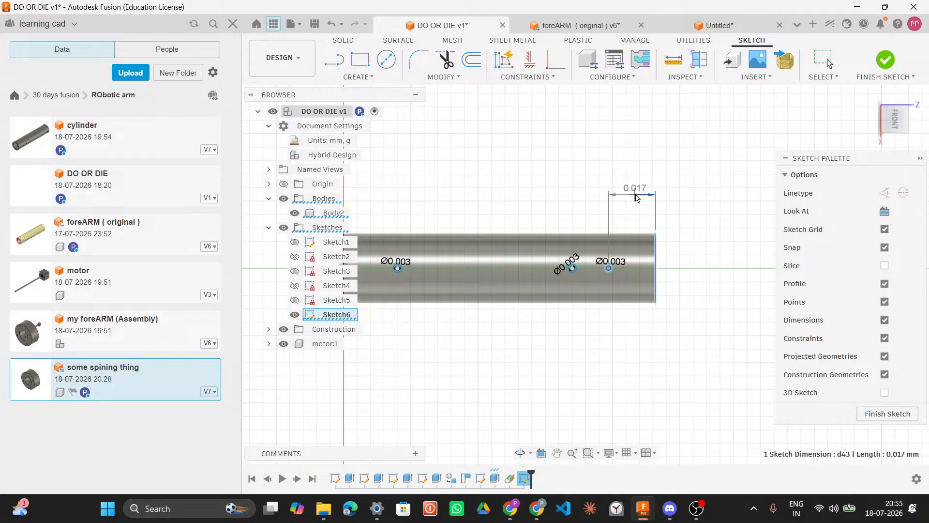
{"action": "type", "text": "0."}
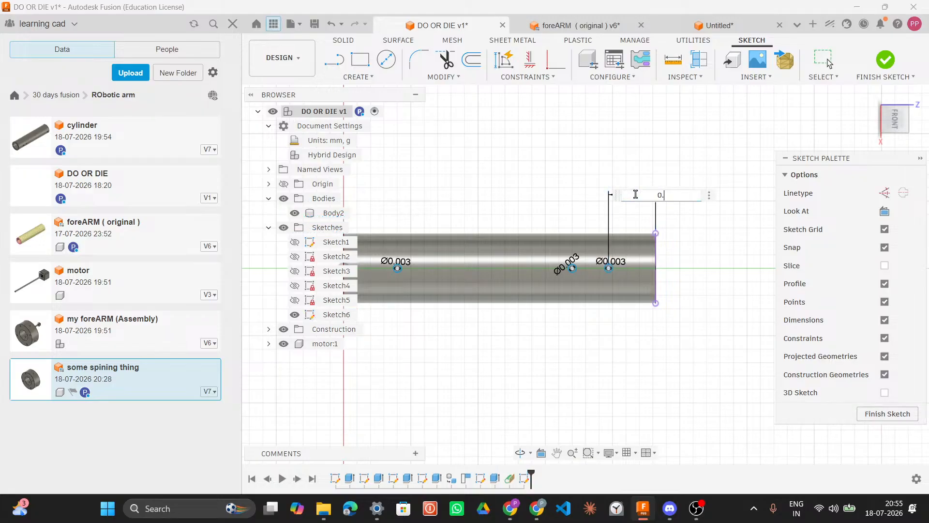
{"action": "type", "text": "019"}
{"action": "key", "text": "Return"}
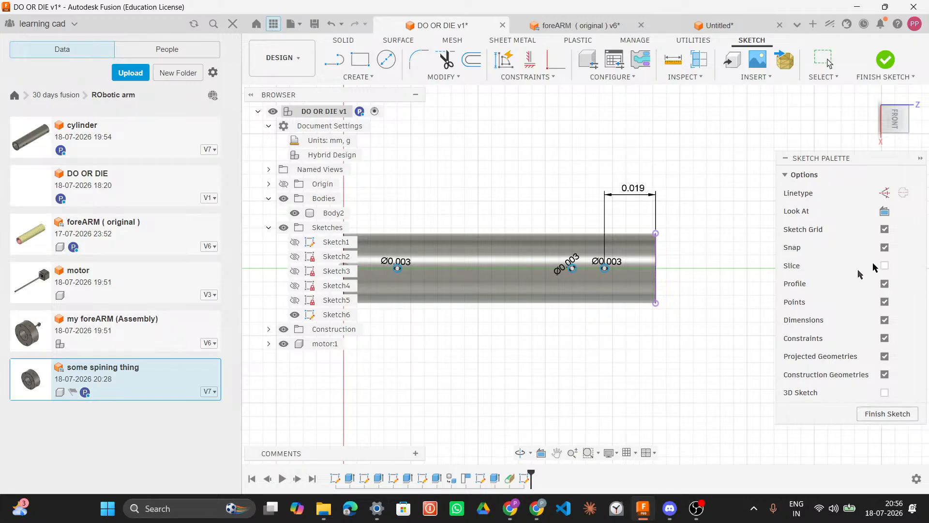
Step: Zoom out in the DO OR DIE and foreARM designs to examine the overall hole layout along the cylinder
{"action": "scroll", "coordinate": [734, 200], "scroll_direction": "down", "scroll_amount": 3}
{"action": "scroll", "coordinate": [734, 200], "scroll_direction": "down", "scroll_amount": 5}
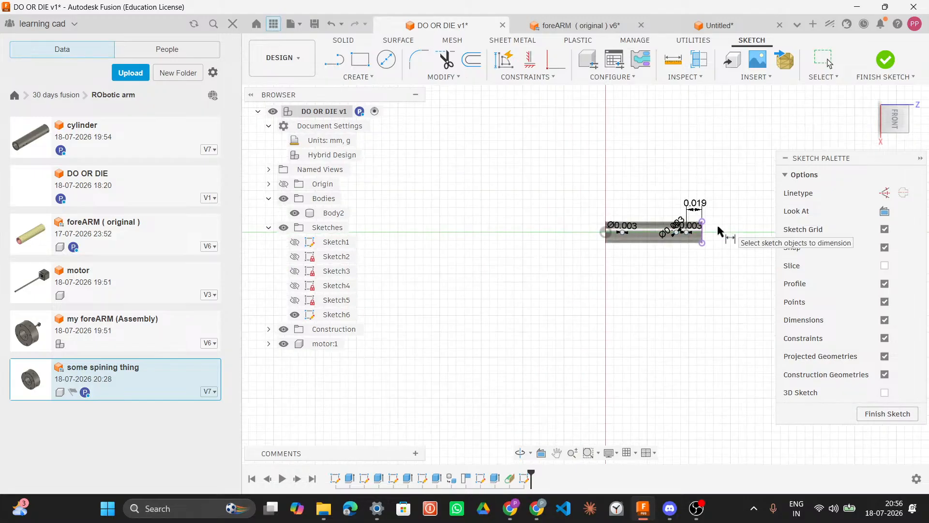
{"action": "scroll", "coordinate": [545, 286], "scroll_direction": "up", "scroll_amount": 2}
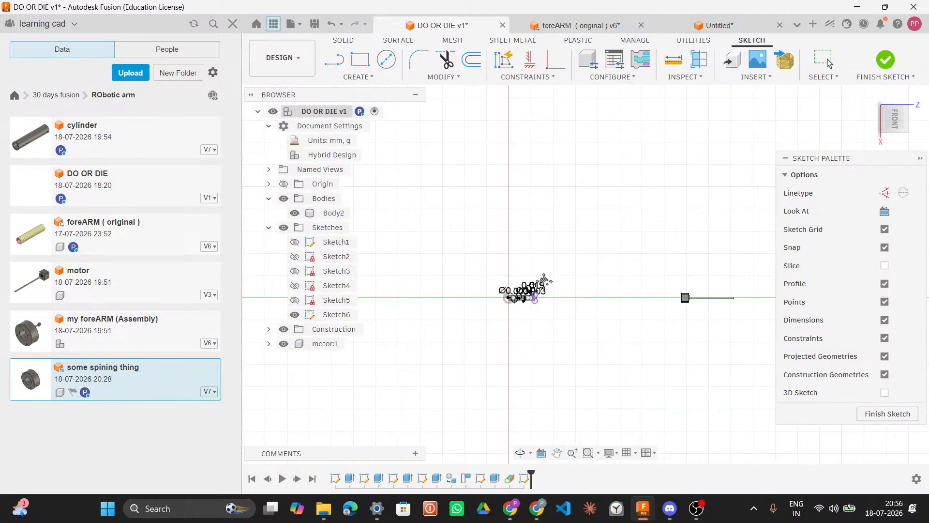
{"action": "scroll", "coordinate": [521, 322], "scroll_direction": "up", "scroll_amount": 3}
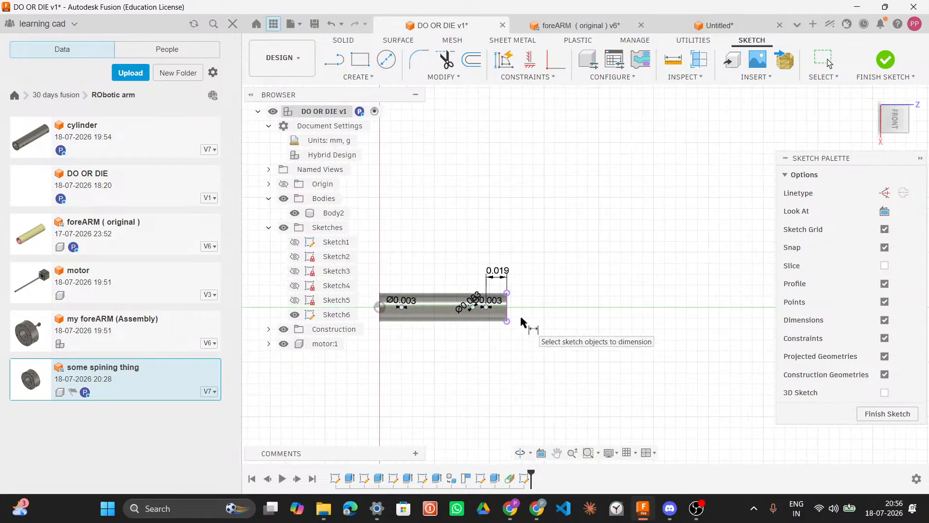
{"action": "scroll", "coordinate": [600, 275], "scroll_direction": "up", "scroll_amount": 4}
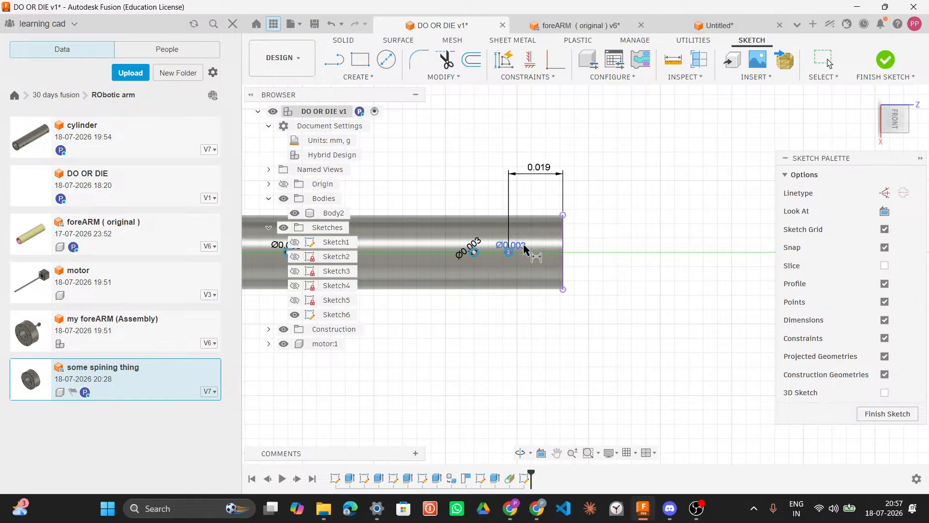
{"action": "scroll", "coordinate": [524, 250], "scroll_direction": "down", "scroll_amount": 1}
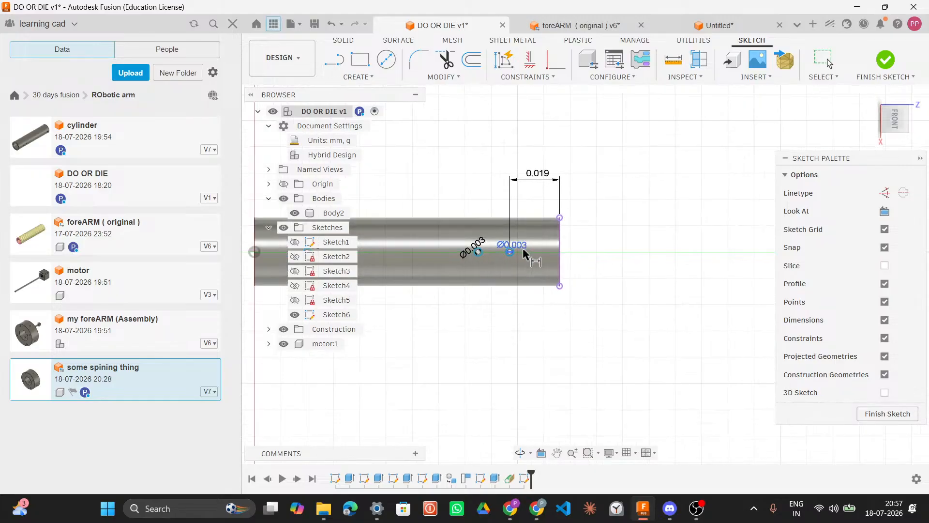
{"action": "mouse_move", "coordinate": [591, 247]}
{"action": "middle_mouse_down"}
{"action": "mouse_move", "coordinate": [618, 248]}
{"action": "mouse_move", "coordinate": [628, 261]}
{"action": "middle_mouse_up"}
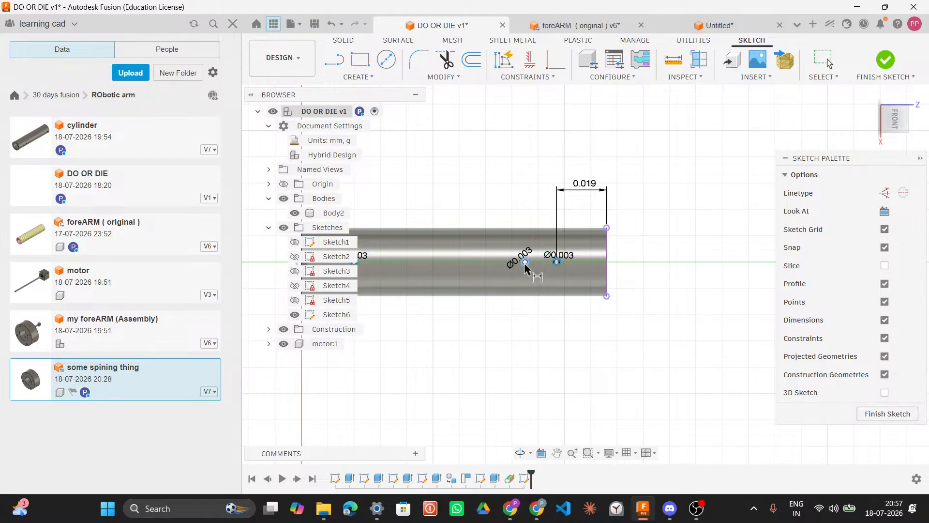
{"action": "left_click", "coordinate": [586, 28]}
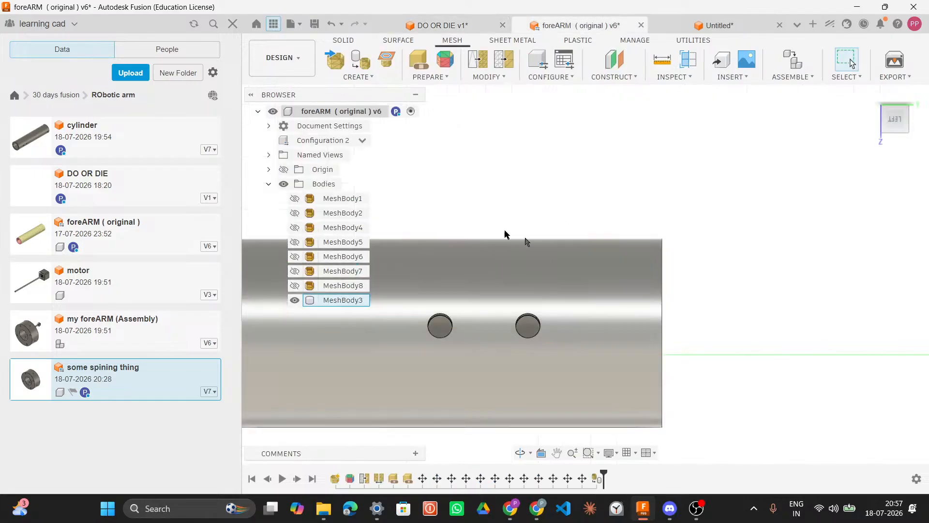
{"action": "scroll", "coordinate": [668, 198], "scroll_direction": "down", "scroll_amount": 6}
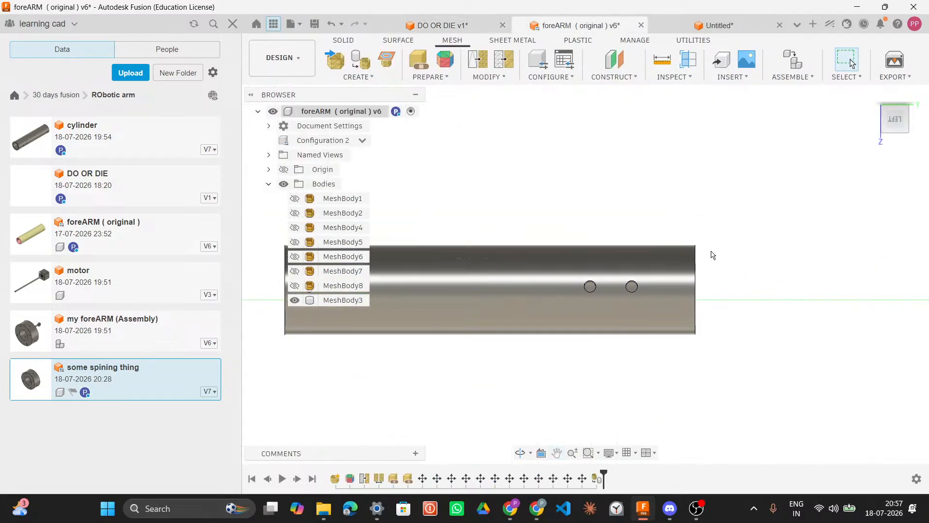
{"action": "scroll", "coordinate": [711, 251], "scroll_direction": "down", "scroll_amount": 1}
{"action": "middle_click_drag", "start_coordinate": [711, 252], "coordinate": [714, 269]}
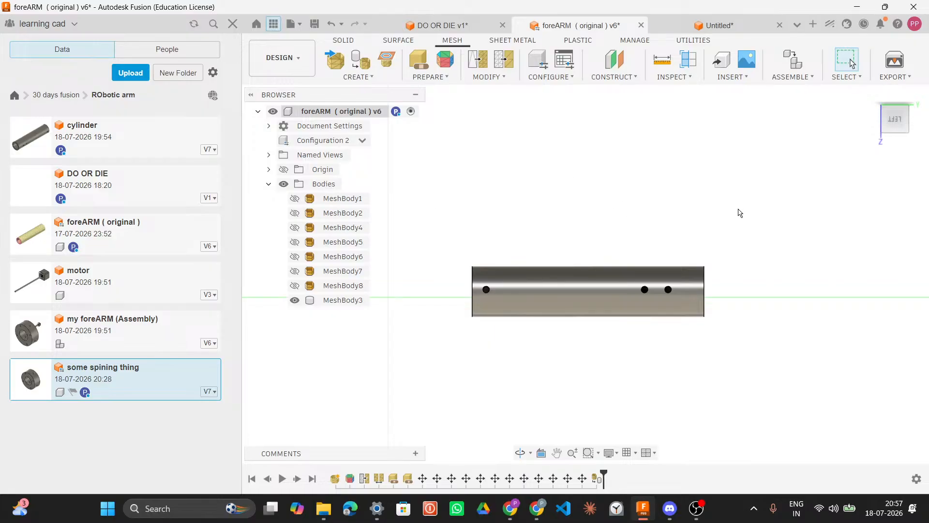
{"action": "scroll", "coordinate": [739, 213], "scroll_direction": "down", "scroll_amount": 2}
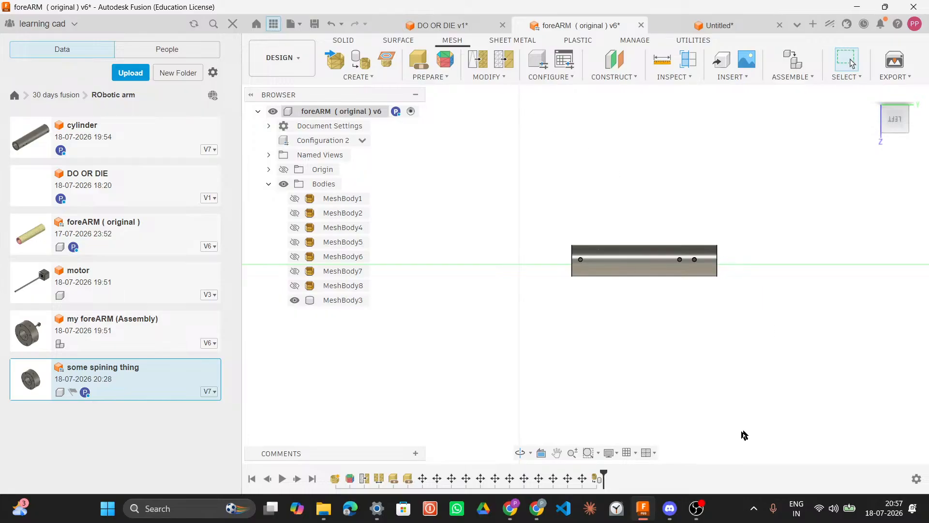
{"action": "left_click", "coordinate": [676, 507]}
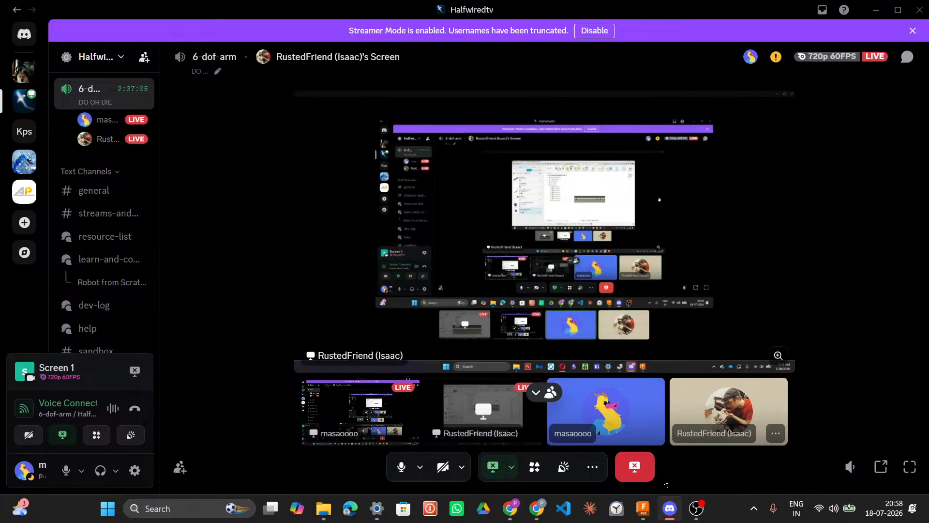
{"action": "mouse_move", "coordinate": [697, 519]}
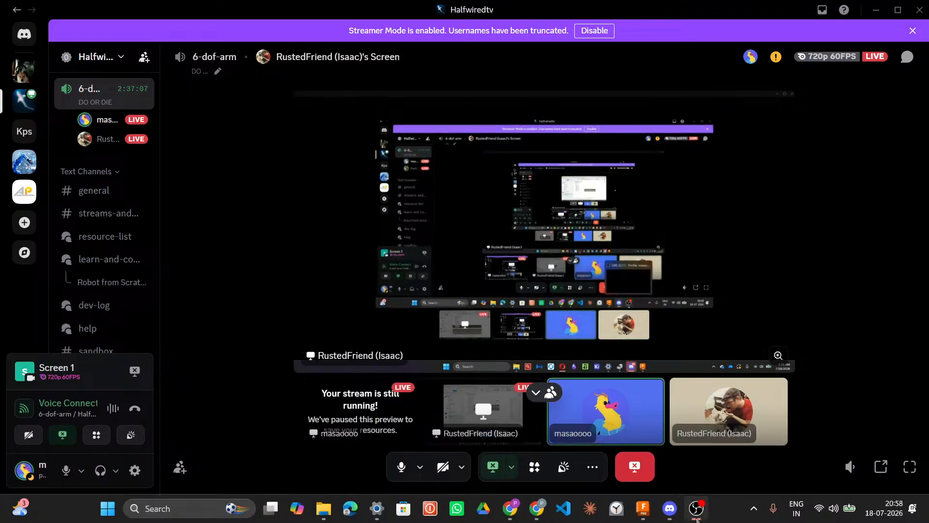
{"action": "left_click", "coordinate": [651, 519]}
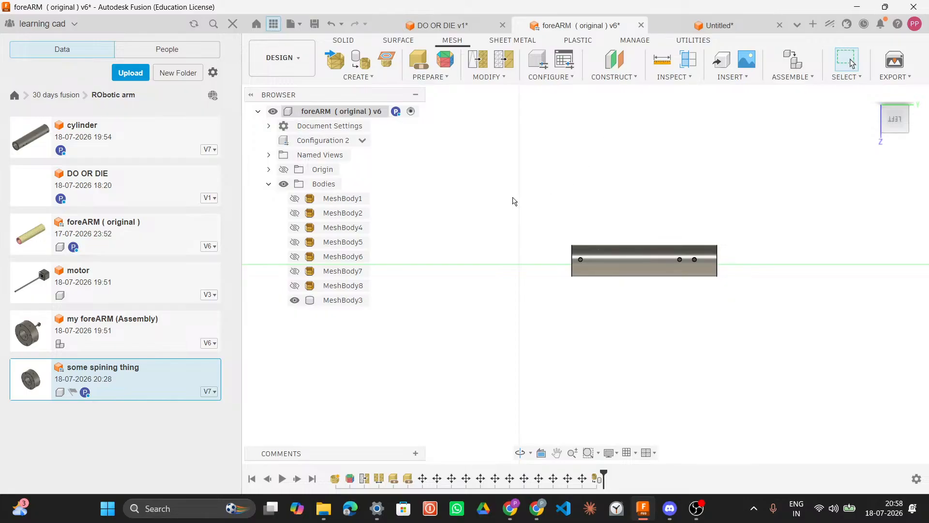
Step: Switch between the foreARM and DO OR DIE designs to compare the cylinder's hole positions
{"action": "scroll", "coordinate": [514, 200], "scroll_direction": "down", "scroll_amount": 3}
{"action": "scroll", "coordinate": [513, 198], "scroll_direction": "down", "scroll_amount": 1}
{"action": "middle_click_drag", "start_coordinate": [514, 197], "coordinate": [499, 219]}
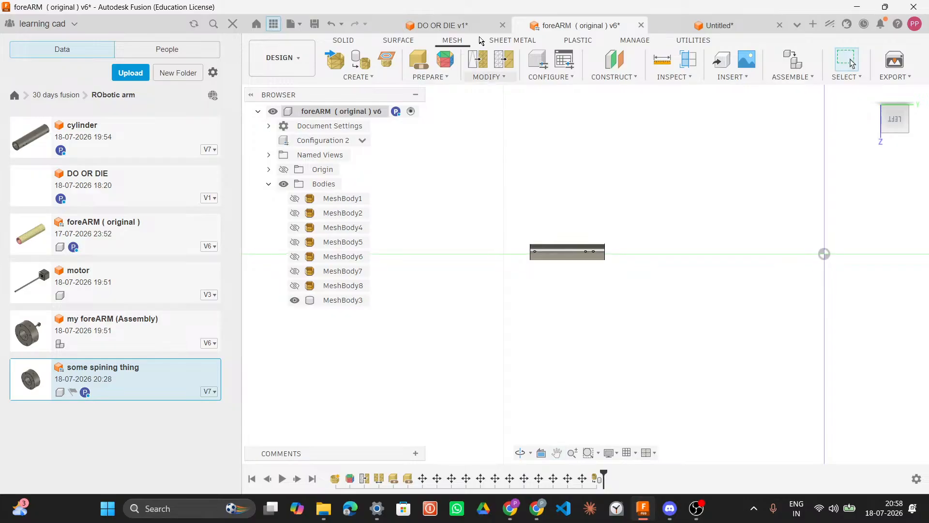
{"action": "left_click", "coordinate": [468, 26]}
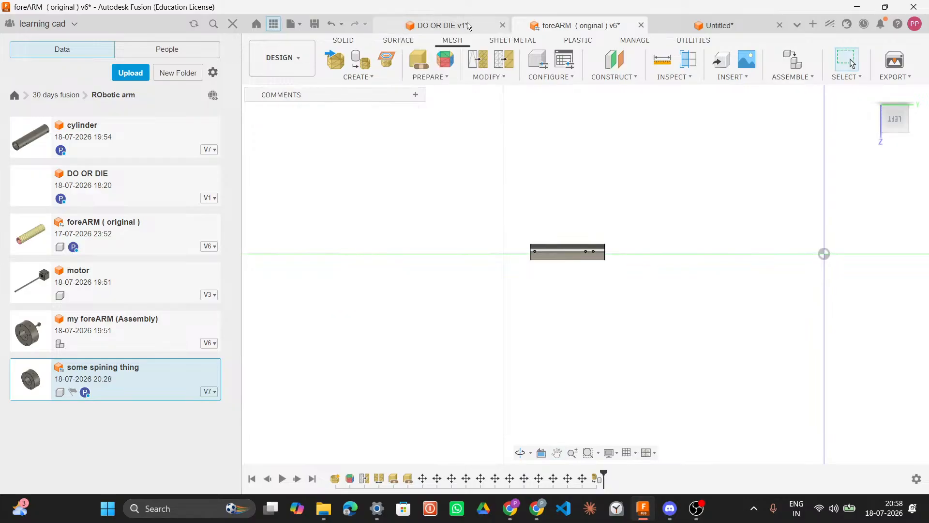
{"action": "left_click", "coordinate": [541, 25]}
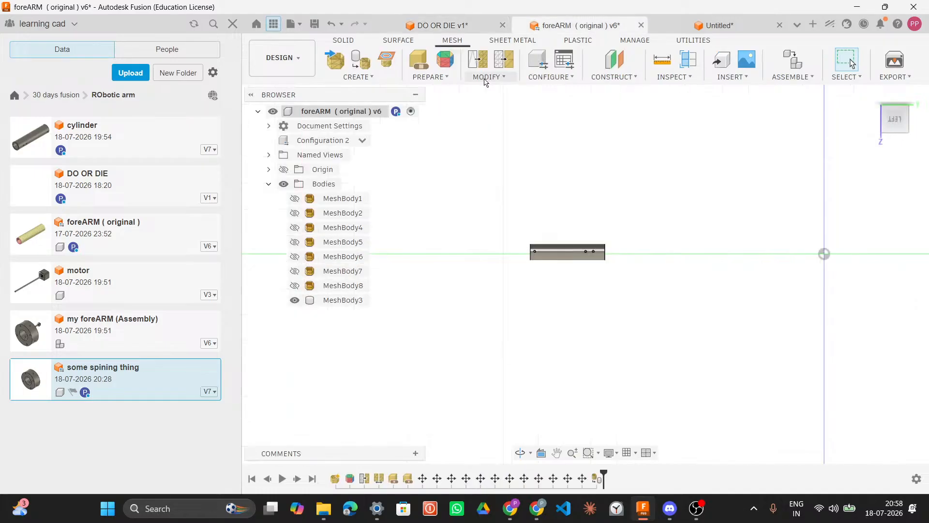
{"action": "left_click", "coordinate": [486, 77]}
{"action": "left_click", "coordinate": [349, 41]}
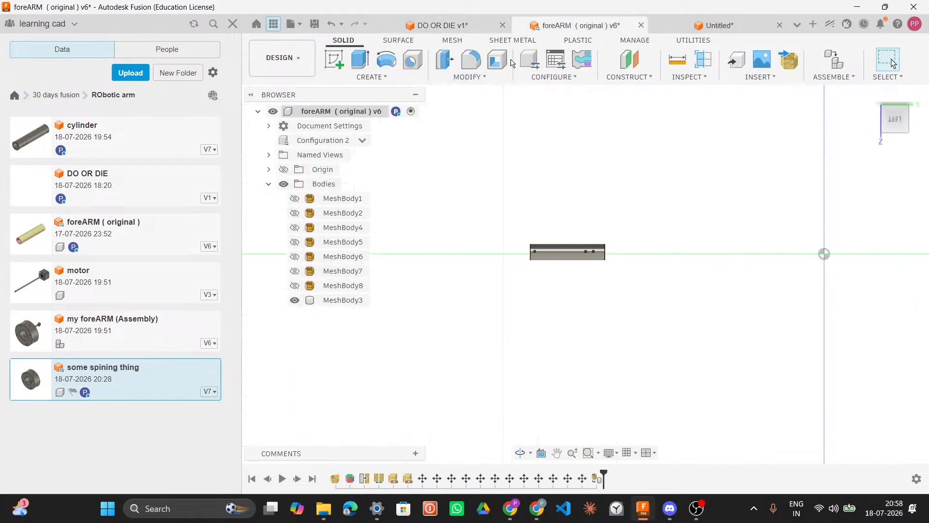
{"action": "left_click", "coordinate": [493, 77]}
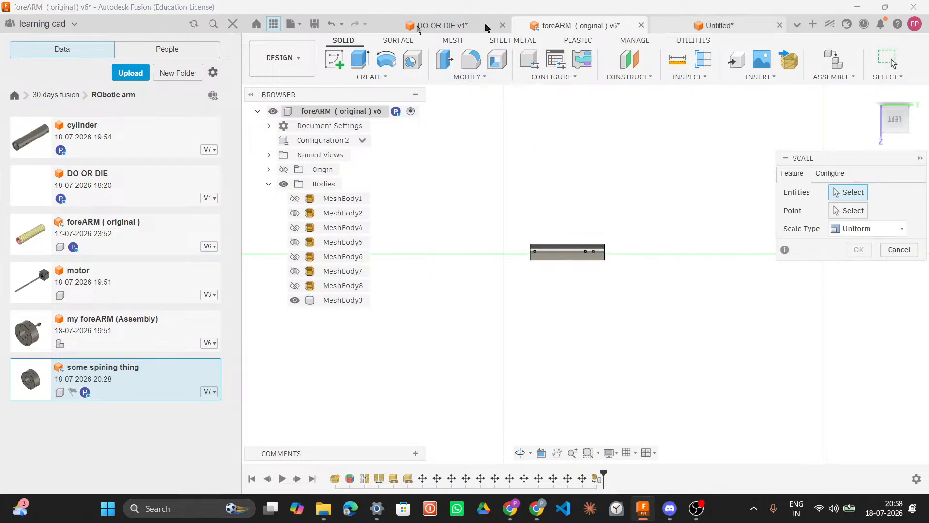
Step: Open the my foreARM (Assembly) design and start the Scale command
{"action": "left_click", "coordinate": [84, 327]}
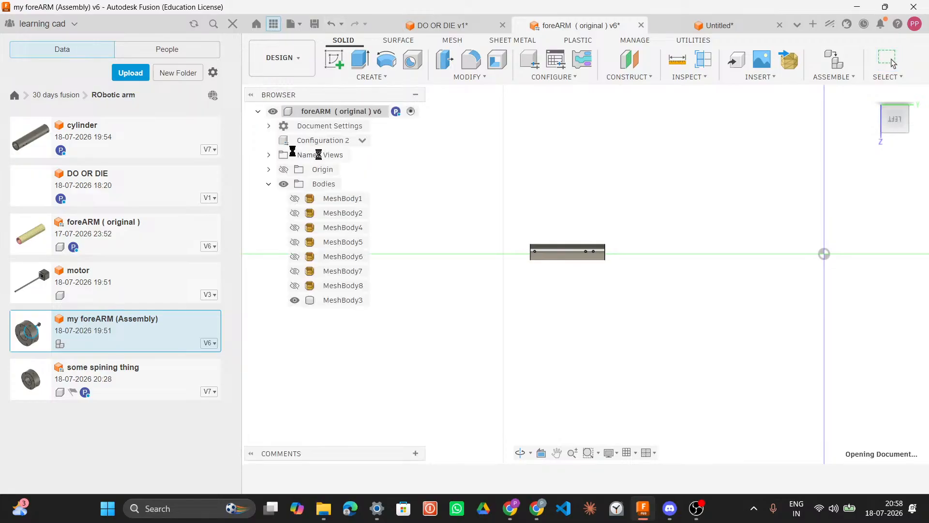
{"action": "mouse_move", "coordinate": [285, 113]}
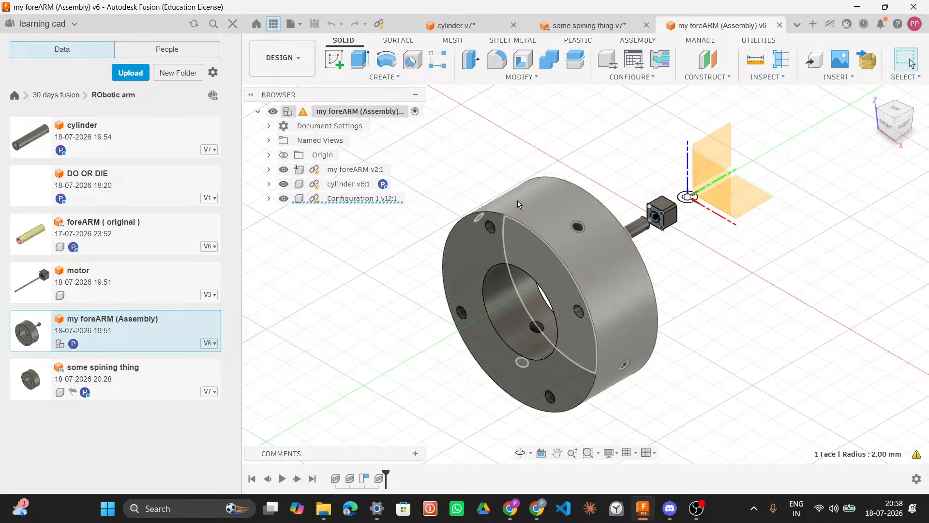
{"action": "left_click", "coordinate": [481, 78]}
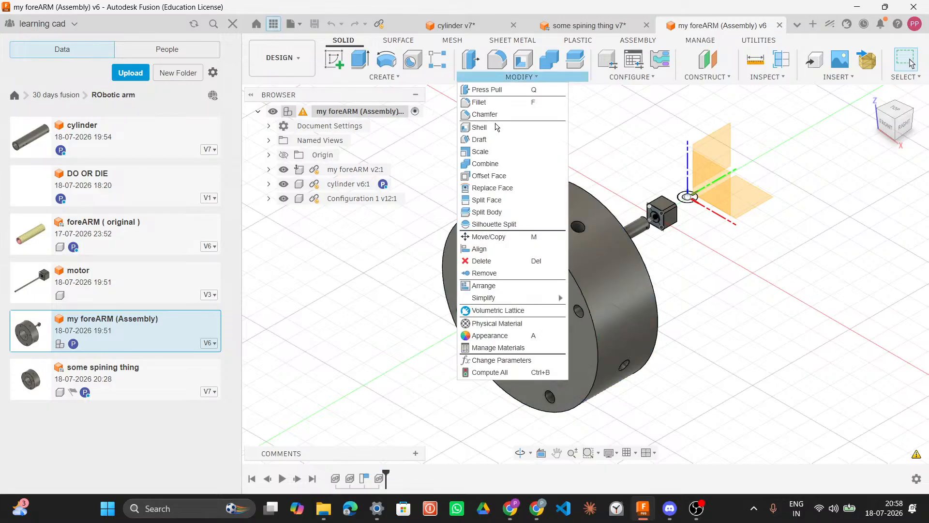
{"action": "left_click", "coordinate": [497, 157]}
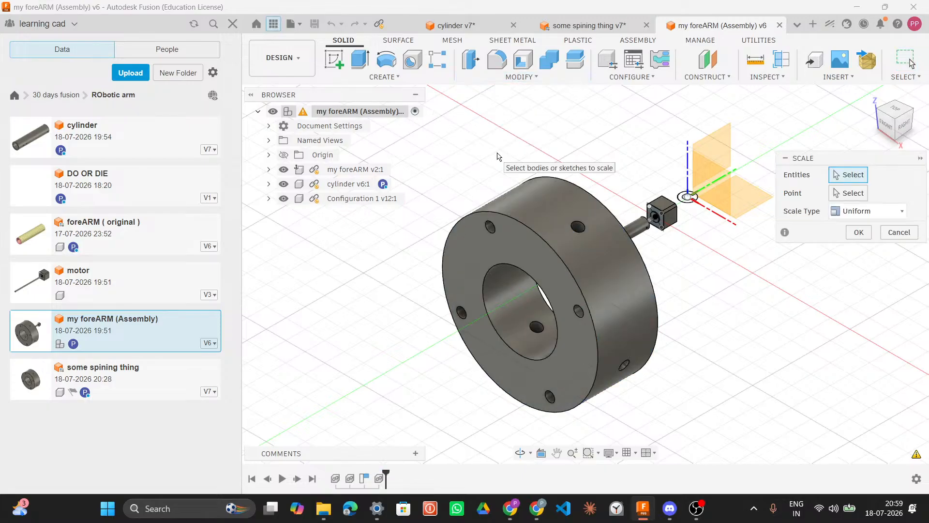
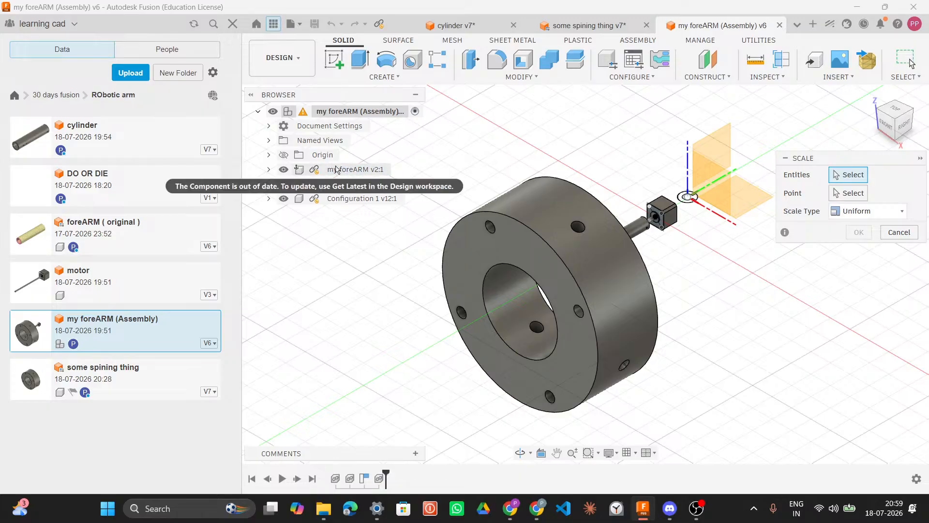
Step: Cancel the Scale command in the assembly
{"action": "left_click", "coordinate": [902, 234]}
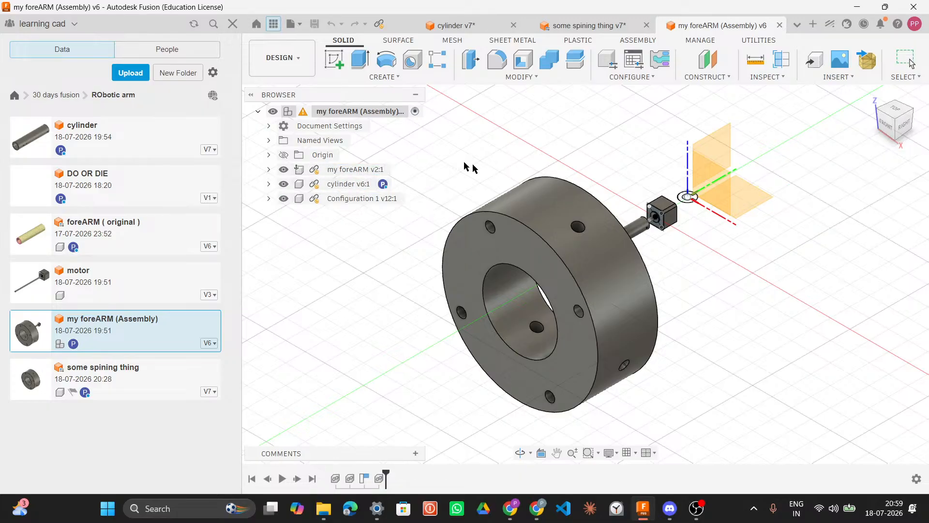
{"action": "right_click", "coordinate": [355, 200]}
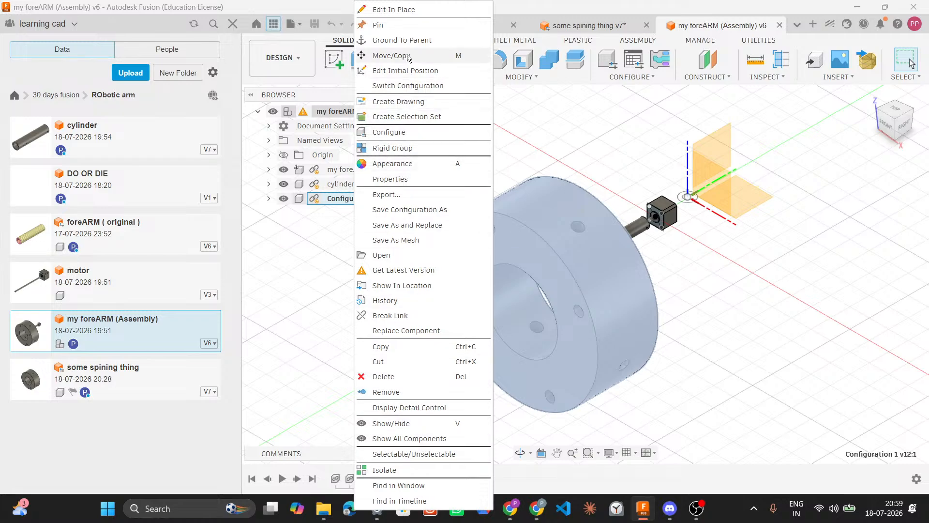
{"action": "left_click", "coordinate": [579, 103]}
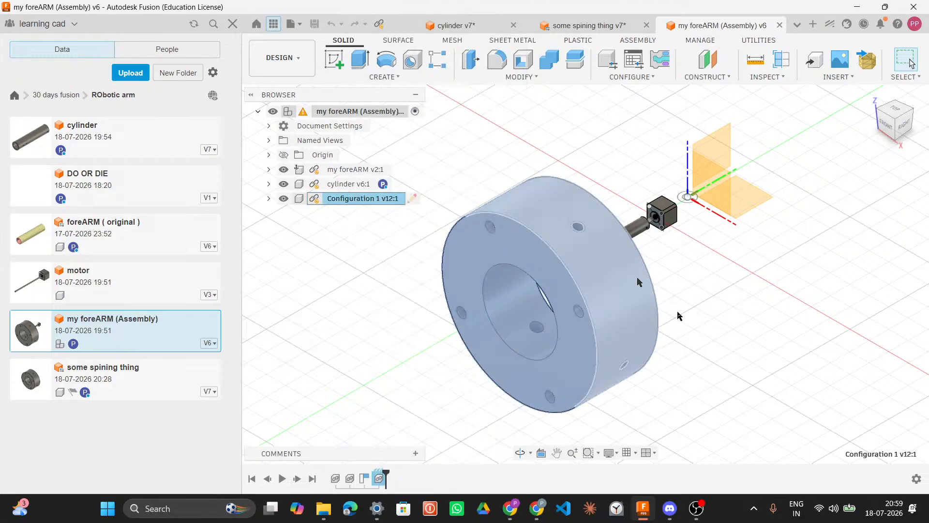
Step: Hide the Configuration 1 component to expose the cylinder inside the assembly
{"action": "scroll", "coordinate": [591, 276], "scroll_direction": "up", "scroll_amount": 10}
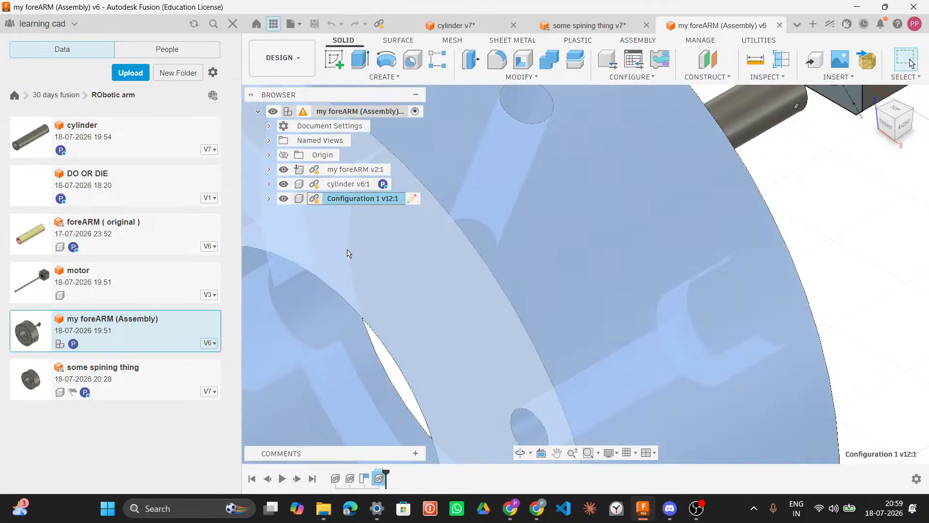
{"action": "left_click", "coordinate": [284, 198]}
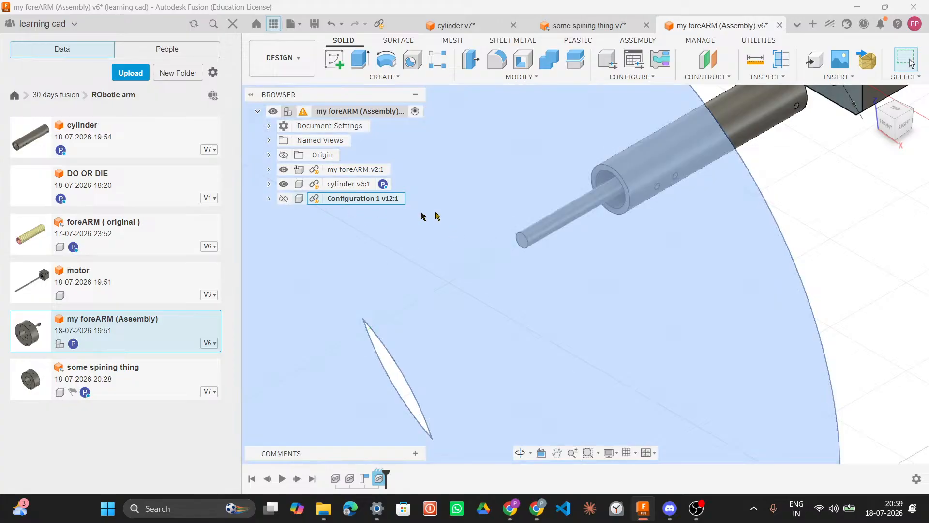
{"action": "left_click", "coordinate": [835, 219]}
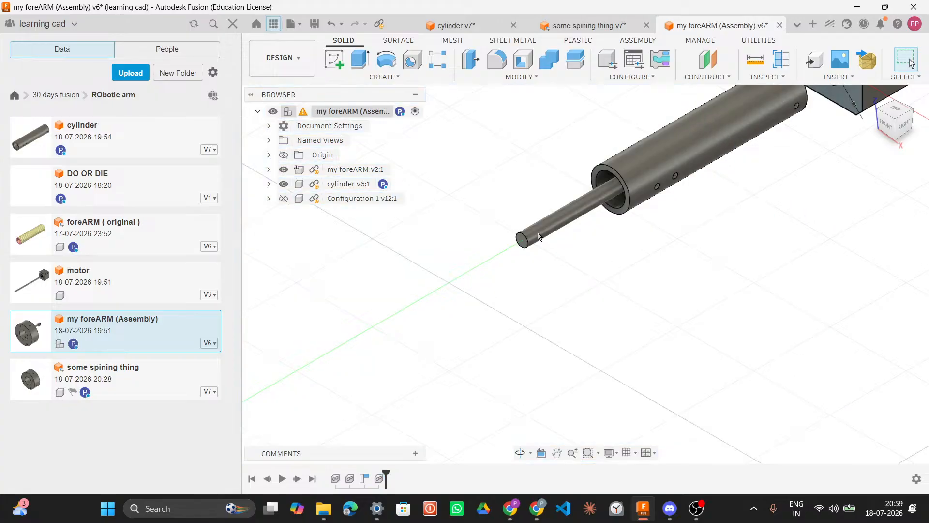
Step: Examine the cylinder's open end and rod in the assembly, briefly checking the cylinder design
{"action": "scroll", "coordinate": [532, 240], "scroll_direction": "up", "scroll_amount": 4}
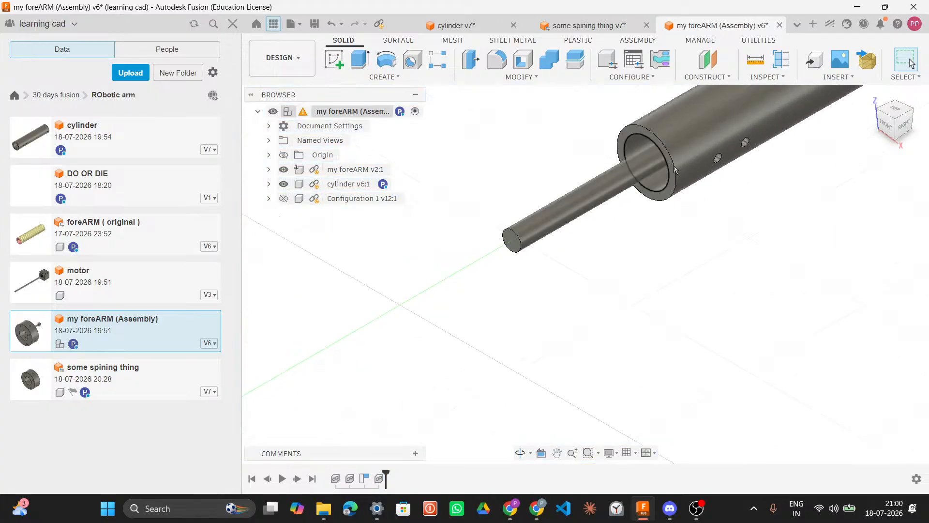
{"action": "middle_click_drag", "start_coordinate": [726, 148], "coordinate": [670, 141], "text": "shift"}
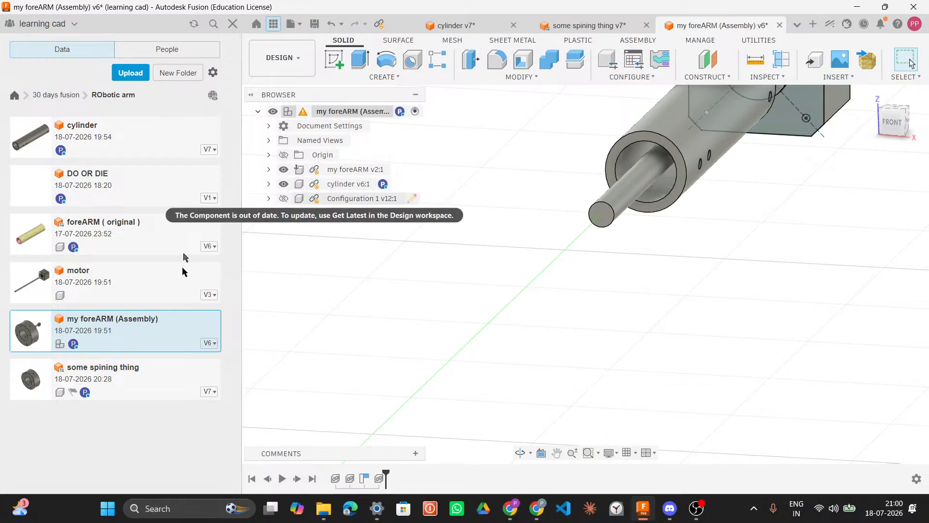
{"action": "left_click", "coordinate": [673, 147]}
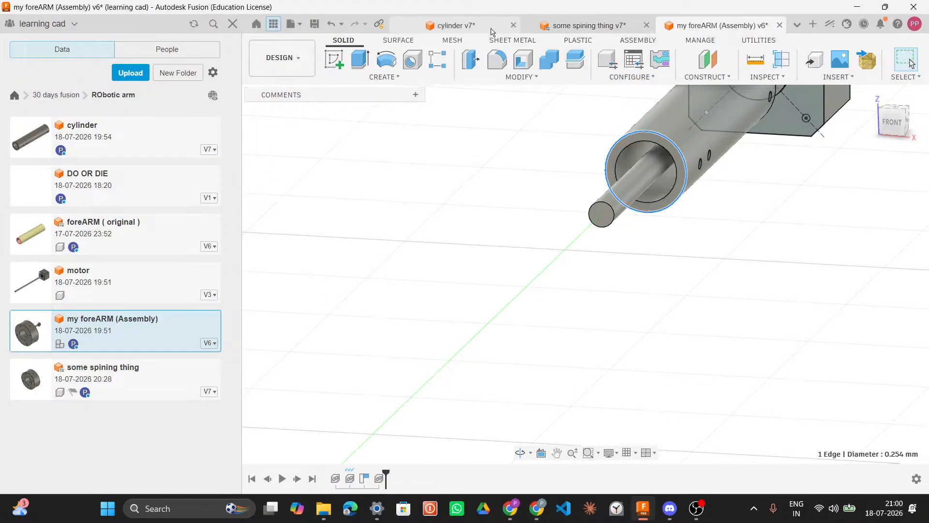
{"action": "left_click", "coordinate": [451, 25]}
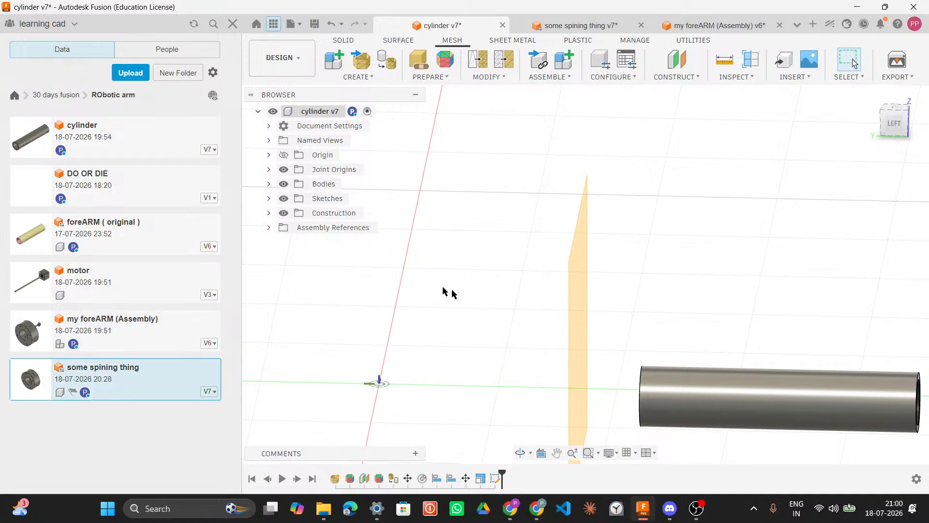
{"action": "scroll", "coordinate": [454, 295], "scroll_direction": "down", "scroll_amount": 3}
{"action": "scroll", "coordinate": [454, 294], "scroll_direction": "down", "scroll_amount": 2}
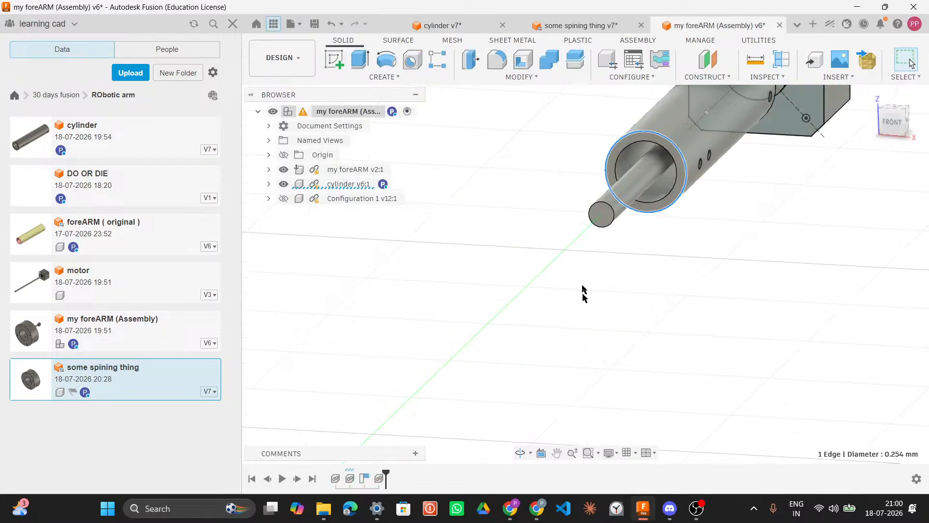
{"action": "scroll", "coordinate": [689, 234], "scroll_direction": "down", "scroll_amount": 1}
{"action": "scroll", "coordinate": [689, 237], "scroll_direction": "down", "scroll_amount": 4}
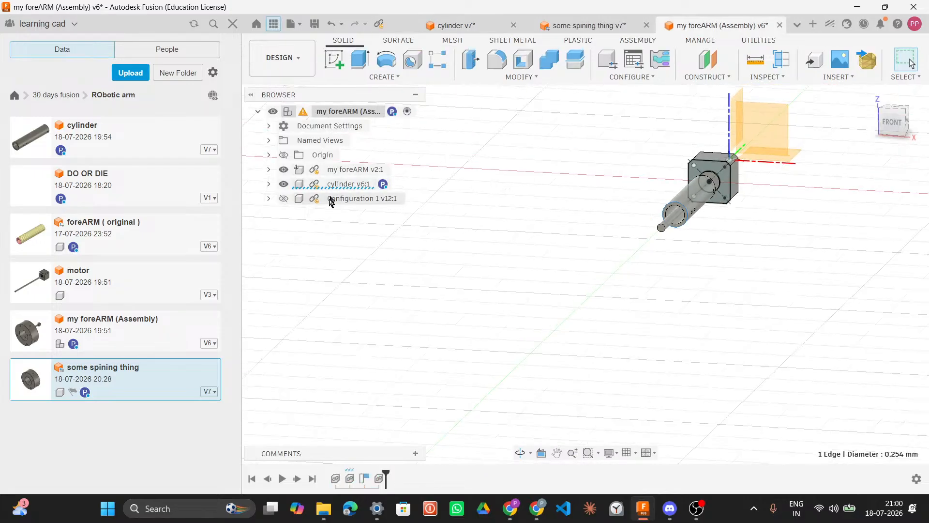
Step: Show the Configuration 1 component again in the assembly
{"action": "left_click", "coordinate": [284, 198]}
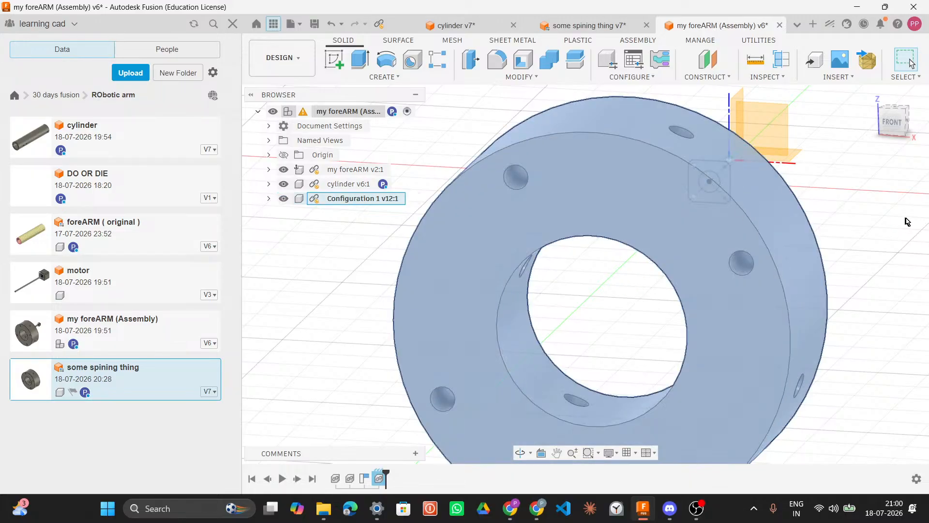
{"action": "key", "text": "Escape"}
{"action": "scroll", "coordinate": [516, 292], "scroll_direction": "down", "scroll_amount": 5}
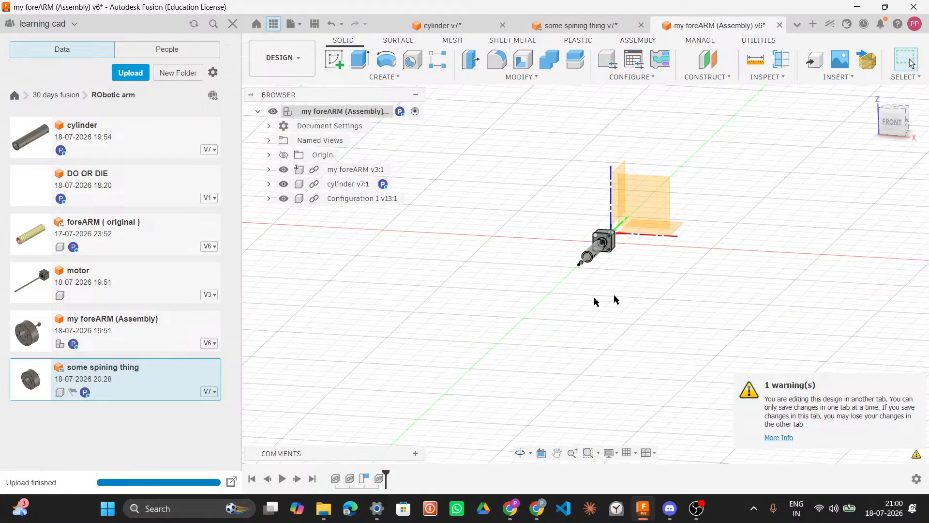
Step: Examine the updated assembly's motor, cylinder and rod from several angles
{"action": "scroll", "coordinate": [583, 267], "scroll_direction": "up", "scroll_amount": 5}
{"action": "scroll", "coordinate": [592, 276], "scroll_direction": "up", "scroll_amount": 8}
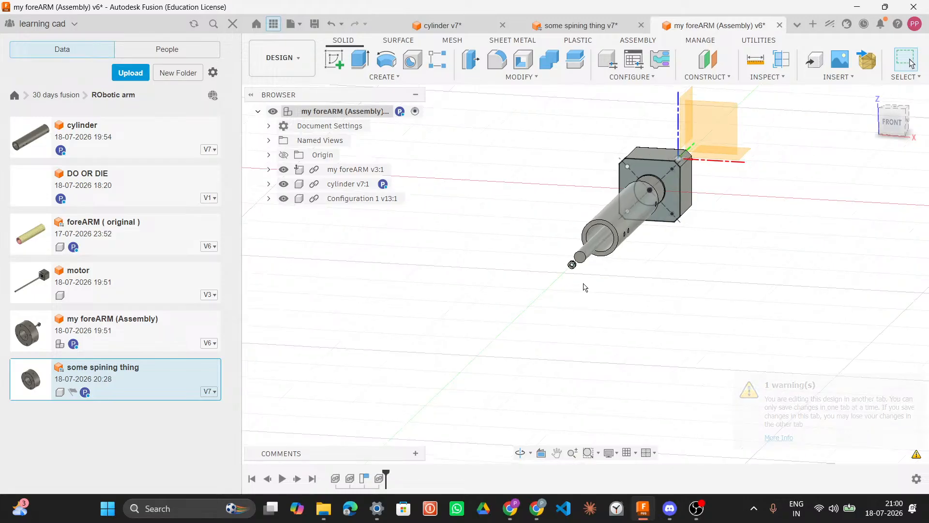
{"action": "middle_click_drag", "start_coordinate": [565, 296], "coordinate": [541, 313]}
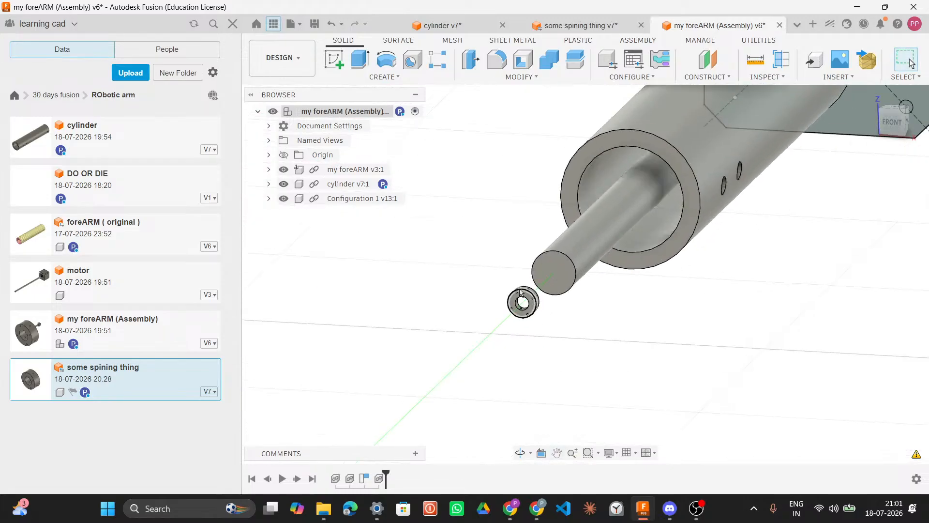
{"action": "scroll", "coordinate": [542, 303], "scroll_direction": "up", "scroll_amount": 2}
{"action": "scroll", "coordinate": [540, 305], "scroll_direction": "down", "scroll_amount": 6}
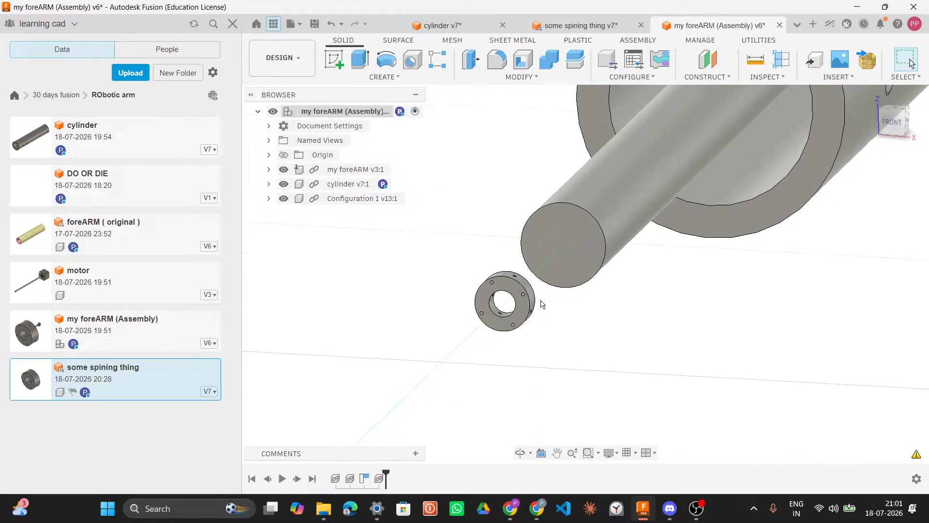
{"action": "middle_click_drag", "start_coordinate": [637, 263], "coordinate": [582, 326]}
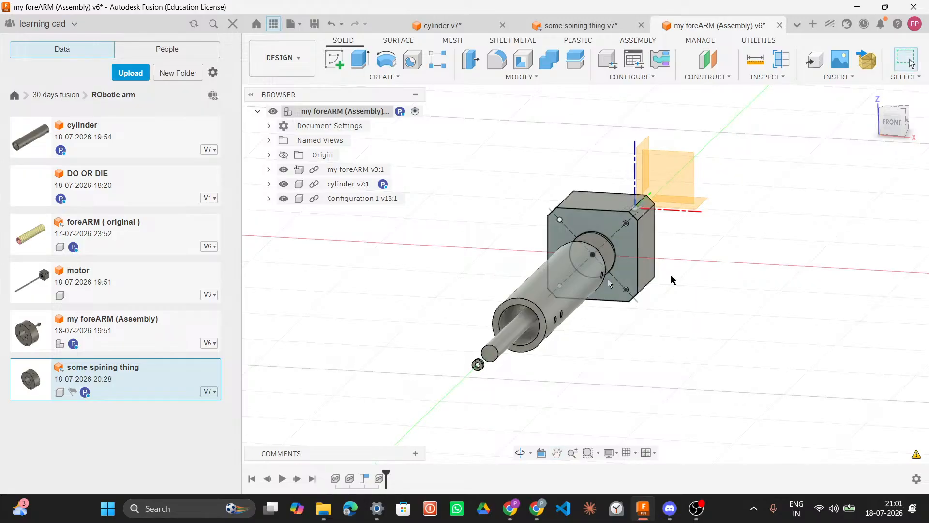
{"action": "mouse_move", "coordinate": [699, 276]}
{"action": "middle_mouse_down", "text": "shift"}
{"action": "mouse_move", "coordinate": [600, 286]}
{"action": "mouse_move", "coordinate": [701, 272]}
{"action": "mouse_move", "coordinate": [681, 282]}
{"action": "mouse_move", "coordinate": [697, 278]}
{"action": "middle_mouse_up", "text": "shift"}
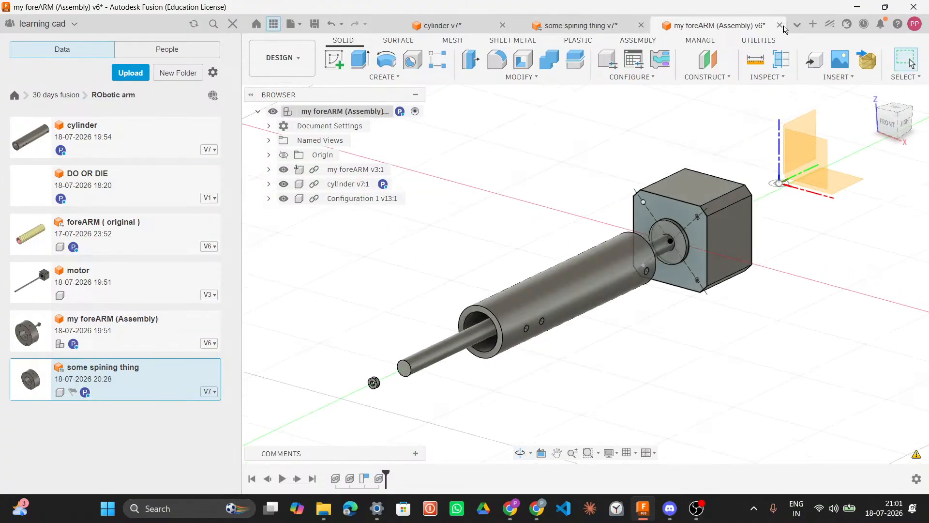
Step: Close the my foreARM (Assembly) design and view the some spining thing part
{"action": "left_click", "coordinate": [563, 28]}
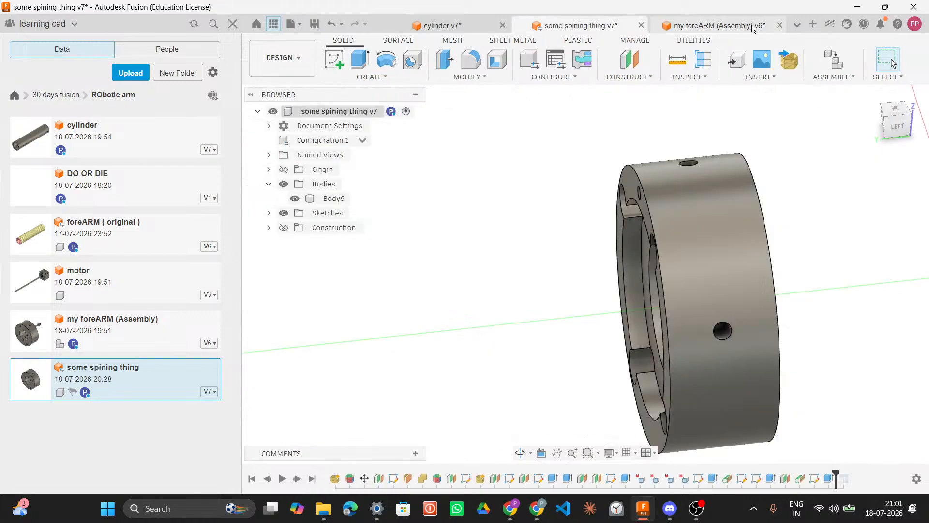
{"action": "left_click", "coordinate": [796, 25]}
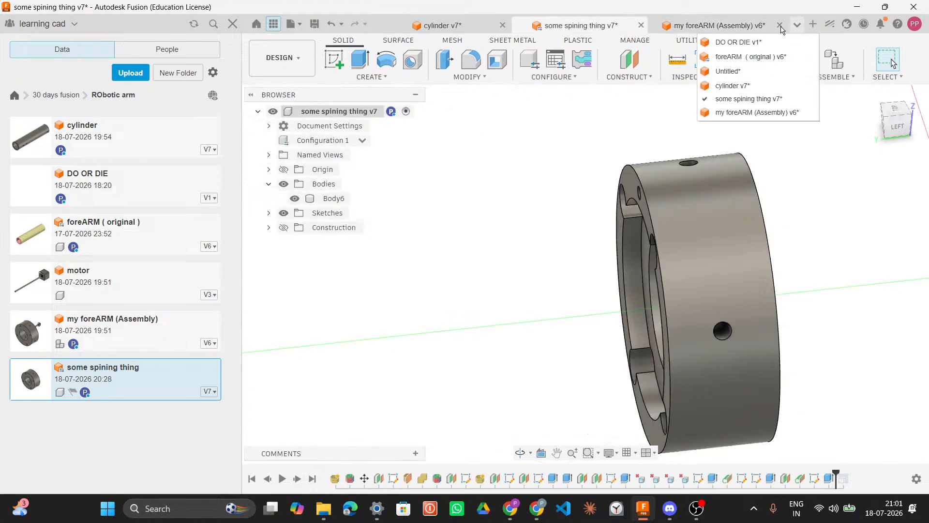
{"action": "left_click", "coordinate": [781, 29]}
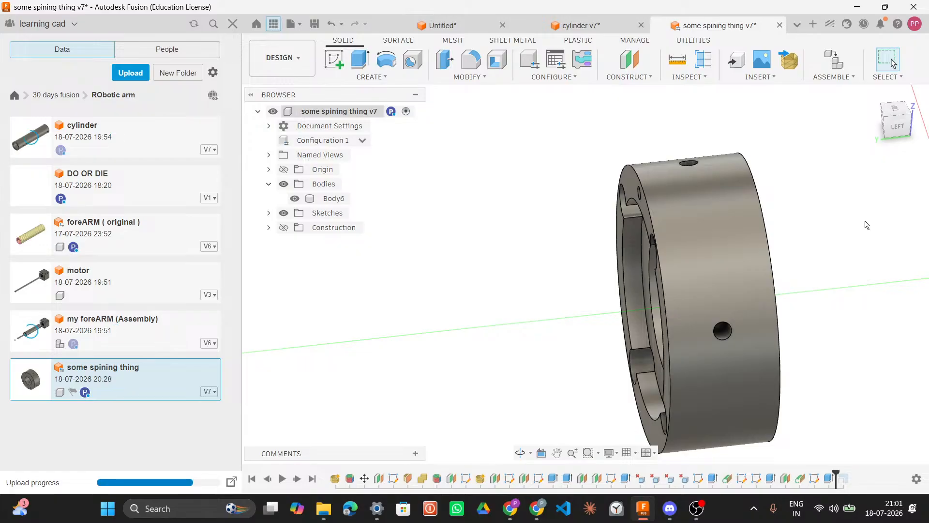
{"action": "middle_click_drag", "start_coordinate": [805, 220], "coordinate": [522, 228], "text": "shift"}
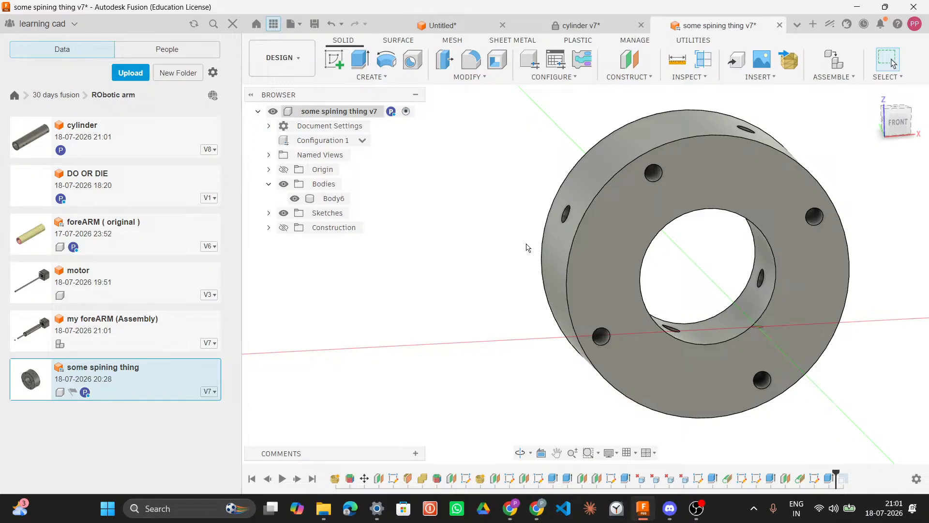
{"action": "key", "text": "XF86AudioRaiseVolume"}
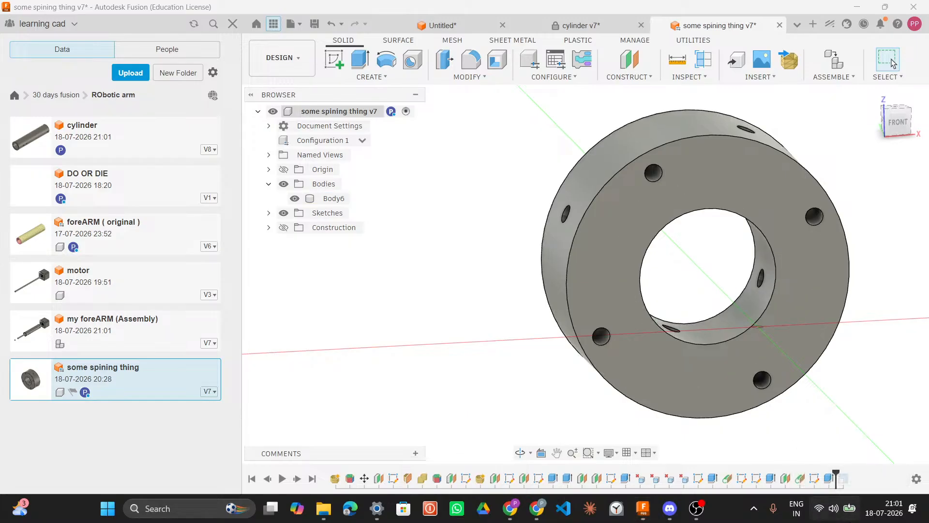
{"action": "left_click", "coordinate": [825, 508]}
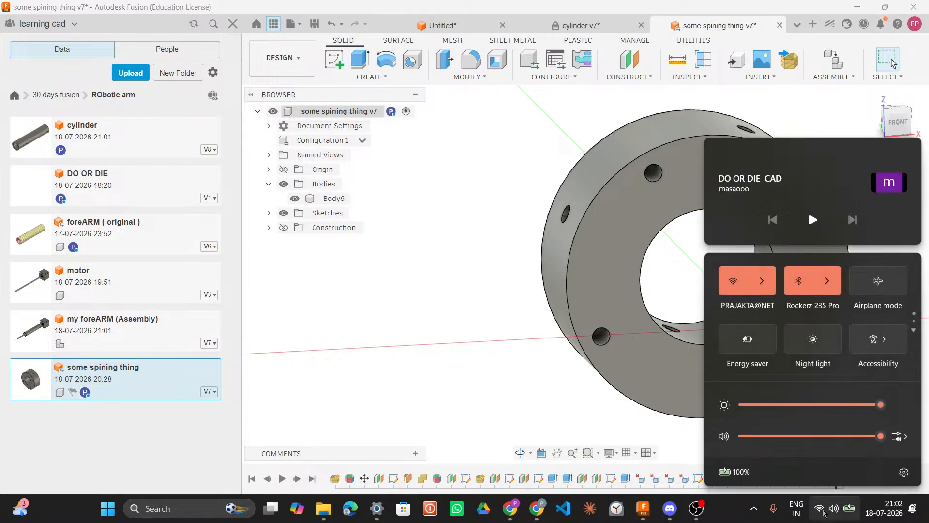
{"action": "left_click", "coordinate": [824, 512]}
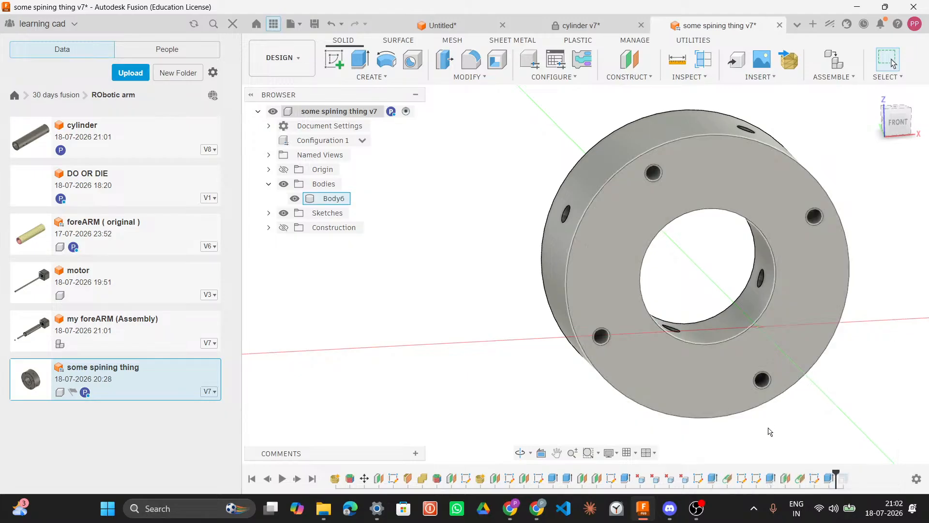
Step: Switch to the cylinder design and view the whole part
{"action": "mouse_move", "coordinate": [634, 509]}
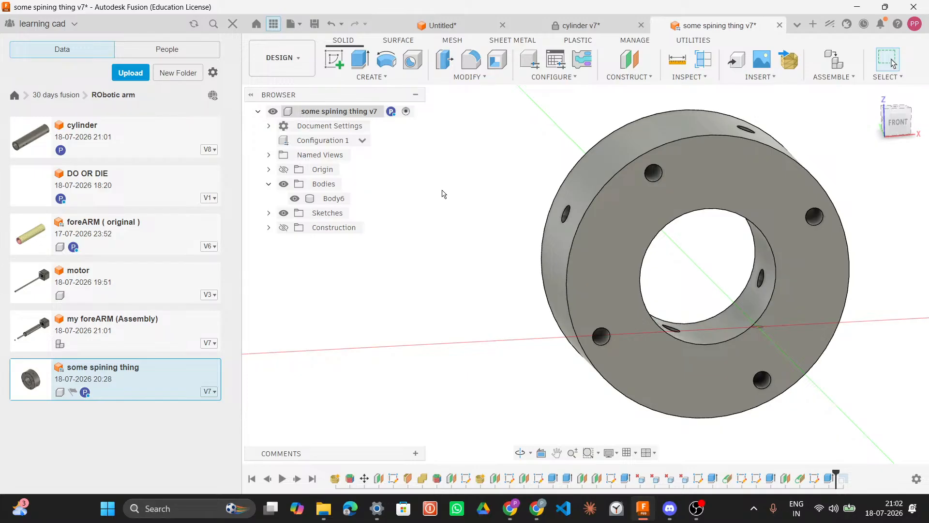
{"action": "left_click", "coordinate": [589, 26]}
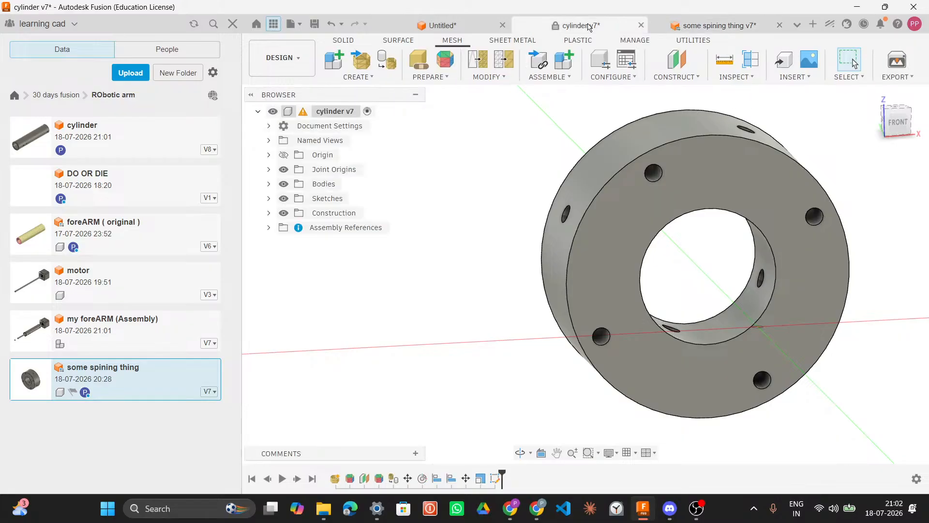
{"action": "middle_click_drag", "start_coordinate": [533, 274], "coordinate": [523, 195]}
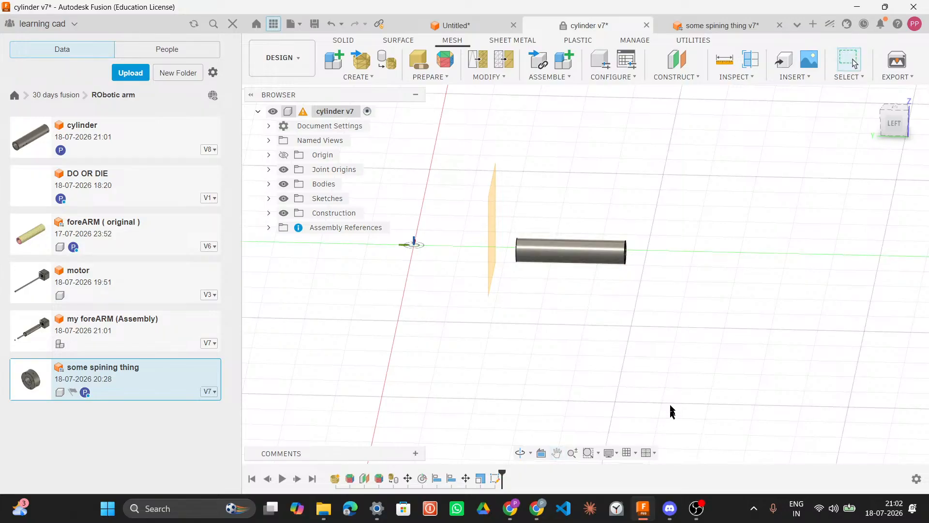
{"action": "mouse_move", "coordinate": [667, 516]}
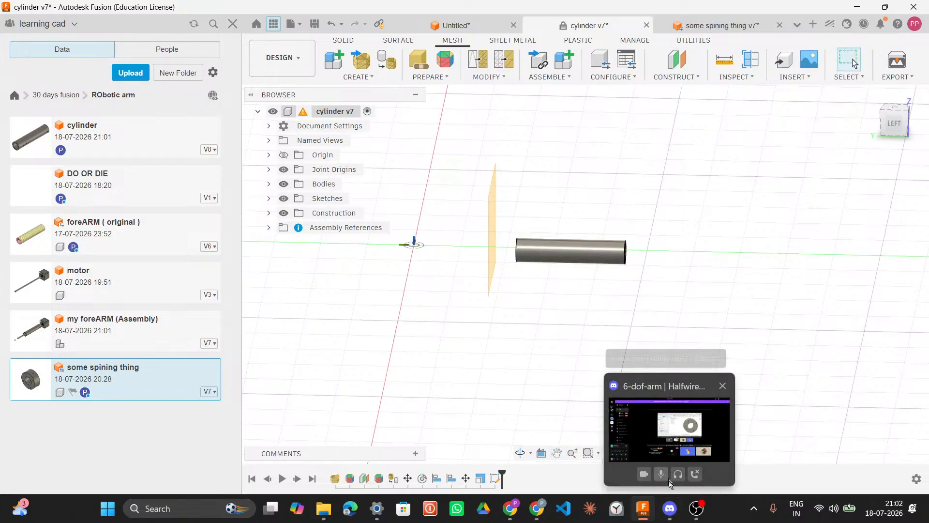
{"action": "left_click", "coordinate": [668, 511]}
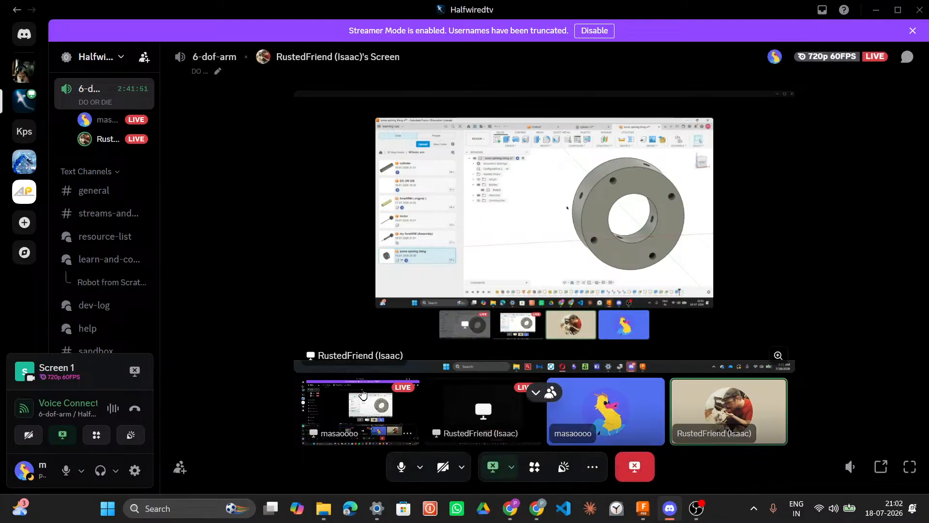
{"action": "left_click", "coordinate": [642, 508]}
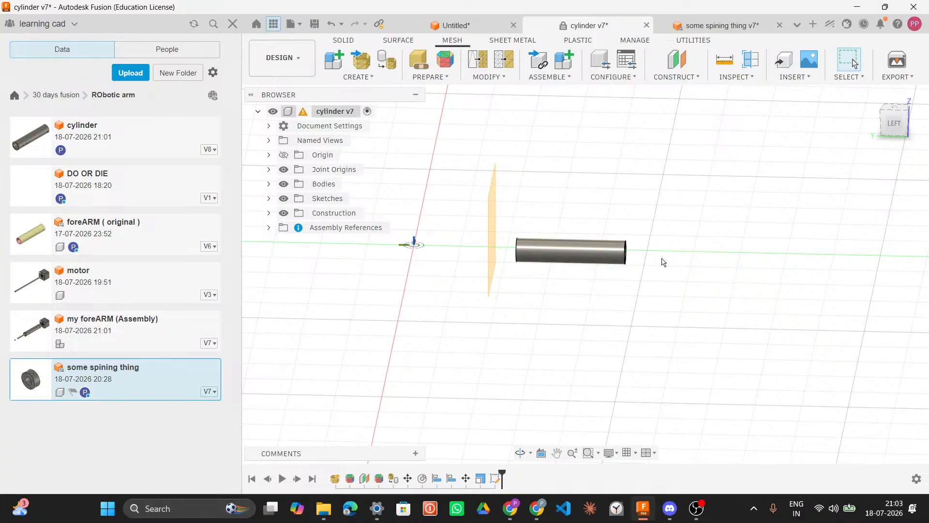
Step: Examine the cylinder end-on from the front view
{"action": "middle_click_drag", "start_coordinate": [663, 261], "coordinate": [570, 235], "text": "shift"}
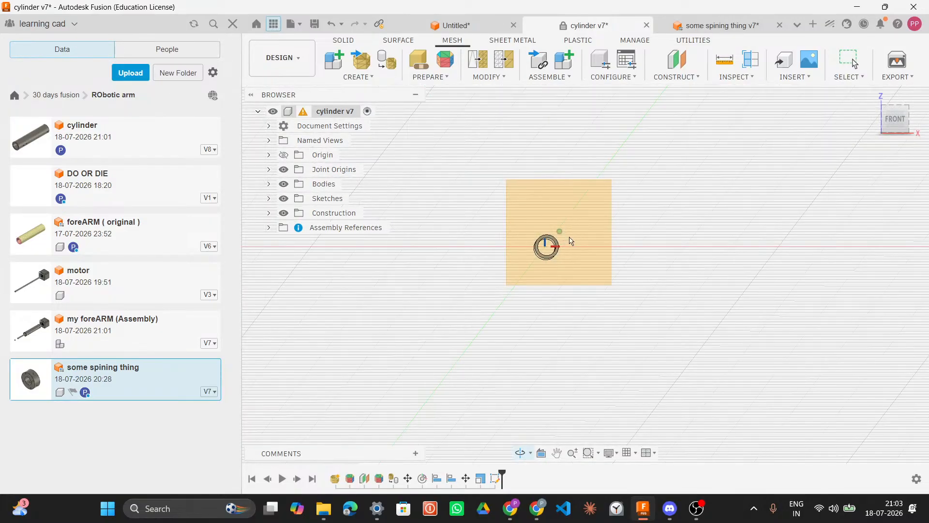
{"action": "scroll", "coordinate": [554, 251], "scroll_direction": "up", "scroll_amount": 5}
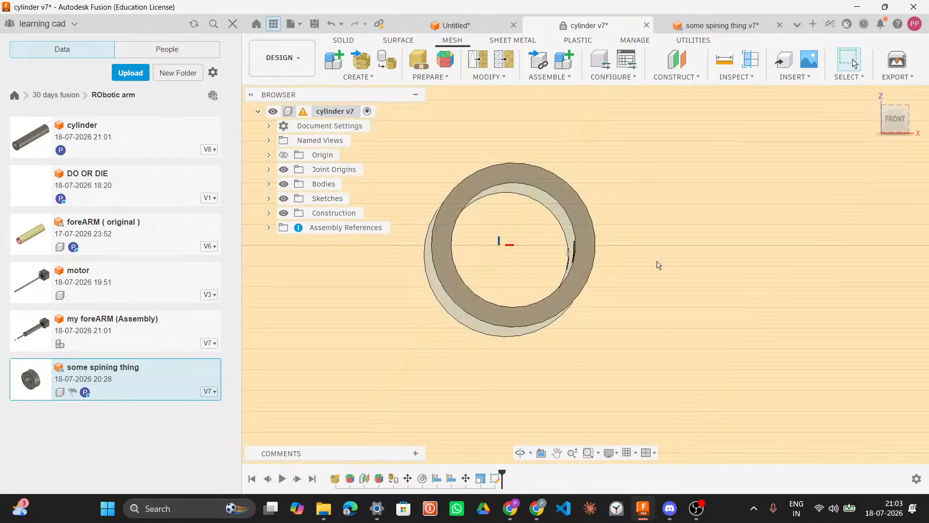
{"action": "middle_click_drag", "start_coordinate": [655, 259], "coordinate": [655, 265], "text": "shift"}
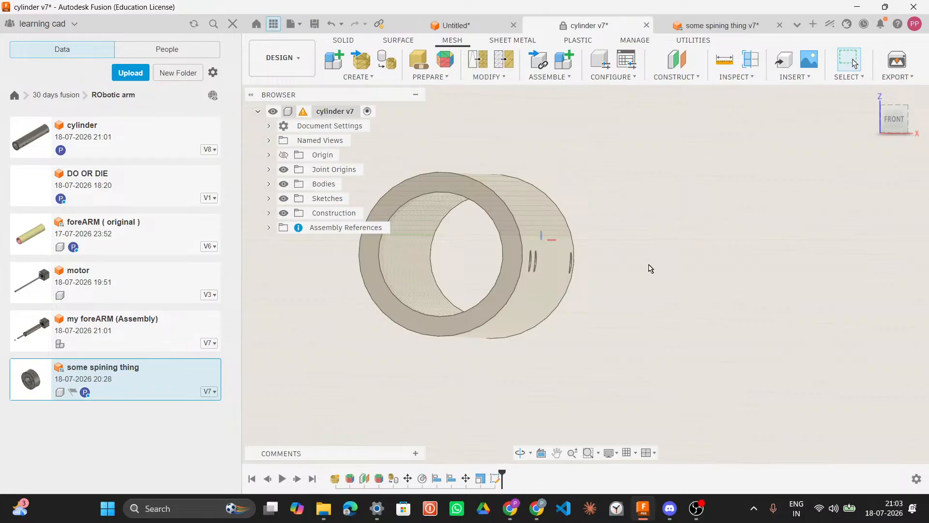
Step: Examine the whole cylinder design from its home isometric view
{"action": "scroll", "coordinate": [644, 291], "scroll_direction": "down", "scroll_amount": 3}
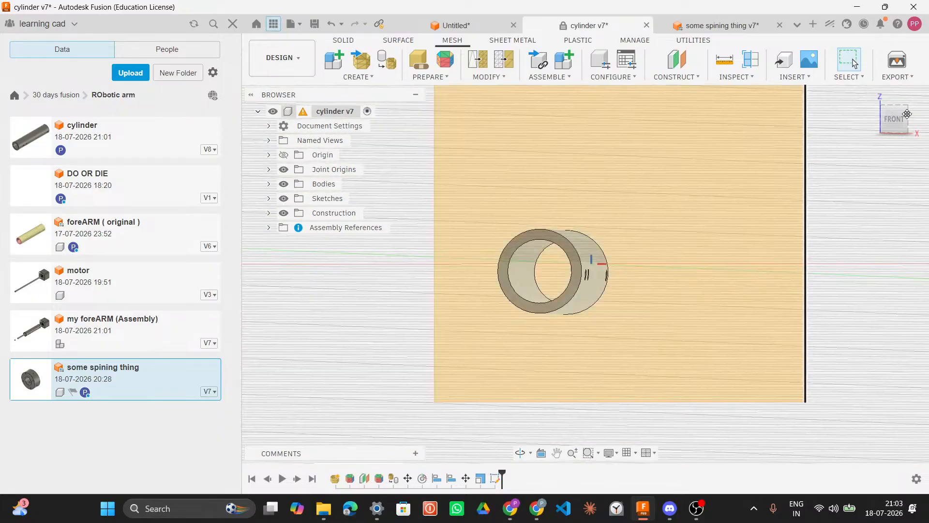
{"action": "scroll", "coordinate": [674, 276], "scroll_direction": "down", "scroll_amount": 2}
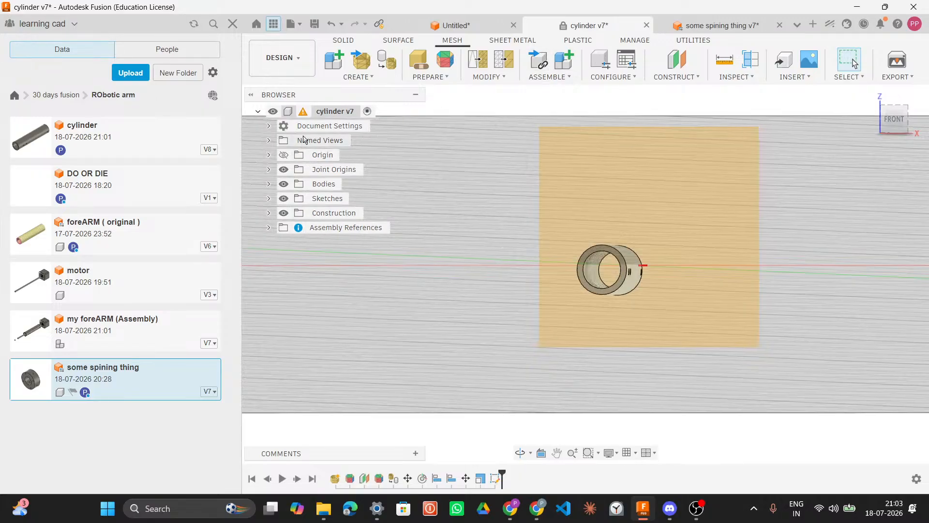
{"action": "right_click", "coordinate": [309, 114]}
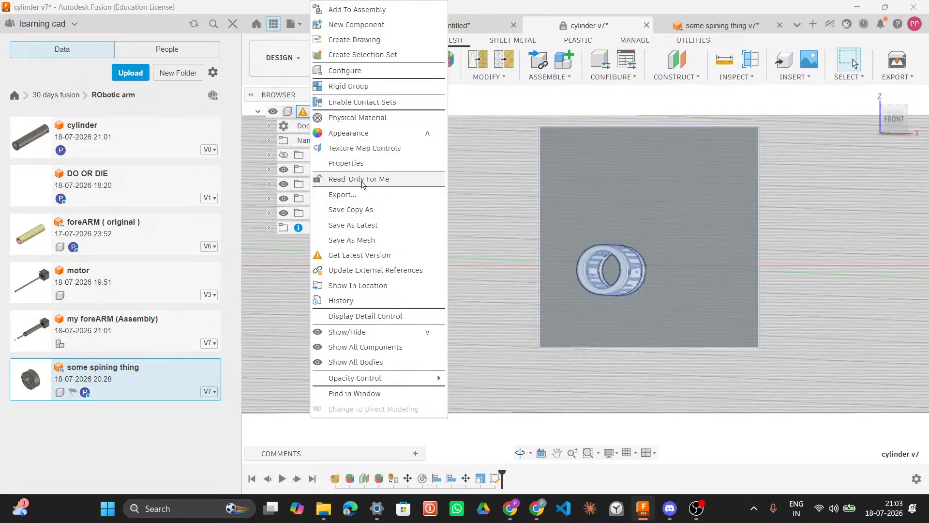
{"action": "left_click", "coordinate": [522, 180]}
{"action": "left_click", "coordinate": [872, 95]}
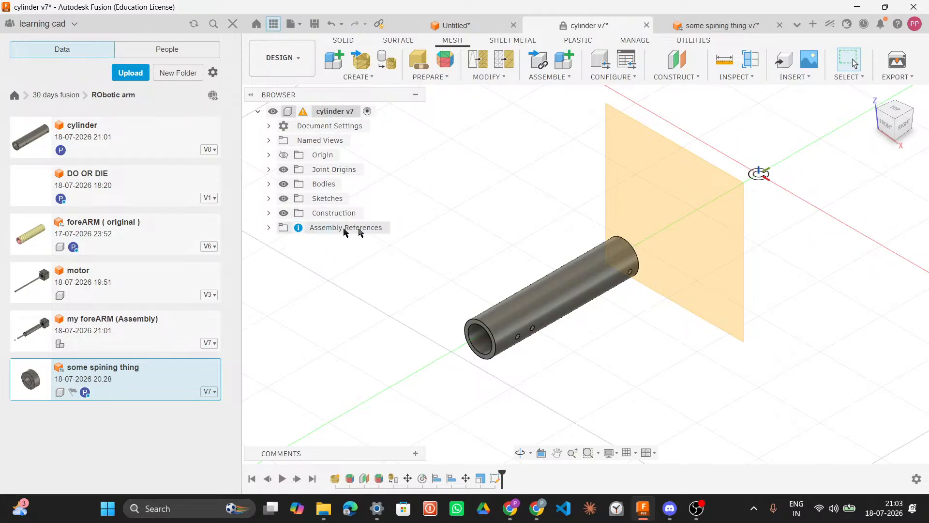
Step: Switch through the Untitled and DO OR DIE designs and look over the DO OR DIE sketch
{"action": "left_click", "coordinate": [466, 28]}
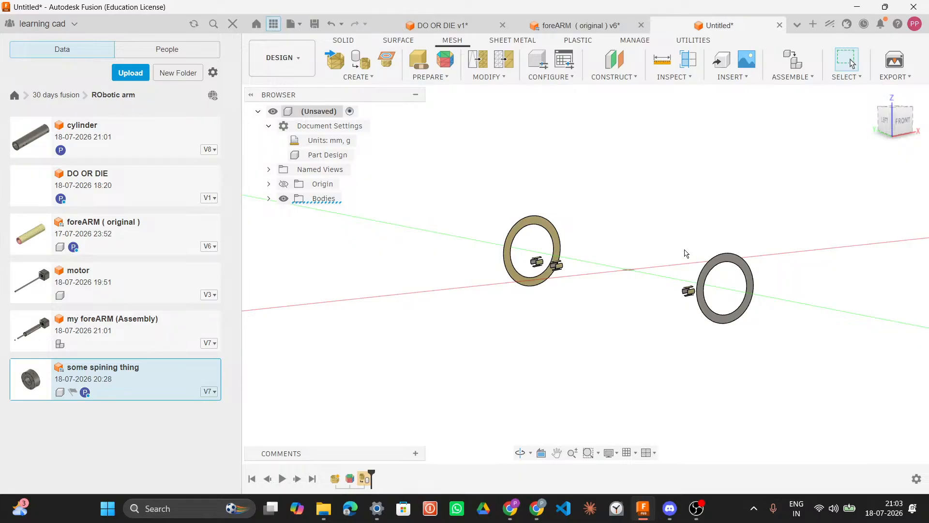
{"action": "left_click", "coordinate": [455, 26]}
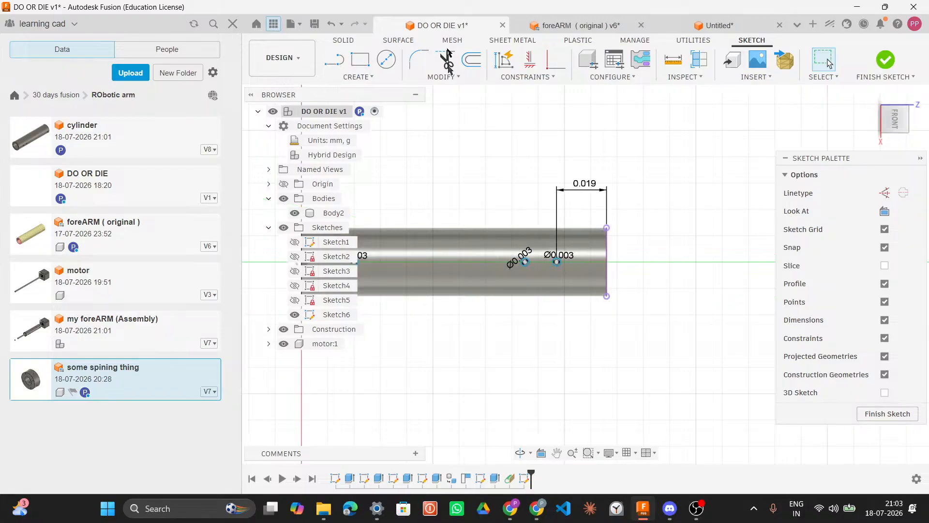
{"action": "middle_click_drag", "start_coordinate": [643, 245], "coordinate": [682, 257]}
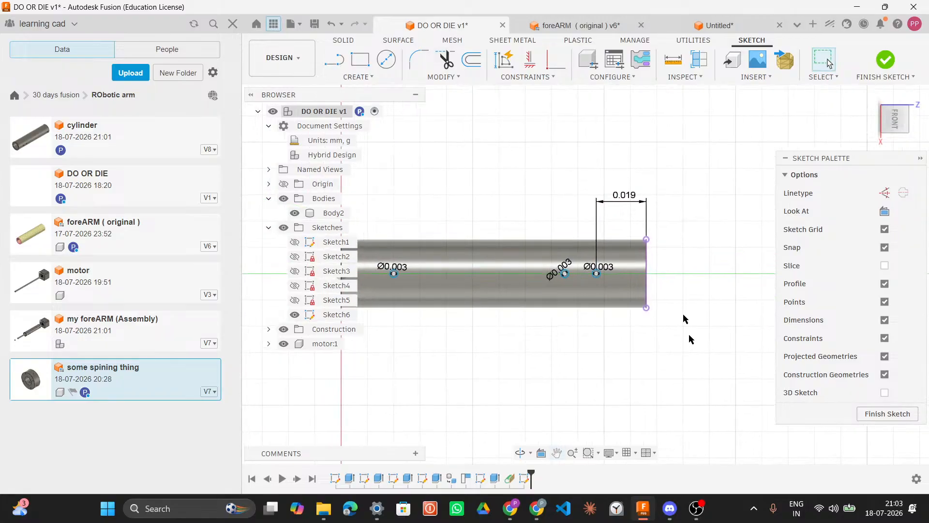
Step: Switch to the foreARM (original) design and measure the distance between the two side holes
{"action": "left_click", "coordinate": [556, 25]}
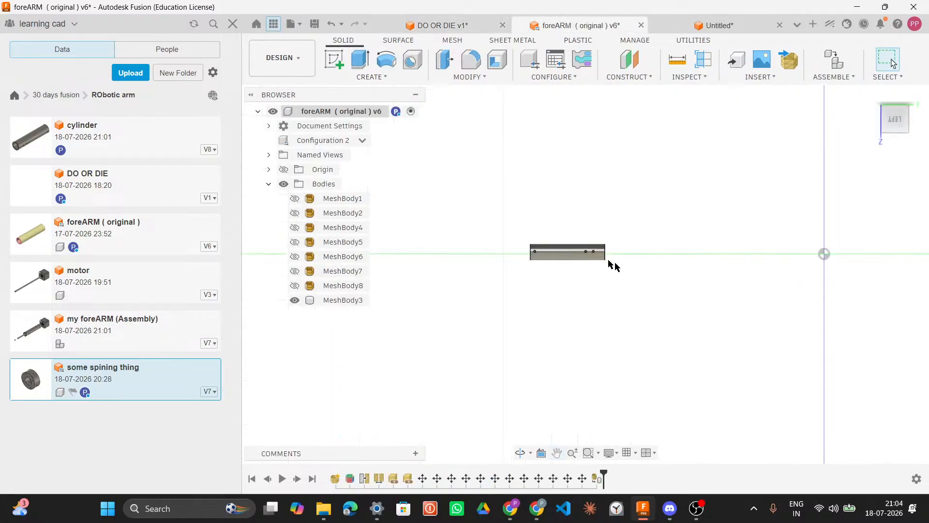
{"action": "scroll", "coordinate": [588, 253], "scroll_direction": "up", "scroll_amount": 5}
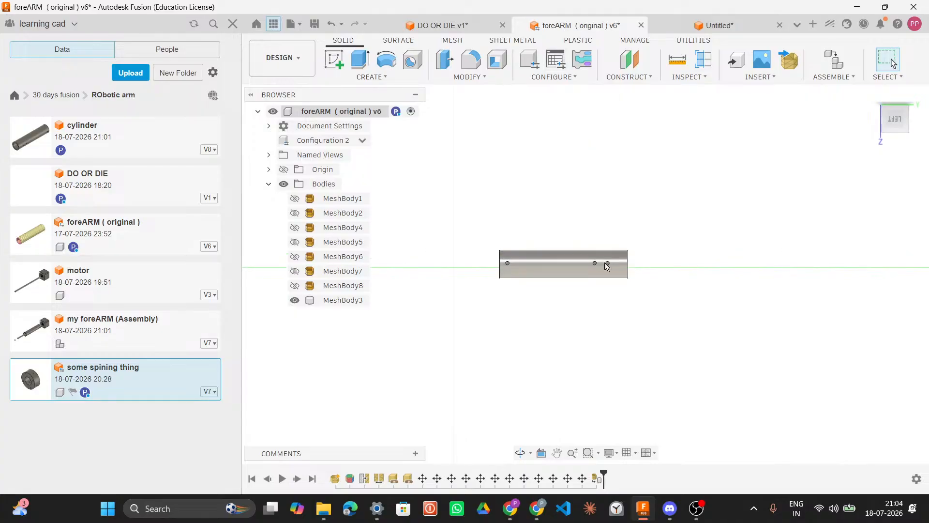
{"action": "scroll", "coordinate": [612, 281], "scroll_direction": "up", "scroll_amount": 5}
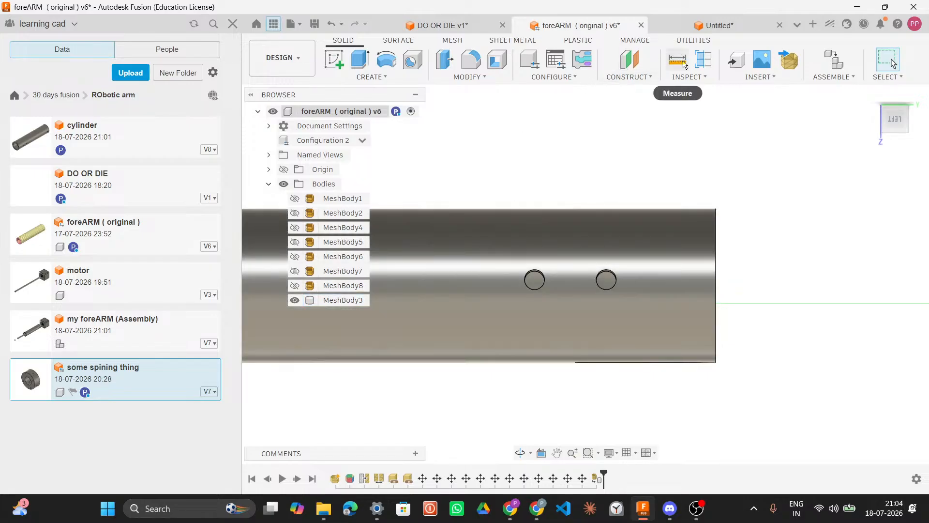
{"action": "key", "text": "i"}
{"action": "left_click", "coordinate": [544, 282]}
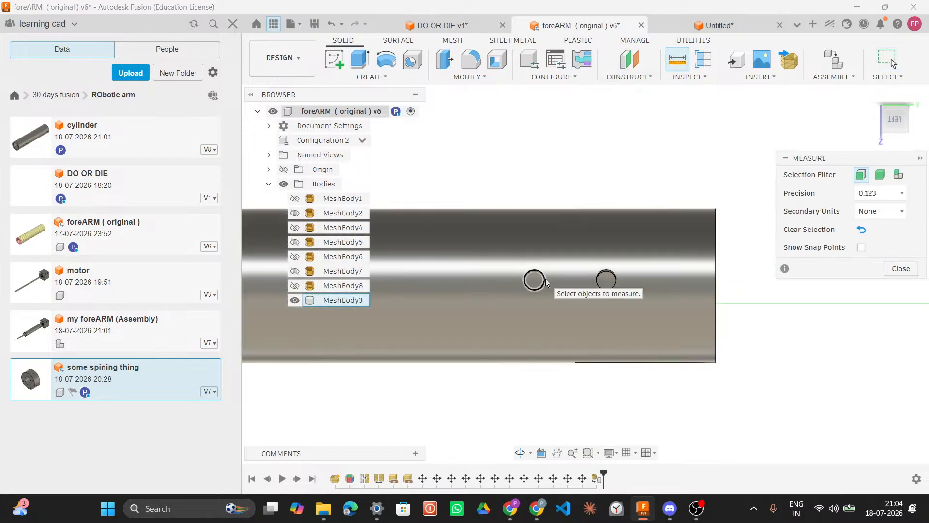
{"action": "left_click", "coordinate": [598, 283]}
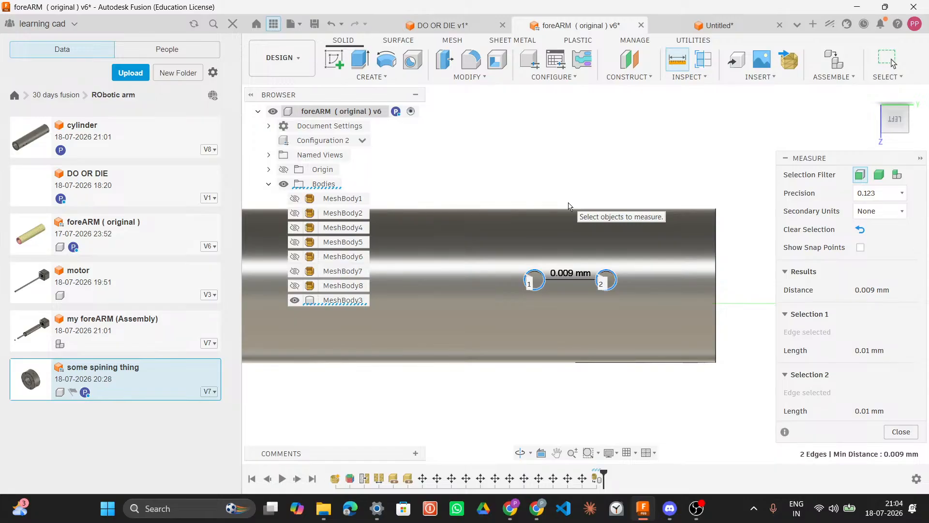
Step: Return to the foreARM (original) design and show MeshBody8 in place of MeshBody3
{"action": "left_click", "coordinate": [456, 27]}
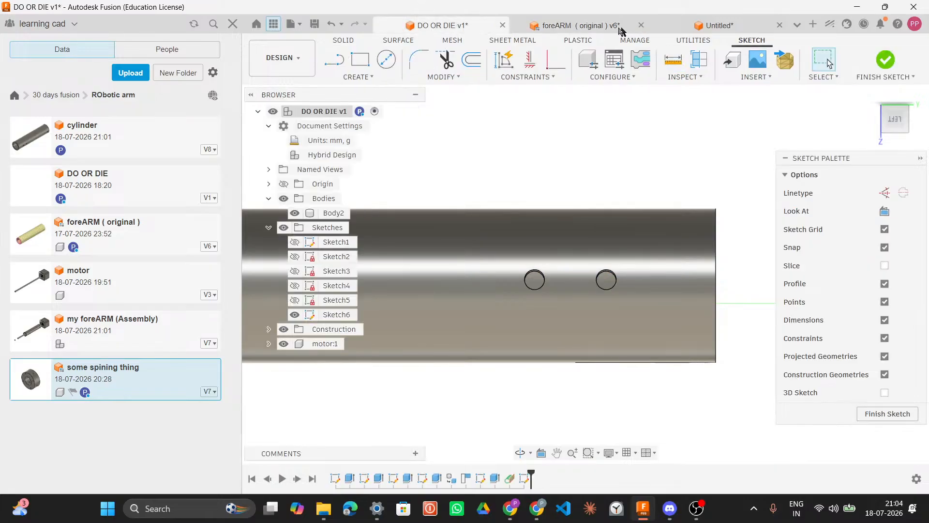
{"action": "left_click", "coordinate": [592, 28]}
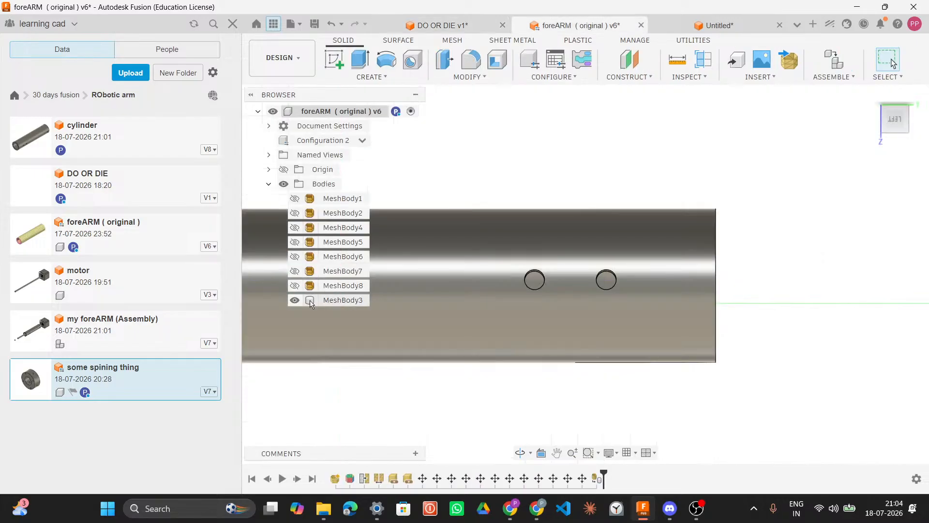
{"action": "left_click", "coordinate": [295, 286]}
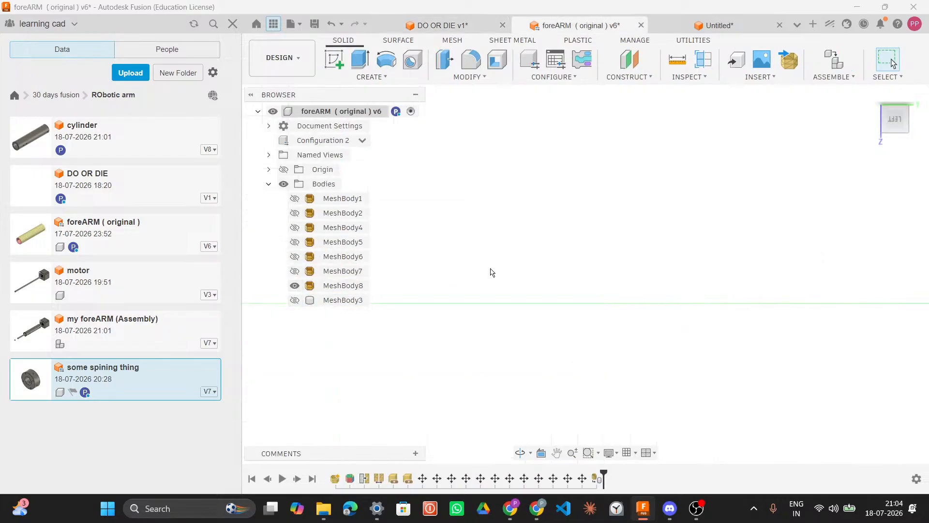
Step: Examine MeshBody8's holes and slot from several angles
{"action": "scroll", "coordinate": [492, 265], "scroll_direction": "down", "scroll_amount": 8}
{"action": "middle_click_drag", "start_coordinate": [493, 265], "coordinate": [442, 304]}
{"action": "middle_click_drag", "start_coordinate": [706, 276], "coordinate": [629, 318], "text": "shift"}
{"action": "scroll", "coordinate": [658, 263], "scroll_direction": "up", "scroll_amount": 10}
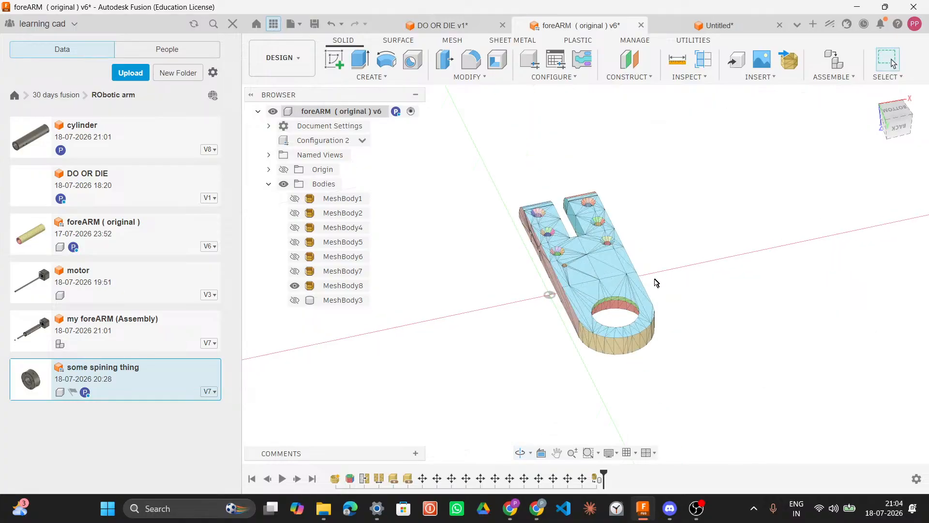
{"action": "middle_click_drag", "start_coordinate": [658, 284], "coordinate": [731, 289], "text": "shift"}
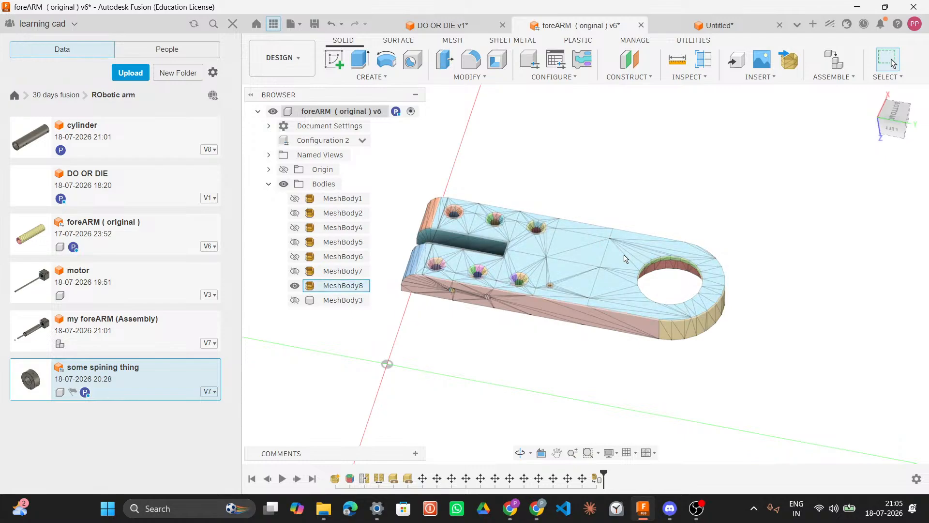
{"action": "scroll", "coordinate": [536, 228], "scroll_direction": "up", "scroll_amount": 10}
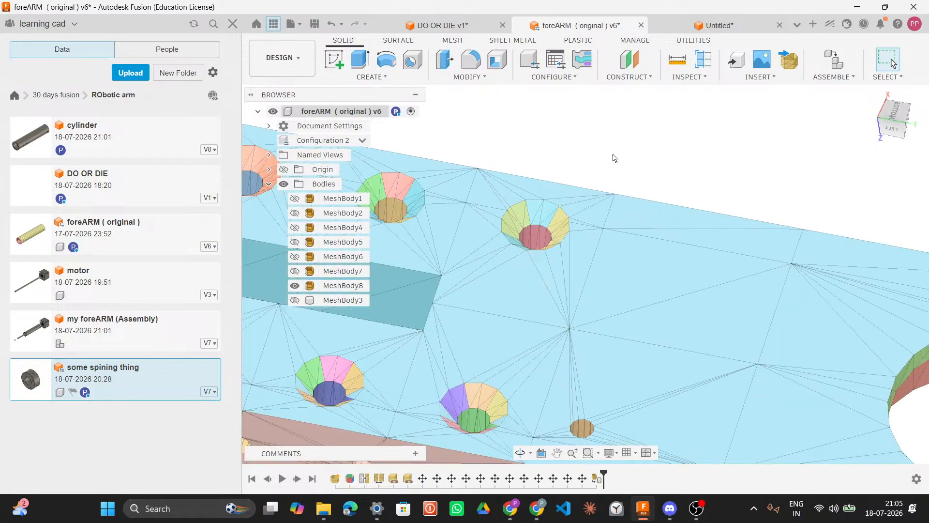
{"action": "mouse_move", "coordinate": [612, 151]}
{"action": "middle_mouse_down", "text": "shift"}
{"action": "mouse_move", "coordinate": [618, 118]}
{"action": "mouse_move", "coordinate": [604, 138]}
{"action": "mouse_move", "coordinate": [614, 156]}
{"action": "middle_mouse_up", "text": "shift"}
{"action": "scroll", "coordinate": [614, 272], "scroll_direction": "down", "scroll_amount": 8}
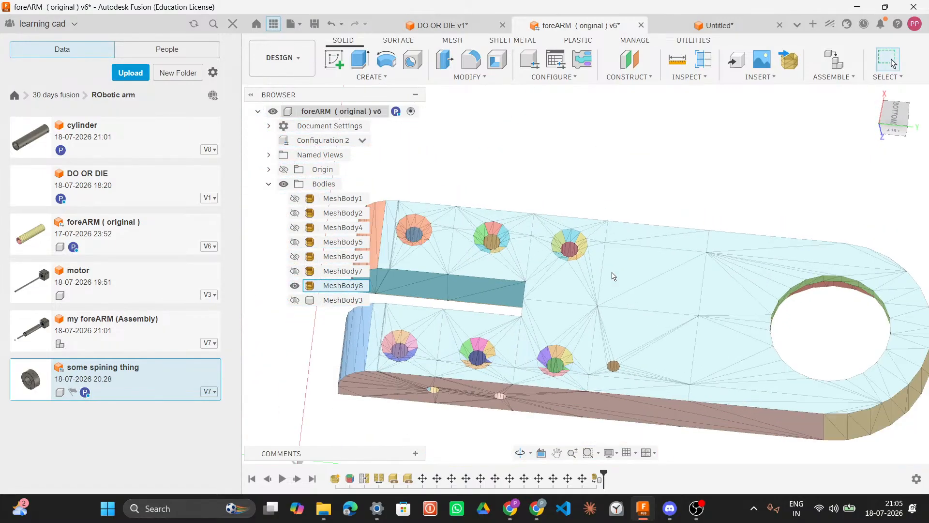
{"action": "middle_click_drag", "start_coordinate": [605, 249], "coordinate": [641, 278], "text": "shift"}
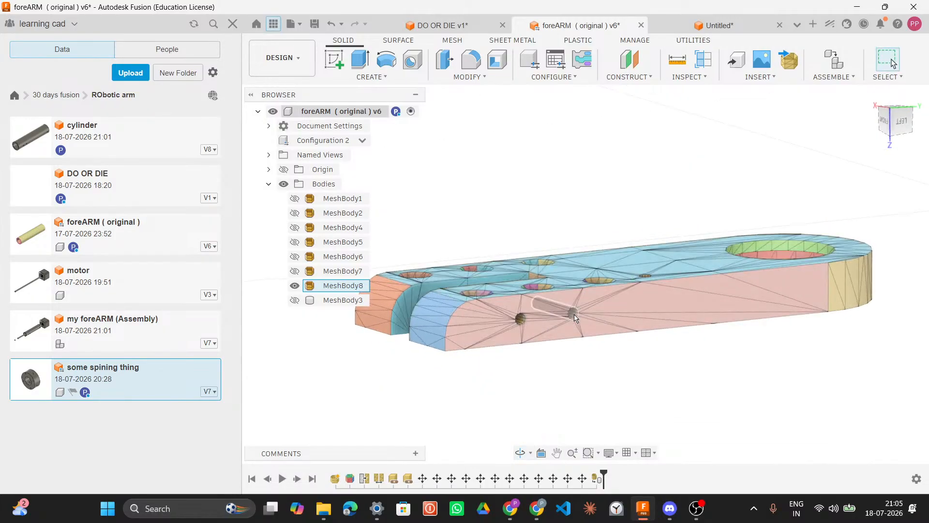
{"action": "middle_click_drag", "start_coordinate": [632, 333], "coordinate": [652, 329], "text": "shift"}
{"action": "middle_click_drag", "start_coordinate": [621, 349], "coordinate": [614, 367], "text": "shift"}
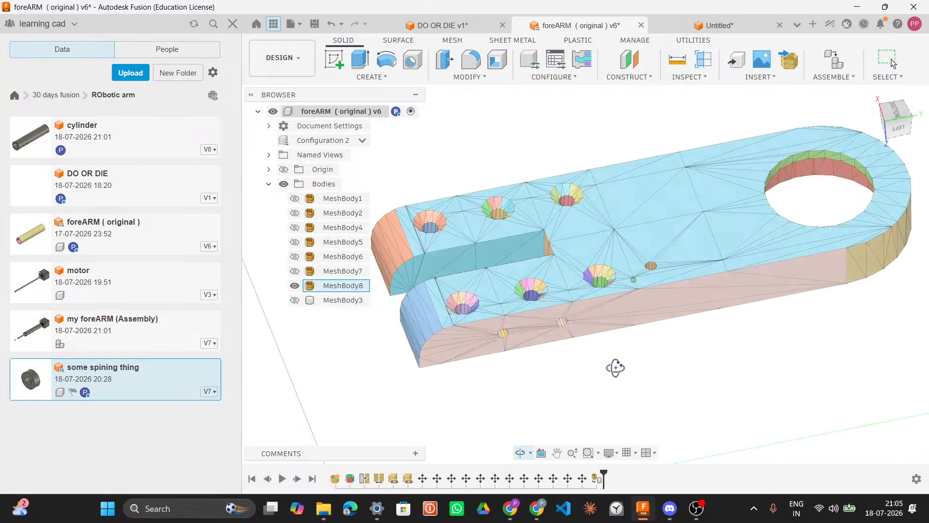
Step: Show MeshBody7 in place of MeshBody8 and examine it from several angles
{"action": "left_click", "coordinate": [295, 271]}
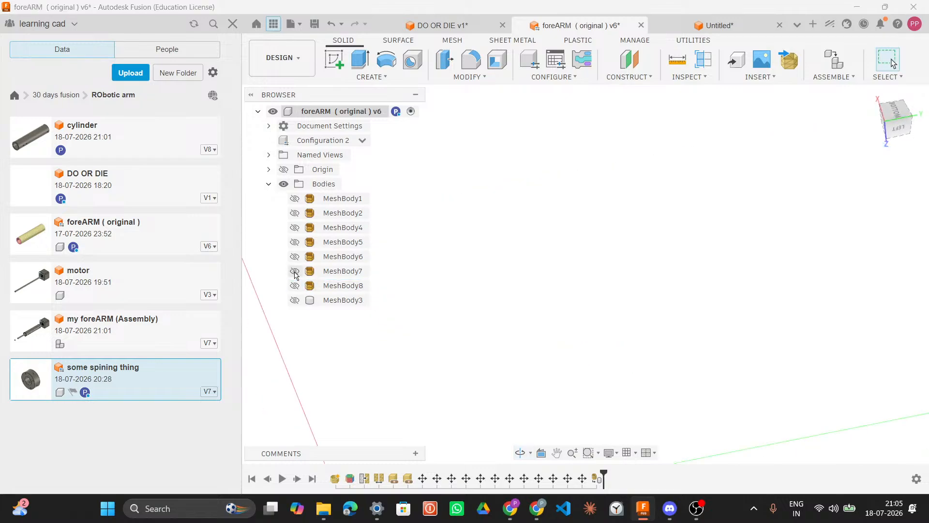
{"action": "scroll", "coordinate": [479, 310], "scroll_direction": "down", "scroll_amount": 5}
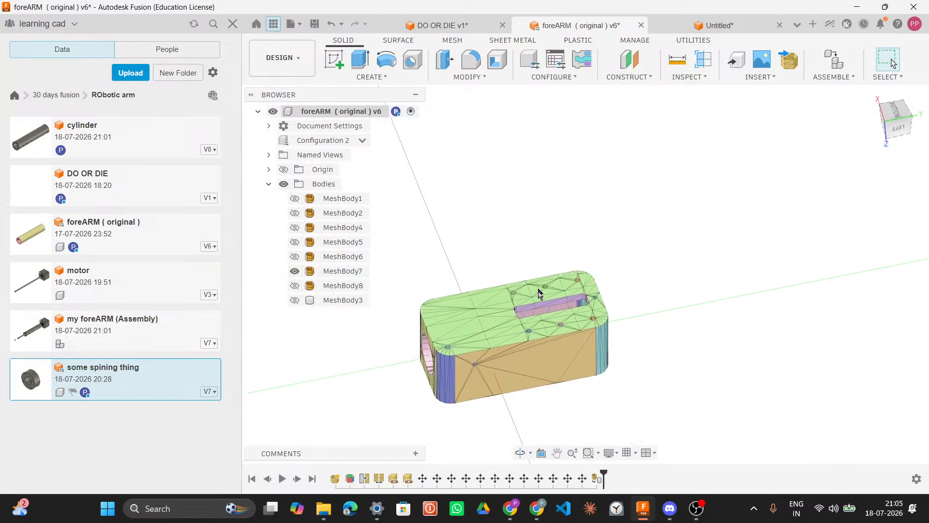
{"action": "middle_click_drag", "start_coordinate": [540, 288], "coordinate": [635, 272], "text": "shift"}
{"action": "scroll", "coordinate": [547, 328], "scroll_direction": "up", "scroll_amount": 3}
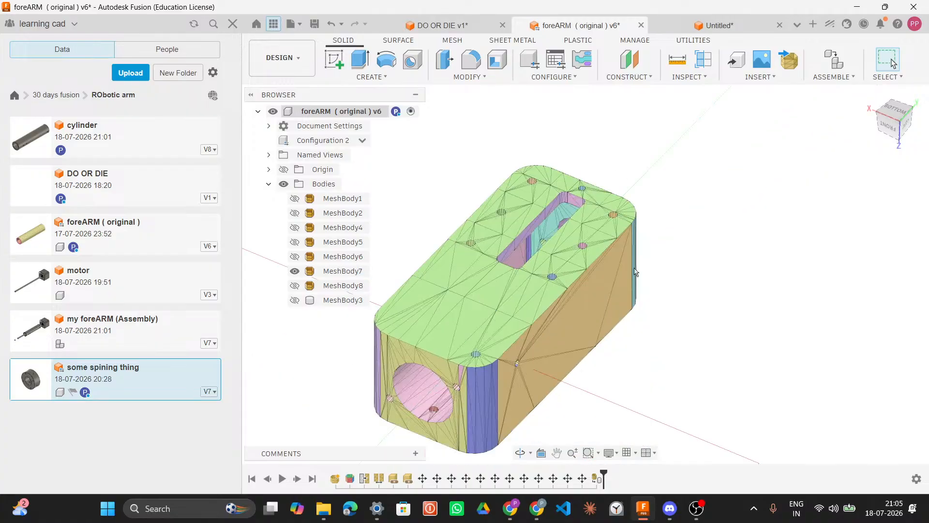
{"action": "left_click", "coordinate": [557, 273]}
{"action": "left_click", "coordinate": [663, 289]}
{"action": "middle_click_drag", "start_coordinate": [664, 286], "coordinate": [560, 246], "text": "shift"}
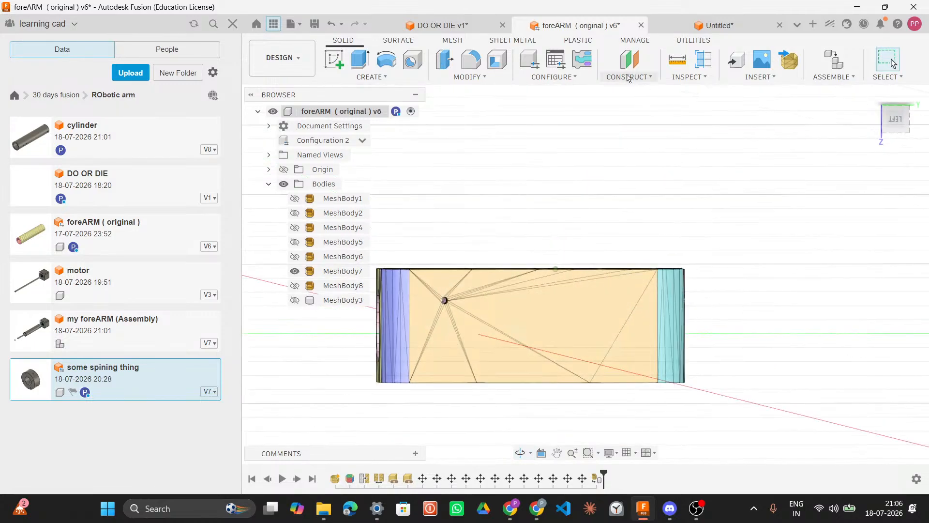
Step: Examine MeshBody7 from the top and side views
{"action": "left_click", "coordinate": [627, 78]}
{"action": "middle_click_drag", "start_coordinate": [553, 216], "coordinate": [553, 197], "text": "shift"}
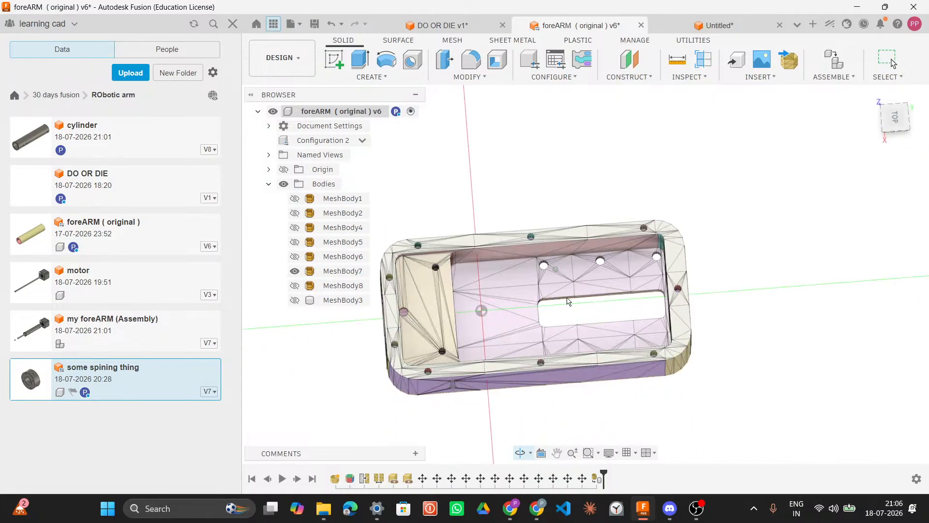
{"action": "middle_click_drag", "start_coordinate": [774, 335], "coordinate": [675, 302], "text": "shift"}
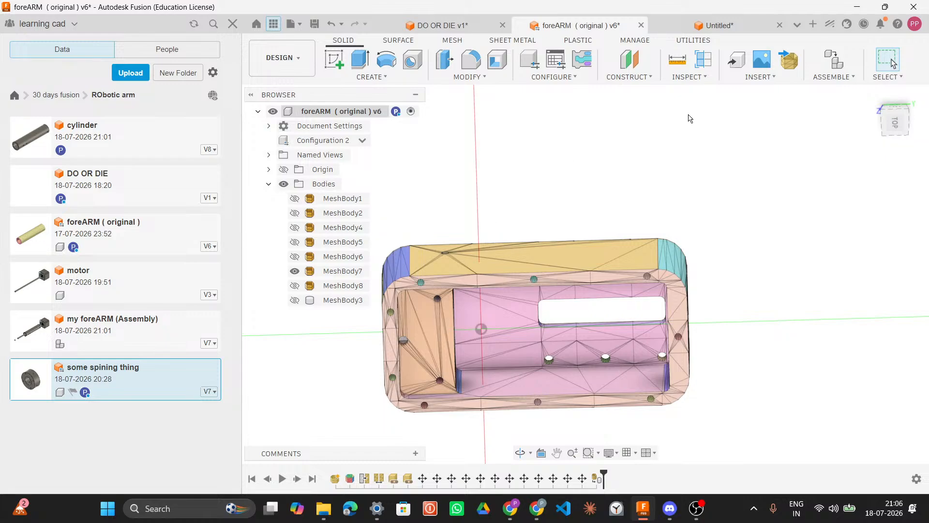
{"action": "scroll", "coordinate": [744, 289], "scroll_direction": "down", "scroll_amount": 3}
{"action": "scroll", "coordinate": [741, 297], "scroll_direction": "up", "scroll_amount": 5}
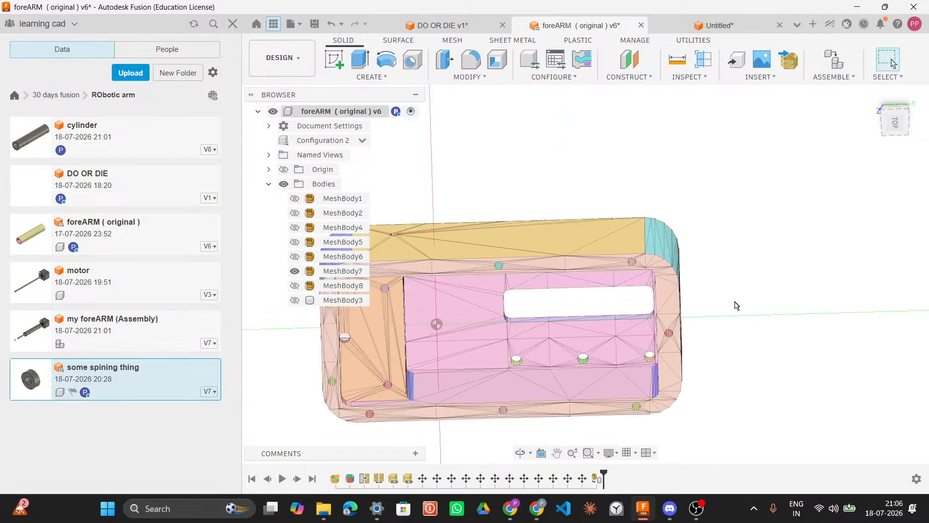
{"action": "left_click_drag", "start_coordinate": [750, 315], "coordinate": [732, 373]}
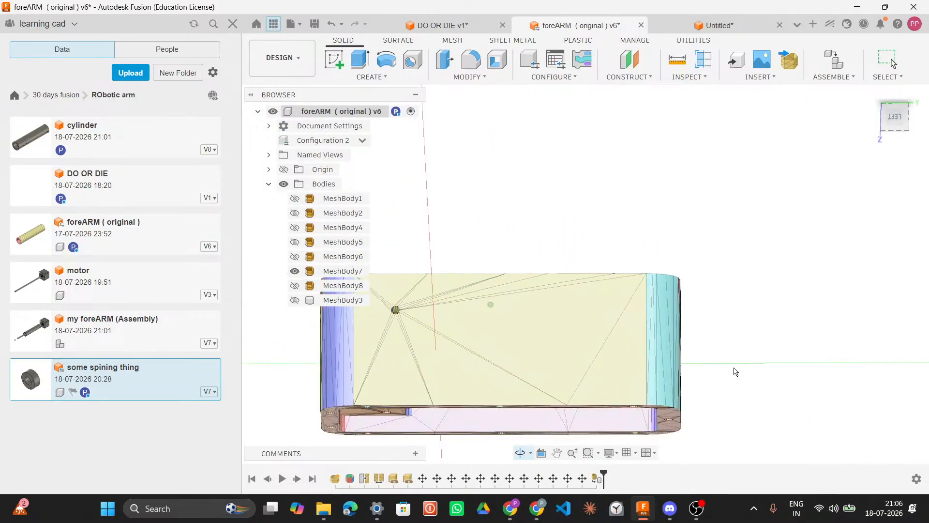
{"action": "left_click_drag", "start_coordinate": [802, 250], "coordinate": [808, 238]}
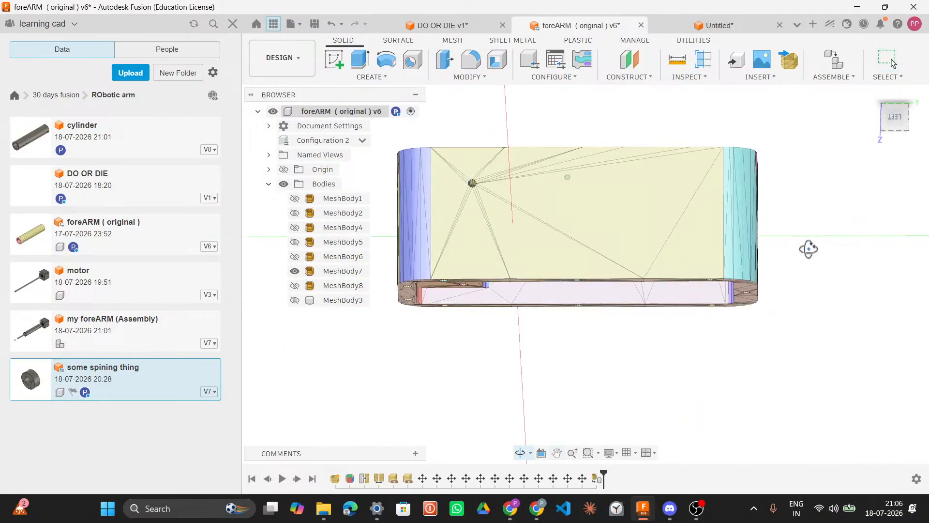
{"action": "left_click", "coordinate": [649, 77]}
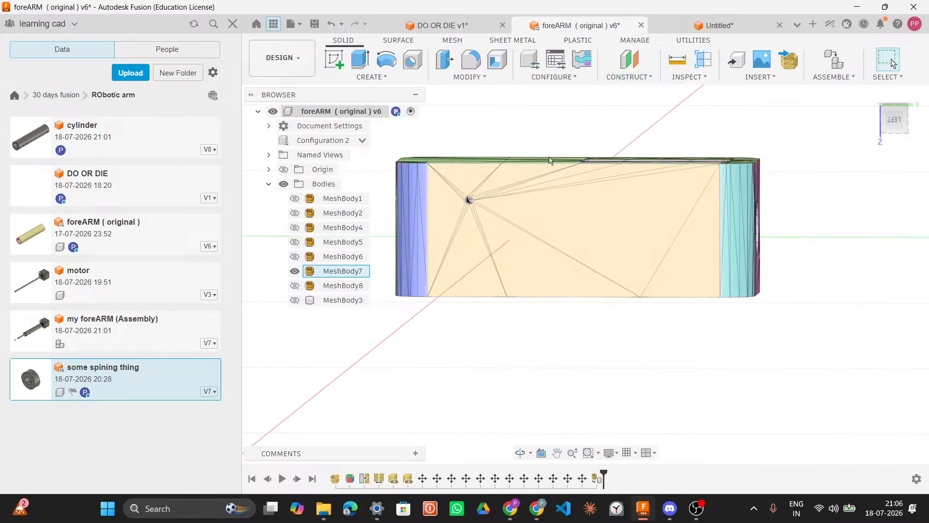
{"action": "left_click", "coordinate": [631, 78]}
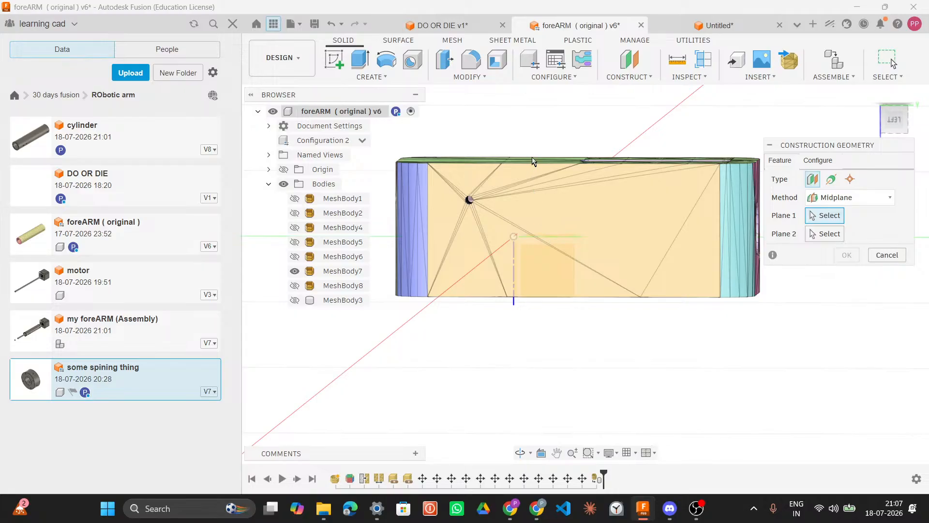
{"action": "middle_click_drag", "start_coordinate": [541, 168], "coordinate": [508, 164], "text": "shift"}
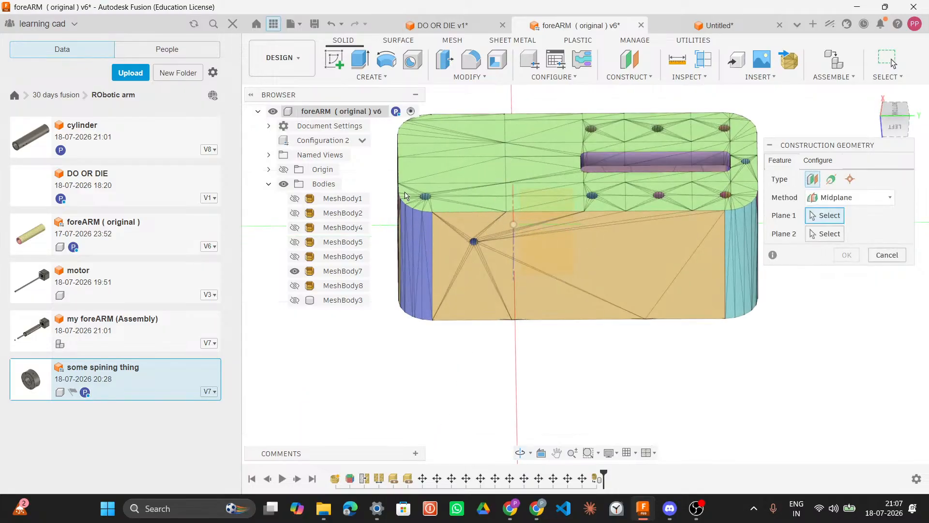
{"action": "middle_click_drag", "start_coordinate": [765, 357], "coordinate": [763, 285], "text": "shift"}
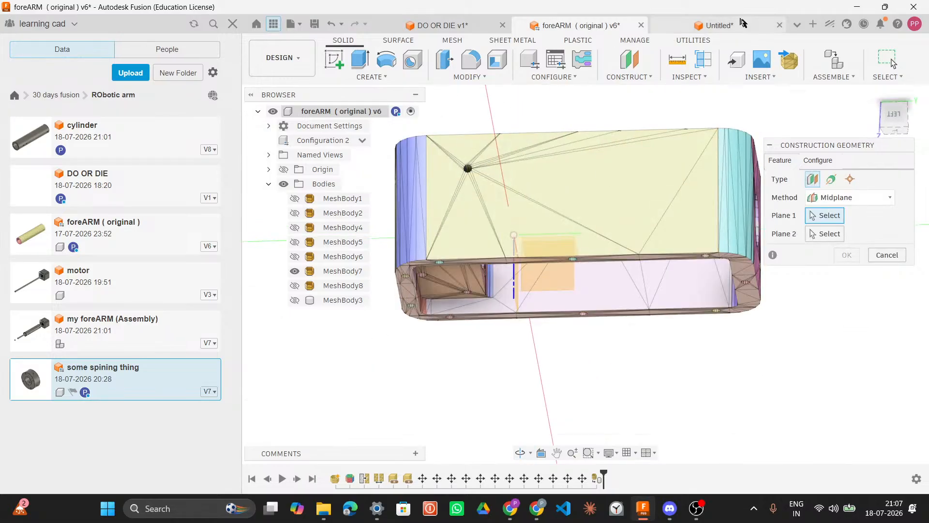
{"action": "key", "text": "Escape"}
Step: Switch to the DO OR DIE design and finish the active sketch
{"action": "left_click", "coordinate": [717, 27]}
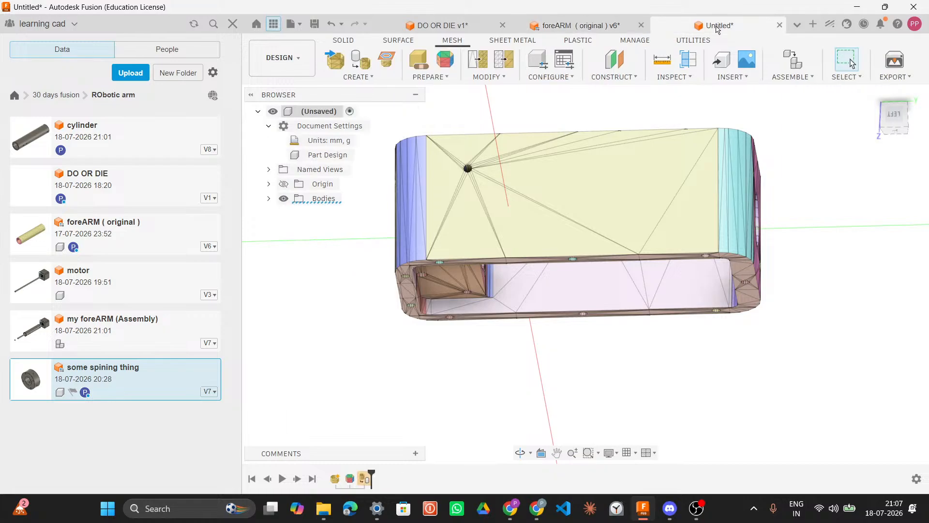
{"action": "left_click", "coordinate": [443, 26]}
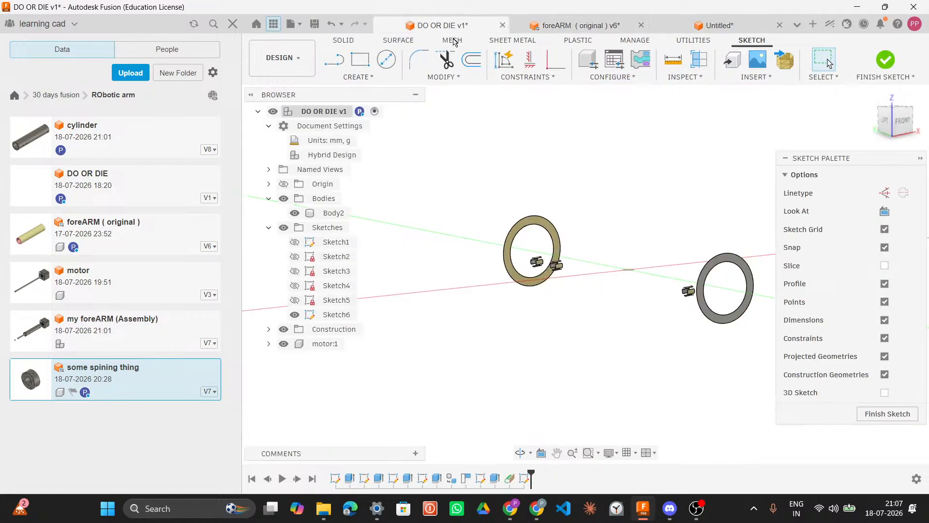
{"action": "mouse_move", "coordinate": [581, 186]}
{"action": "middle_mouse_down", "text": "shift"}
{"action": "mouse_move", "coordinate": [594, 174]}
{"action": "mouse_move", "coordinate": [595, 203]}
{"action": "mouse_move", "coordinate": [566, 205]}
{"action": "mouse_move", "coordinate": [570, 172]}
{"action": "mouse_move", "coordinate": [571, 182]}
{"action": "middle_mouse_up", "text": "shift"}
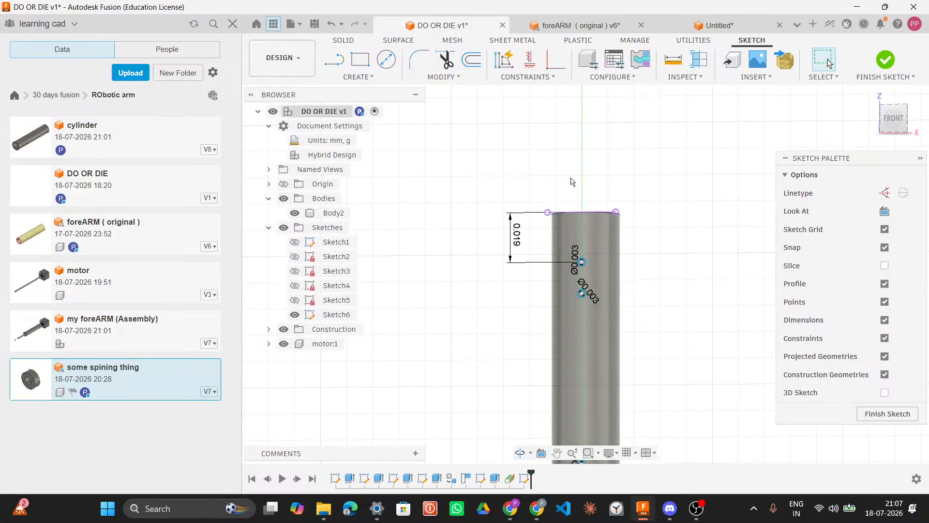
{"action": "left_click", "coordinate": [880, 415]}
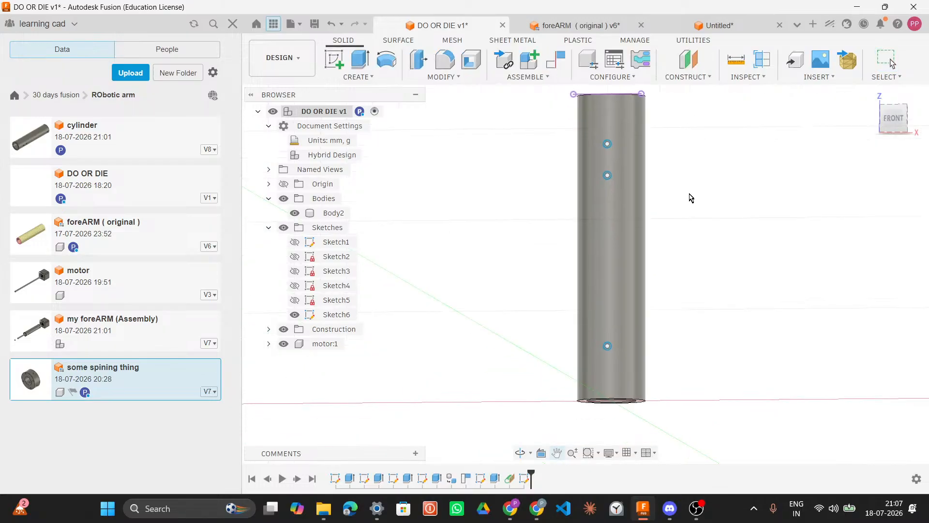
Step: Set up a Midplane between the tube's top and bottom end faces, resized to fit the body
{"action": "middle_click_drag", "start_coordinate": [691, 198], "coordinate": [676, 234]}
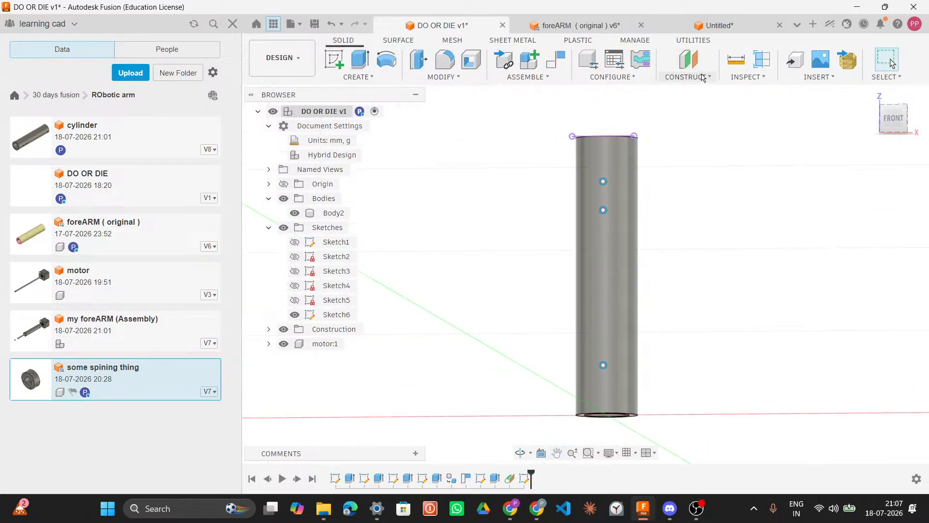
{"action": "left_click", "coordinate": [684, 78]}
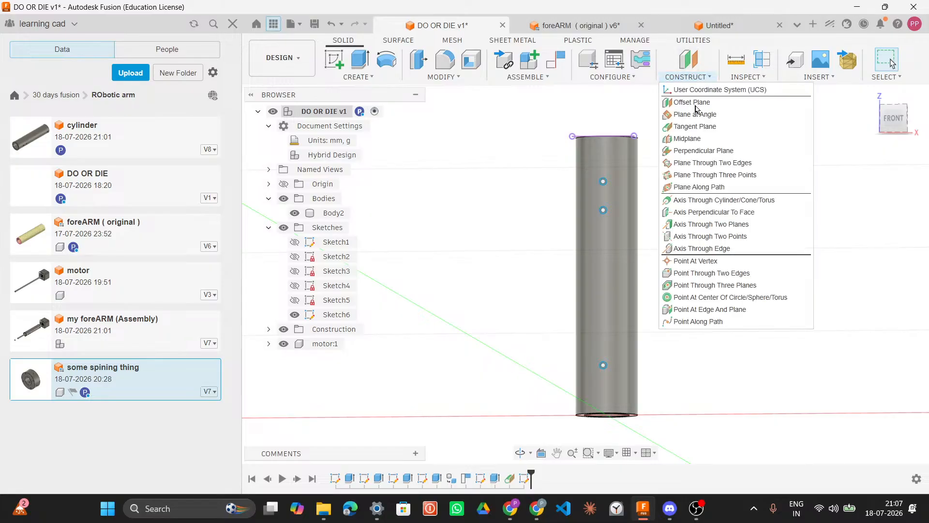
{"action": "left_click", "coordinate": [687, 139]}
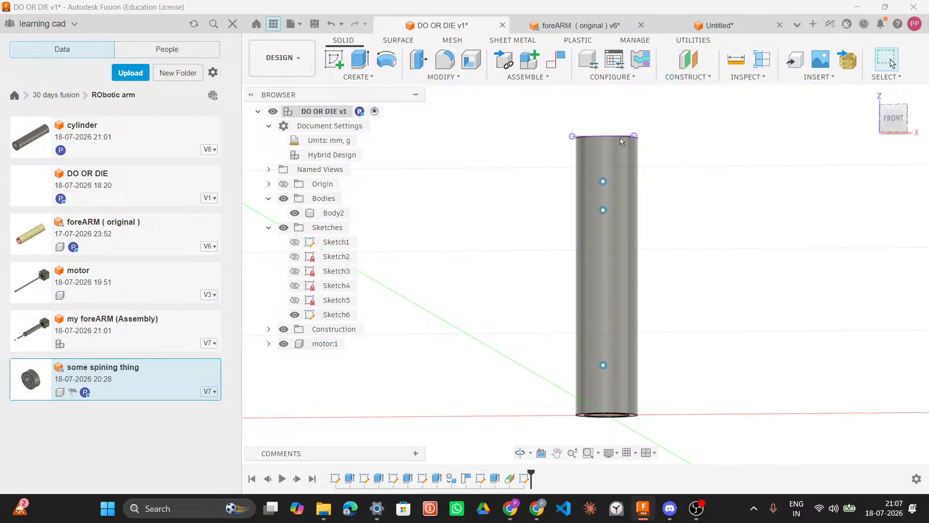
{"action": "left_click", "coordinate": [617, 138]}
{"action": "middle_click_drag", "start_coordinate": [664, 228], "coordinate": [676, 189], "text": "shift"}
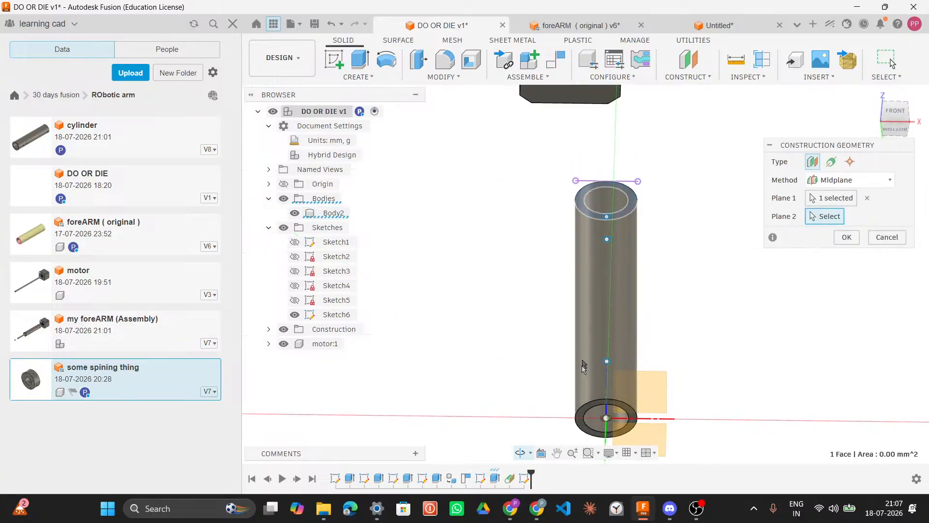
{"action": "left_click", "coordinate": [586, 421]}
{"action": "middle_click_drag", "start_coordinate": [684, 315], "coordinate": [714, 312], "text": "shift"}
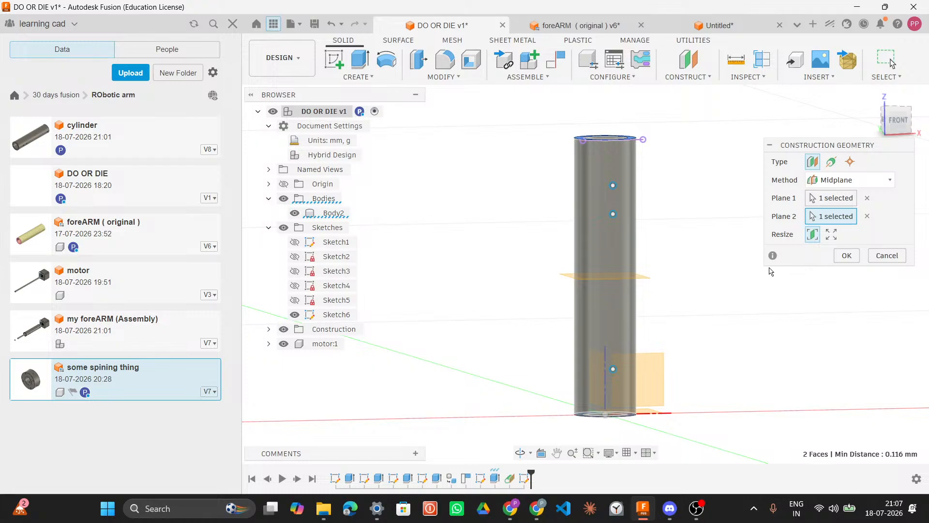
{"action": "left_click", "coordinate": [832, 235]}
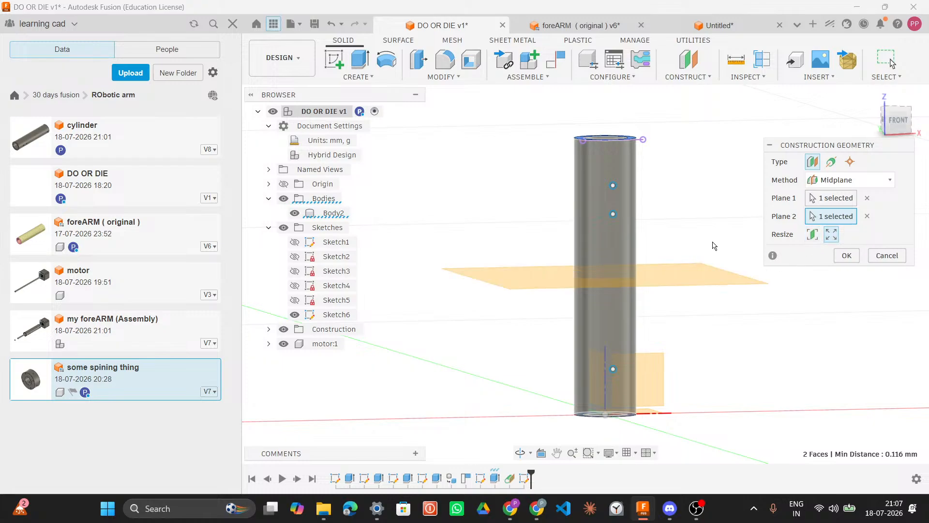
{"action": "middle_click_drag", "start_coordinate": [714, 245], "coordinate": [713, 262], "text": "shift"}
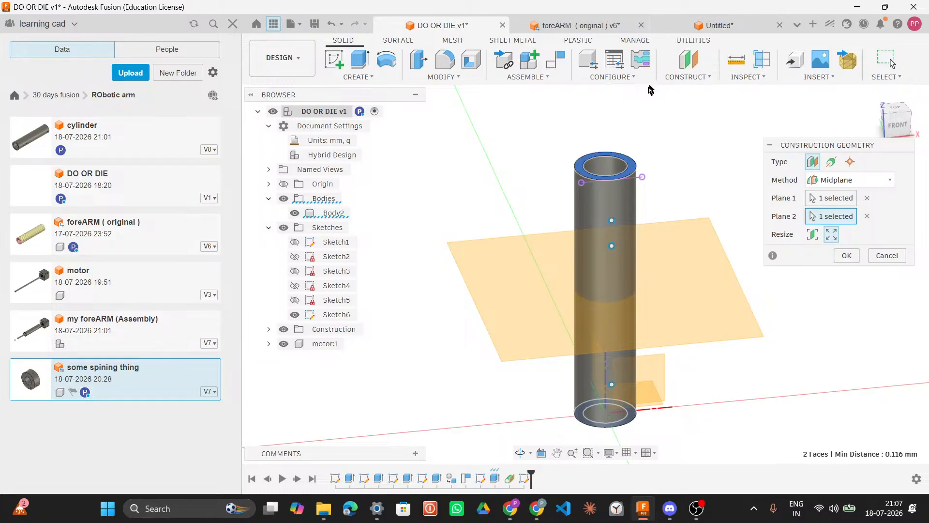
Step: Return to the foreARM (original) design and examine MeshBody7 from several angles
{"action": "left_click", "coordinate": [602, 25]}
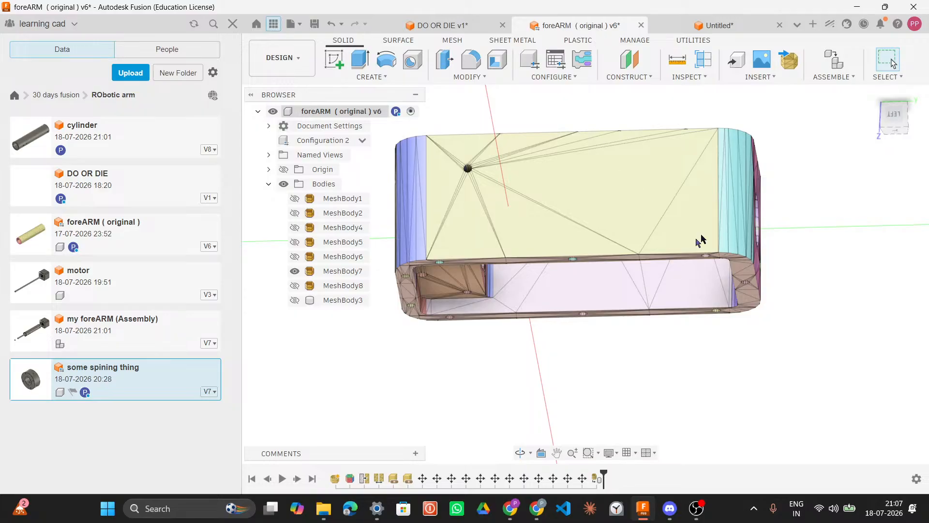
{"action": "middle_click_drag", "start_coordinate": [786, 228], "coordinate": [745, 300], "text": "shift"}
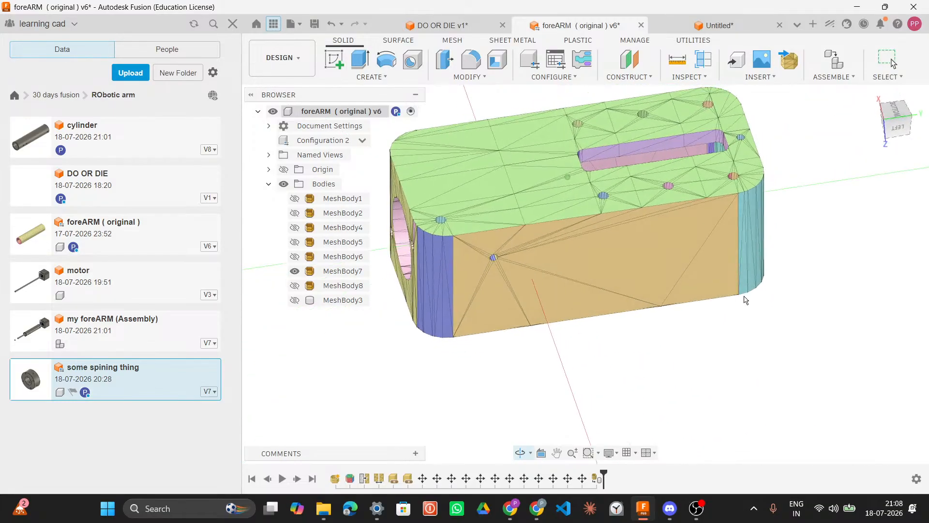
{"action": "middle_click_drag", "start_coordinate": [800, 224], "coordinate": [794, 292]}
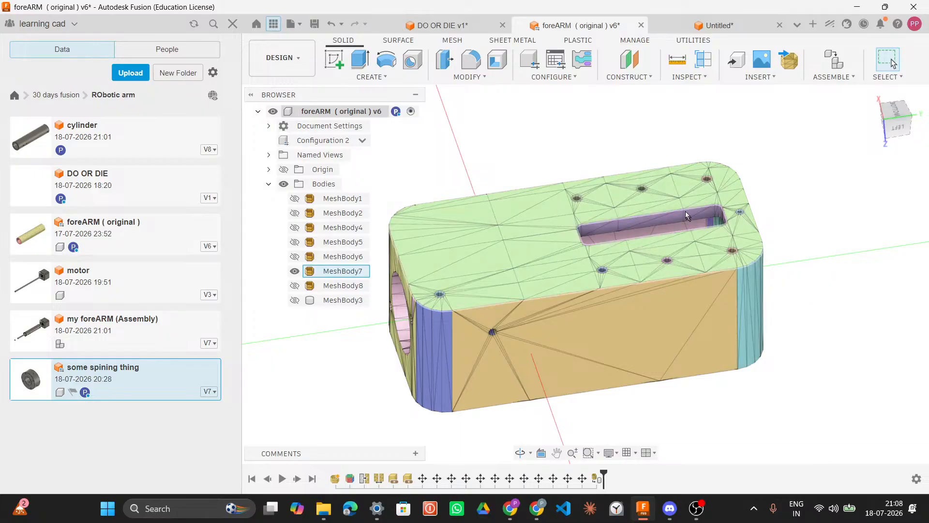
{"action": "middle_click_drag", "start_coordinate": [823, 252], "coordinate": [608, 319], "text": "shift"}
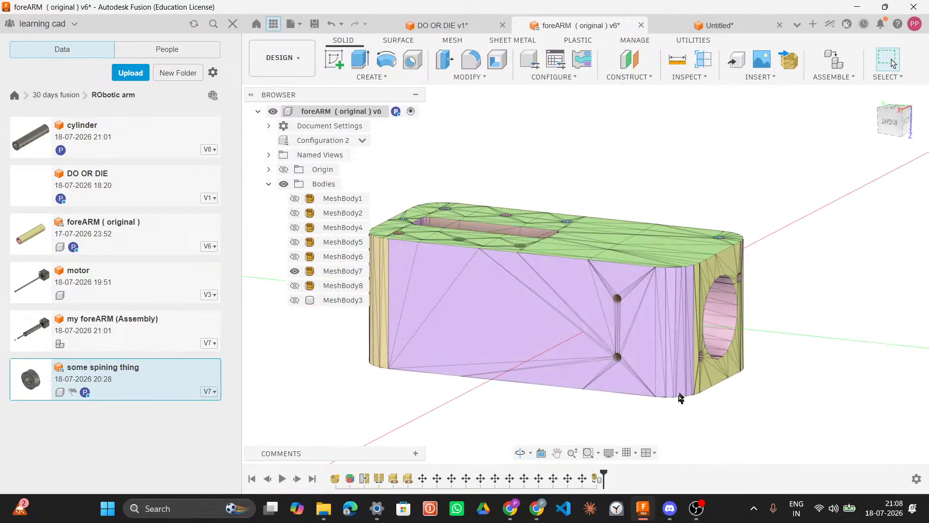
{"action": "left_click", "coordinate": [673, 506]}
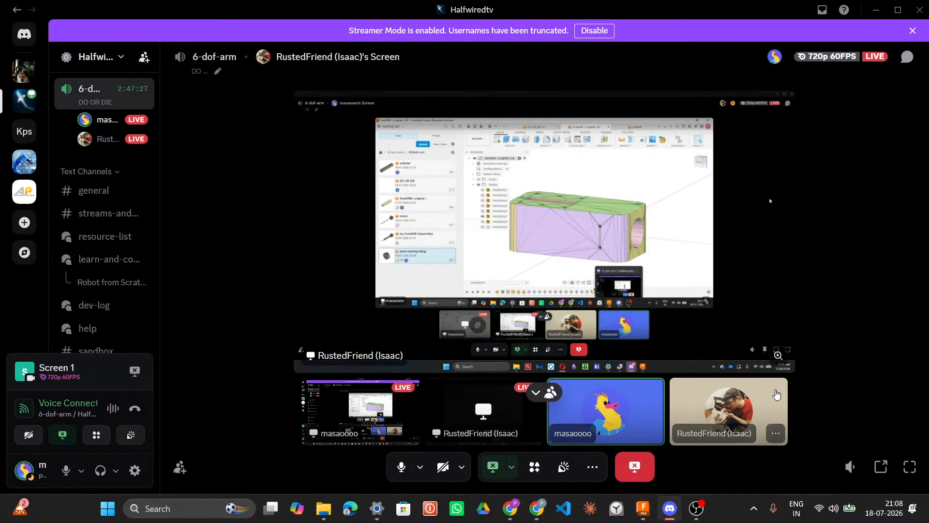
{"action": "left_click", "coordinate": [642, 508]}
{"action": "left_click_drag", "start_coordinate": [805, 290], "coordinate": [642, 291]}
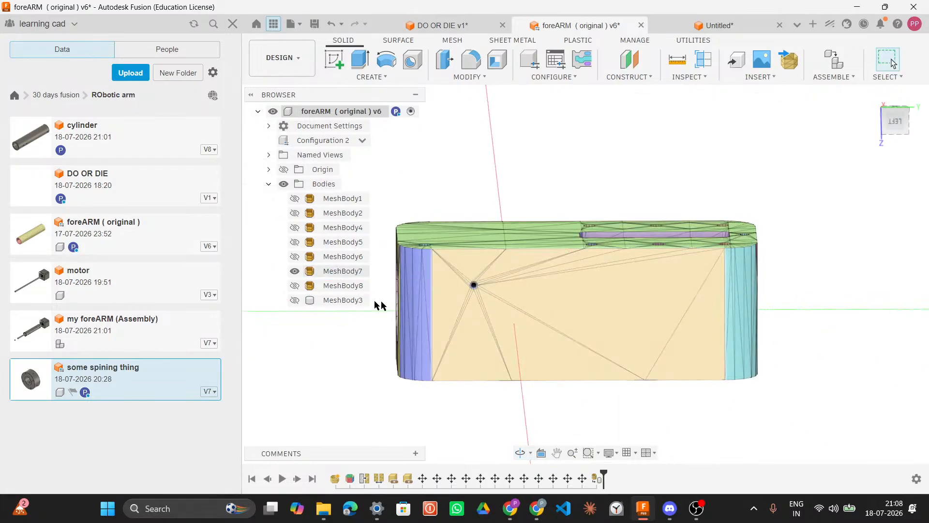
Step: Export MeshBody7 as a 3MF mesh file saved to the computer's Downloads folder
{"action": "right_click", "coordinate": [349, 271]}
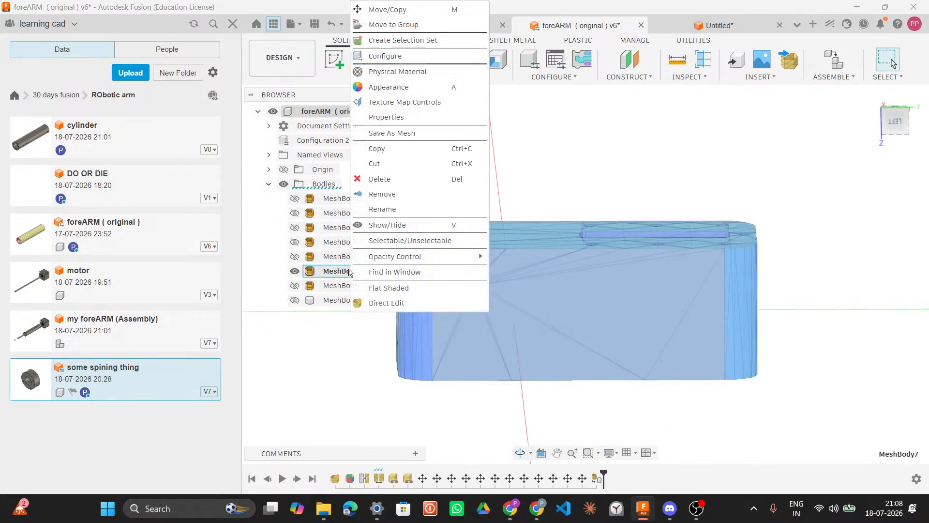
{"action": "left_click", "coordinate": [405, 135]}
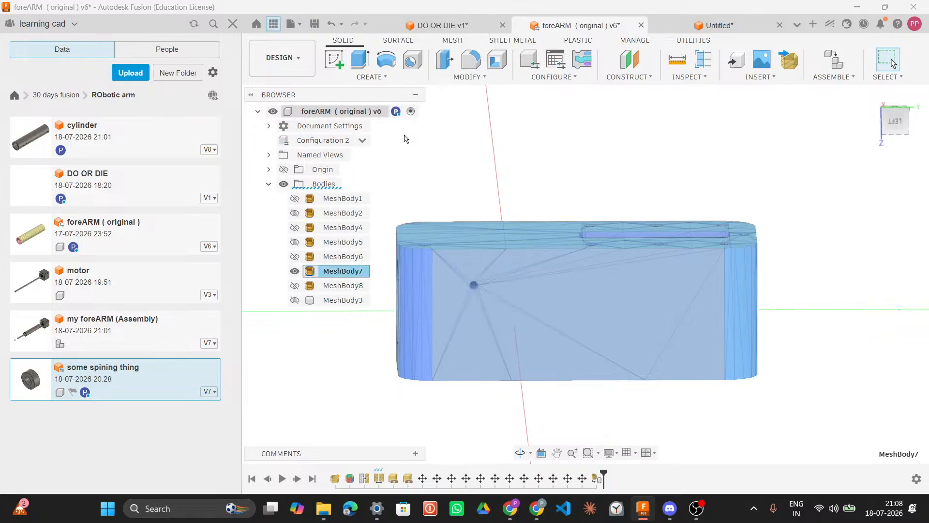
{"action": "left_click", "coordinate": [873, 237]}
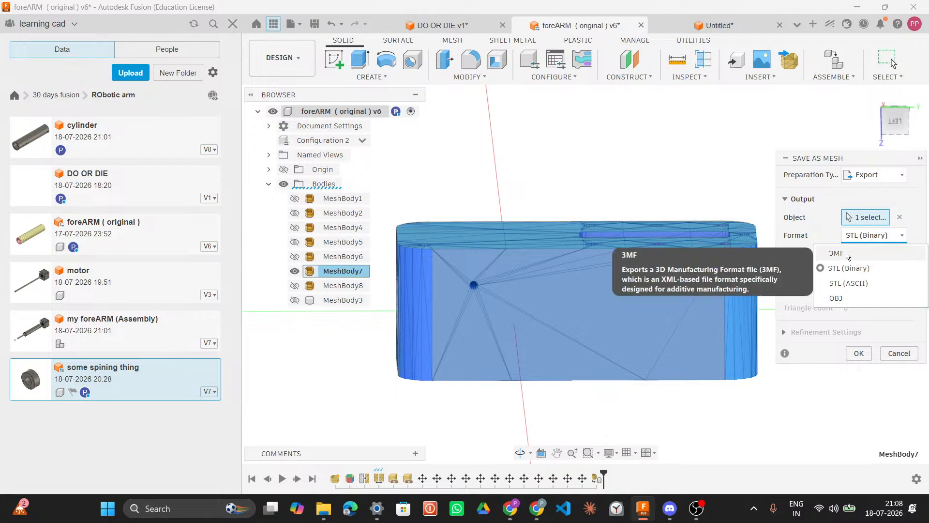
{"action": "left_click", "coordinate": [847, 256]}
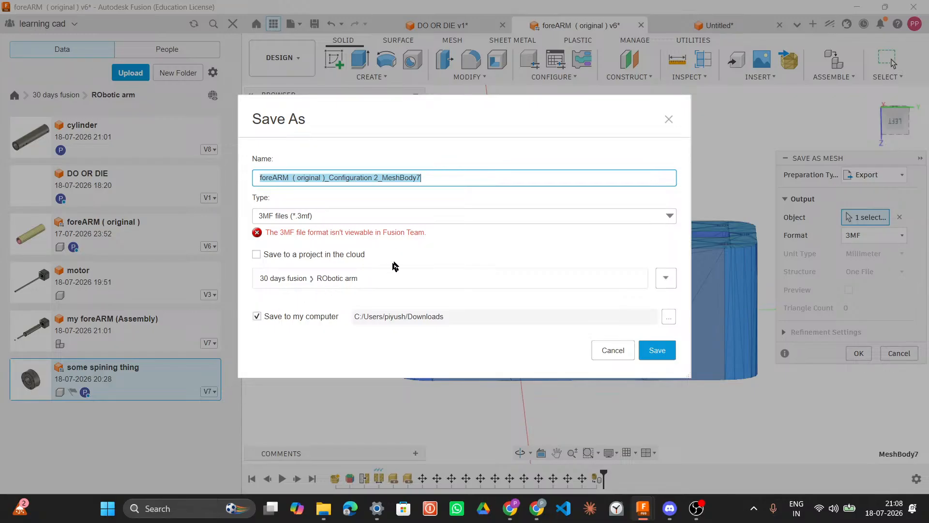
{"action": "left_click", "coordinate": [661, 355]}
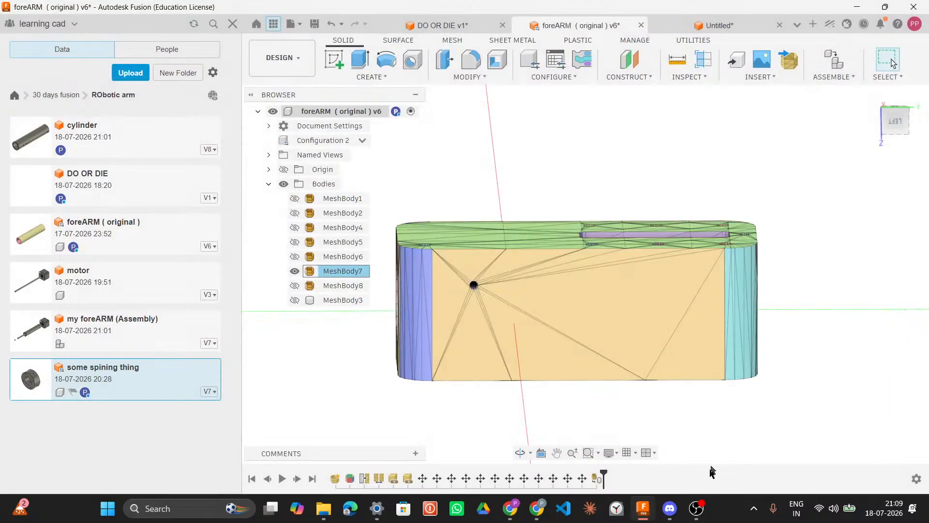
Step: Switch to Discord and open a direct message with the call participant
{"action": "left_click", "coordinate": [669, 507]}
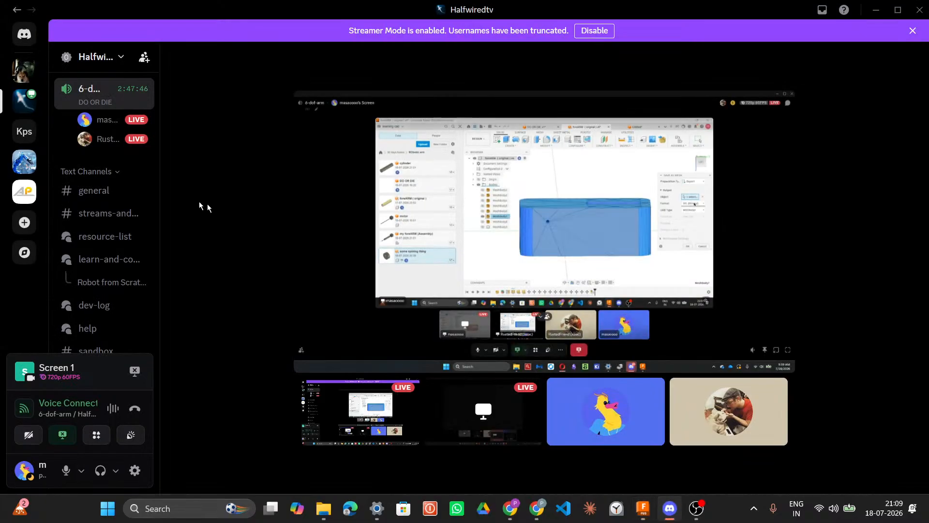
{"action": "scroll", "coordinate": [104, 218], "scroll_direction": "up", "scroll_amount": 5}
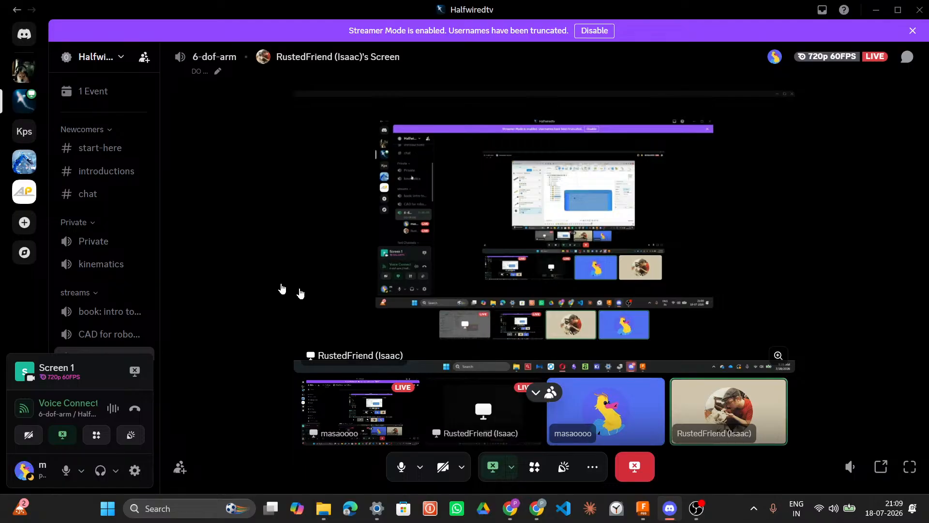
{"action": "scroll", "coordinate": [111, 239], "scroll_direction": "down", "scroll_amount": 6}
{"action": "mouse_move", "coordinate": [129, 238]}
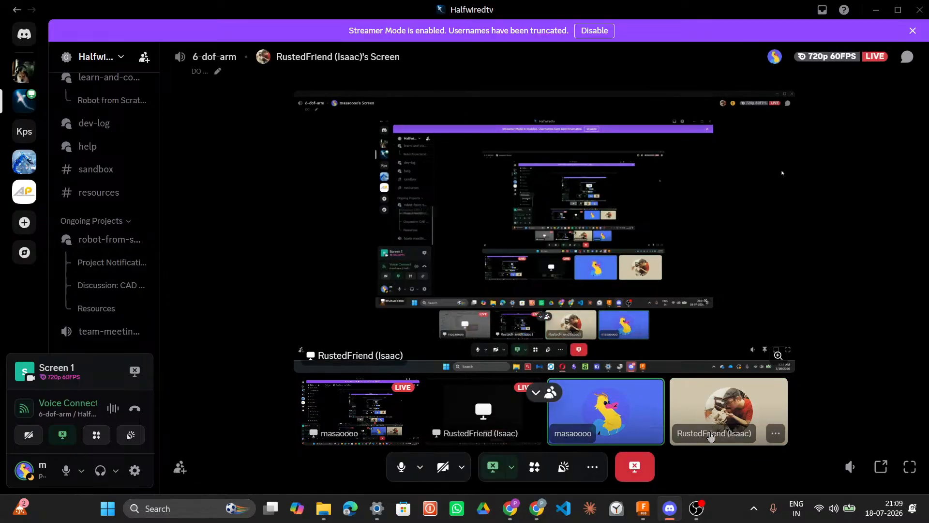
{"action": "left_click", "coordinate": [722, 434]}
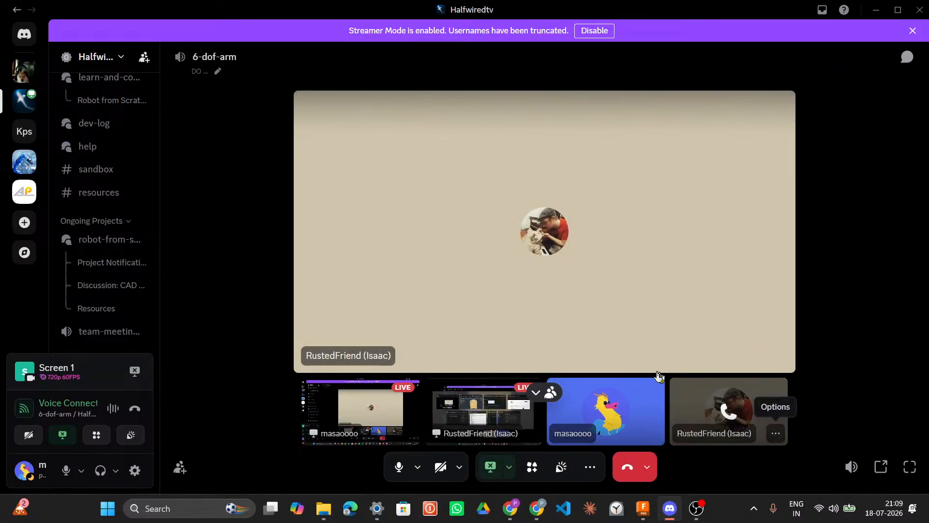
{"action": "left_click", "coordinate": [775, 433]}
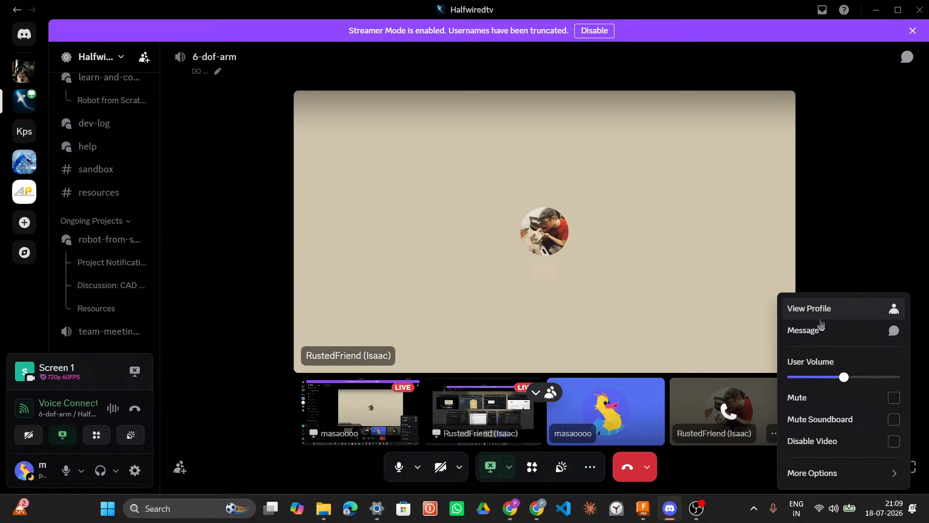
{"action": "key", "text": "Escape"}
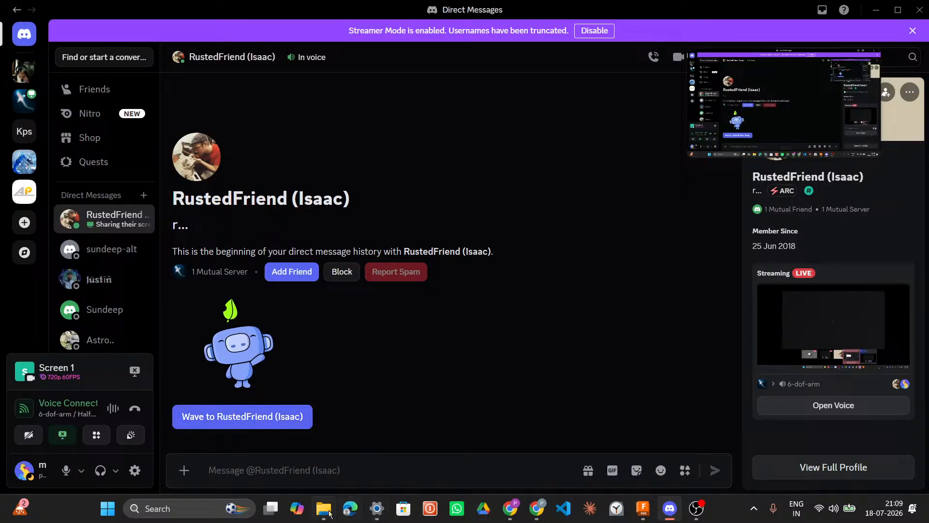
Step: Send the exported foreARM MeshBody7 3MF file from Downloads in the direct message
{"action": "left_click", "coordinate": [329, 513]}
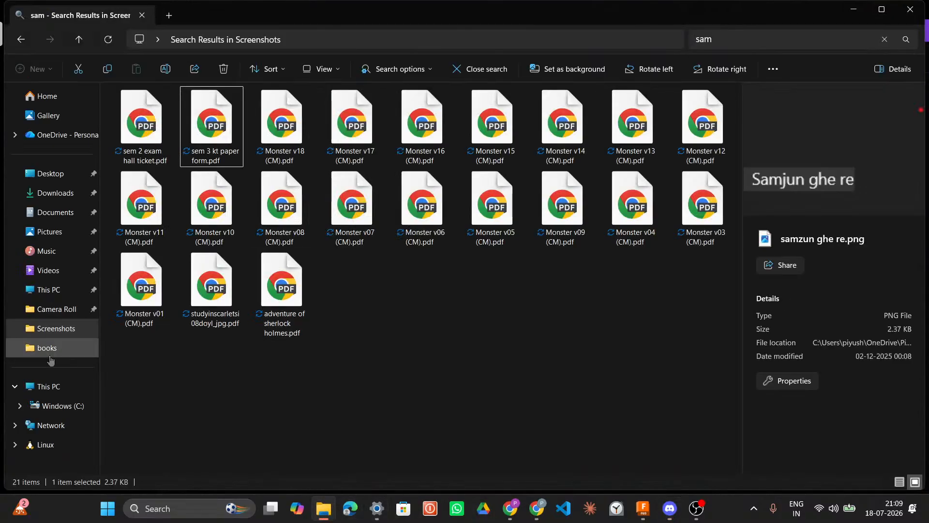
{"action": "left_click", "coordinate": [55, 194]}
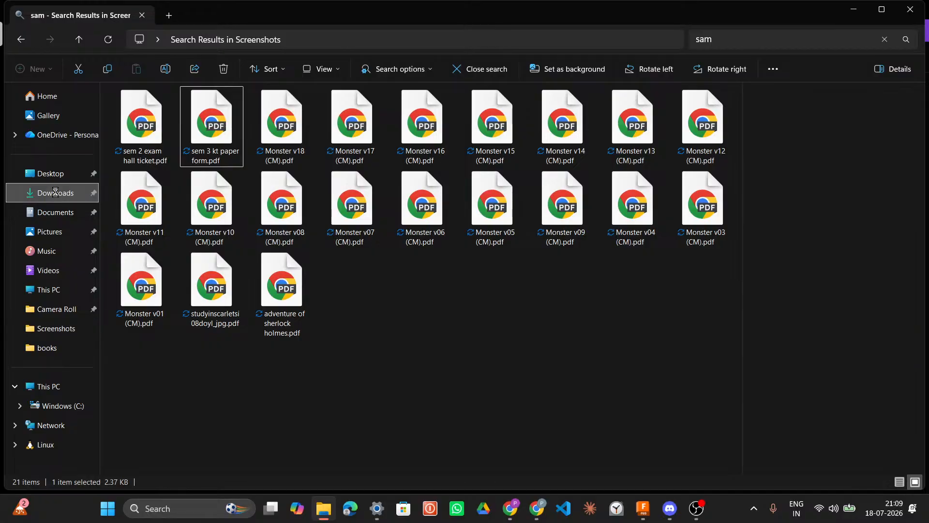
{"action": "left_click", "coordinate": [202, 124]}
{"action": "left_click_drag", "start_coordinate": [202, 125], "coordinate": [470, 417]}
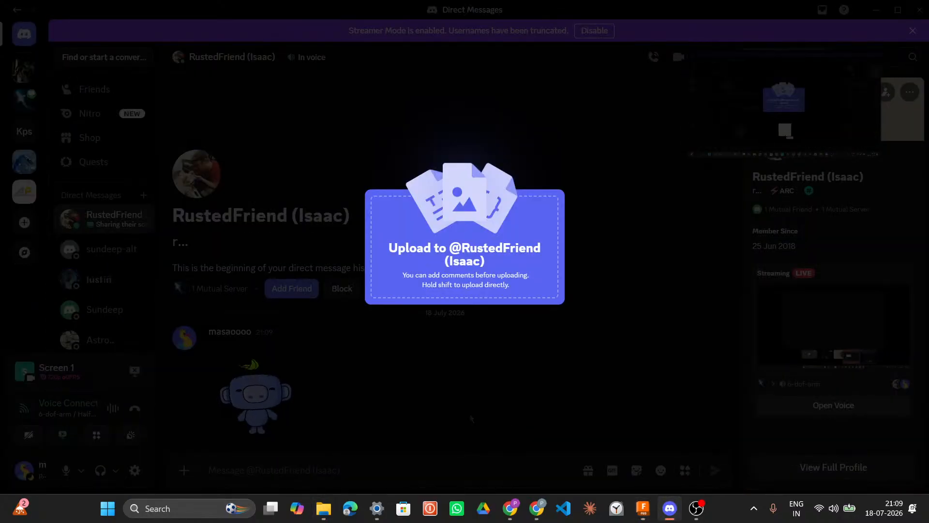
{"action": "key", "text": "Return"}
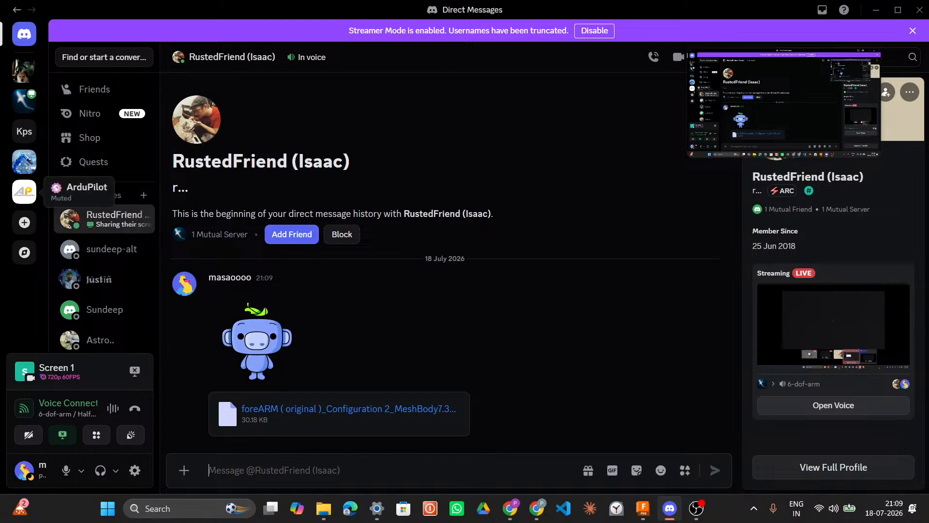
Step: Return to the voice channel and view the participant's shared screen stream
{"action": "left_click", "coordinate": [25, 100]}
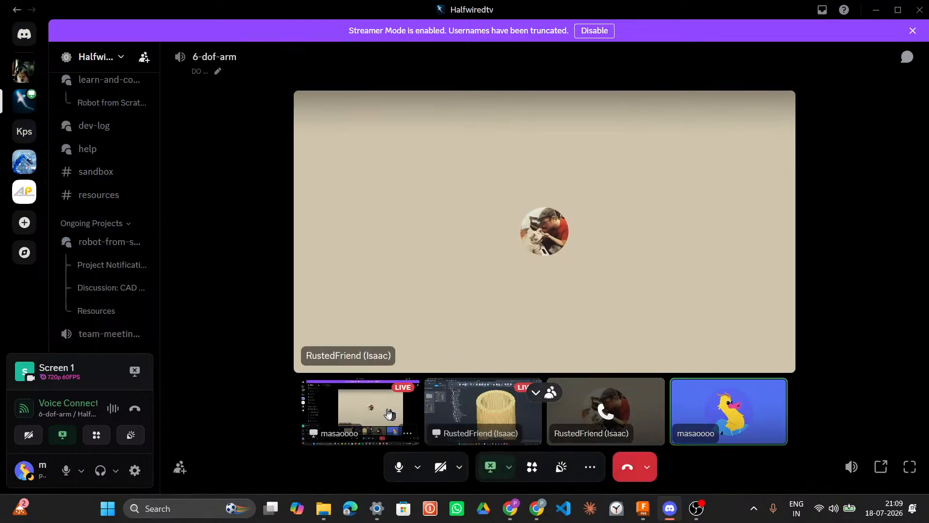
{"action": "left_click", "coordinate": [382, 408]}
{"action": "left_click", "coordinate": [482, 393]}
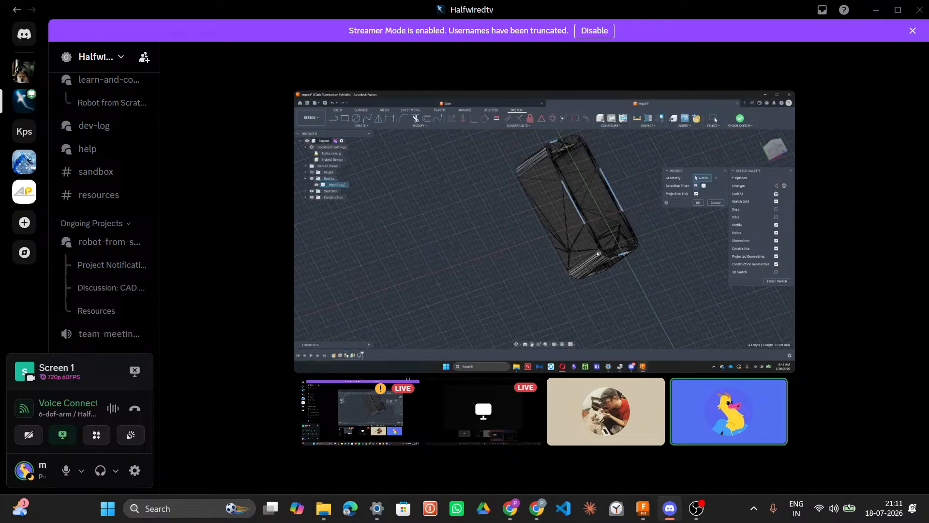
{"action": "mouse_move", "coordinate": [588, 443]}
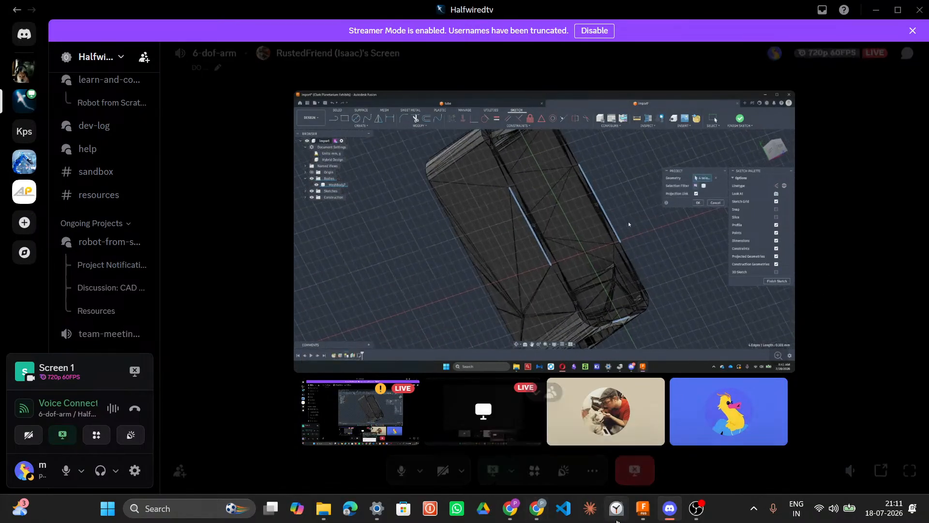
{"action": "left_click", "coordinate": [643, 508]}
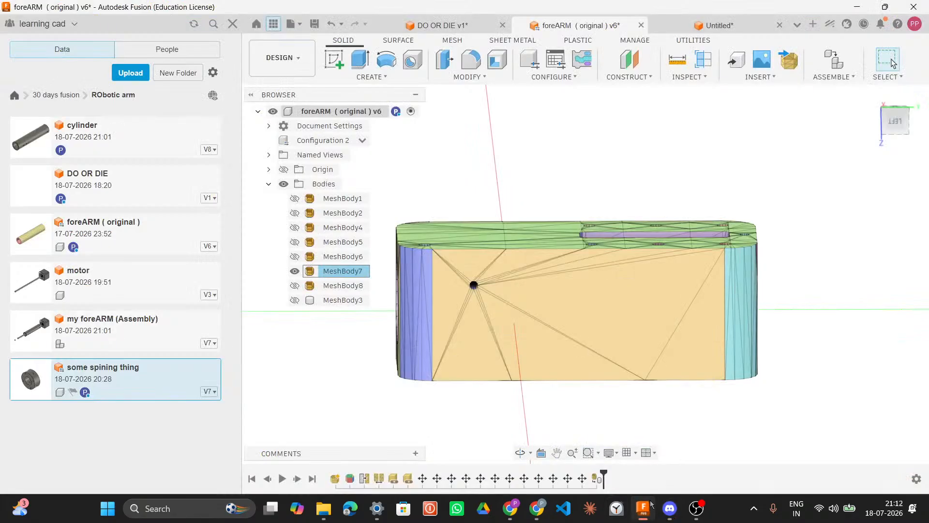
{"action": "left_click", "coordinate": [390, 79]}
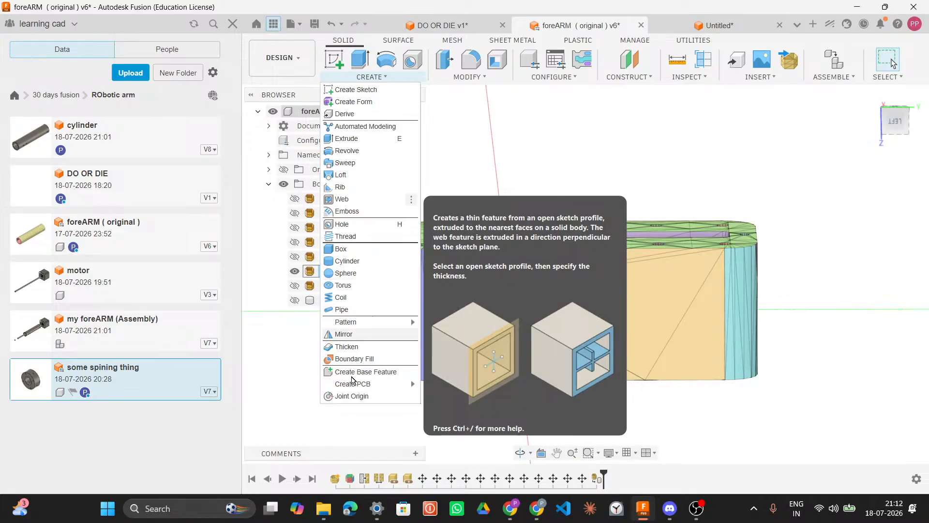
{"action": "left_click", "coordinate": [590, 126]}
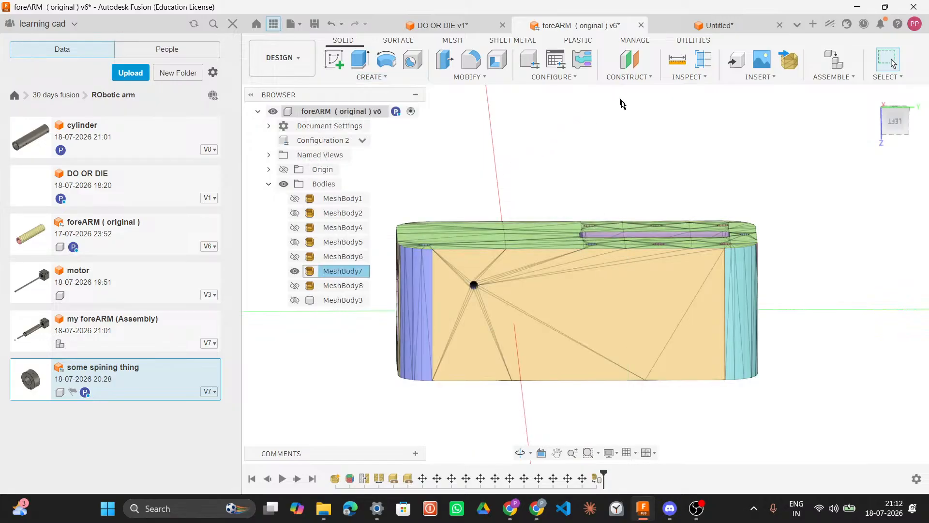
{"action": "left_click", "coordinate": [857, 6]}
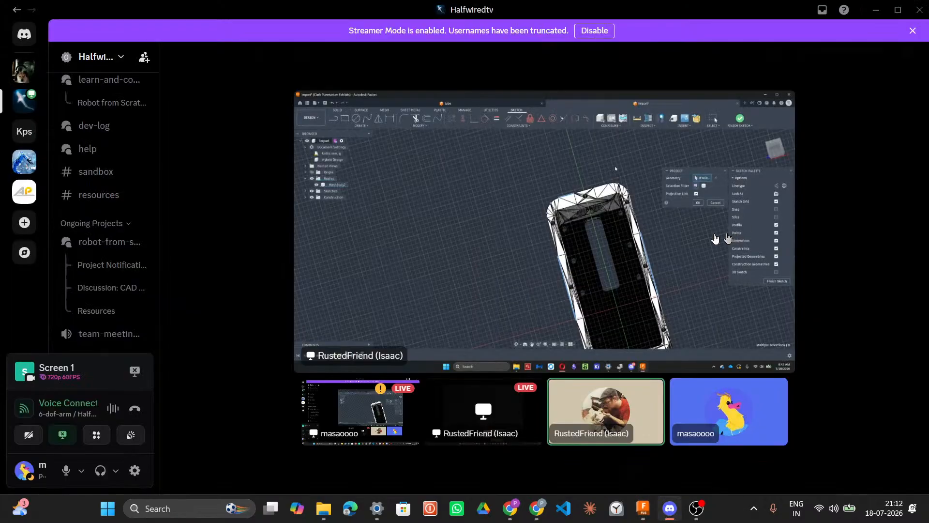
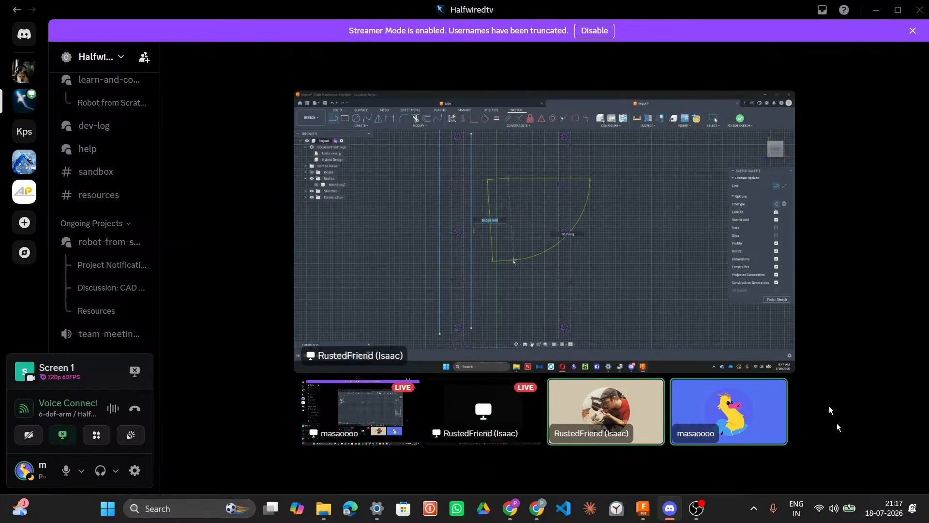
Step: Switch to the foreARM design and start a sketch on the visible face of MeshBody7
{"action": "left_click", "coordinate": [643, 509]}
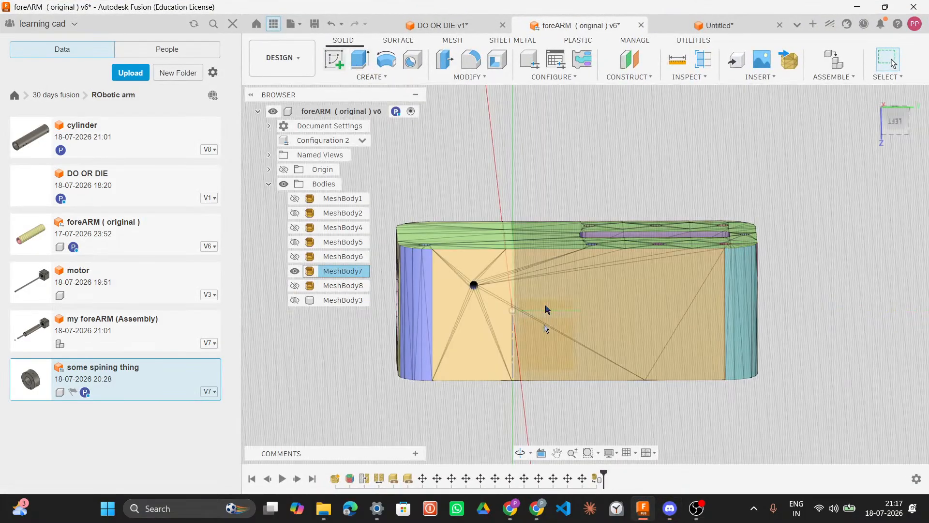
{"action": "left_click", "coordinate": [546, 326]}
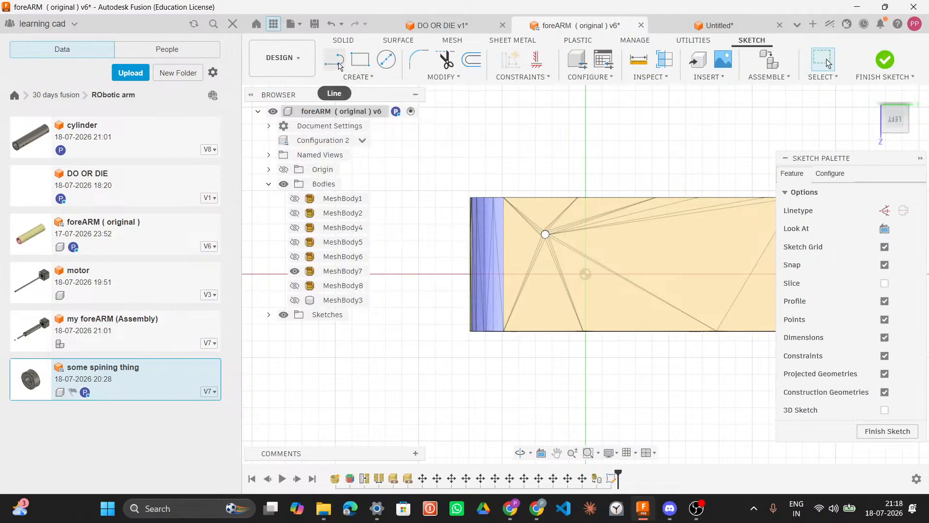
Step: Return to the voice channel and follow the participant's shared screen stream of their Fusion model
{"action": "left_click", "coordinate": [670, 508]}
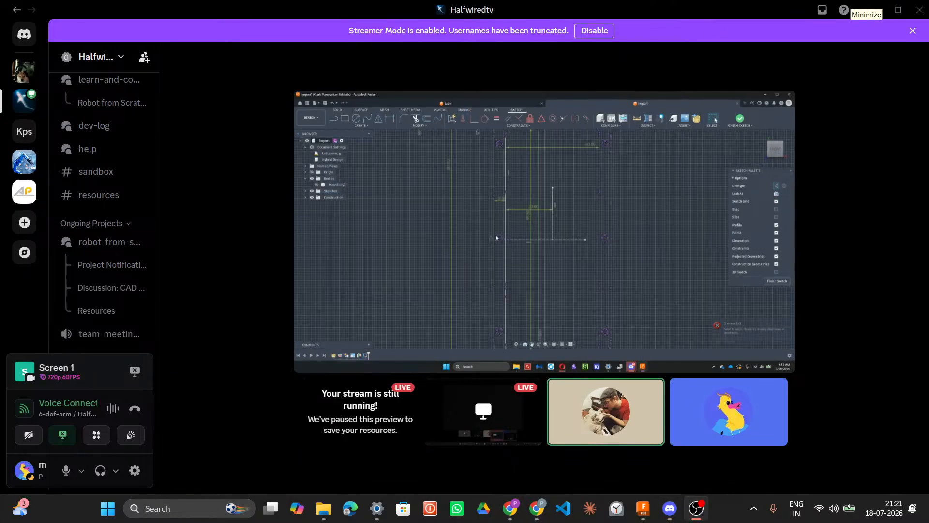
{"action": "left_click", "coordinate": [861, 6]}
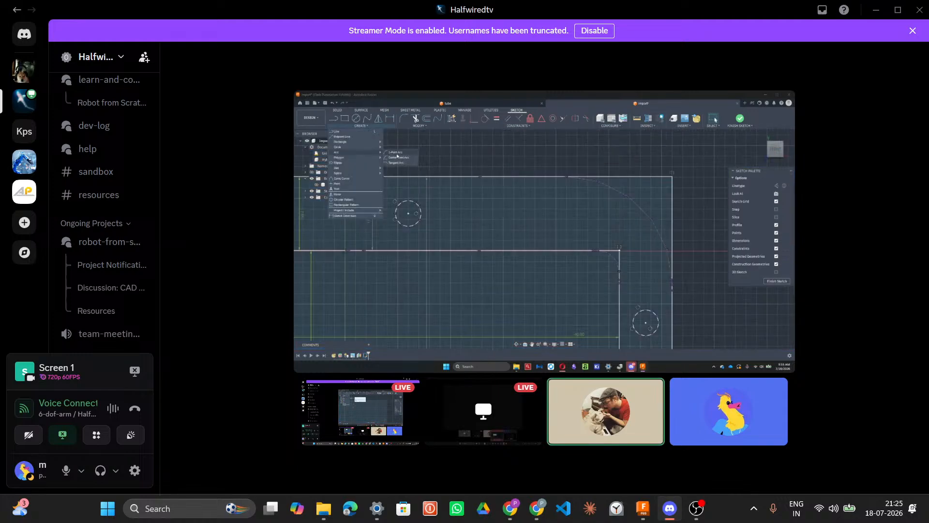
{"action": "key", "text": "super+alt+k"}
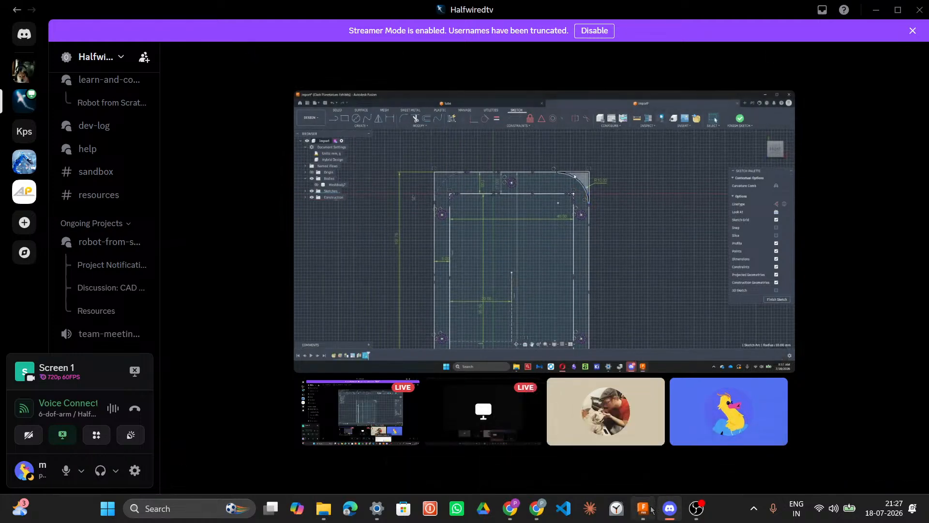
{"action": "key", "text": "alt+Tab"}
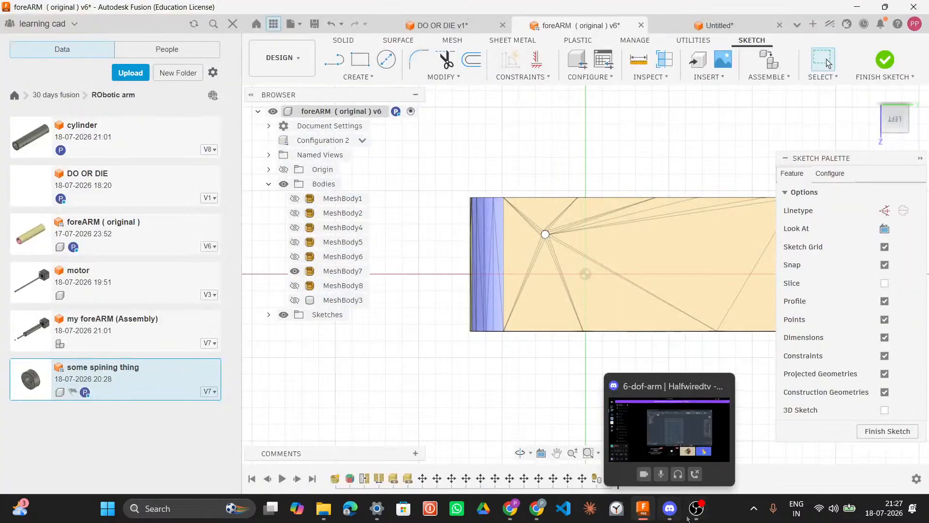
{"action": "left_click", "coordinate": [676, 481]}
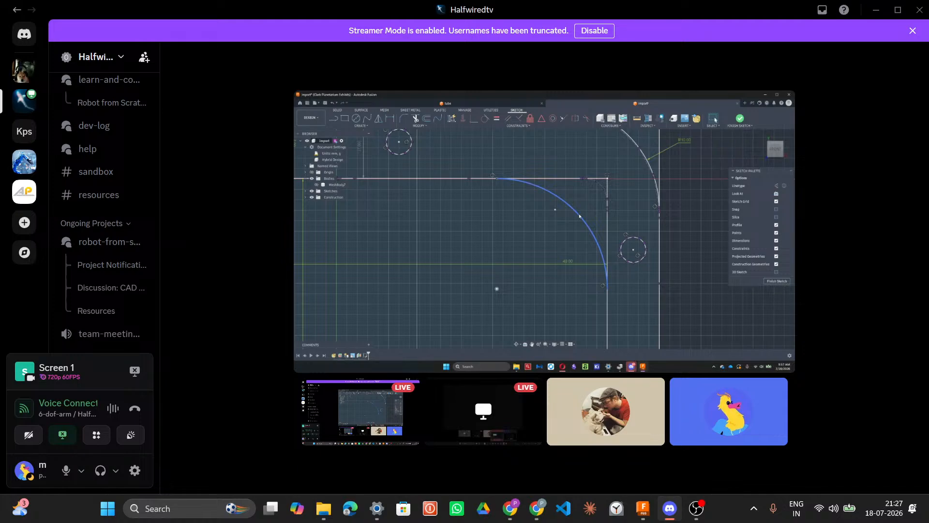
{"action": "mouse_move", "coordinate": [414, 99]}
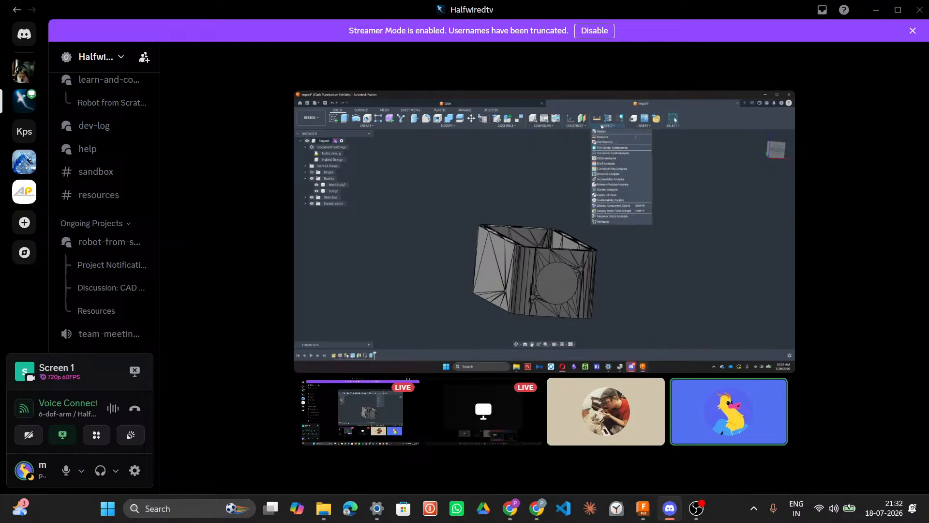
{"action": "mouse_move", "coordinate": [436, 424]}
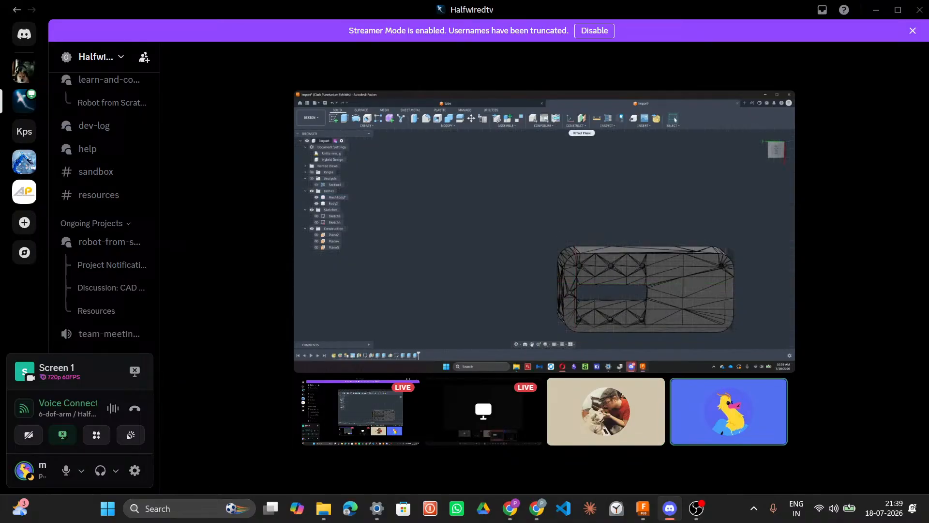
{"action": "mouse_move", "coordinate": [921, 59]}
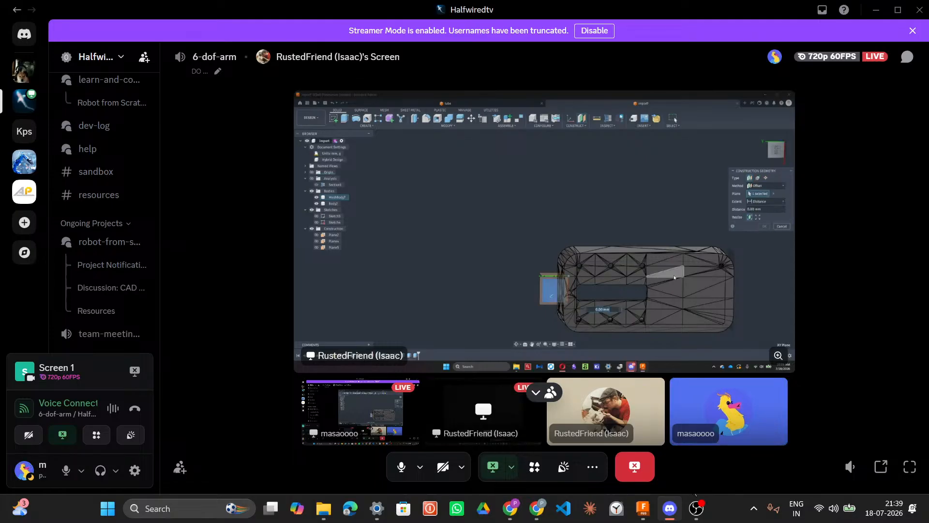
Step: Switch back to the foreARM design, measure the distance between MeshBody7's top and bottom edges, then return to the call
{"action": "left_click", "coordinate": [643, 509]}
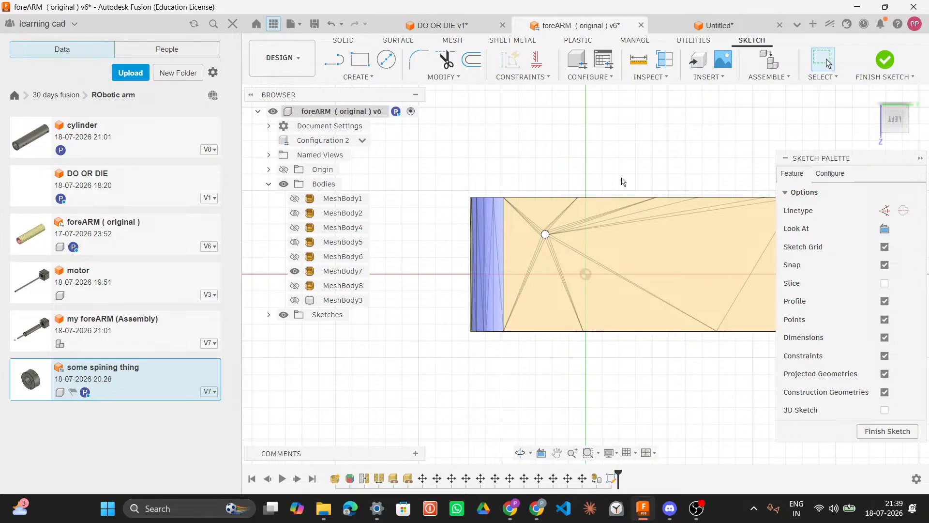
{"action": "key", "text": "i"}
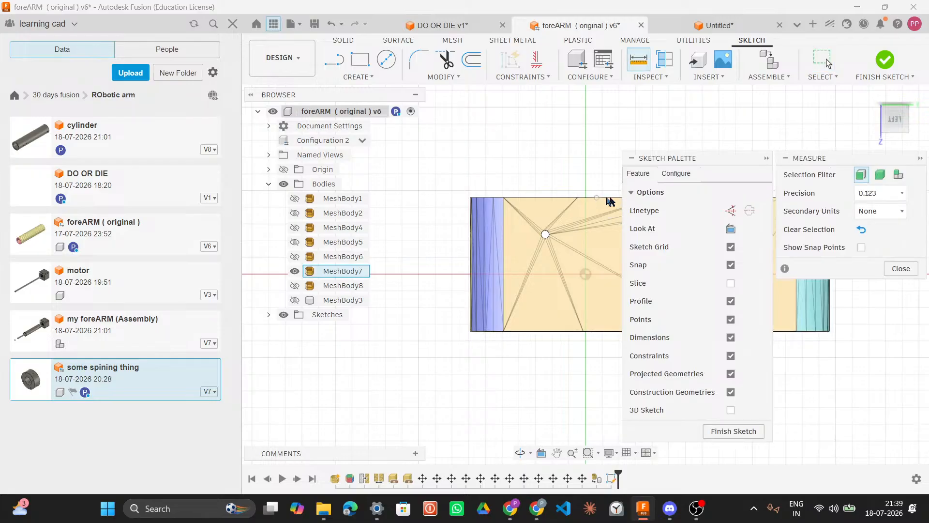
{"action": "left_click", "coordinate": [587, 198]}
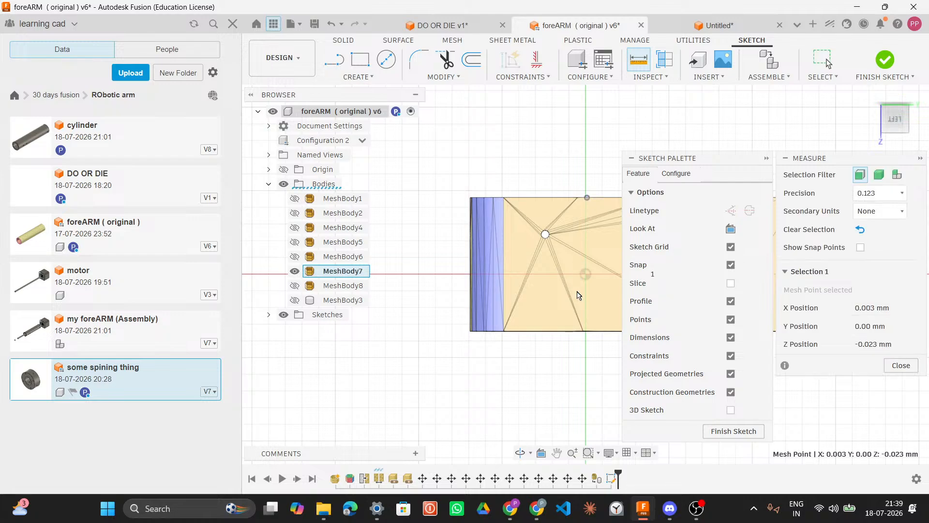
{"action": "left_click", "coordinate": [587, 331]}
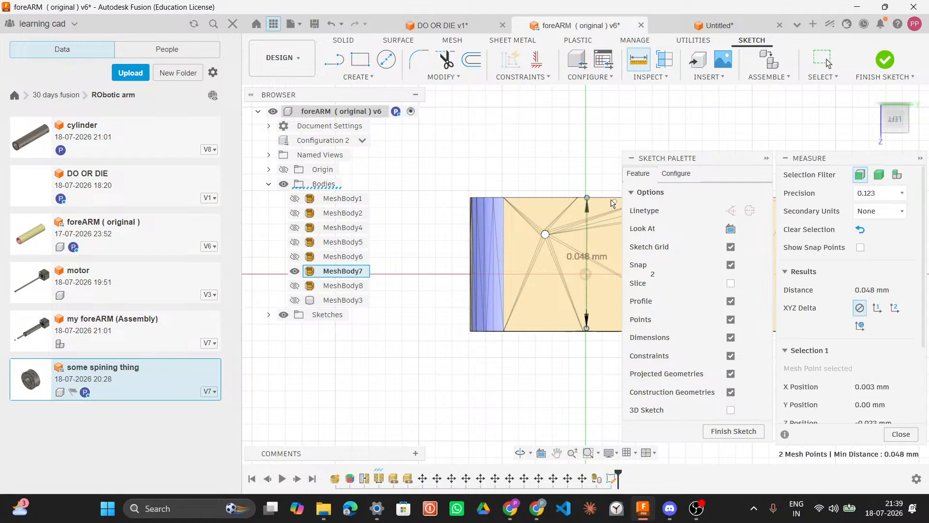
{"action": "key", "text": "Escape"}
{"action": "left_click", "coordinate": [858, 5]}
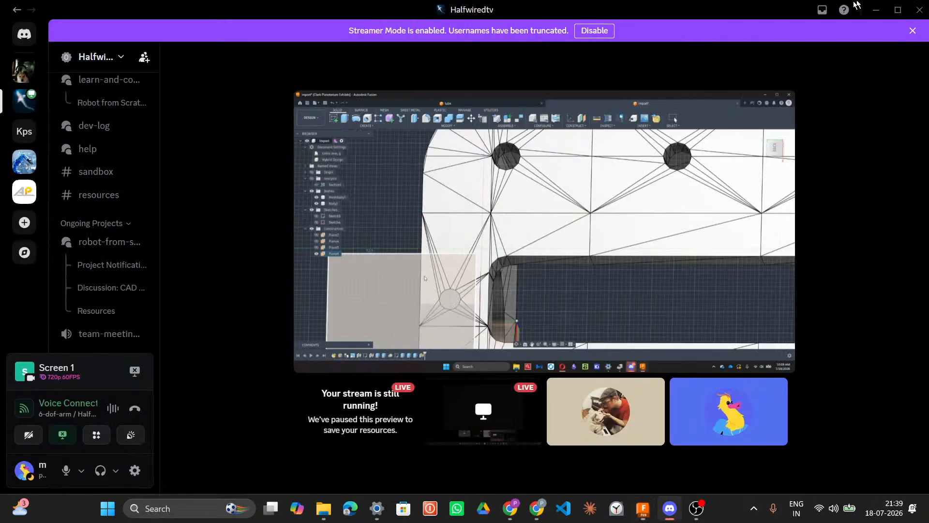
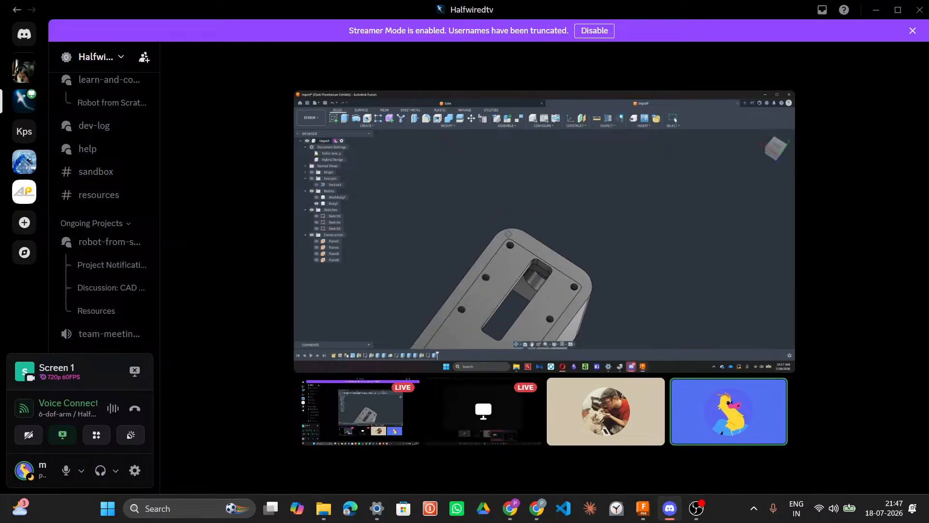
Step: Switch to the foreARM design and examine MeshBody7's faces and holes from several angles
{"action": "left_click", "coordinate": [670, 504]}
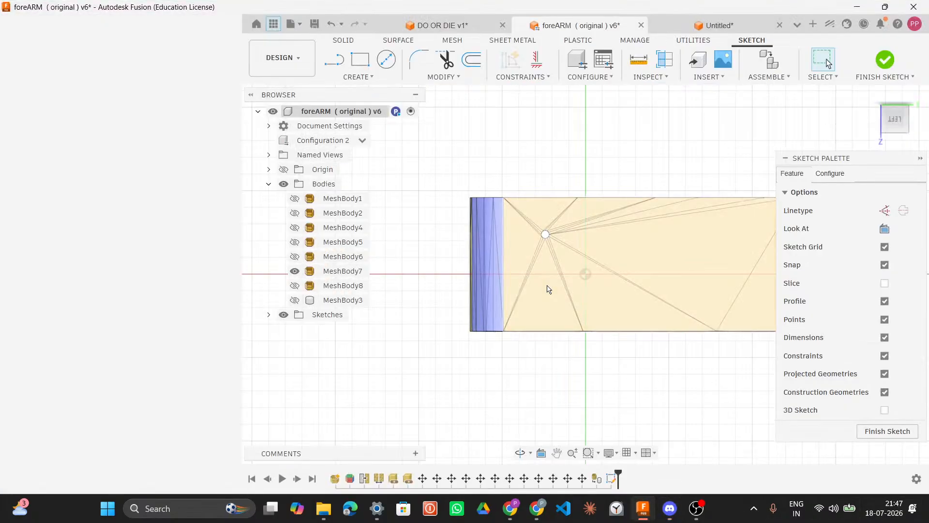
{"action": "mouse_move", "coordinate": [618, 297]}
{"action": "middle_mouse_down", "text": "shift"}
{"action": "mouse_move", "coordinate": [553, 334]}
{"action": "mouse_move", "coordinate": [527, 322]}
{"action": "mouse_move", "coordinate": [525, 129]}
{"action": "mouse_move", "coordinate": [512, 113]}
{"action": "mouse_move", "coordinate": [460, 140]}
{"action": "mouse_move", "coordinate": [400, 197]}
{"action": "mouse_move", "coordinate": [421, 170]}
{"action": "mouse_move", "coordinate": [584, 160]}
{"action": "mouse_move", "coordinate": [620, 133]}
{"action": "mouse_move", "coordinate": [628, 151]}
{"action": "mouse_move", "coordinate": [550, 166]}
{"action": "mouse_move", "coordinate": [475, 110]}
{"action": "mouse_move", "coordinate": [641, 245]}
{"action": "mouse_move", "coordinate": [513, 226]}
{"action": "mouse_move", "coordinate": [533, 298]}
{"action": "mouse_move", "coordinate": [527, 347]}
{"action": "mouse_move", "coordinate": [490, 335]}
{"action": "mouse_move", "coordinate": [566, 307]}
{"action": "mouse_move", "coordinate": [529, 253]}
{"action": "mouse_move", "coordinate": [465, 245]}
{"action": "mouse_move", "coordinate": [473, 243]}
{"action": "middle_mouse_up", "text": "shift"}
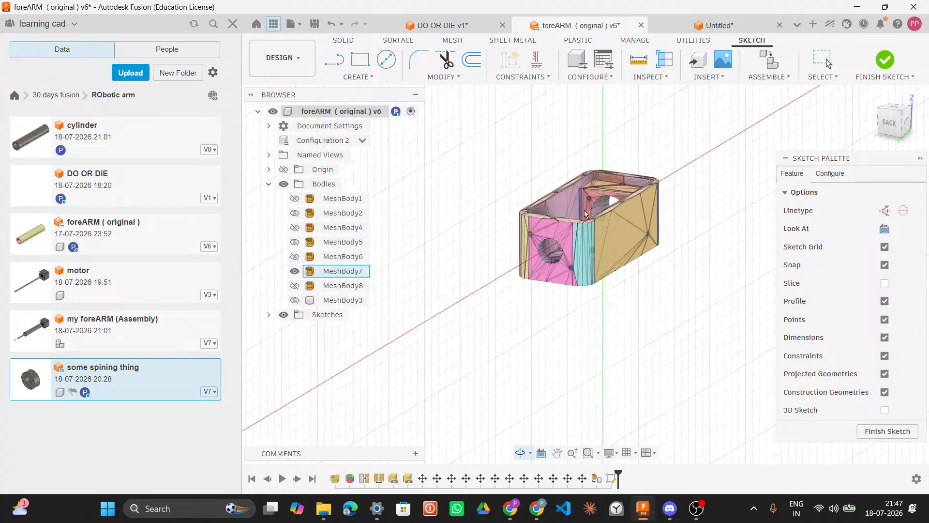
{"action": "scroll", "coordinate": [585, 213], "scroll_direction": "up", "scroll_amount": 8}
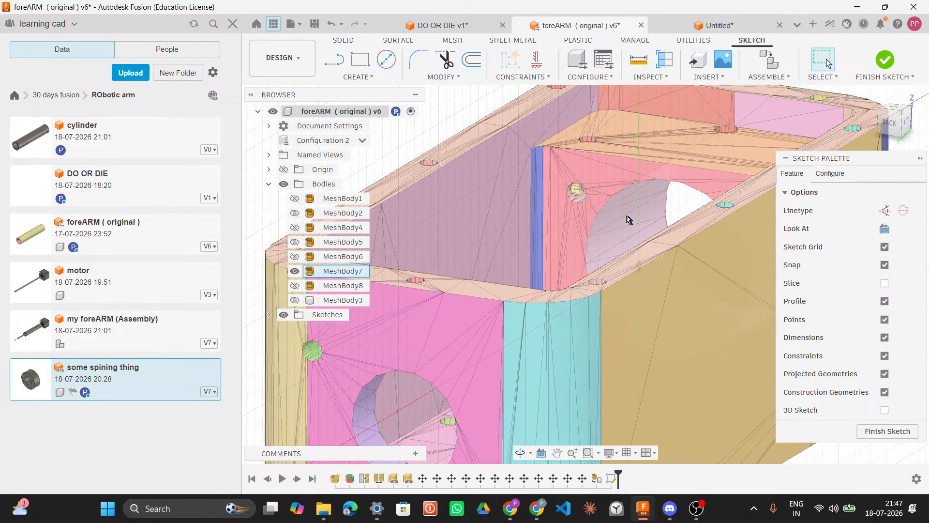
{"action": "middle_click_drag", "start_coordinate": [616, 211], "coordinate": [731, 198], "text": "shift"}
{"action": "middle_click_drag", "start_coordinate": [683, 222], "coordinate": [839, 188]}
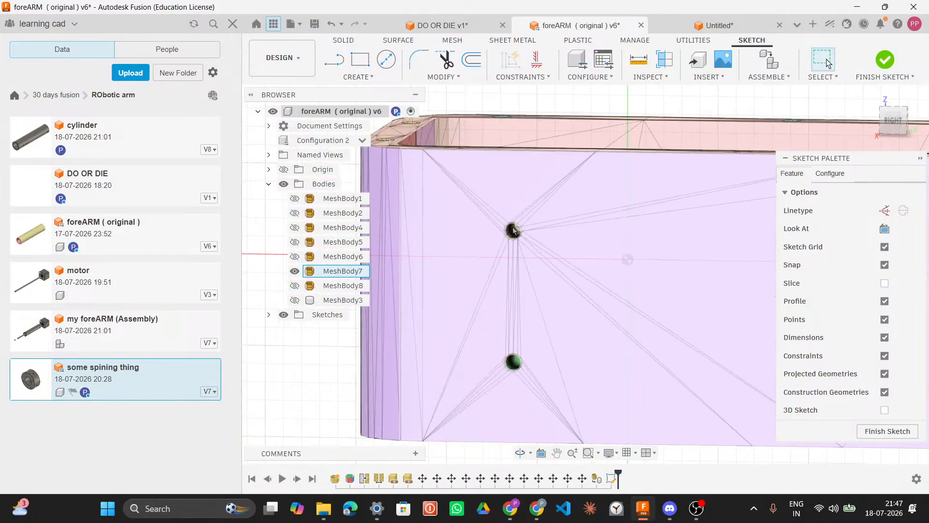
{"action": "middle_click_drag", "start_coordinate": [539, 239], "coordinate": [379, 216], "text": "shift"}
{"action": "middle_click_drag", "start_coordinate": [604, 211], "coordinate": [631, 208], "text": "shift"}
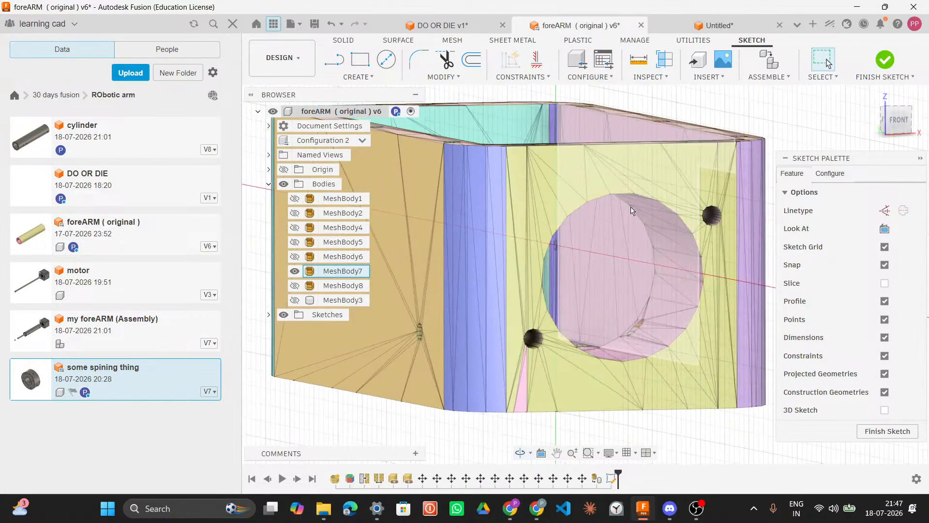
Step: Return to the voice call and watch the participant's shared Fusion stream
{"action": "left_click", "coordinate": [663, 514]}
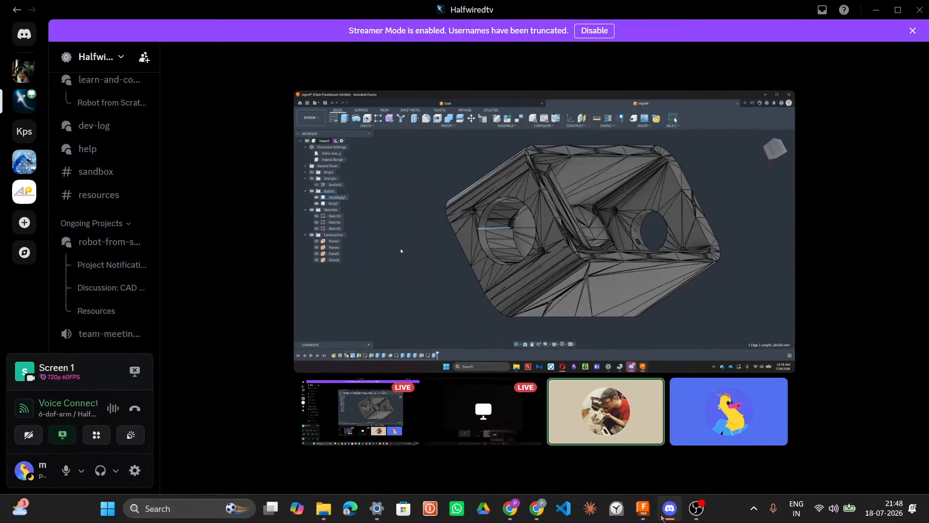
{"action": "mouse_move", "coordinate": [678, 248]}
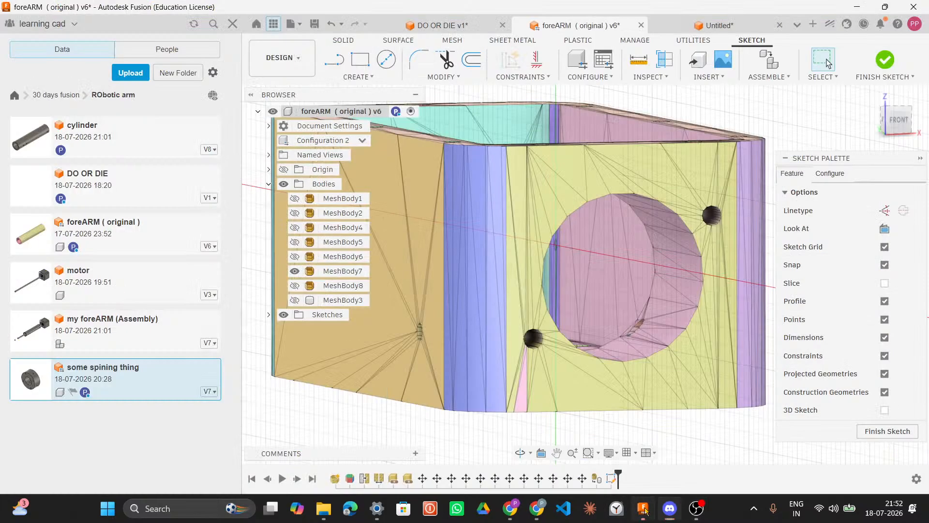
Step: Go back to the foreARM sketch and inspect the hole positions on MeshBody7's top, bottom and side faces
{"action": "left_click", "coordinate": [643, 509]}
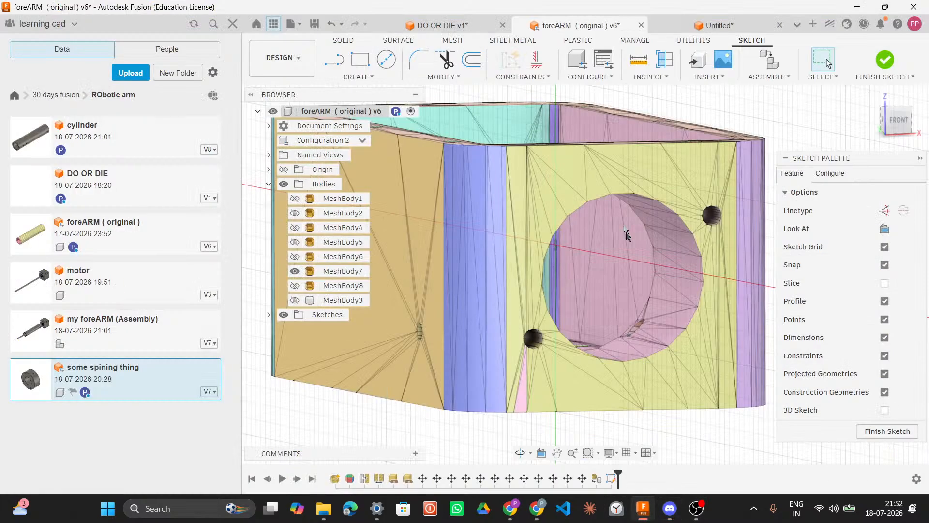
{"action": "middle_click_drag", "start_coordinate": [641, 255], "coordinate": [713, 253], "text": "shift"}
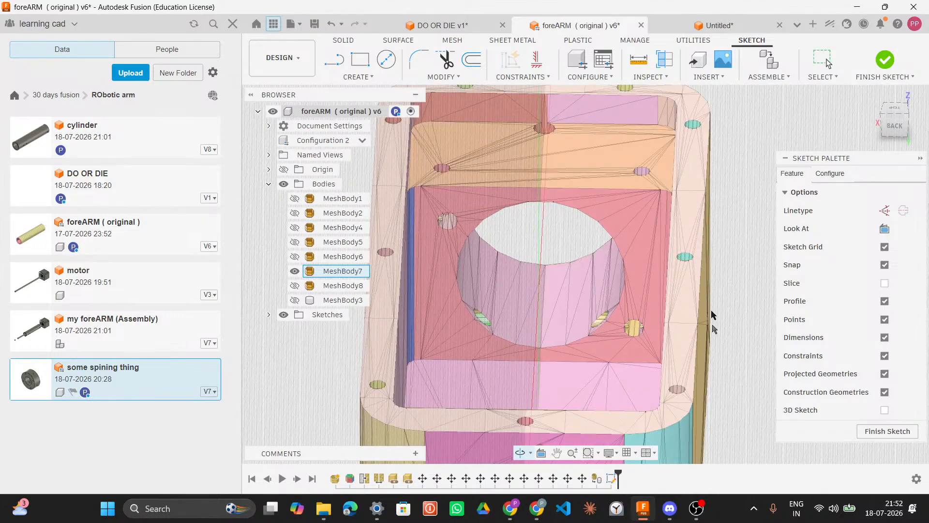
{"action": "left_click", "coordinate": [669, 508]}
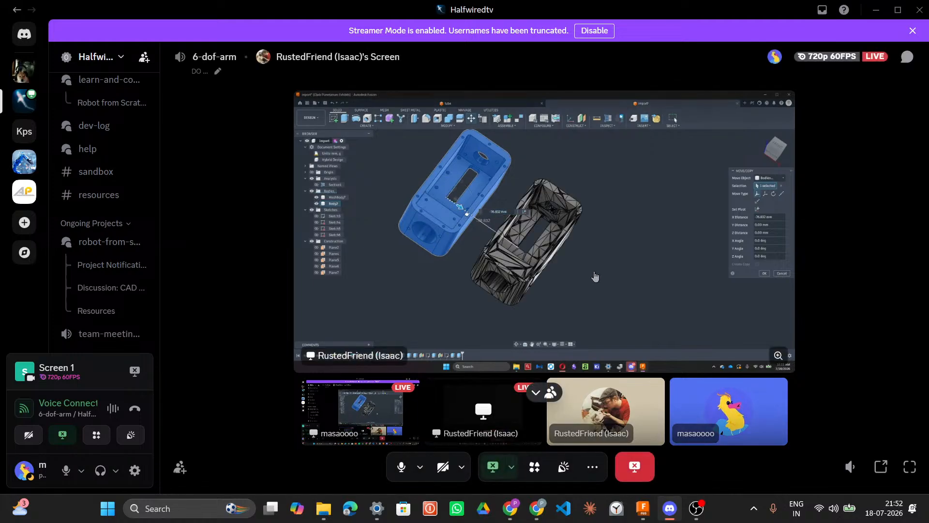
{"action": "left_click", "coordinate": [643, 509]}
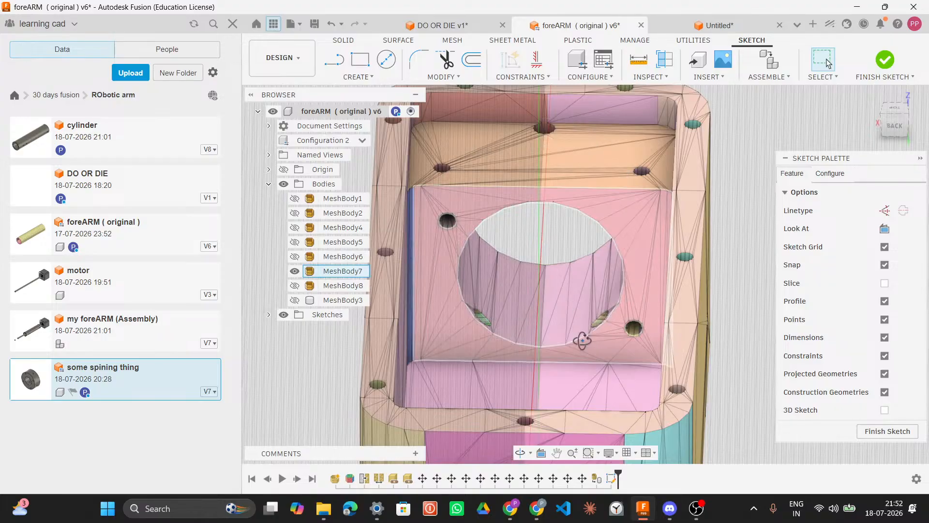
{"action": "middle_click_drag", "start_coordinate": [570, 363], "coordinate": [580, 222], "text": "shift"}
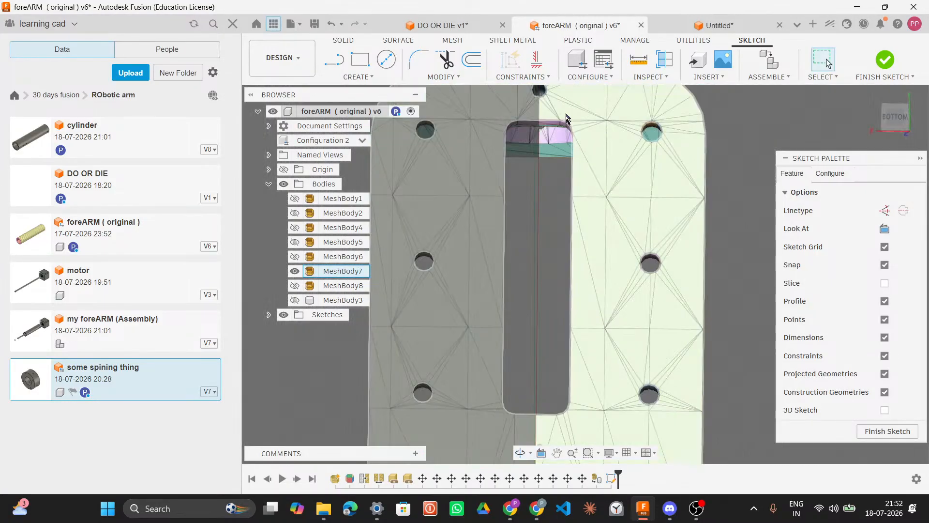
{"action": "middle_click_drag", "start_coordinate": [542, 455], "coordinate": [534, 346]}
{"action": "middle_click_drag", "start_coordinate": [561, 304], "coordinate": [560, 140]}
{"action": "middle_click_drag", "start_coordinate": [576, 289], "coordinate": [573, 240]}
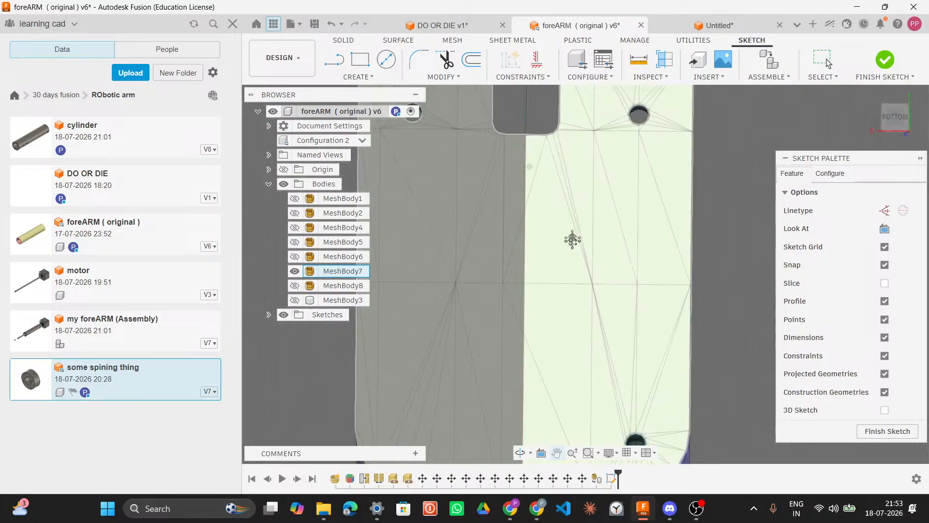
{"action": "middle_click_drag", "start_coordinate": [599, 286], "coordinate": [559, 134], "text": "shift"}
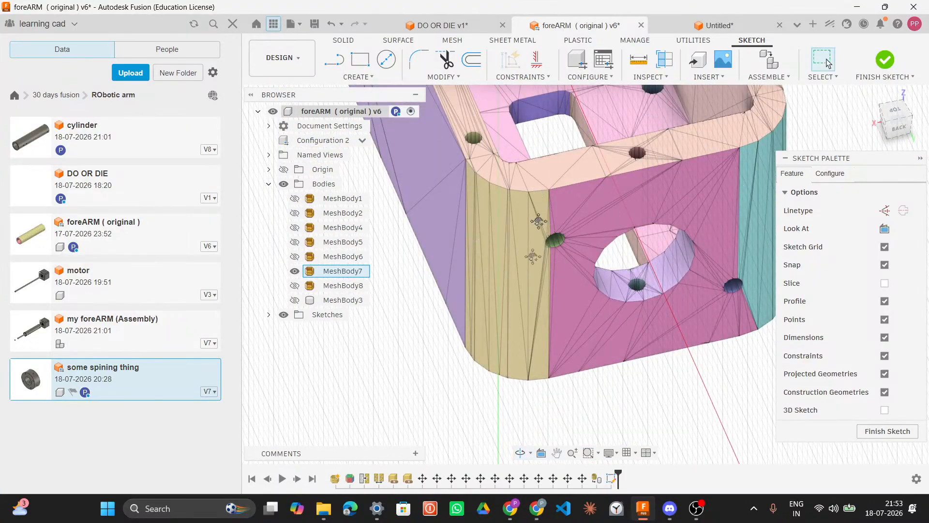
{"action": "middle_click_drag", "start_coordinate": [539, 223], "coordinate": [527, 430]}
{"action": "middle_click_drag", "start_coordinate": [528, 247], "coordinate": [531, 290]}
{"action": "middle_click_drag", "start_coordinate": [526, 250], "coordinate": [543, 285], "text": "shift"}
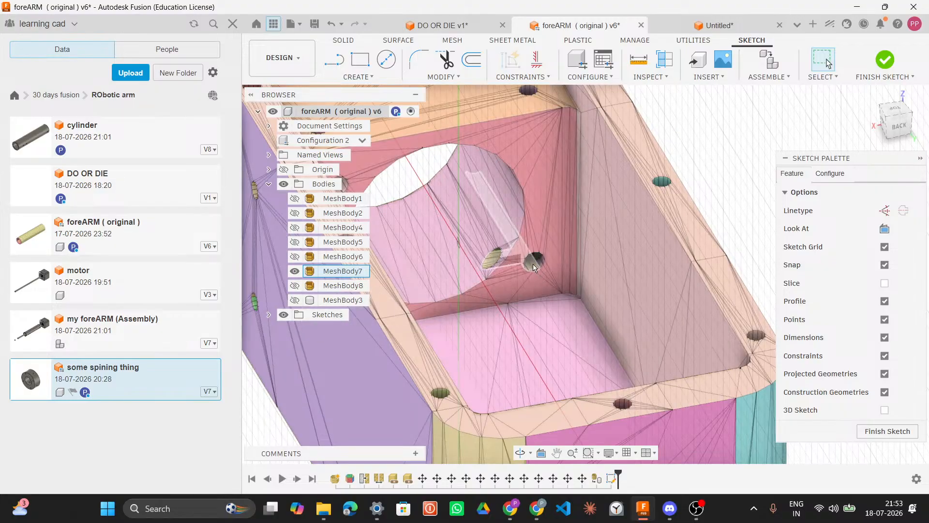
{"action": "key", "text": "XF86AudioMicMute"}
{"action": "middle_click_drag", "start_coordinate": [514, 216], "coordinate": [445, 189], "text": "shift"}
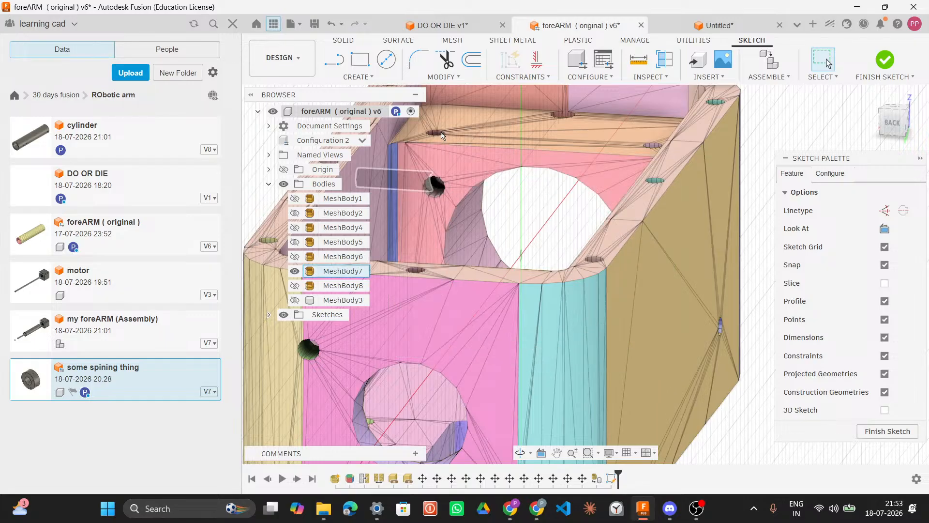
Step: Glance at the participant's extrude on the shared stream in the voice call
{"action": "left_click", "coordinate": [670, 509]}
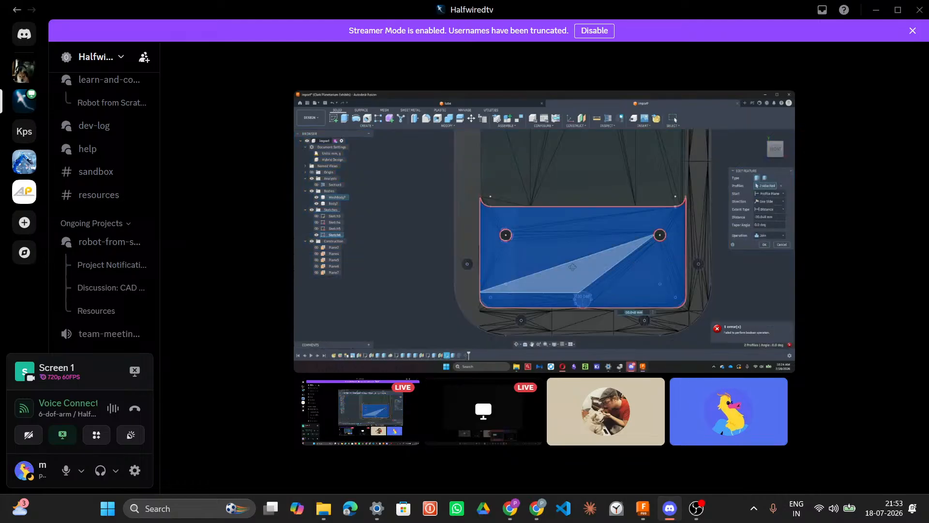
{"action": "mouse_move", "coordinate": [511, 507]}
Step: Open the DO OR DIE CAD livestream on YouTube and scrub through its timeline
{"action": "left_click", "coordinate": [514, 426]}
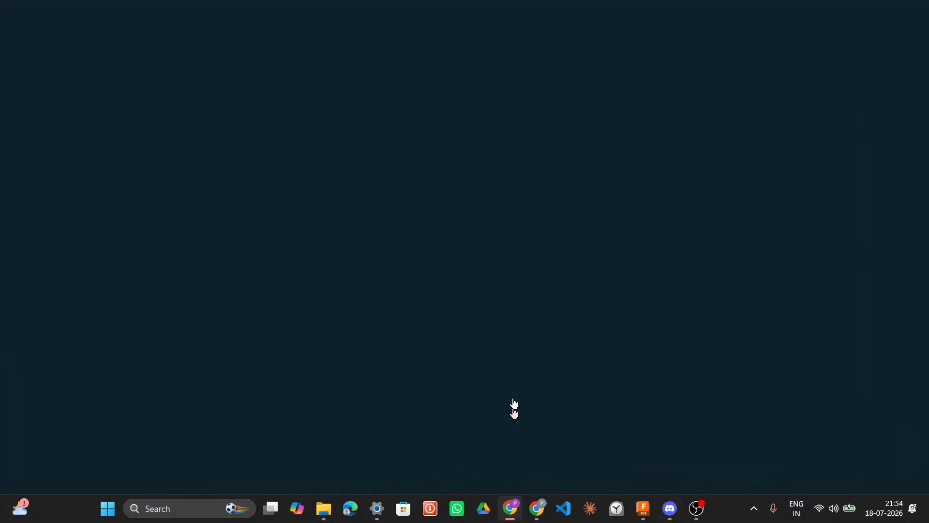
{"action": "left_click", "coordinate": [488, 318]}
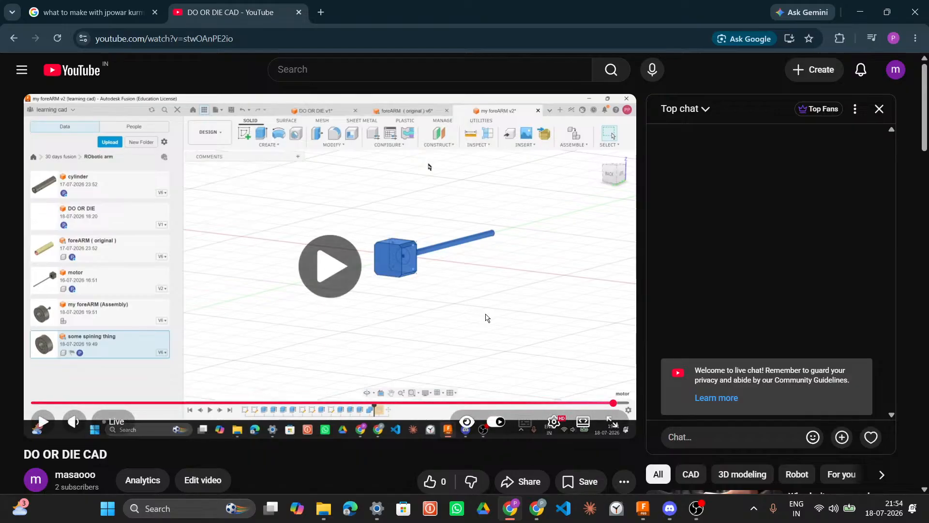
{"action": "left_click", "coordinate": [488, 318]}
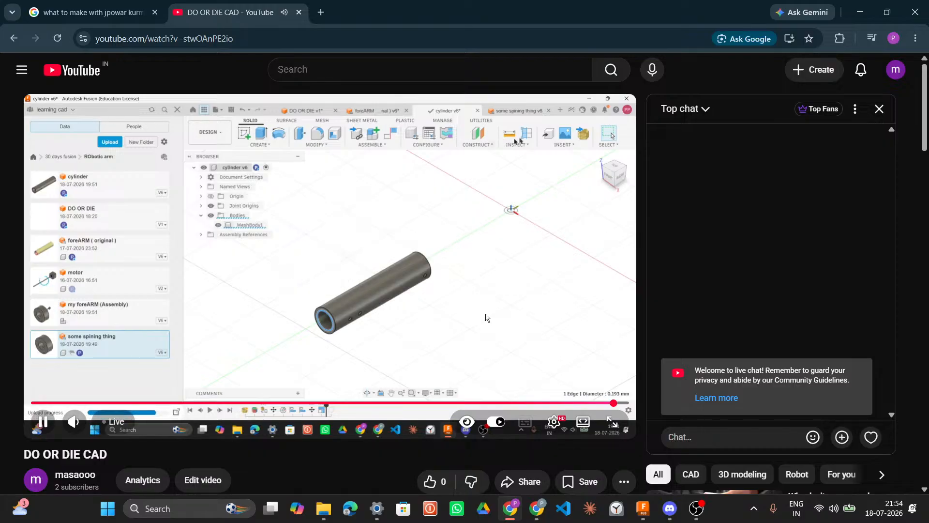
{"action": "left_click", "coordinate": [115, 421]}
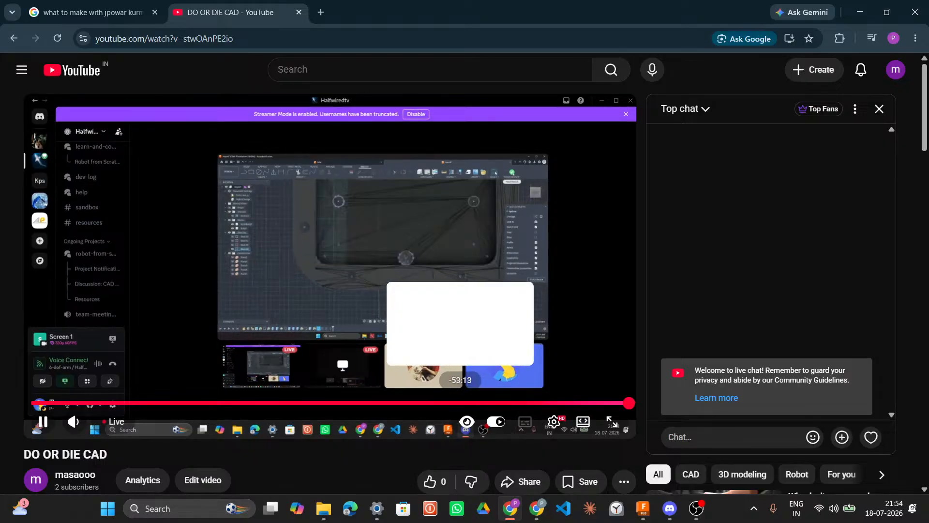
{"action": "left_click", "coordinate": [461, 403]}
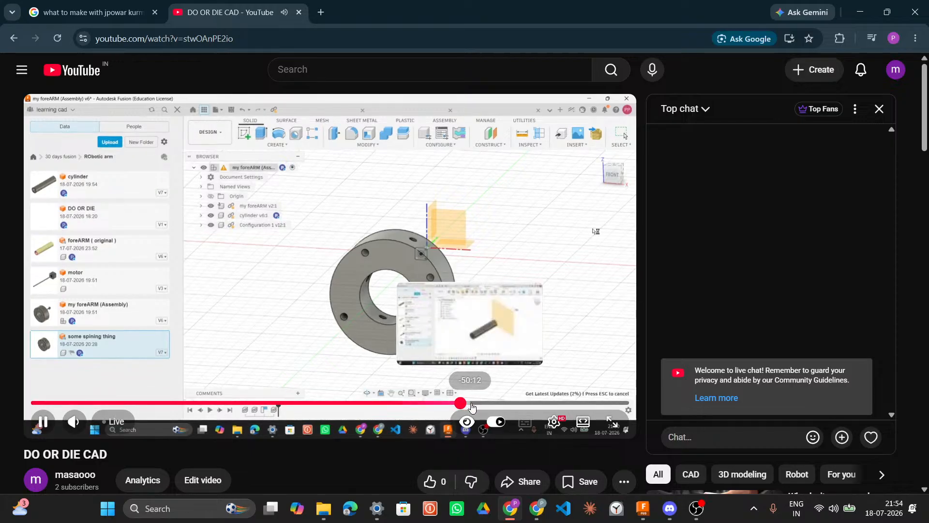
{"action": "left_click", "coordinate": [439, 403]}
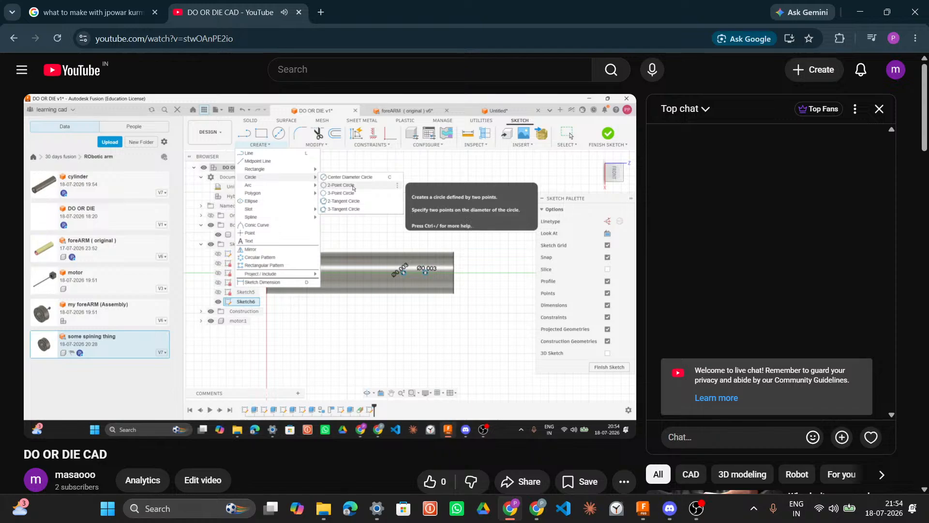
{"action": "left_click", "coordinate": [498, 297]}
Step: Return to the voice call and toggle the microphone mute
{"action": "left_click", "coordinate": [666, 516]}
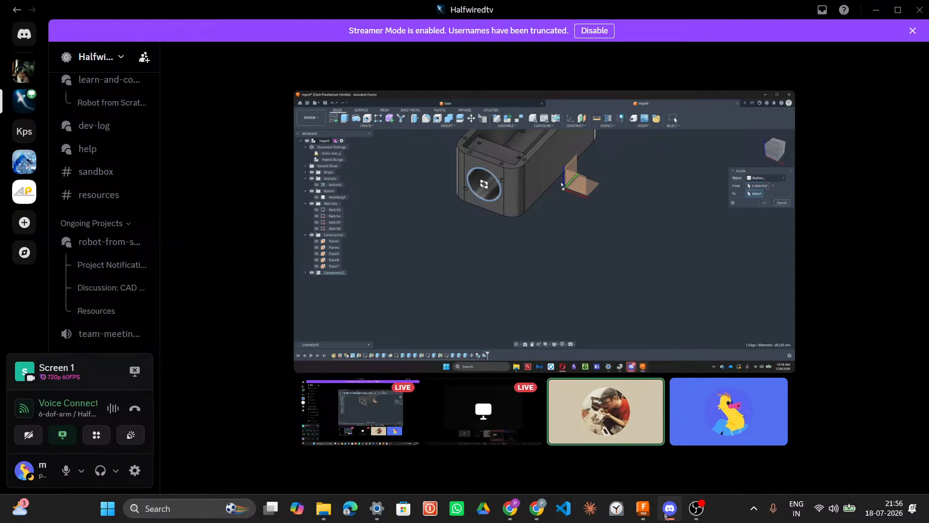
{"action": "mouse_move", "coordinate": [644, 509]}
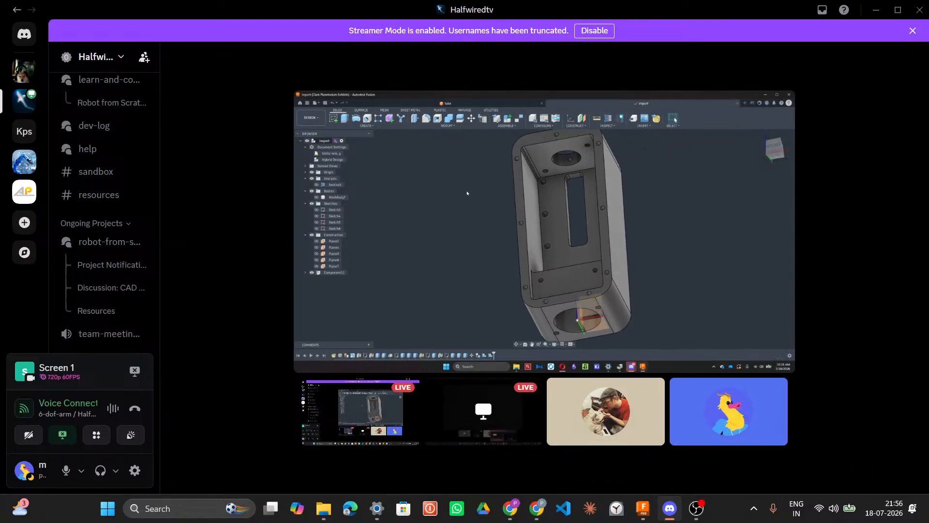
{"action": "key", "text": "XF86AudioMicMute"}
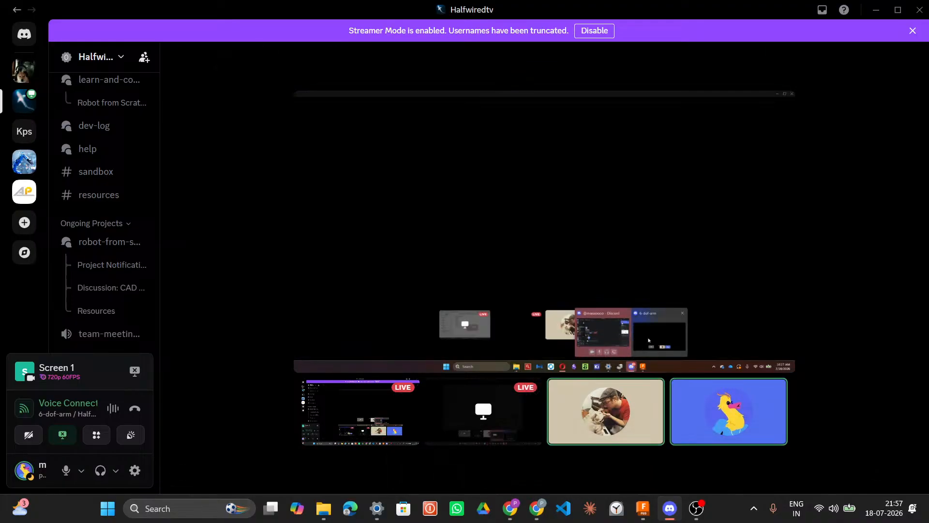
Step: Review earlier parts of the DO OR DIE CAD livestream by seeking through it, then minimize the browser
{"action": "mouse_move", "coordinate": [512, 507]}
{"action": "left_click", "coordinate": [506, 448]}
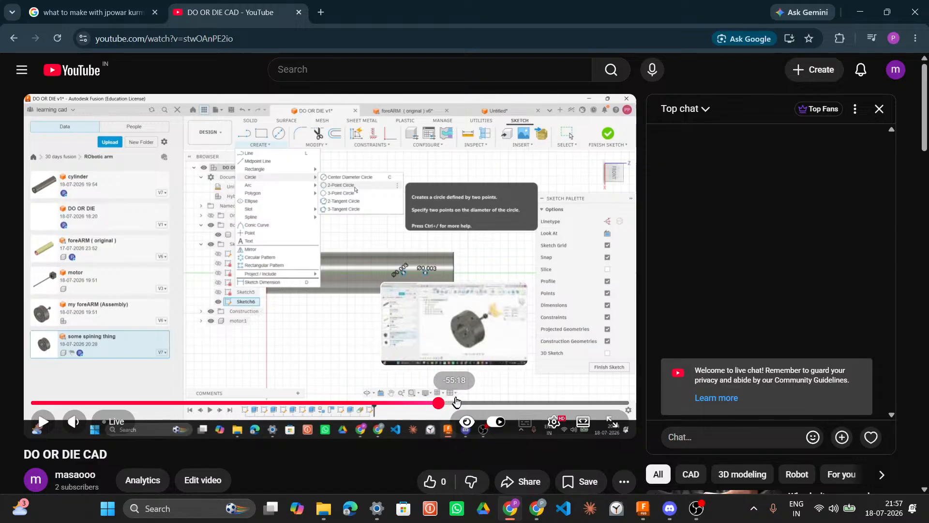
{"action": "left_click", "coordinate": [490, 402]}
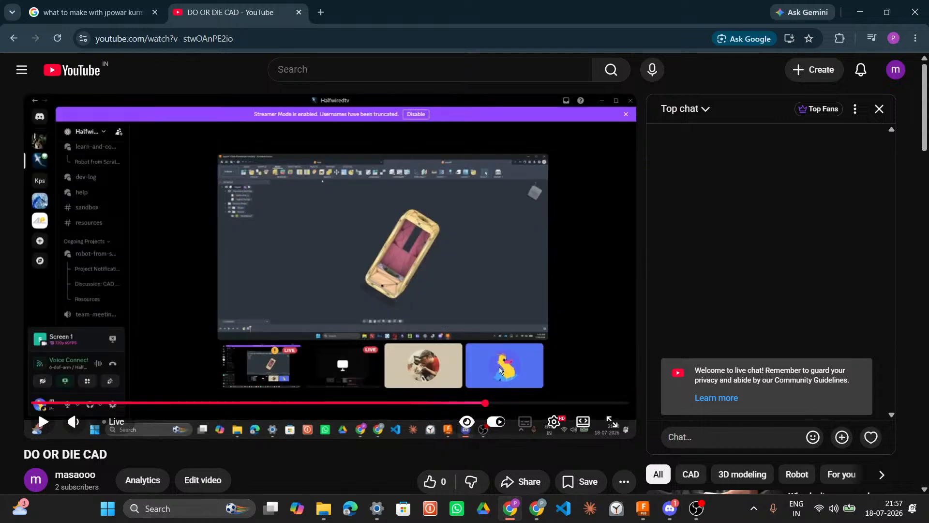
{"action": "left_click", "coordinate": [526, 298]}
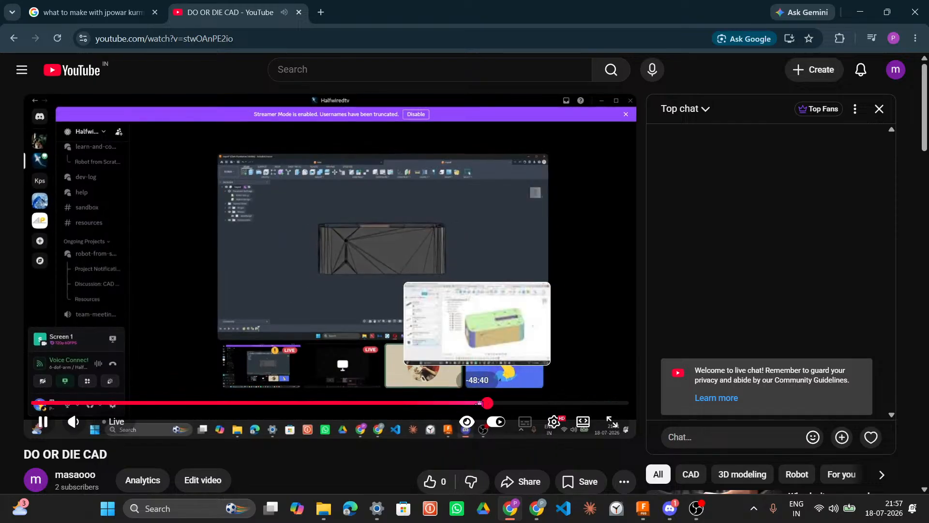
{"action": "left_click", "coordinate": [478, 402]}
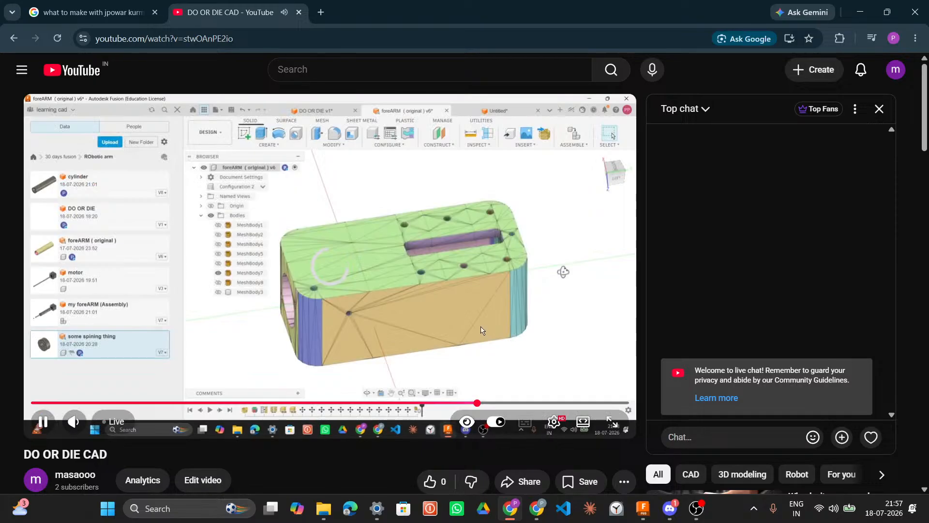
{"action": "left_click", "coordinate": [481, 327]}
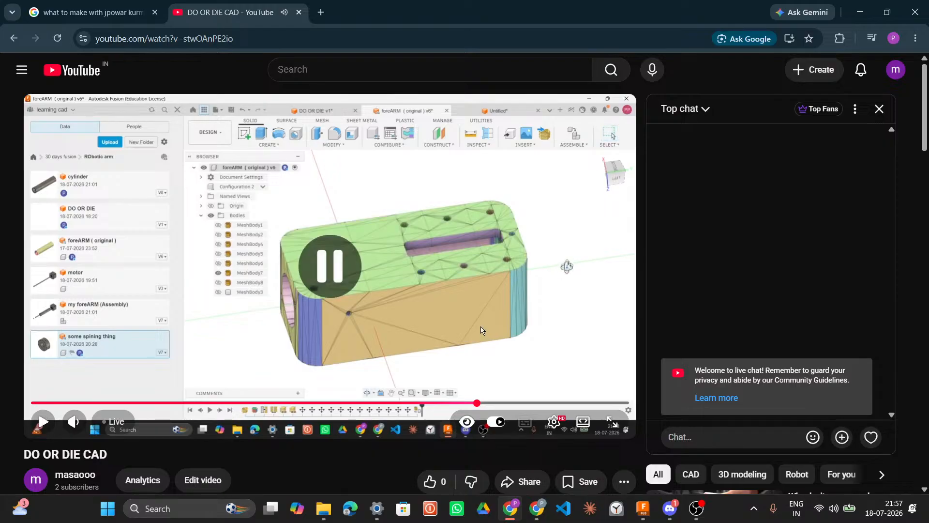
{"action": "left_click", "coordinate": [860, 11]}
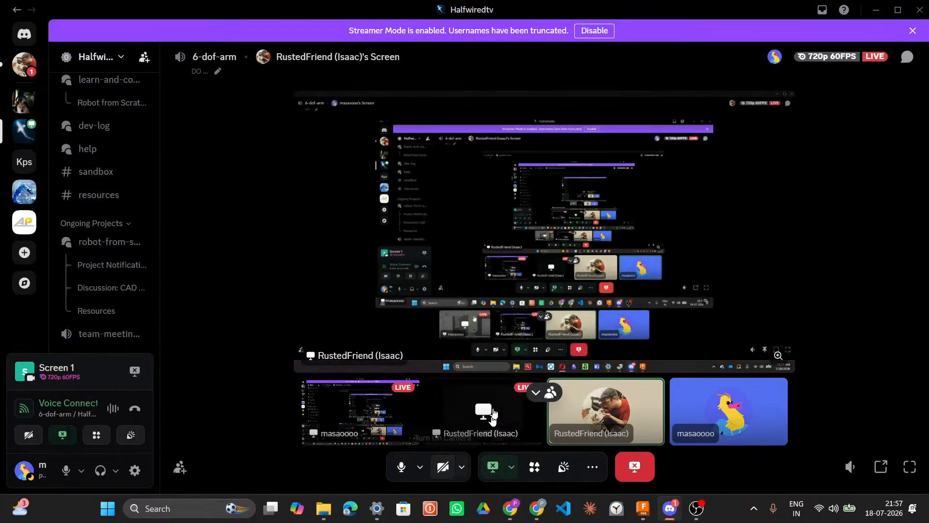
Step: Switch back to the foreARM design and examine MeshBody7 from the back and side
{"action": "left_click", "coordinate": [642, 509]}
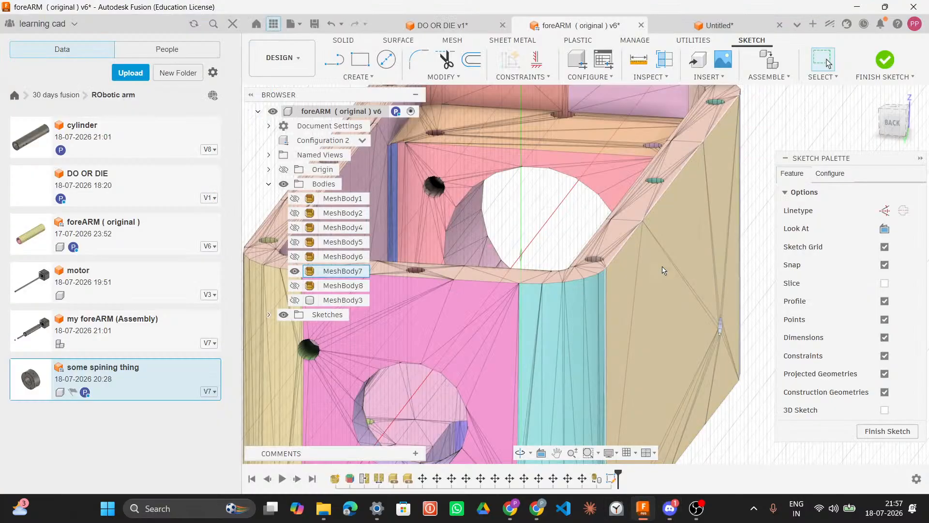
{"action": "middle_click_drag", "start_coordinate": [593, 294], "coordinate": [611, 274], "text": "shift"}
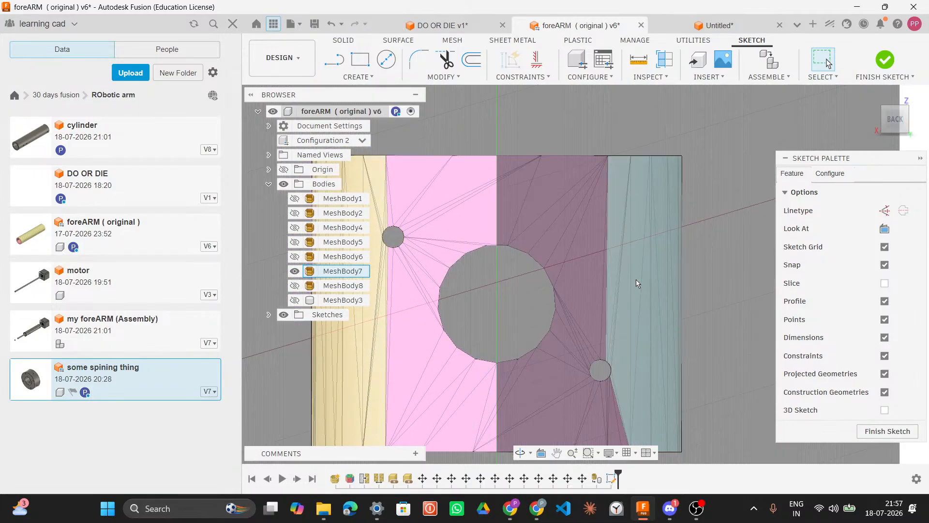
{"action": "scroll", "coordinate": [648, 274], "scroll_direction": "down", "scroll_amount": 8}
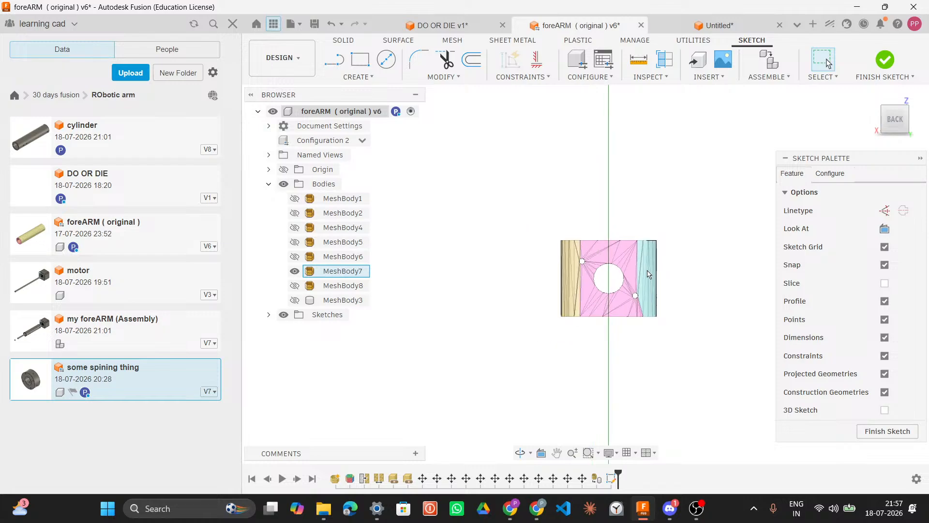
{"action": "middle_click_drag", "start_coordinate": [628, 301], "coordinate": [506, 350], "text": "shift"}
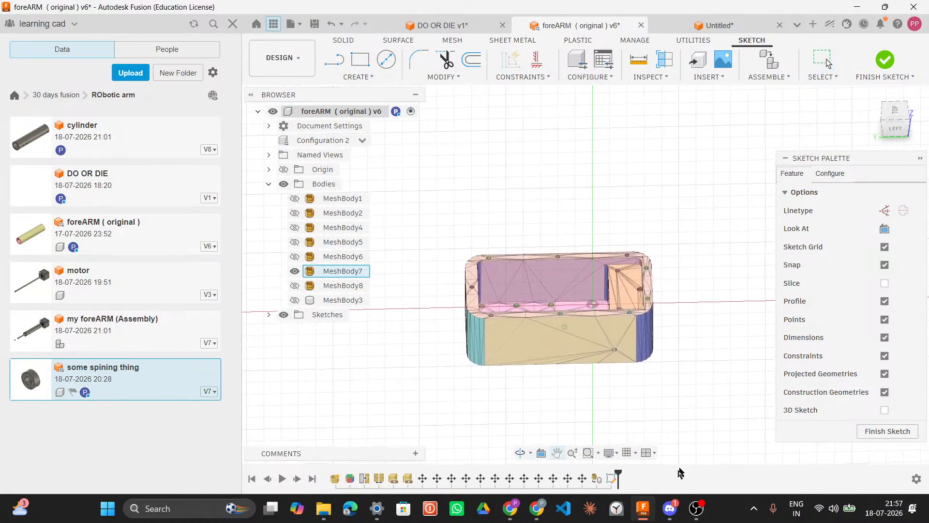
Step: Download the collaborator's import.f3d file from the direct message chat and open it in Fusion
{"action": "left_click", "coordinate": [666, 510]}
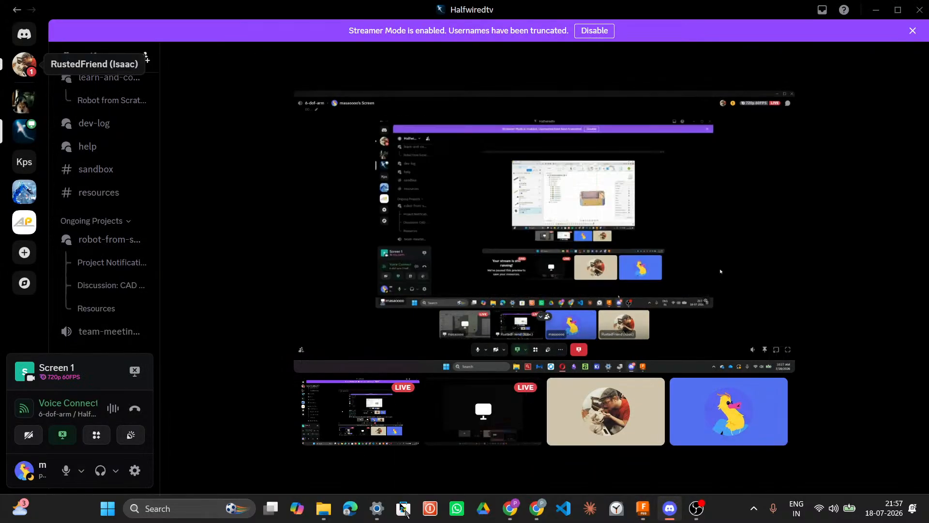
{"action": "left_click", "coordinate": [30, 77]}
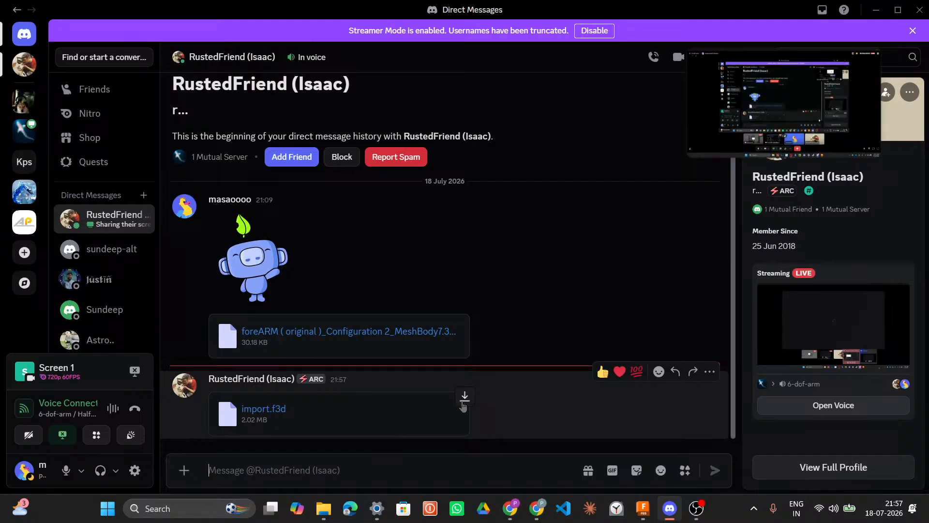
{"action": "left_click", "coordinate": [465, 398]}
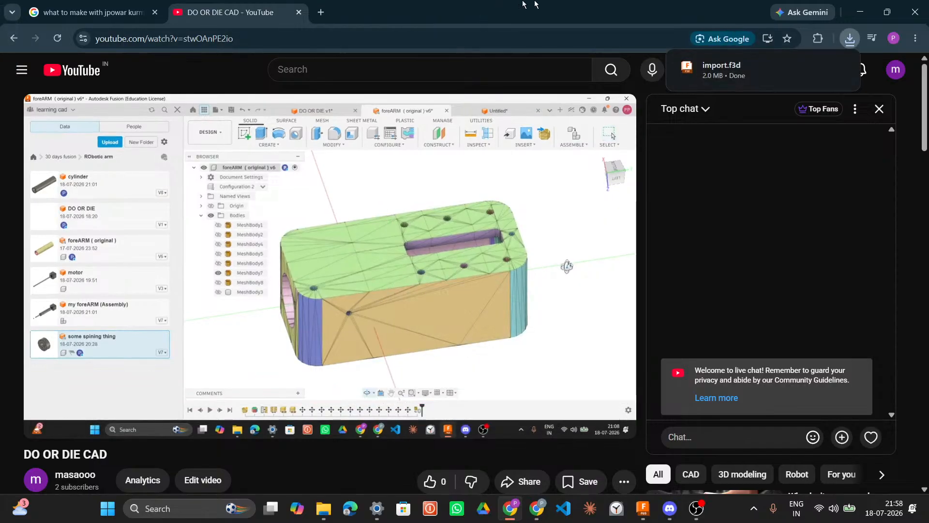
{"action": "mouse_move", "coordinate": [815, 79]}
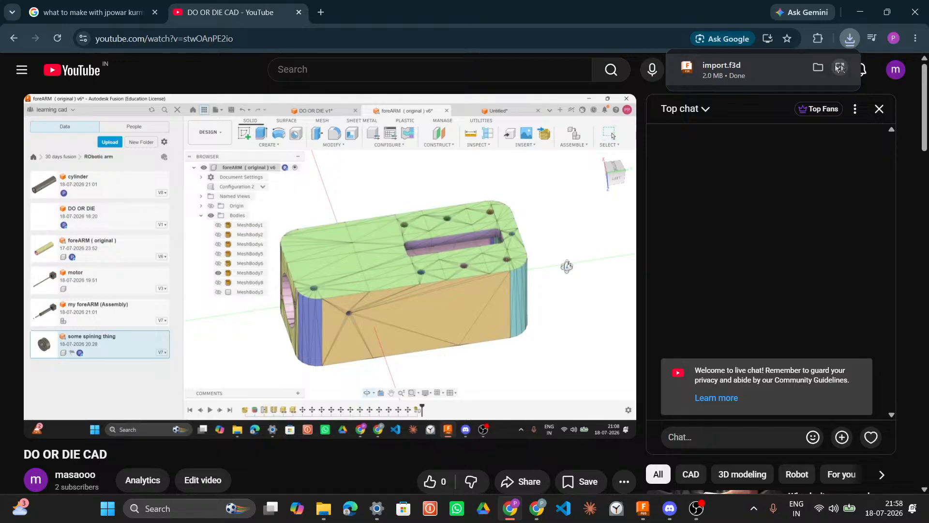
{"action": "left_click", "coordinate": [860, 13]}
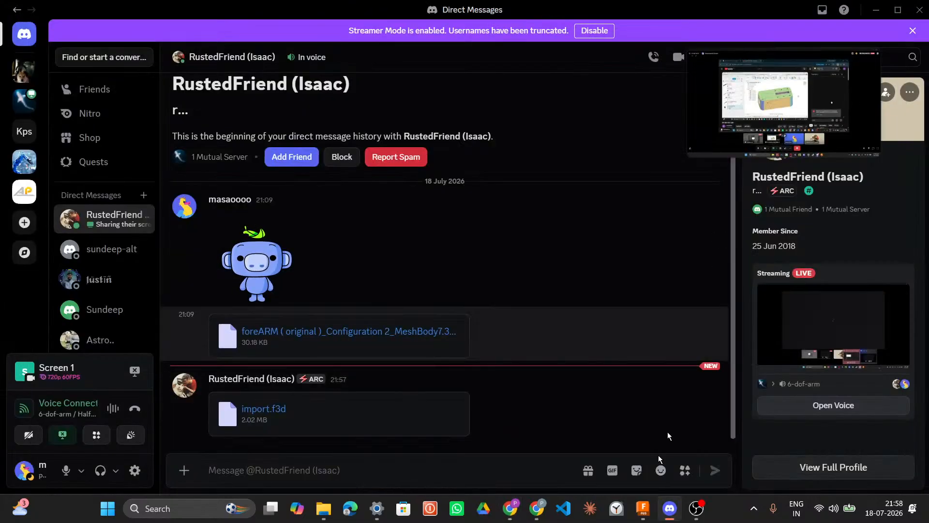
{"action": "left_click", "coordinate": [642, 508]}
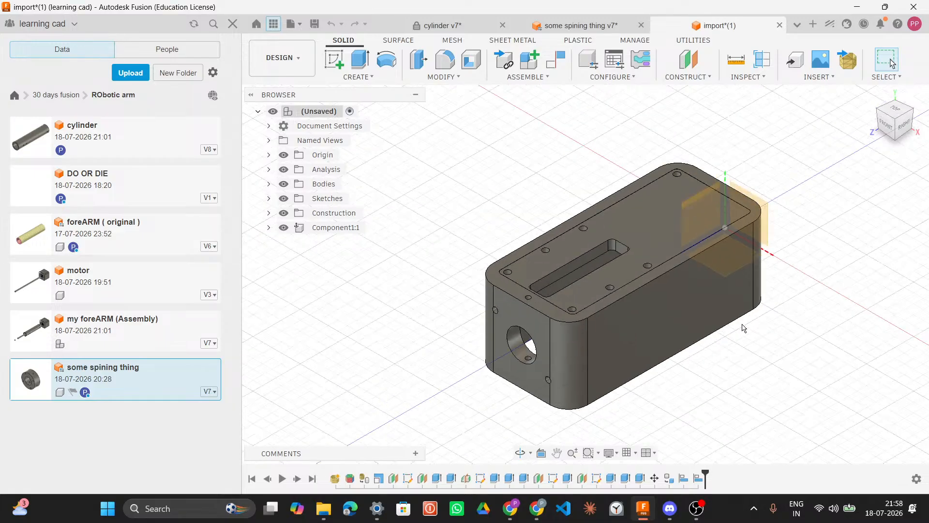
Step: Inspect the imported housing model from several angles, including its mounting holes, top slot and side opening
{"action": "scroll", "coordinate": [743, 328], "scroll_direction": "down", "scroll_amount": 3}
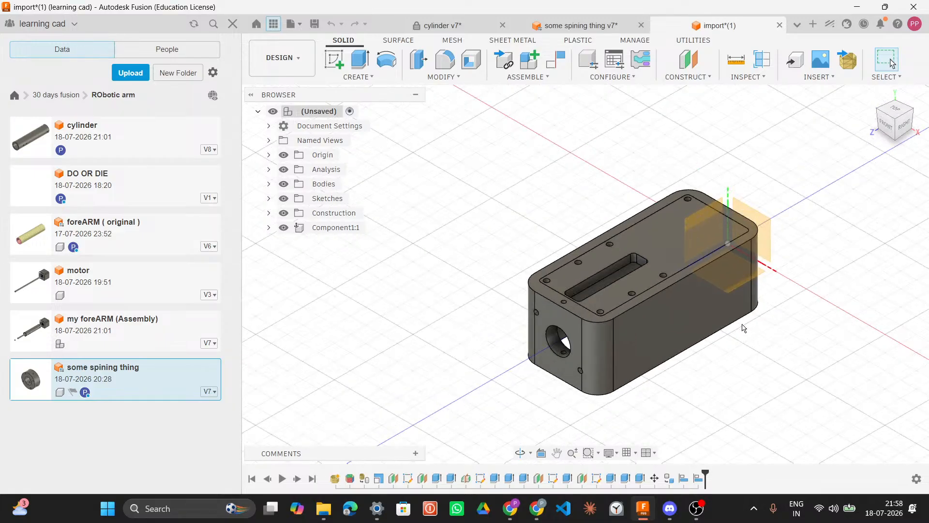
{"action": "key", "text": "XF86AudioMicMute"}
{"action": "middle_click_drag", "start_coordinate": [696, 316], "coordinate": [711, 222], "text": "shift"}
{"action": "key", "text": "XF86AudioMicMute"}
{"action": "middle_click_drag", "start_coordinate": [749, 272], "coordinate": [670, 256], "text": "shift"}
{"action": "scroll", "coordinate": [629, 237], "scroll_direction": "up", "scroll_amount": 5}
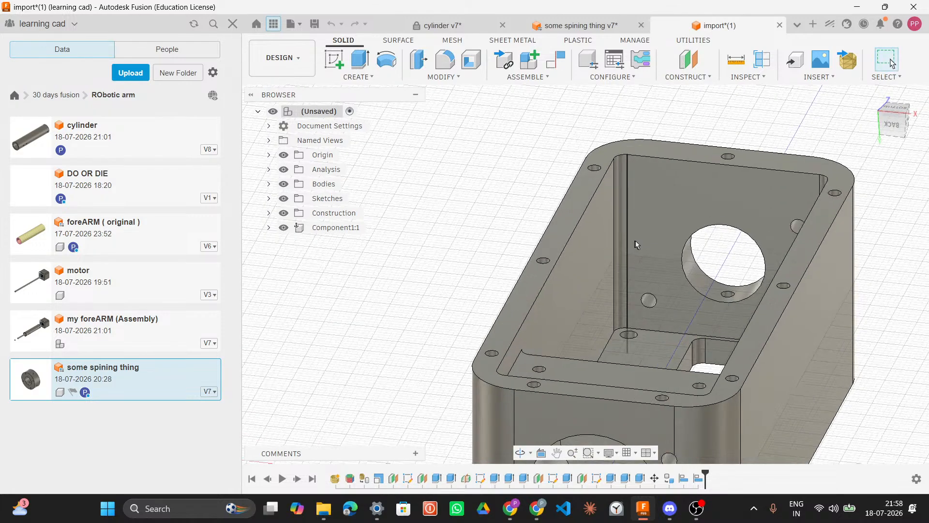
{"action": "scroll", "coordinate": [632, 240], "scroll_direction": "up", "scroll_amount": 2}
{"action": "middle_click_drag", "start_coordinate": [845, 221], "coordinate": [581, 334], "text": "shift"}
{"action": "scroll", "coordinate": [489, 332], "scroll_direction": "down", "scroll_amount": 5}
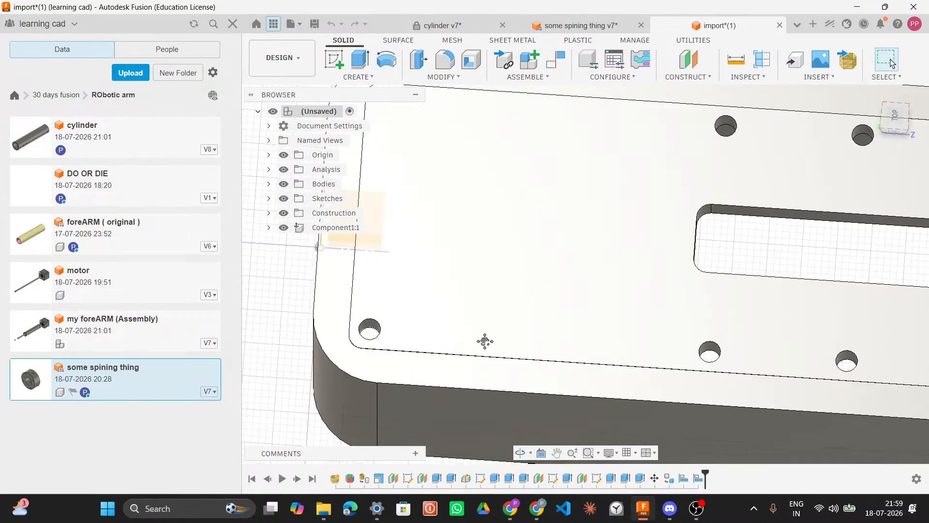
{"action": "middle_click_drag", "start_coordinate": [486, 344], "coordinate": [607, 317], "text": "shift"}
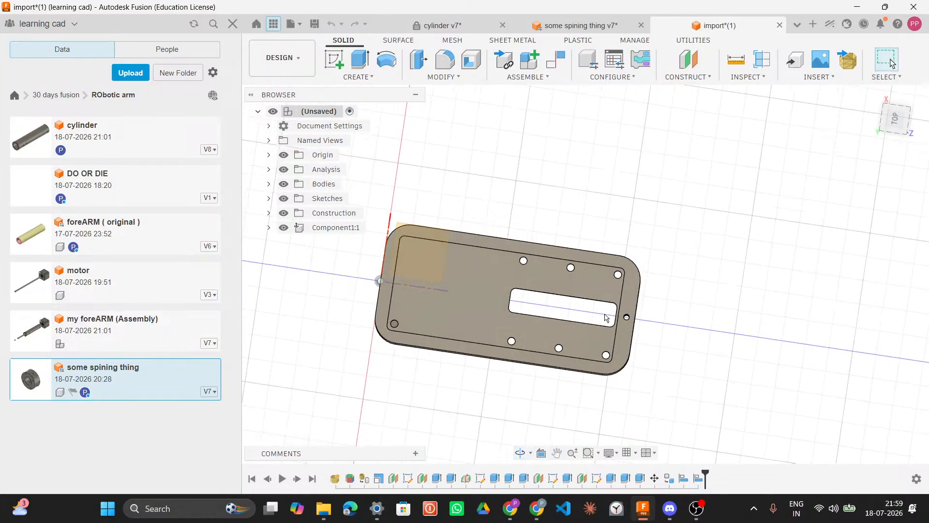
{"action": "middle_click_drag", "start_coordinate": [661, 331], "coordinate": [366, 207], "text": "shift"}
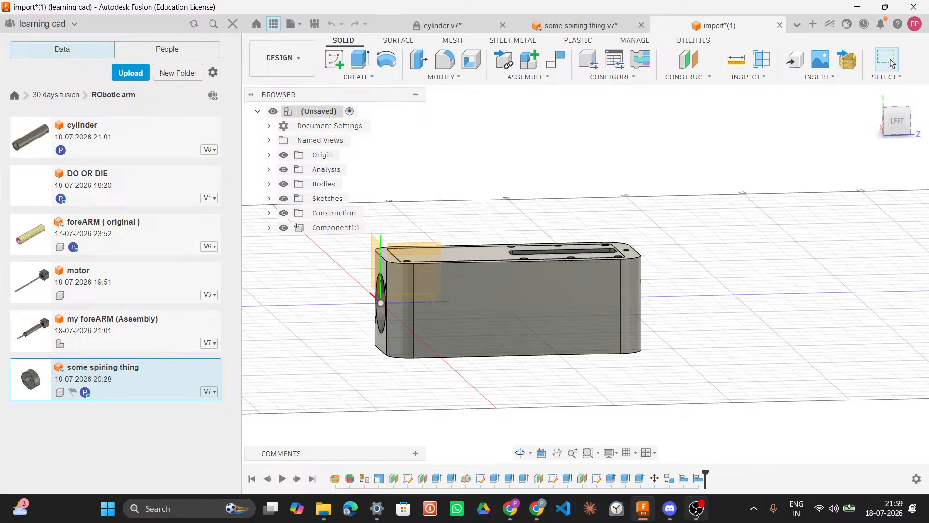
Step: Switch to the voice channel in the chat app to watch the collaborator's stream and toggle the microphone
{"action": "mouse_move", "coordinate": [671, 510]}
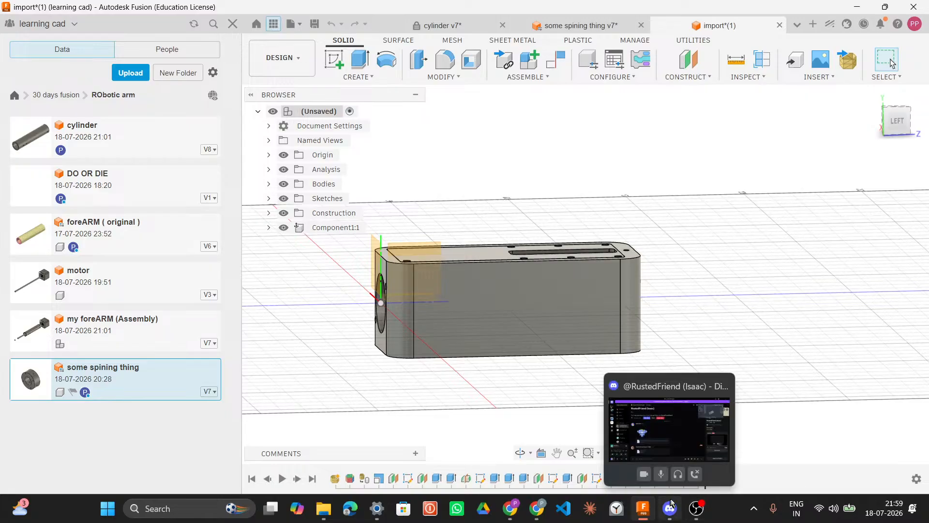
{"action": "mouse_move", "coordinate": [701, 505]}
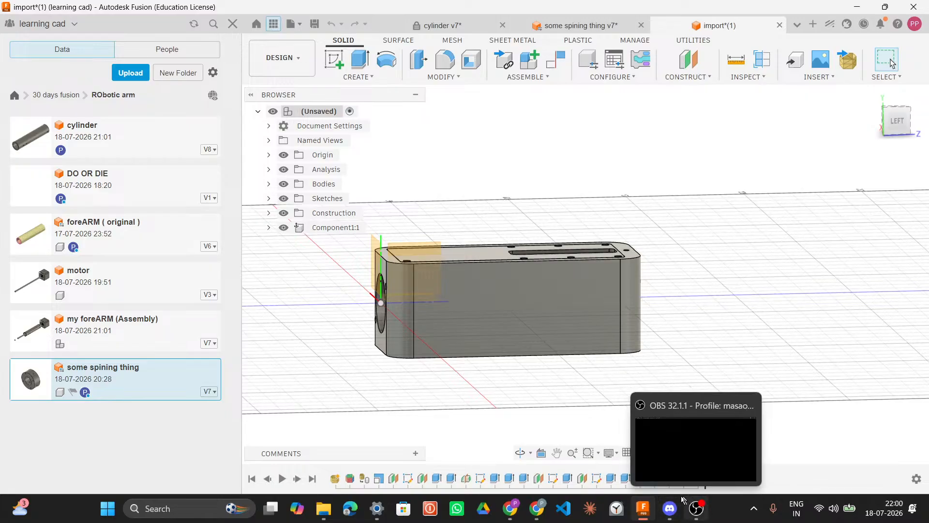
{"action": "left_click", "coordinate": [679, 501]}
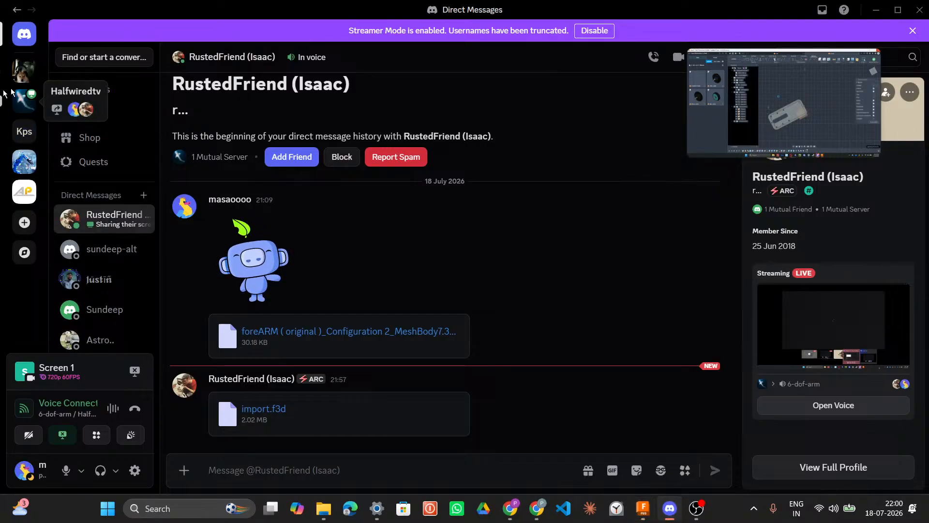
{"action": "left_click", "coordinate": [25, 101]}
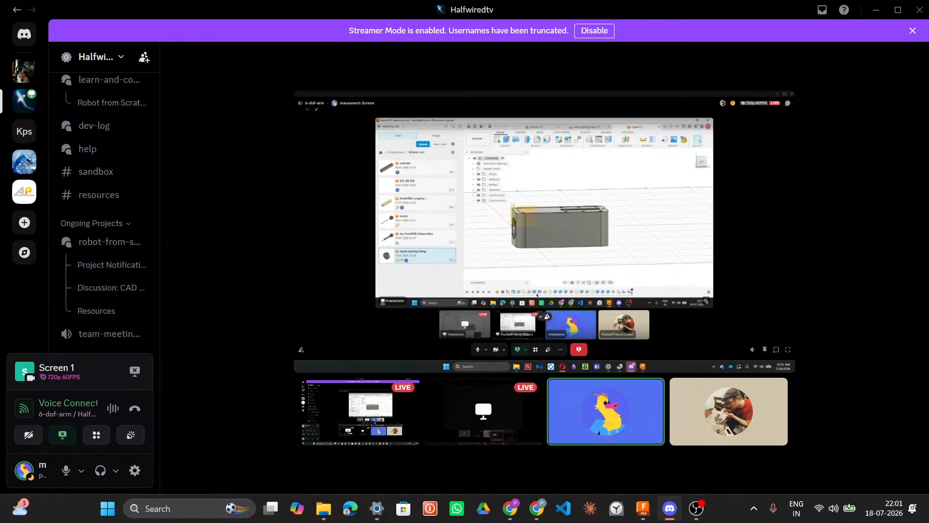
{"action": "mouse_move", "coordinate": [436, 424]}
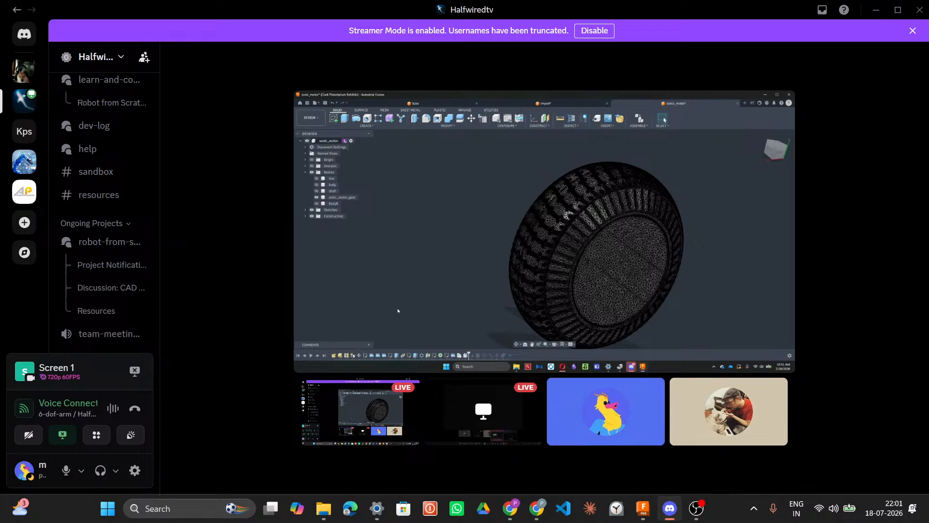
{"action": "key", "text": "XF86AudioMicMute"}
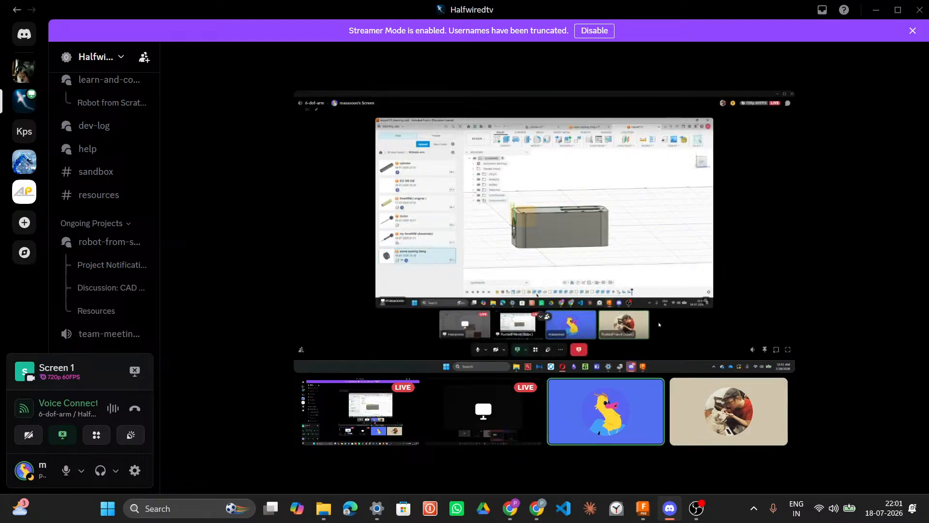
{"action": "key", "text": "XF86AudioMicMute"}
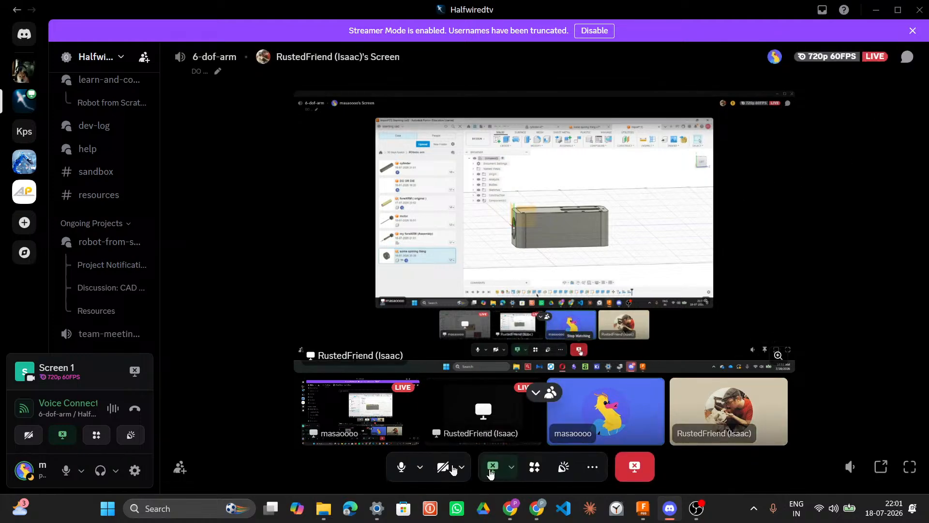
Step: Stop the screen share and submit stream feedback reporting freezing or hitching, with future prompts turned off
{"action": "left_click", "coordinate": [492, 466]}
{"action": "left_click", "coordinate": [493, 466]}
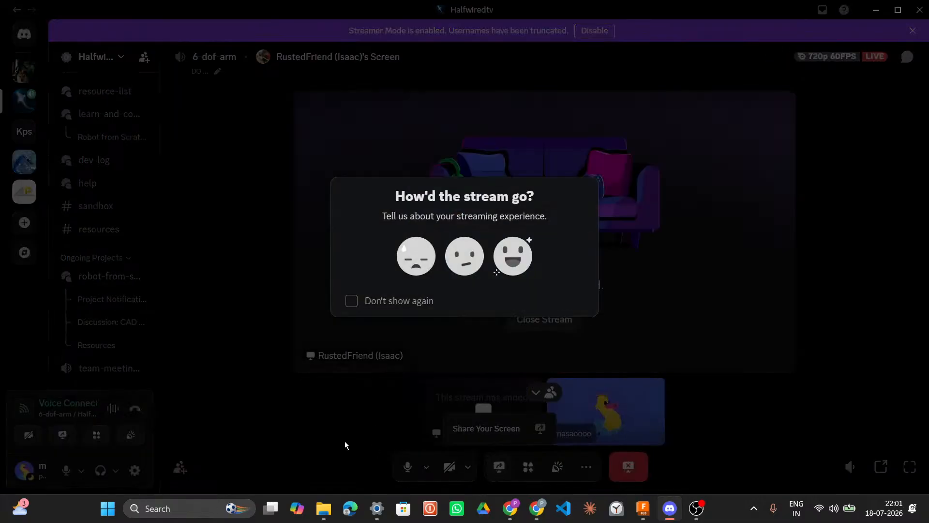
{"action": "left_click", "coordinate": [352, 300]}
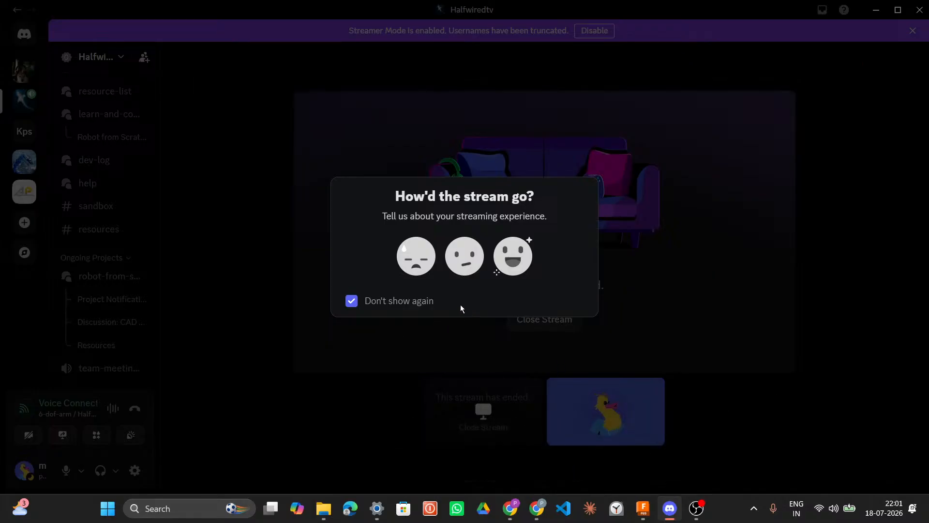
{"action": "left_click", "coordinate": [425, 258]}
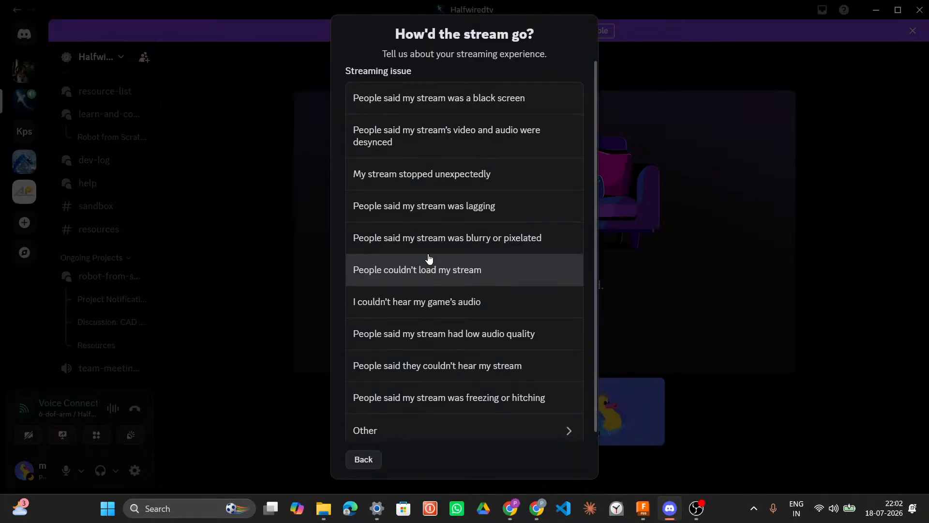
{"action": "left_click", "coordinate": [415, 398]}
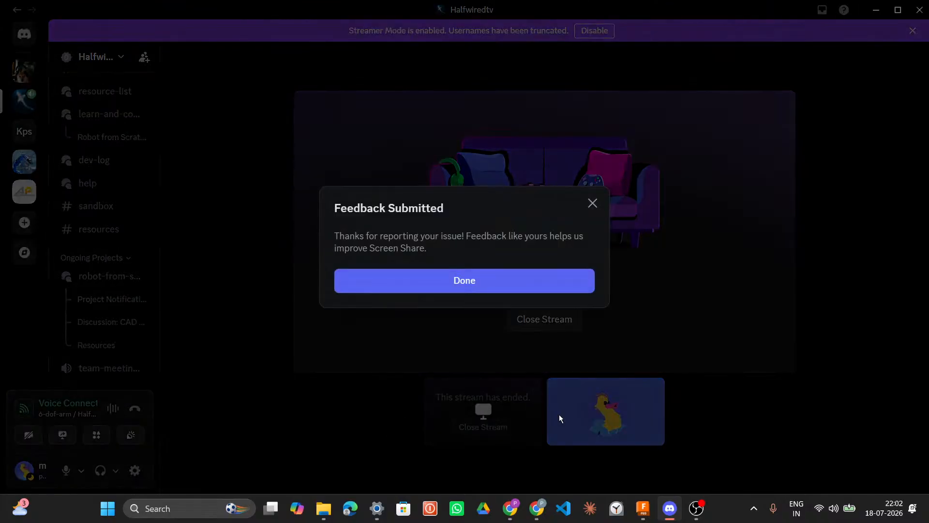
{"action": "left_click", "coordinate": [569, 274]}
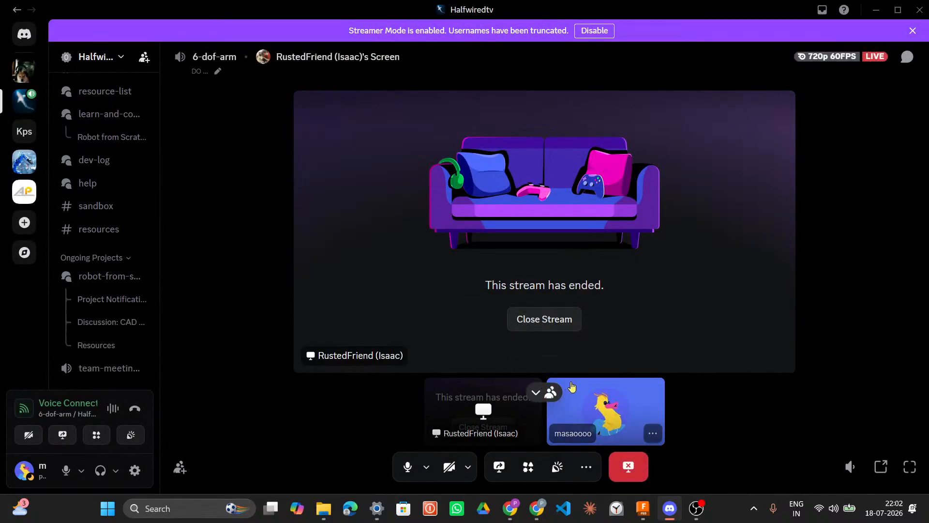
Step: Close the ended stream and disconnect from the 6-dof-arm voice channel
{"action": "left_click", "coordinate": [628, 468]}
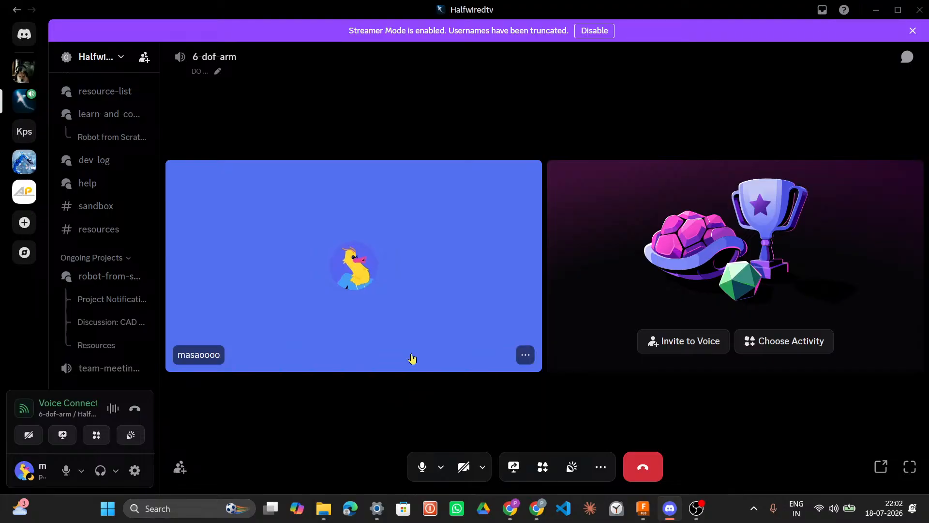
{"action": "left_click", "coordinate": [652, 471]}
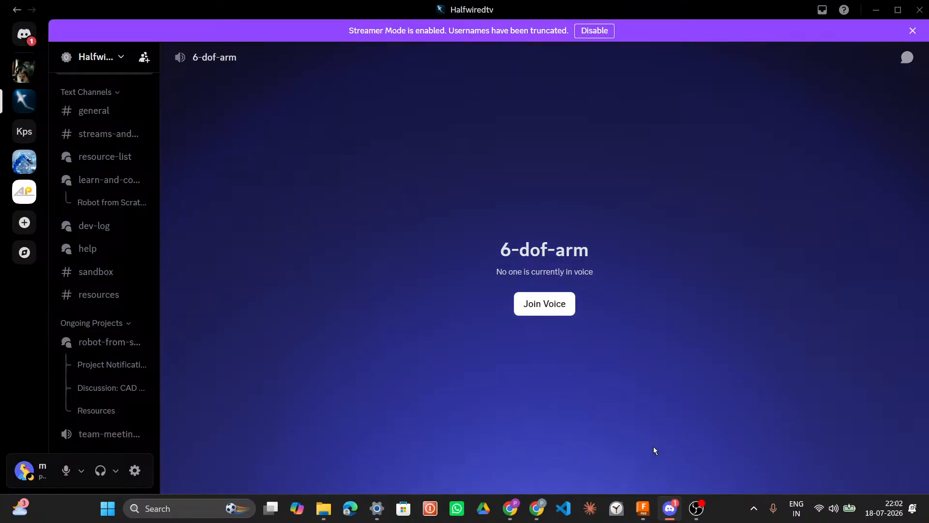
{"action": "left_click", "coordinate": [668, 506]}
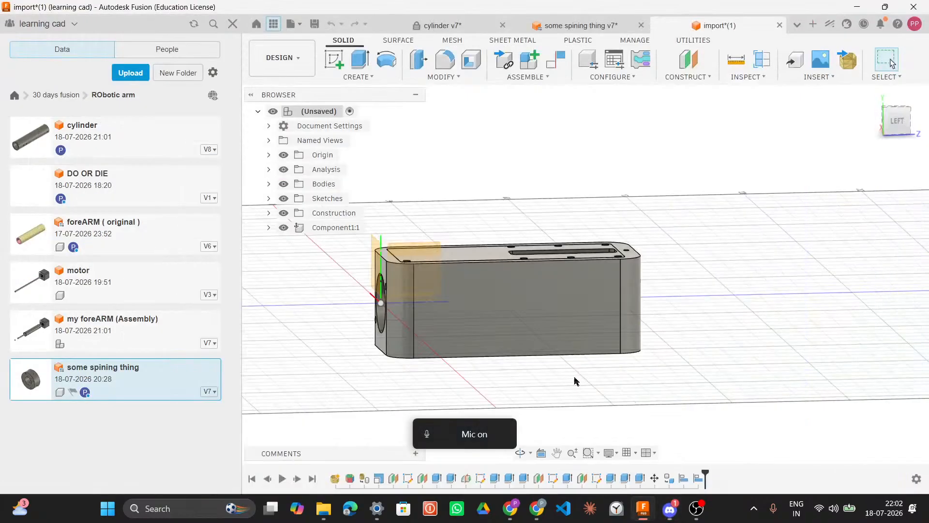
{"action": "left_click", "coordinate": [670, 508]}
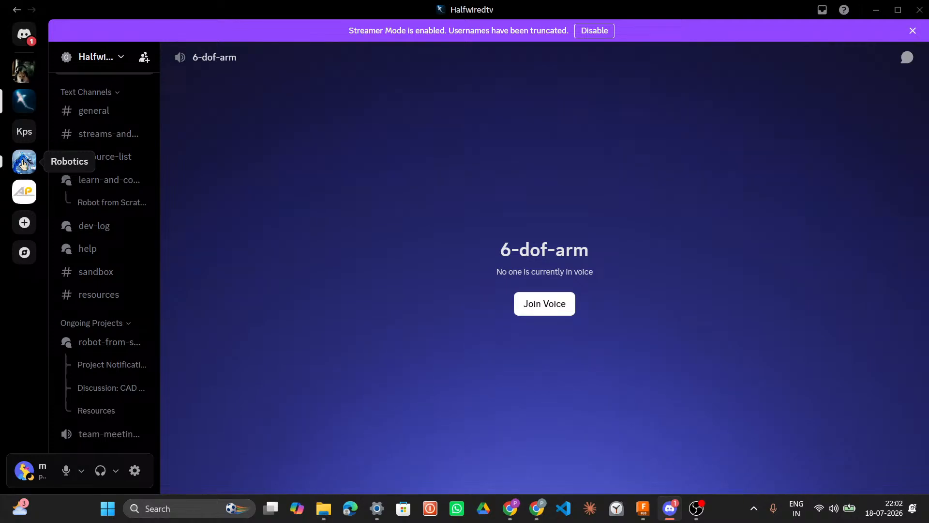
Step: Accept the collaborator's pending friend request from the friends list
{"action": "left_click", "coordinate": [20, 45]}
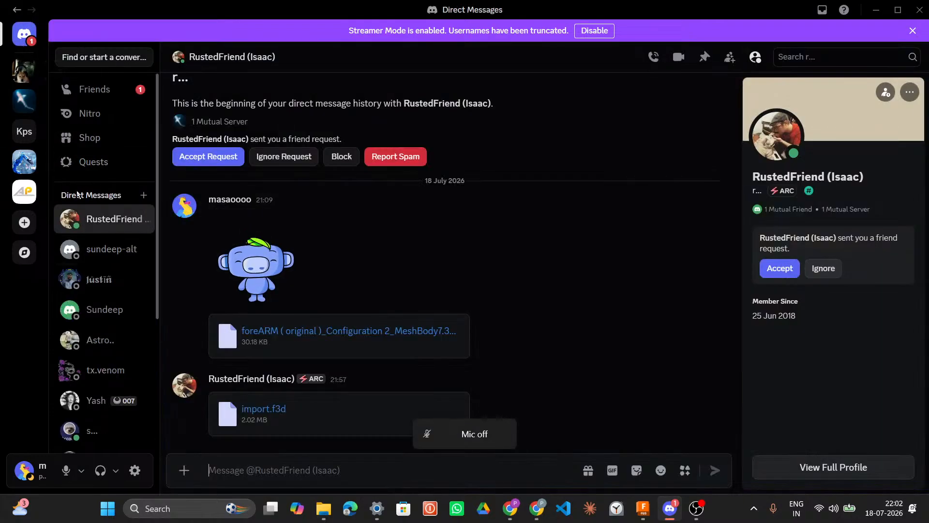
{"action": "left_click", "coordinate": [96, 95]}
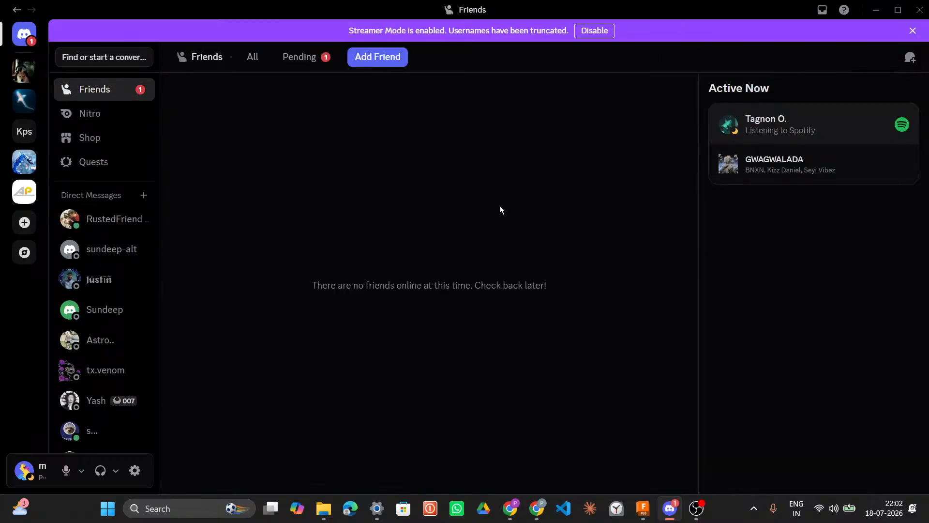
{"action": "left_click", "coordinate": [309, 57]}
{"action": "left_click", "coordinate": [630, 162]}
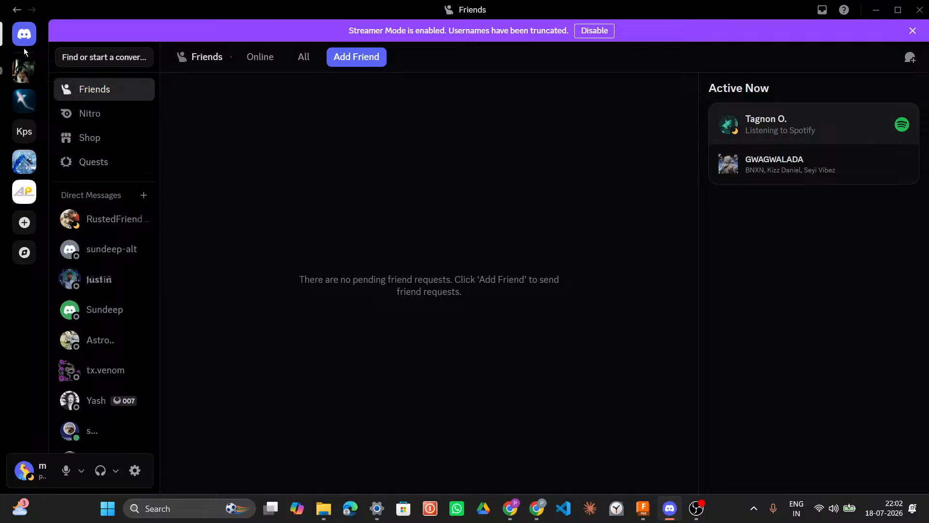
Step: Minimize the chat app and close the Downloads folder window
{"action": "left_click", "coordinate": [28, 98]}
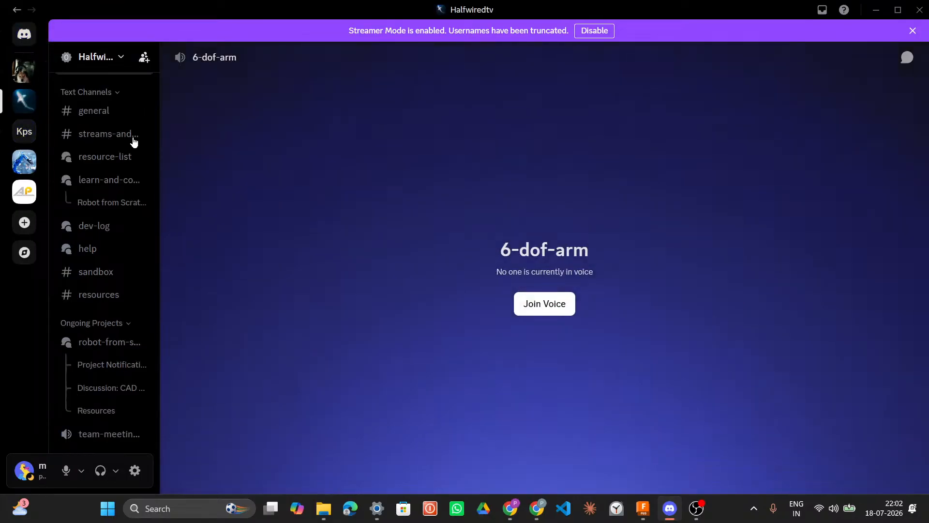
{"action": "scroll", "coordinate": [128, 233], "scroll_direction": "up", "scroll_amount": 5}
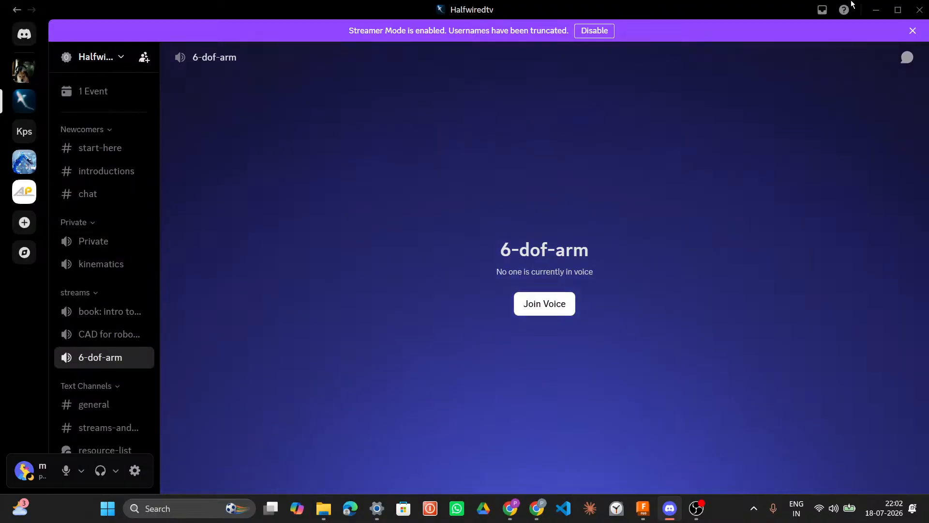
{"action": "left_click", "coordinate": [876, 10]}
{"action": "left_click", "coordinate": [872, 4]}
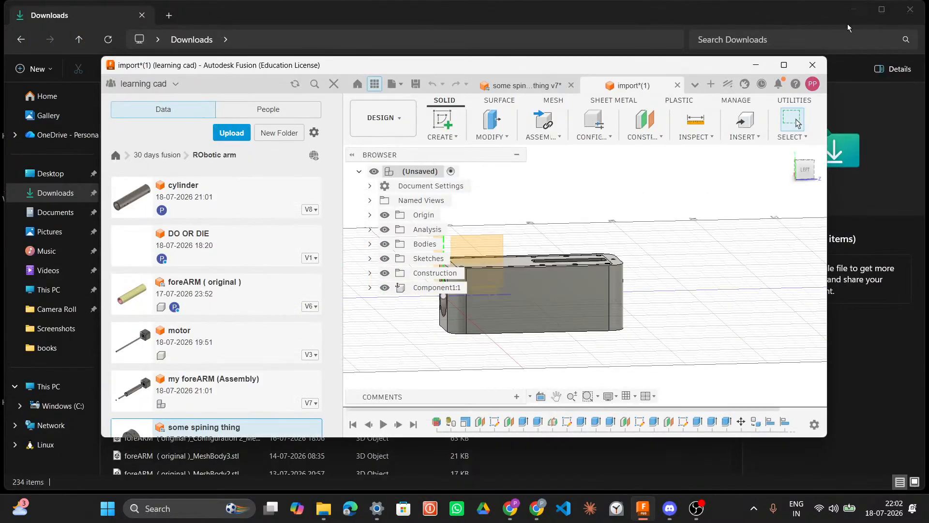
{"action": "left_click", "coordinate": [909, 24]}
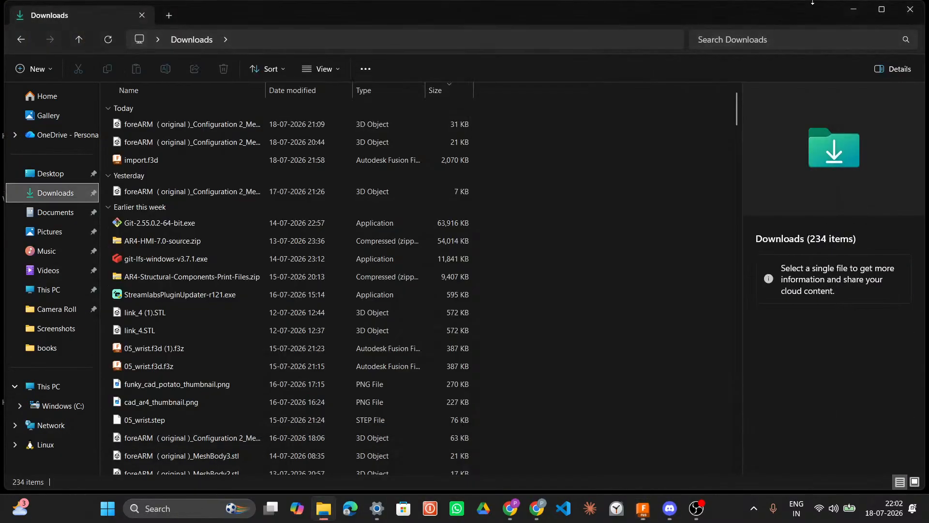
{"action": "left_click", "coordinate": [910, 17]}
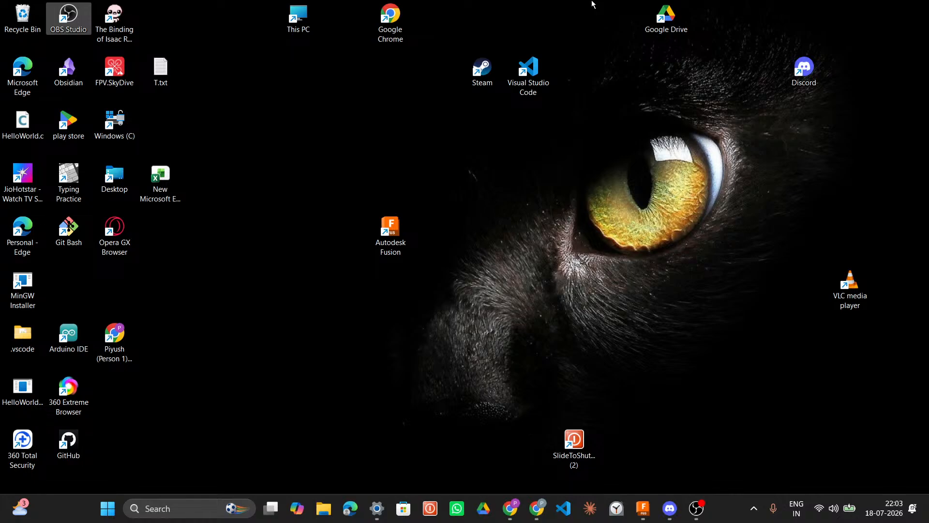
{"action": "mouse_move", "coordinate": [536, 507]}
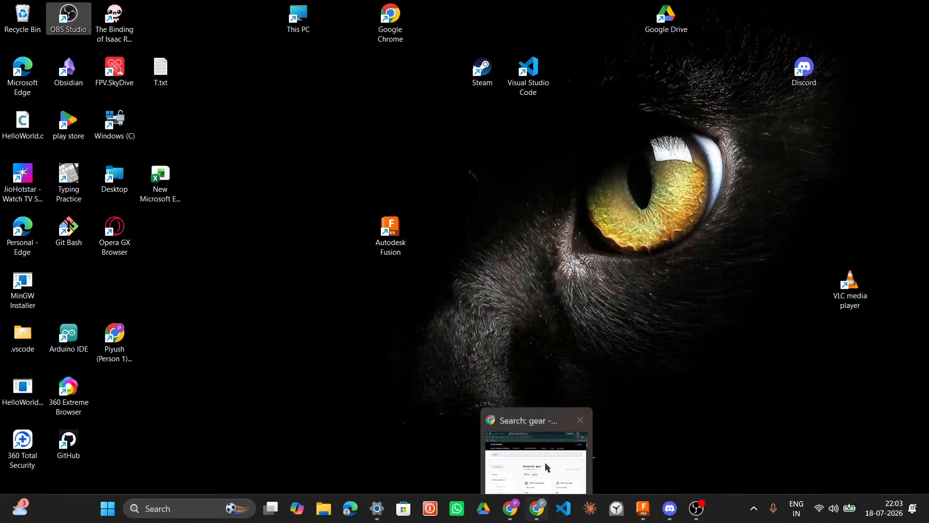
{"action": "double_click", "coordinate": [577, 440]}
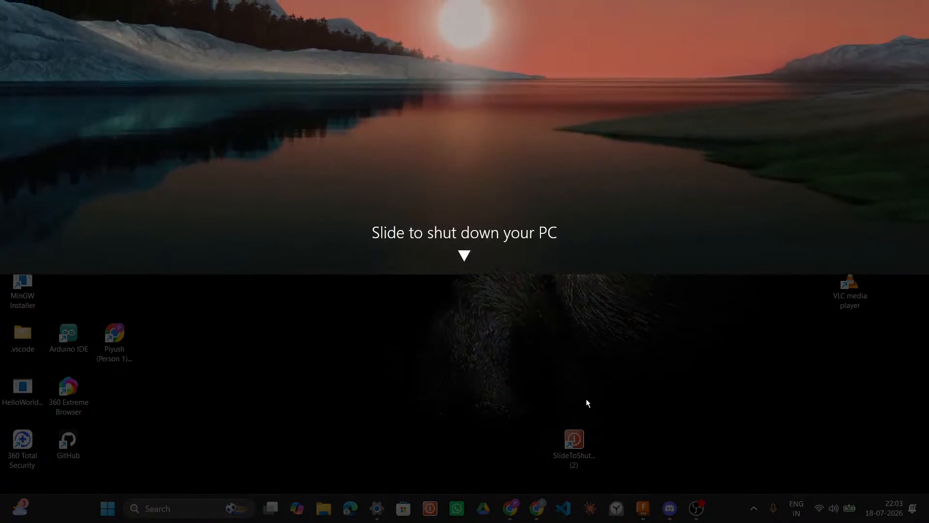
{"action": "left_click", "coordinate": [586, 400]}
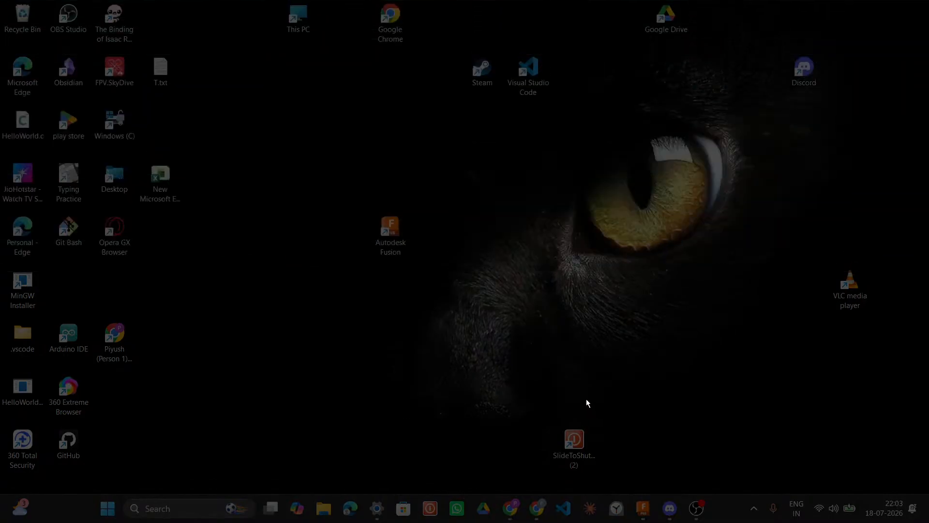